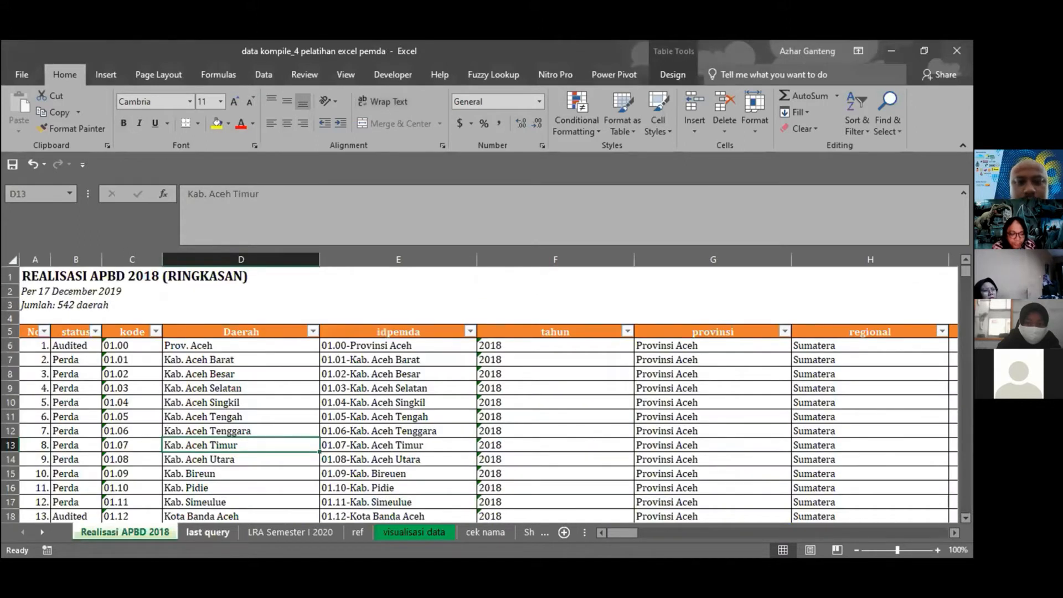
# Step: Examine the source data on the Realisasi APBD 2018, last query and LRA Semester I 2020 sheets
pyautogui.hotkey('ctrl', 'pagedown')
pyautogui.hotkey('ctrl', 'pagedown')
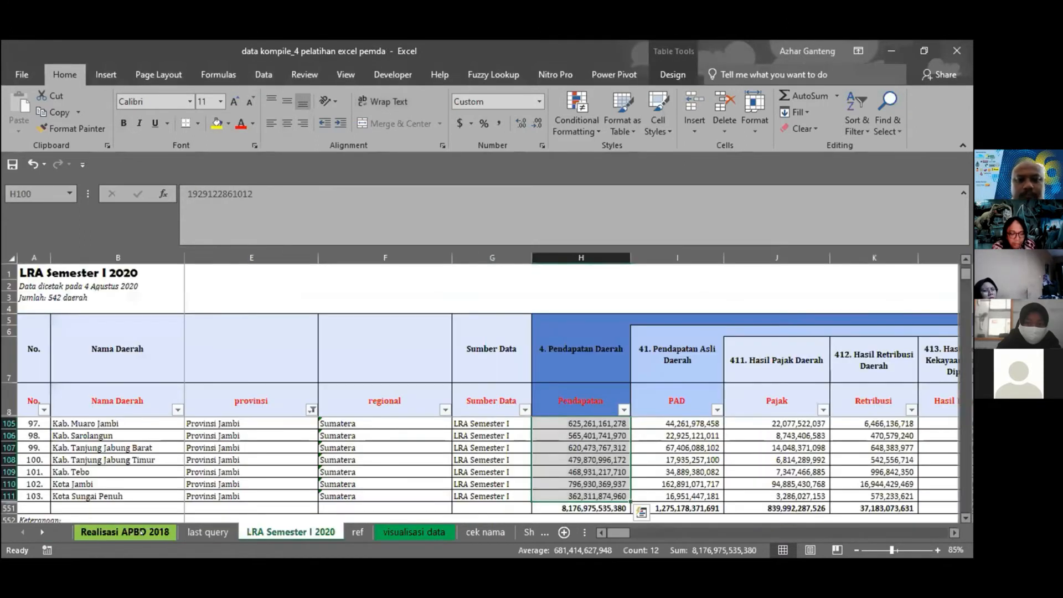
pyautogui.click(140, 533)
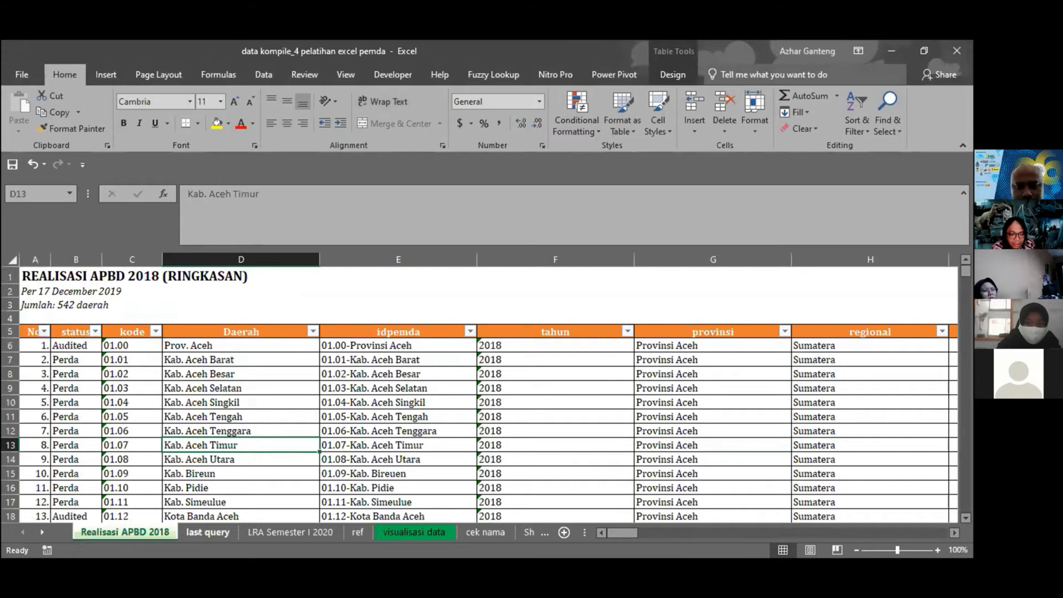
pyautogui.hotkey('ctrl', 'pagedown')
pyautogui.hotkey('ctrl', 'pagedown')
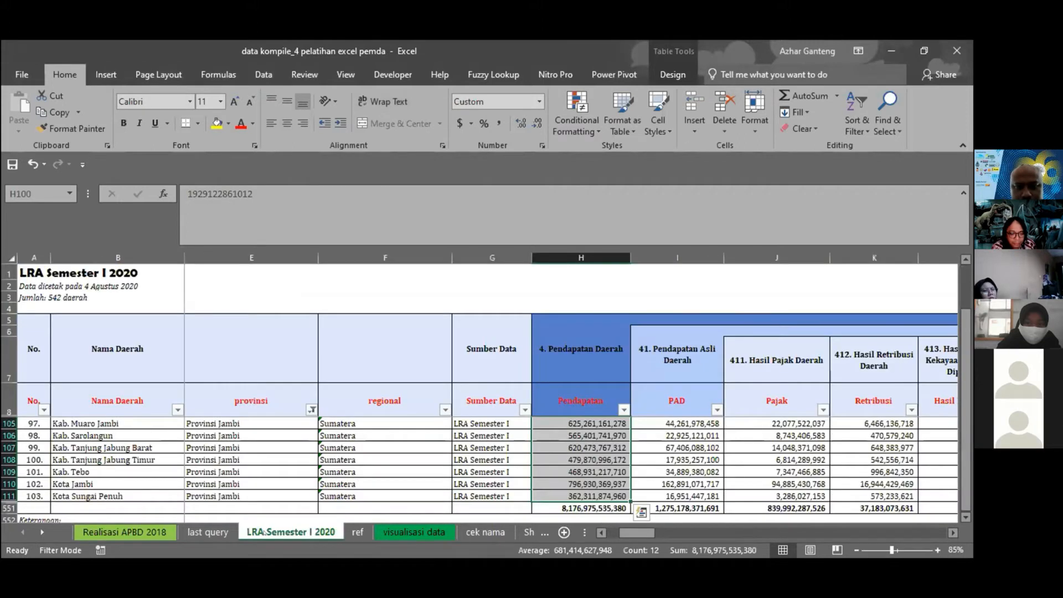
pyautogui.click(152, 532)
pyautogui.hotkey('ctrl', 'pagedown')
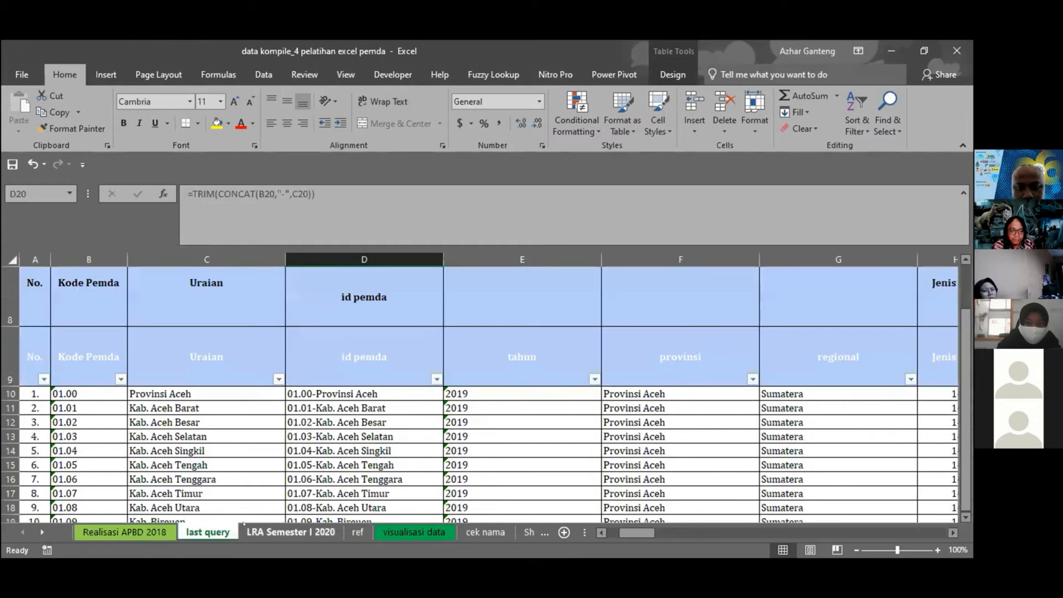
pyautogui.hotkey('ctrl', 'pagedown')
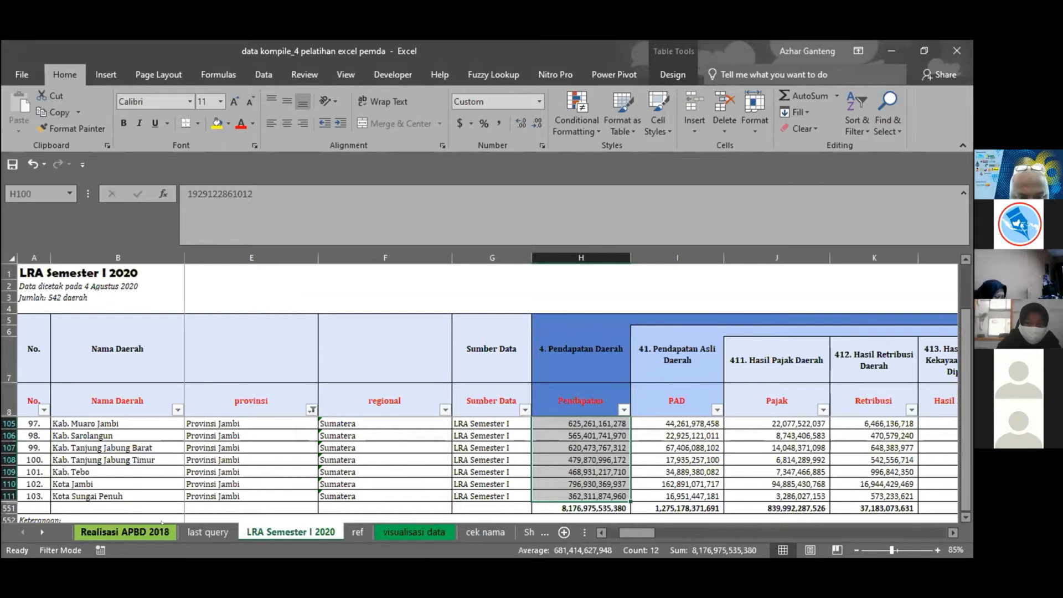
pyautogui.click(125, 531)
pyautogui.click(208, 532)
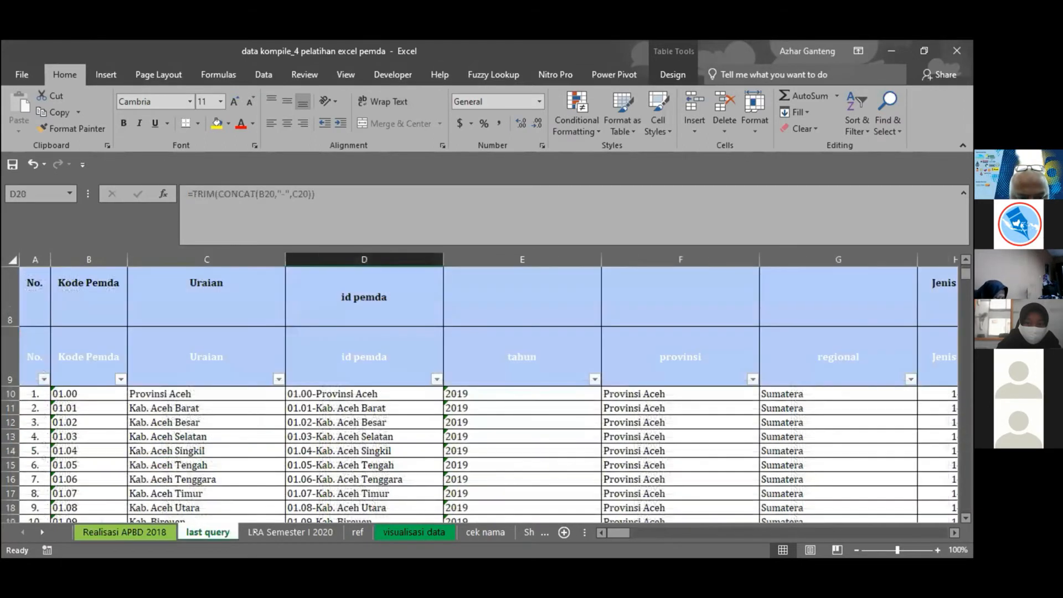
pyautogui.click(291, 532)
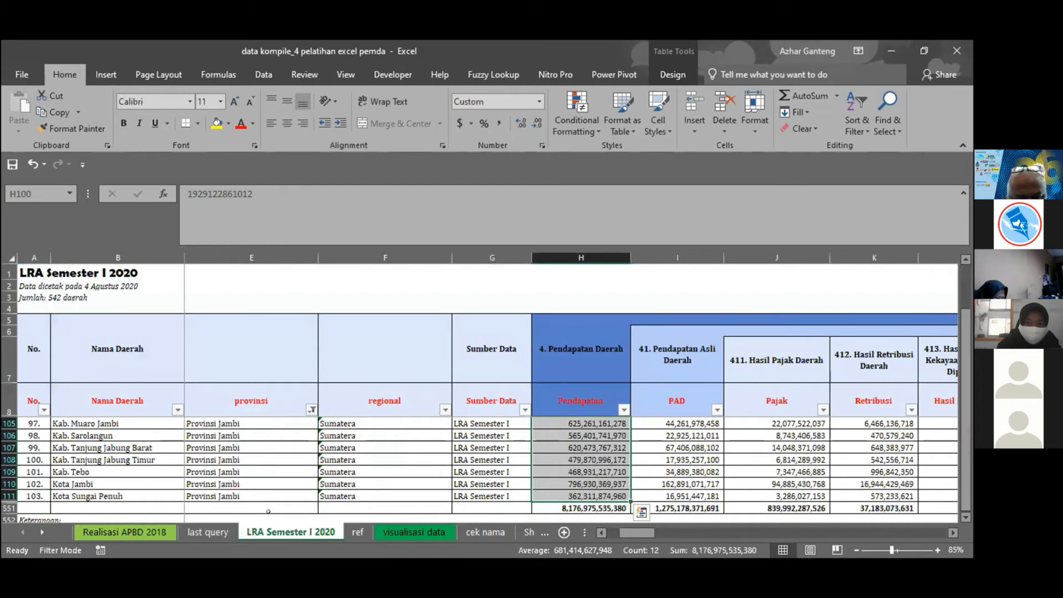
pyautogui.scroll(-1, 969, 395)
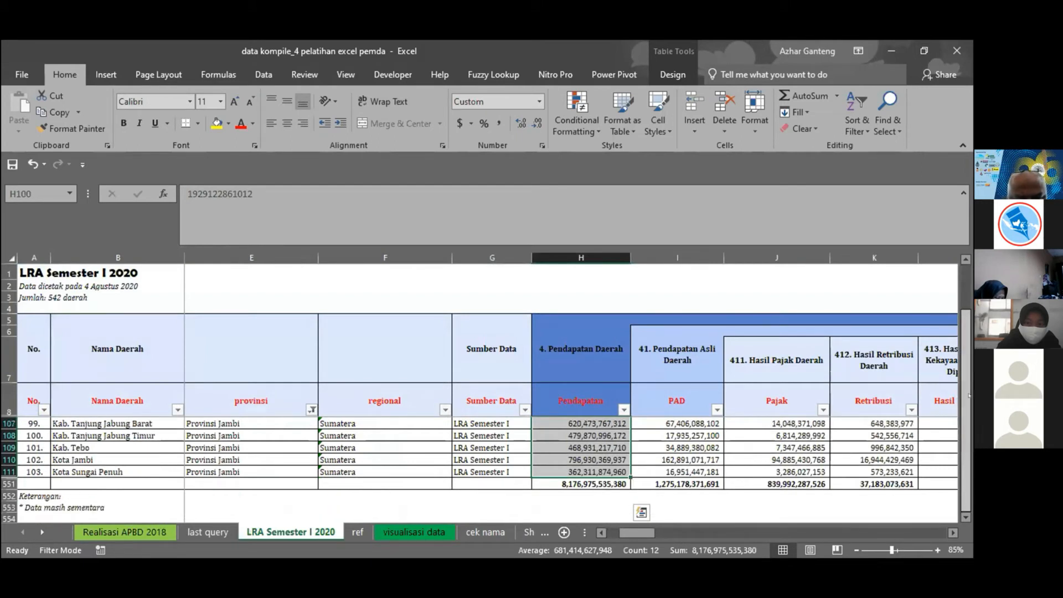
# Step: Open the visualisasi data sheet and look over its charts and LRA compilation table
pyautogui.click(394, 531)
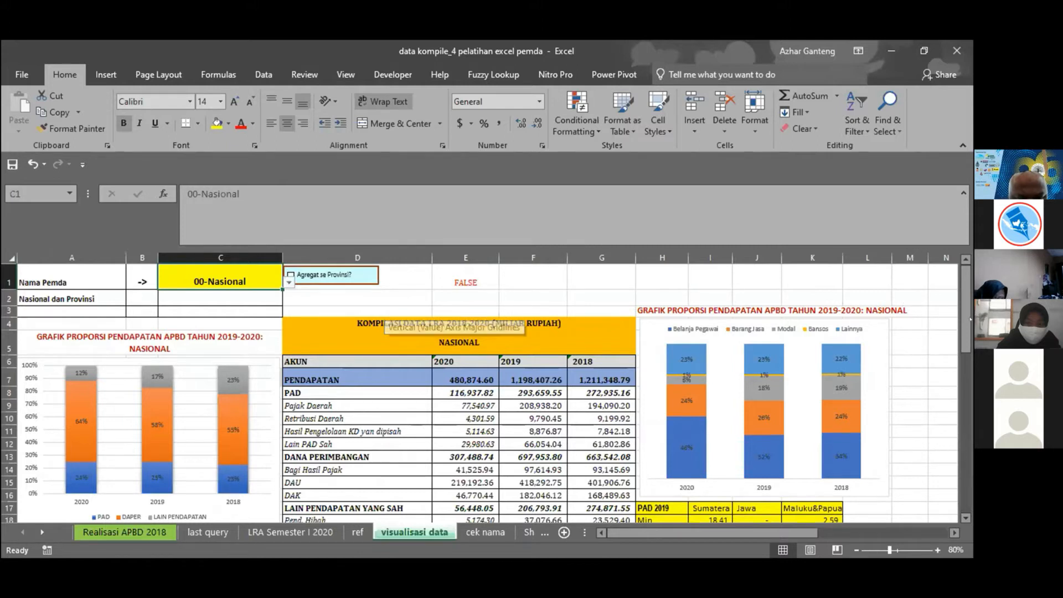
pyautogui.scroll(-1, 962, 305)
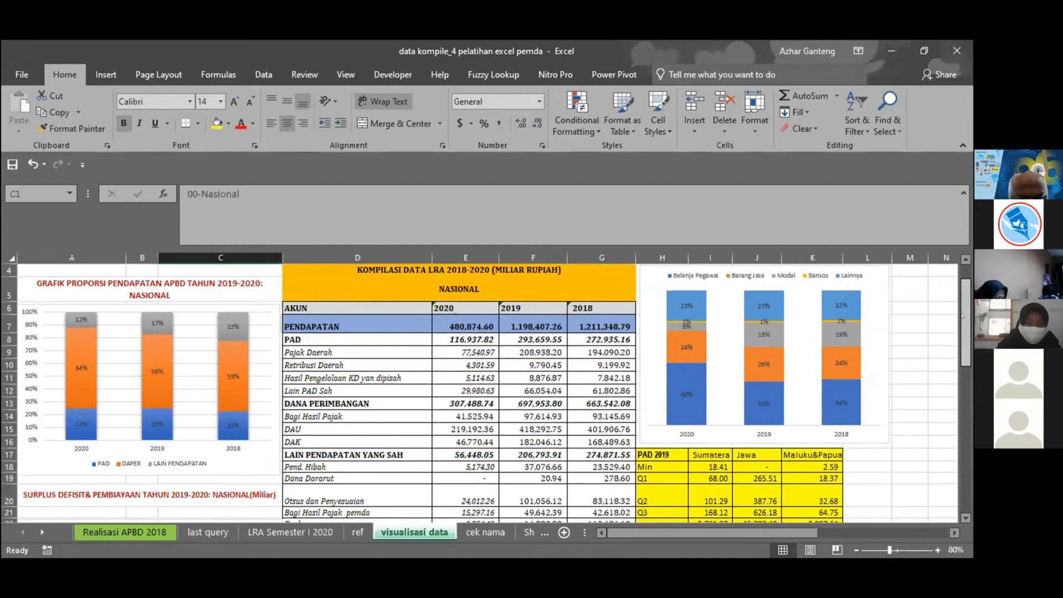
pyautogui.scroll(1, 964, 302)
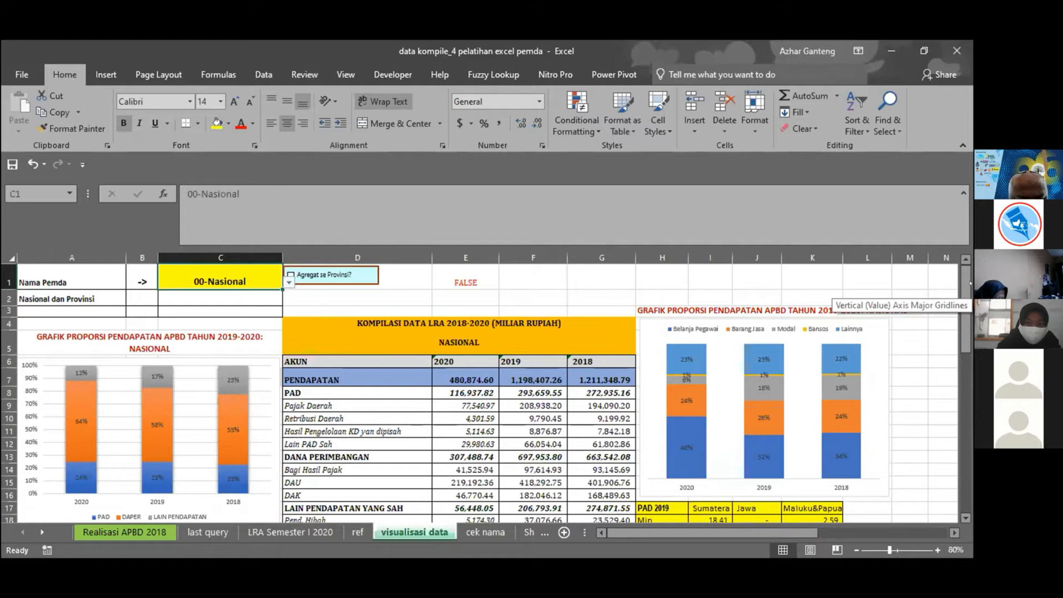
# Step: Set Nama Pemda in cell C1 to 01.11-Kab. Simeulue
pyautogui.click(289, 282)
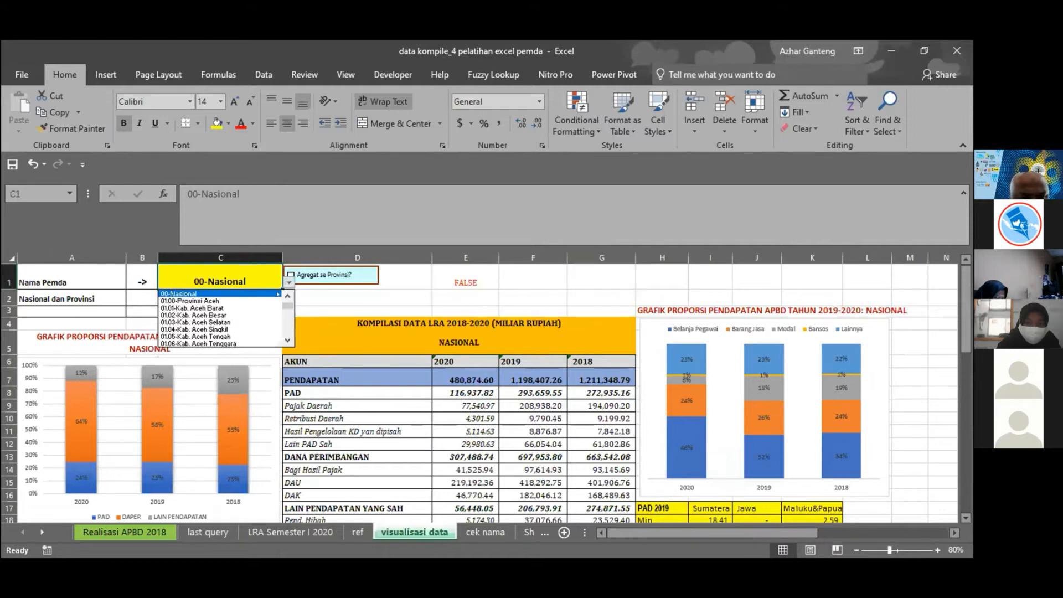
pyautogui.click(288, 340)
pyautogui.click(288, 340)
pyautogui.click(287, 340)
pyautogui.click(288, 340)
pyautogui.click(287, 340)
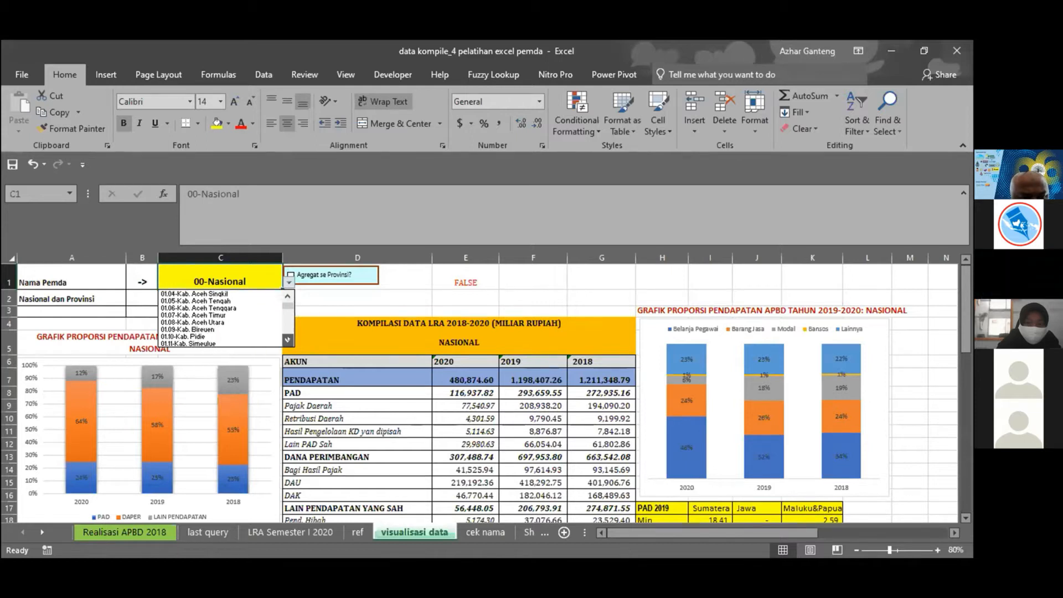
pyautogui.click(263, 341)
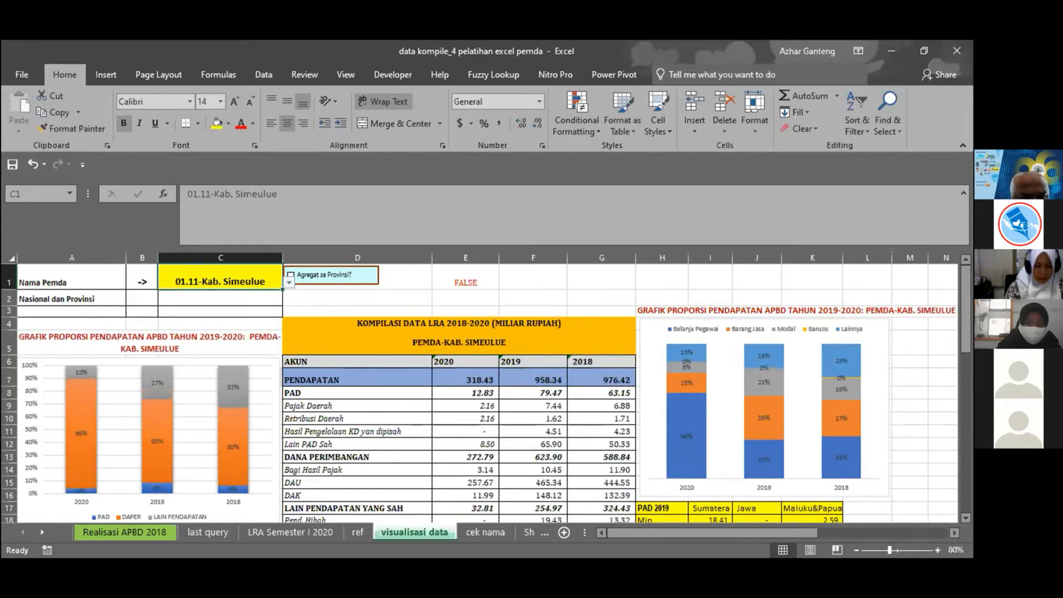
# Step: Examine the formulas in the compilation table's 2020 column from PAD through Belanja Tidak Langsung, and the province-aggregation flag in E1
pyautogui.click(465, 392)
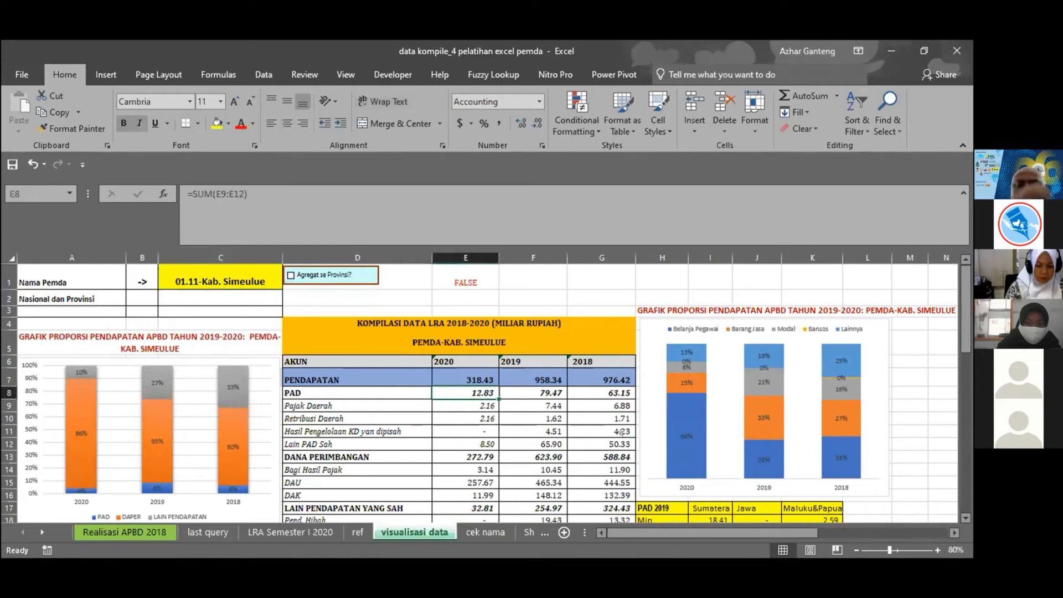
pyautogui.click(460, 406)
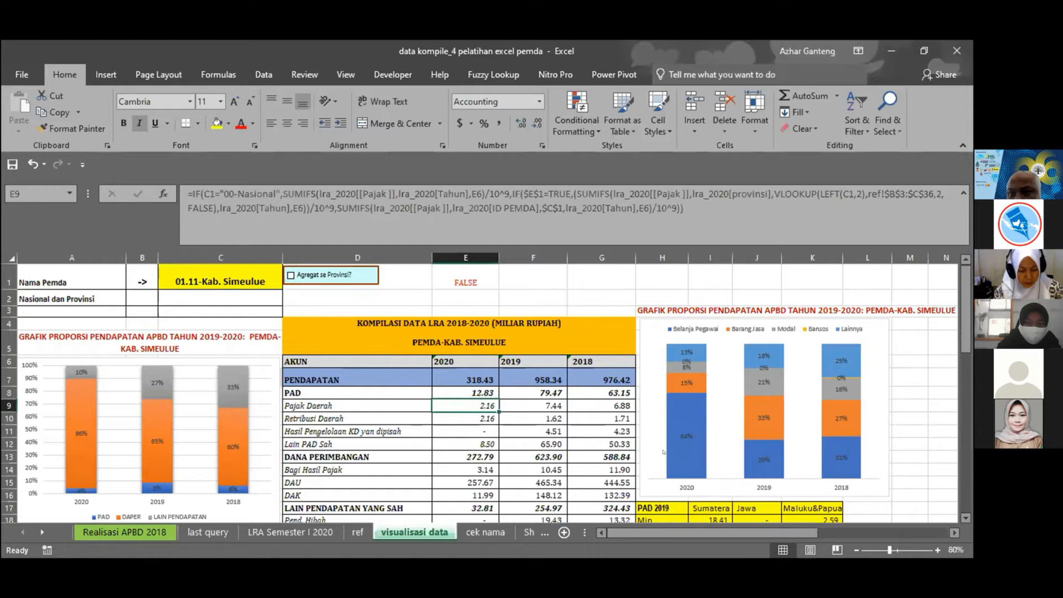
pyautogui.hotkey('alt', 'Tab')
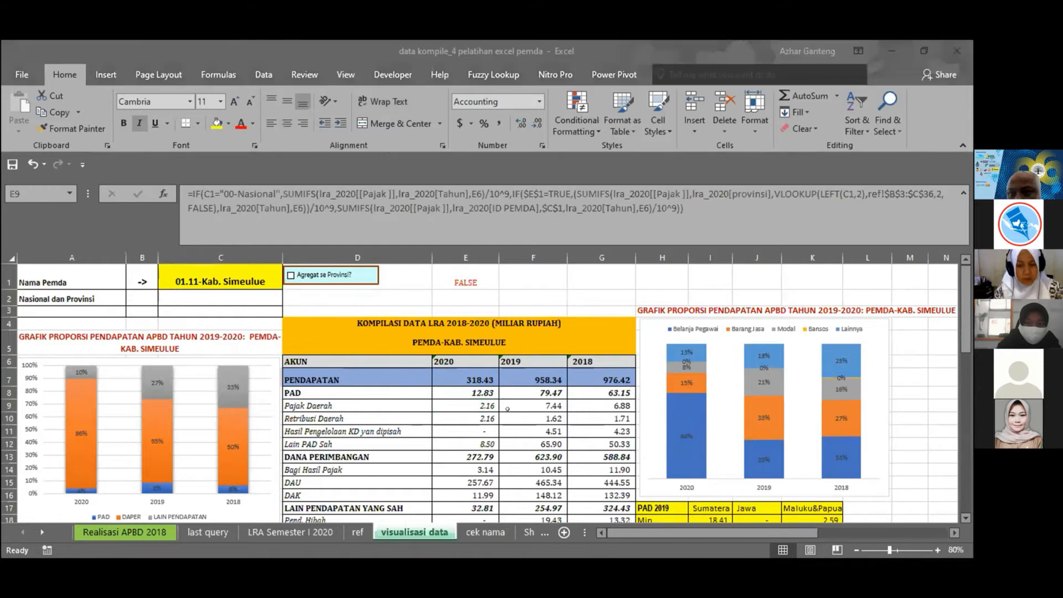
pyautogui.hotkey('alt', 'Tab')
pyautogui.press('Down')
pyautogui.press('Down')
pyautogui.press('Down')
pyautogui.press('Down')
pyautogui.press('Down')
pyautogui.press('Down')
pyautogui.press('Down')
pyautogui.press('Down')
pyautogui.press('Down')
pyautogui.press('Down')
pyautogui.press('Down')
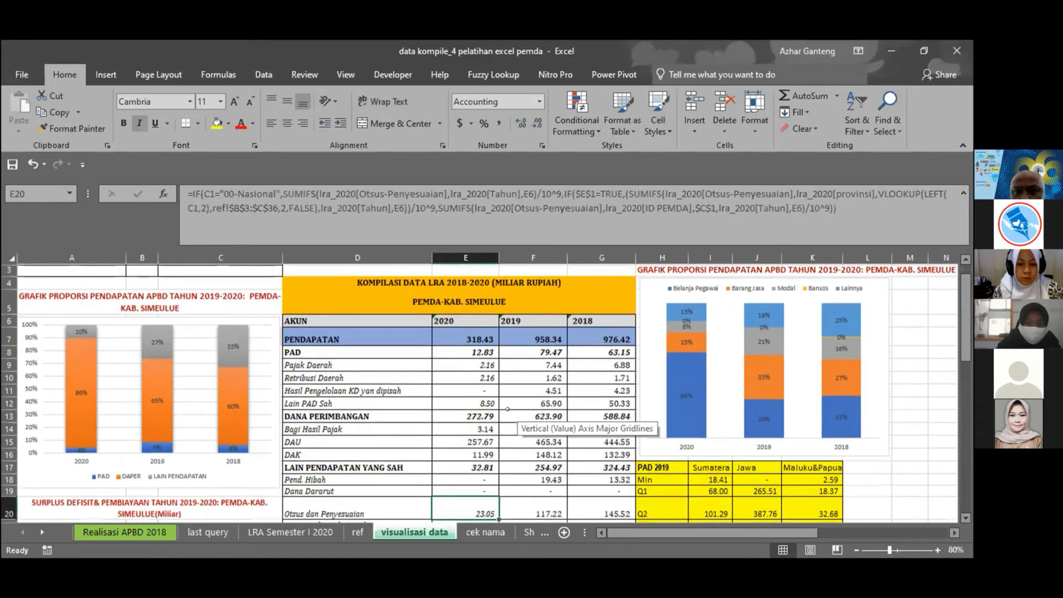
pyautogui.press('Down')
pyautogui.press('Down')
pyautogui.press('Down')
pyautogui.press('Down')
pyautogui.press('Down')
pyautogui.press('Up')
pyautogui.press('Up')
pyautogui.press('Up')
pyautogui.press('Up')
pyautogui.press('Up')
pyautogui.press('Up')
pyautogui.press('Up')
pyautogui.press('Up')
pyautogui.press('Up')
pyautogui.press('Up')
pyautogui.press('Up')
pyautogui.press('Up')
pyautogui.press('Up')
pyautogui.press('Up')
pyautogui.press('Up')
pyautogui.press('Up')
pyautogui.press('Up')
pyautogui.press('Up')
pyautogui.press('Up')
pyautogui.press('Up')
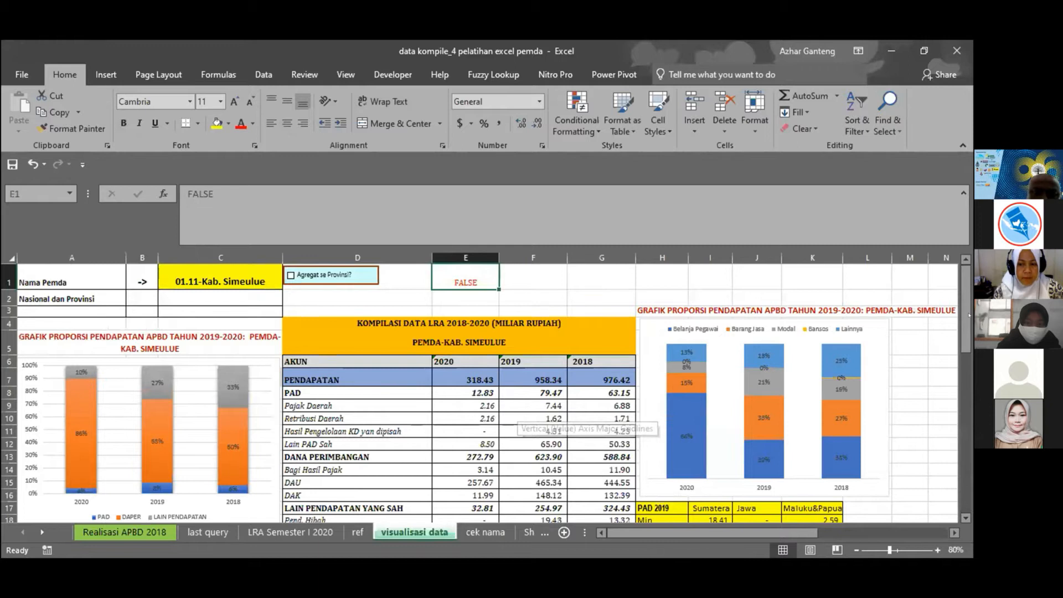
pyautogui.scroll(-1, 969, 317)
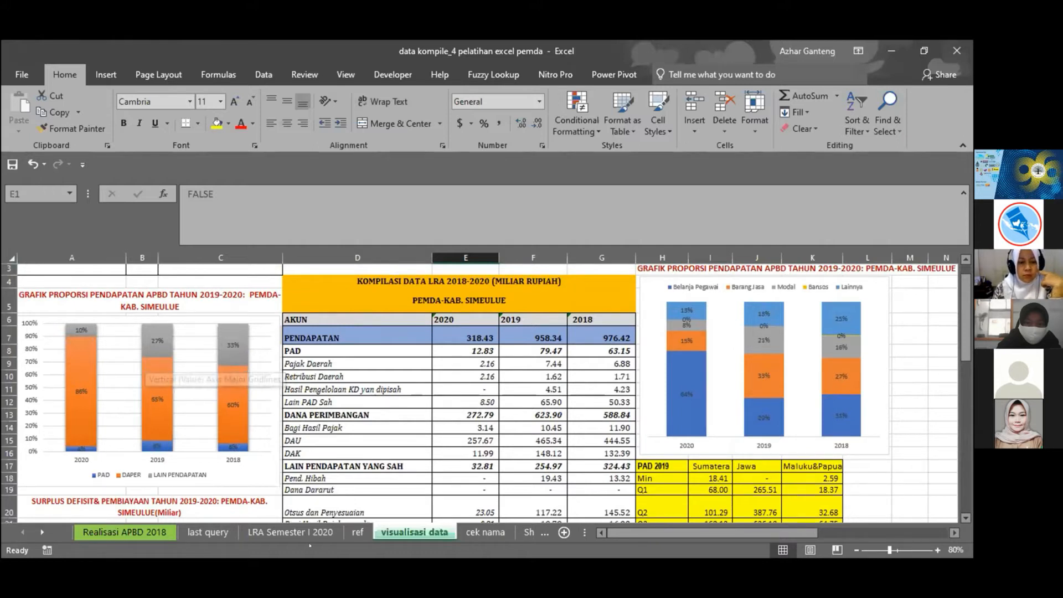
pyautogui.scroll(1, 951, 339)
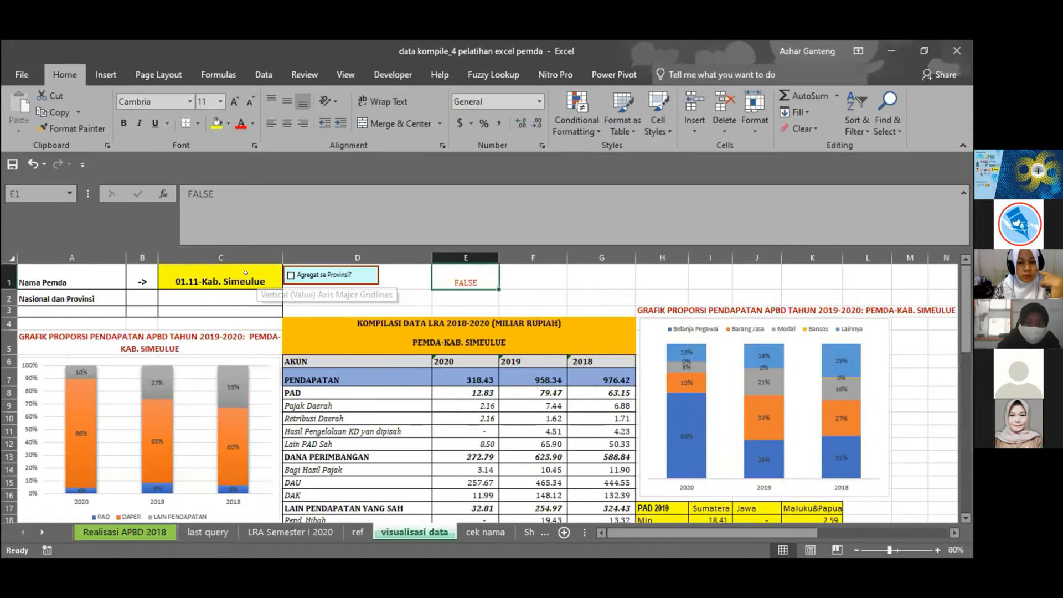
# Step: Change Nama Pemda in cell C1 to 01.17-Kab. Aceh Barat Daya
pyautogui.click(255, 282)
pyautogui.click(289, 282)
pyautogui.click(255, 330)
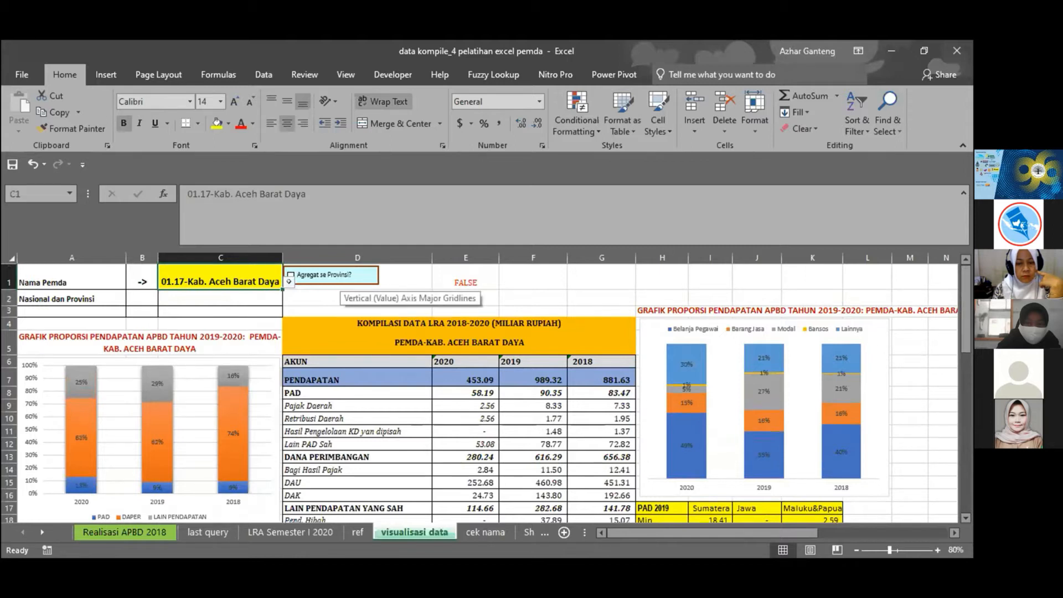
# Step: Enable the Agregat se Provinsi option and check the aggregated table and charts
pyautogui.click(323, 273)
pyautogui.click(323, 273)
pyautogui.click(323, 274)
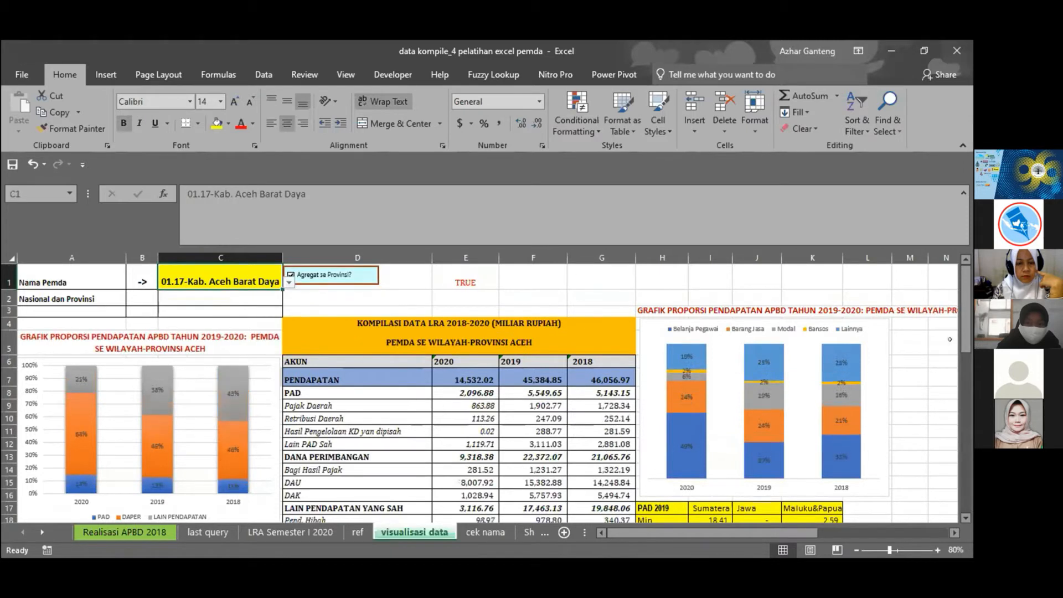
pyautogui.scroll(-1, 962, 284)
pyautogui.scroll(1, 962, 284)
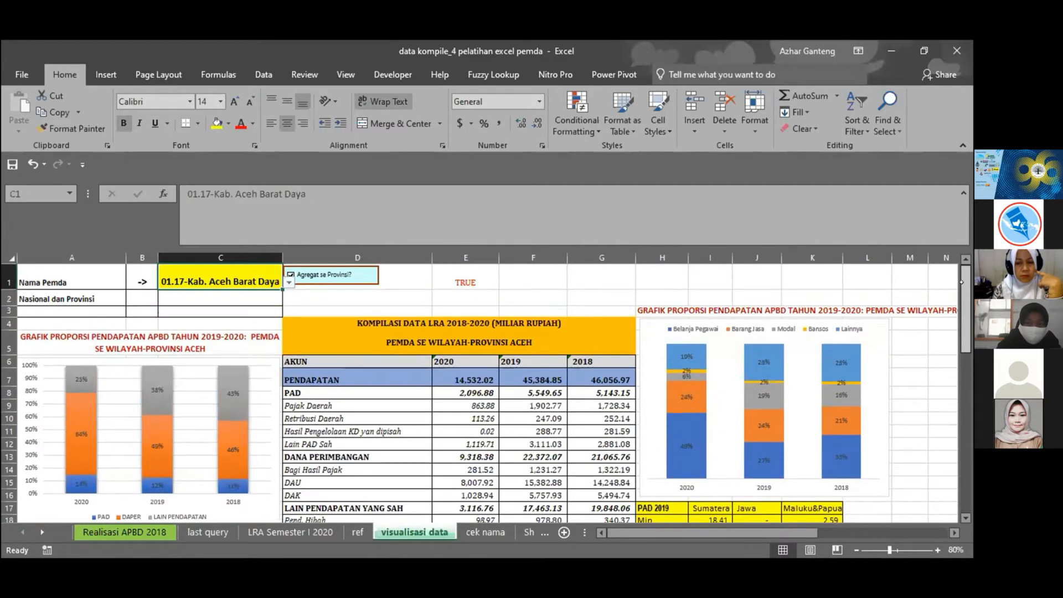
# Step: Set Nama Pemda to 06.01-Kab. Lahat and toggle Agregat se Provinsi, leaving it enabled
pyautogui.click(289, 283)
pyautogui.scroll(-15, 265, 319)
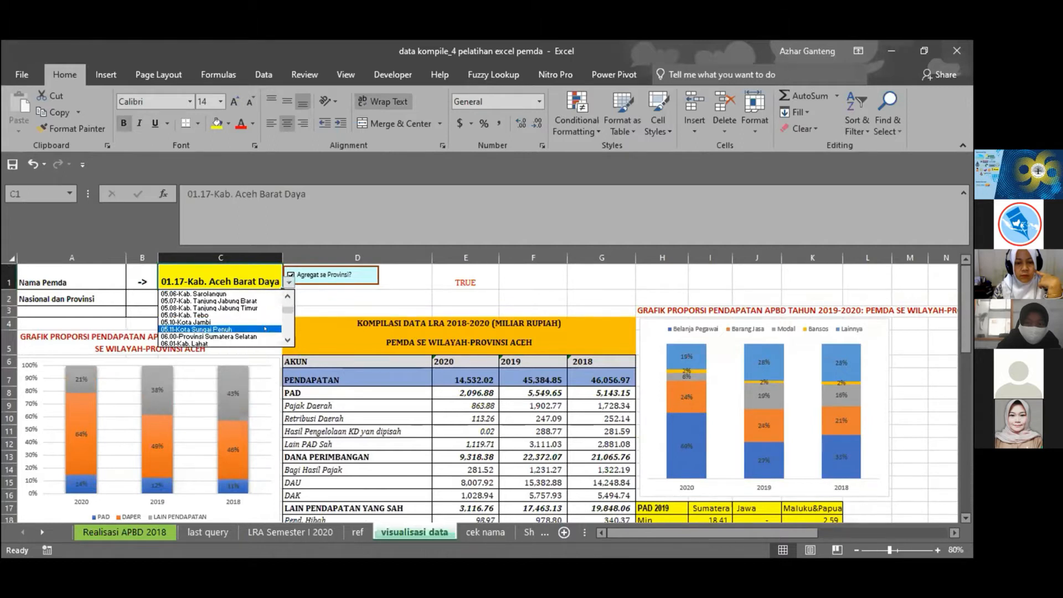
pyautogui.click(253, 340)
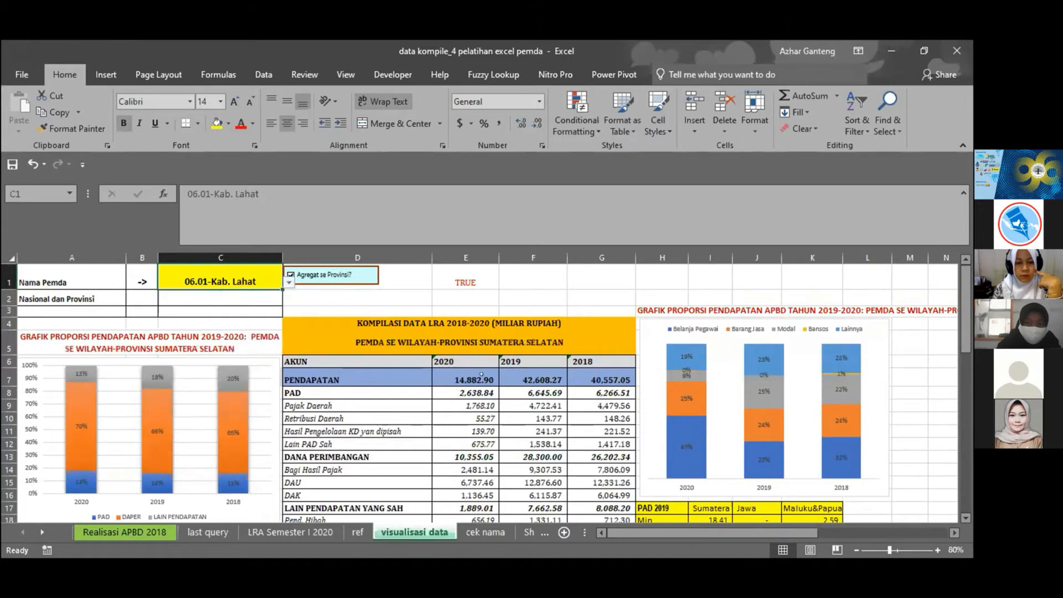
pyautogui.click(337, 274)
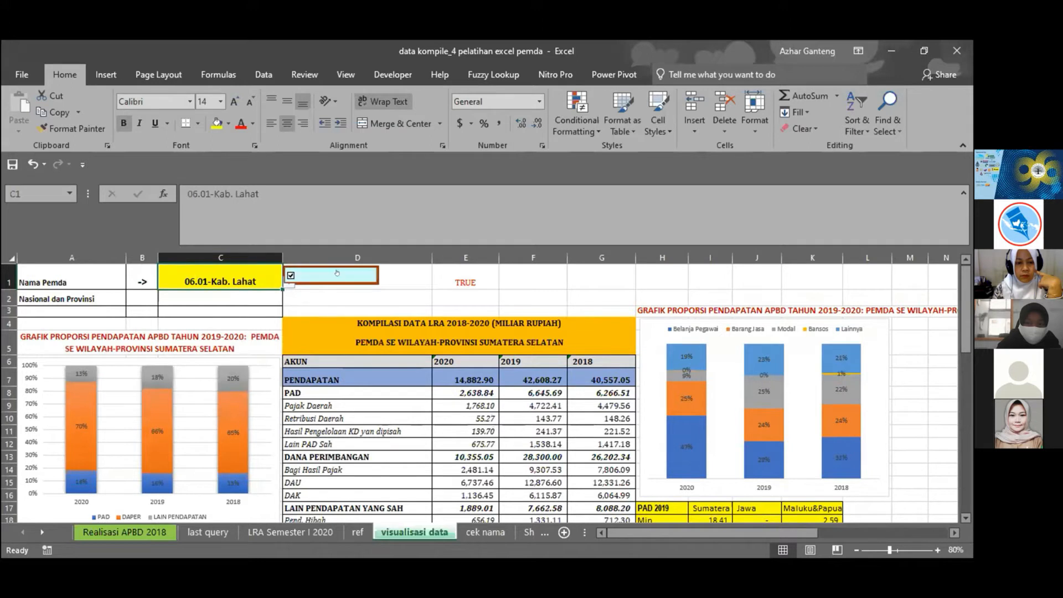
pyautogui.click(337, 275)
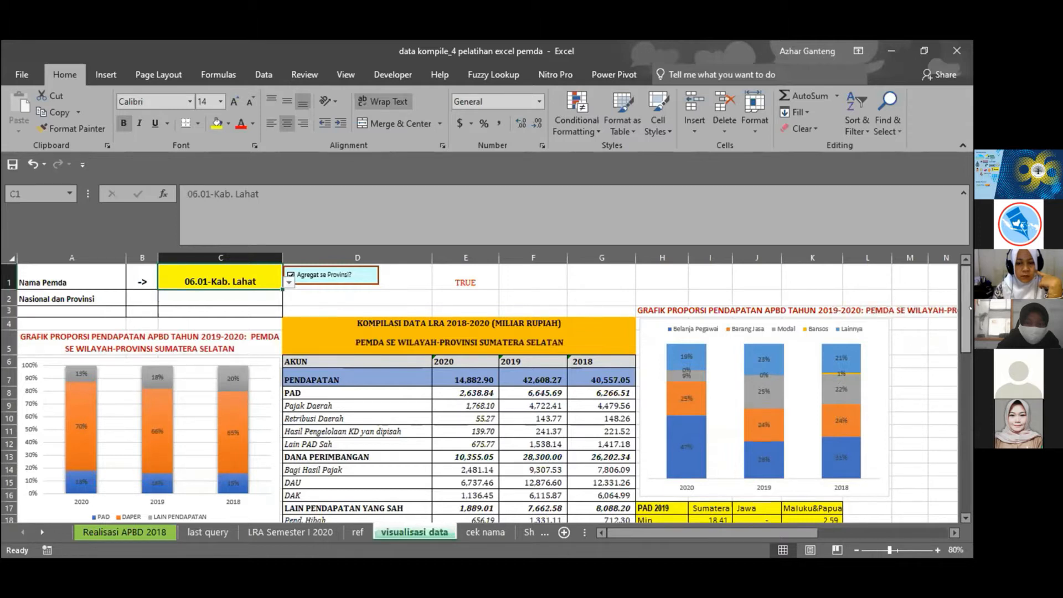
# Step: Review the aggregated revenue and expenditure rows and the surplus/deficit and financing chart further down the sheet
pyautogui.scroll(-1, 971, 307)
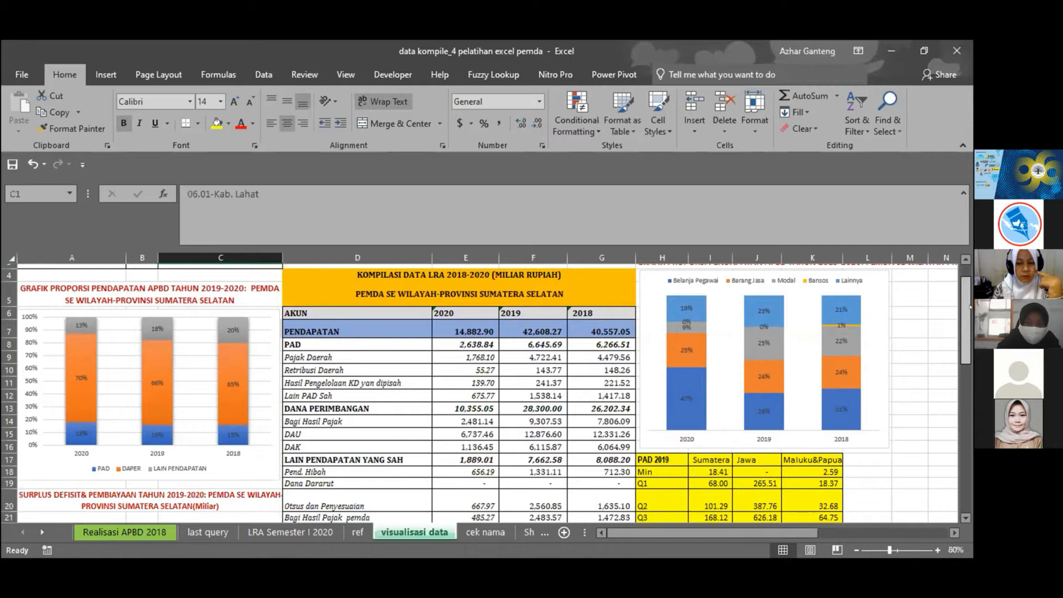
pyautogui.scroll(-2, 971, 306)
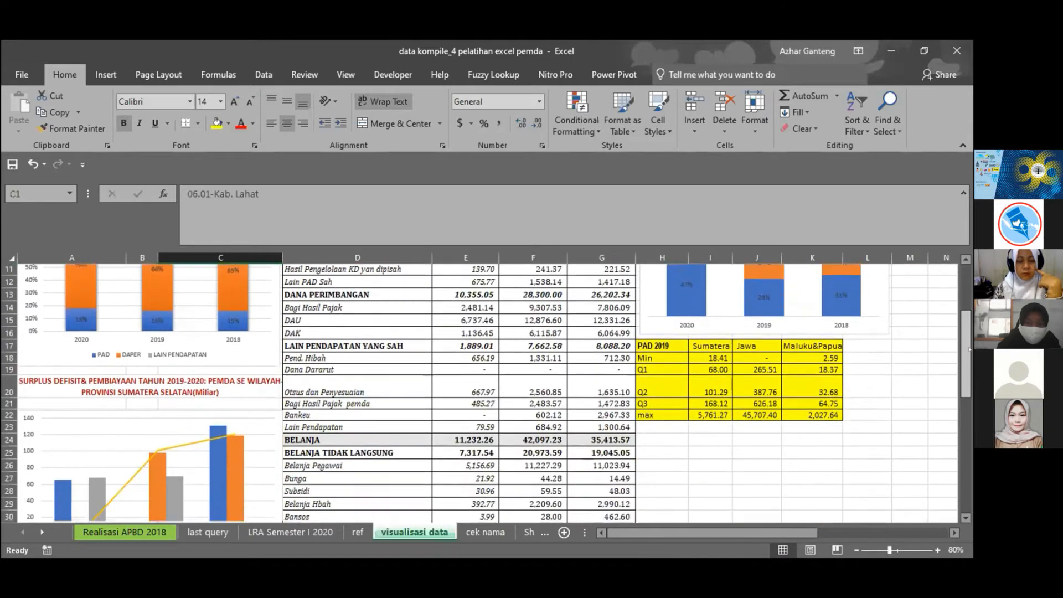
pyautogui.scroll(-2, 970, 348)
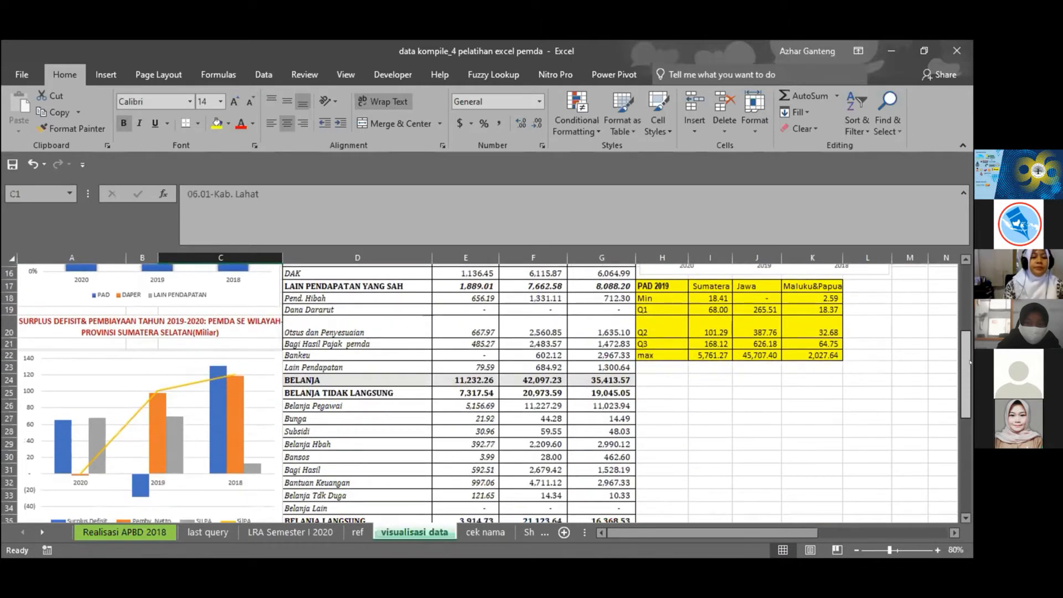
pyautogui.scroll(-1, 970, 363)
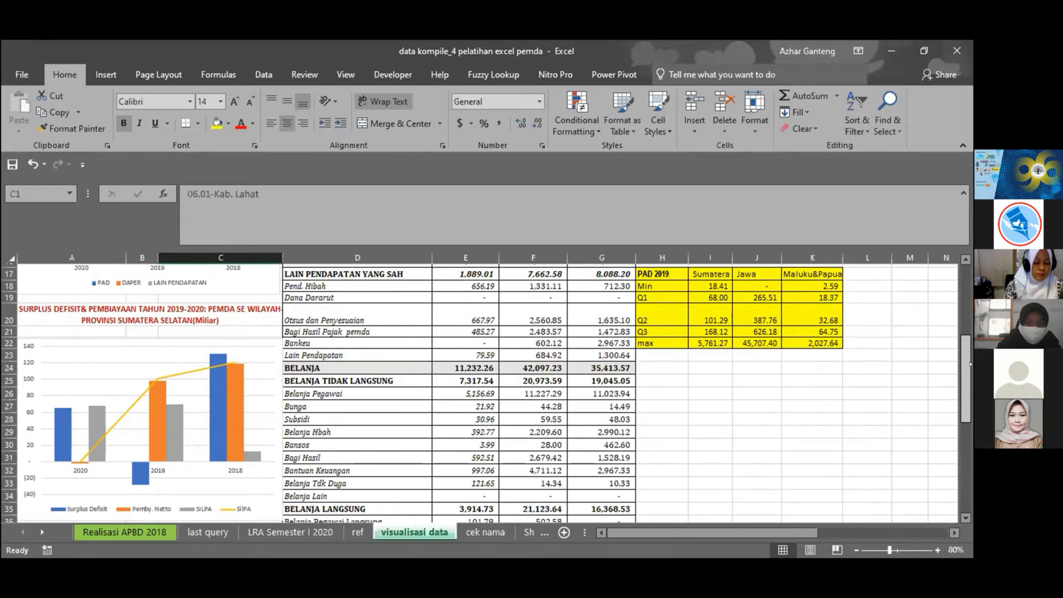
pyautogui.scroll(-1, 970, 364)
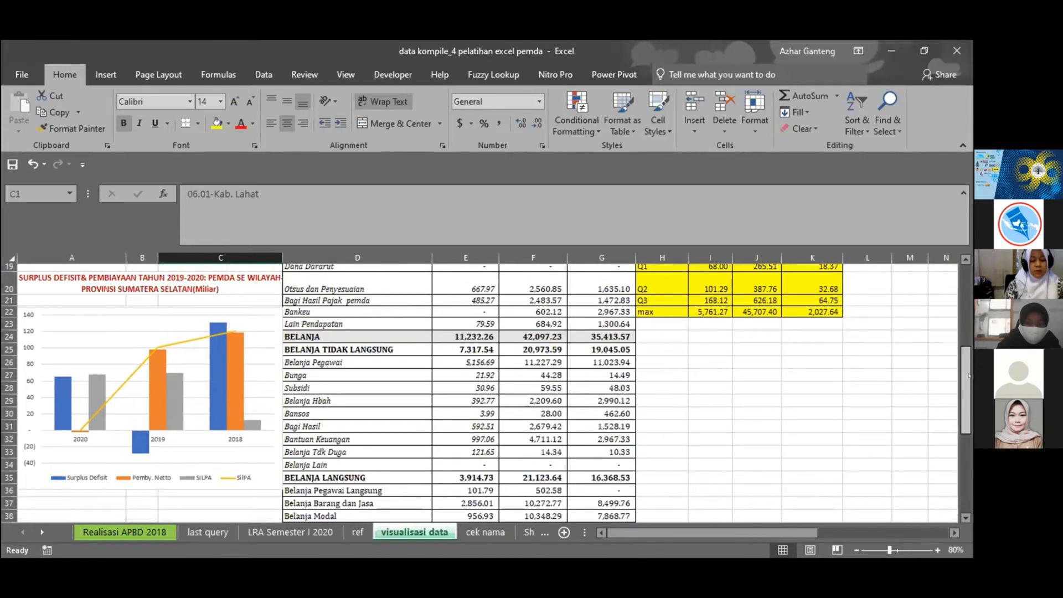
pyautogui.scroll(-1, 968, 380)
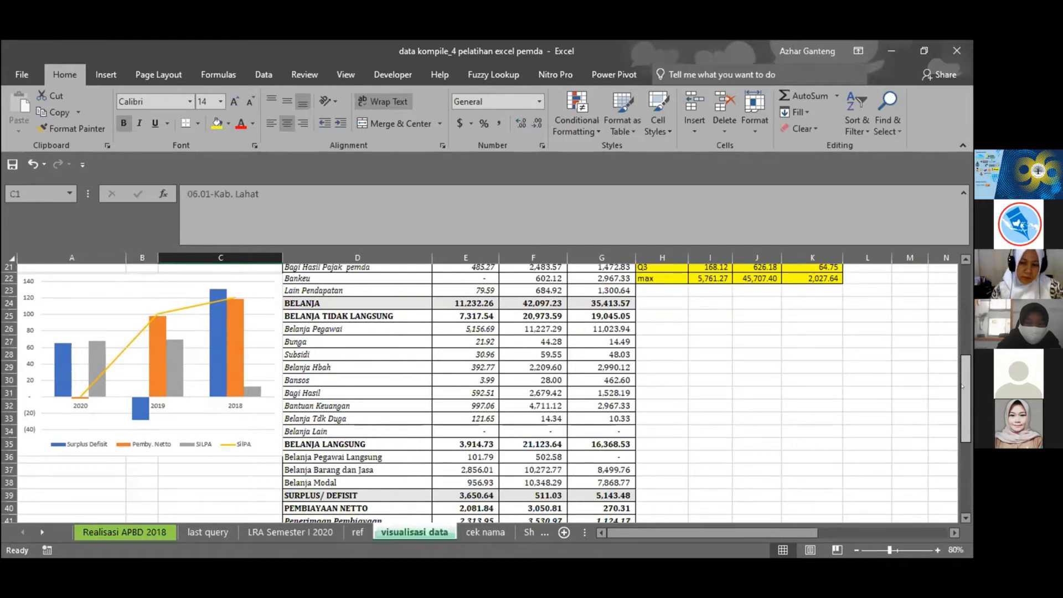
pyautogui.scroll(1, 966, 381)
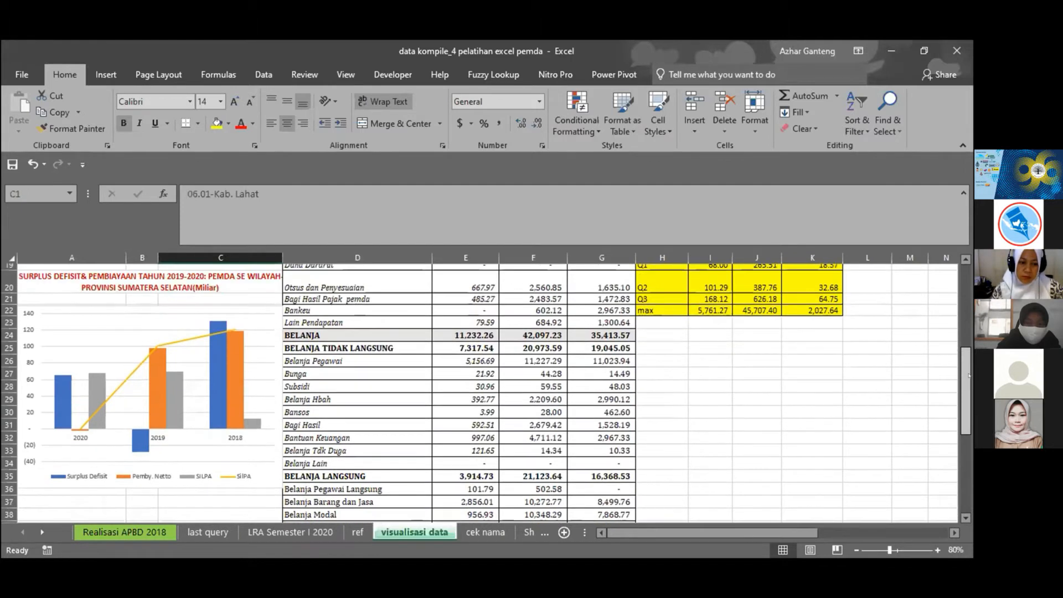
# Step: Review the aggregated Sumatera Selatan table and charts, returning to the top of the visualisasi data sheet
pyautogui.moveTo(969, 376); pyautogui.dragTo(971, 317)
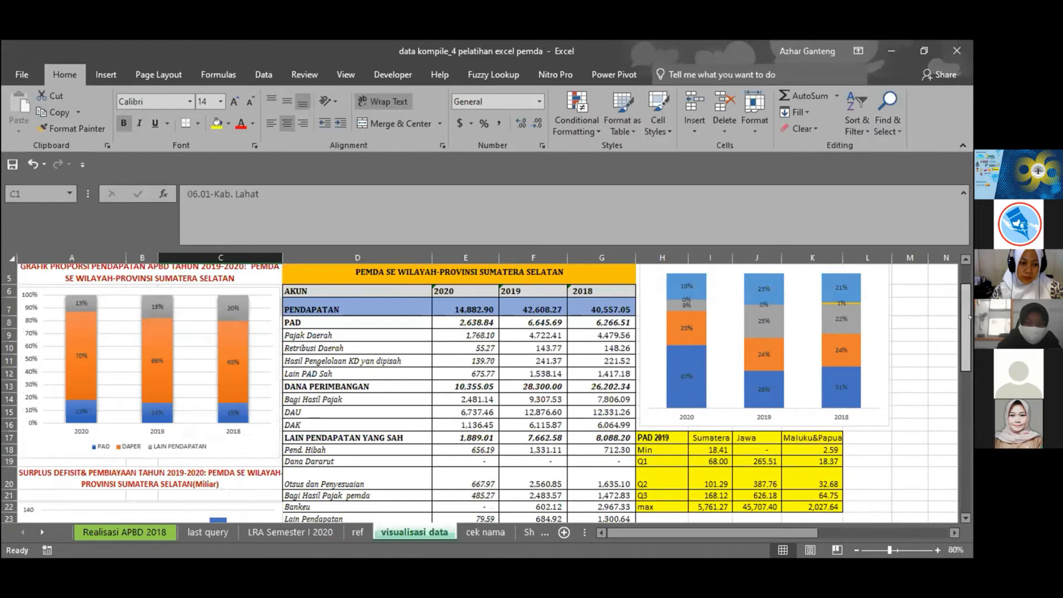
pyautogui.scroll(-4, 970, 317)
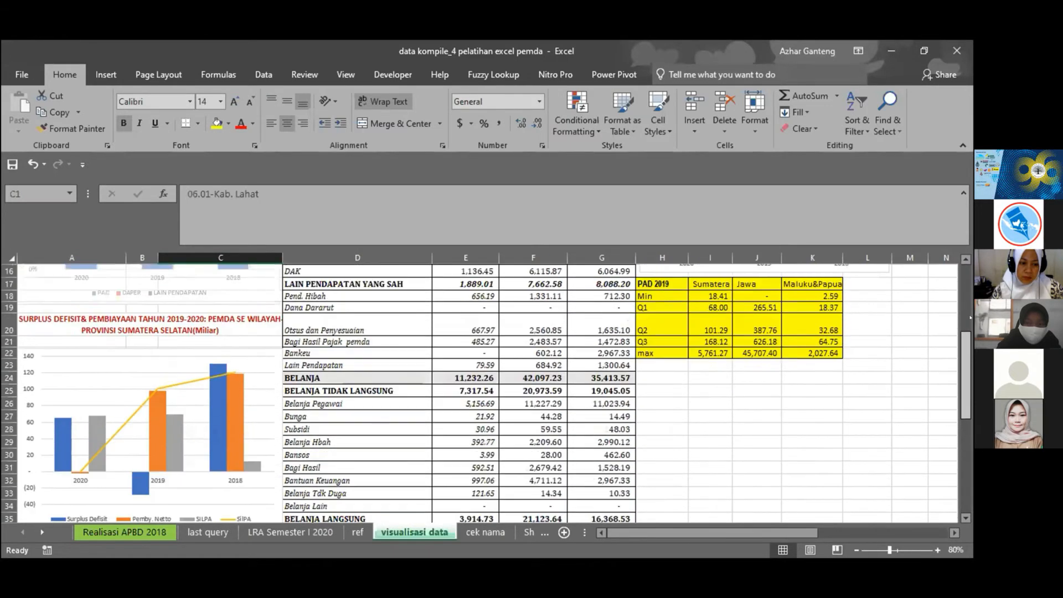
pyautogui.scroll(5, 970, 317)
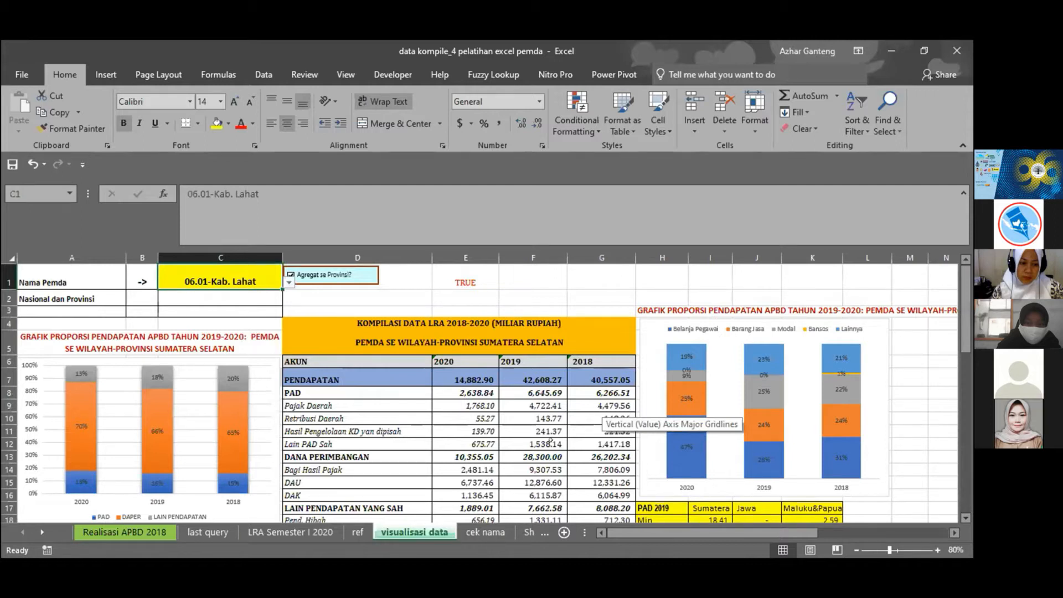
pyautogui.click(575, 390)
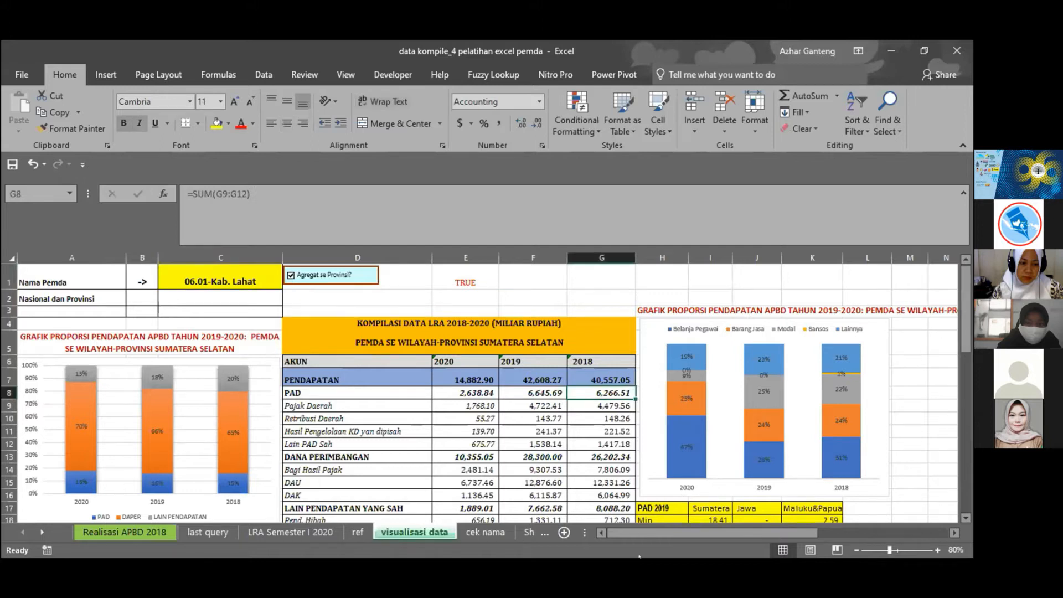
# Step: Switch to the latihan pemda workbook and go to the header row of the province table on the name var-list menu-lookup sheet
pyautogui.click(628, 570)
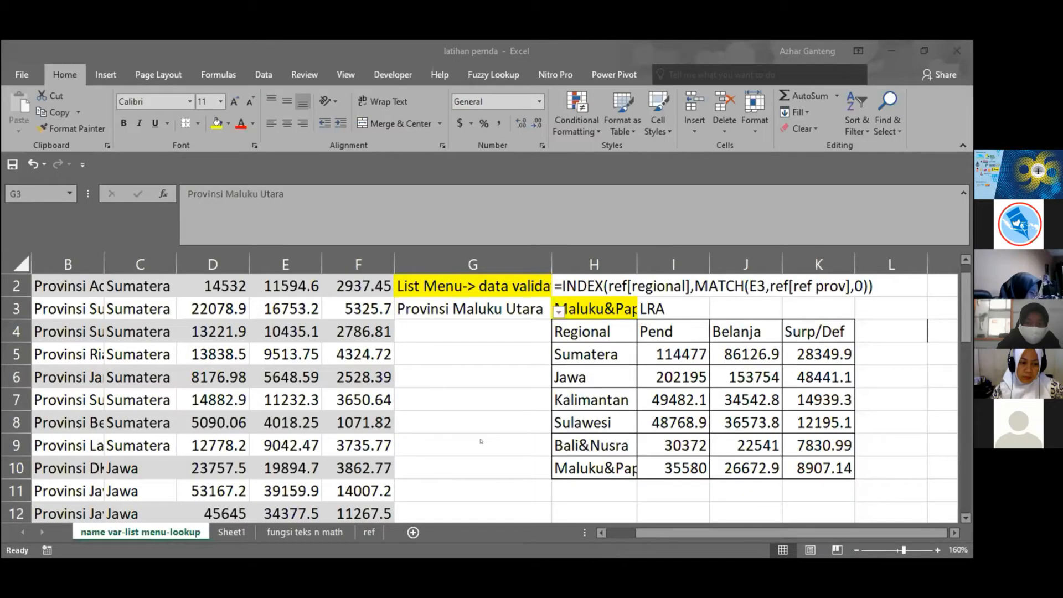
pyautogui.press('Up')
pyautogui.press('Up')
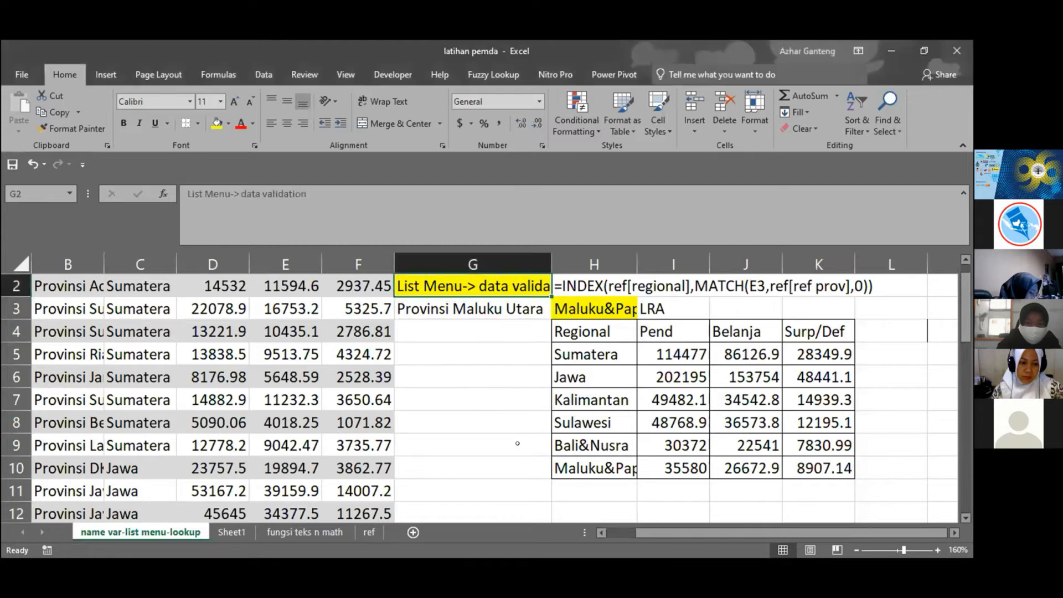
pyautogui.press('Left')
pyautogui.press('Left')
pyautogui.press('Left')
pyautogui.press('Left')
pyautogui.press('Left')
pyautogui.press('Left')
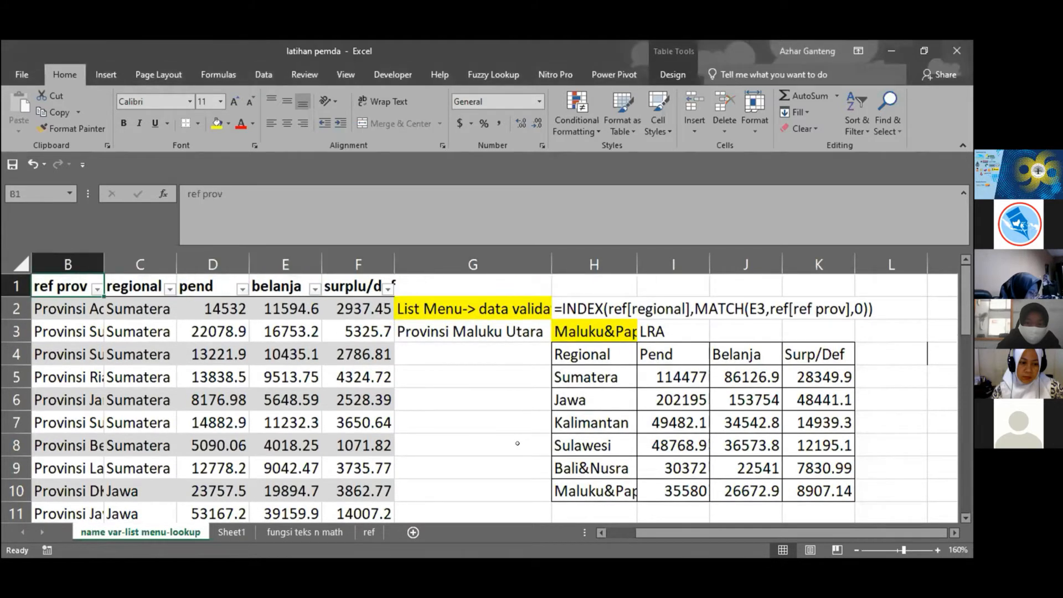
# Step: Examine the province table's columns, from id prov across to the List Menu cell in G2
pyautogui.press('Down')
pyautogui.press('Right')
pyautogui.press('Right')
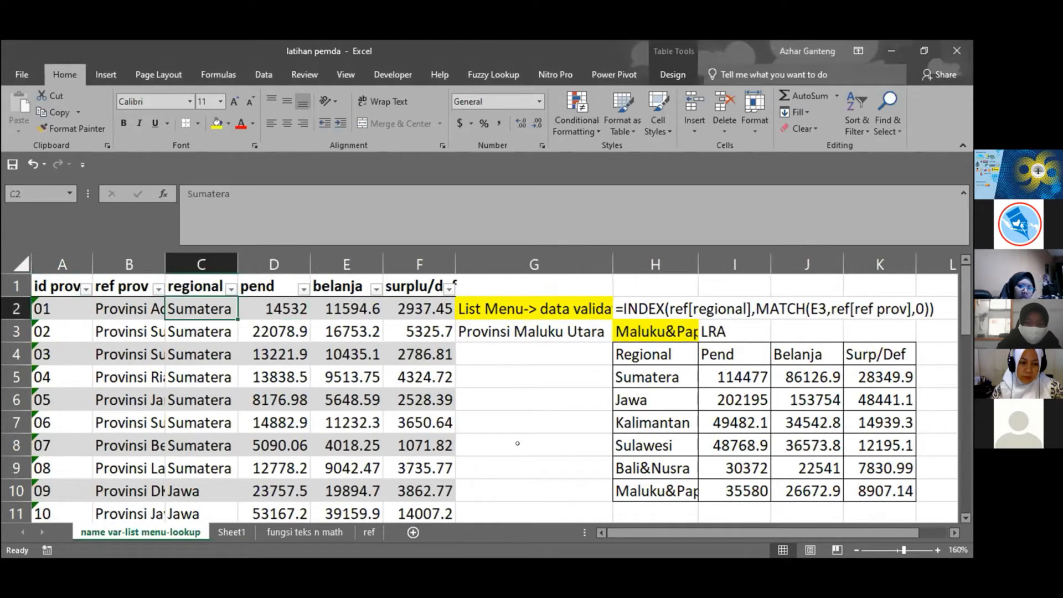
pyautogui.press('Left')
pyautogui.press('Left')
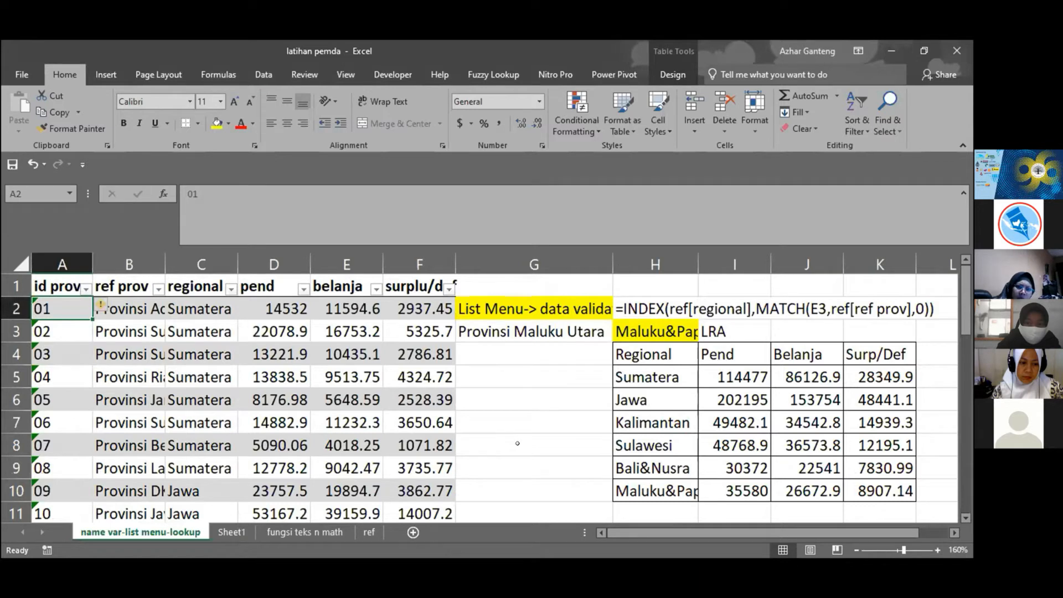
pyautogui.press('Up')
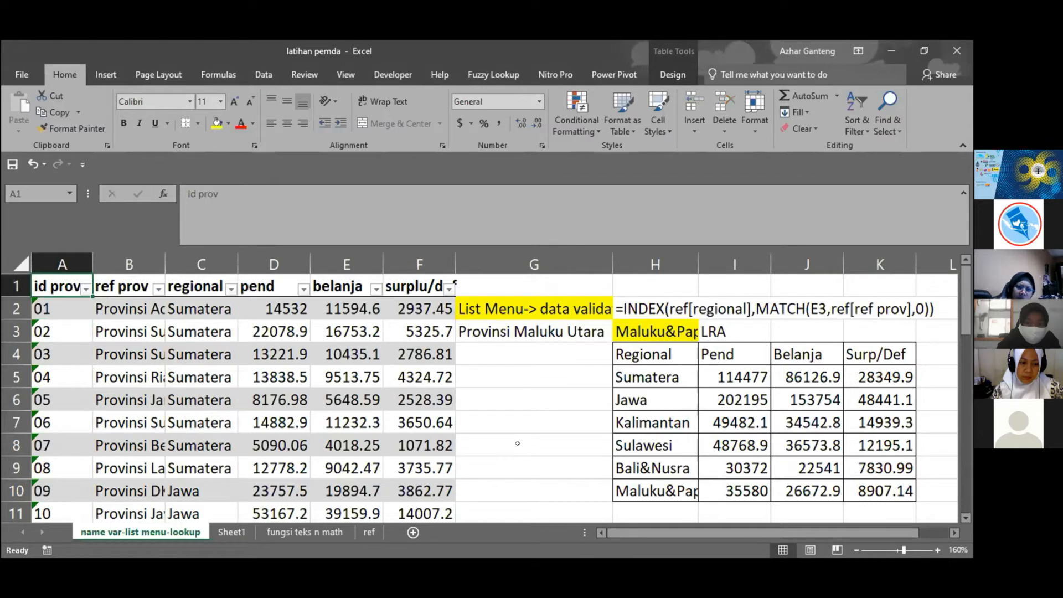
pyautogui.press('Right')
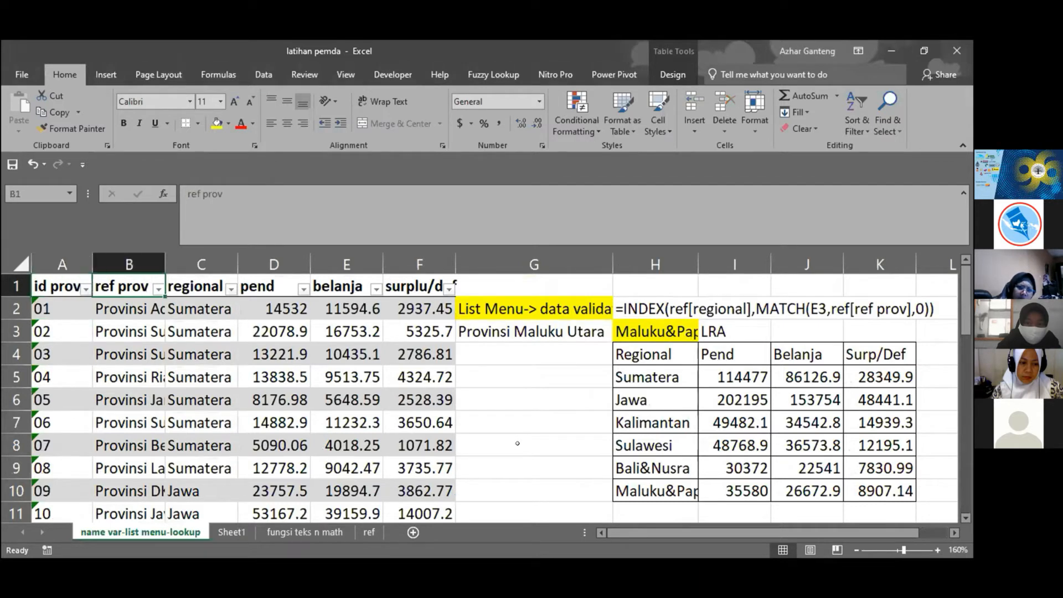
pyautogui.press('Right')
pyautogui.press('Right')
pyautogui.press('Right')
pyautogui.press('Right')
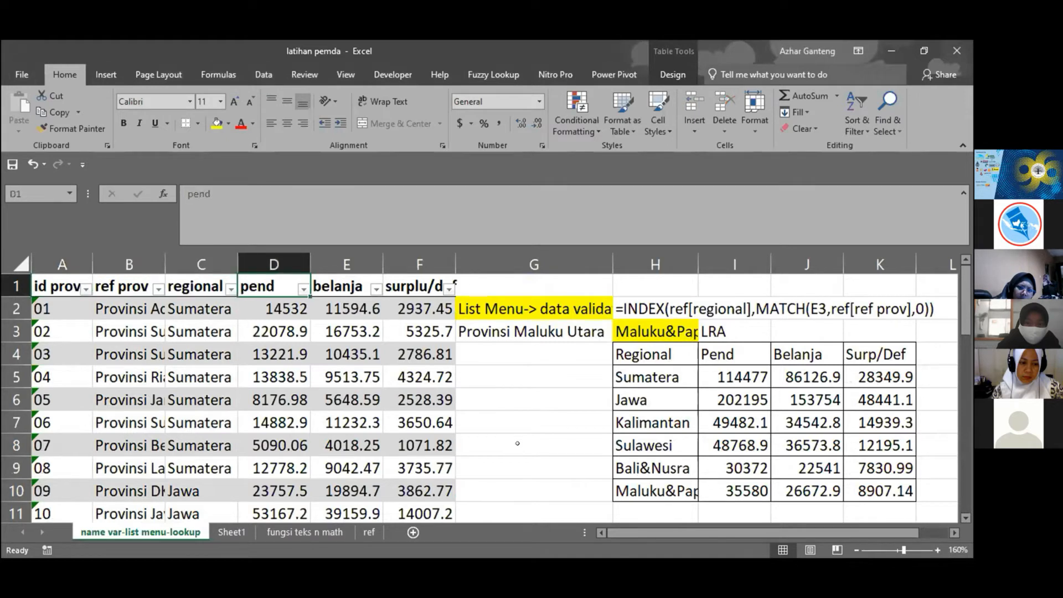
pyautogui.press('Down')
pyautogui.press('Right')
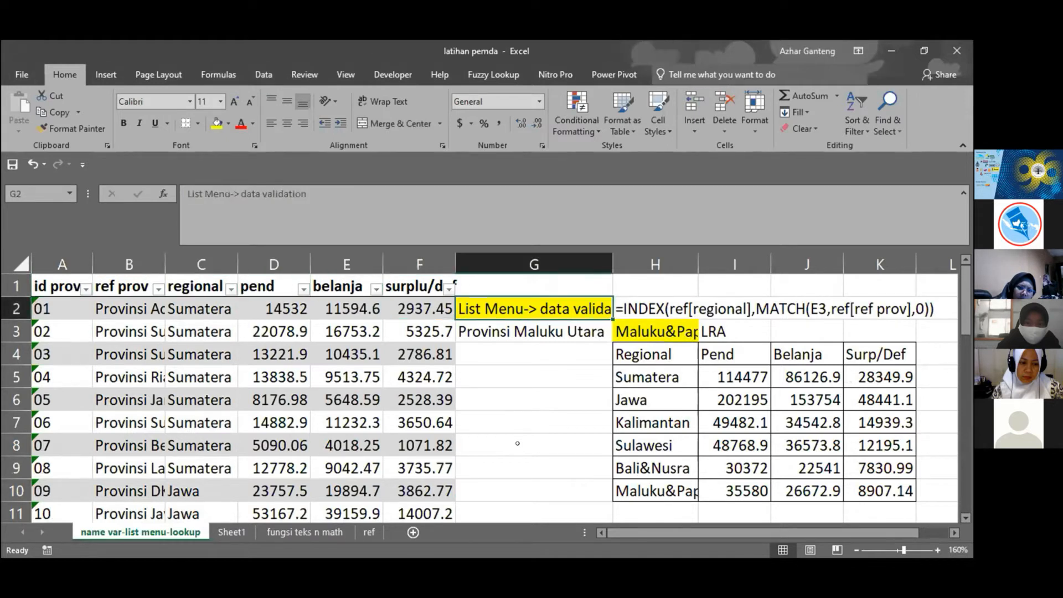
pyautogui.press('Down')
pyautogui.click(551, 365)
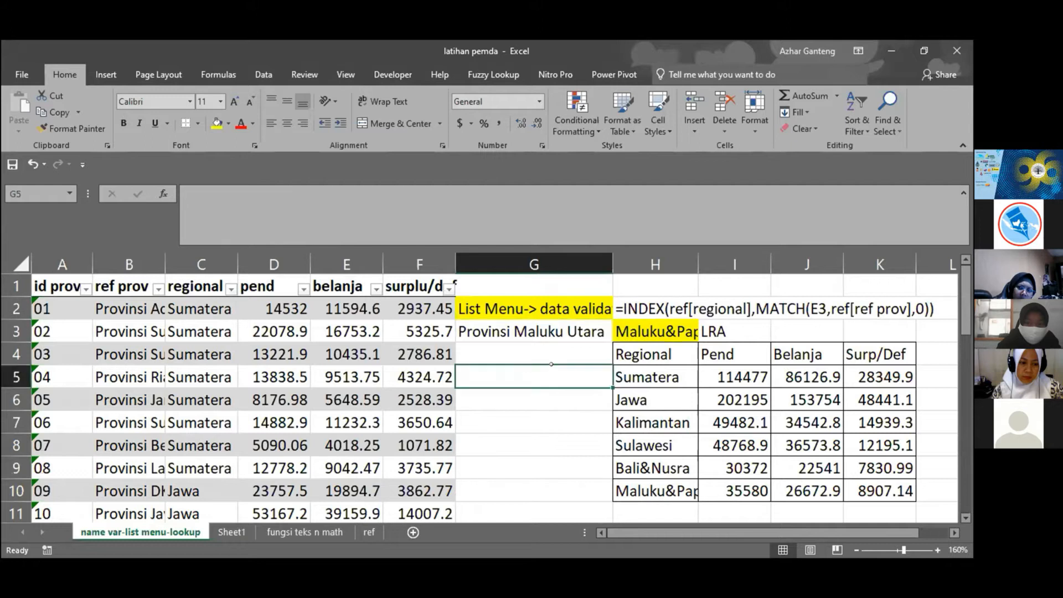
pyautogui.press('Down')
pyautogui.press('Down')
pyautogui.press('Down')
pyautogui.press('Down')
pyautogui.press('Down')
pyautogui.press('Down')
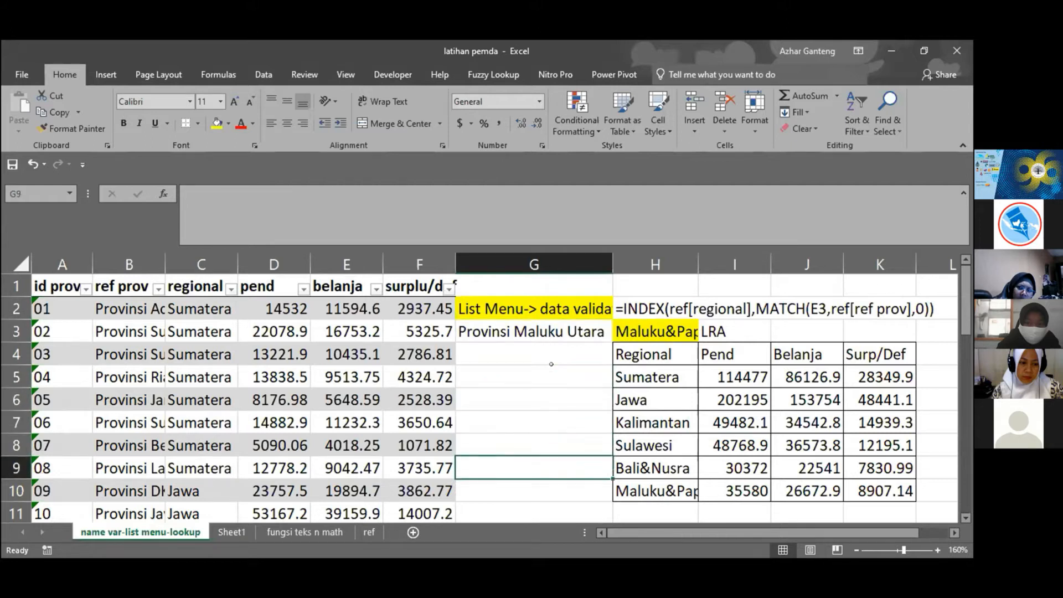
pyautogui.press('Up')
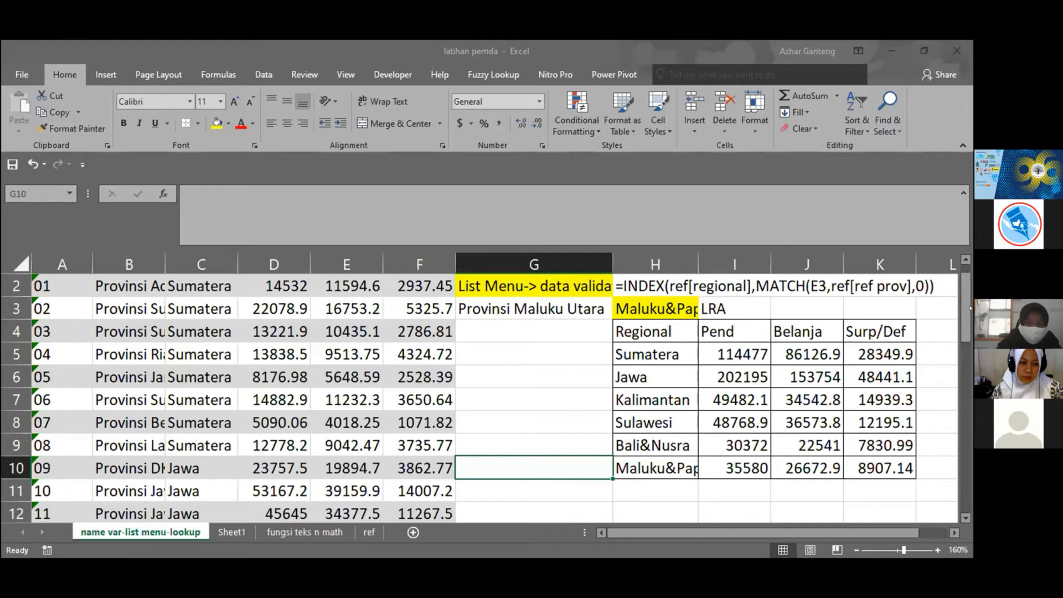
# Step: Choose Provinsi Aceh from the existing province list in cell G3
pyautogui.click(549, 328)
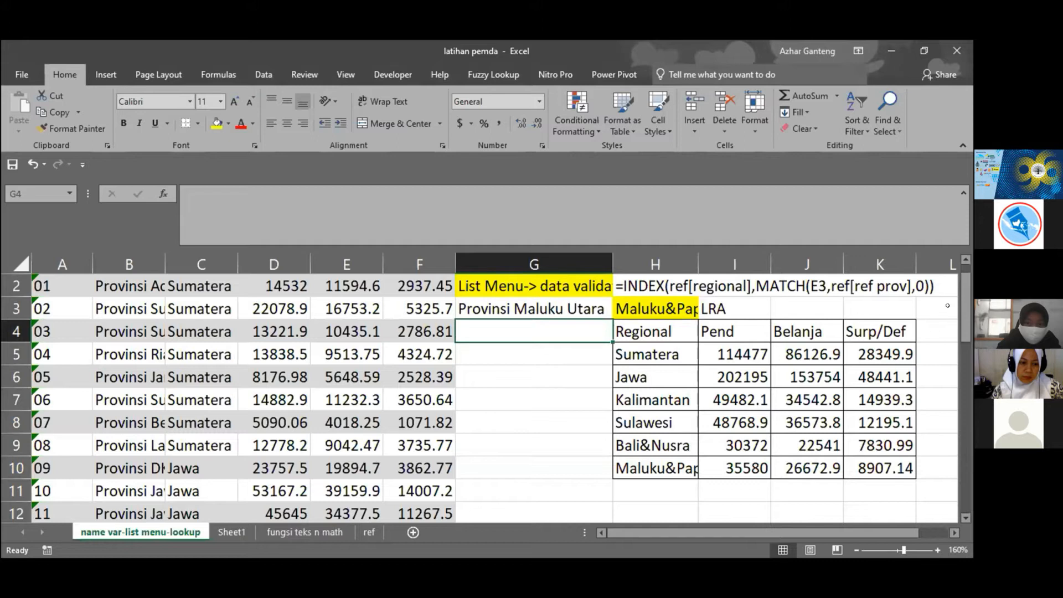
pyautogui.moveTo(964, 295); pyautogui.dragTo(962, 284)
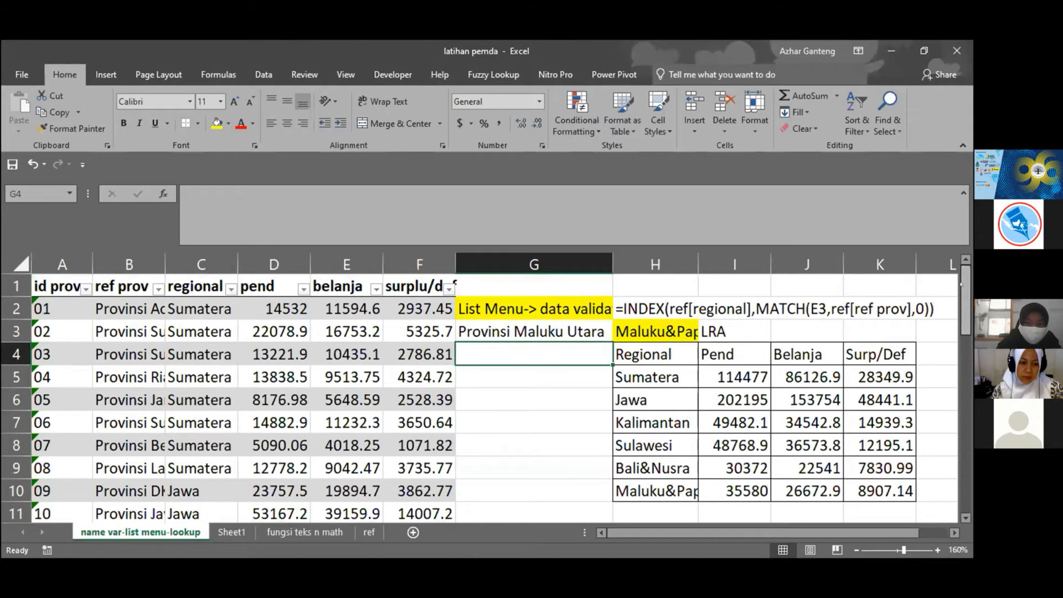
pyautogui.press('Up')
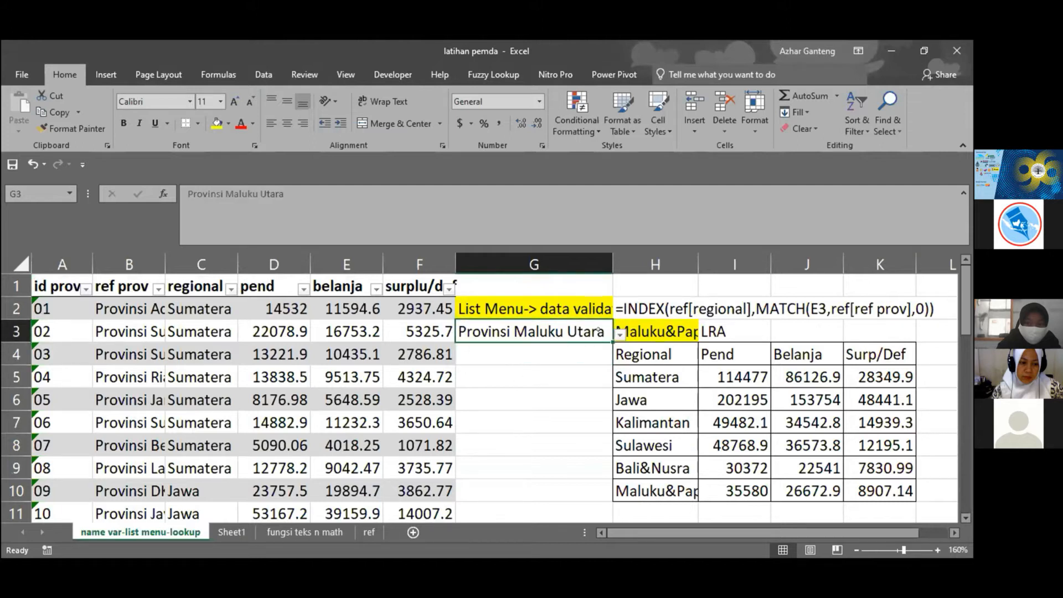
pyautogui.click(620, 333)
pyautogui.moveTo(619, 420); pyautogui.dragTo(618, 360)
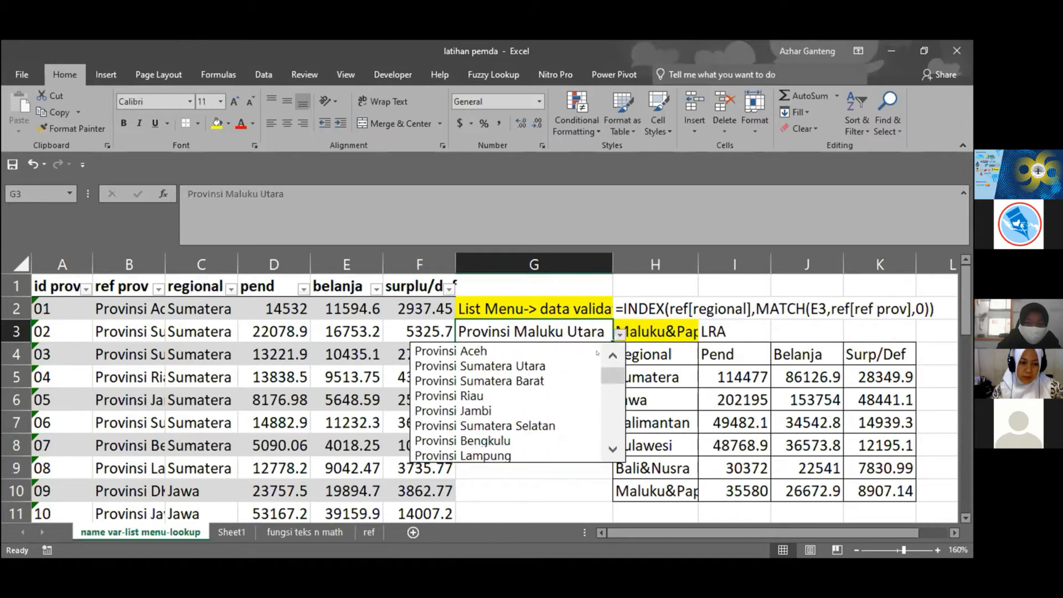
pyautogui.click(597, 351)
# Step: Set the province in cell G3 to Provinsi Sumatera Utara
pyautogui.click(619, 334)
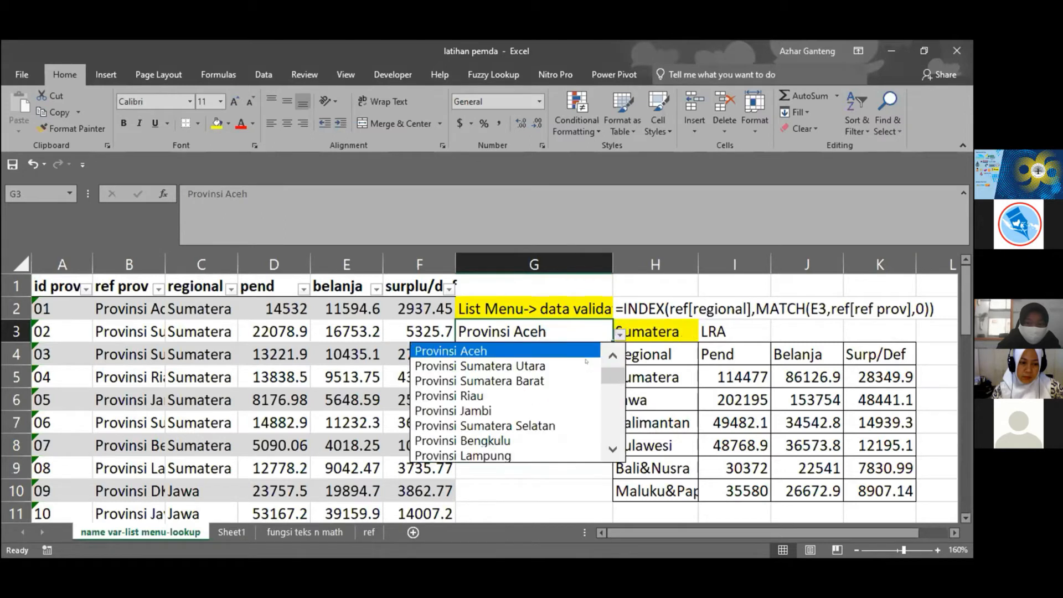
pyautogui.click(576, 364)
pyautogui.click(574, 399)
pyautogui.click(573, 332)
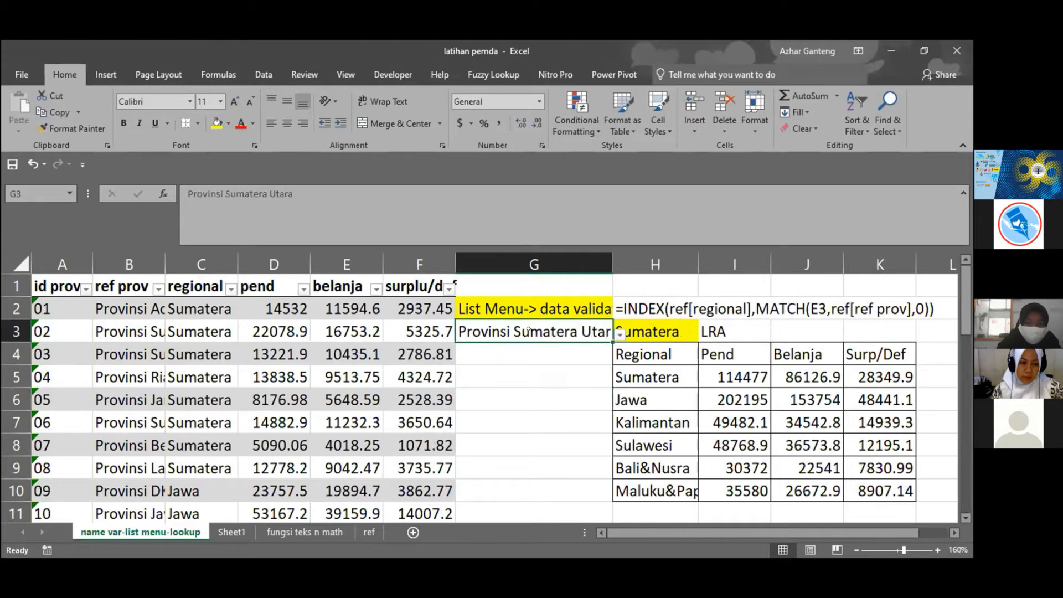
# Step: On the ref sheet, widen column B to fit the province names and check where the list starts
pyautogui.click(505, 373)
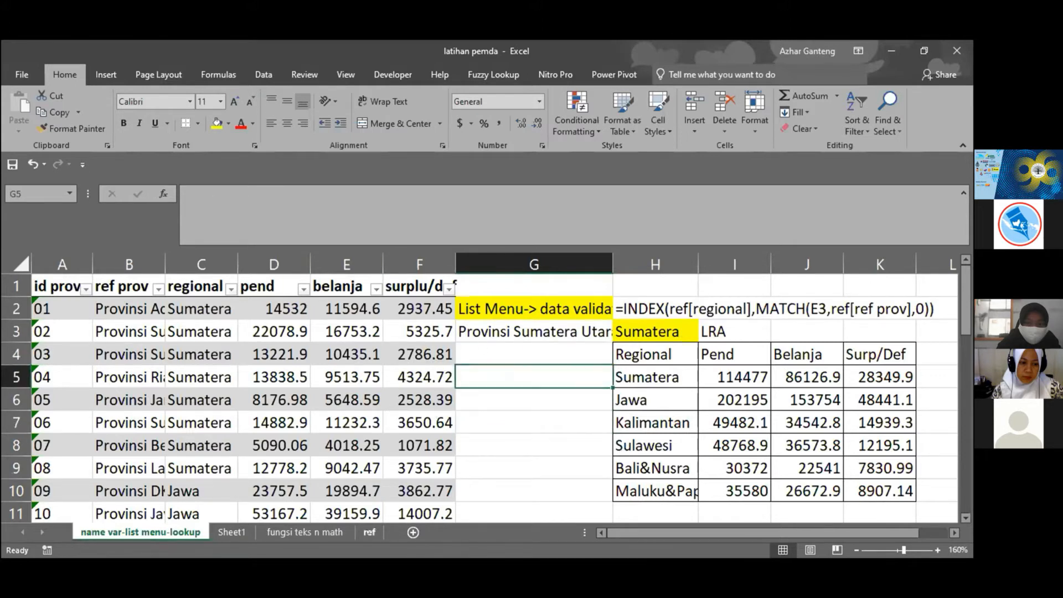
pyautogui.click(369, 533)
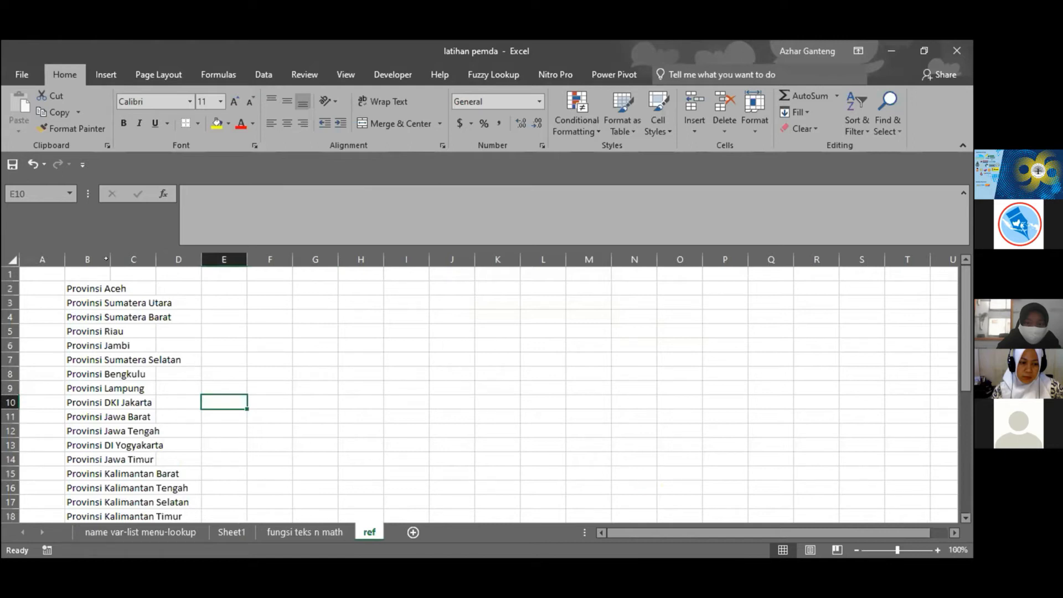
pyautogui.press('Up')
pyautogui.hotkey('ctrl', 'shift', 'Down')
pyautogui.hotkey('ctrl', 'shift', 'Up')
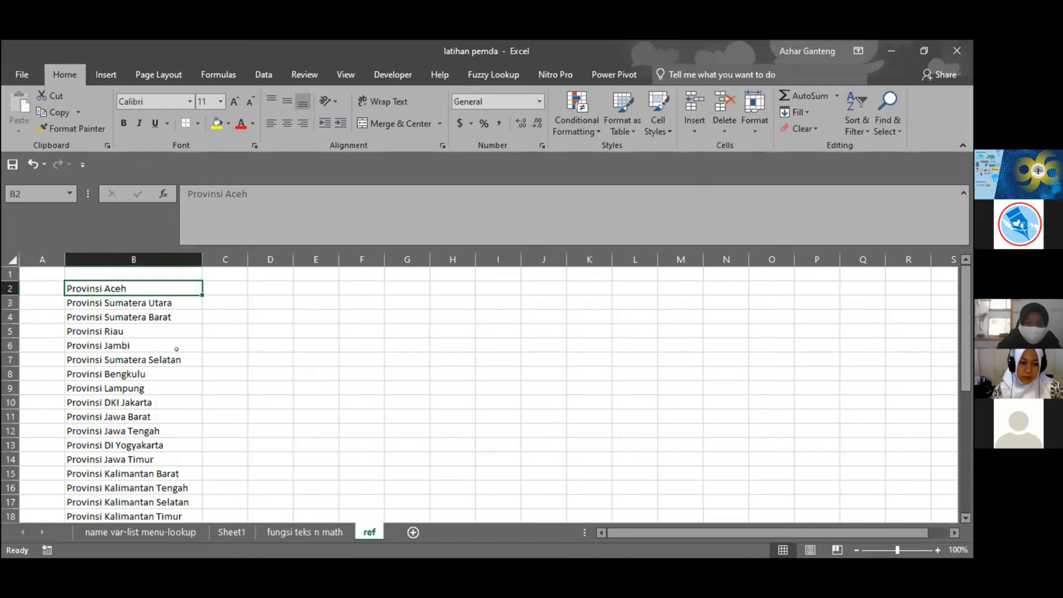
pyautogui.press('Up')
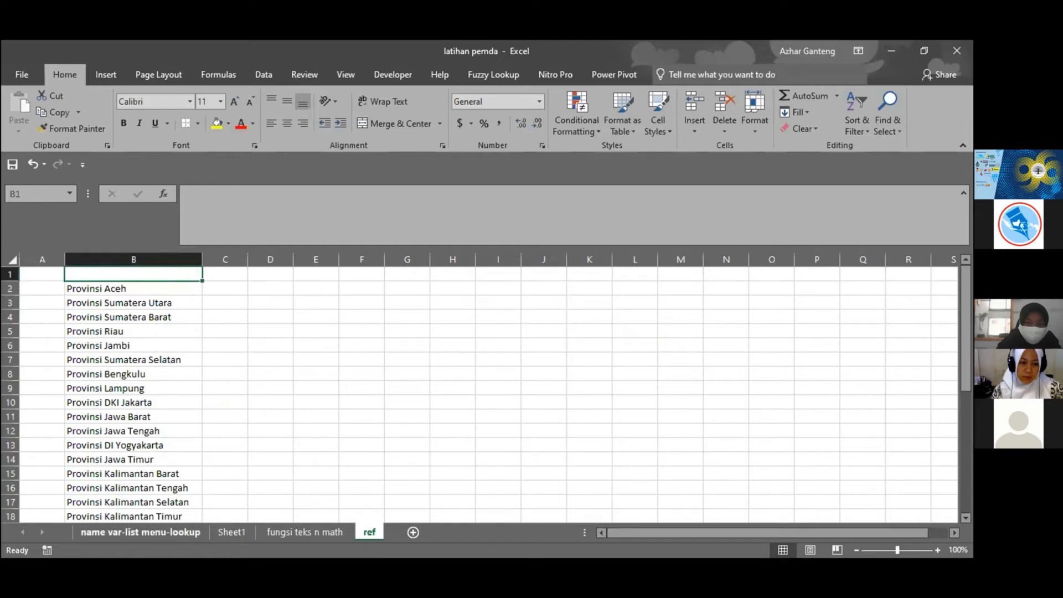
# Step: Start a data validation rule for cell G5 on the name var-list menu-lookup sheet, with List as the allowed type
pyautogui.click(140, 532)
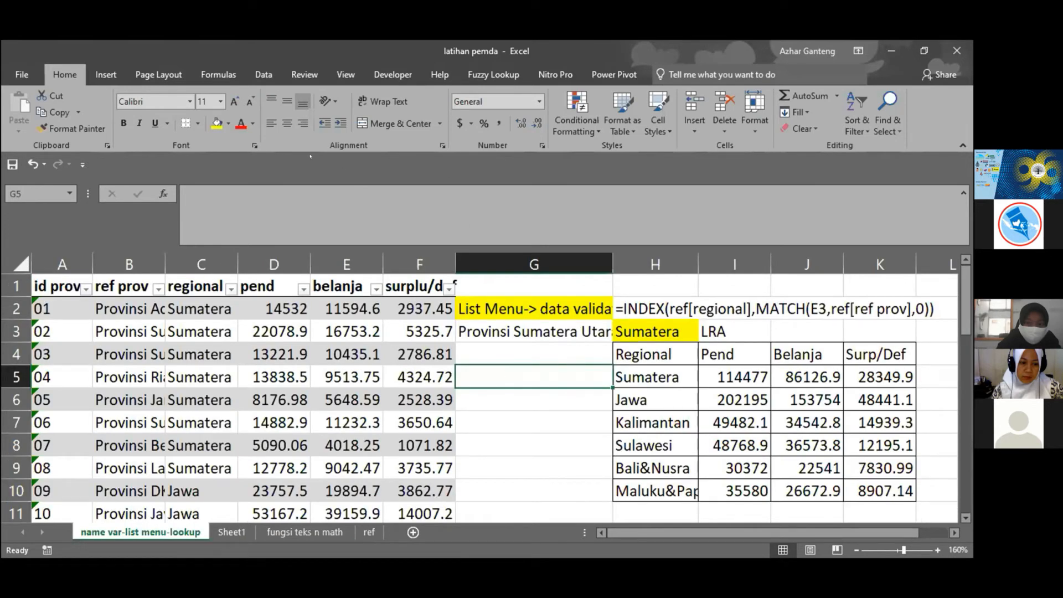
pyautogui.click(263, 74)
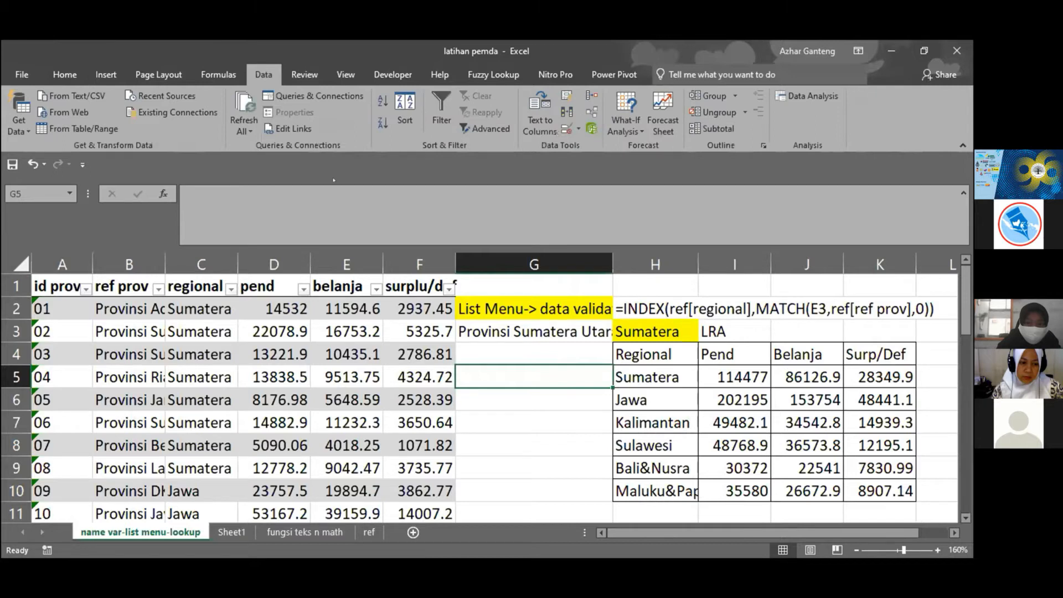
pyautogui.click(567, 129)
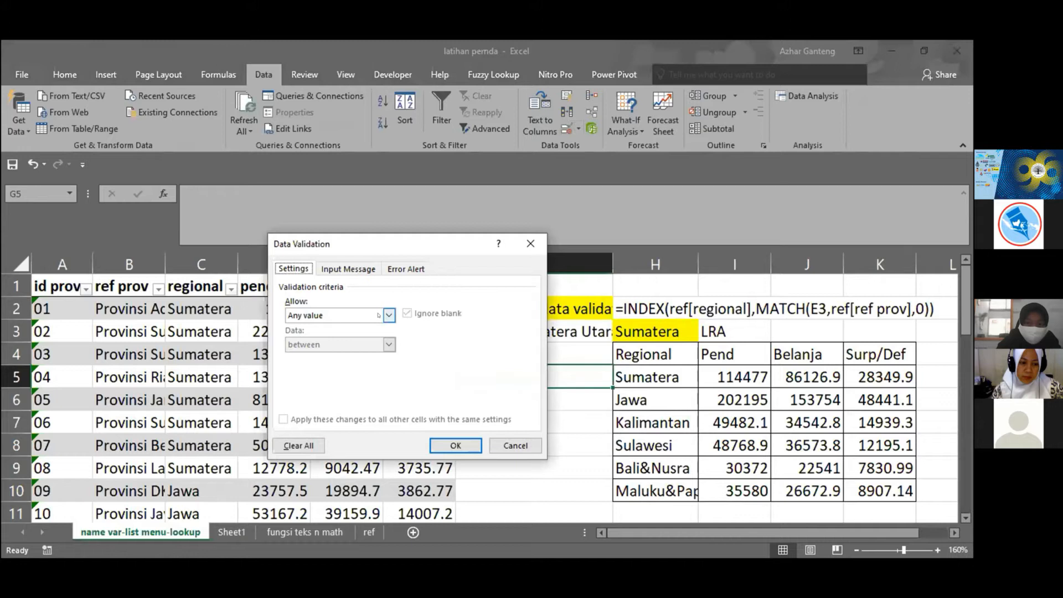
pyautogui.click(378, 315)
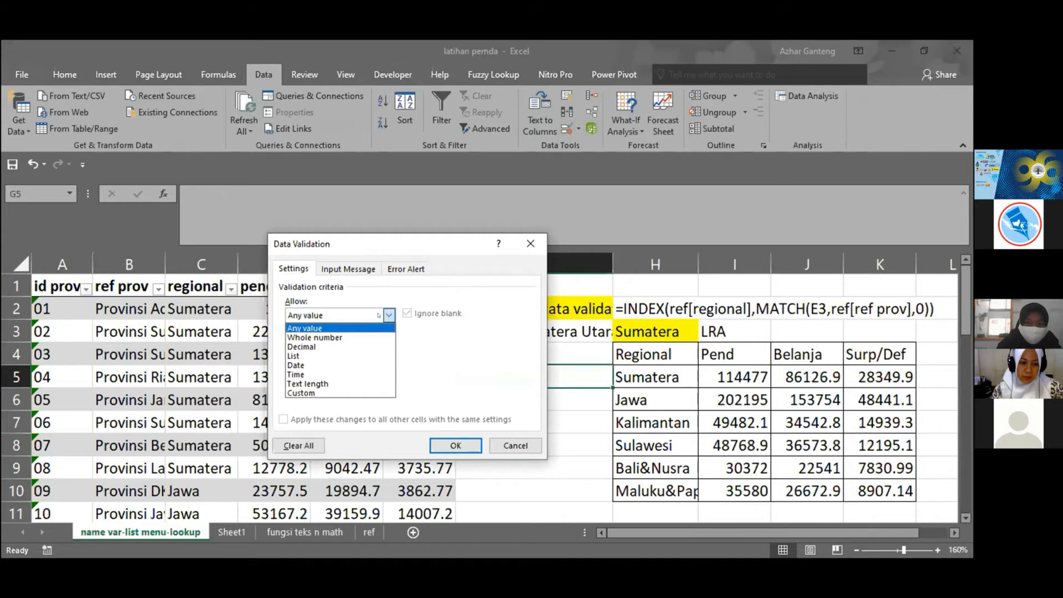
pyautogui.click(357, 354)
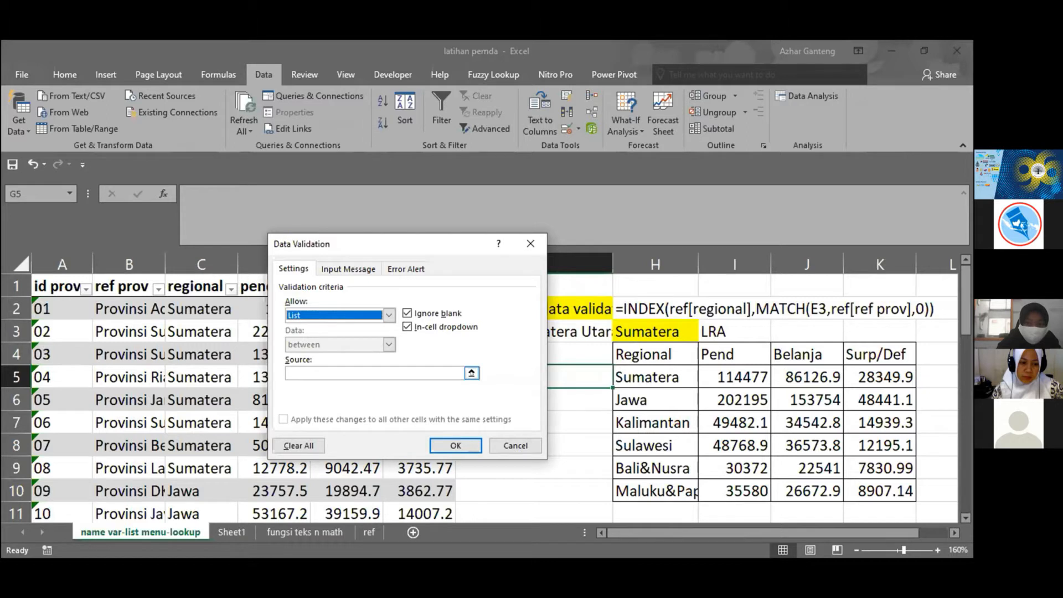
# Step: Set the validation source to =ref!$B$2:$B$35, apply the rule and open the province list in cell G5
pyautogui.click(471, 373)
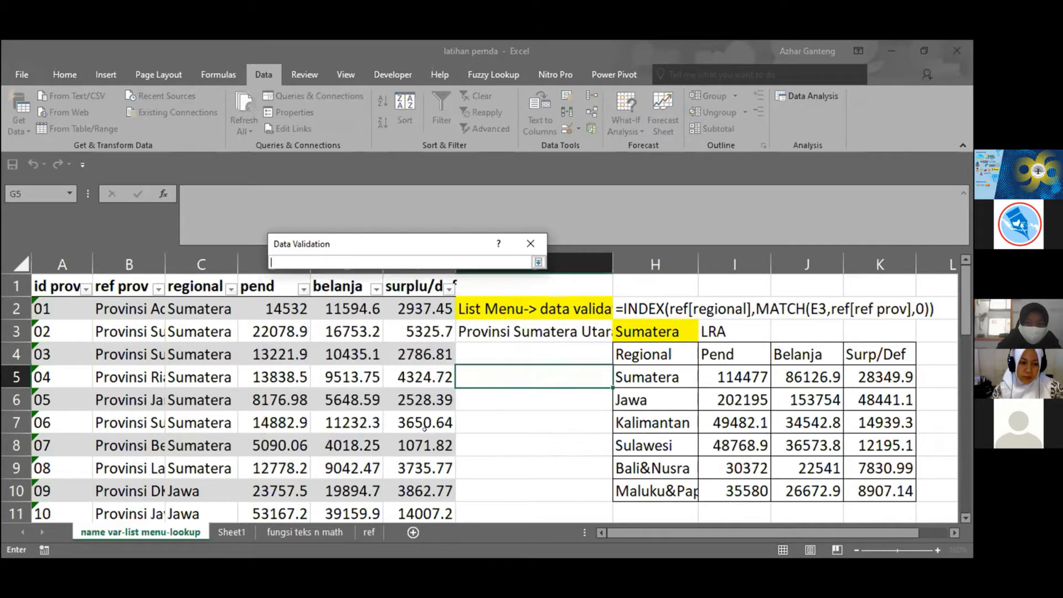
pyautogui.click(369, 532)
pyautogui.click(85, 284)
pyautogui.hotkey('ctrl', 'shift', 'Down')
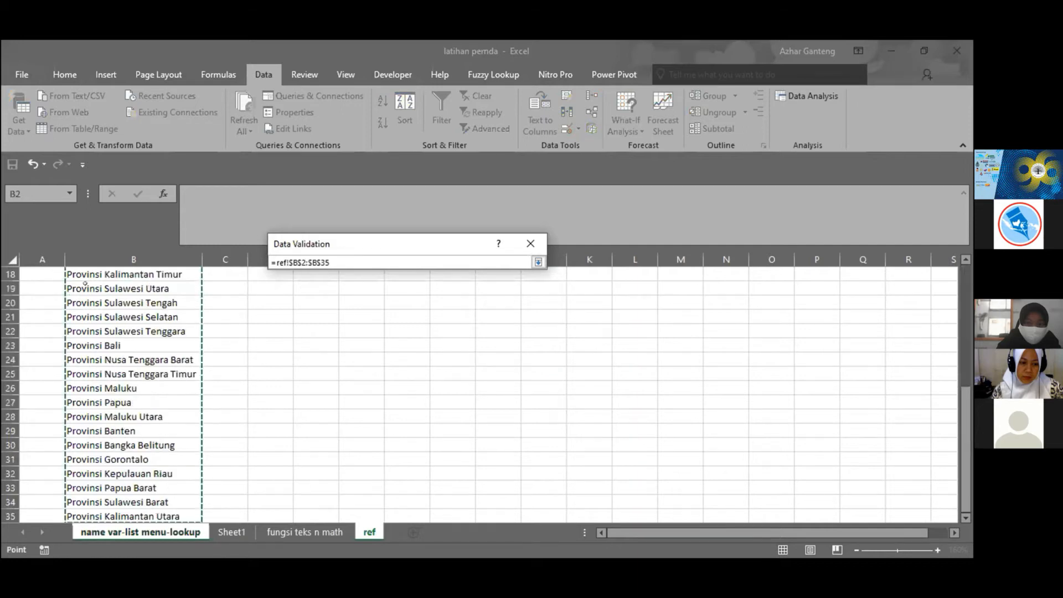
pyautogui.press('Return')
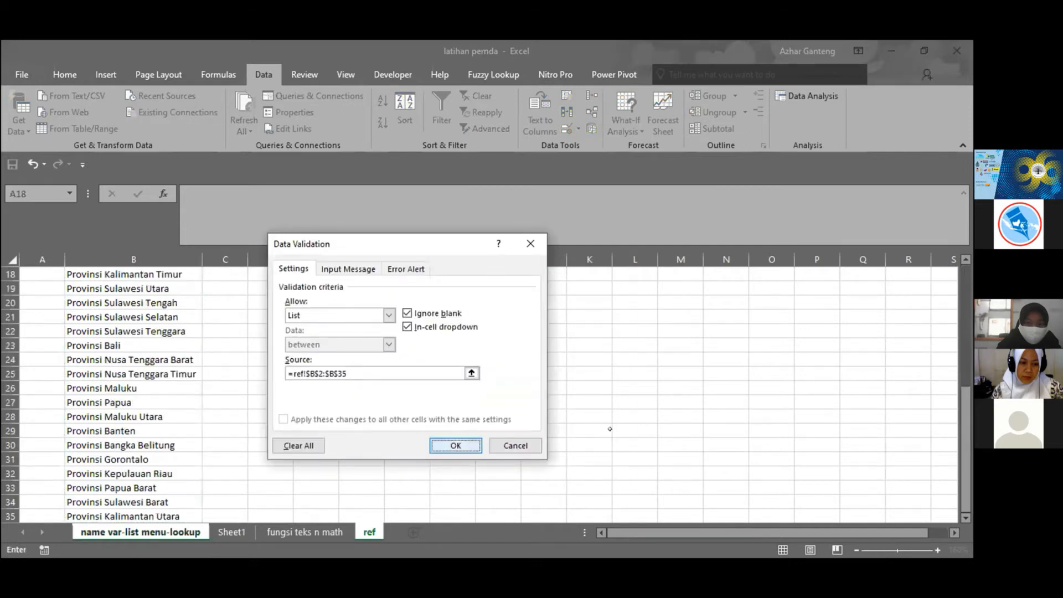
pyautogui.press('Return')
pyautogui.hotkey('alt', 'Down')
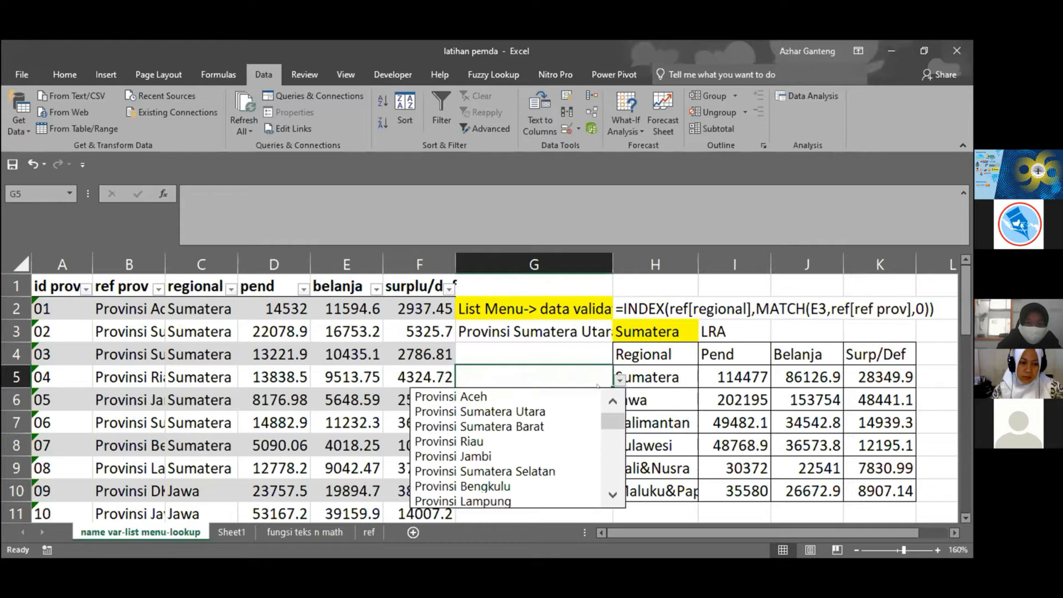
# Step: Try out the province dropdown in cell G5, ending on Provinsi Jambi
pyautogui.press('Down')
pyautogui.press('Down')
pyautogui.press('Return')
pyautogui.click(620, 375)
pyautogui.click(601, 378)
pyautogui.click(620, 381)
pyautogui.click(572, 410)
pyautogui.click(620, 380)
pyautogui.click(582, 425)
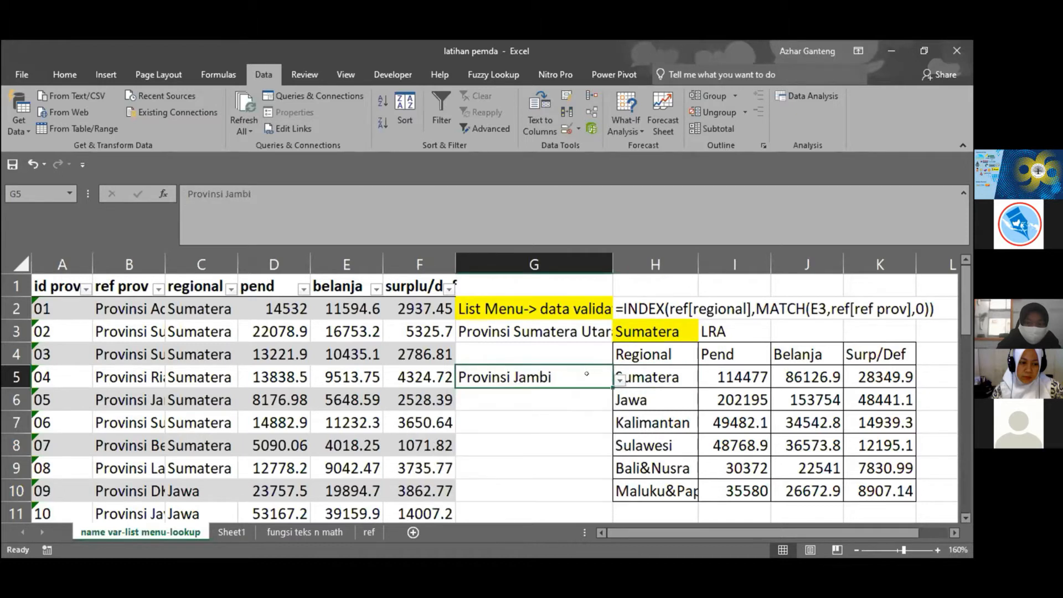
# Step: Set the province in cell G5 to Provinsi Lampung using its dropdown list
pyautogui.click(620, 379)
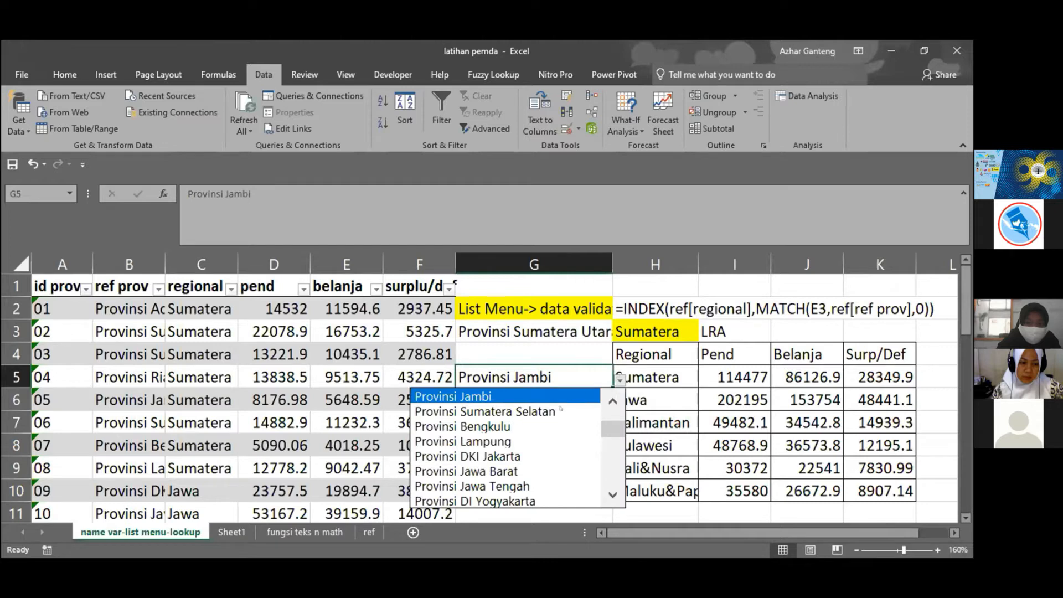
pyautogui.click(505, 441)
pyautogui.click(506, 429)
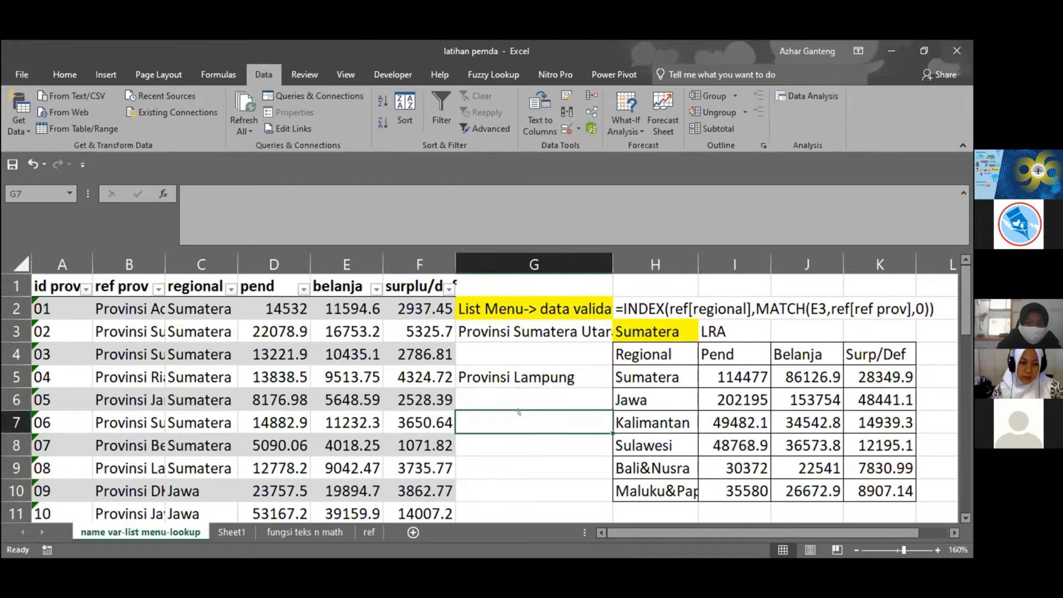
pyautogui.click(505, 398)
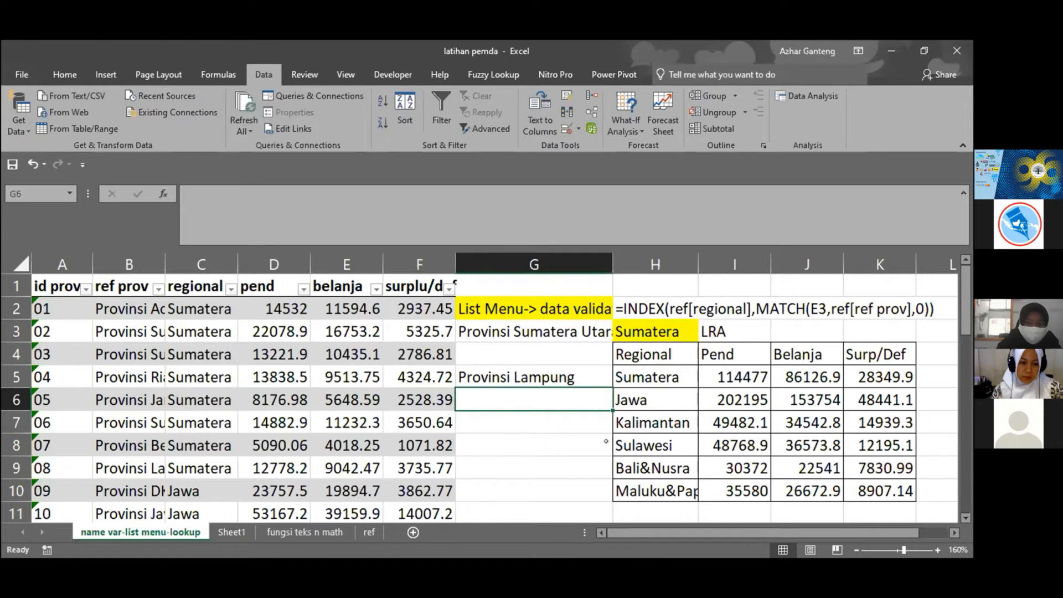
pyautogui.click(617, 309)
pyautogui.click(518, 377)
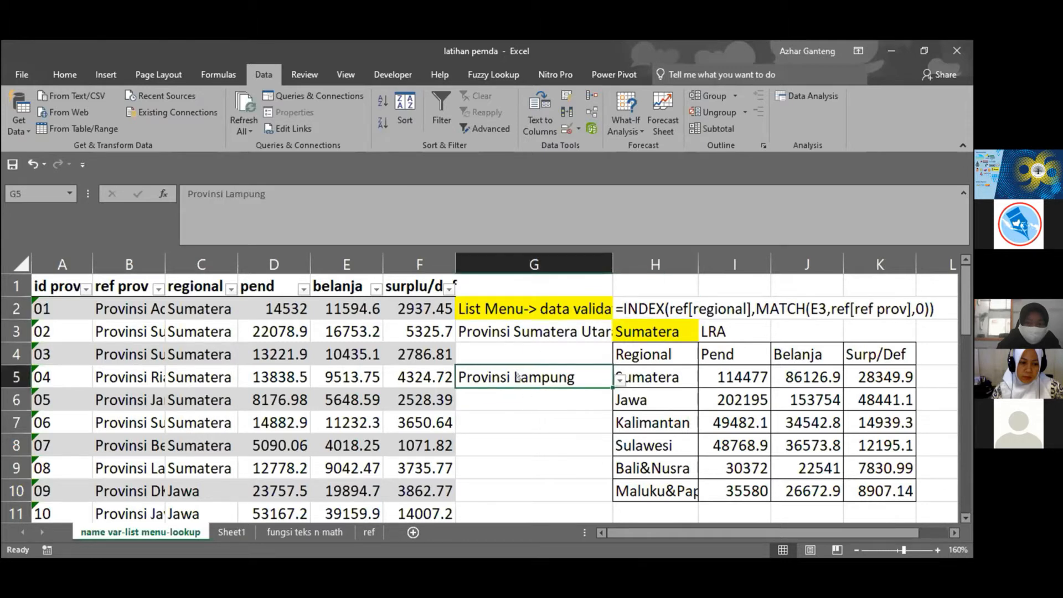
pyautogui.press('Down')
pyautogui.write('=i')
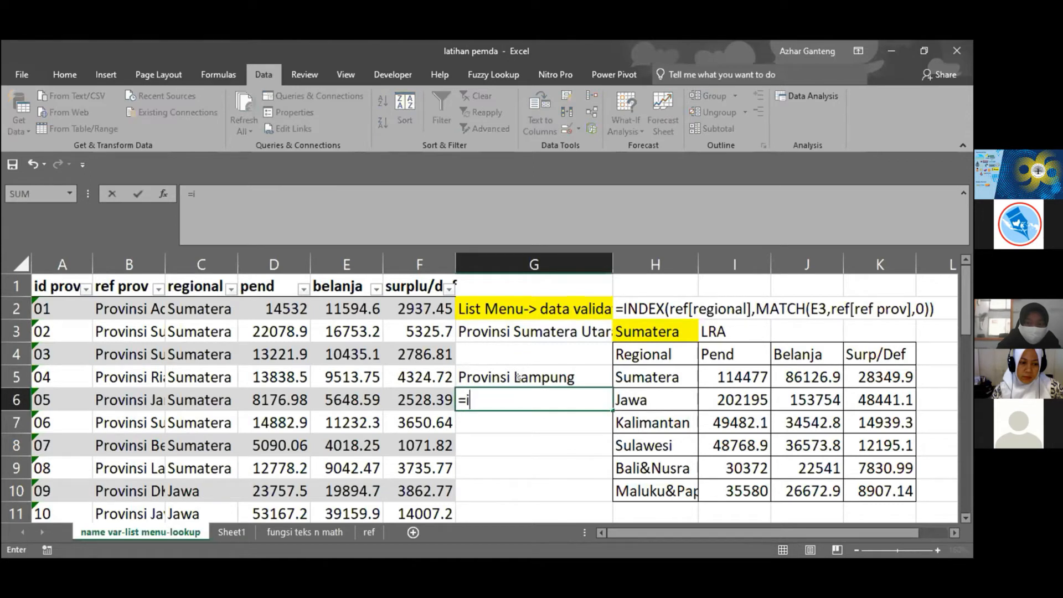
pyautogui.write('ndex')
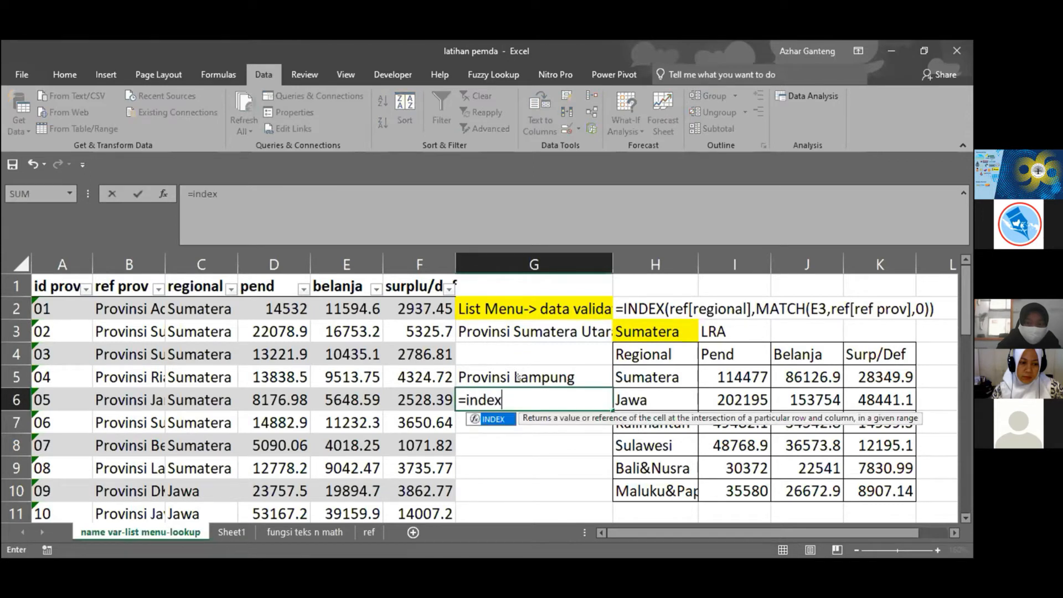
pyautogui.write('(')
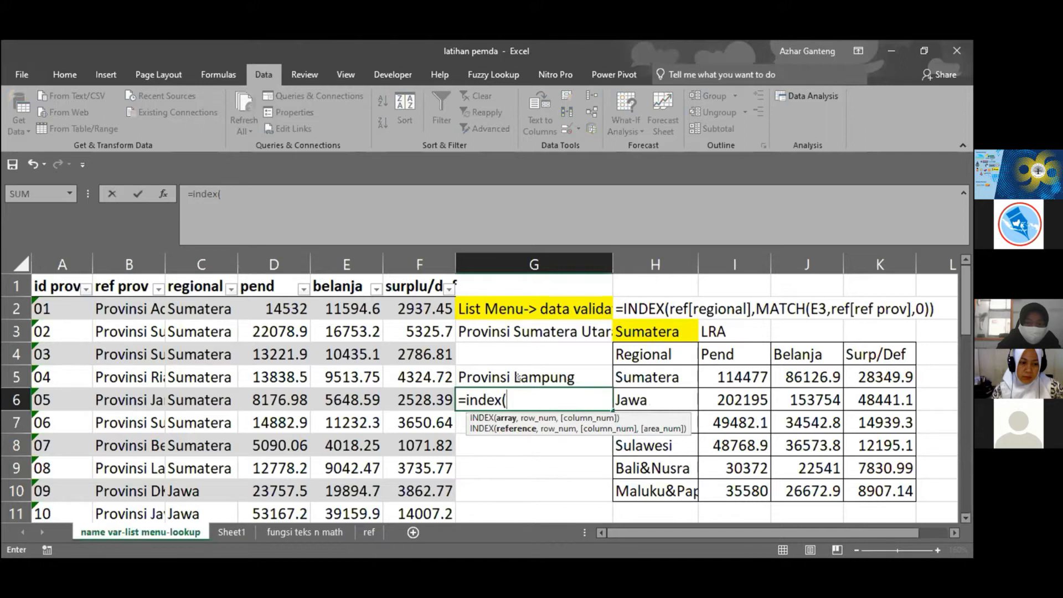
pyautogui.press('Escape')
# Step: Try to reuse the INDEX and MATCH formula text from cell H2 in cell G6
pyautogui.click(631, 308)
pyautogui.moveTo(404, 194); pyautogui.dragTo(188, 194)
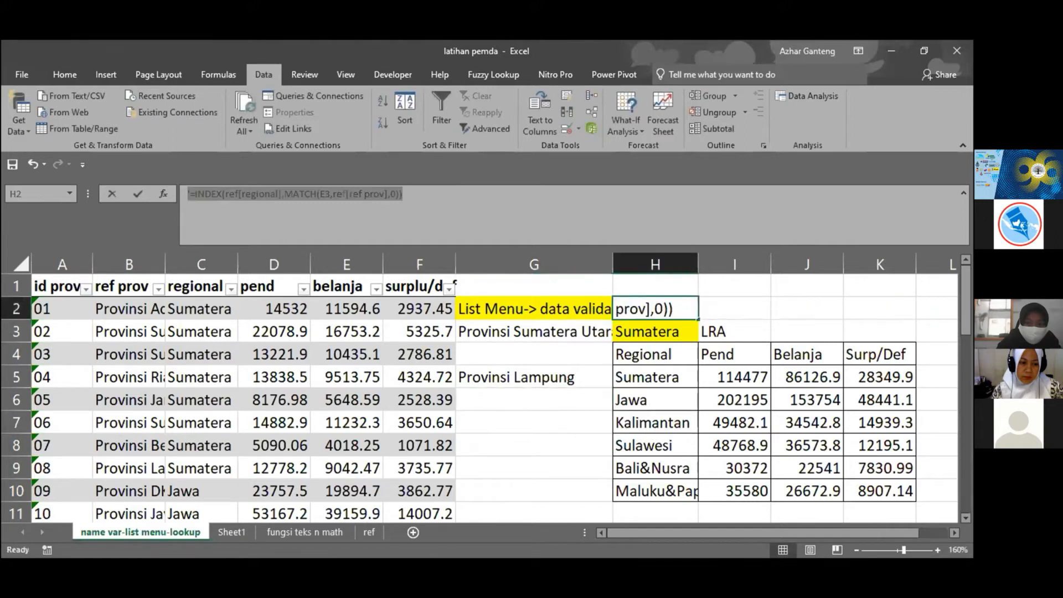
pyautogui.press('Escape')
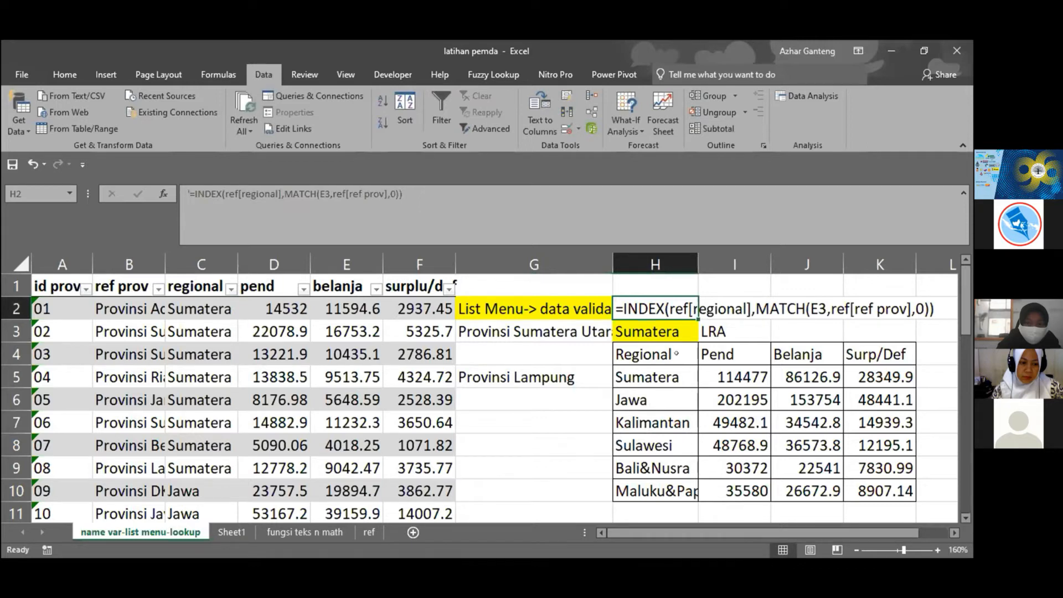
pyautogui.hotkey('ctrl', 'c')
pyautogui.click(562, 443)
pyautogui.click(528, 395)
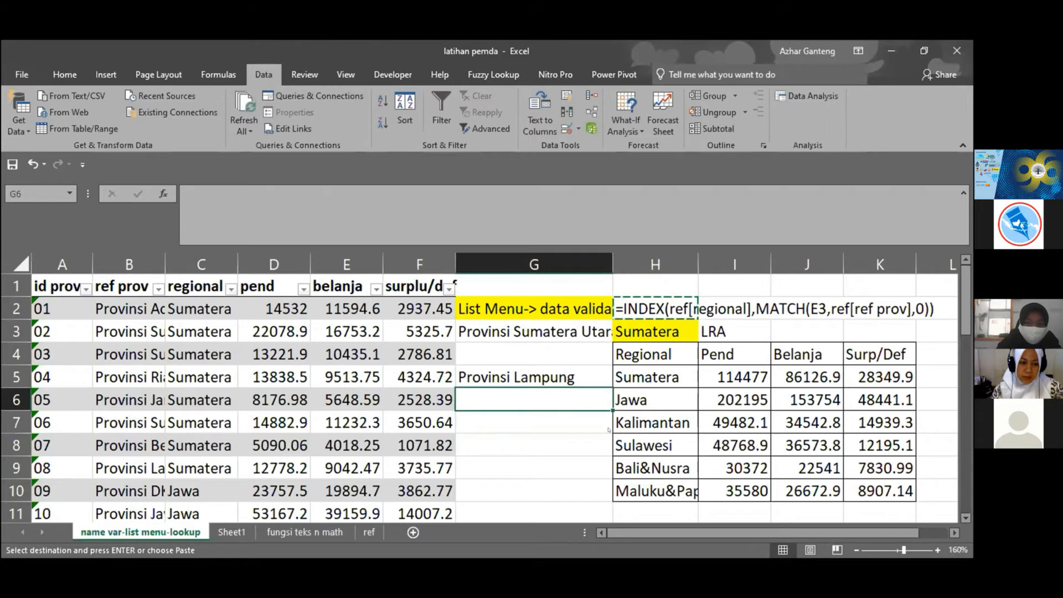
pyautogui.click(198, 200)
pyautogui.hotkey('ctrl', 'v')
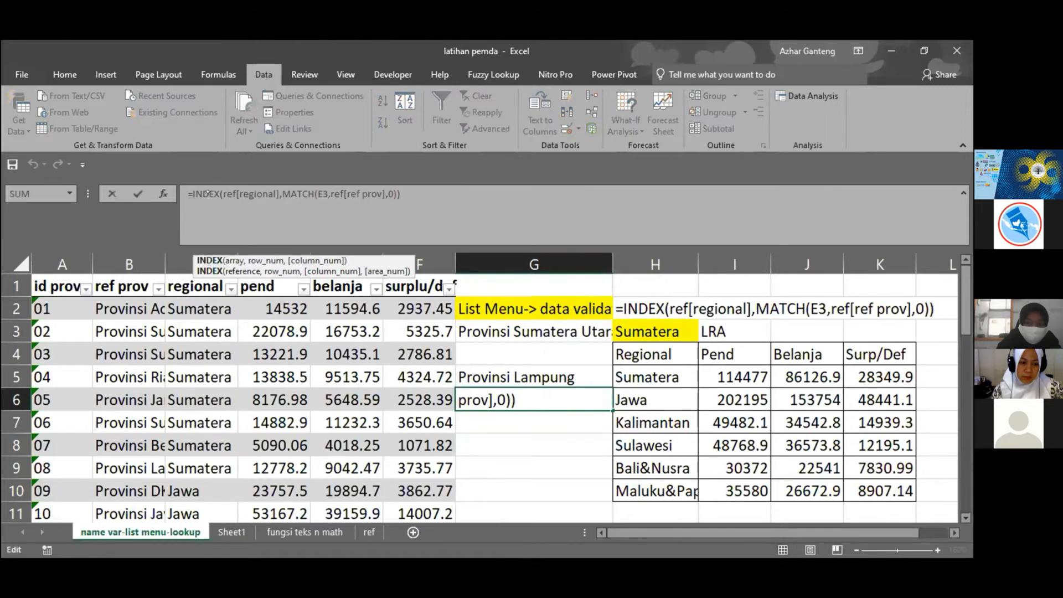
pyautogui.press('Escape')
pyautogui.press('Up')
pyautogui.press('Up')
pyautogui.press('Up')
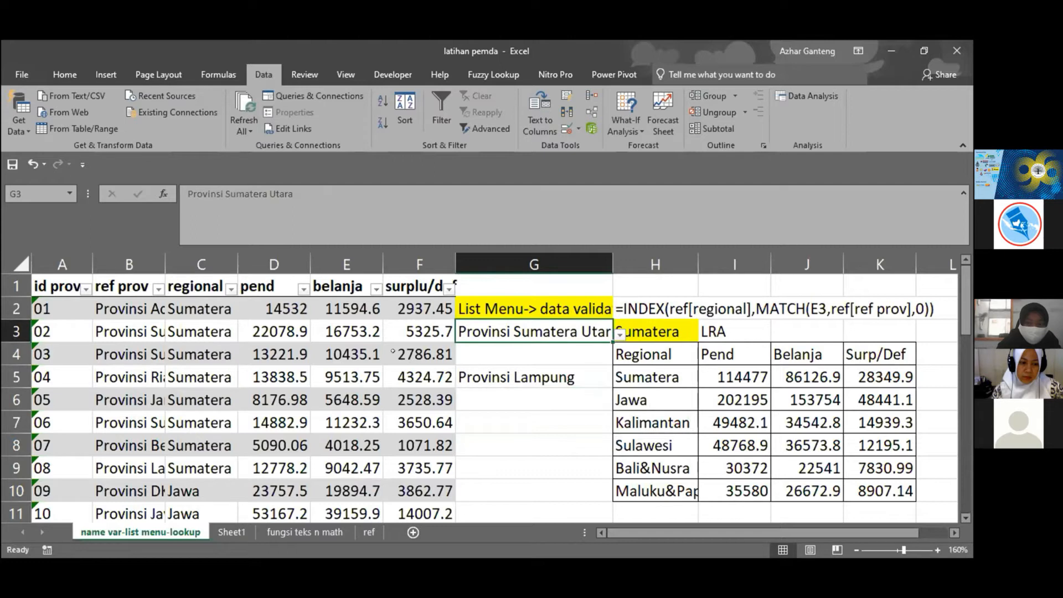
pyautogui.press('Right')
pyautogui.click(493, 397)
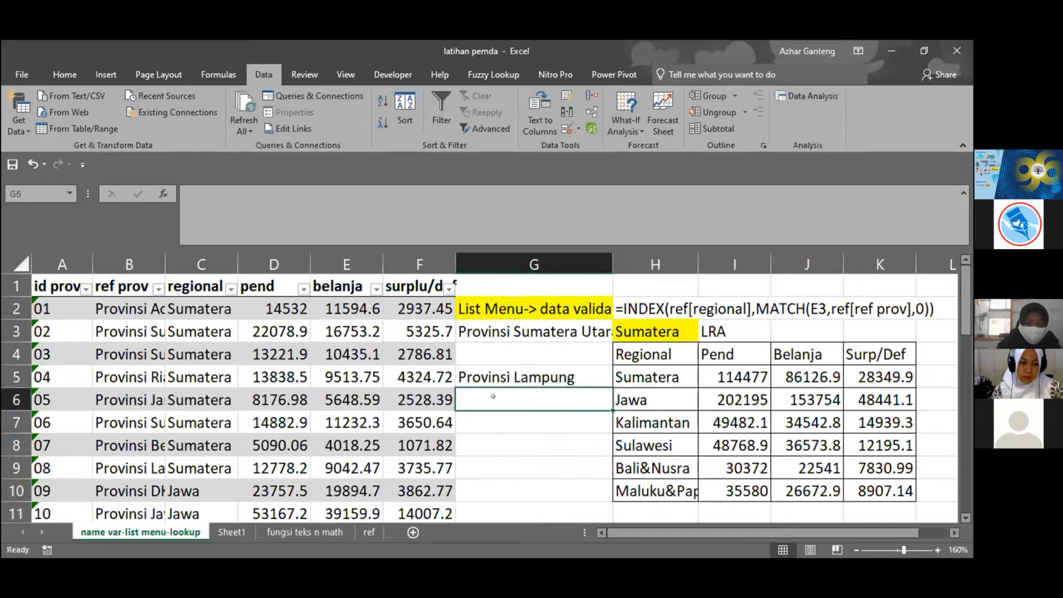
pyautogui.write('=')
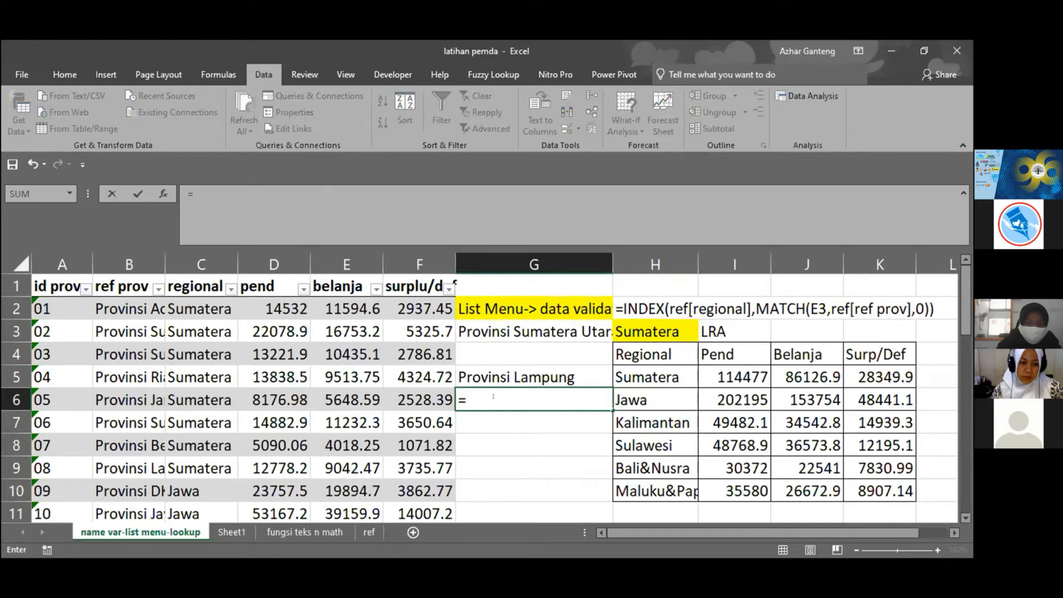
pyautogui.press('BackSpace')
pyautogui.press('Up')
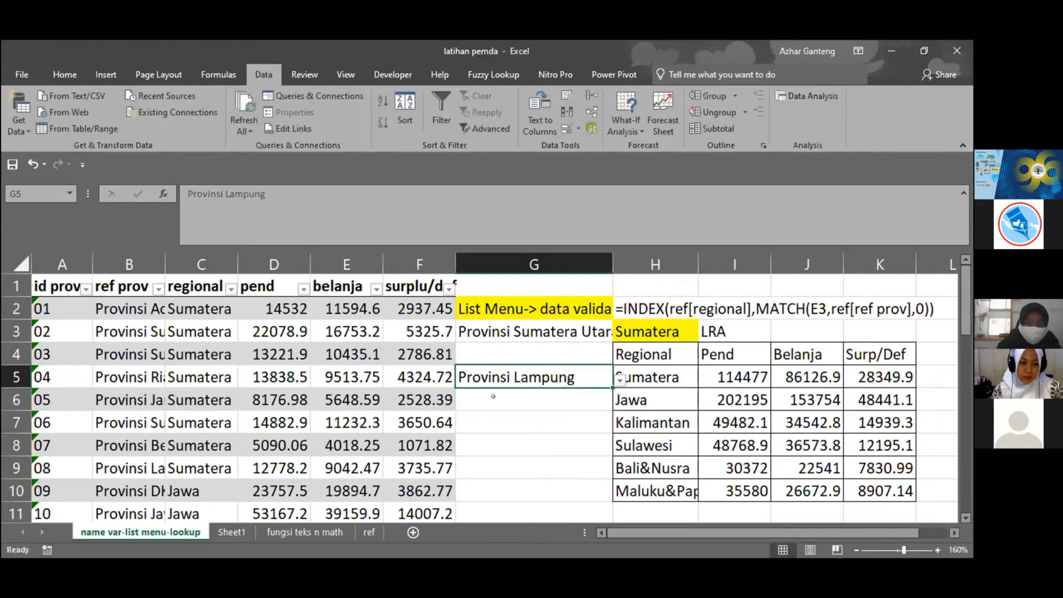
pyautogui.click(553, 423)
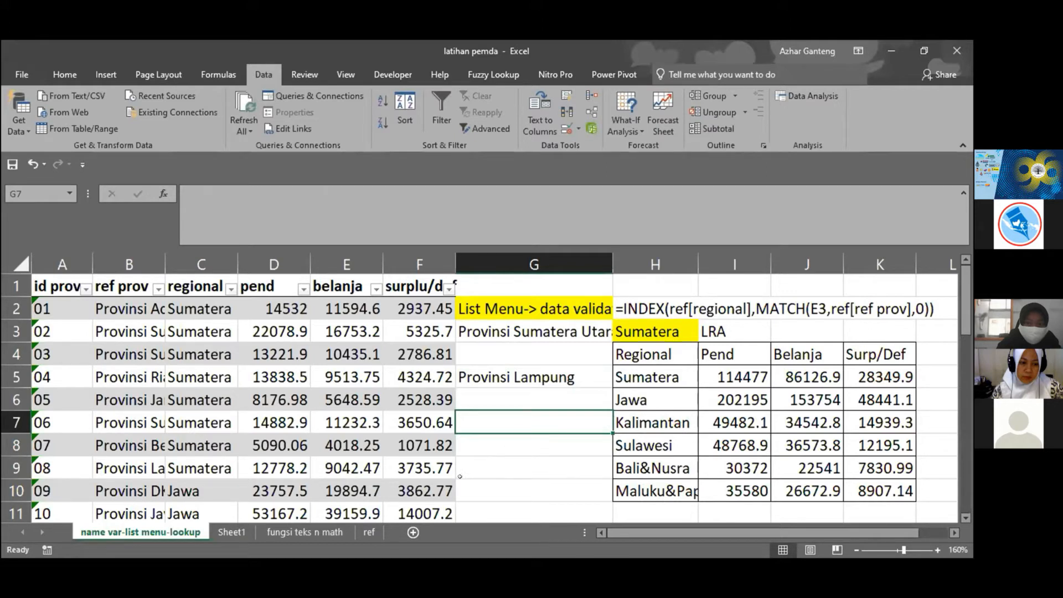
# Step: Copy the province data rows A2:F35 on the name var-list menu-lookup sheet, leaving out the header row
pyautogui.click(231, 530)
pyautogui.click(122, 531)
pyautogui.click(201, 422)
pyautogui.click(64, 286)
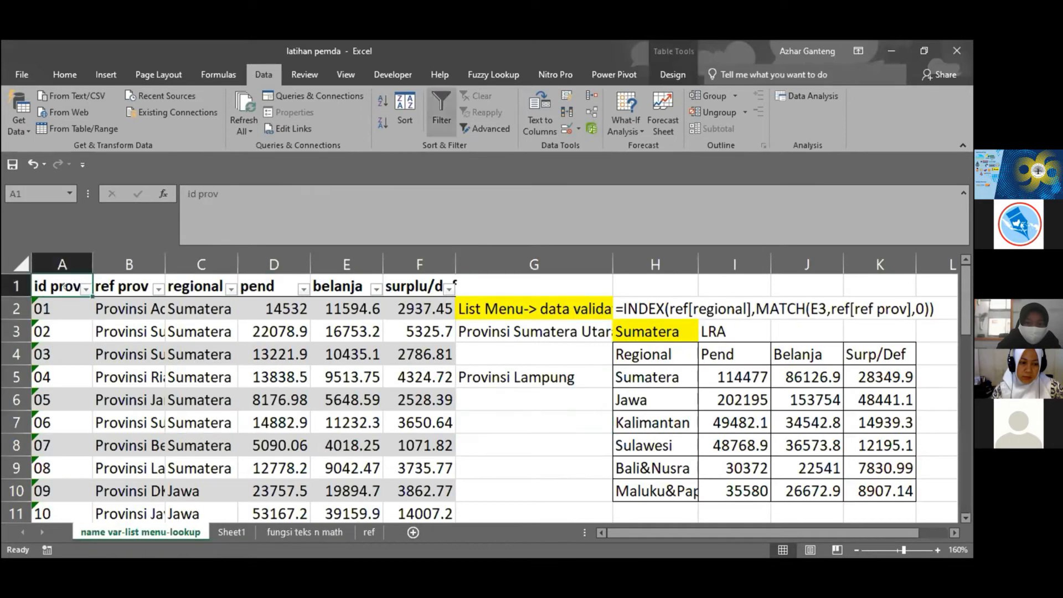
pyautogui.press('Down')
pyautogui.hotkey('shift', 'Right')
pyautogui.hotkey('shift', 'Right')
pyautogui.hotkey('shift', 'Right')
pyautogui.hotkey('shift', 'Right')
pyautogui.hotkey('shift', 'Right')
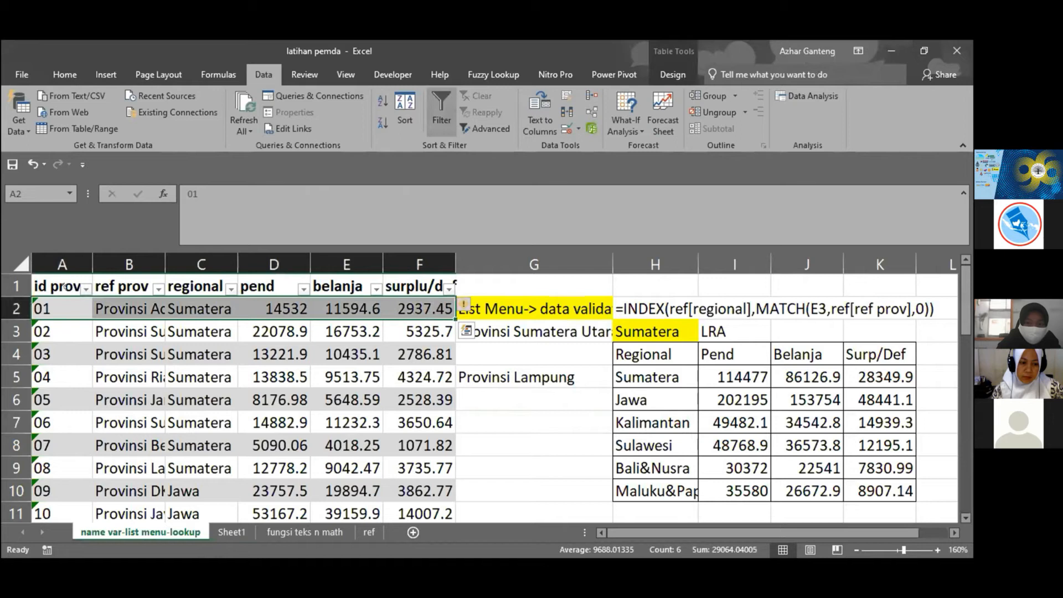
pyautogui.hotkey('shift', 'Down')
pyautogui.hotkey('shift', 'Down')
pyautogui.hotkey('alt', 'shift', 'F10')
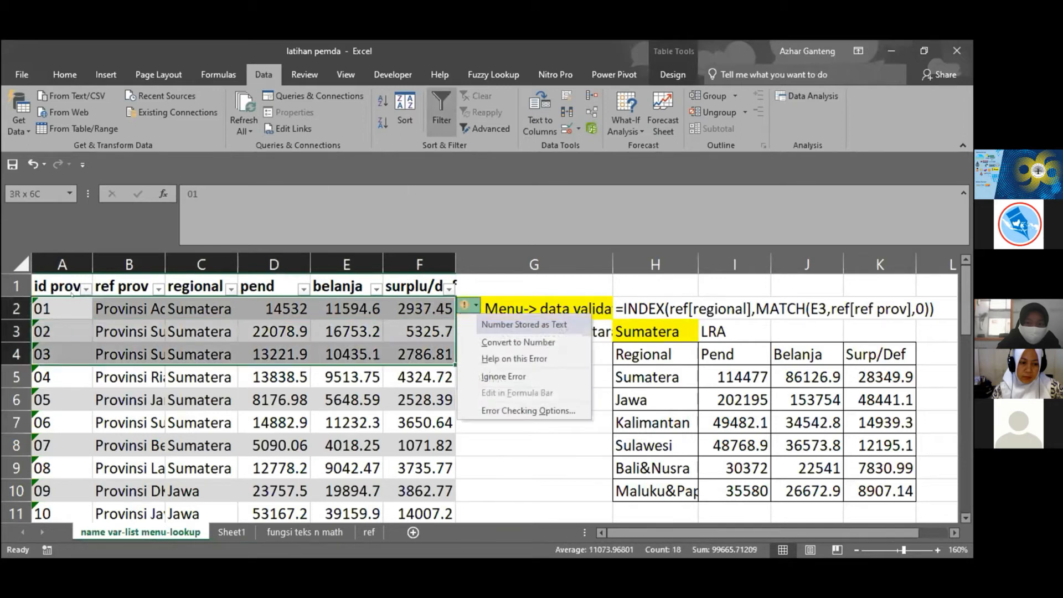
pyautogui.press('Escape')
pyautogui.hotkey('shift', 'Up')
pyautogui.hotkey('shift', 'Up')
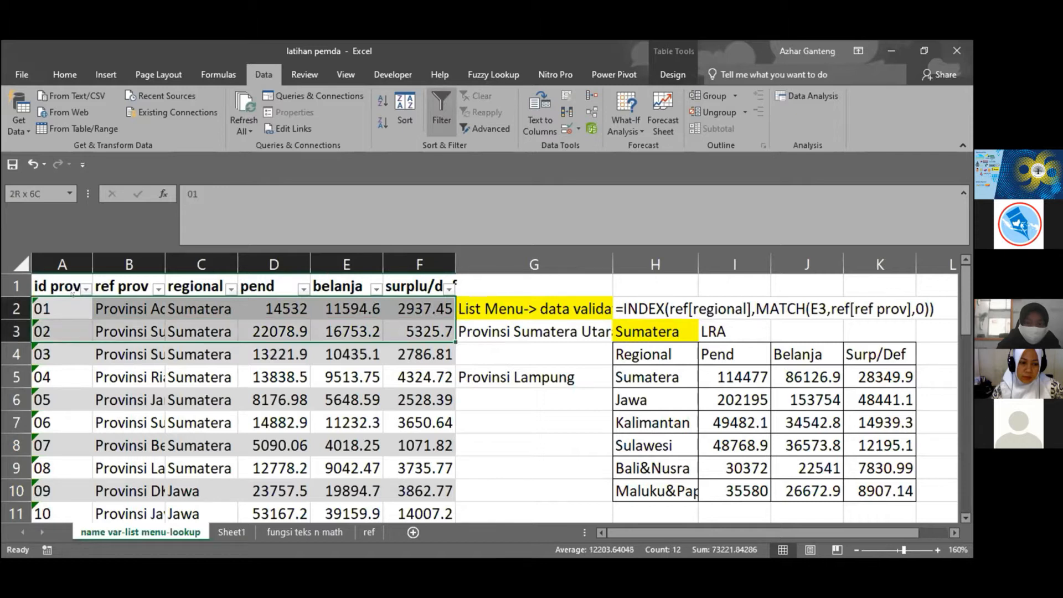
pyautogui.hotkey('ctrl', 'shift', 'Down')
pyautogui.hotkey('ctrl', 'c')
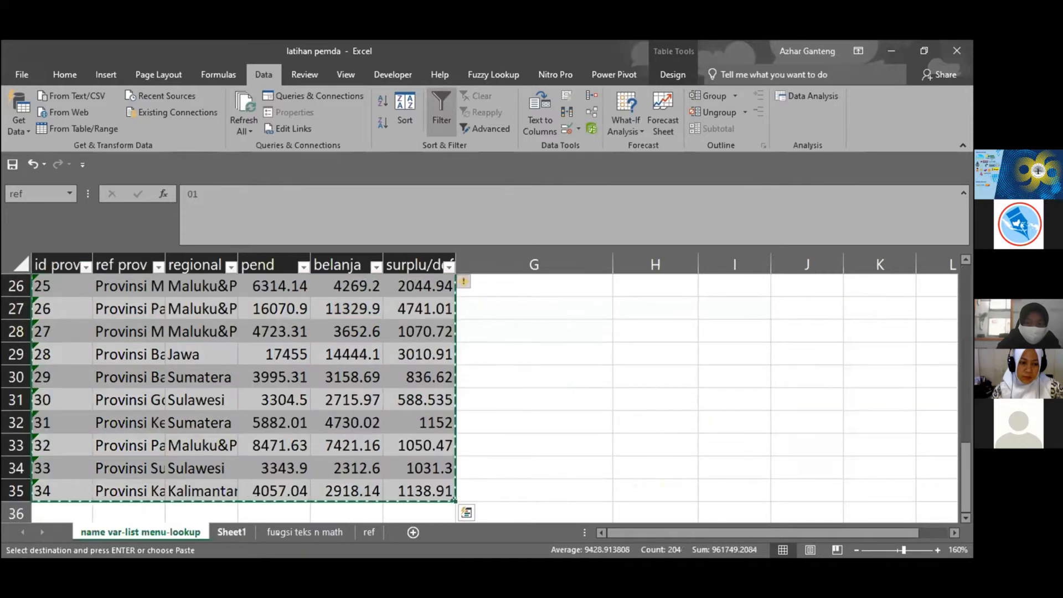
# Step: Paste the copied rows without table formatting into a new sheet from cell A2 and fit column A's width to its contents
pyautogui.click(413, 532)
pyautogui.click(29, 283)
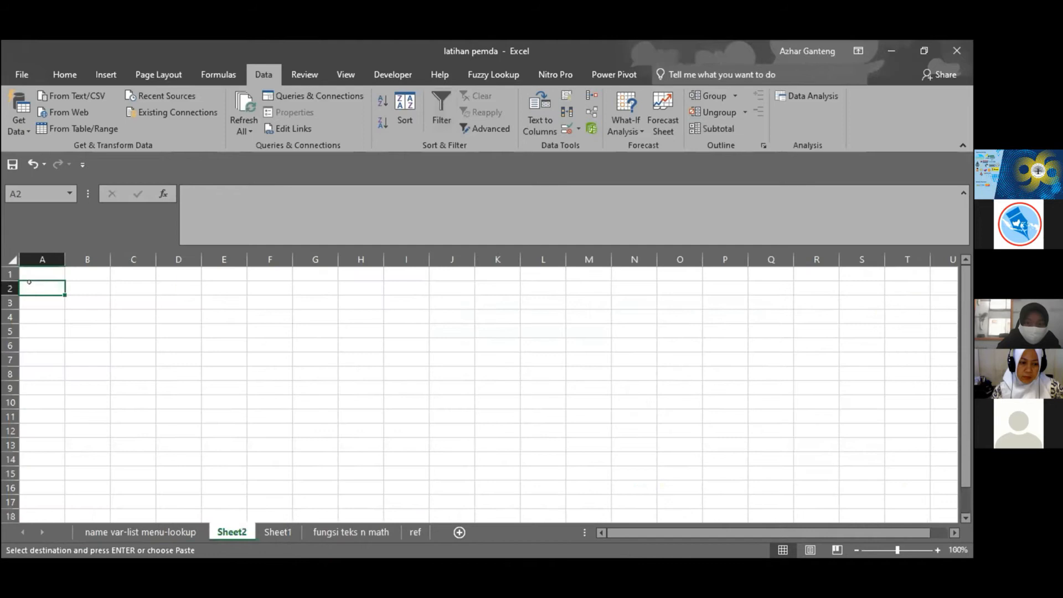
pyautogui.rightClick(29, 282)
pyautogui.click(89, 315)
pyautogui.click(132, 374)
pyautogui.doubleClick(65, 261)
# Step: Copy the header cells A1:F1, id prov through surplu/def, from the name var-list menu-lookup sheet
pyautogui.click(141, 532)
pyautogui.click(60, 258)
pyautogui.press('Down')
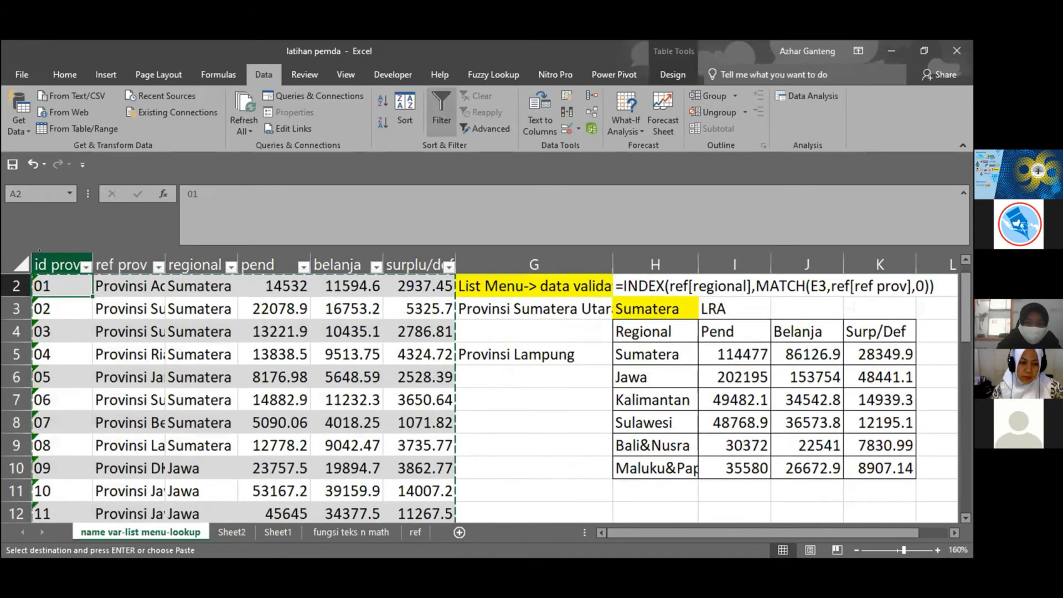
pyautogui.press('Up')
pyautogui.press('Escape')
pyautogui.press('Right')
pyautogui.press('Left')
pyautogui.hotkey('shift', 'Right')
pyautogui.hotkey('shift', 'Right')
pyautogui.hotkey('shift', 'Right')
pyautogui.hotkey('shift', 'Right')
pyautogui.hotkey('shift', 'Right')
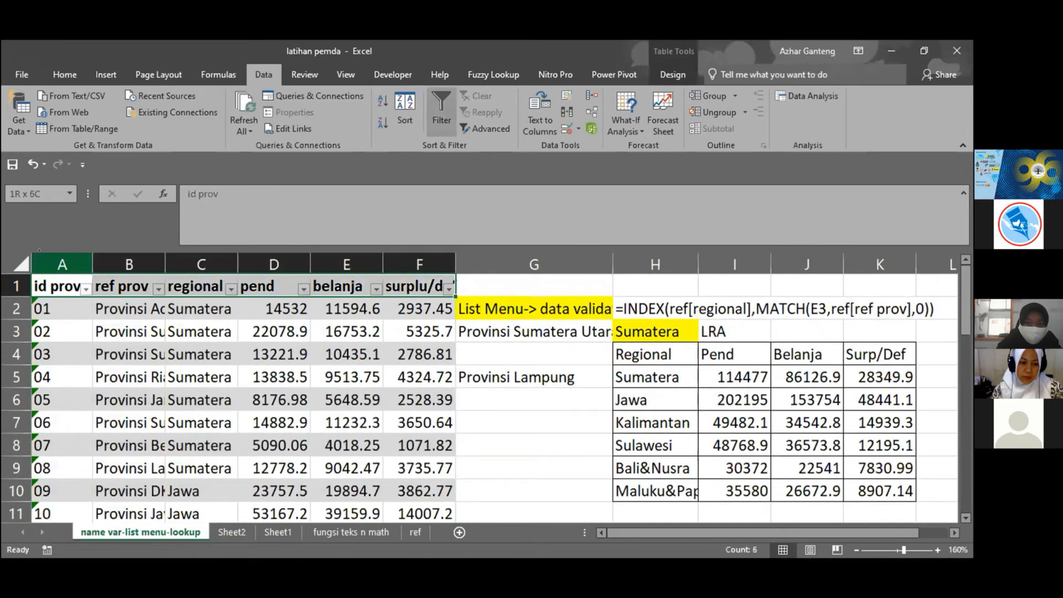
pyautogui.hotkey('ctrl', 'c')
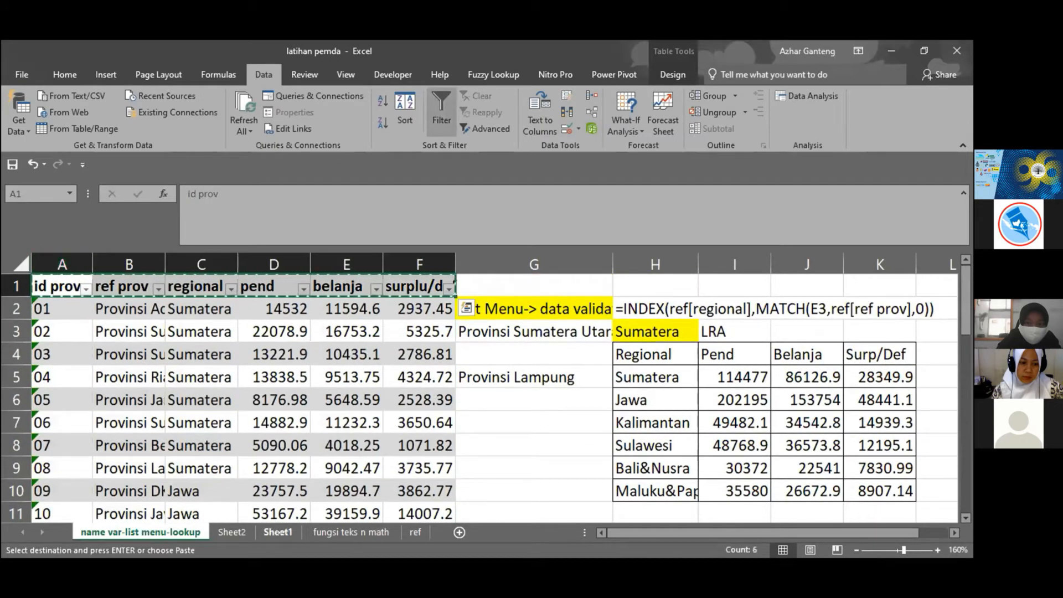
# Step: Paste the copied headers into row 1 of Sheet2 from cell A1 and fit column A's width to its header
pyautogui.click(277, 532)
pyautogui.click(232, 533)
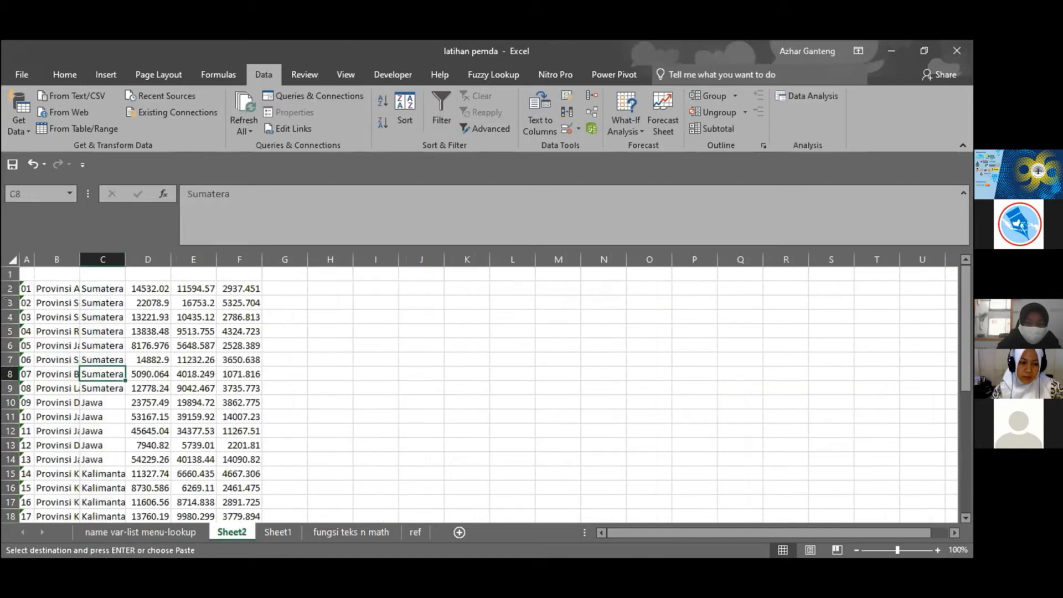
pyautogui.click(21, 273)
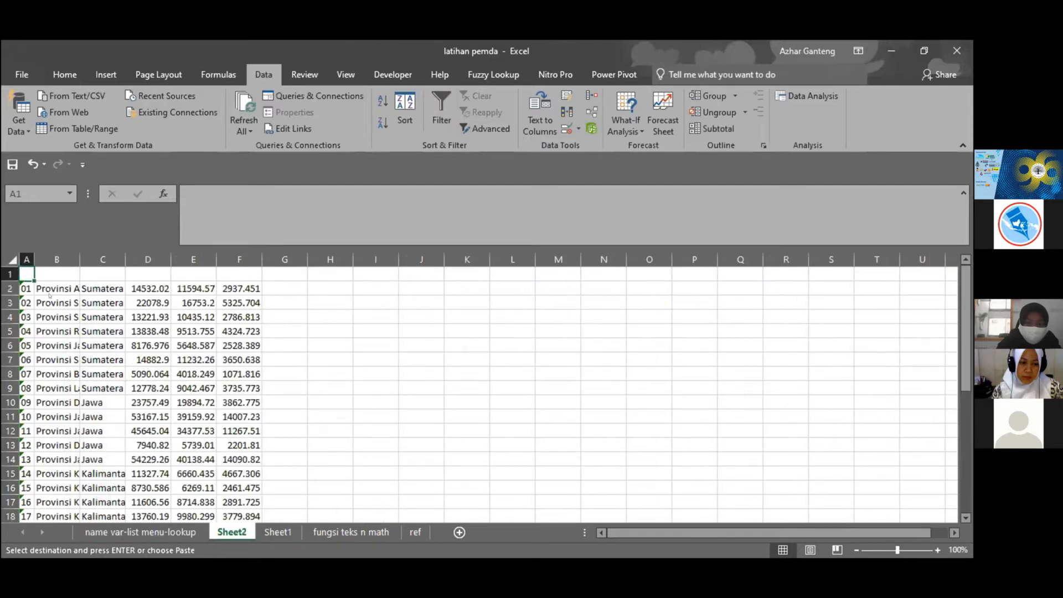
pyautogui.hotkey('ctrl', 'v')
pyautogui.click(103, 317)
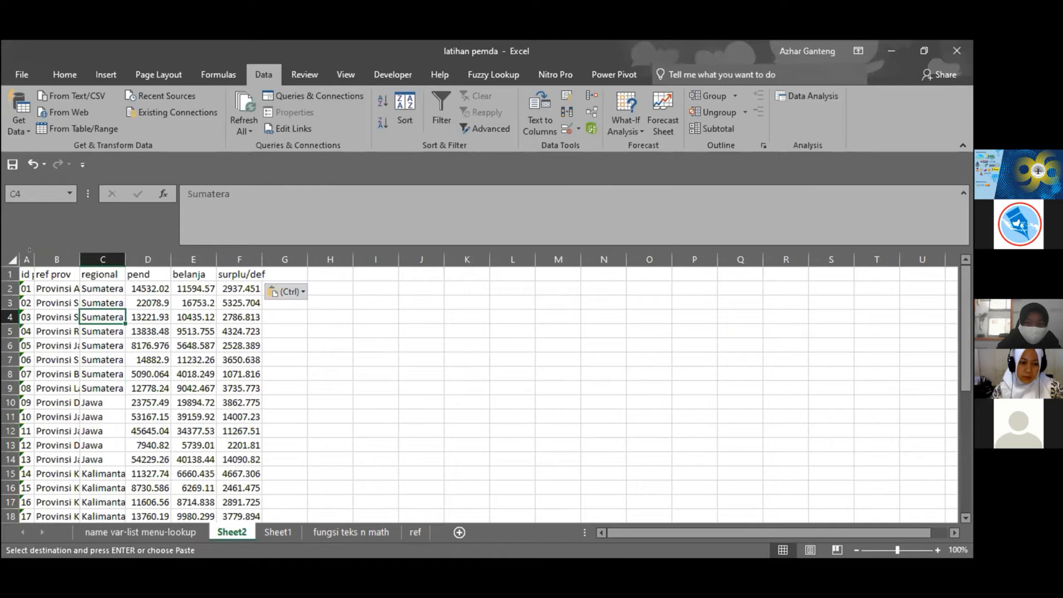
pyautogui.doubleClick(32, 255)
pyautogui.click(382, 330)
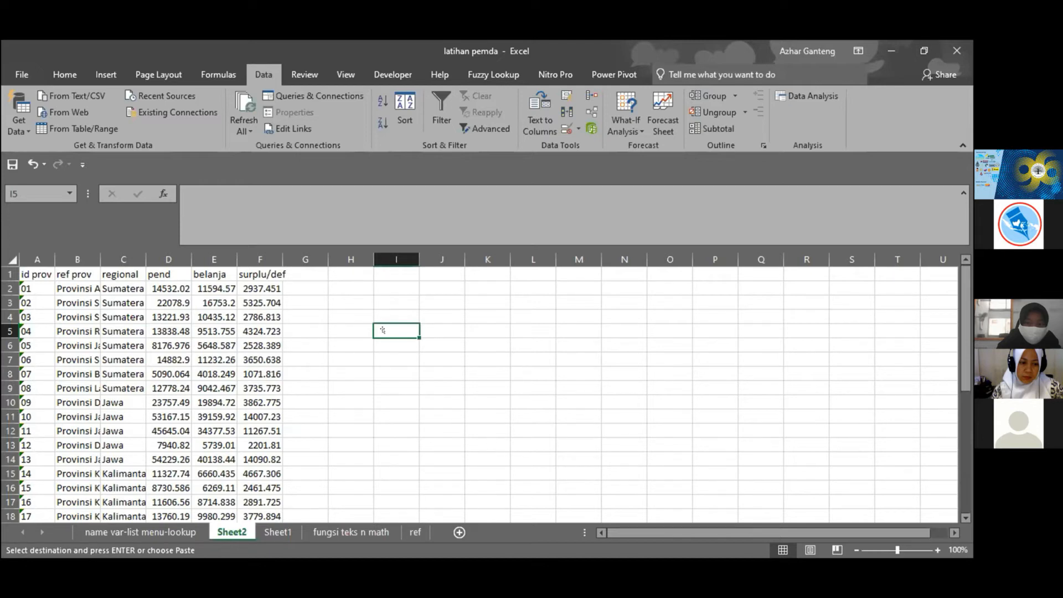
# Step: Format columns A:F of Sheet2 as a table with headers, using the first light table style
pyautogui.click(425, 383)
pyautogui.click(37, 260)
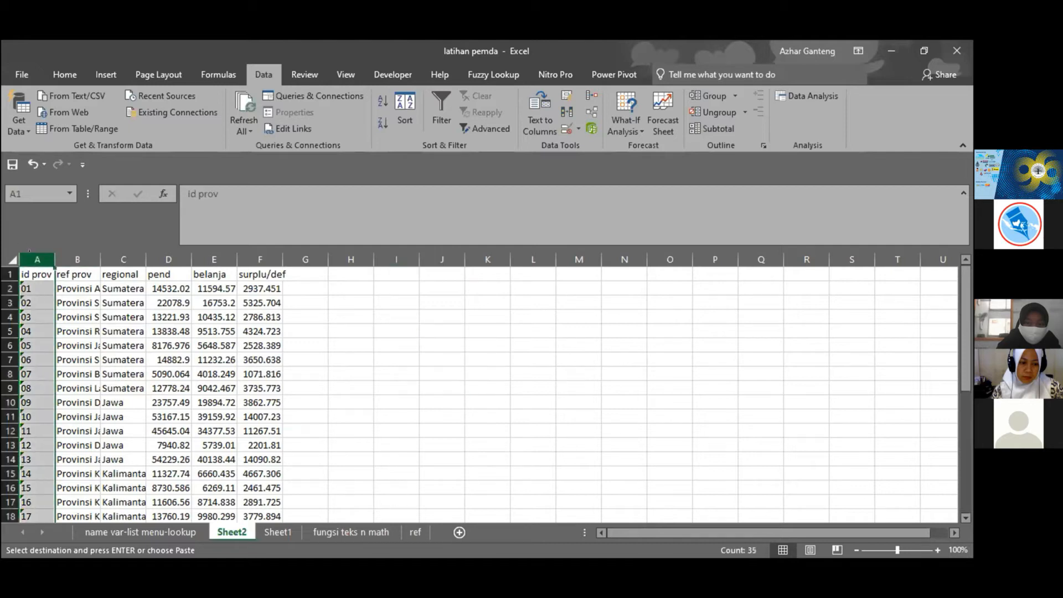
pyautogui.moveTo(244, 259); pyautogui.dragTo(244, 259)
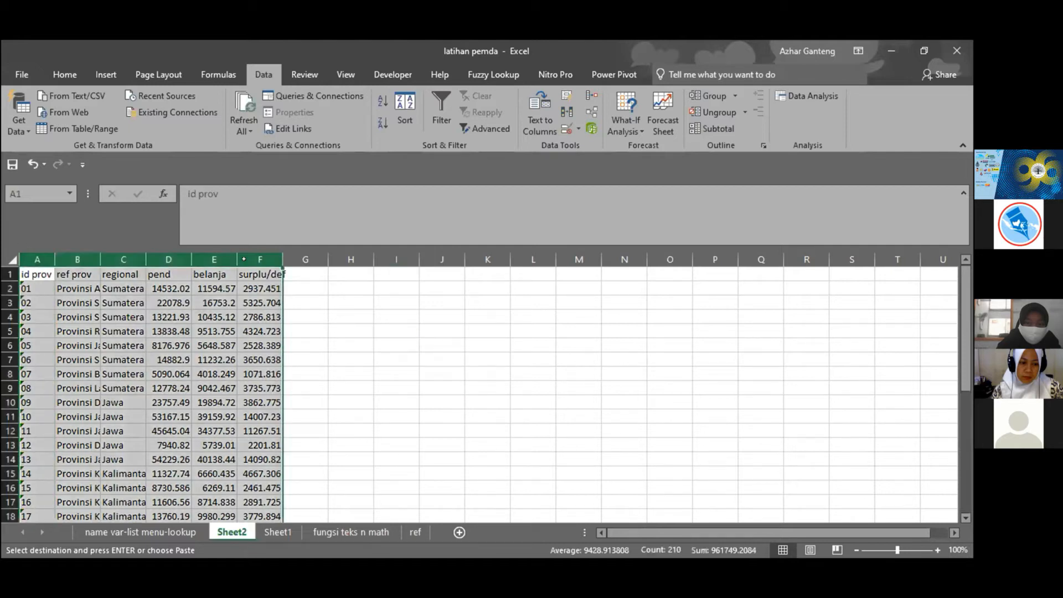
pyautogui.click(65, 74)
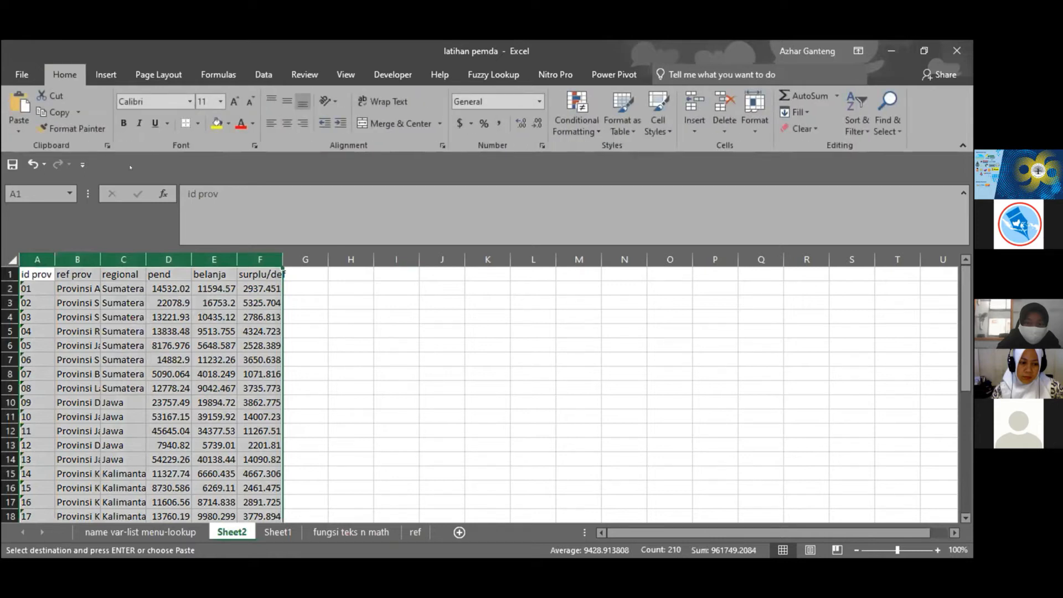
pyautogui.click(620, 127)
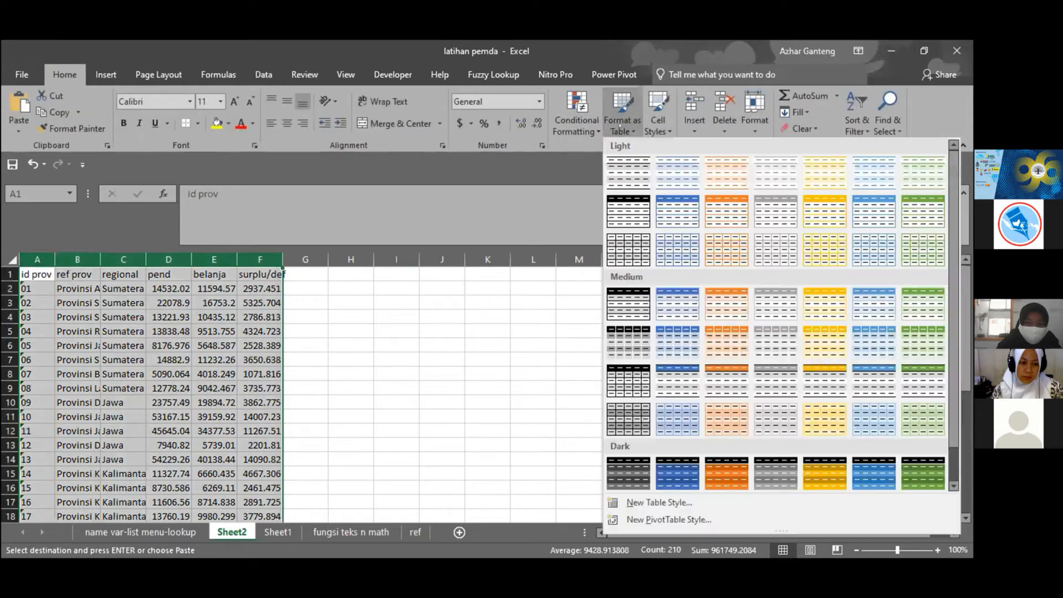
pyautogui.click(628, 168)
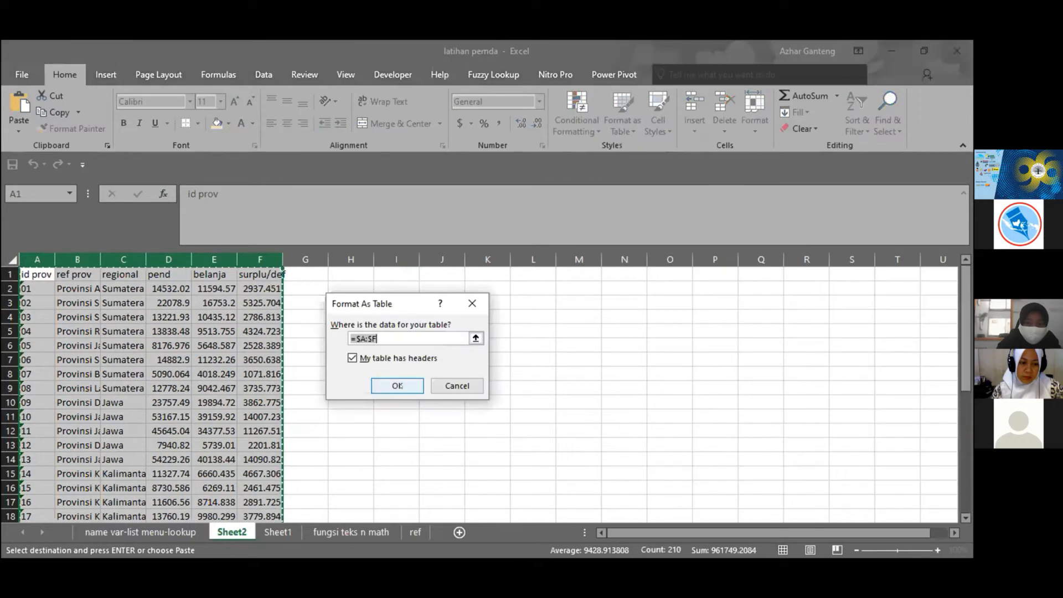
pyautogui.click(397, 386)
pyautogui.click(394, 385)
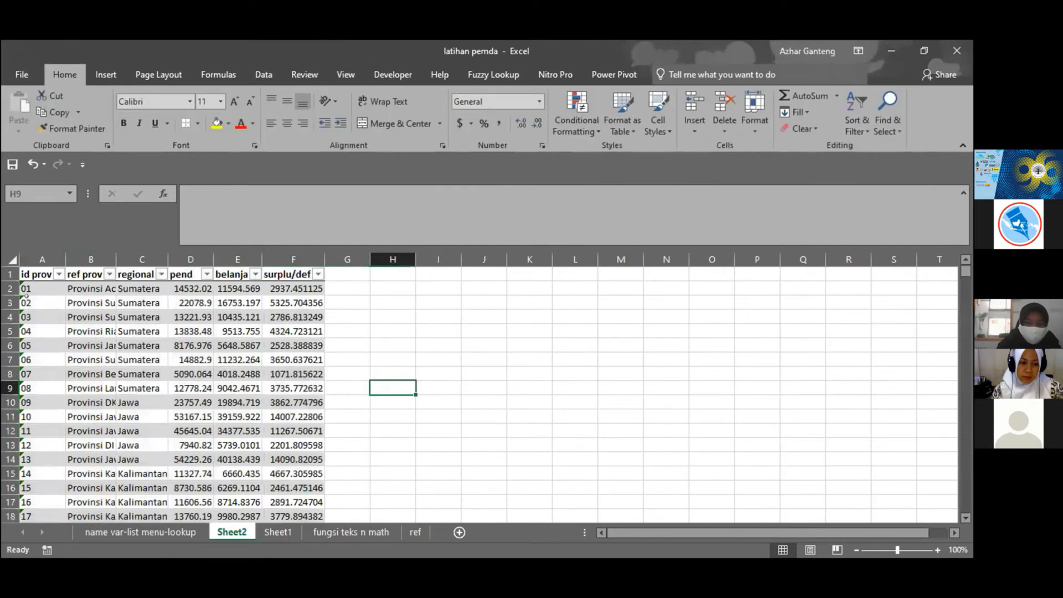
pyautogui.click(21, 303)
pyautogui.moveTo(33, 274); pyautogui.dragTo(188, 274)
pyautogui.press('Right')
pyautogui.press('Right')
pyautogui.press('Right')
pyautogui.press('Right')
pyautogui.press('Right')
pyautogui.press('Right')
pyautogui.press('Right')
pyautogui.press('Right')
pyautogui.press('Down')
pyautogui.press('Down')
pyautogui.press('Left')
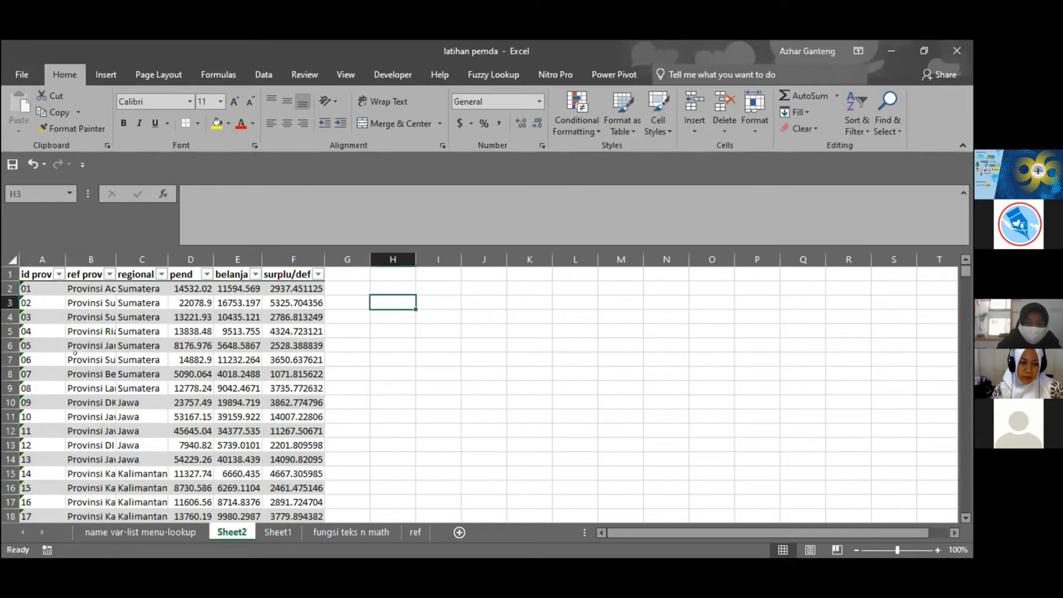
# Step: Rename the Sheet2 table Table1 as tes in the Name Manager
pyautogui.hotkey('ctrl', 'Home')
pyautogui.hotkey('ctrl', 'shift', 'Down')
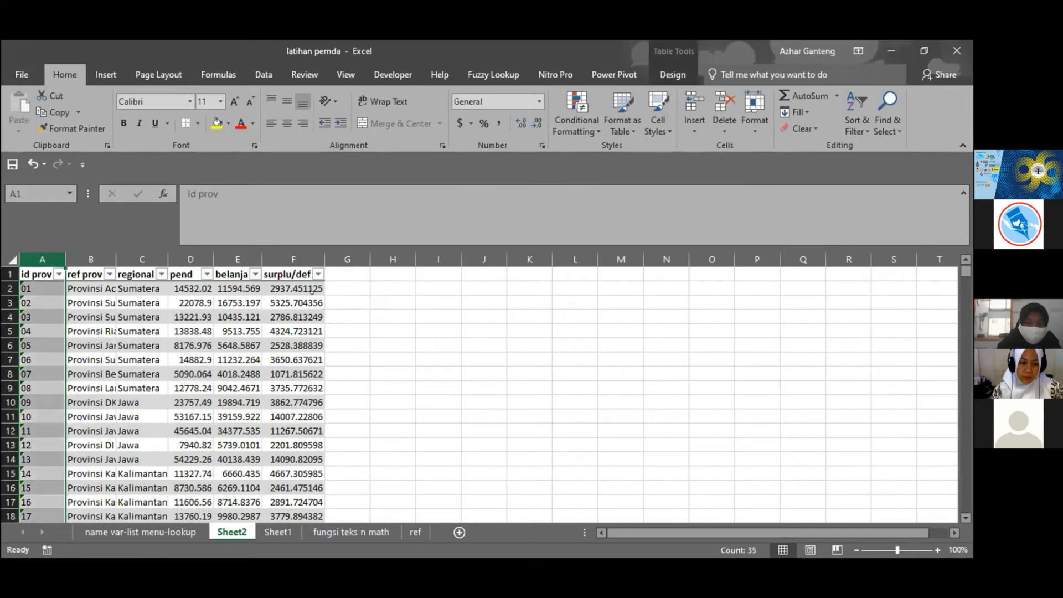
pyautogui.hotkey('ctrl', 'shift', 'Right')
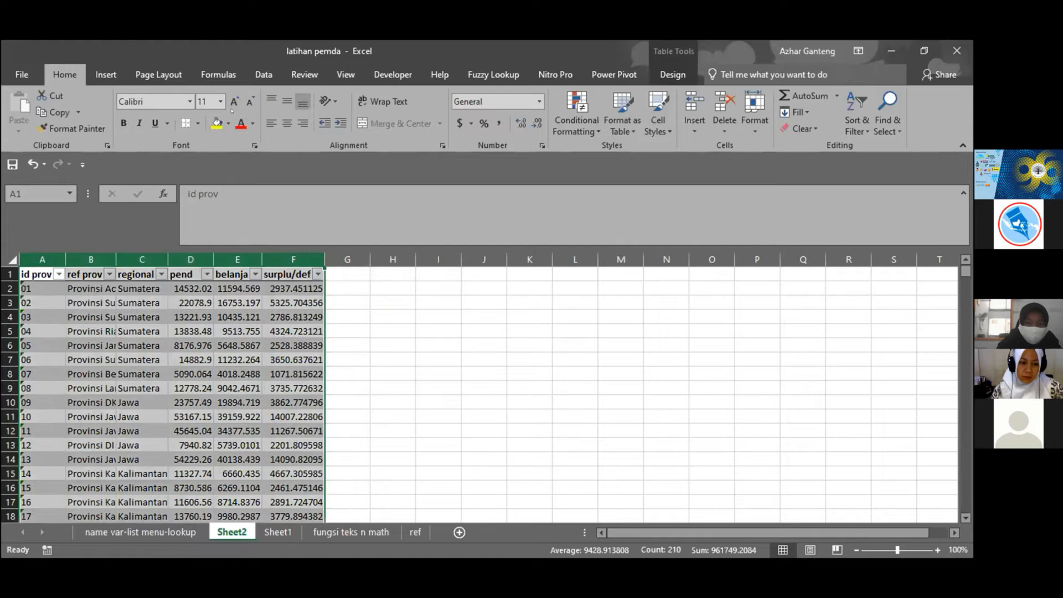
pyautogui.click(218, 75)
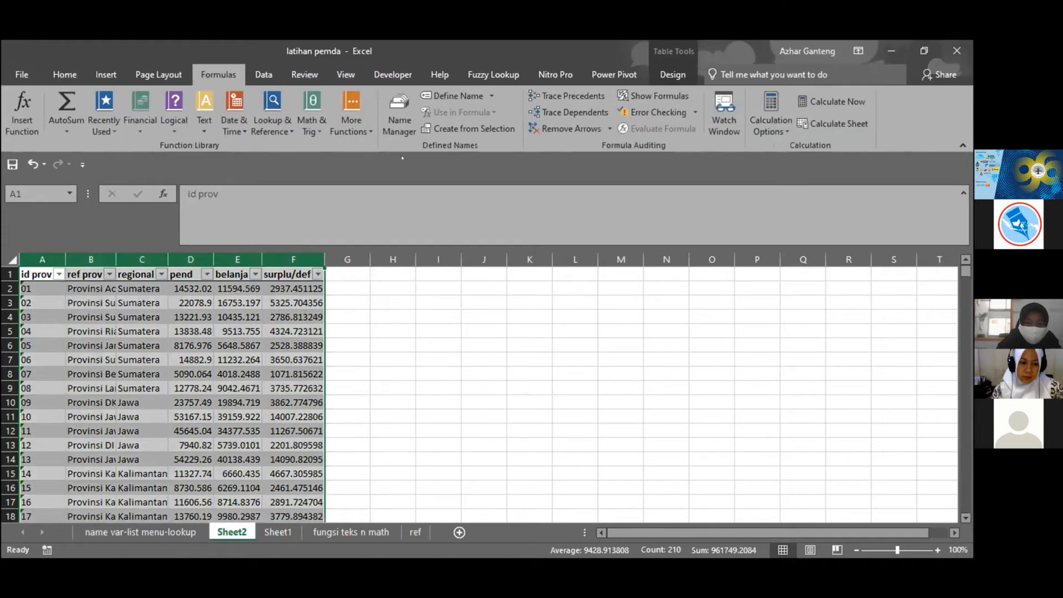
pyautogui.click(400, 115)
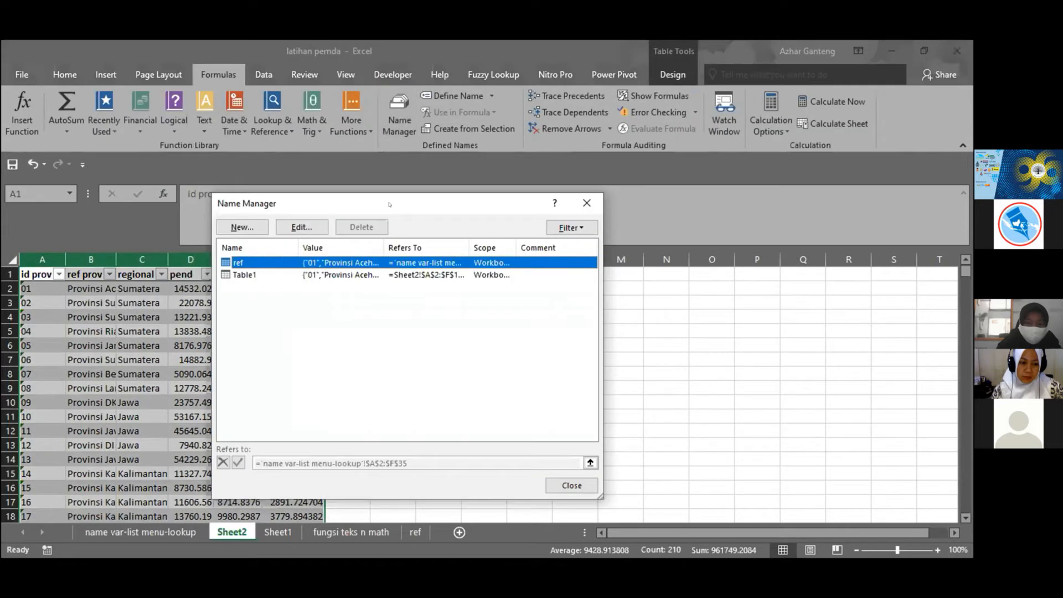
pyautogui.moveTo(411, 203); pyautogui.dragTo(585, 170)
pyautogui.click(492, 241)
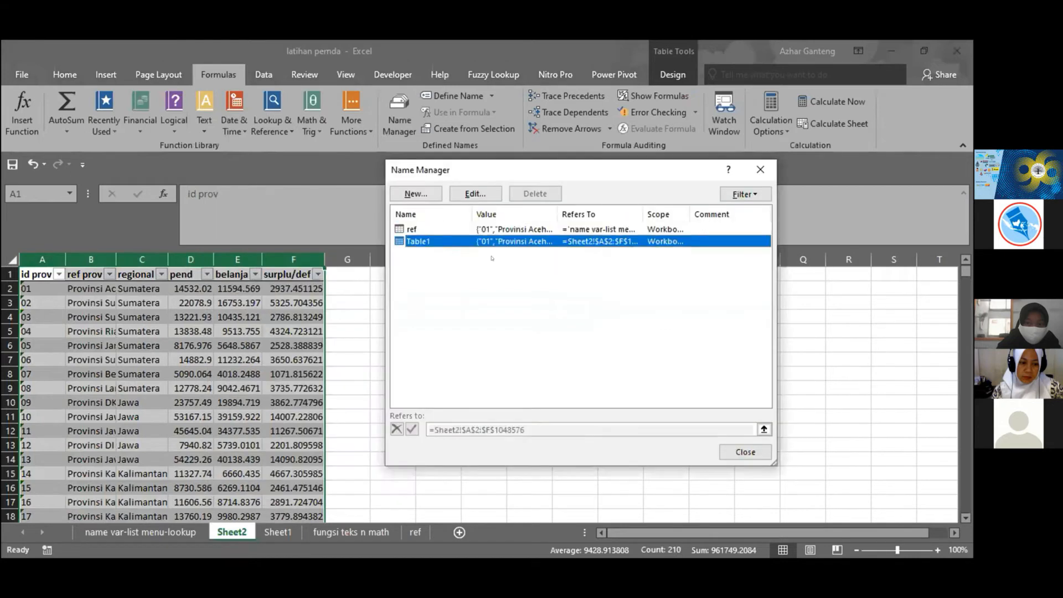
pyautogui.click(469, 195)
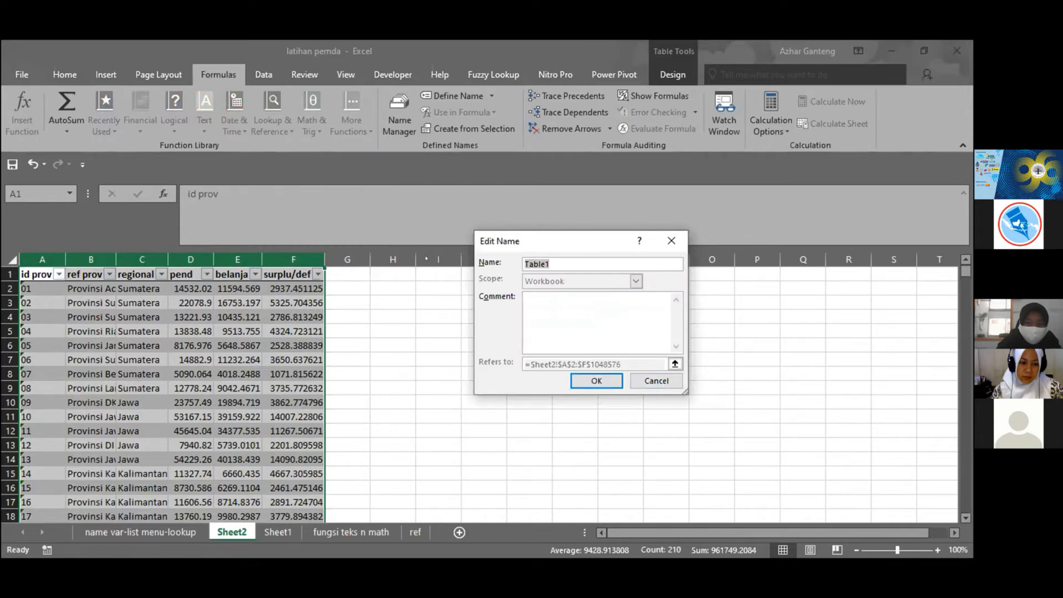
pyautogui.write('tes')
pyautogui.press('Return')
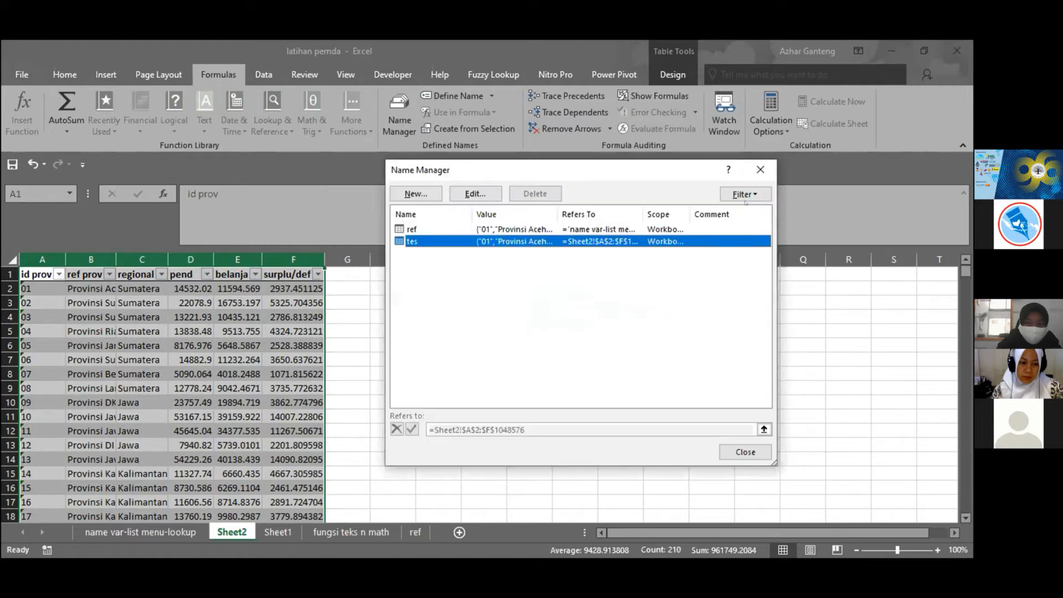
pyautogui.click(759, 169)
# Step: Start a SUMIFS formula in cell H3 with the whole table reference tes[] as its sum range
pyautogui.click(526, 330)
pyautogui.click(420, 314)
pyautogui.click(411, 314)
pyautogui.click(419, 314)
pyautogui.click(417, 308)
pyautogui.click(414, 308)
pyautogui.write('=')
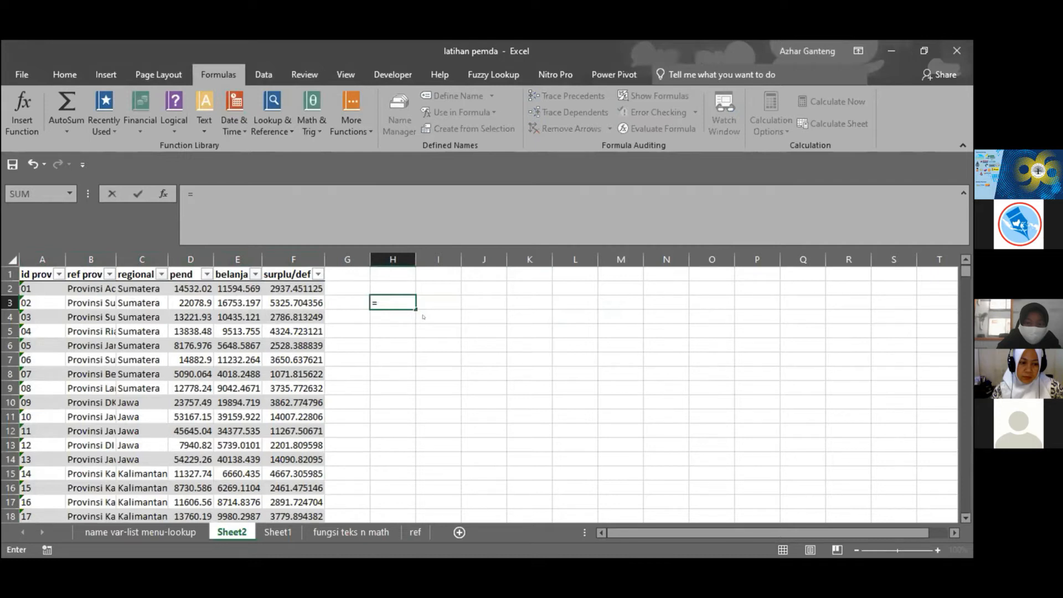
pyautogui.write('SUMIFS(t')
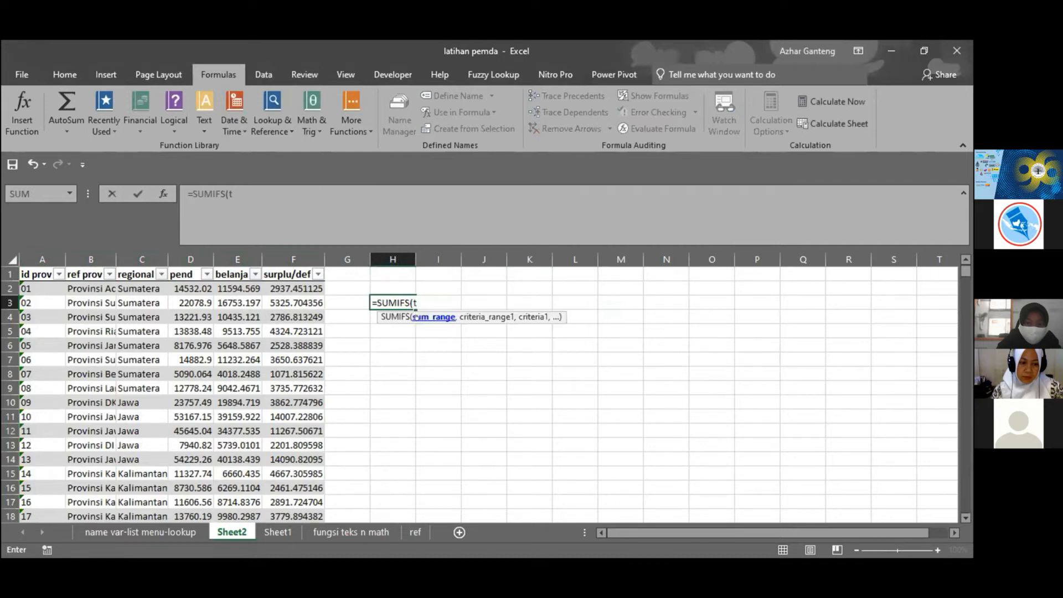
pyautogui.write('e')
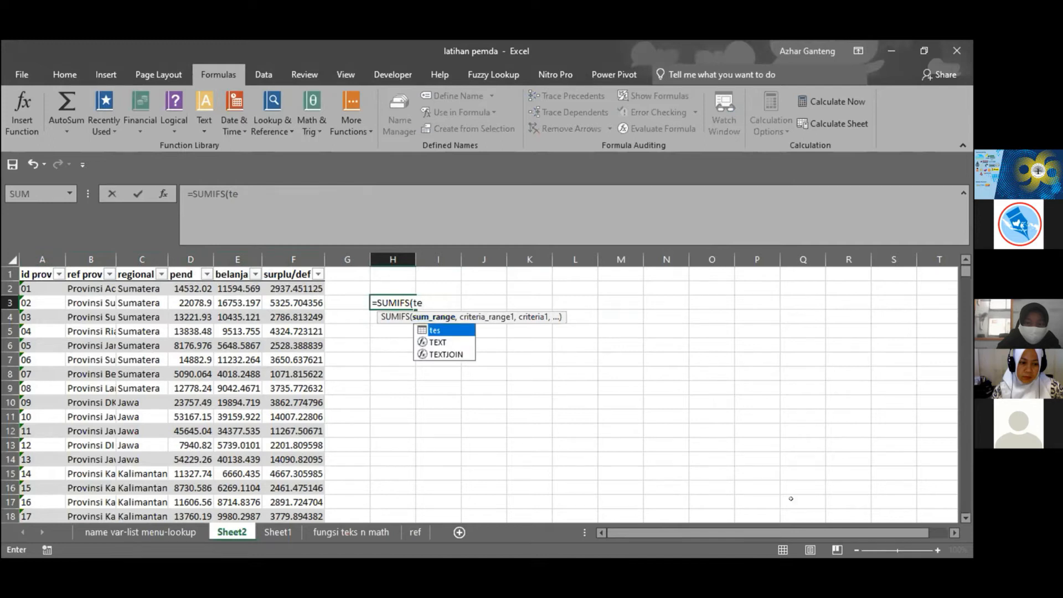
pyautogui.write('s')
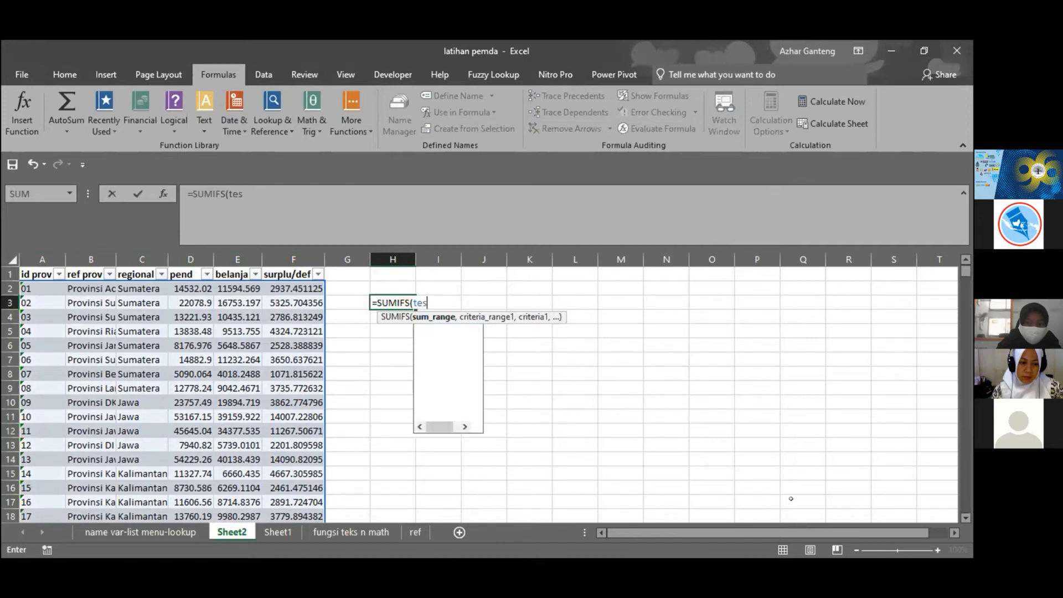
pyautogui.write('[')
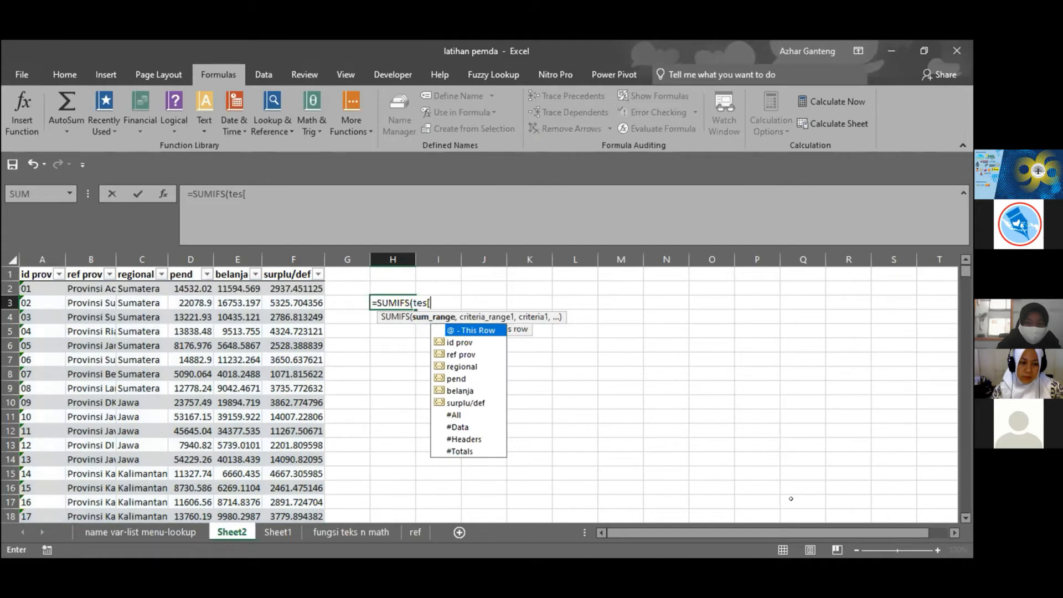
pyautogui.press('Down')
pyautogui.press('Down')
pyautogui.press('Down')
pyautogui.press('Down')
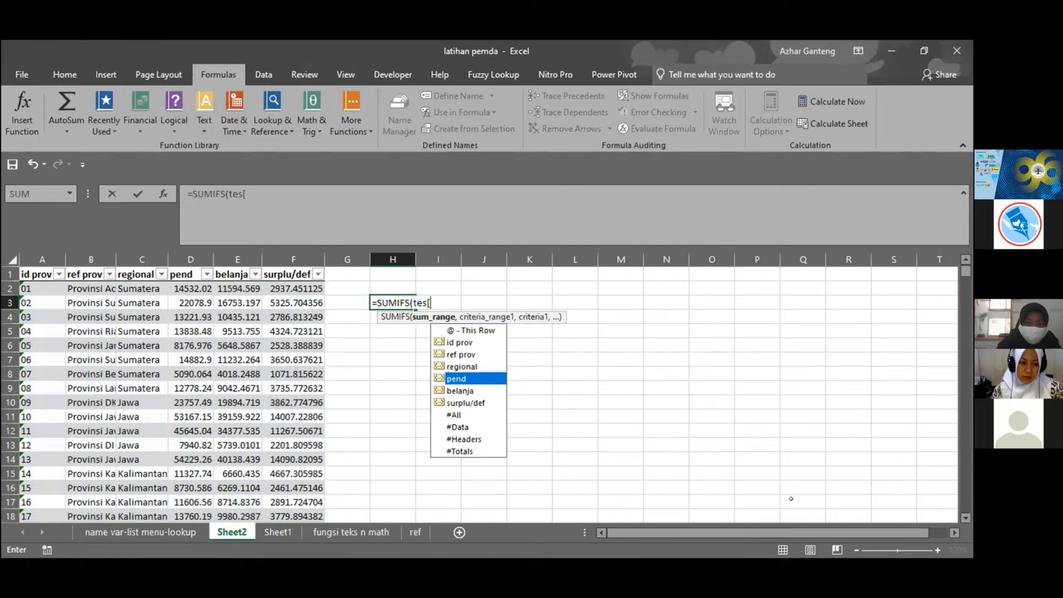
pyautogui.write('],')
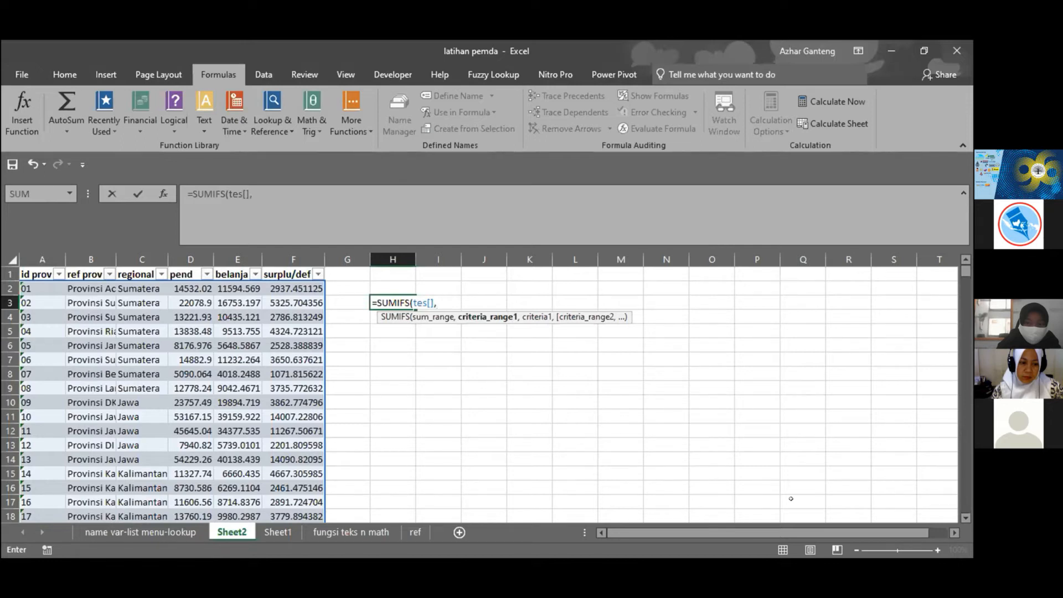
# Step: Complete the H3 SUMIFS formula with tes[regional] as the criteria range and "Sumatera" as the criterion
pyautogui.write('tes')
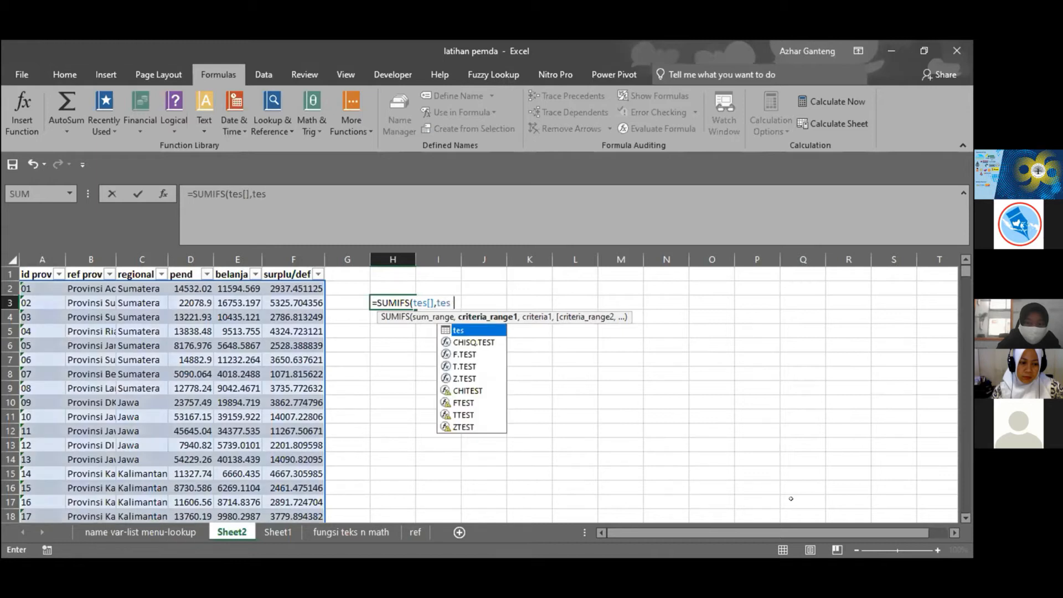
pyautogui.write('[')
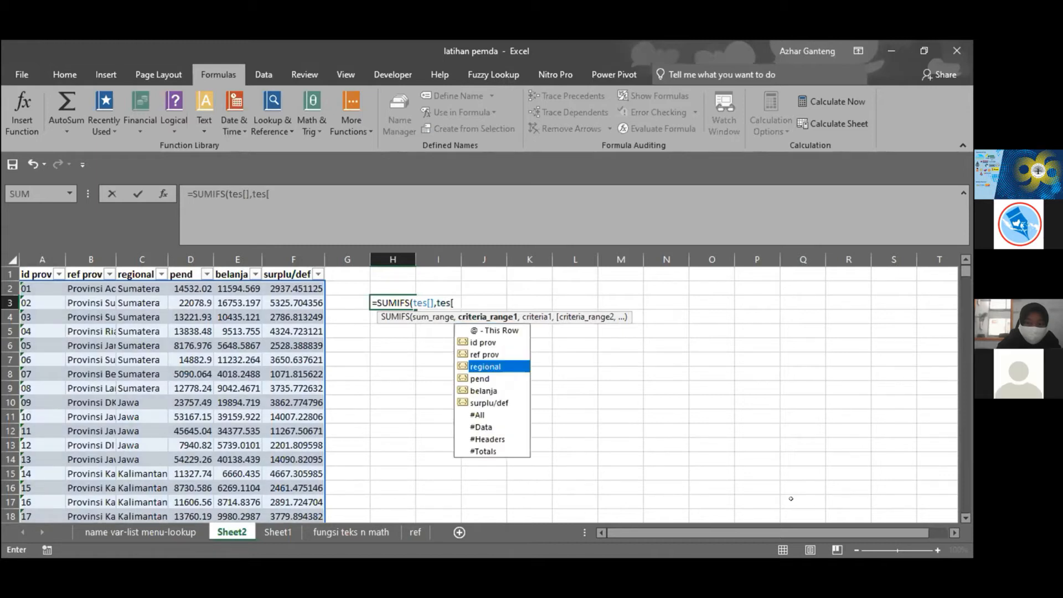
pyautogui.press('Tab')
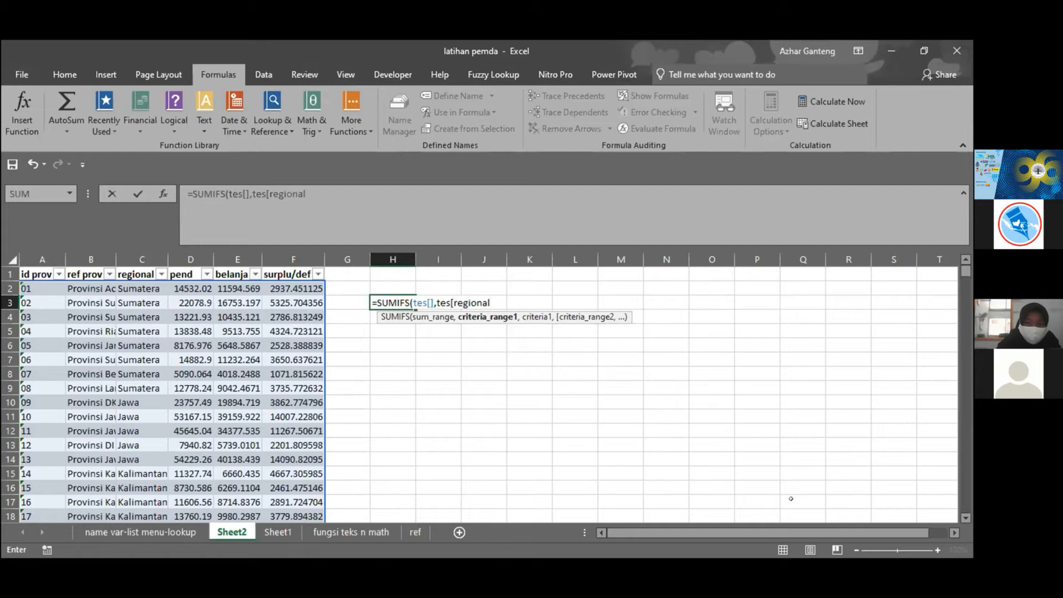
pyautogui.write(']')
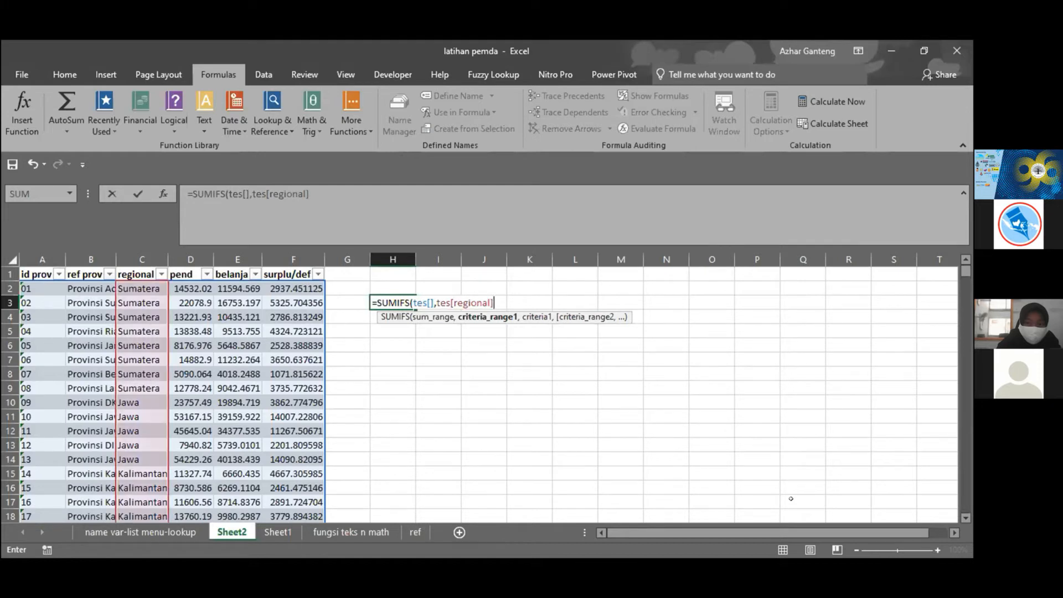
pyautogui.write(',"Suma')
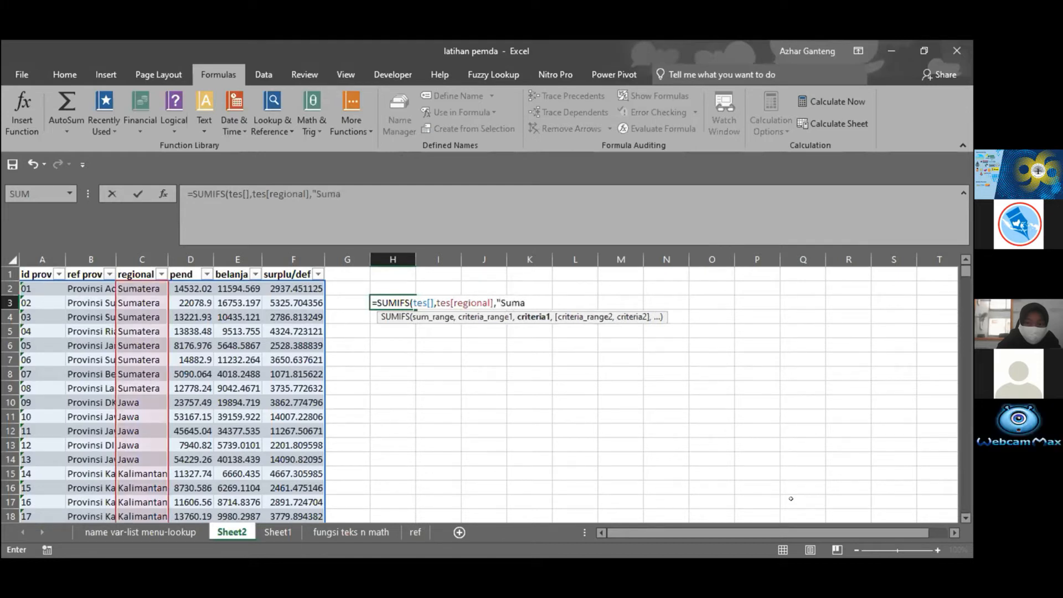
pyautogui.write('tera")')
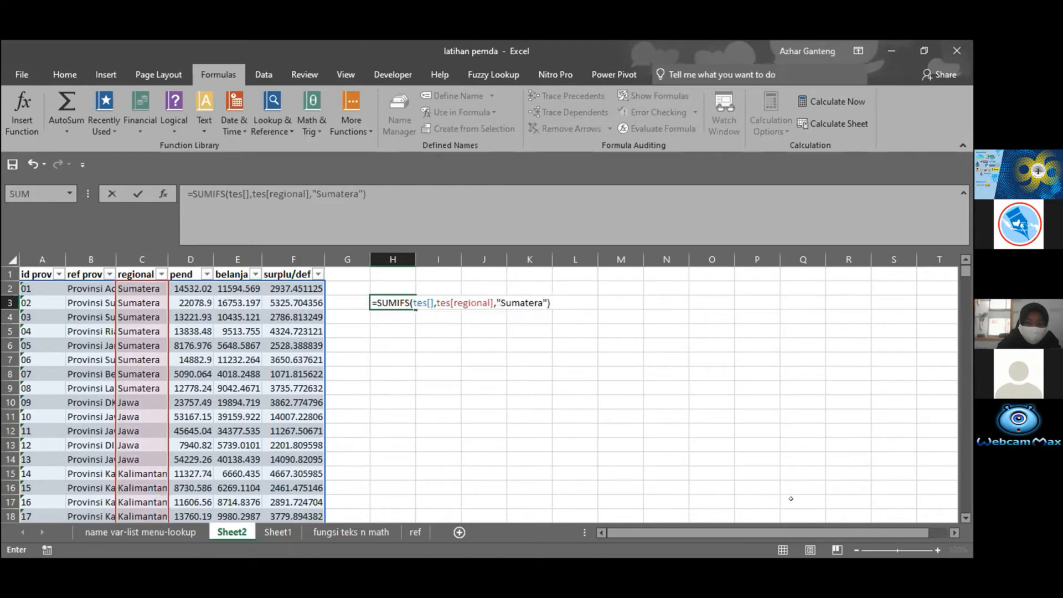
pyautogui.press('Return')
pyautogui.press('Up')
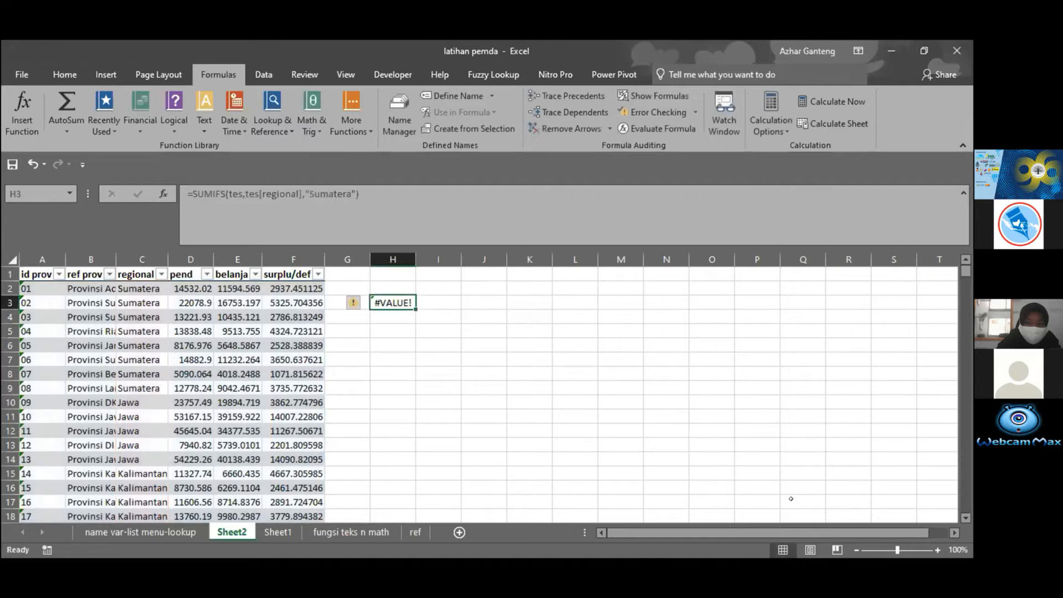
# Step: Remove the "Sumatera" criterion from the H3 formula and try to enter it as =SUMIFS(tes,tes[regional])
pyautogui.press('F2')
pyautogui.press('BackSpace')
pyautogui.press('BackSpace')
pyautogui.press('BackSpace')
pyautogui.press('BackSpace')
pyautogui.press('BackSpace')
pyautogui.press('BackSpace')
pyautogui.press('BackSpace')
pyautogui.press('BackSpace')
pyautogui.press('BackSpace')
pyautogui.press('BackSpace')
pyautogui.press('BackSpace')
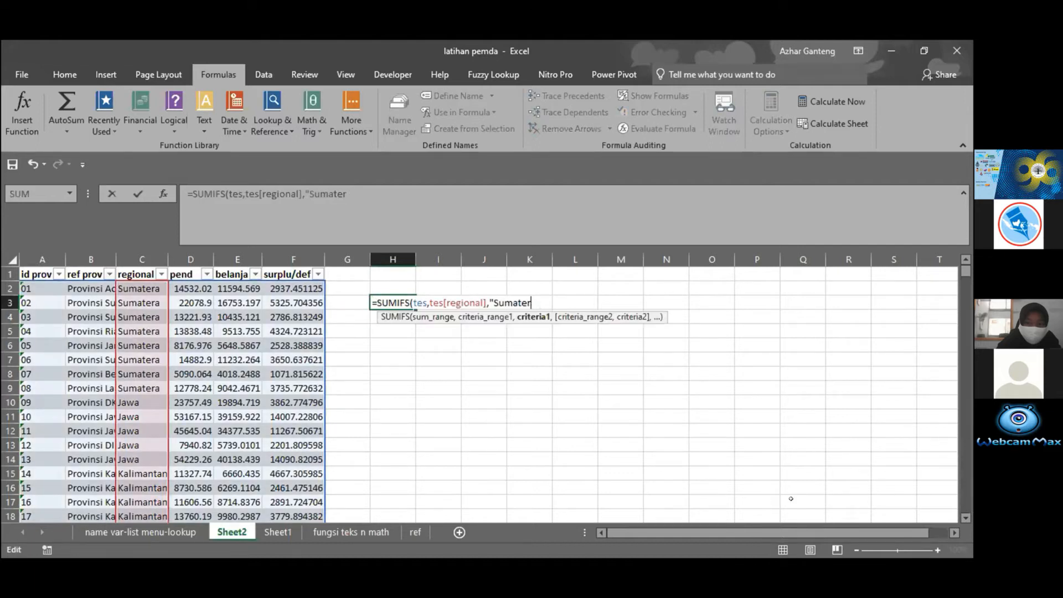
pyautogui.press('BackSpace')
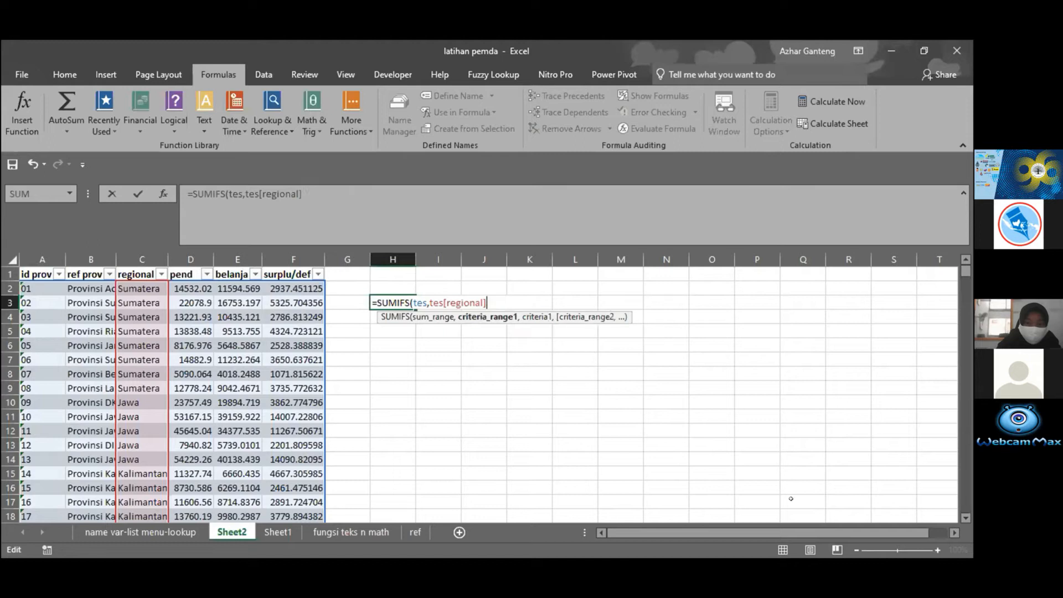
pyautogui.write(')')
pyautogui.press('Return')
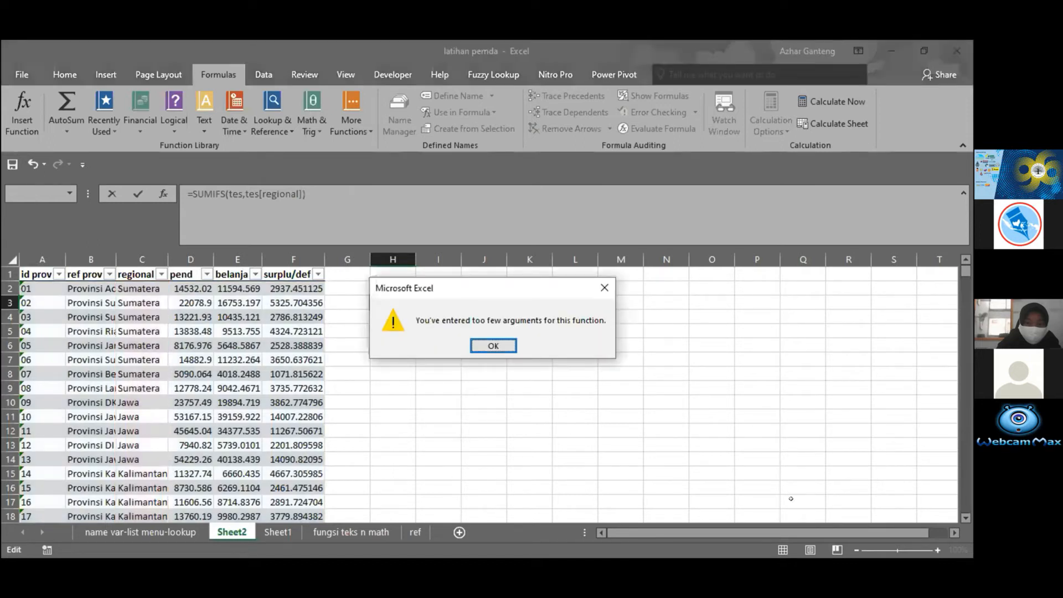
# Step: Replace tes[regional] with tes[pend] as the second argument of the H3 SUMIFS formula
pyautogui.press('Return')
pyautogui.press('BackSpace')
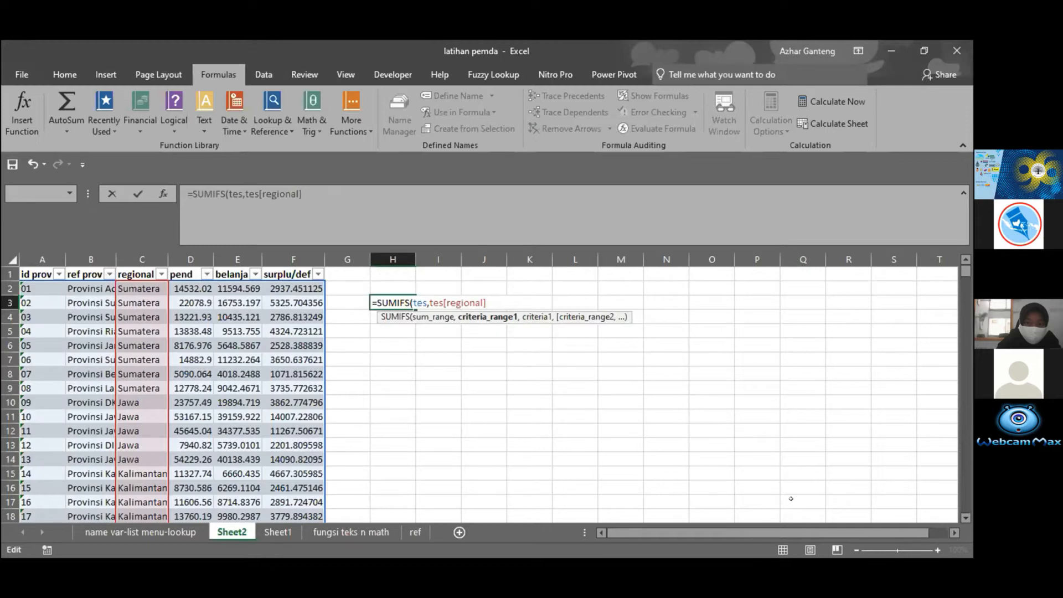
pyautogui.write(',')
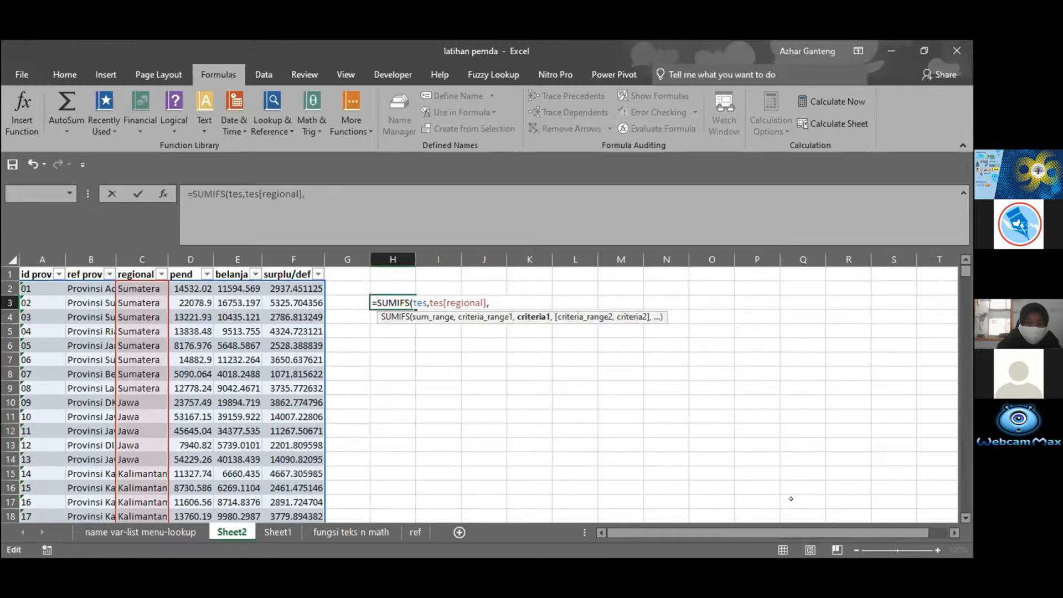
pyautogui.write('te')
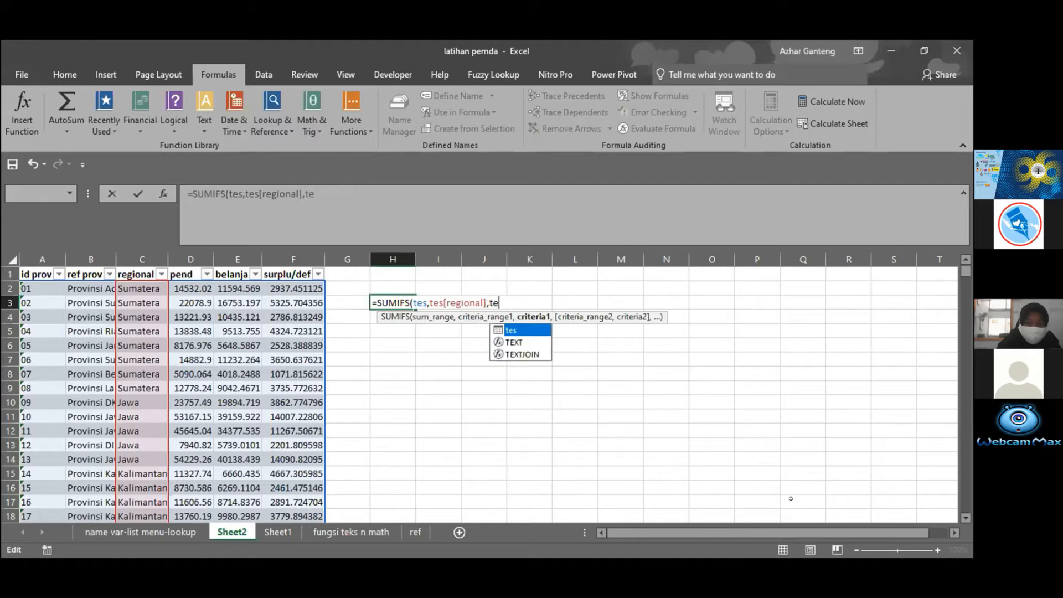
pyautogui.press('BackSpace')
pyautogui.press('BackSpace')
pyautogui.press('BackSpace')
pyautogui.press('BackSpace')
pyautogui.press('BackSpace')
pyautogui.press('BackSpace')
pyautogui.press('BackSpace')
pyautogui.press('BackSpace')
pyautogui.press('BackSpace')
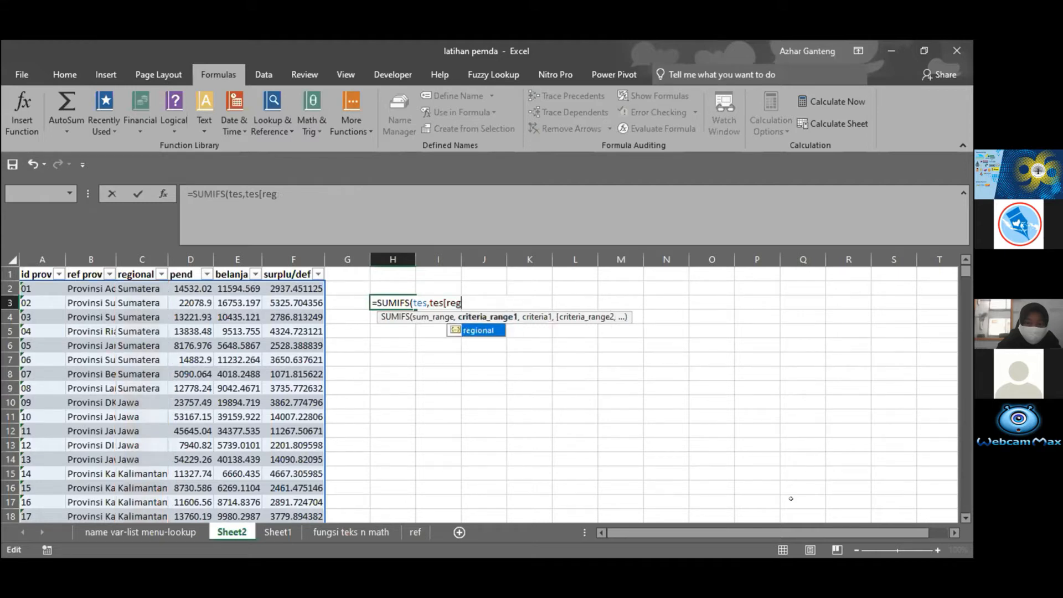
pyautogui.press('BackSpace')
pyautogui.press('BackSpace')
pyautogui.press('BackSpace')
pyautogui.press('Down')
pyautogui.press('Down')
pyautogui.press('Down')
pyautogui.press('Down')
pyautogui.press('Tab')
pyautogui.write(']')
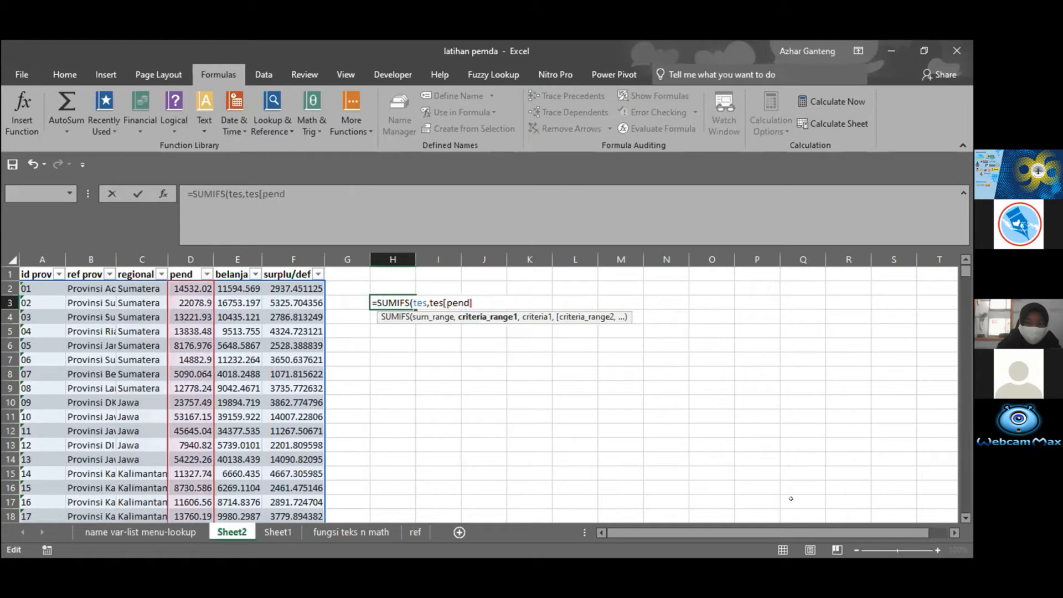
pyautogui.write(',')
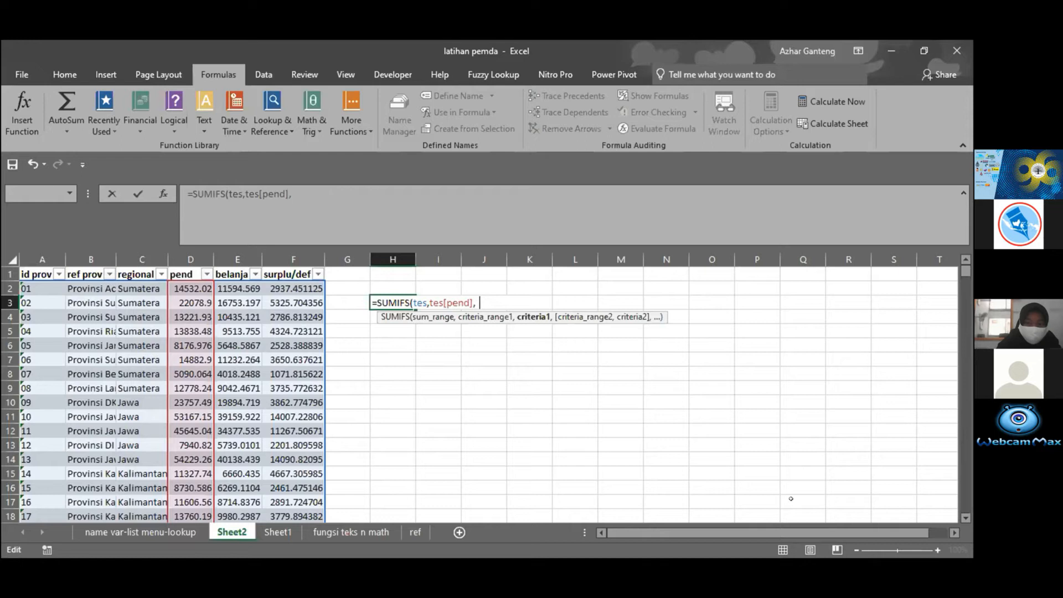
# Step: Extend the H3 SUMIFS formula with tes[regional] and the criterion "Sumatera"
pyautogui.press('BackSpace')
pyautogui.write('tes[')
pyautogui.press('Tab')
pyautogui.write(']')
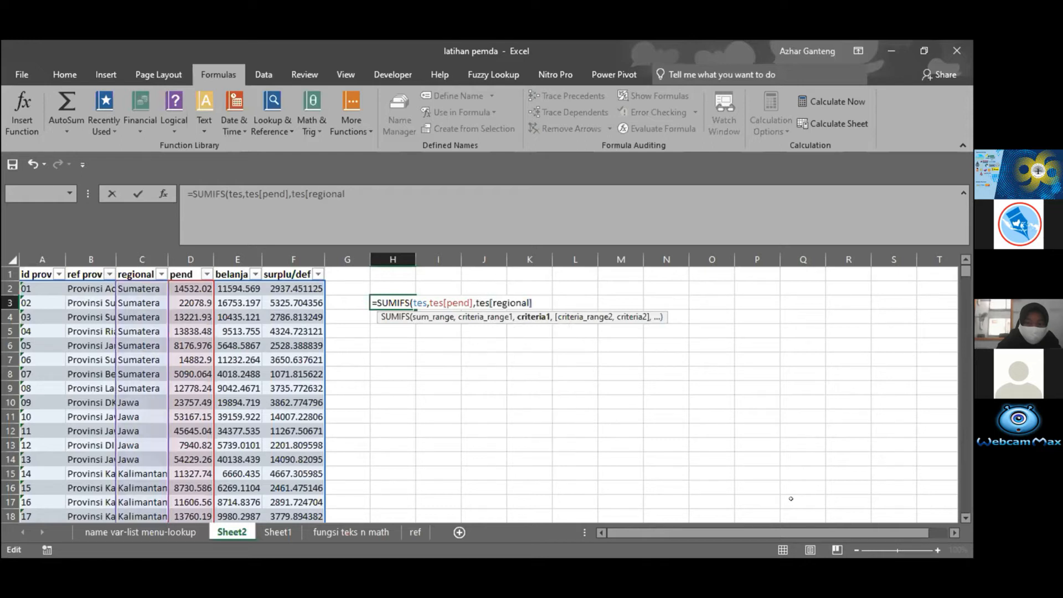
pyautogui.write(',"Sum')
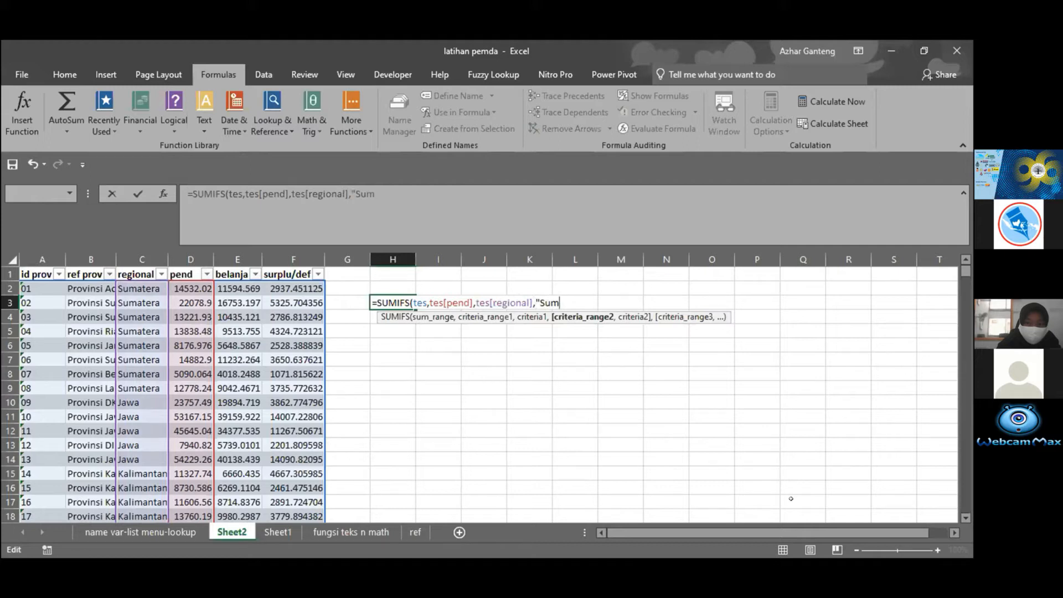
pyautogui.write('a')
pyautogui.write('tera")')
pyautogui.press('Right')
# Step: Rewrite the formula's ending and try to enter it as =SUMIFS(tes,tes[pend],tes[regional],"Sumatera")
pyautogui.press('BackSpace')
pyautogui.press('BackSpace')
pyautogui.press('BackSpace')
pyautogui.press('BackSpace')
pyautogui.press('BackSpace')
pyautogui.press('BackSpace')
pyautogui.press('BackSpace')
pyautogui.press('BackSpace')
pyautogui.press('BackSpace')
pyautogui.press('BackSpace')
pyautogui.press('BackSpace')
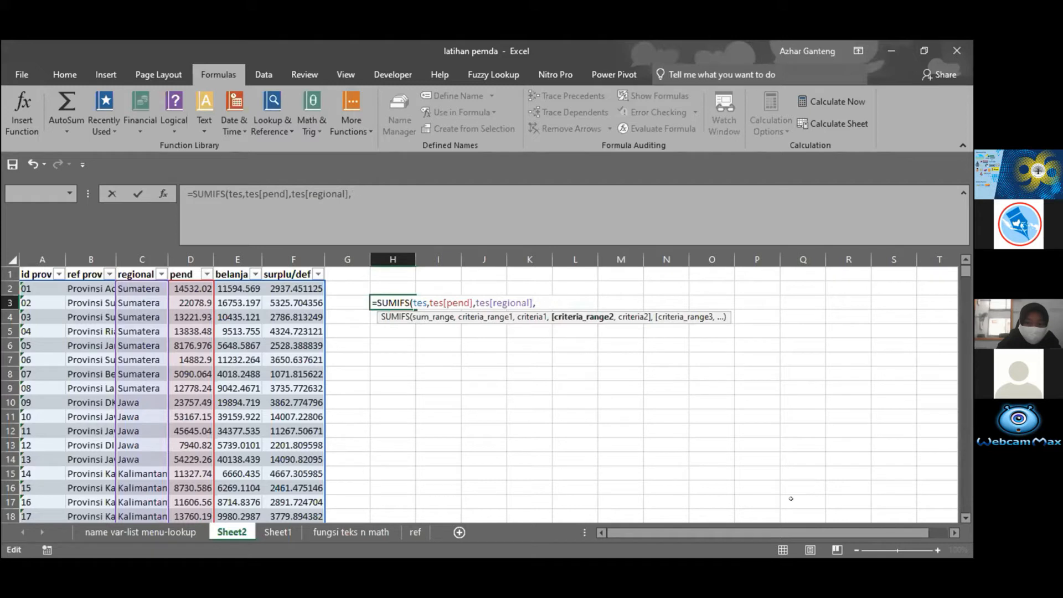
pyautogui.press('BackSpace')
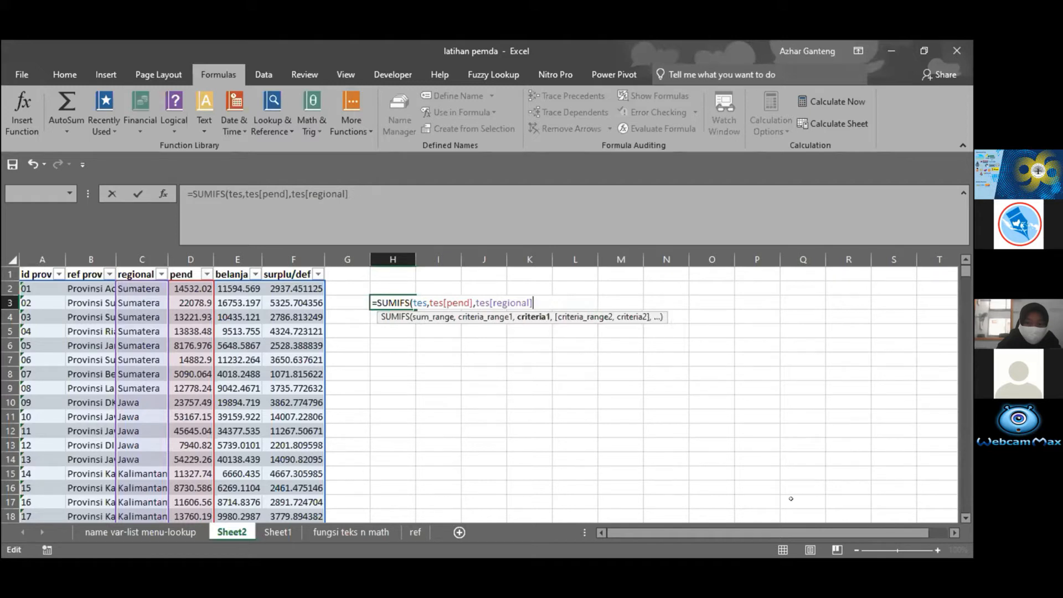
pyautogui.write(',')
pyautogui.press('BackSpace')
pyautogui.press('BackSpace')
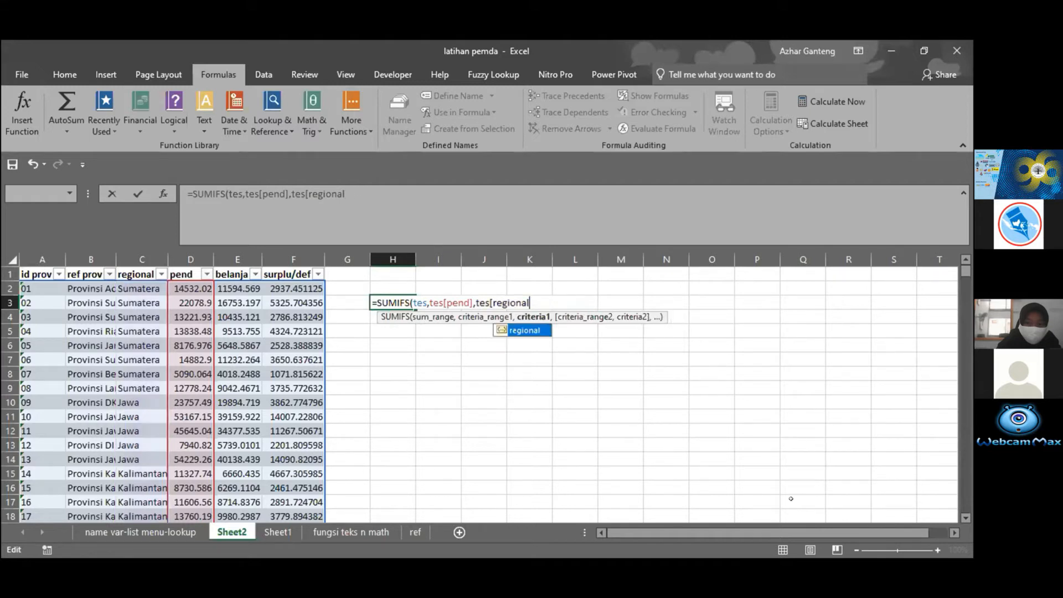
pyautogui.write(']')
pyautogui.write(',"Sum')
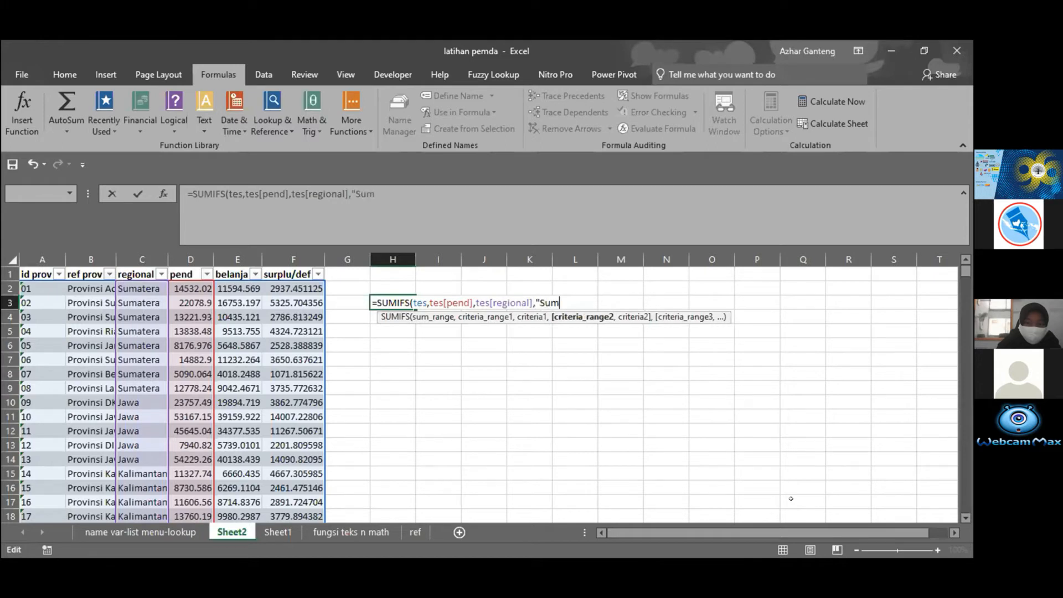
pyautogui.write('atera")')
pyautogui.press('Return')
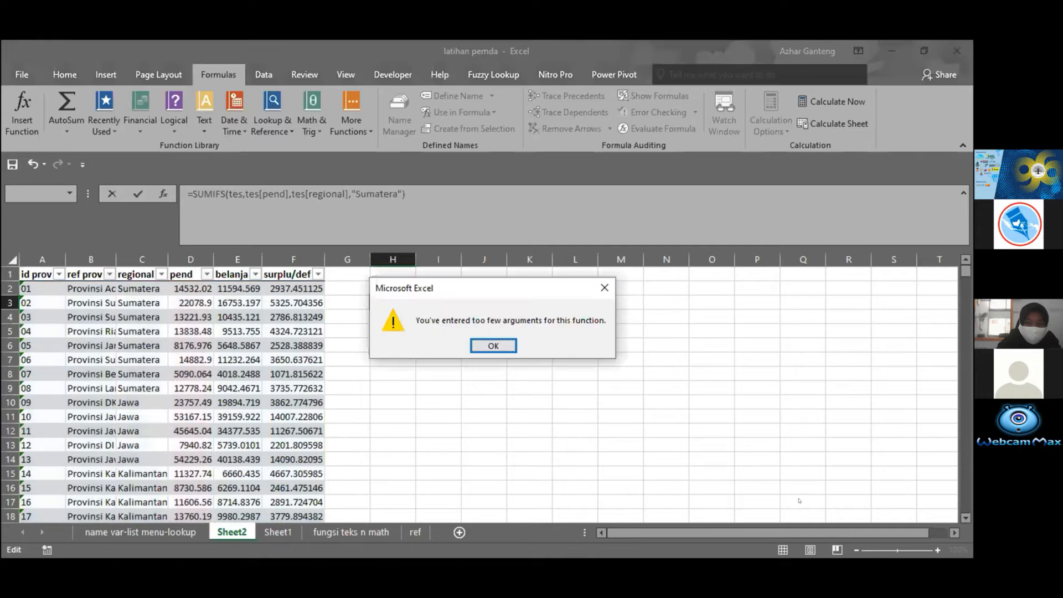
pyautogui.press('Return')
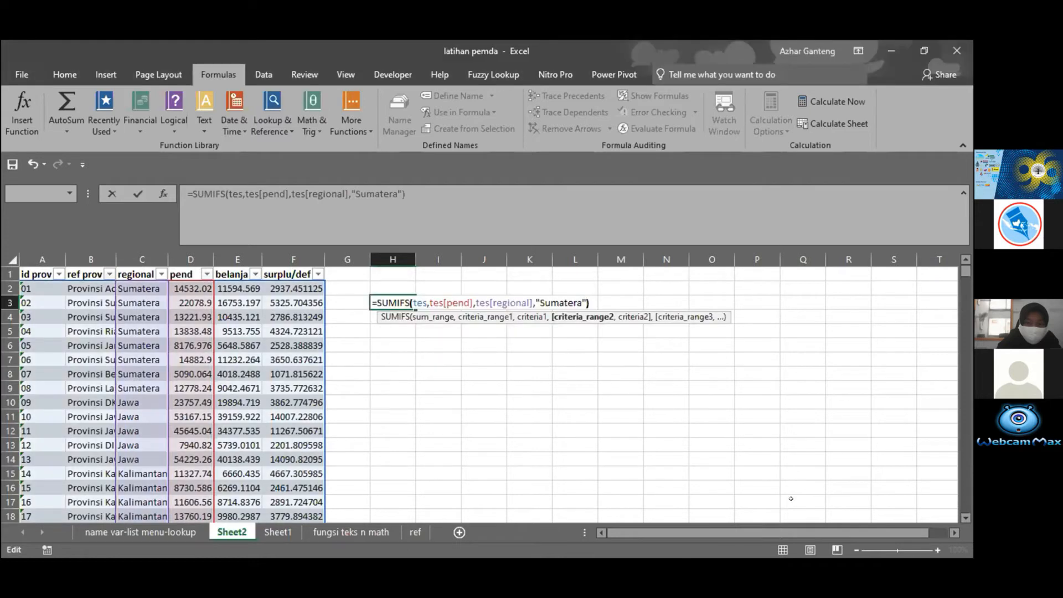
# Step: Delete the formula's ending back into the regional reference and rewrite it as tes[regiona],"Sumatera")
pyautogui.press('BackSpace')
pyautogui.press('BackSpace')
pyautogui.press('BackSpace')
pyautogui.press('BackSpace')
pyautogui.press('BackSpace')
pyautogui.press('BackSpace')
pyautogui.press('BackSpace')
pyautogui.press('BackSpace')
pyautogui.press('BackSpace')
pyautogui.press('BackSpace')
pyautogui.press('BackSpace')
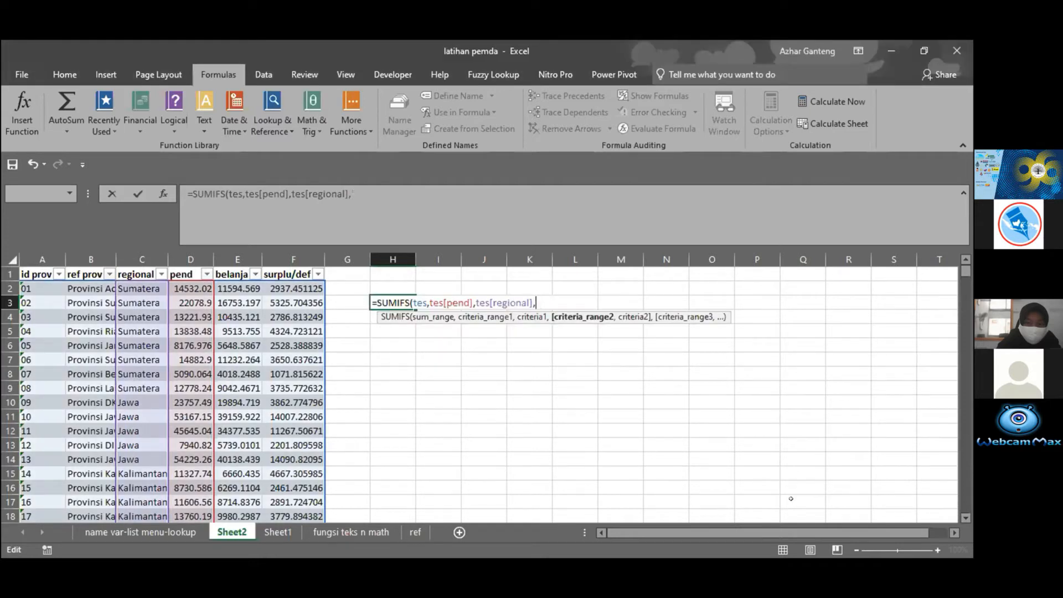
pyautogui.press('BackSpace')
pyautogui.press('BackSpace')
pyautogui.press('BackSpace')
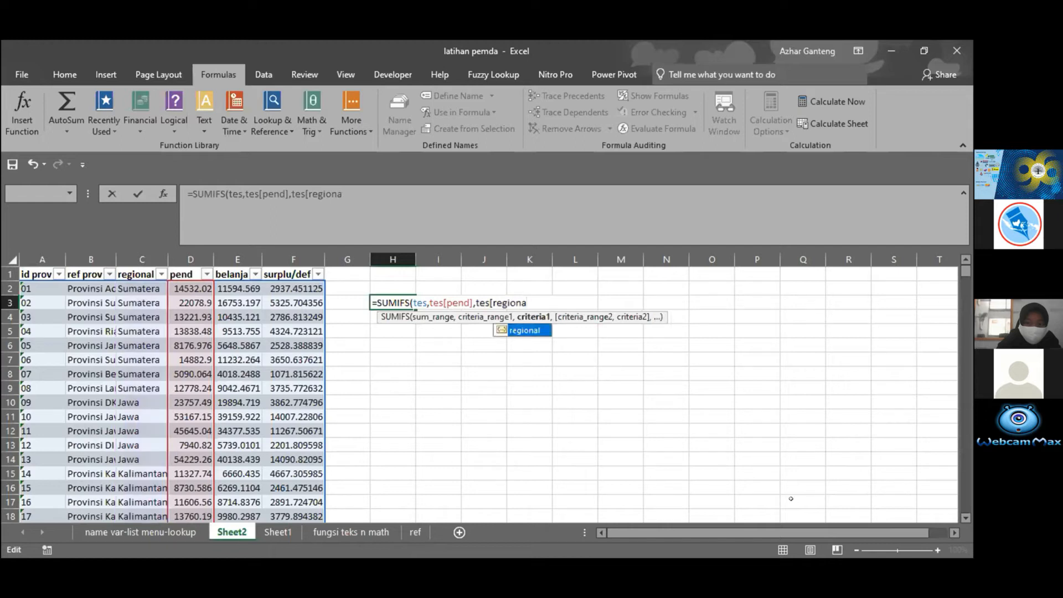
pyautogui.write(']')
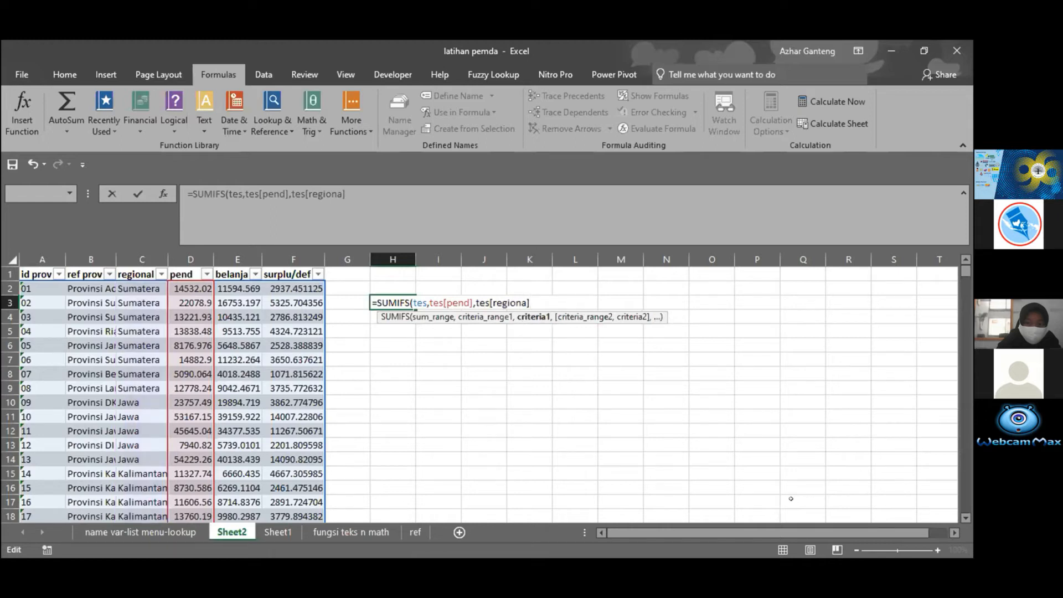
pyautogui.write(',"S')
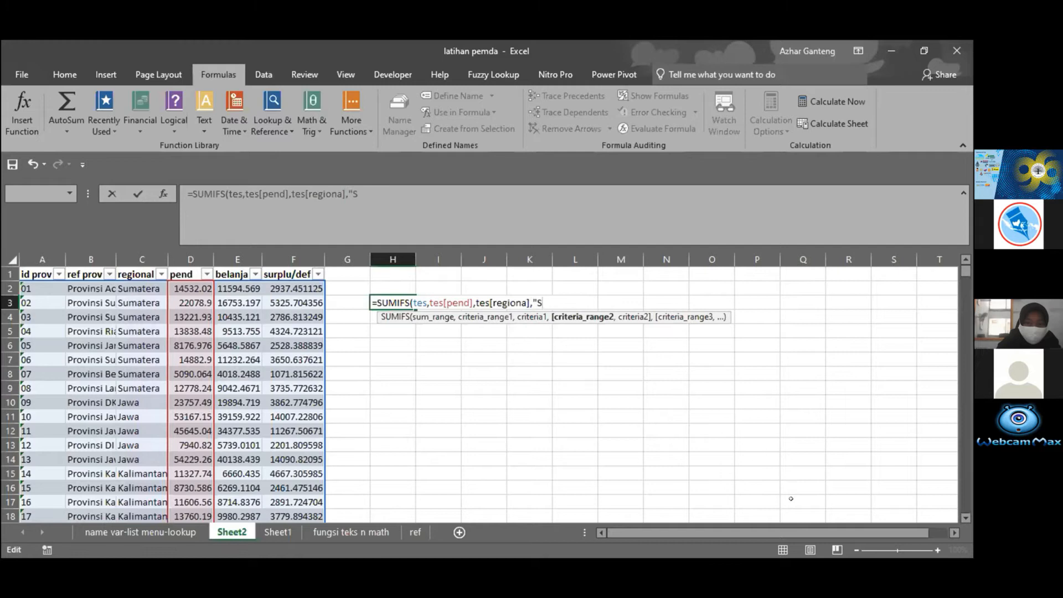
pyautogui.write('umatera")')
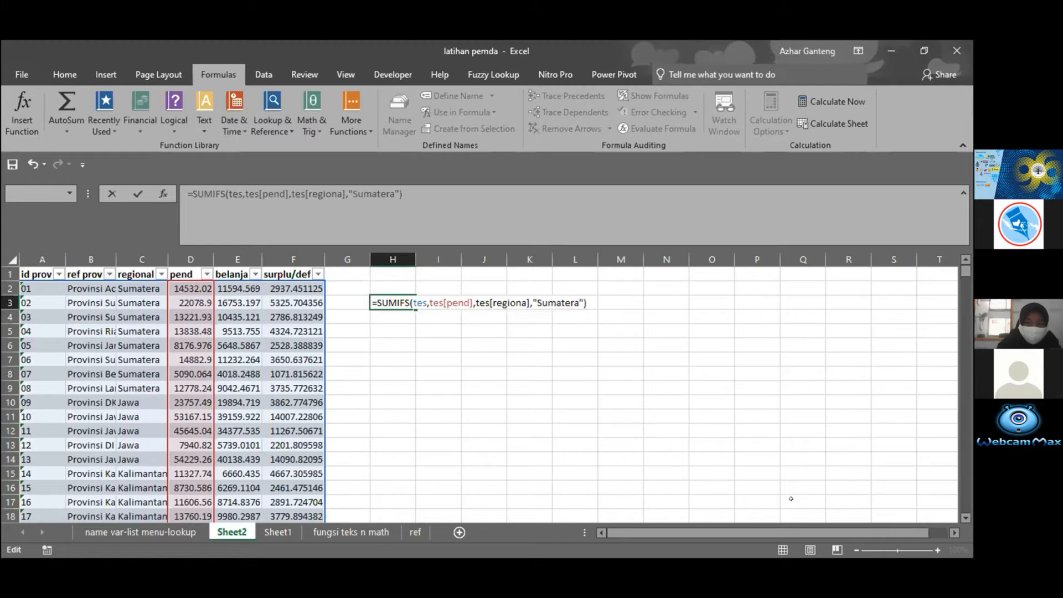
pyautogui.press('Left')
pyautogui.press('Left')
pyautogui.press('Left')
pyautogui.press('Left')
pyautogui.press('Left')
pyautogui.press('Left')
pyautogui.press('Left')
pyautogui.press('Left')
pyautogui.press('Left')
pyautogui.press('Left')
pyautogui.press('Left')
pyautogui.press('Left')
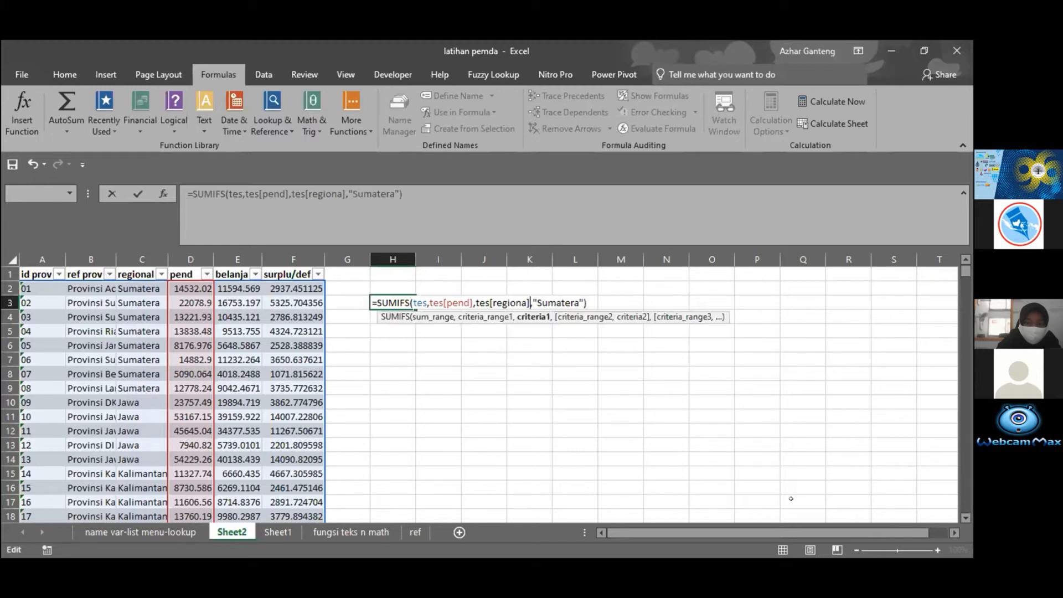
pyautogui.press('Left')
pyautogui.write(')')
pyautogui.press('BackSpace')
pyautogui.press('BackSpace')
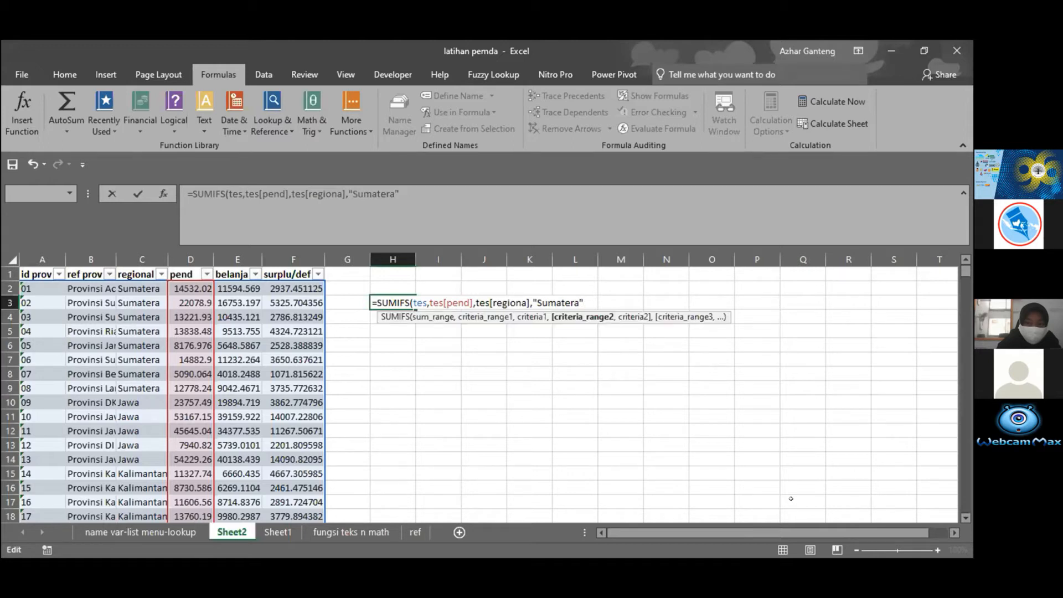
pyautogui.write(')')
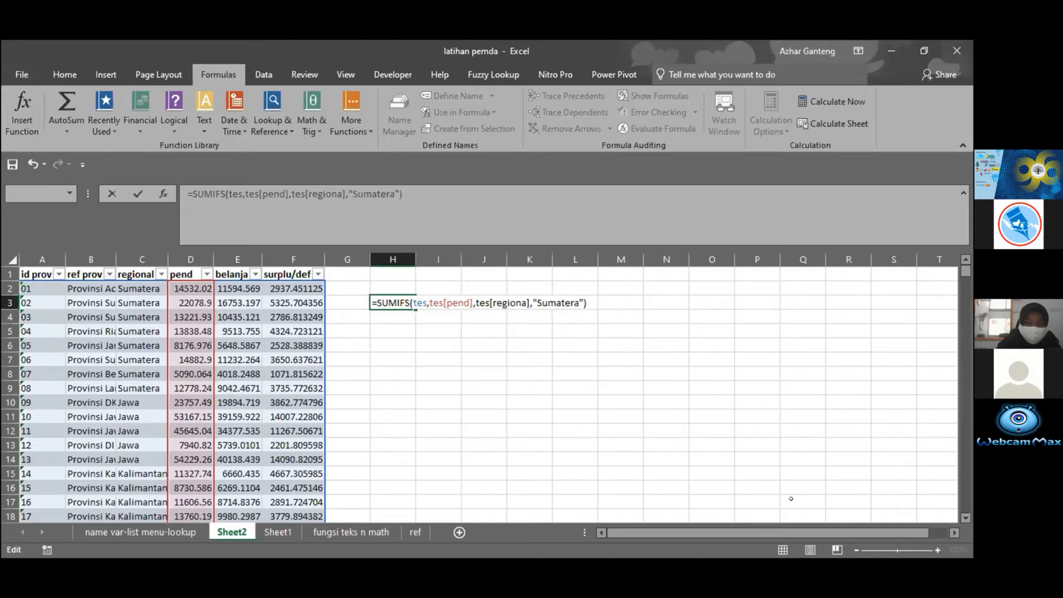
pyautogui.press('BackSpace')
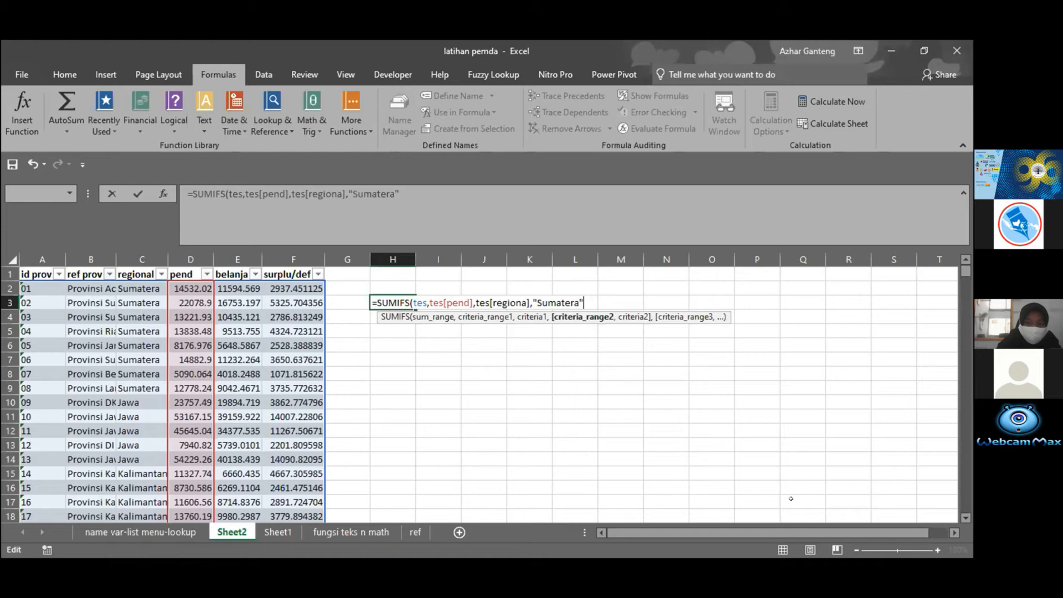
pyautogui.press('BackSpace')
# Step: Discard the pending formula edit and clear the contents of cell H3
pyautogui.press('Escape')
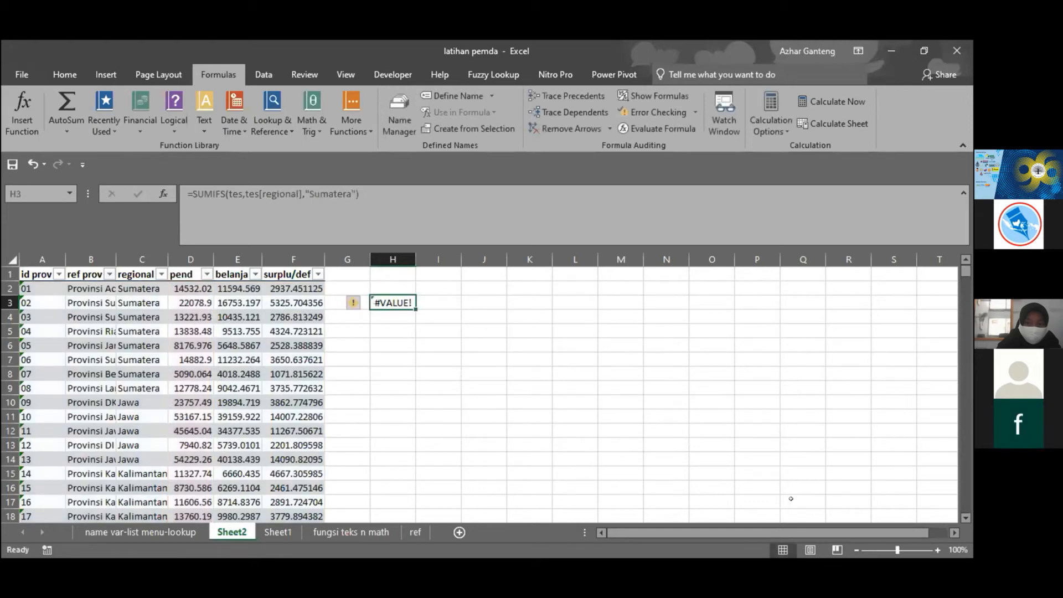
pyautogui.press('Delete')
pyautogui.write('=')
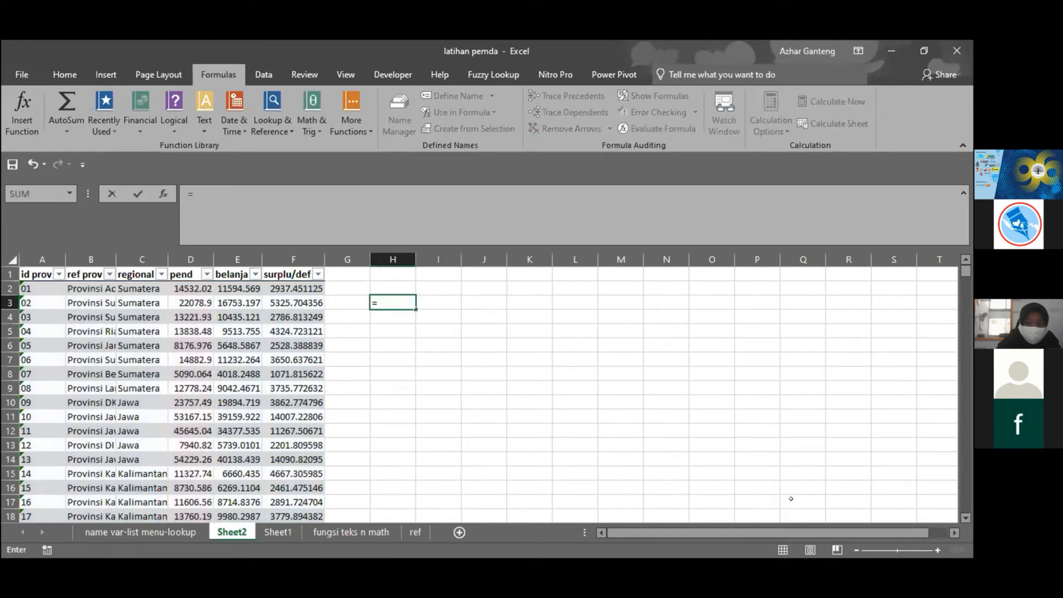
pyautogui.write('VLOOKUP(')
pyautogui.press('Escape')
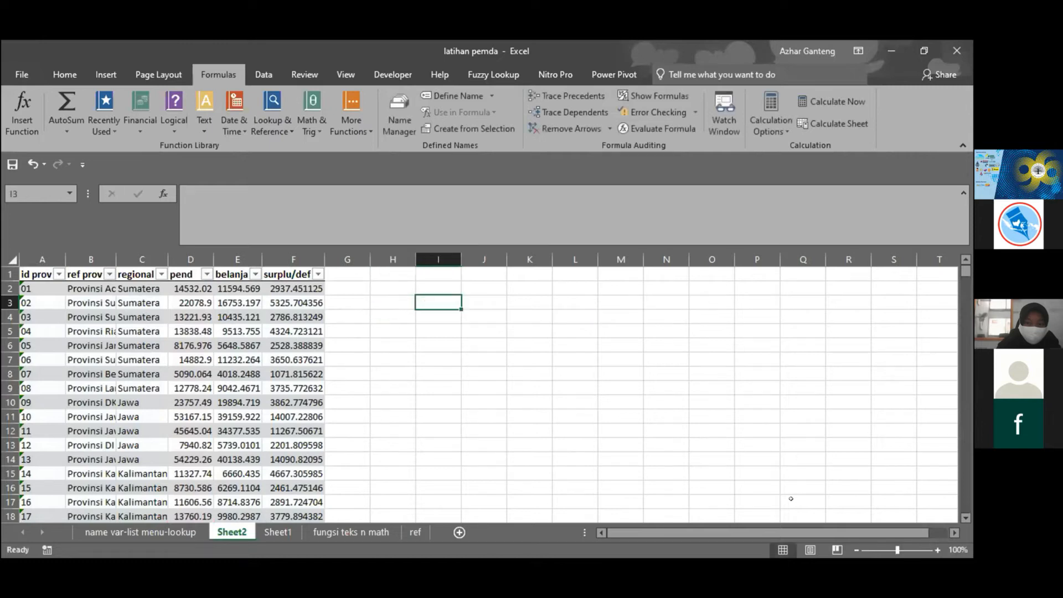
# Step: Start a SUMIF formula in cell H3 with tes[pend] as its range
pyautogui.write('=')
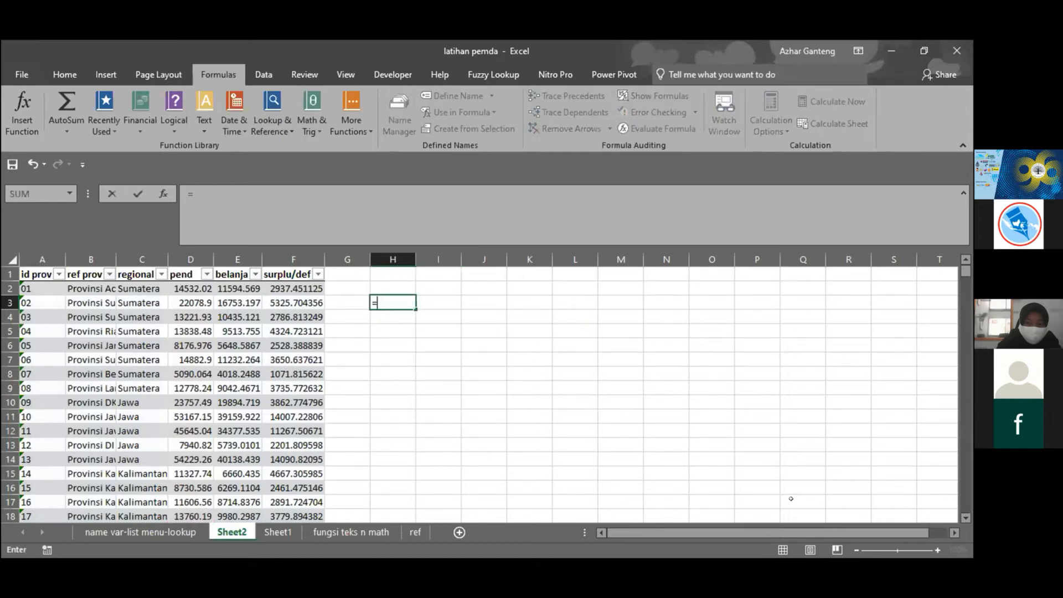
pyautogui.write('SUMIF(')
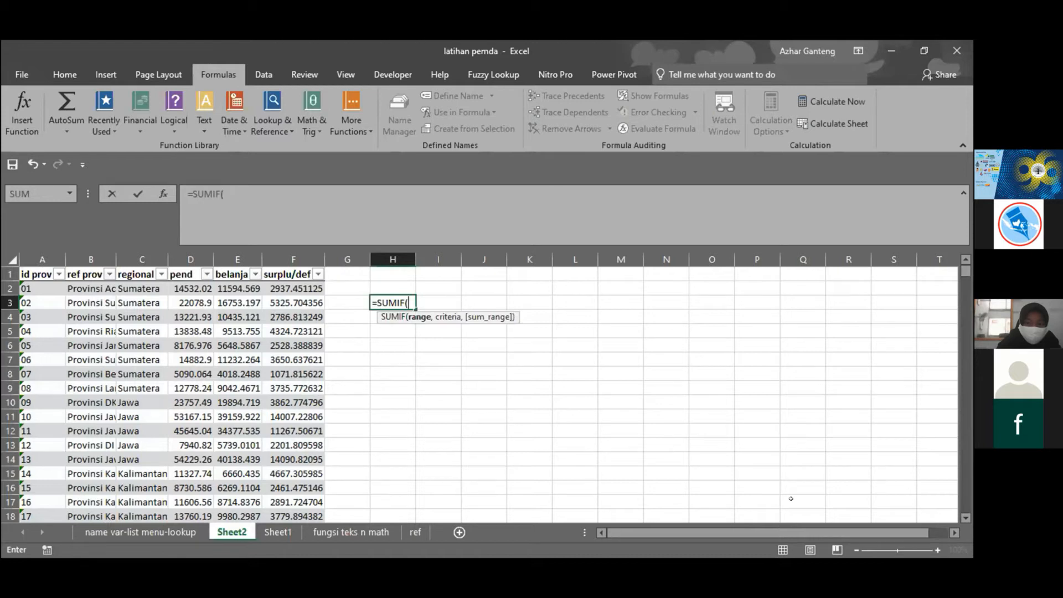
pyautogui.write('tes')
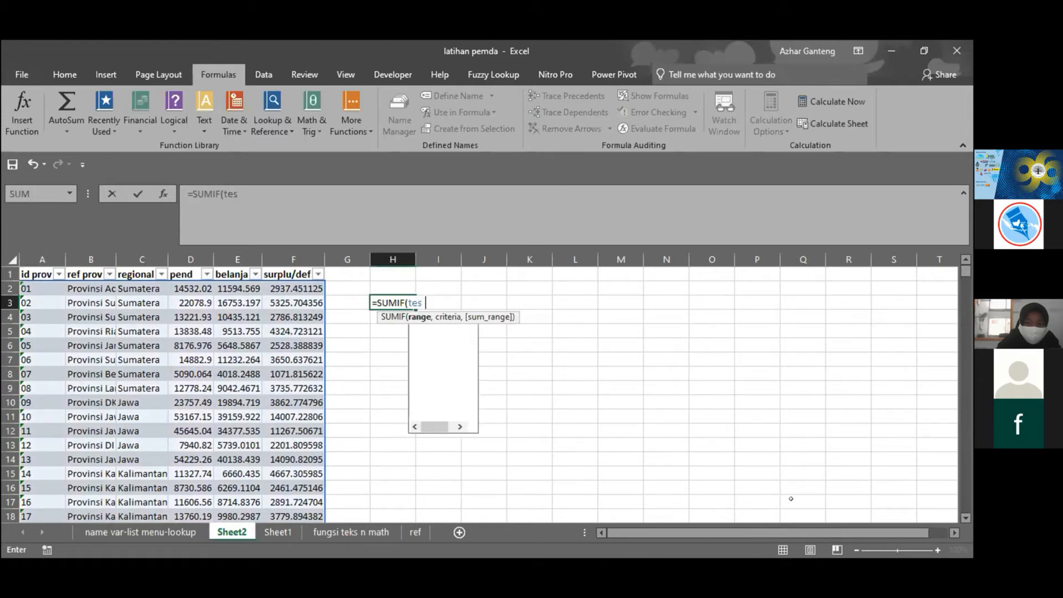
pyautogui.write('[p')
pyautogui.press('Tab')
pyautogui.write('],')
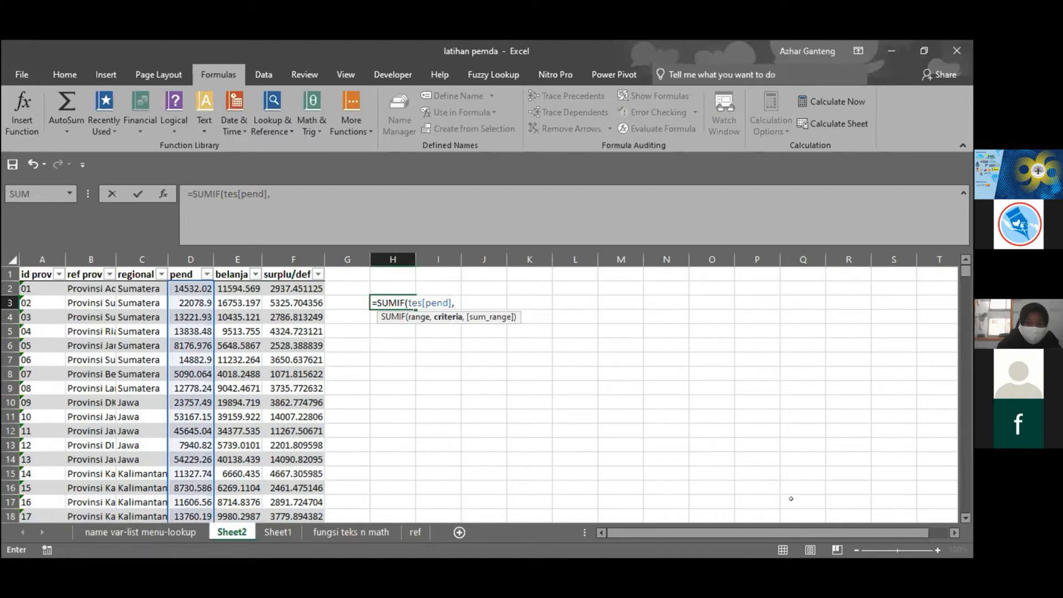
# Step: Add the tes[regional] column as the second argument of the SUMIF formula in cell H3
pyautogui.write('r')
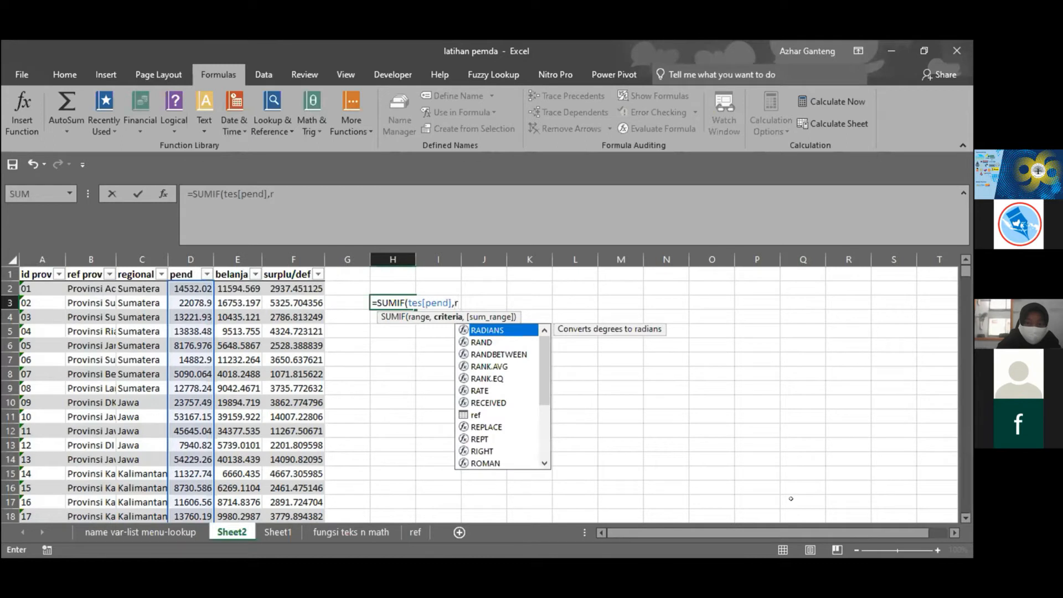
pyautogui.press('BackSpace')
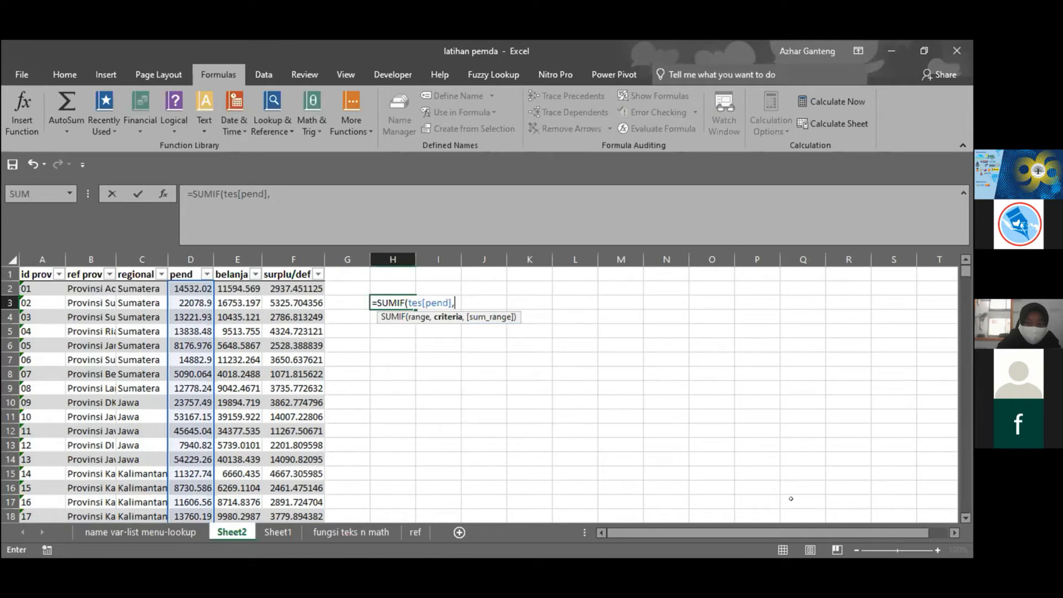
pyautogui.write('tes')
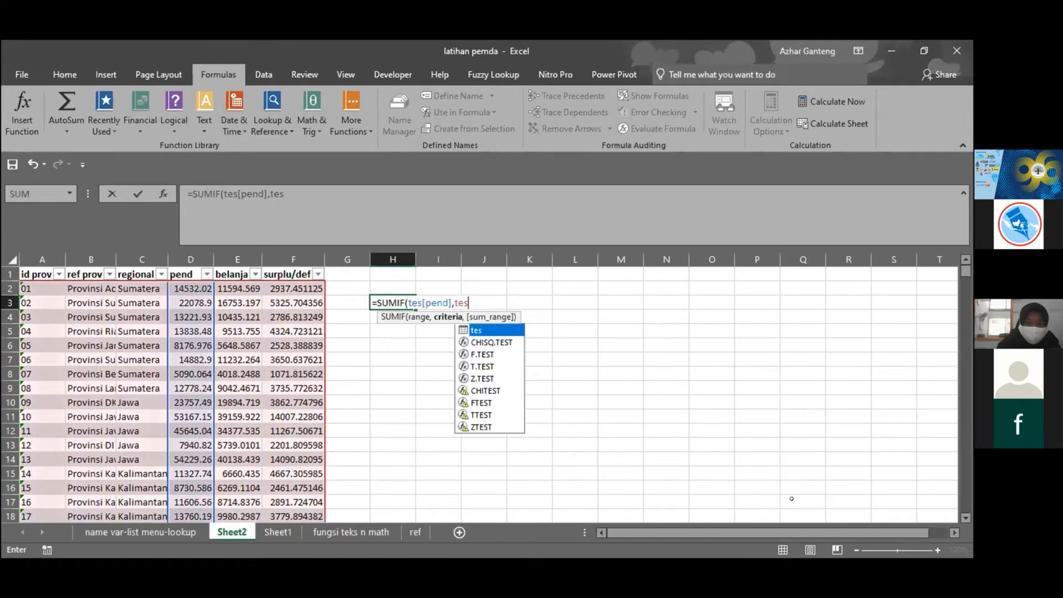
pyautogui.write('[re')
pyautogui.press('Tab')
pyautogui.write(']')
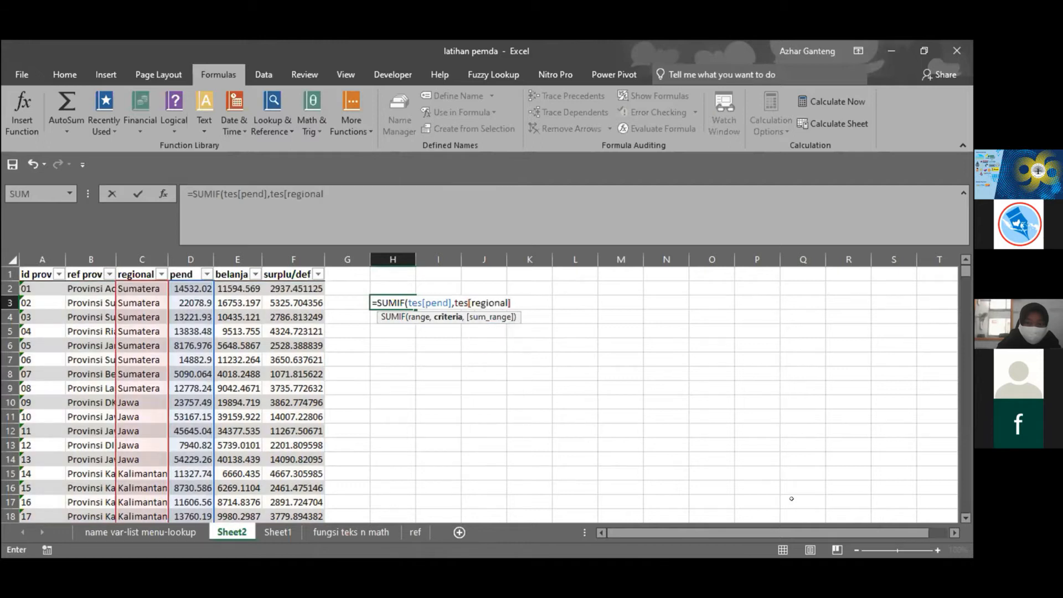
# Step: Delete the SUMIF formula's arguments in H3 and change the function to SUMIFS
pyautogui.write(',')
pyautogui.press('BackSpace')
pyautogui.press('BackSpace')
pyautogui.press('Left')
pyautogui.press('Left')
pyautogui.press('Left')
pyautogui.press('Left')
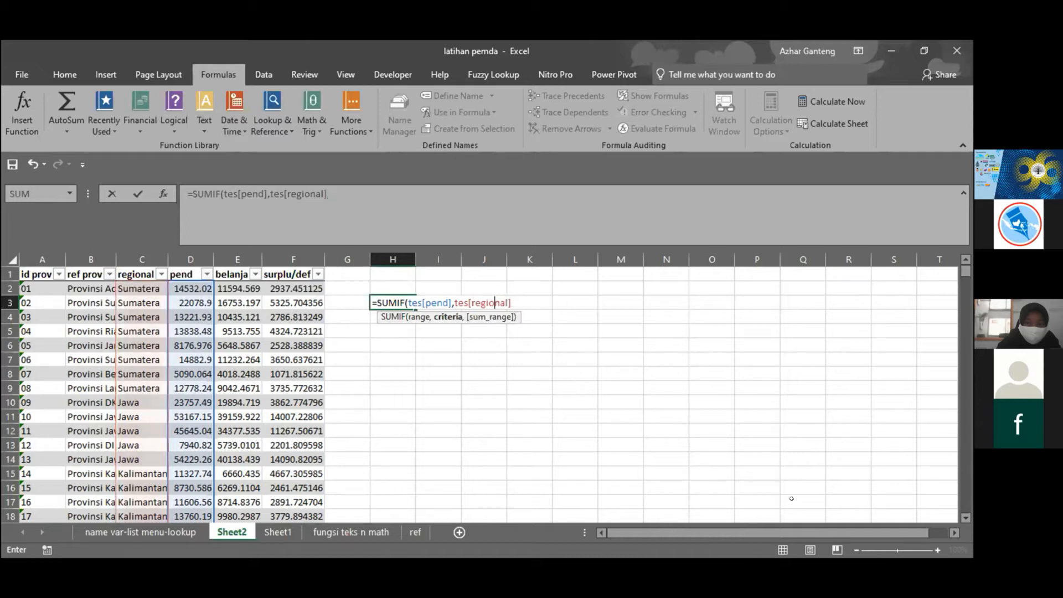
pyautogui.press('BackSpace')
pyautogui.press('BackSpace')
pyautogui.press('BackSpace')
pyautogui.press('BackSpace')
pyautogui.press('BackSpace')
pyautogui.press('BackSpace')
pyautogui.press('BackSpace')
pyautogui.press('BackSpace')
pyautogui.press('BackSpace')
pyautogui.press('BackSpace')
pyautogui.press('BackSpace')
pyautogui.press('BackSpace')
pyautogui.press('BackSpace')
pyautogui.press('BackSpace')
pyautogui.press('BackSpace')
pyautogui.press('BackSpace')
pyautogui.press('BackSpace')
pyautogui.press('BackSpace')
pyautogui.press('BackSpace')
pyautogui.press('BackSpace')
pyautogui.write('s')
pyautogui.press('Tab')
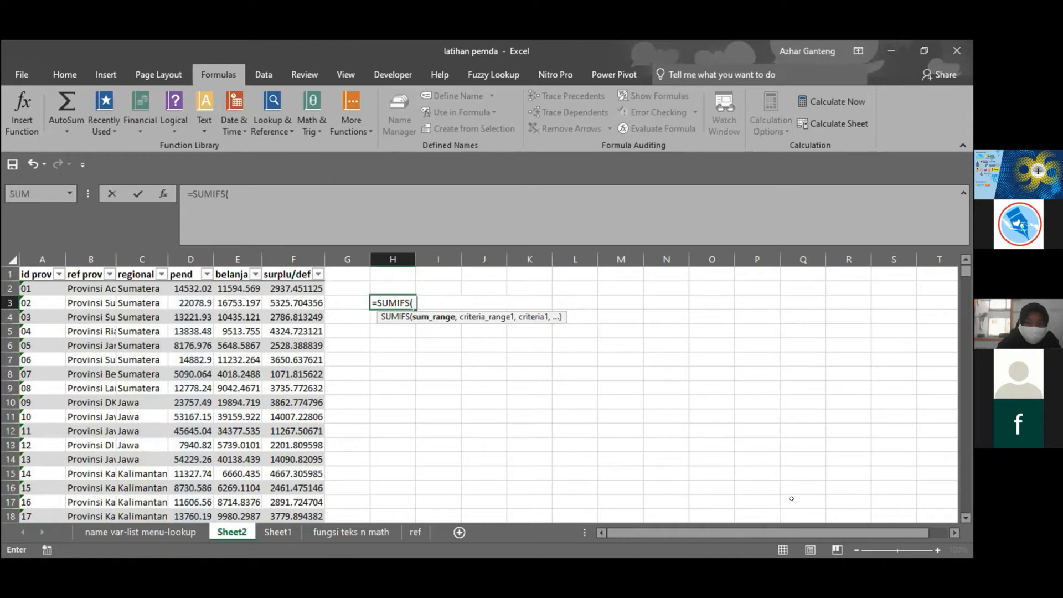
# Step: Enter tes[pend] as the sum range of the SUMIFS formula
pyautogui.write('tes[')
pyautogui.press('Down')
pyautogui.press('Down')
pyautogui.press('Down')
pyautogui.press('Down')
pyautogui.press('Tab')
pyautogui.write('],')
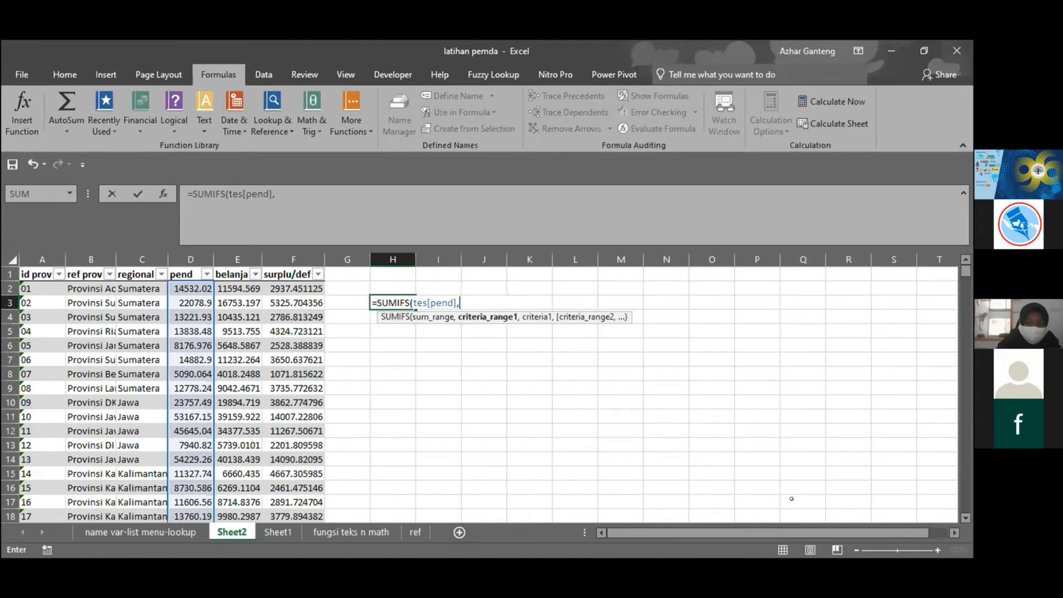
# Step: Complete the SUMIFS formula in H3 with criteria range tes[regional] and criterion "Sumatera", and enter it
pyautogui.press('BackSpace')
pyautogui.write(',')
pyautogui.press('BackSpace')
pyautogui.write('tes')
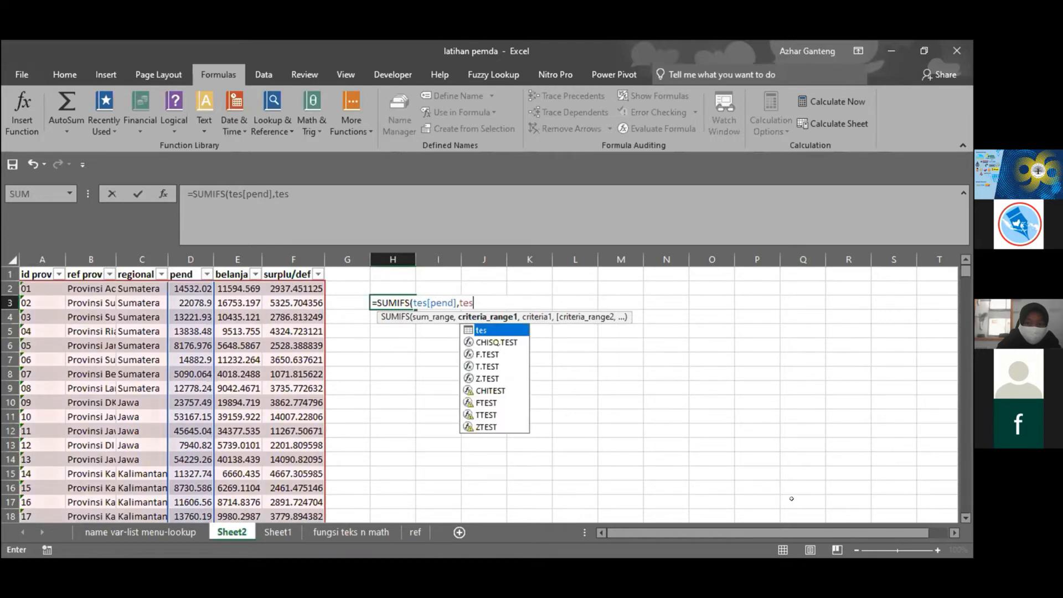
pyautogui.write('[regional],"Sumatera"')
pyautogui.press('Return')
pyautogui.press('Up')
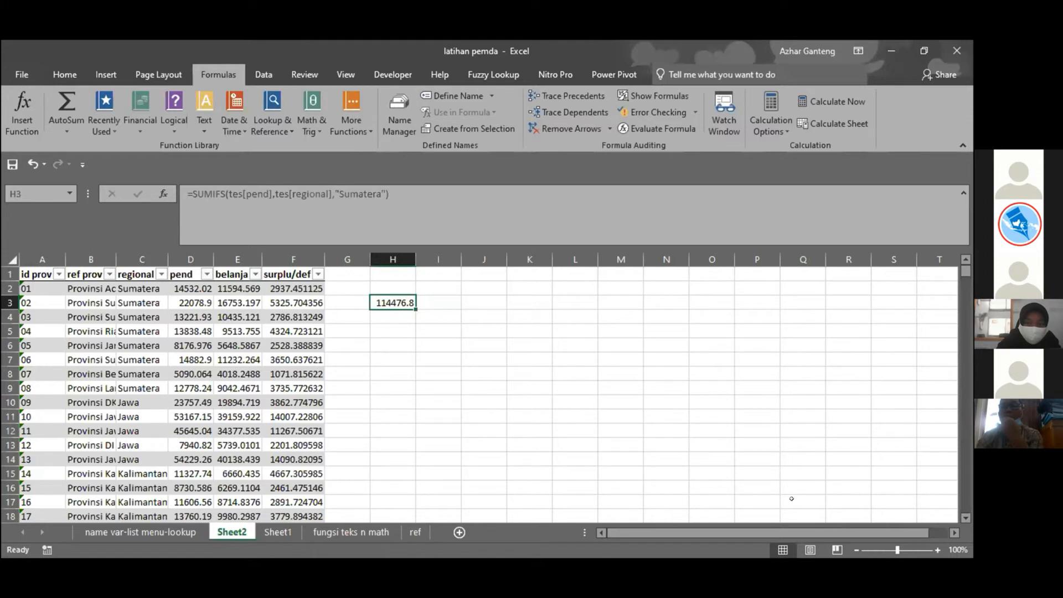
pyautogui.press('Right')
pyautogui.press('Down')
pyautogui.write('=')
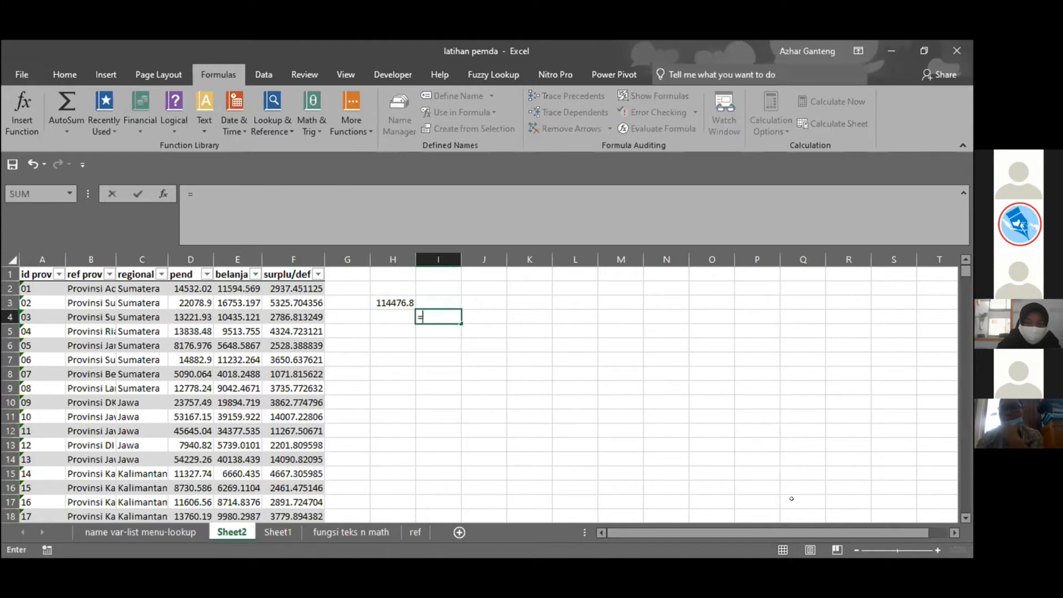
pyautogui.write('sumif')
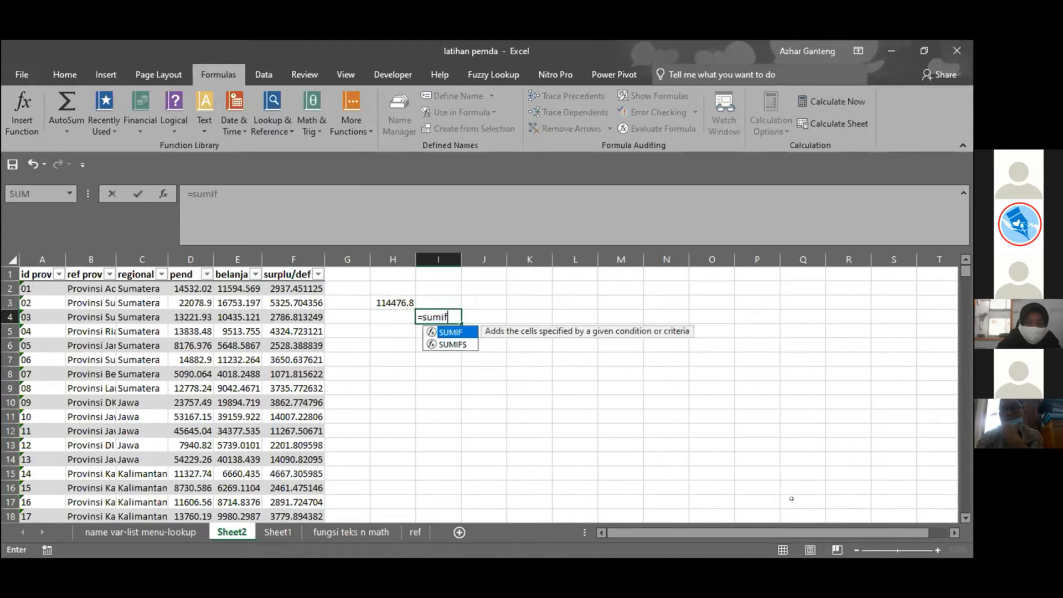
pyautogui.write('s')
pyautogui.press('Tab')
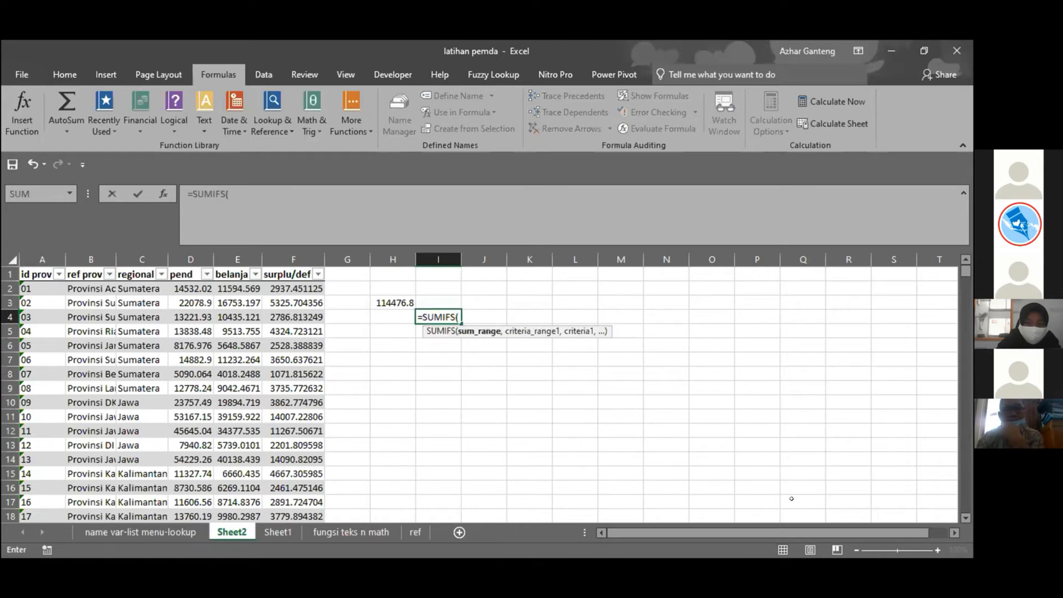
pyautogui.click(185, 284)
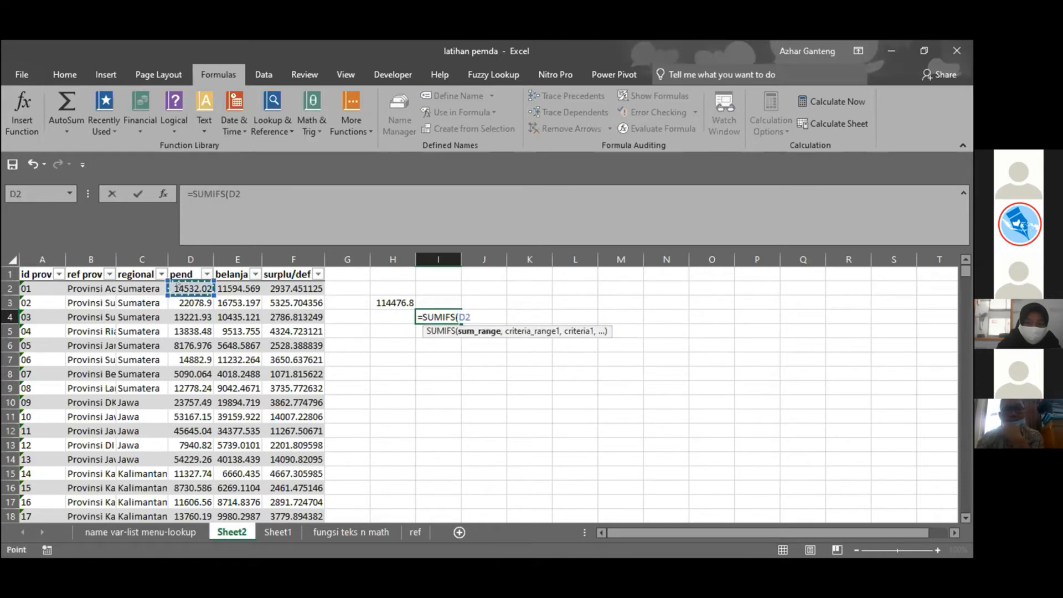
pyautogui.hotkey('ctrl', 'shift', 'Down')
pyautogui.write(',')
pyautogui.press('Up')
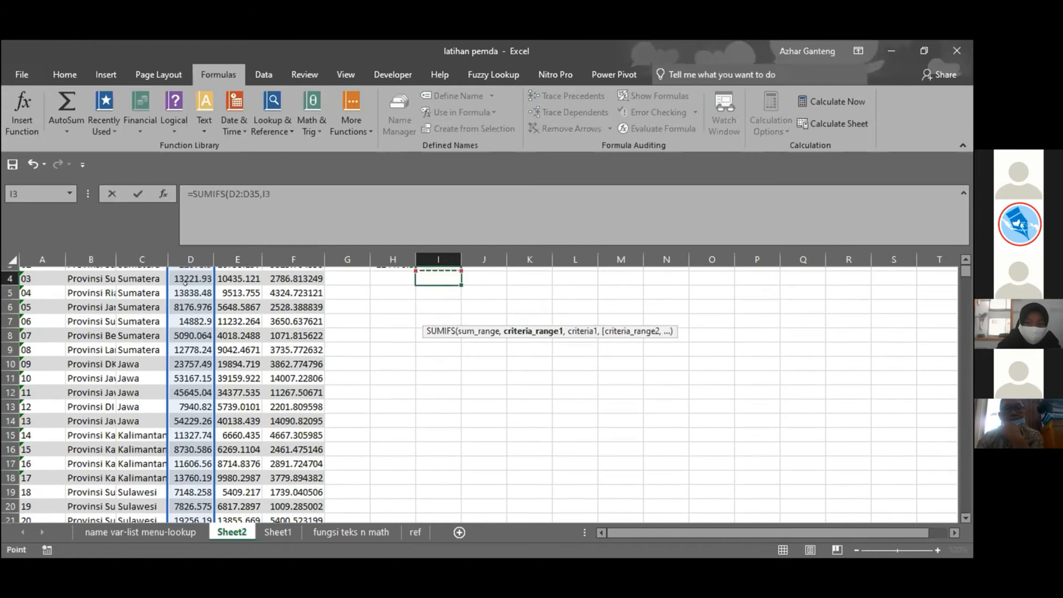
pyautogui.press('Down')
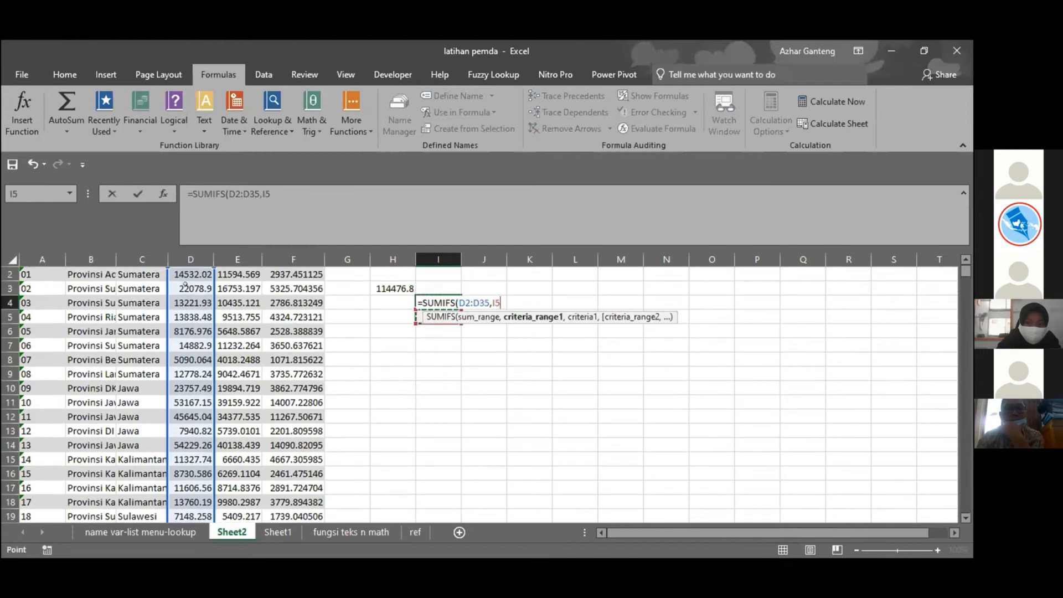
pyautogui.press('Escape')
pyautogui.press('Up')
pyautogui.press('Up')
pyautogui.press('Up')
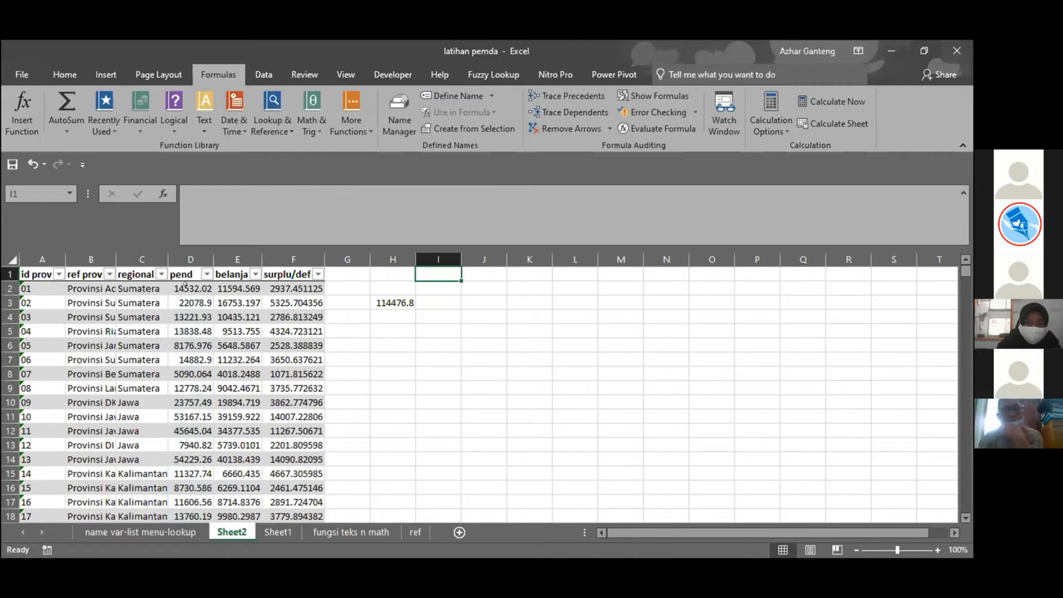
# Step: Copy the table's data rows from columns A to F, without headers, and paste them starting at cell J2
pyautogui.click(64, 74)
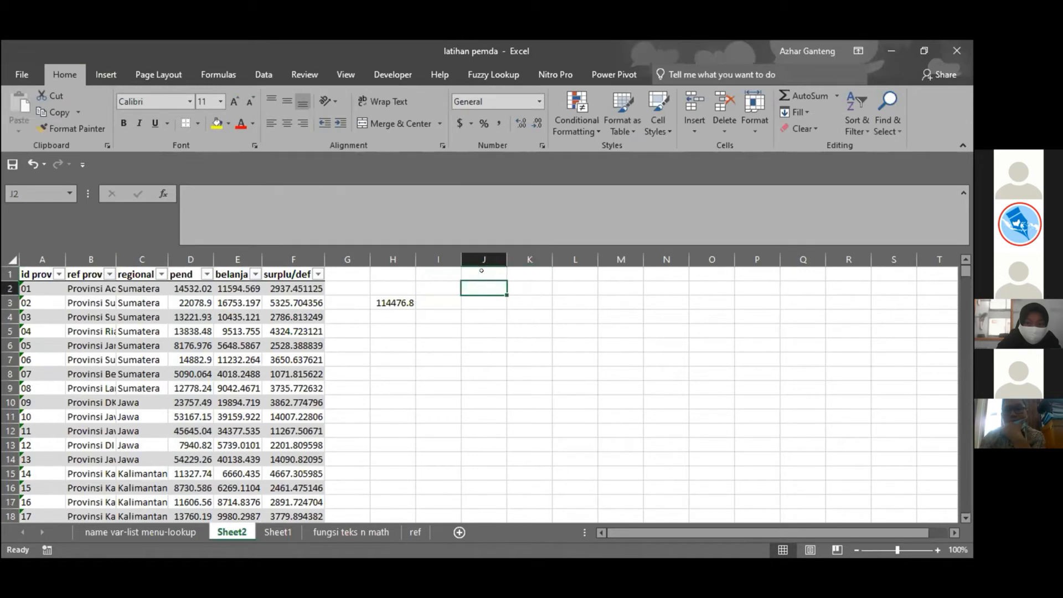
pyautogui.click(40, 281)
pyautogui.hotkey('shift', 'Right')
pyautogui.hotkey('shift', 'Right')
pyautogui.hotkey('shift', 'Right')
pyautogui.hotkey('shift', 'Right')
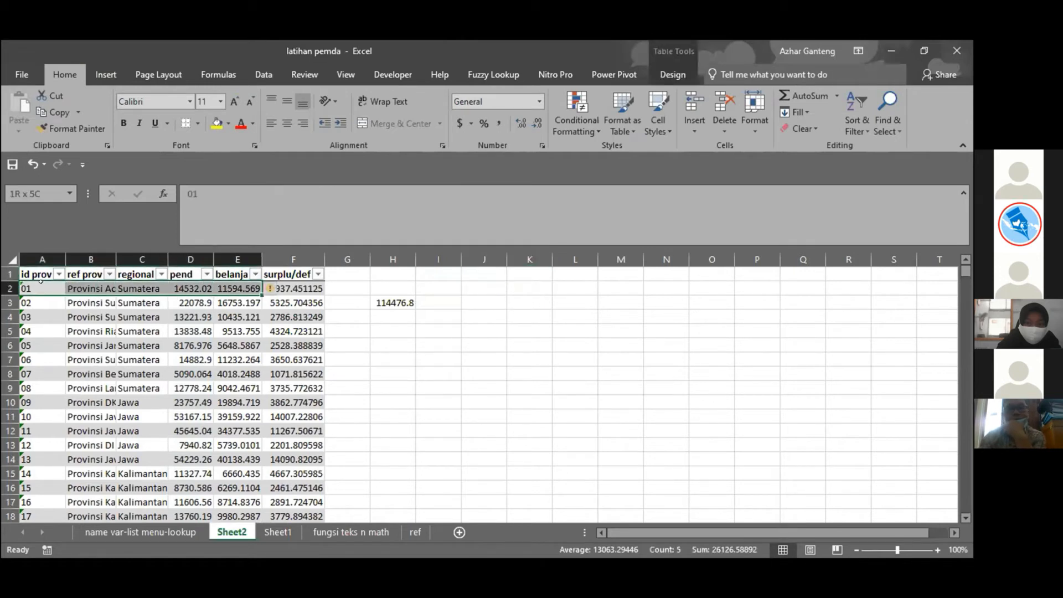
pyautogui.hotkey('shift', 'Right')
pyautogui.hotkey('ctrl', 'shift', 'Down')
pyautogui.hotkey('ctrl', 'c')
pyautogui.press('Right')
pyautogui.press('Right')
pyautogui.press('Right')
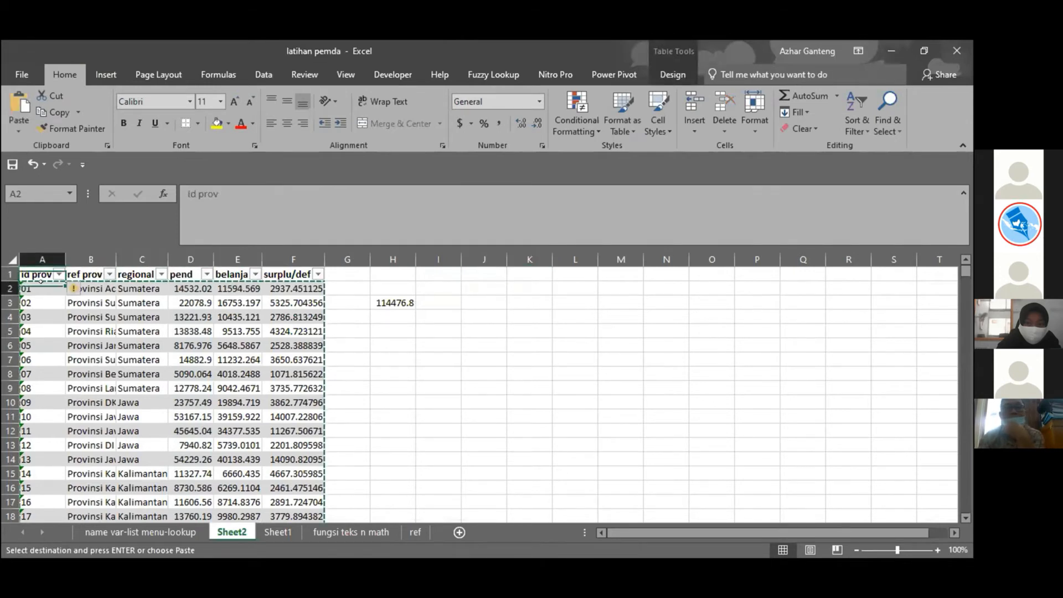
pyautogui.click(482, 282)
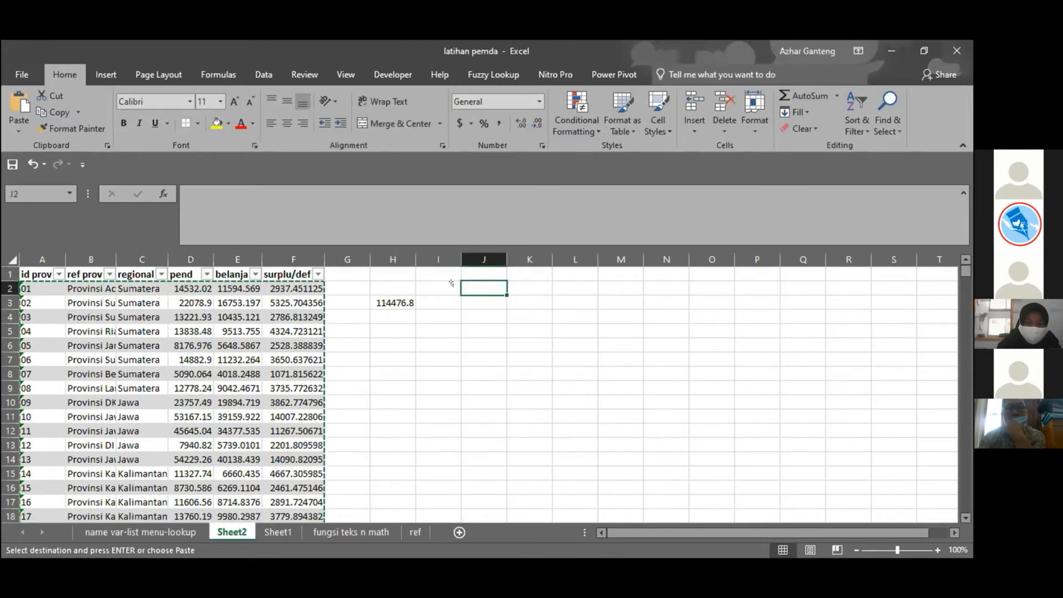
pyautogui.hotkey('ctrl', 'v')
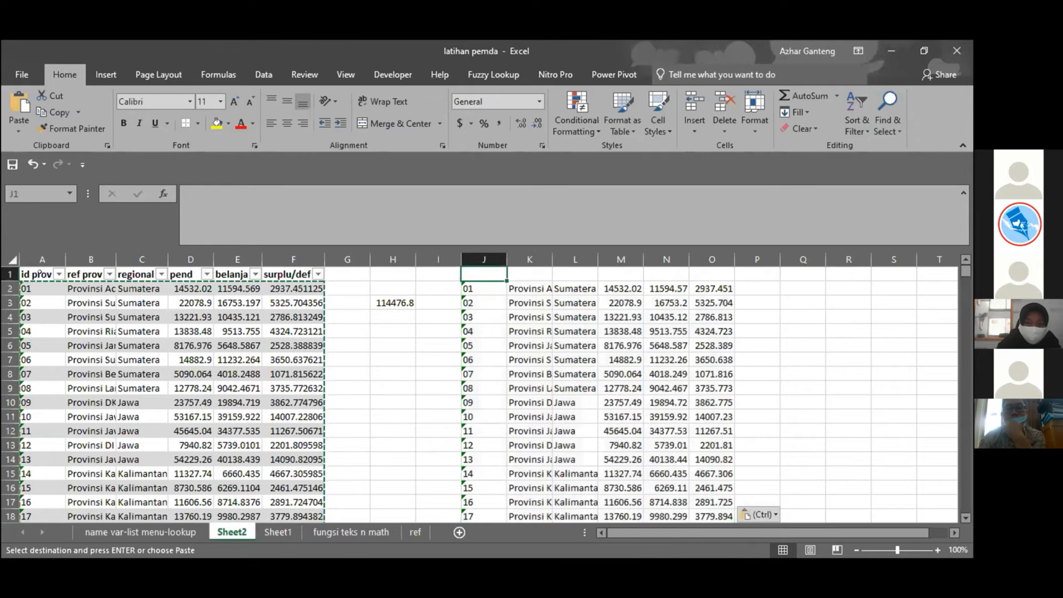
# Step: Copy the header row from id prov to surplu/def and paste it above the duplicated data, starting at J1
pyautogui.press('Left')
pyautogui.press('Left')
pyautogui.press('Left')
pyautogui.press('Left')
pyautogui.press('Up')
pyautogui.hotkey('ctrl', 'shift', 'Left')
pyautogui.hotkey('ctrl', 'c')
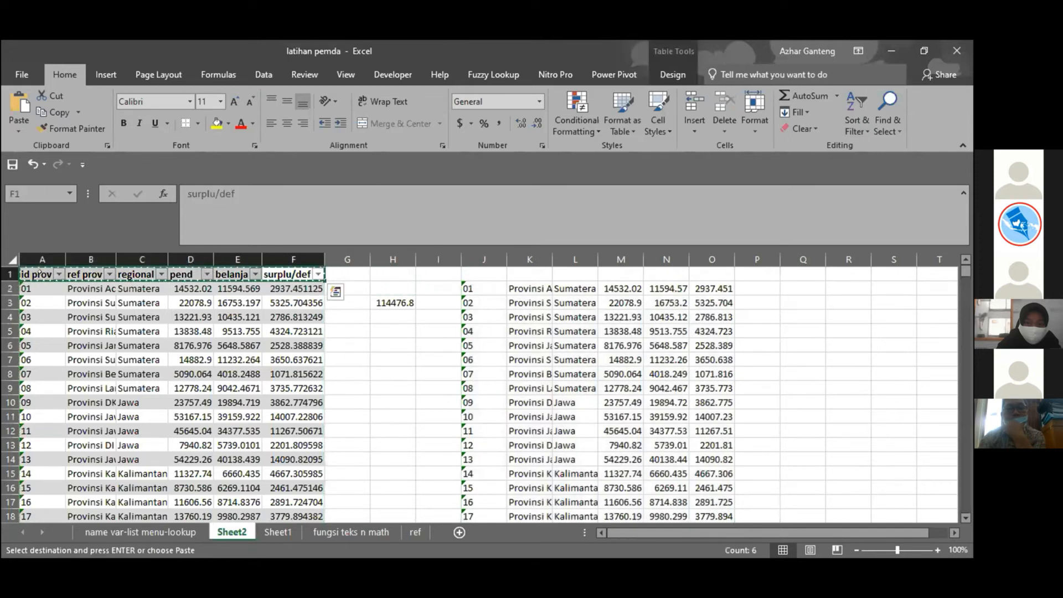
pyautogui.press('Right')
pyautogui.press('Right')
pyautogui.press('Right')
pyautogui.press('Right')
pyautogui.hotkey('ctrl', 'v')
pyautogui.press('Escape')
# Step: Format the range J1:O35 as a table with headers, using the light blue banded style
pyautogui.press('Down')
pyautogui.press('Up')
pyautogui.hotkey('shift', 'Right')
pyautogui.hotkey('shift', 'Right')
pyautogui.hotkey('shift', 'Right')
pyautogui.hotkey('shift', 'Right')
pyautogui.hotkey('shift', 'Right')
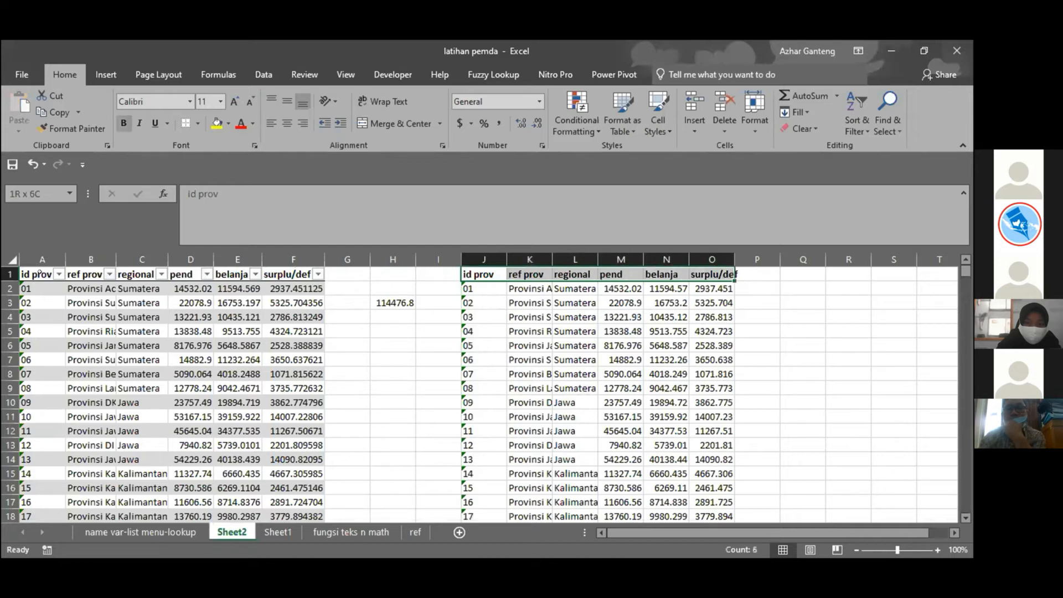
pyautogui.hotkey('ctrl', 'shift', 'Down')
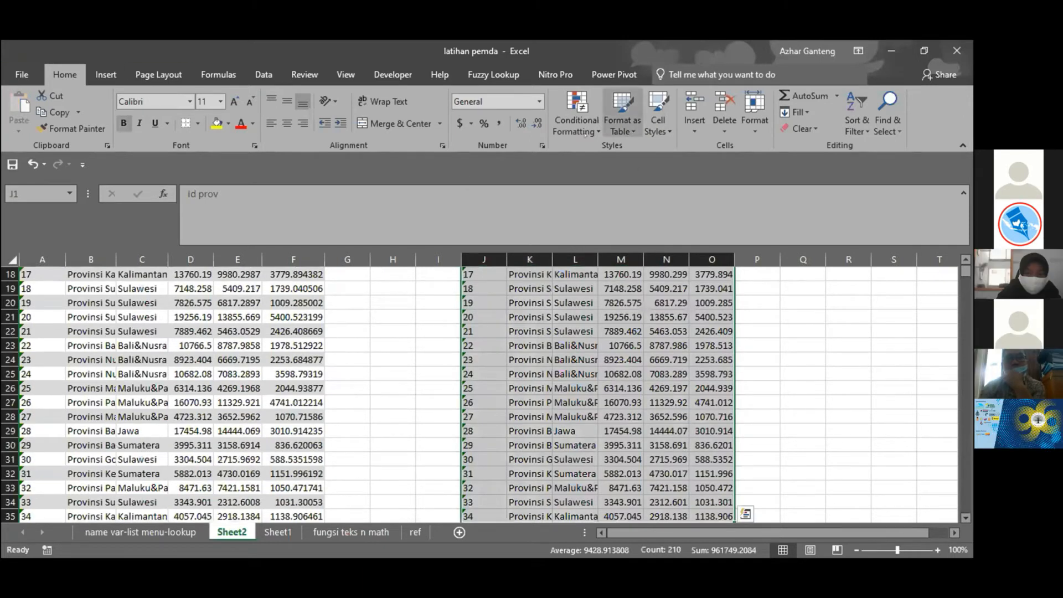
pyautogui.click(630, 133)
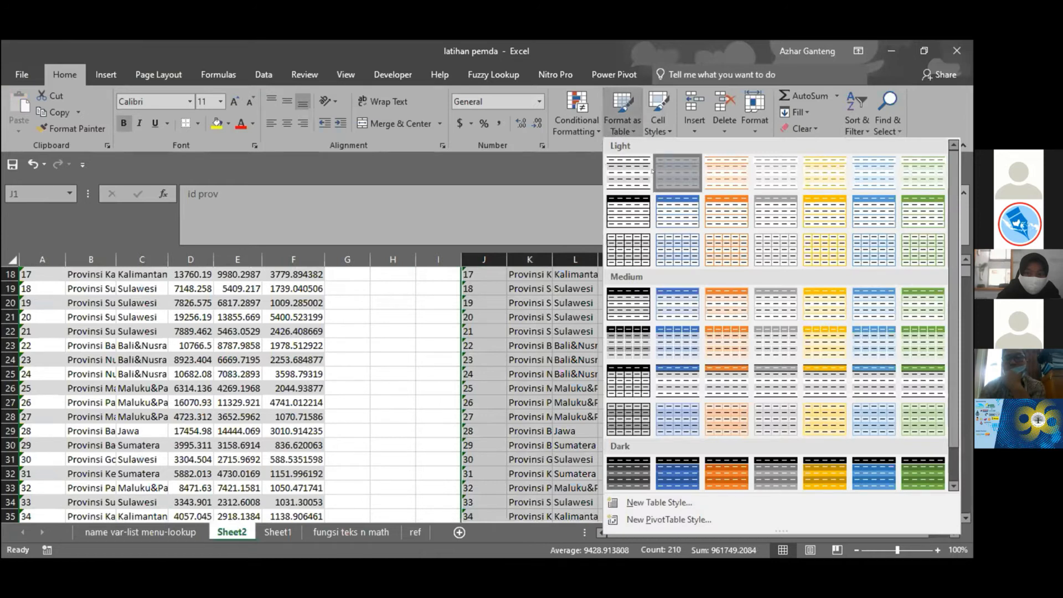
pyautogui.click(678, 173)
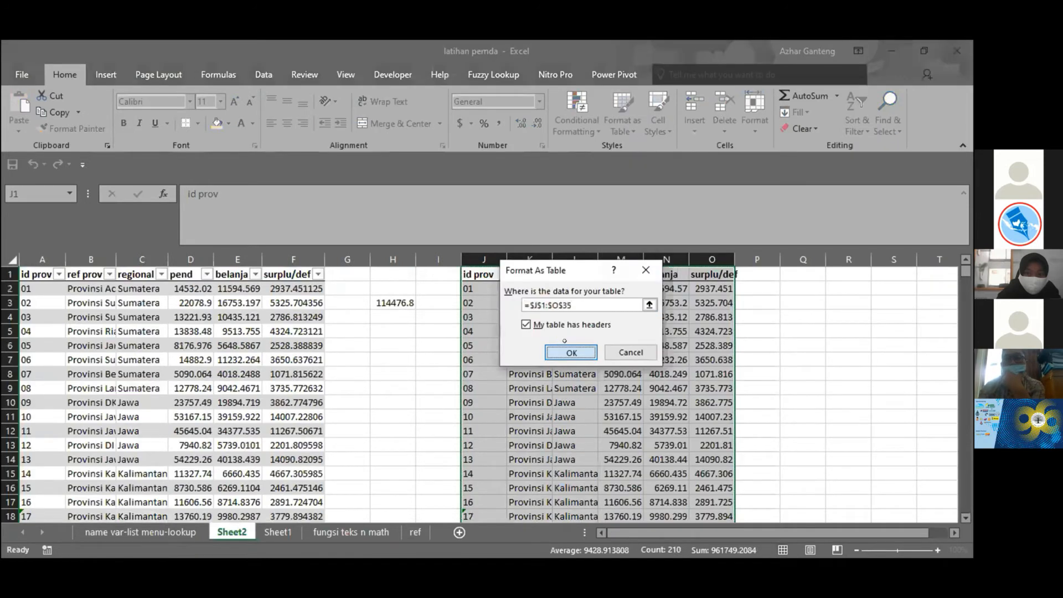
pyautogui.click(567, 351)
pyautogui.click(576, 399)
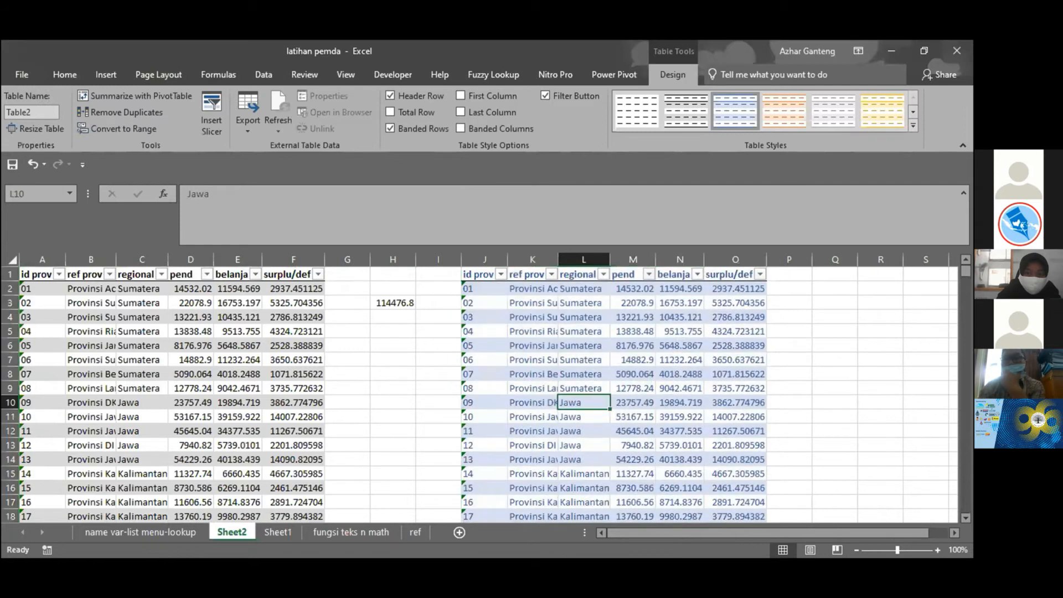
# Step: Try to rename Table2 as tes in the Name Manager
pyautogui.click(65, 74)
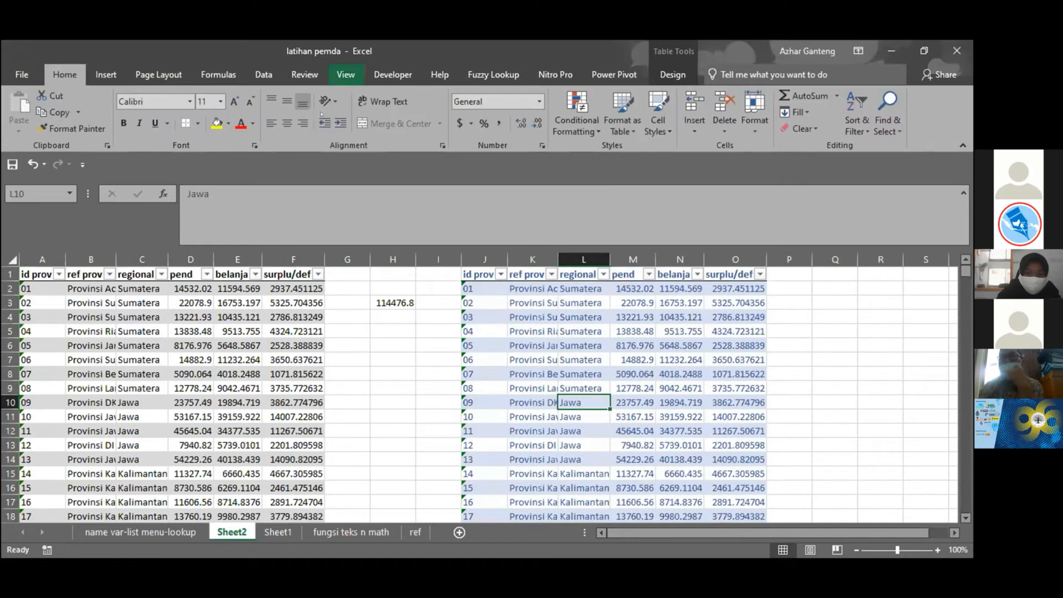
pyautogui.click(218, 74)
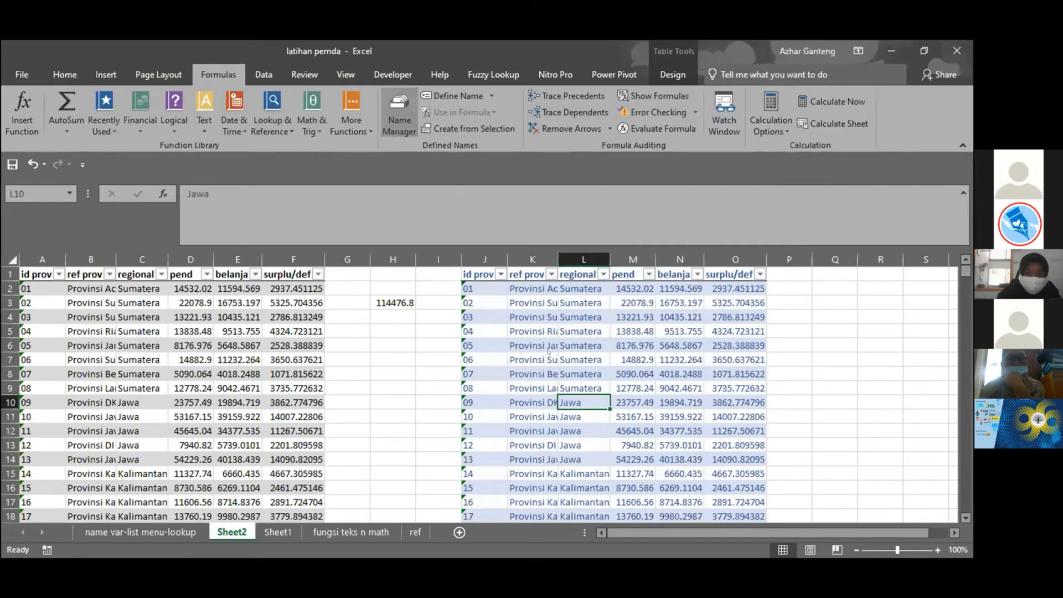
pyautogui.click(400, 117)
pyautogui.click(414, 242)
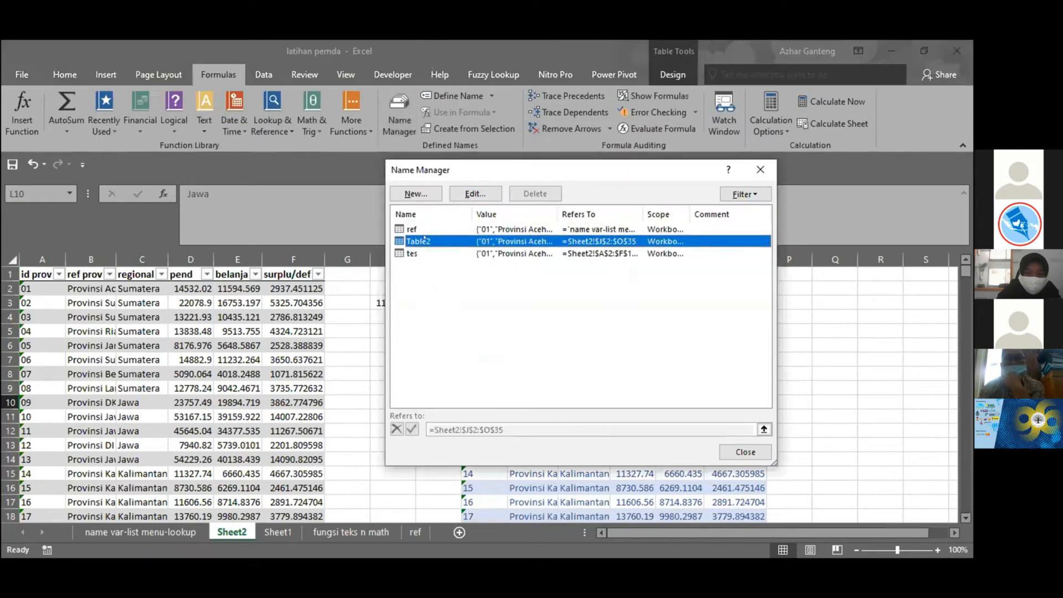
pyautogui.click(475, 194)
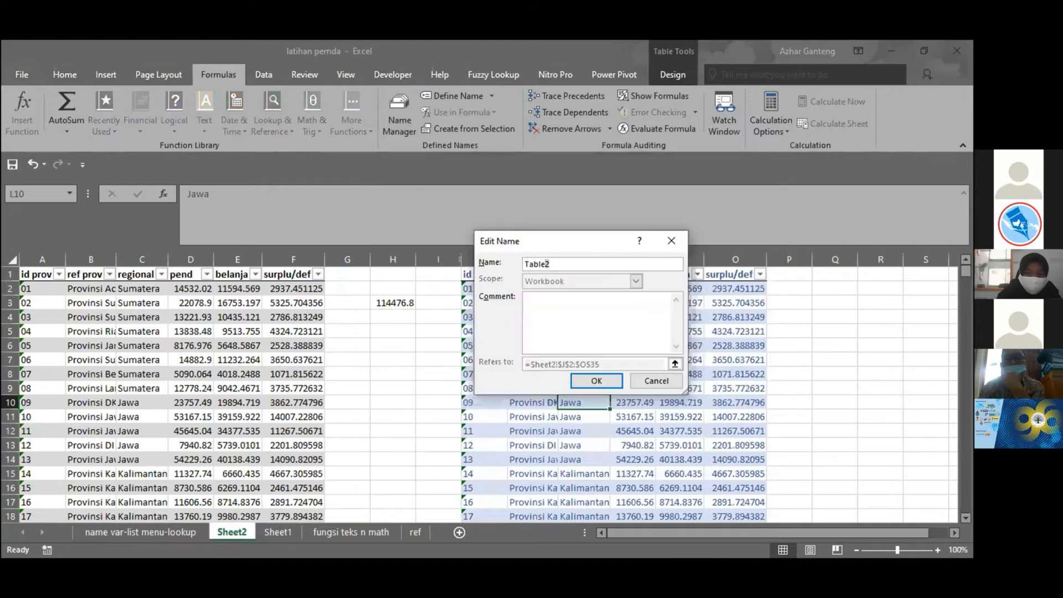
pyautogui.write('tes11')
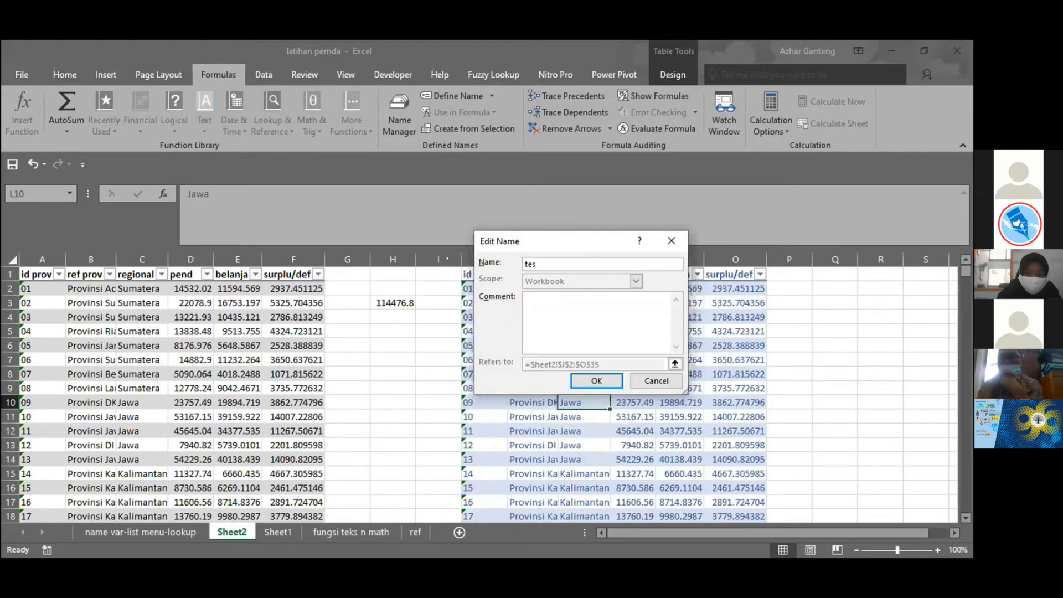
pyautogui.press('Return')
pyautogui.press('Return')
# Step: Try again to give Table2 the name tes, then close the Name Manager
pyautogui.write('tes3')
pyautogui.press('BackSpace')
pyautogui.press('BackSpace')
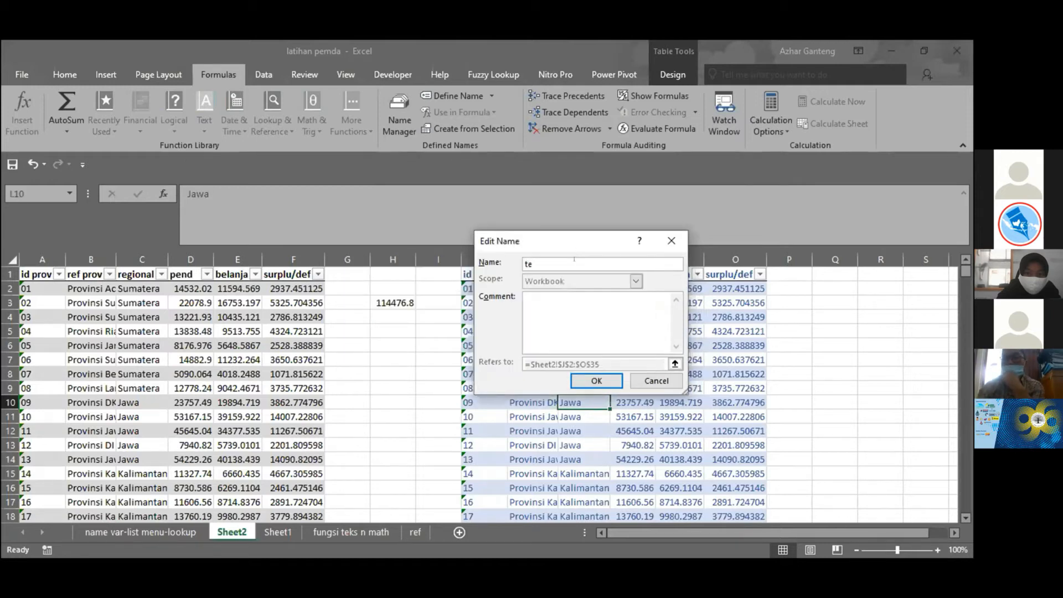
pyautogui.write('s')
pyautogui.press('Return')
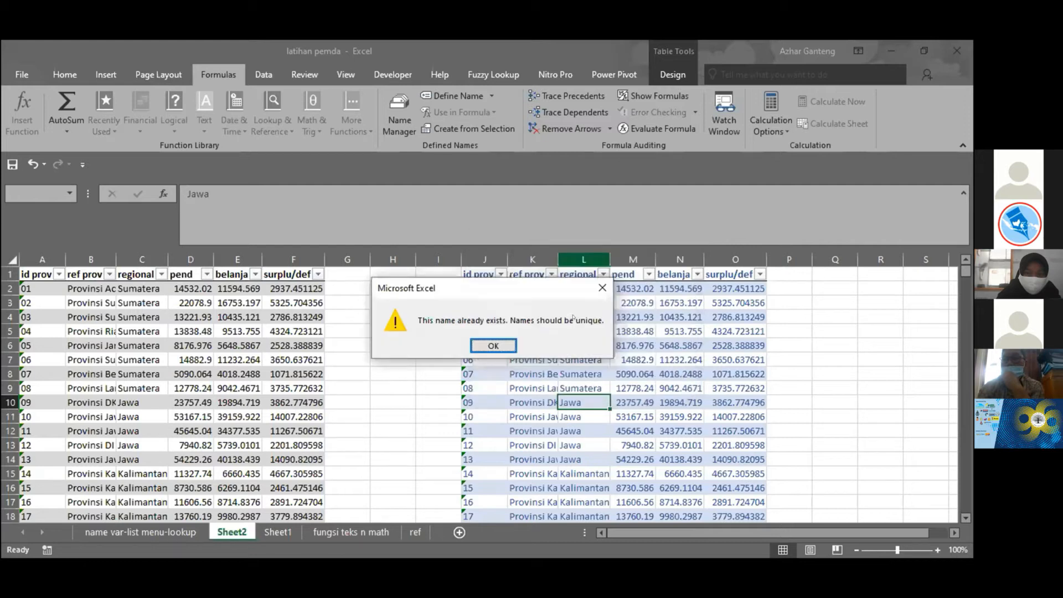
pyautogui.press('Return')
pyautogui.click(443, 229)
pyautogui.click(443, 241)
pyautogui.click(745, 452)
# Step: Try a SUMIFS formula in Q5 that references the columns of Table2
pyautogui.click(790, 331)
pyautogui.press('Right')
pyautogui.write('=t')
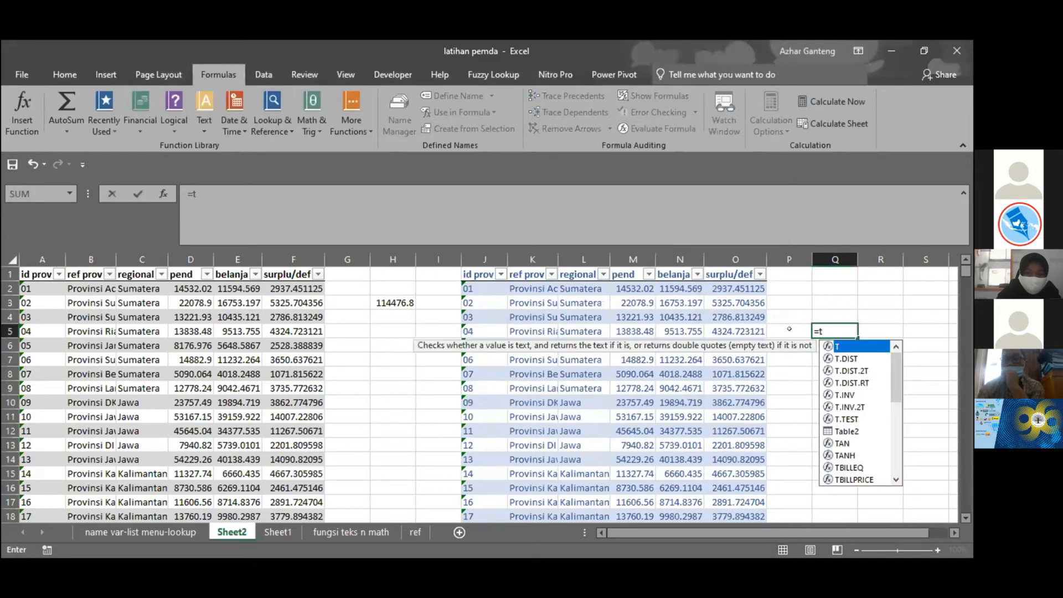
pyautogui.press('BackSpace')
pyautogui.write('SUMIFS(')
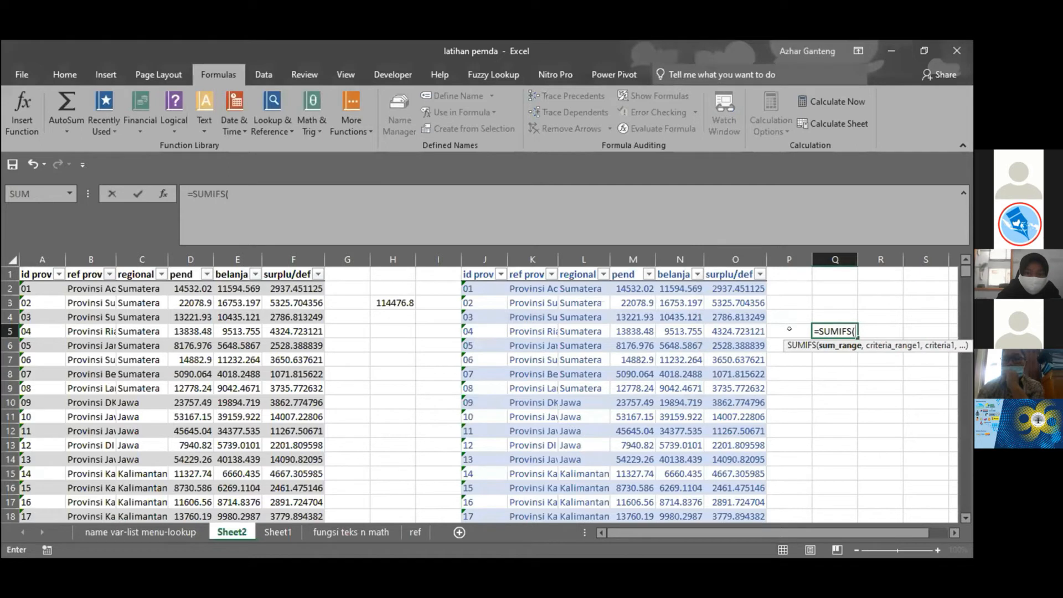
pyautogui.write('Table2')
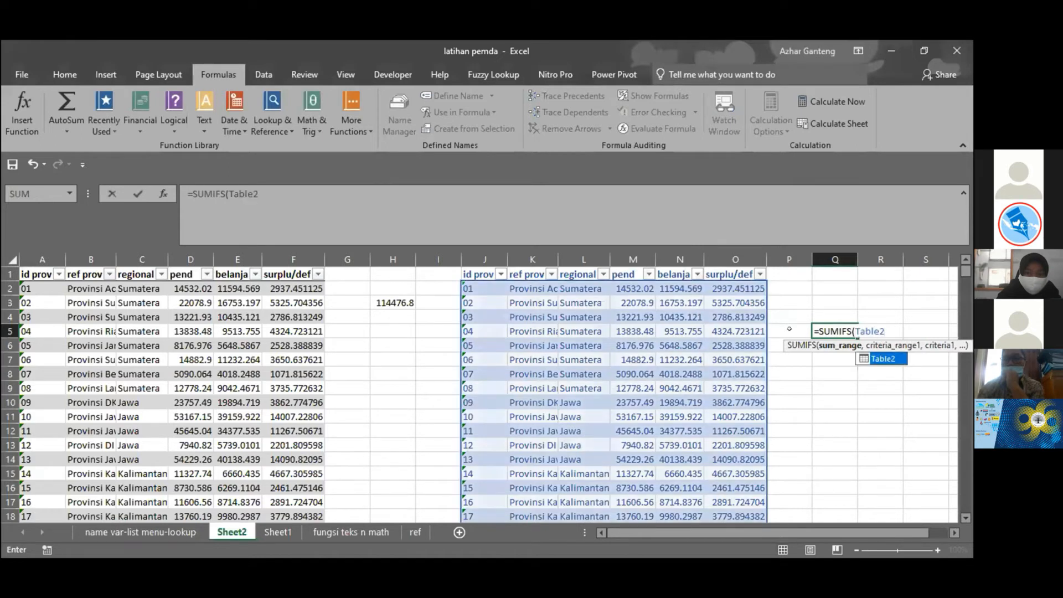
pyautogui.write('[')
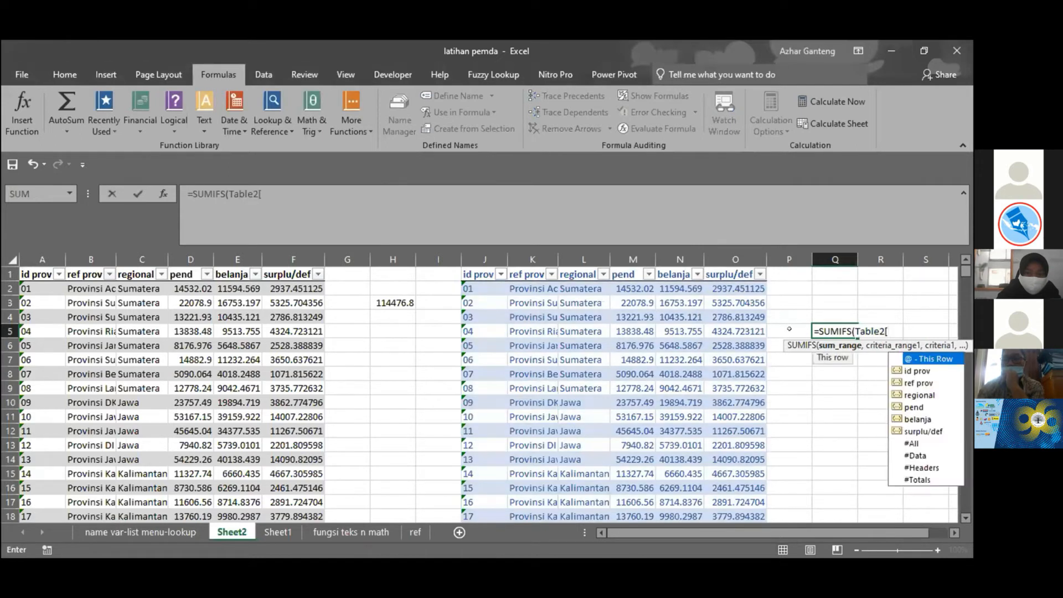
pyautogui.press('Escape')
# Step: Clear the Provinsi Lampung entry from G5 on the name var-list menu-lookup sheet
pyautogui.click(141, 532)
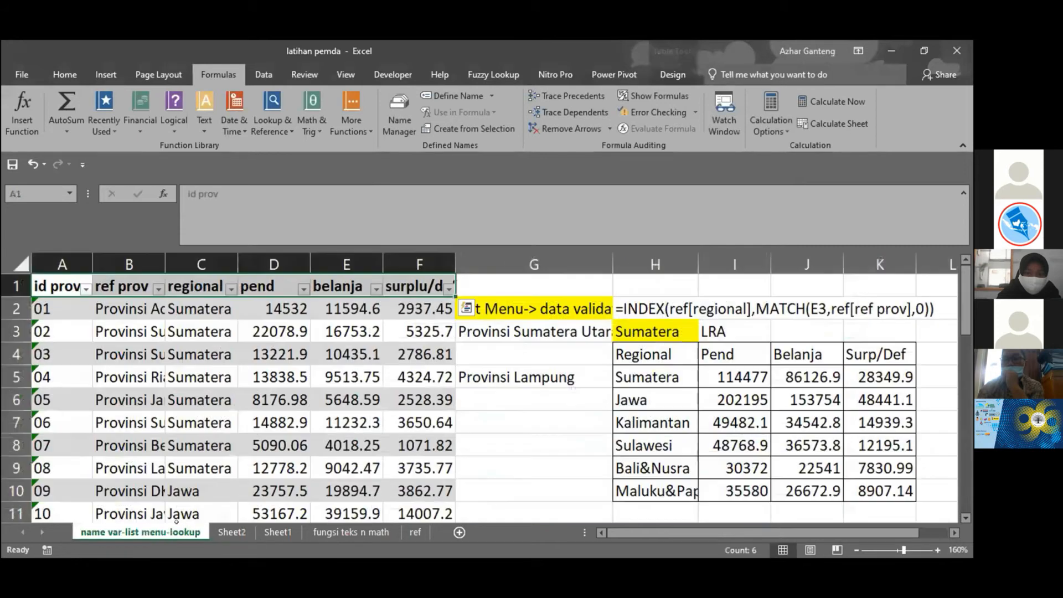
pyautogui.click(33, 306)
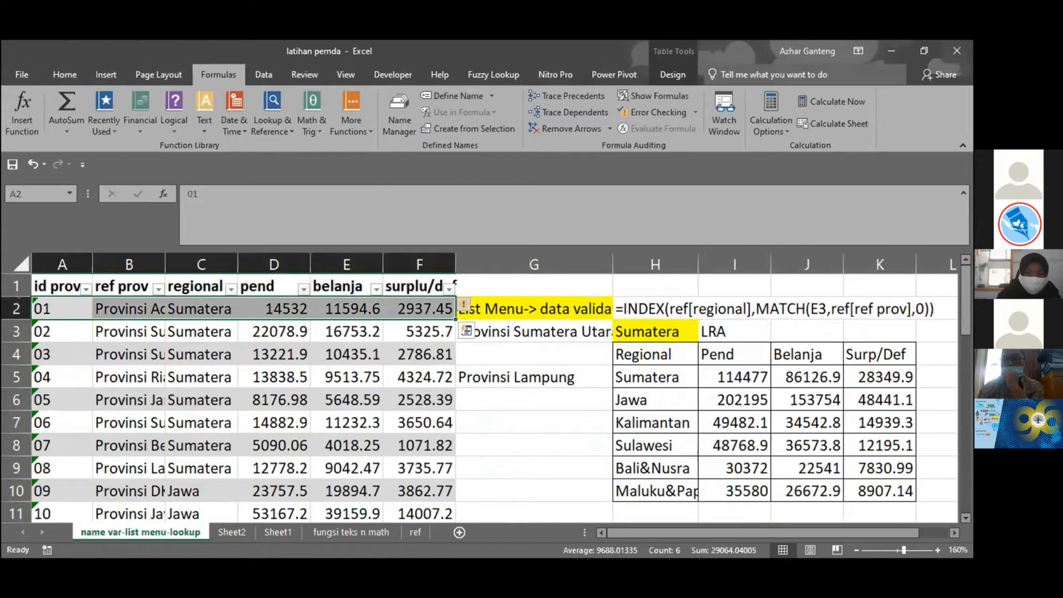
pyautogui.press('Up')
pyautogui.hotkey('shift', 'space')
pyautogui.press('Down')
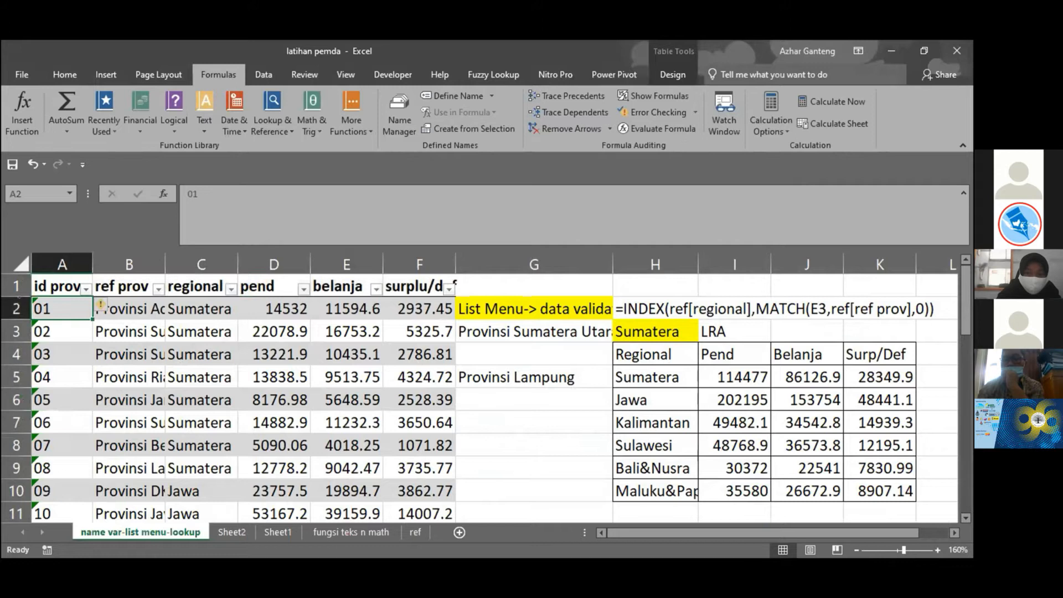
pyautogui.press('Right')
pyautogui.press('Right')
pyautogui.press('Right')
pyautogui.press('Right')
pyautogui.press('Right')
pyautogui.press('Right')
pyautogui.press('Down')
pyautogui.press('Down')
pyautogui.press('Down')
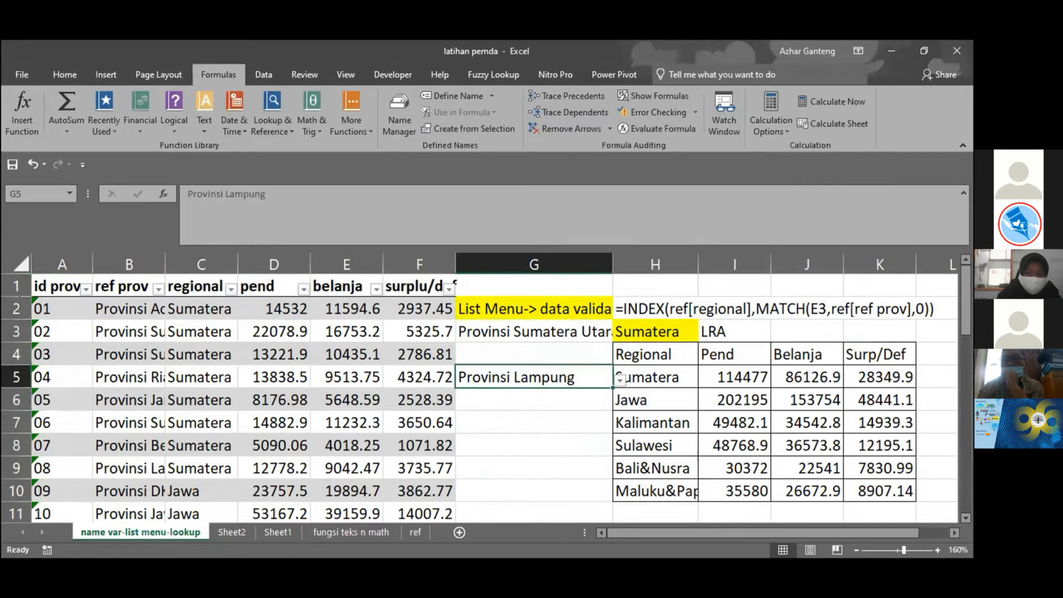
pyautogui.press('Down')
pyautogui.press('Down')
pyautogui.press('Up')
pyautogui.press('Up')
pyautogui.press('Delete')
pyautogui.press('Right')
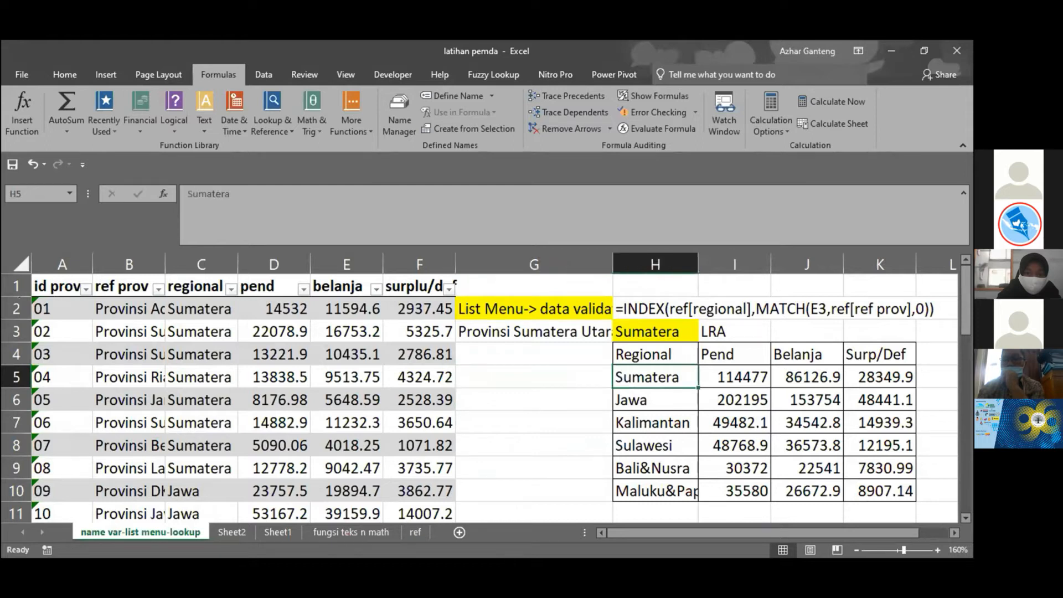
pyautogui.press('Up')
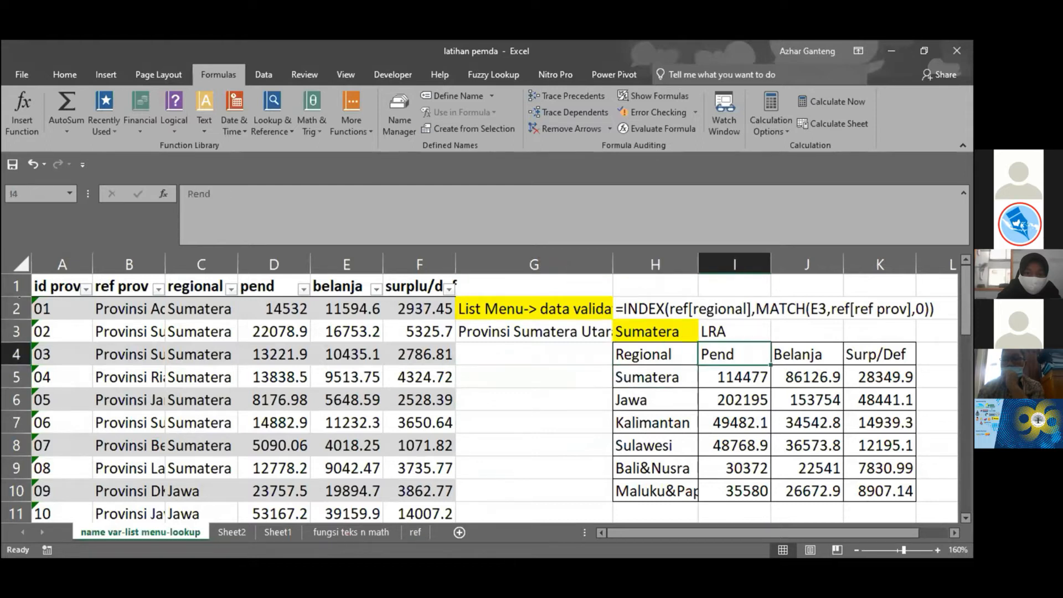
pyautogui.press('Right')
pyautogui.press('Right')
pyautogui.press('Right')
pyautogui.press('Right')
pyautogui.press('Left')
pyautogui.press('Left')
pyautogui.press('Left')
pyautogui.press('Left')
pyautogui.press('Left')
pyautogui.press('Left')
pyautogui.press('Left')
pyautogui.press('Left')
pyautogui.press('Left')
pyautogui.press('Left')
pyautogui.press('Left')
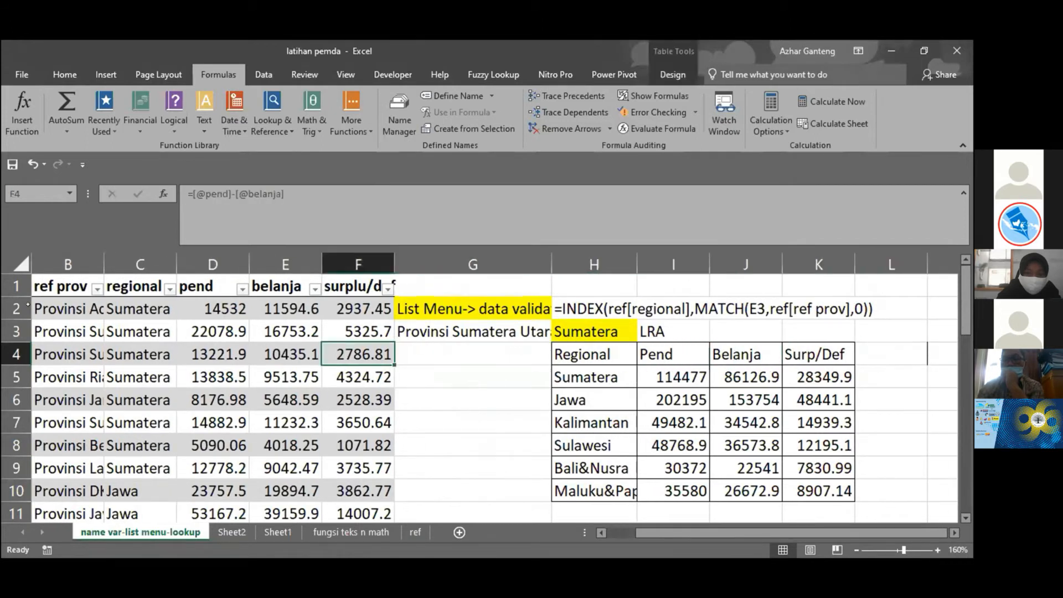
pyautogui.press('Right')
pyautogui.press('Right')
pyautogui.press('Right')
pyautogui.press('Right')
pyautogui.press('Right')
pyautogui.press('Right')
pyautogui.press('Right')
pyautogui.press('Right')
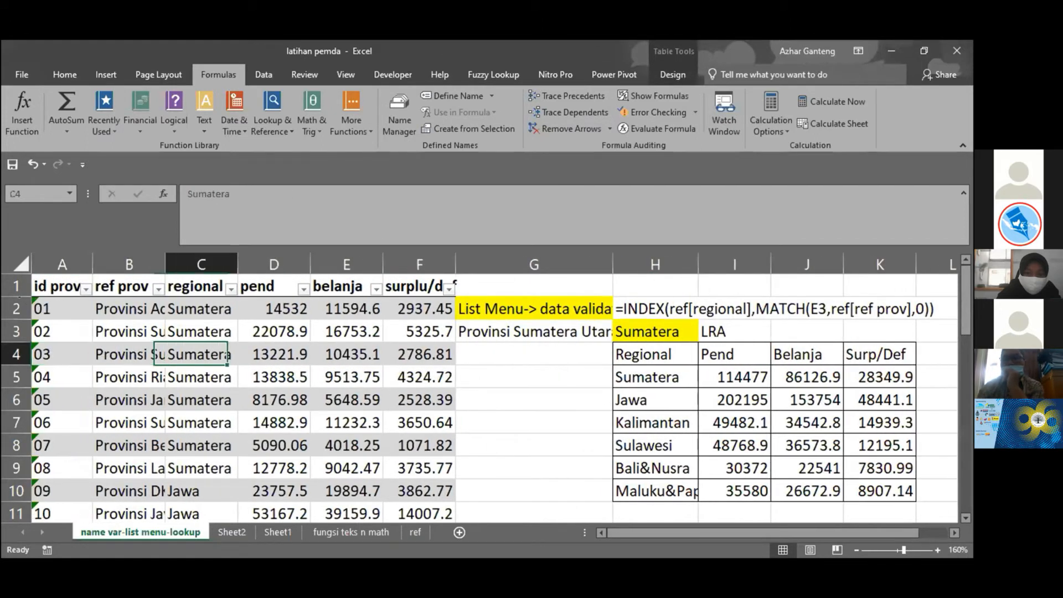
# Step: Examine the SUMIFS formula behind Sumatera's Pend total in I5 and the table columns it references
pyautogui.press('Down')
pyautogui.press('Down')
pyautogui.press('Up')
pyautogui.press('Down')
pyautogui.press('Down')
pyautogui.press('Up')
pyautogui.press('Up')
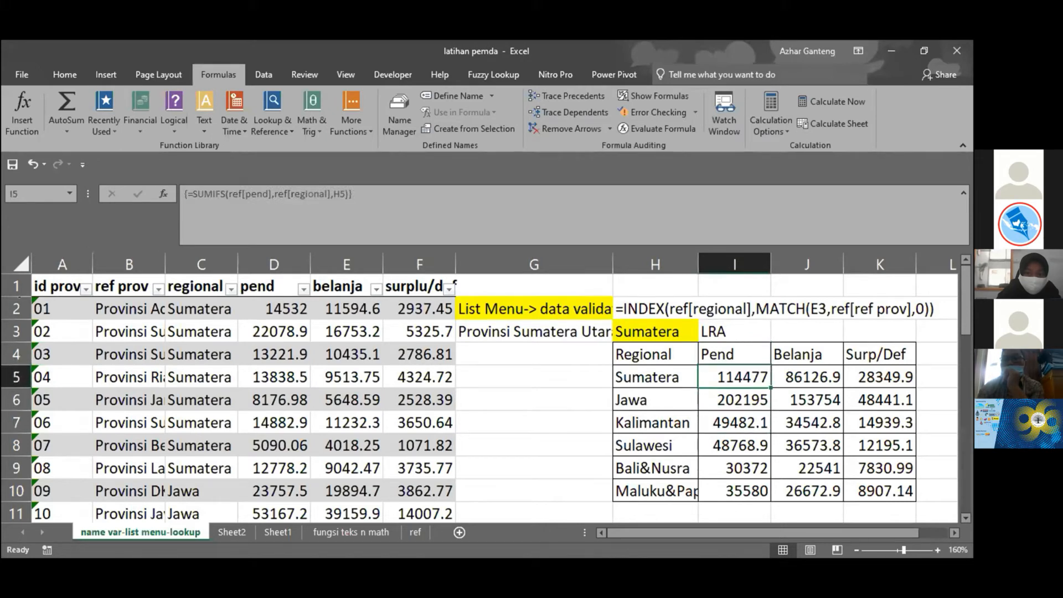
pyautogui.press('Down')
pyautogui.press('Down')
pyautogui.press('Up')
pyautogui.press('Up')
pyautogui.press('Up')
pyautogui.press('Down')
pyautogui.press('F2')
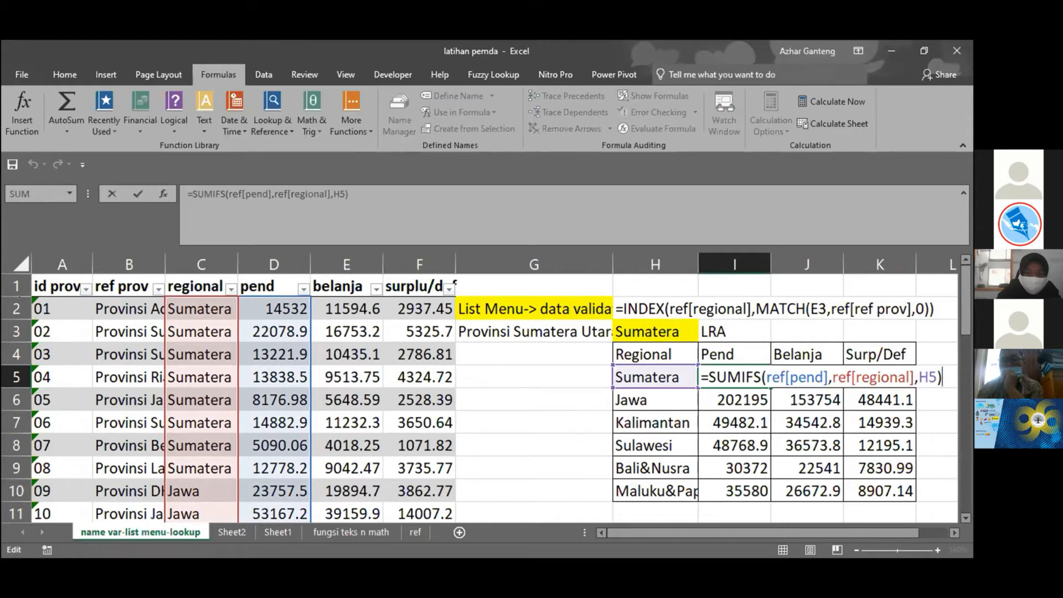
pyautogui.hotkey('ctrl', 'shift', 'Return')
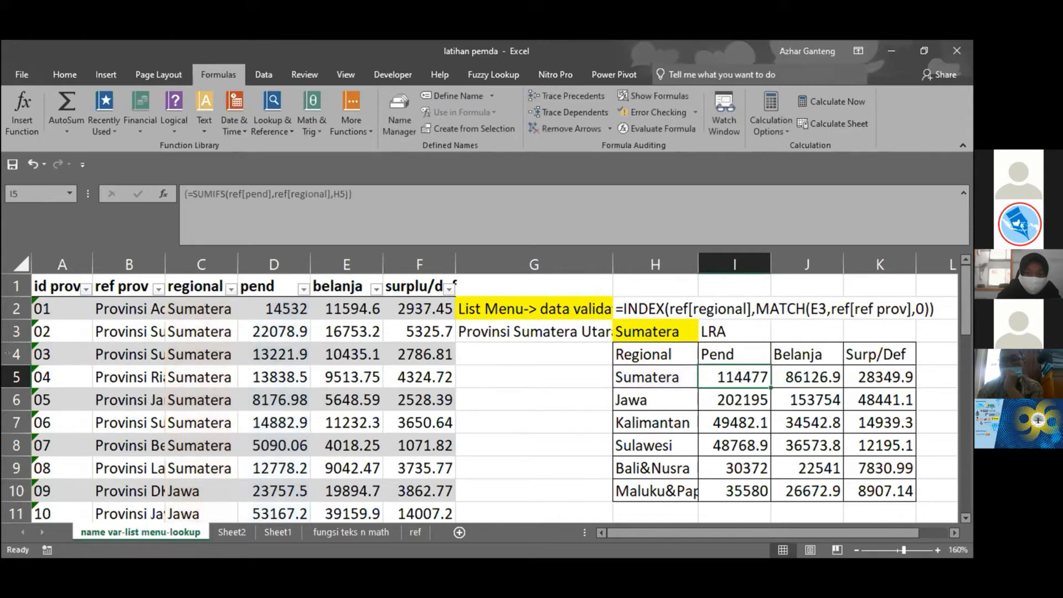
# Step: Review the Table2, tes and ref entries in the Name Manager and open ref for editing
pyautogui.click(16, 265)
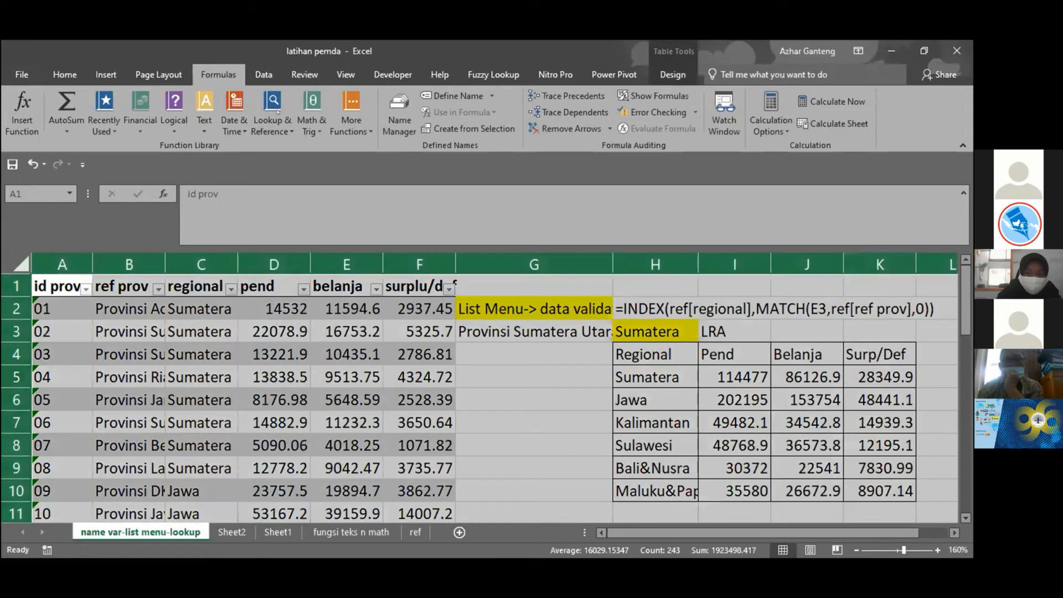
pyautogui.click(65, 74)
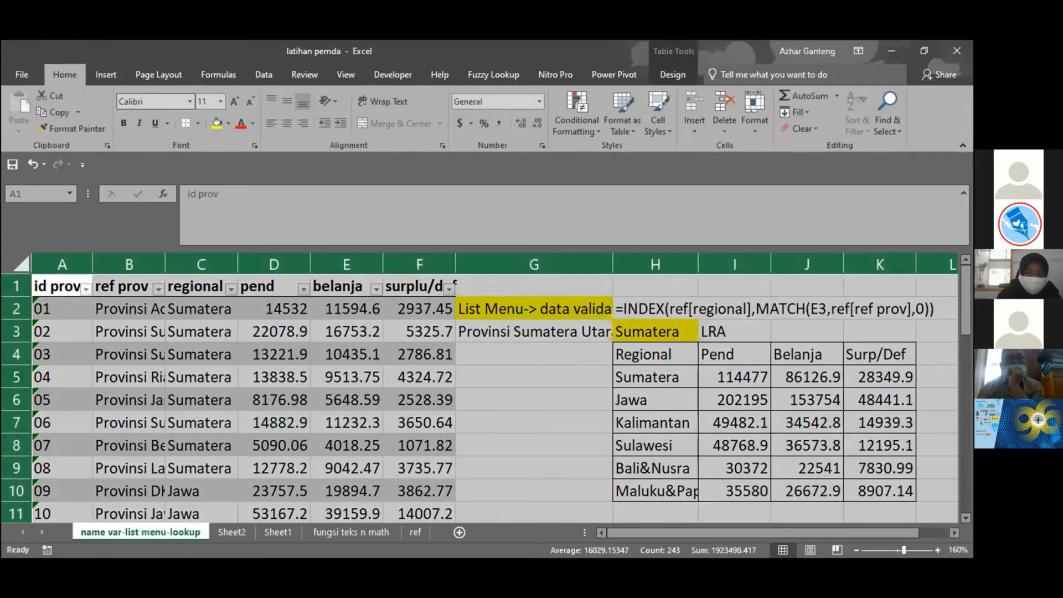
pyautogui.click(219, 75)
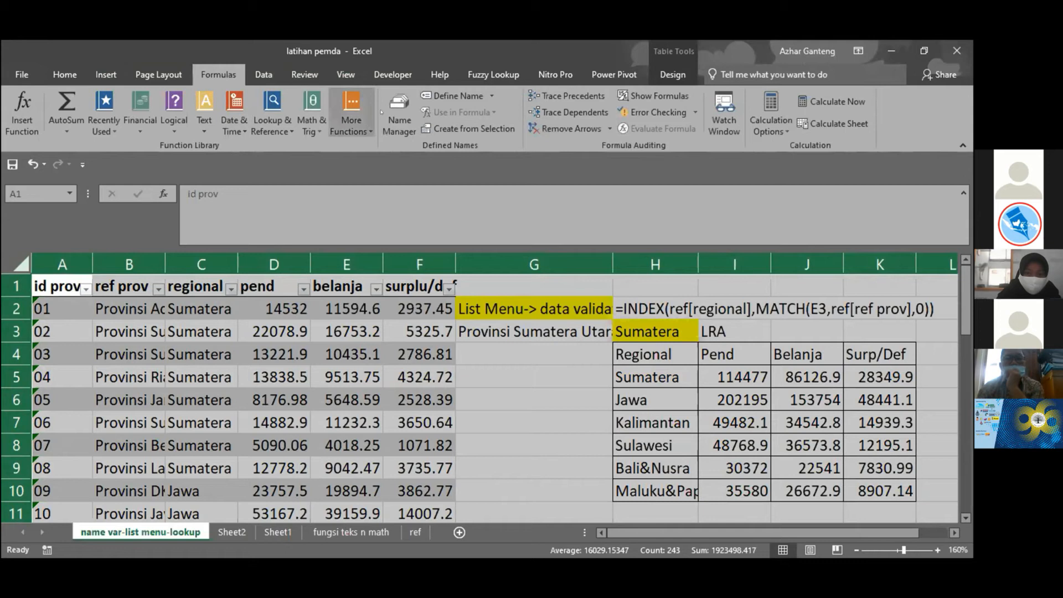
pyautogui.click(399, 117)
pyautogui.click(421, 242)
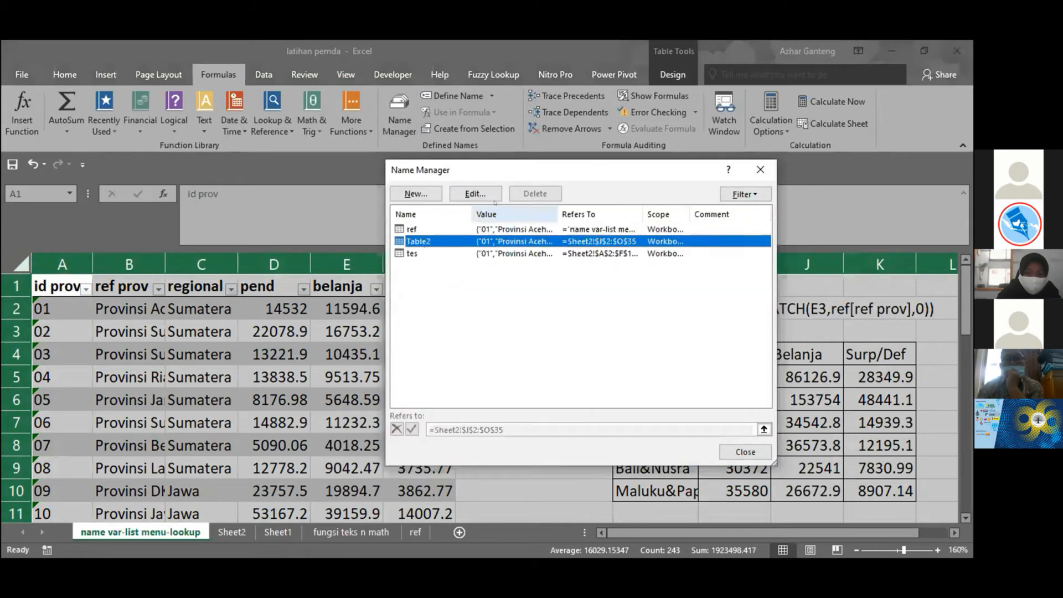
pyautogui.click(425, 255)
pyautogui.click(415, 229)
pyautogui.click(473, 194)
pyautogui.click(642, 376)
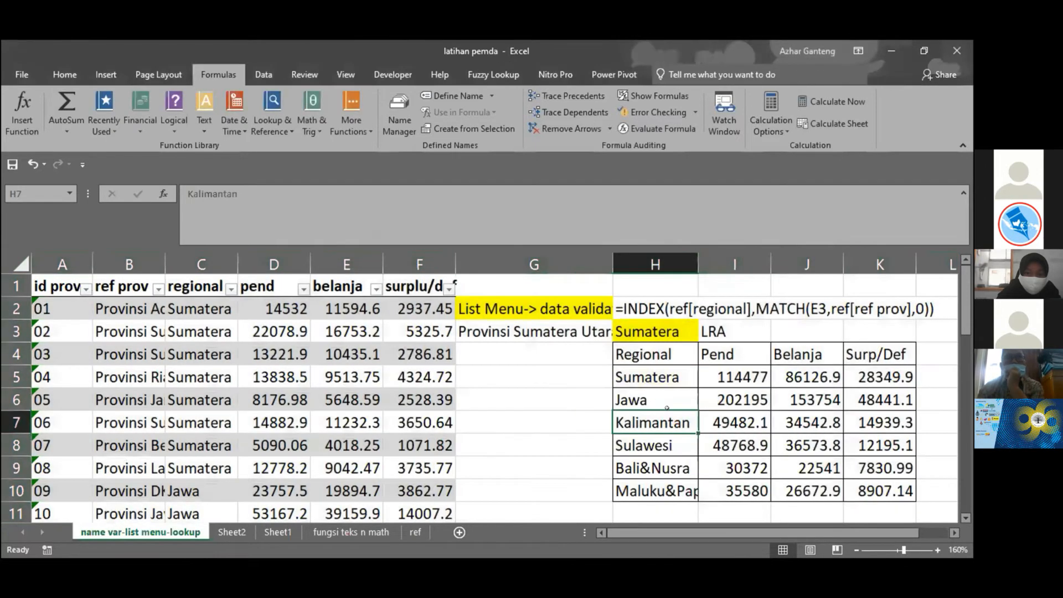
pyautogui.click(701, 421)
pyautogui.press('Right')
pyautogui.press('Up')
pyautogui.press('Up')
pyautogui.press('Left')
pyautogui.press('Down')
pyautogui.press('Down')
pyautogui.press('Down')
pyautogui.press('Down')
pyautogui.press('Down')
pyautogui.press('Down')
pyautogui.press('Down')
pyautogui.press('Down')
pyautogui.press('Down')
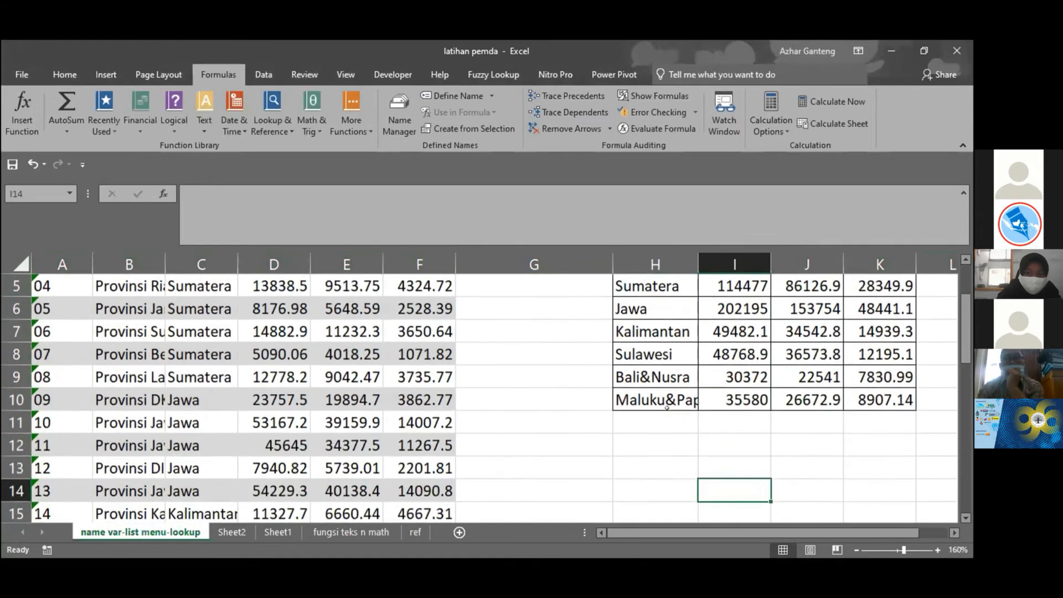
pyautogui.press('Up')
pyautogui.press('Up')
pyautogui.press('Up')
pyautogui.press('Up')
pyautogui.press('Up')
pyautogui.press('Up')
pyautogui.press('Up')
pyautogui.press('Up')
pyautogui.press('Up')
pyautogui.press('Up')
pyautogui.press('Up')
pyautogui.press('Up')
pyautogui.press('Up')
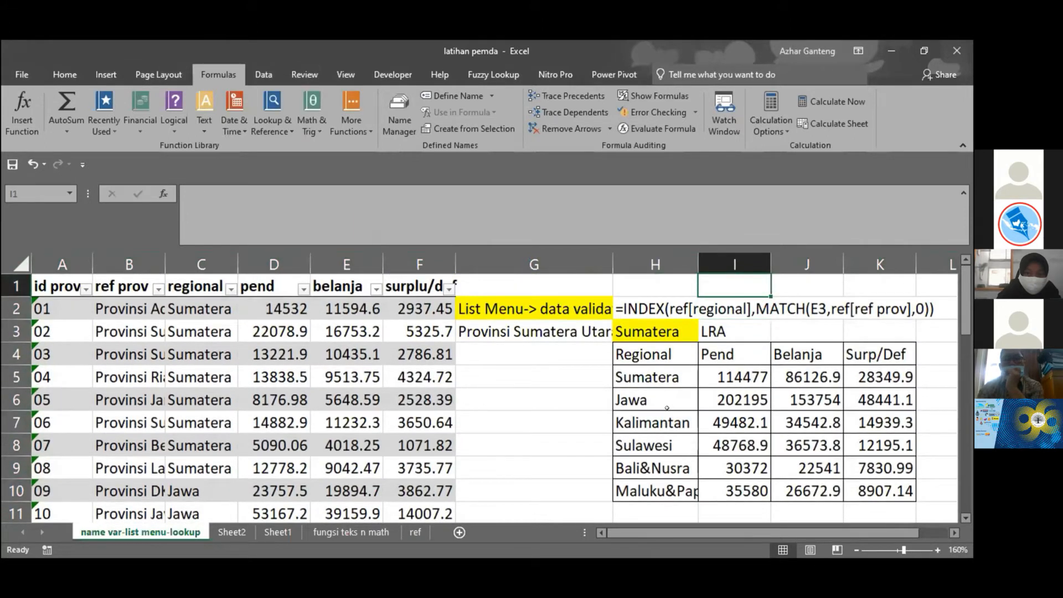
pyautogui.press('Down')
pyautogui.press('Down')
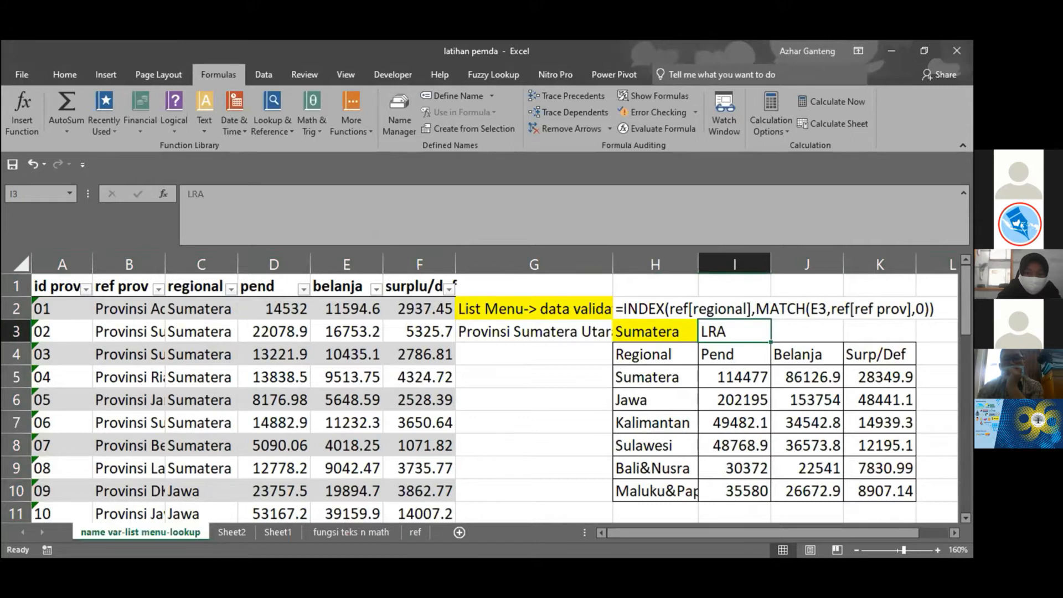
# Step: Switch to another workbook window and try out MID and LEFT text formulas
pyautogui.hotkey('alt', 'Tab')
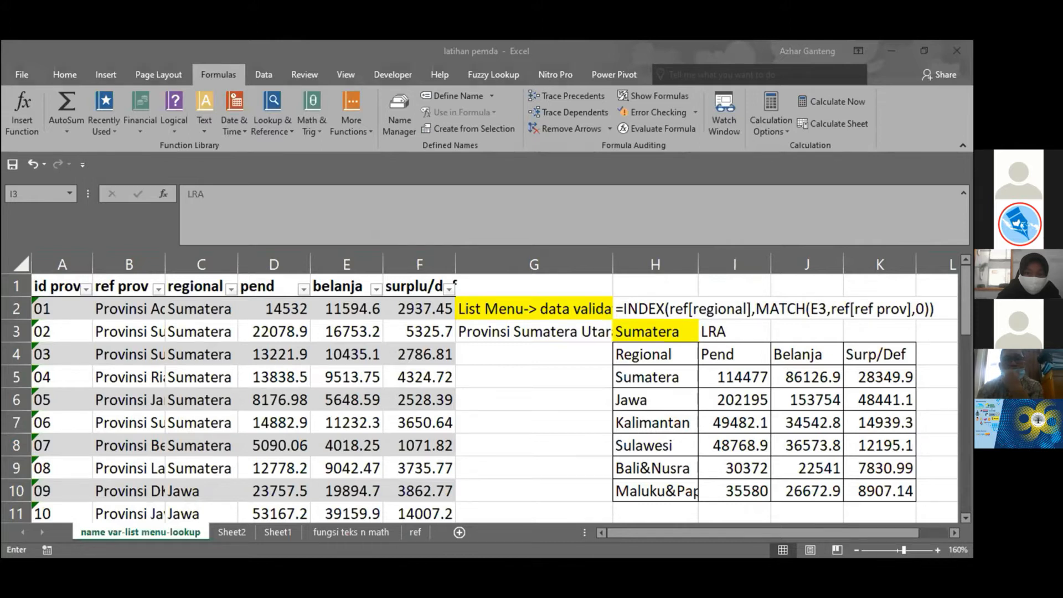
pyautogui.write('(')
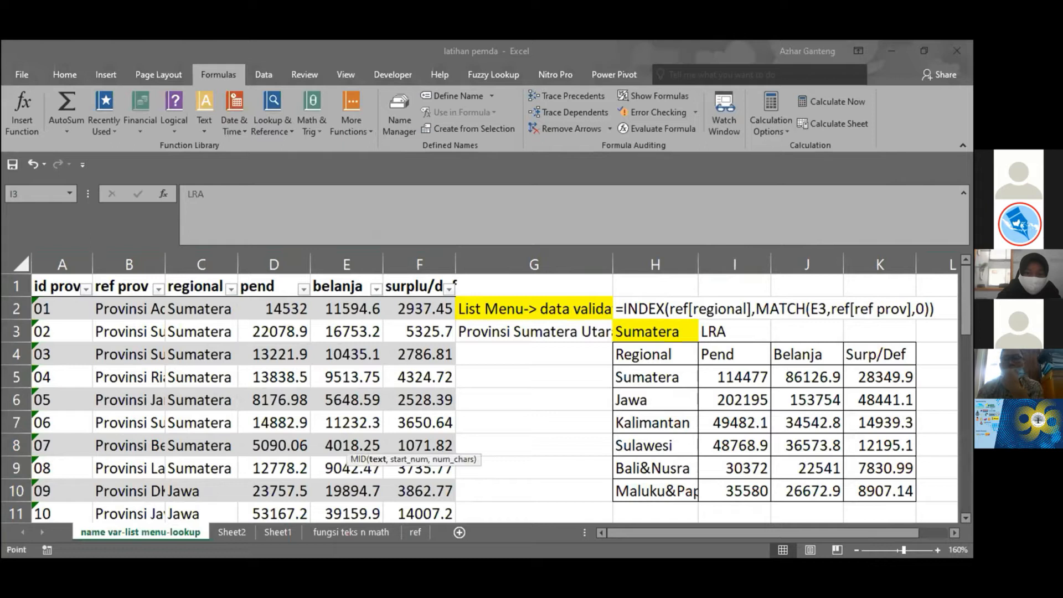
pyautogui.write(',')
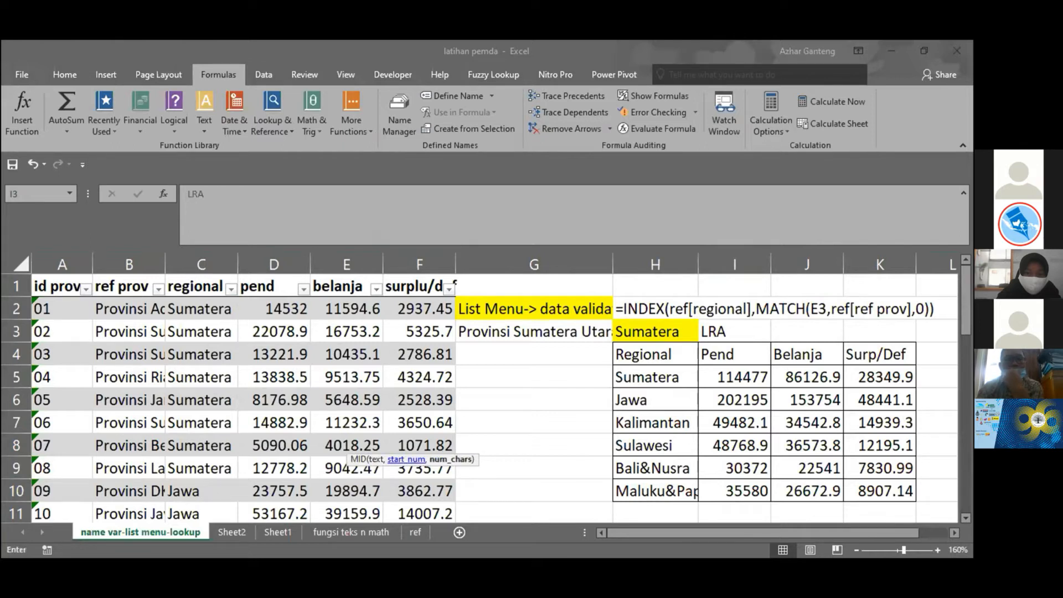
pyautogui.press('Escape')
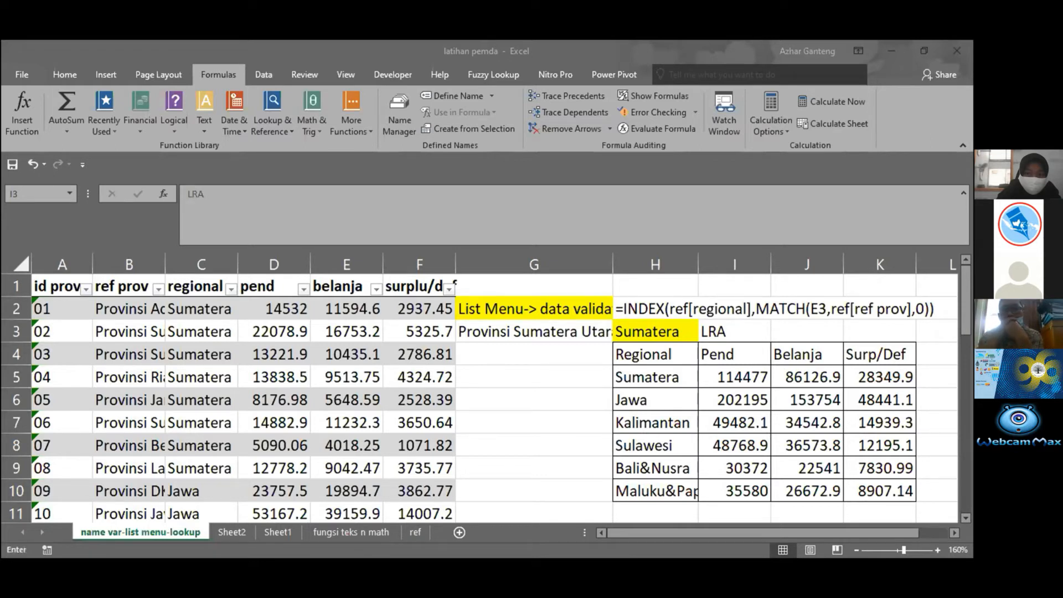
pyautogui.write('(E3')
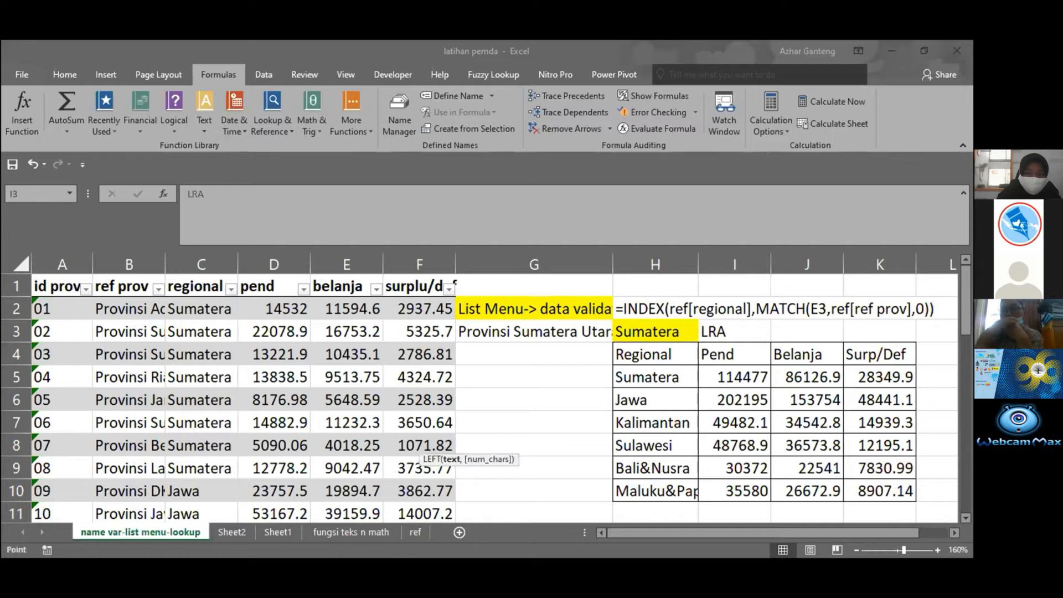
pyautogui.write(',')
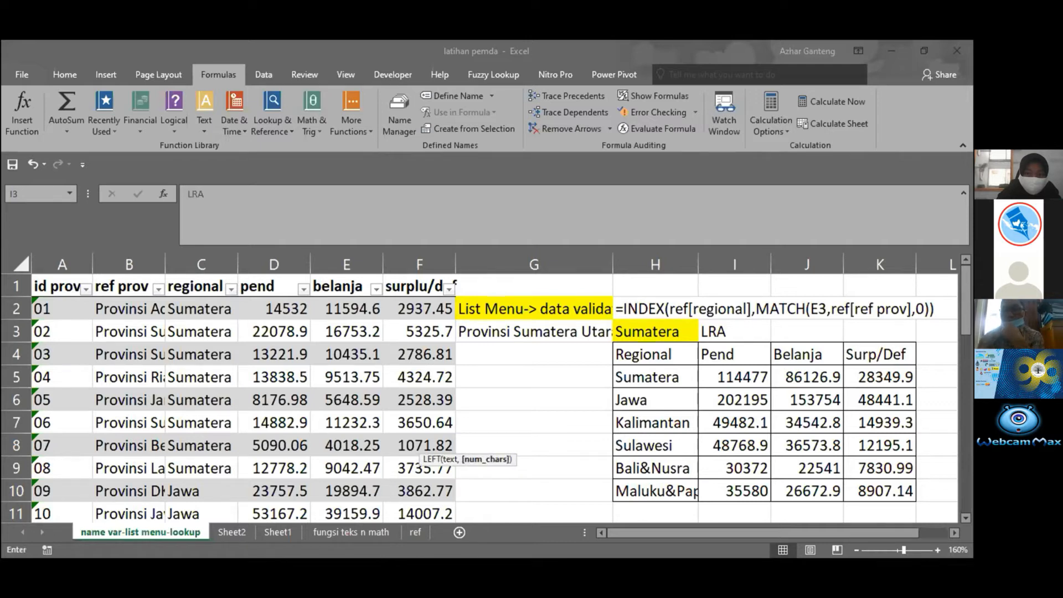
pyautogui.press('Escape')
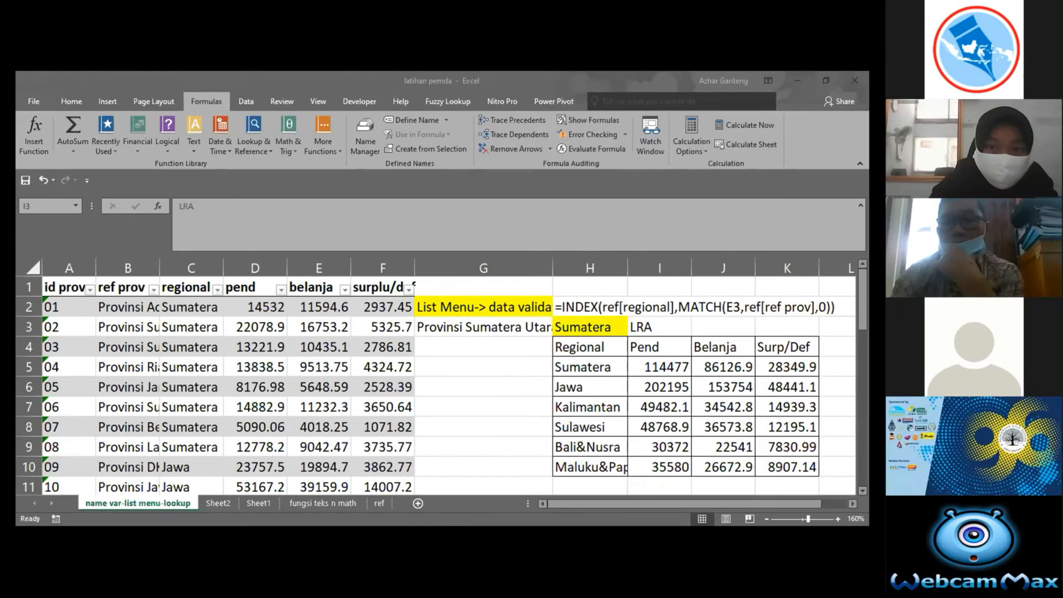
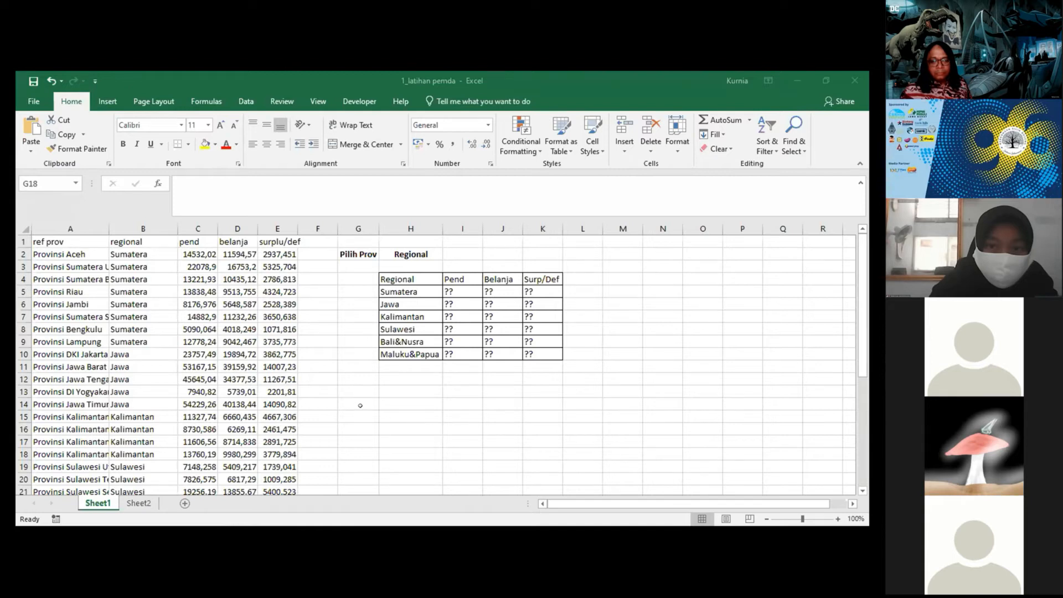
# Step: Format the provincial budget data A1:E35 on Sheet1 as a table with headers in White, Table Style Light 1
pyautogui.click(516, 83)
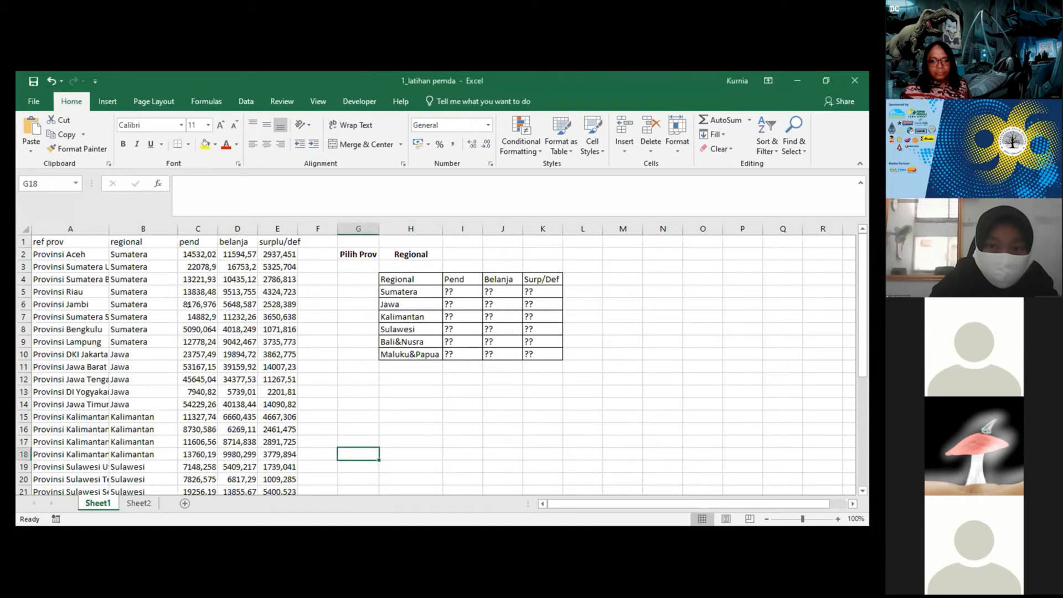
pyautogui.click(89, 245)
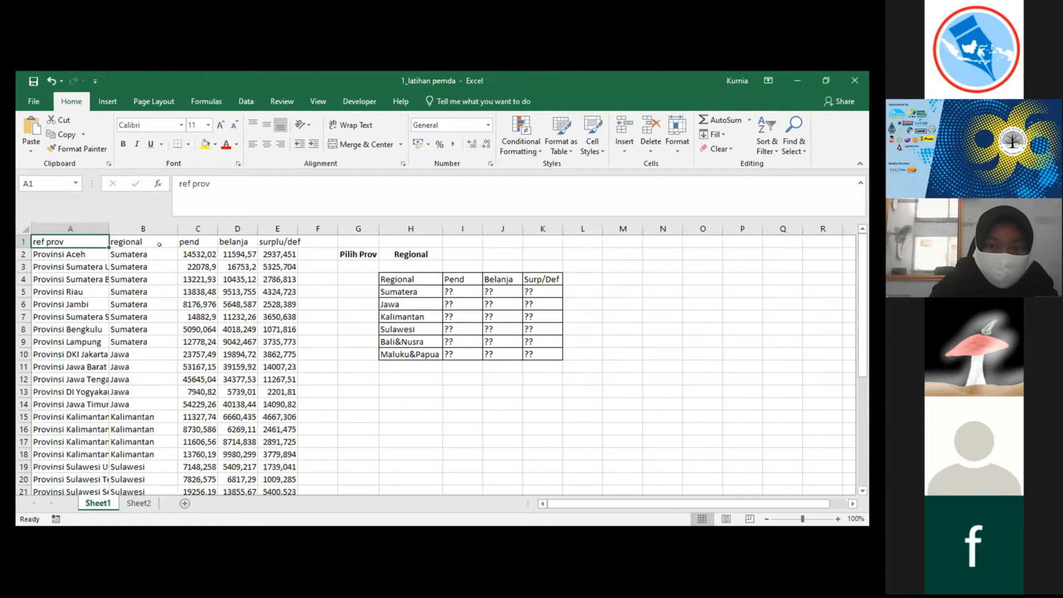
pyautogui.hotkey('ctrl', 'shift', 'Right')
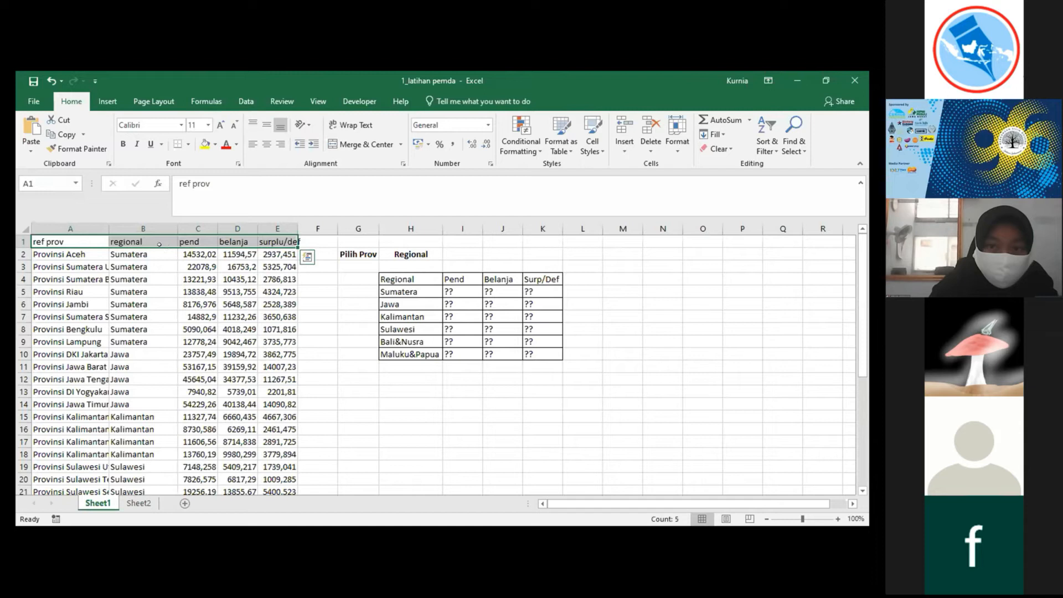
pyautogui.hotkey('ctrl', 'shift', 'Down')
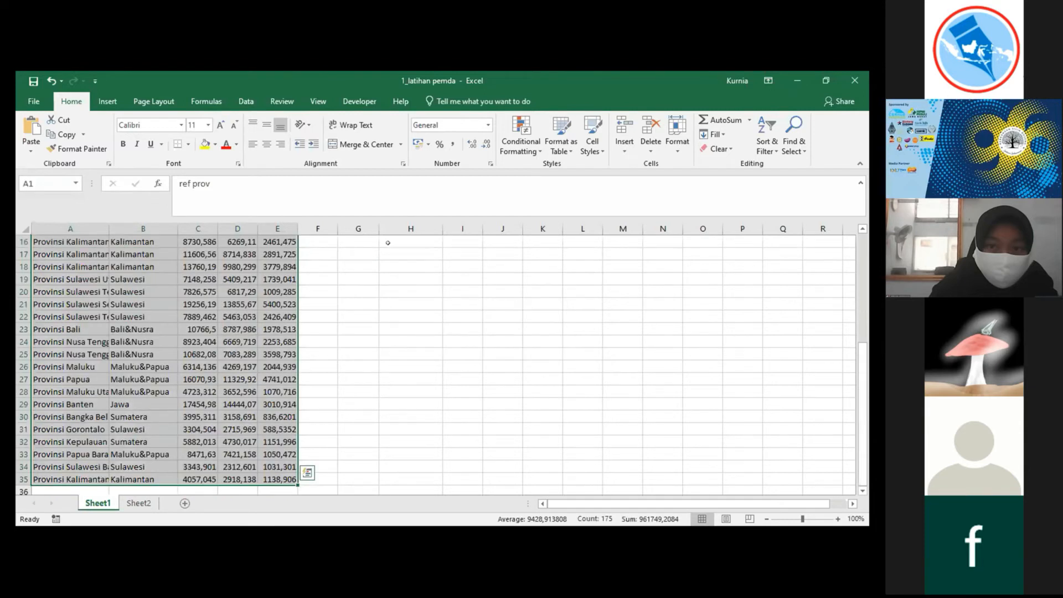
pyautogui.scroll(5, 388, 243)
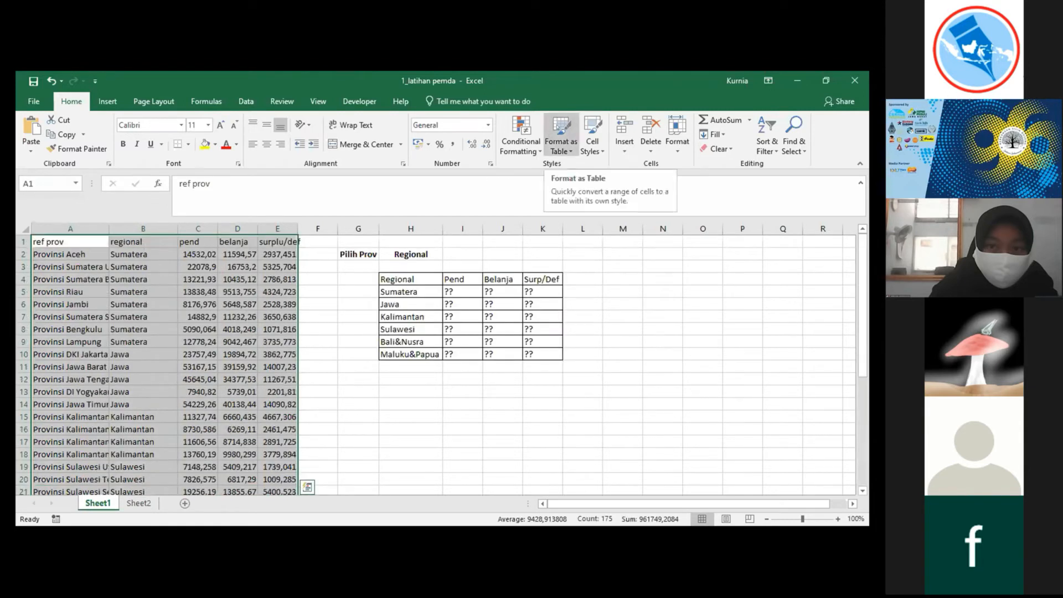
pyautogui.click(537, 145)
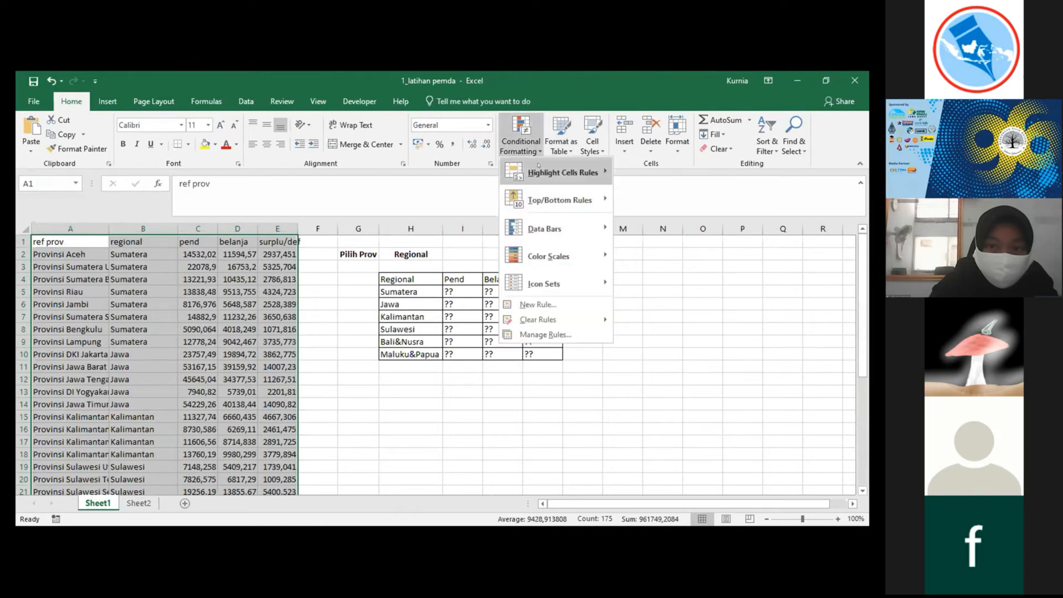
pyautogui.moveTo(539, 165)
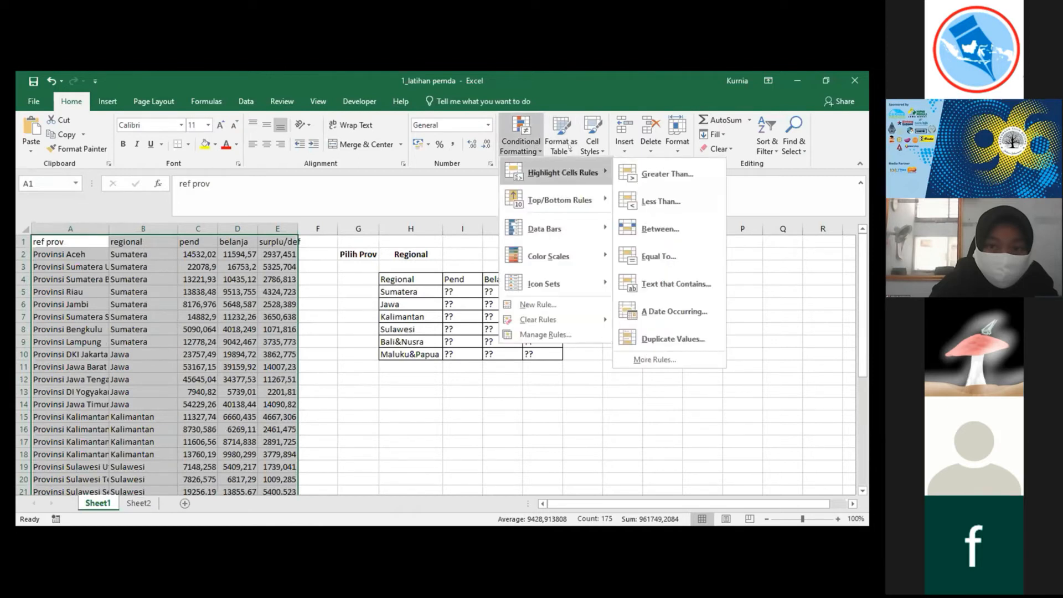
pyautogui.click(561, 147)
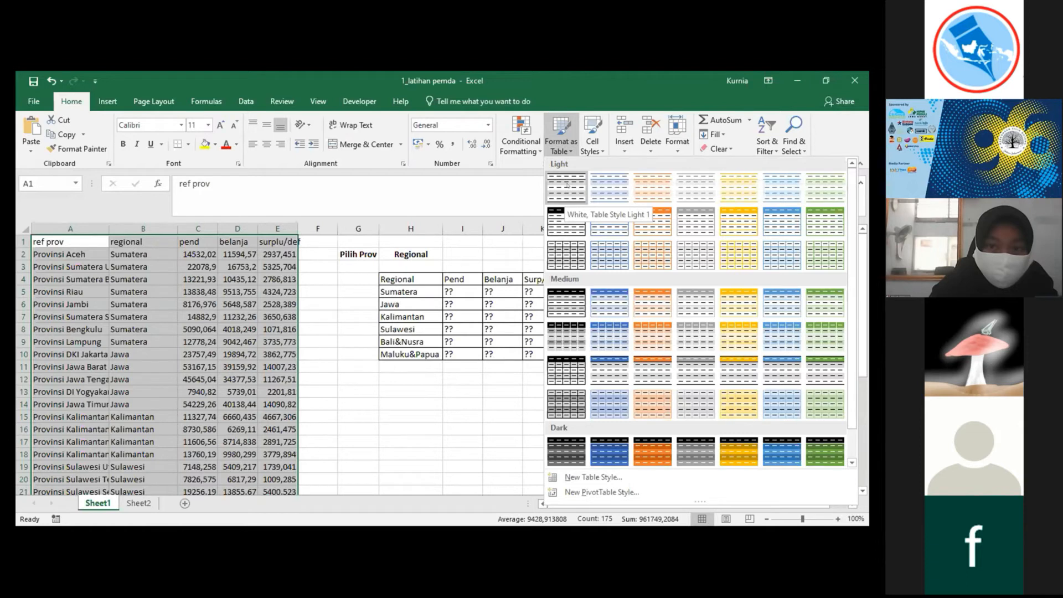
pyautogui.click(567, 185)
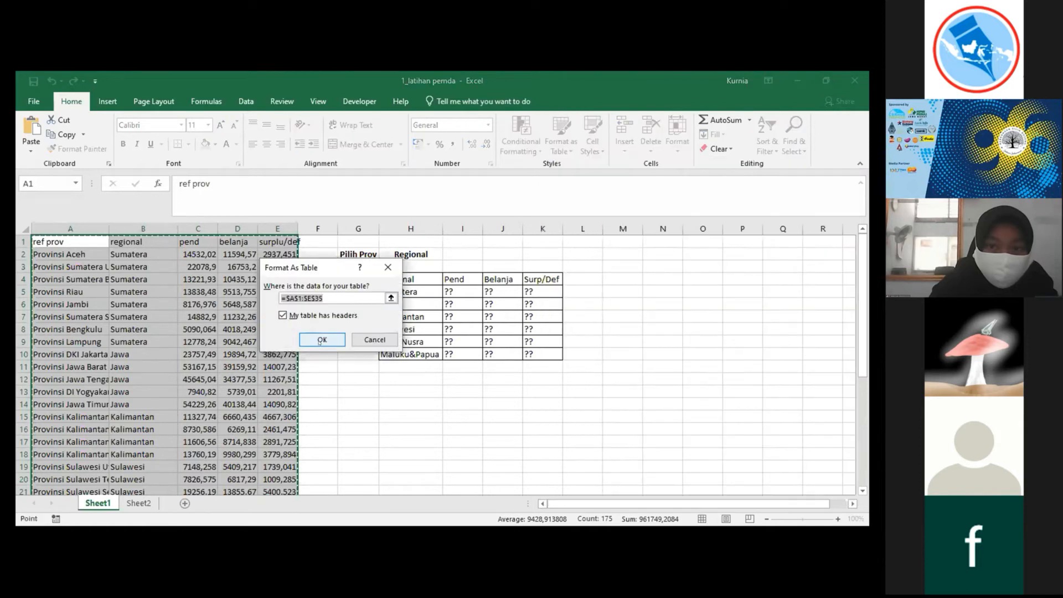
pyautogui.click(322, 340)
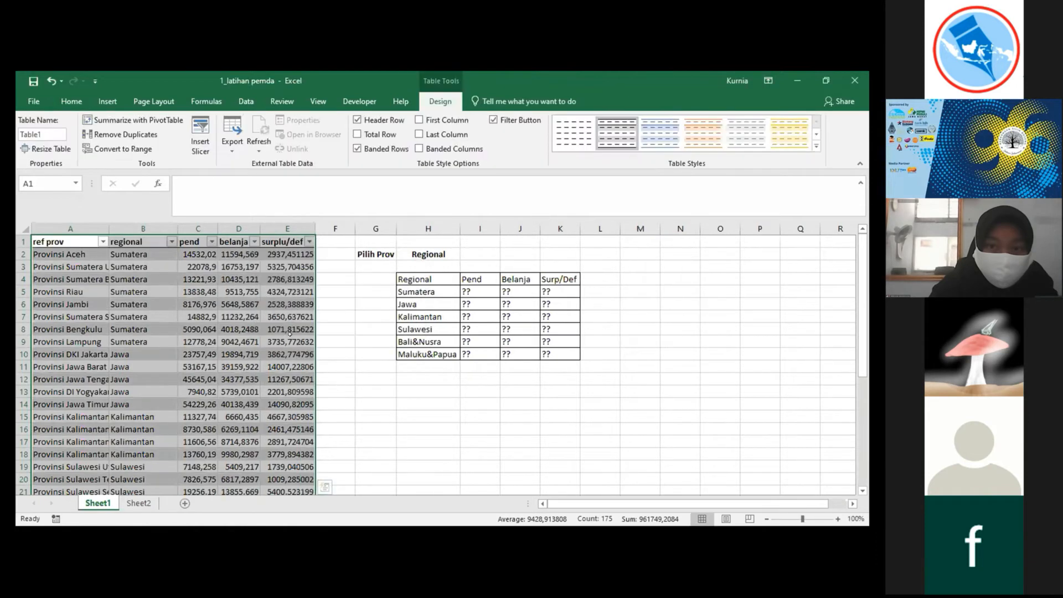
pyautogui.click(248, 329)
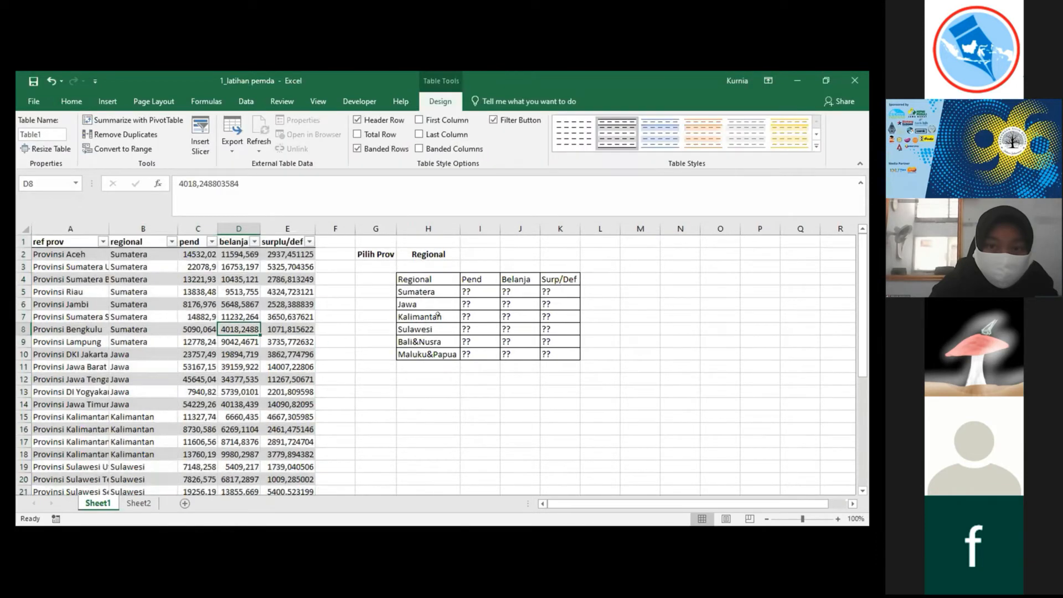
pyautogui.click(468, 286)
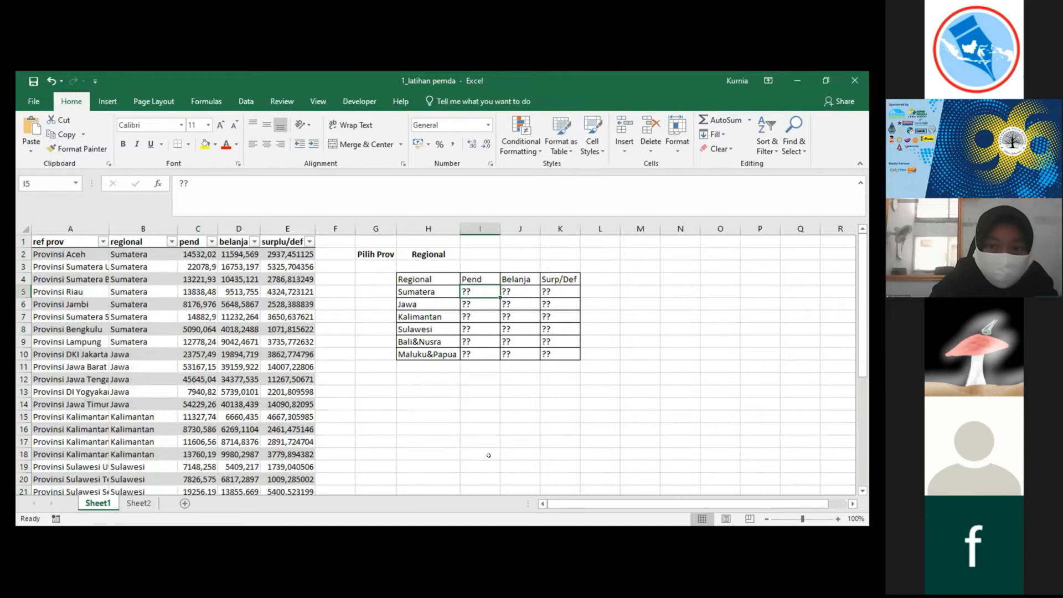
pyautogui.write('=')
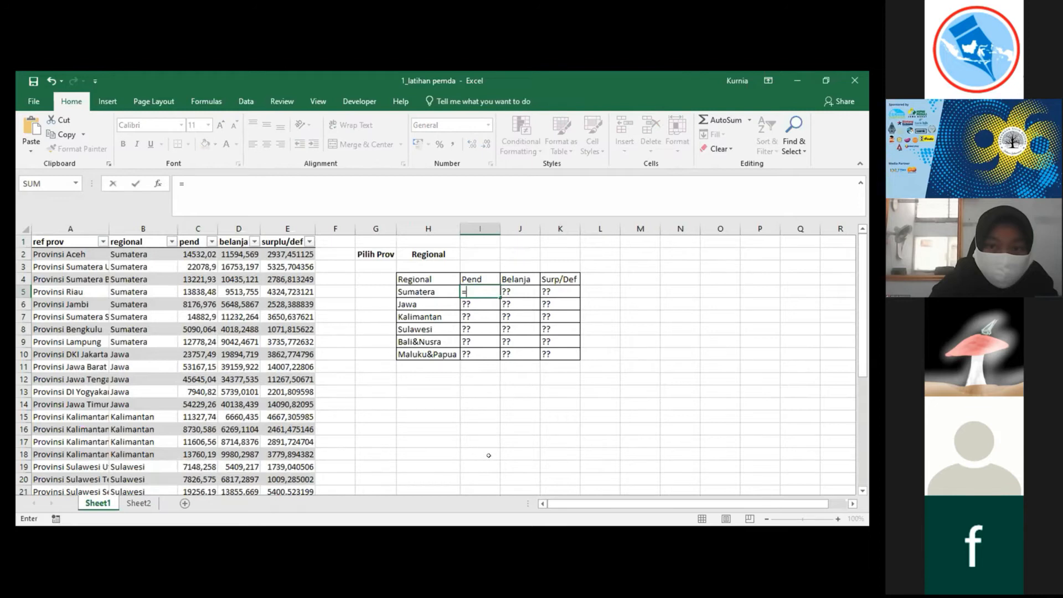
pyautogui.write('sumis')
pyautogui.press('BackSpace')
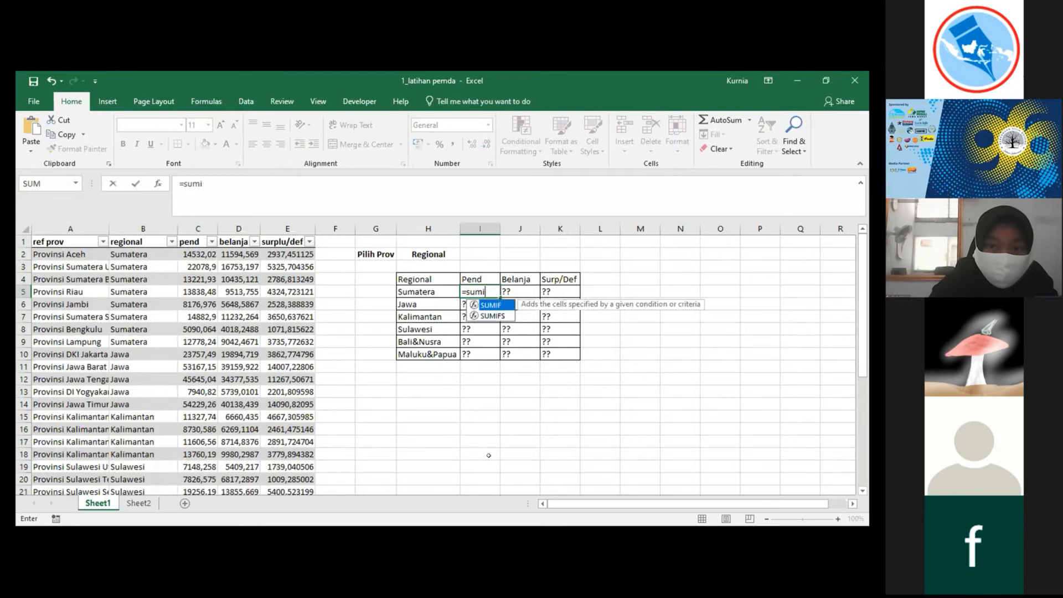
pyautogui.press('BackSpace')
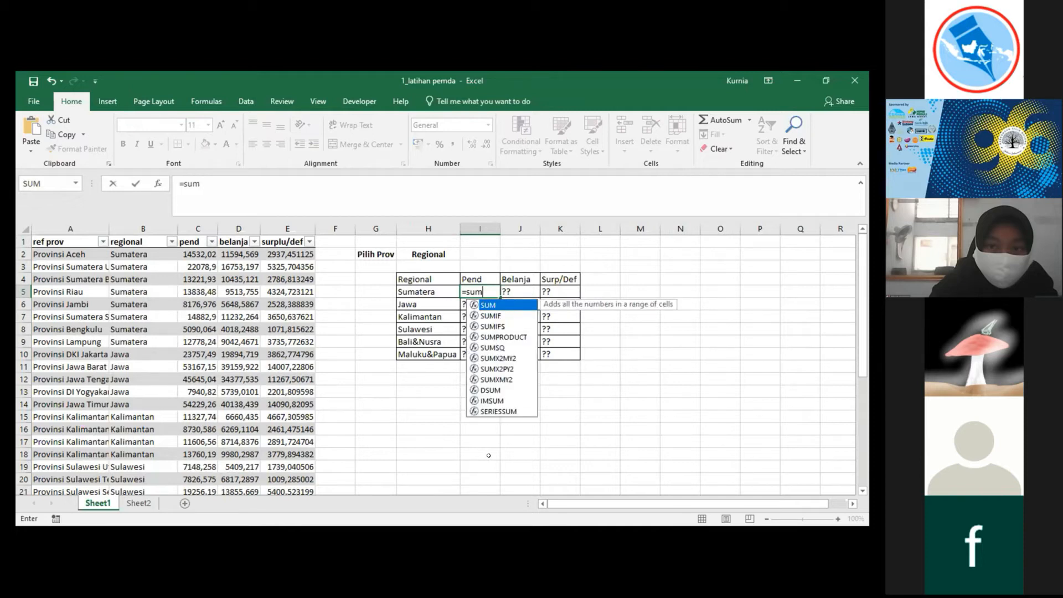
pyautogui.press('Escape')
pyautogui.press('Escape')
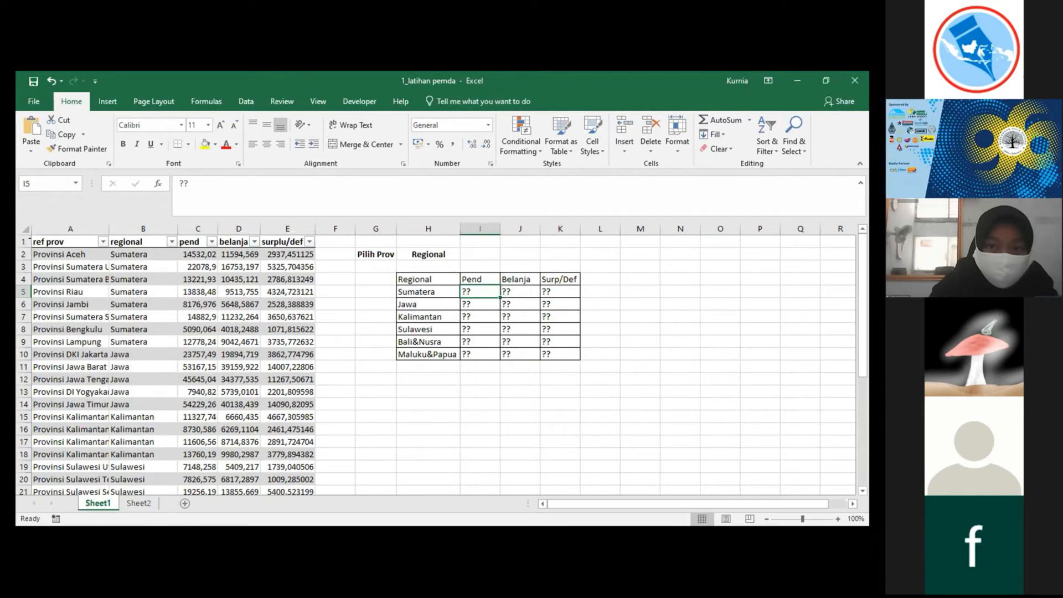
# Step: Rename the provincial budget table to APBD1 in the Name Manager and close the manager
pyautogui.click(49, 237)
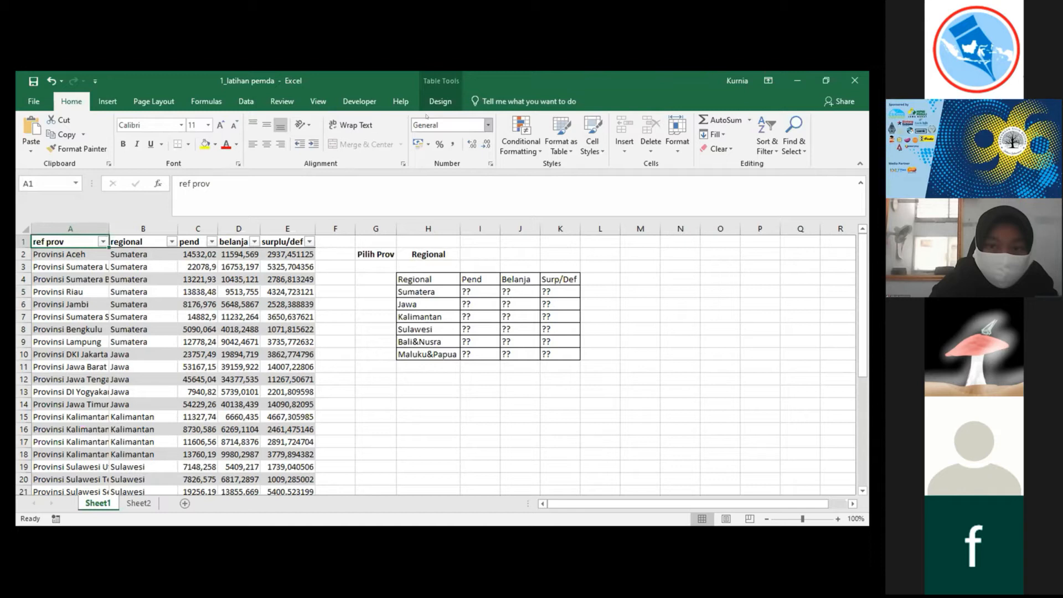
pyautogui.click(221, 102)
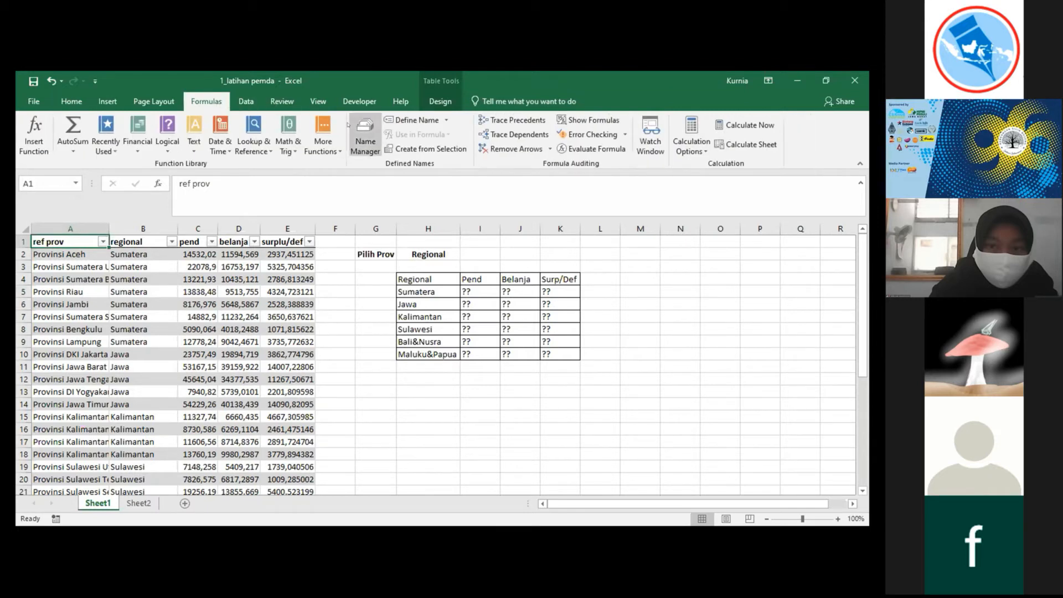
pyautogui.click(365, 141)
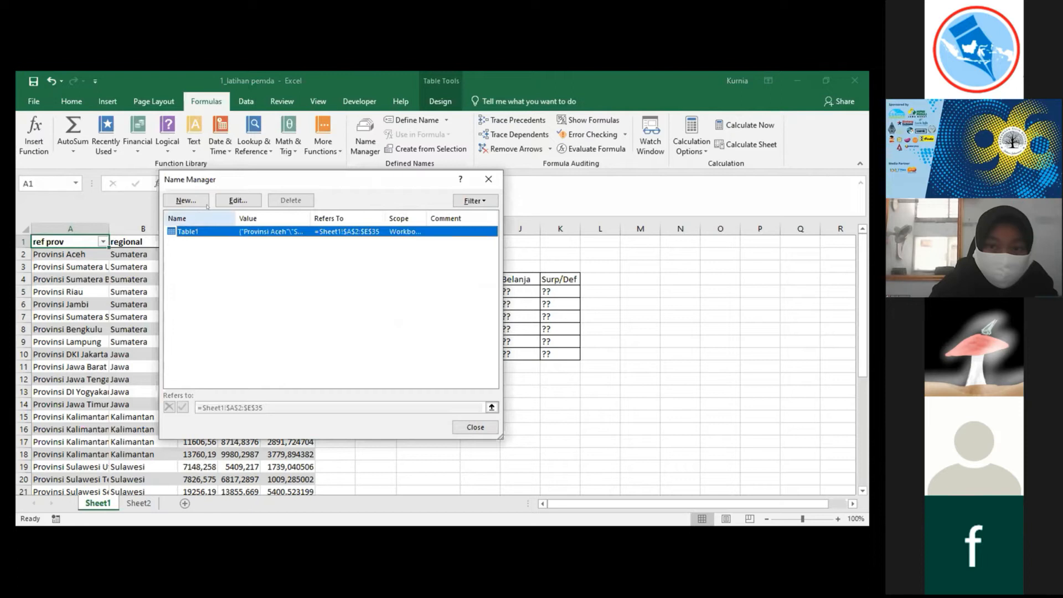
pyautogui.click(227, 198)
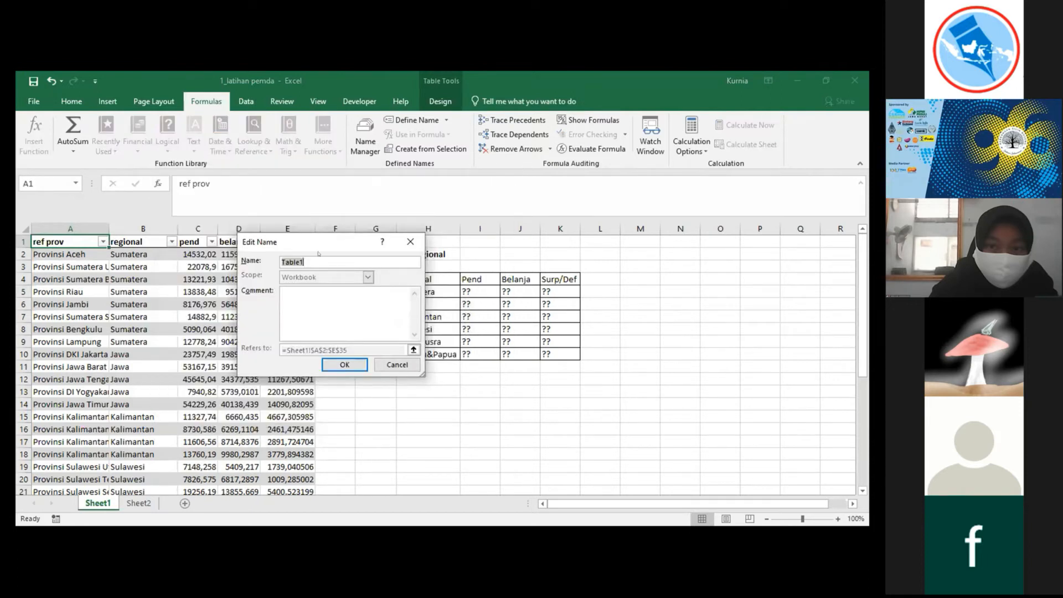
pyautogui.write('Koer')
pyautogui.press('BackSpace')
pyautogui.press('BackSpace')
pyautogui.press('BackSpace')
pyautogui.press('BackSpace')
pyautogui.write('Data AP')
pyautogui.press('BackSpace')
pyautogui.press('BackSpace')
pyautogui.press('BackSpace')
pyautogui.press('BackSpace')
pyautogui.press('BackSpace')
pyautogui.press('BackSpace')
pyautogui.press('BackSpace')
pyautogui.write('APBD1')
pyautogui.press('BackSpace')
pyautogui.write('1')
pyautogui.press('Return')
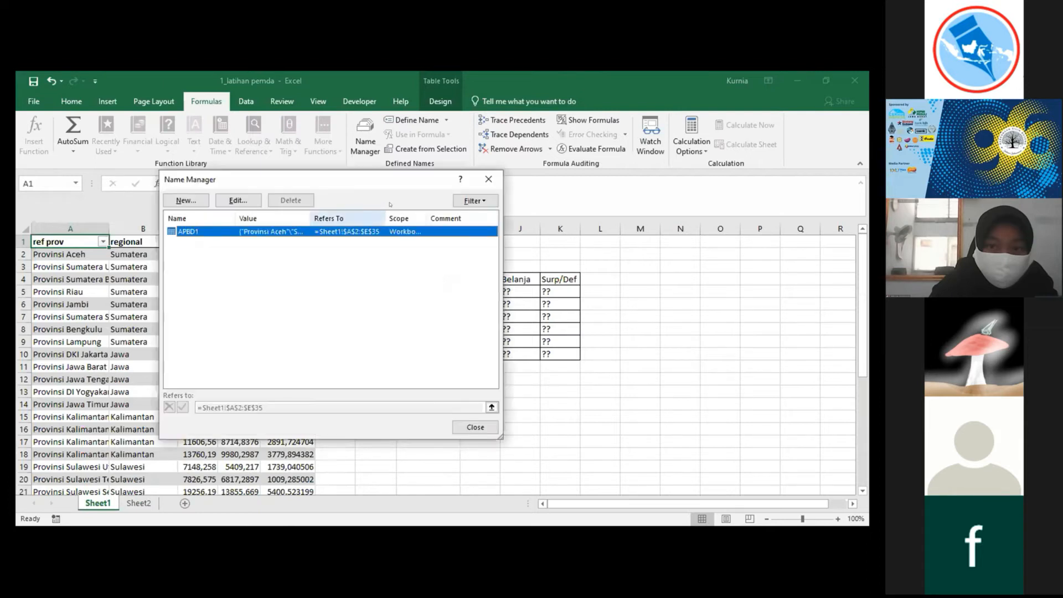
pyautogui.click(459, 431)
pyautogui.click(458, 424)
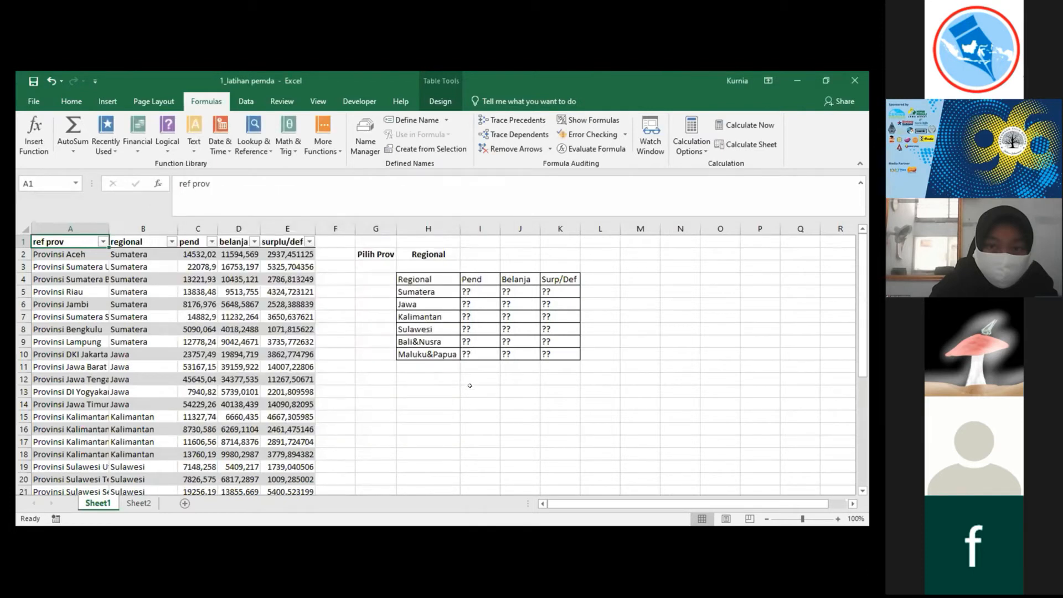
# Step: Start a SUMIFS formula in I5 for Sumatera's Pend total, with the APBD1 table as its first argument
pyautogui.click(476, 287)
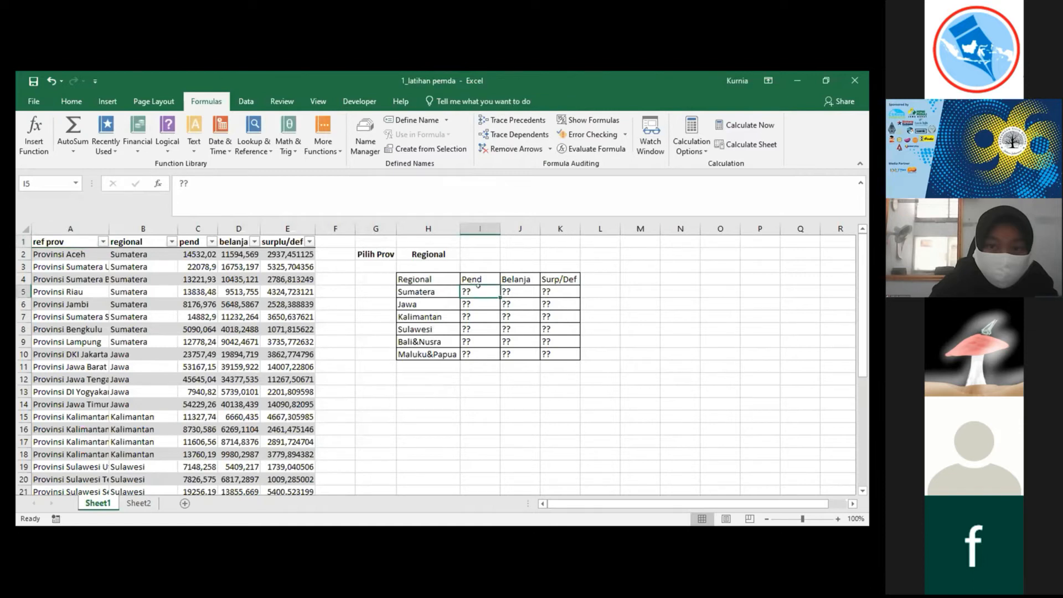
pyautogui.write('=')
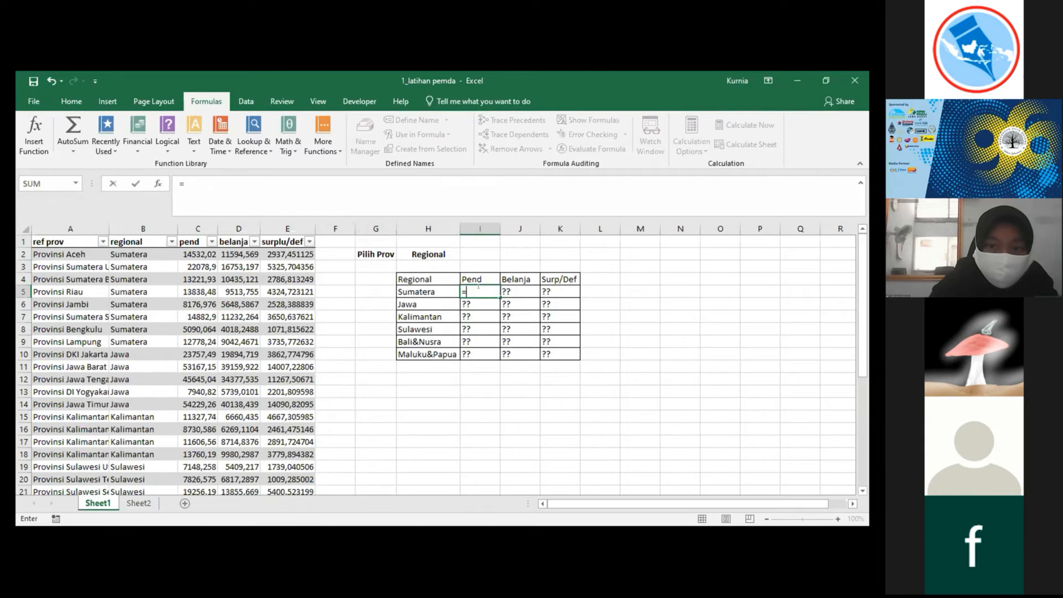
pyautogui.write('sumifs')
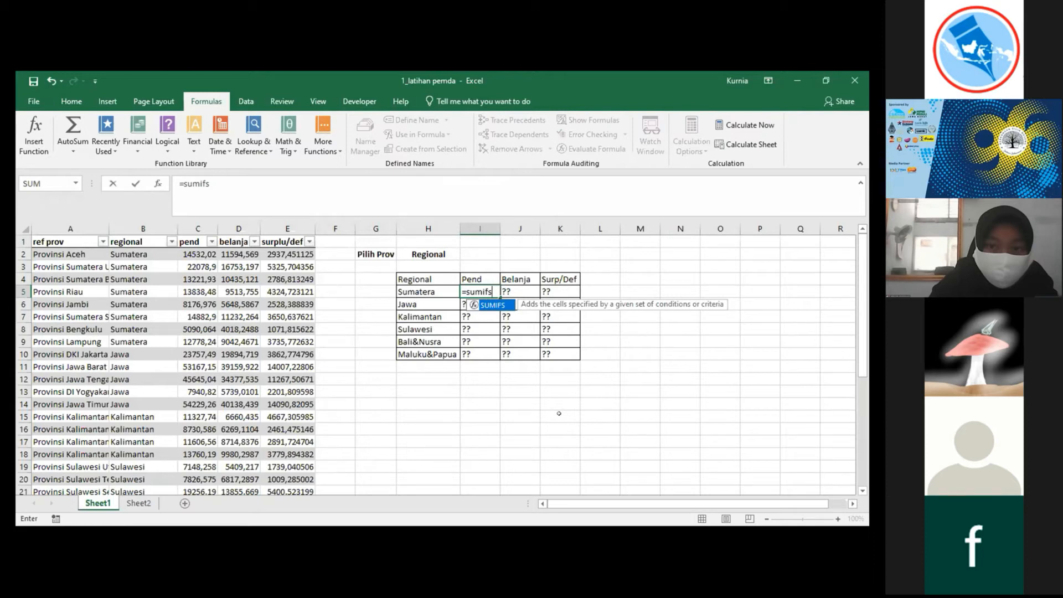
pyautogui.write('(')
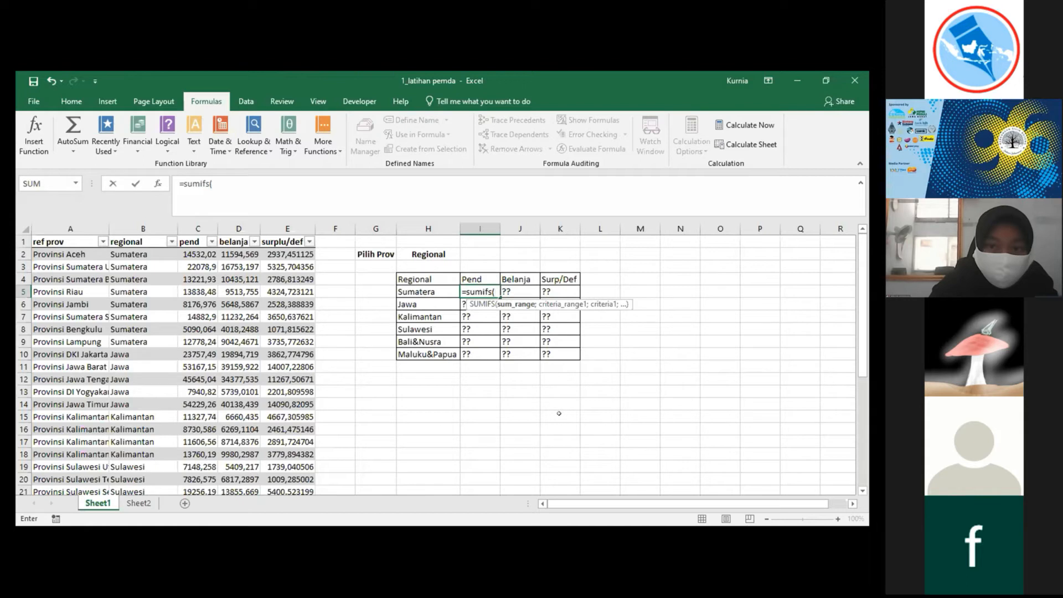
pyautogui.write('a')
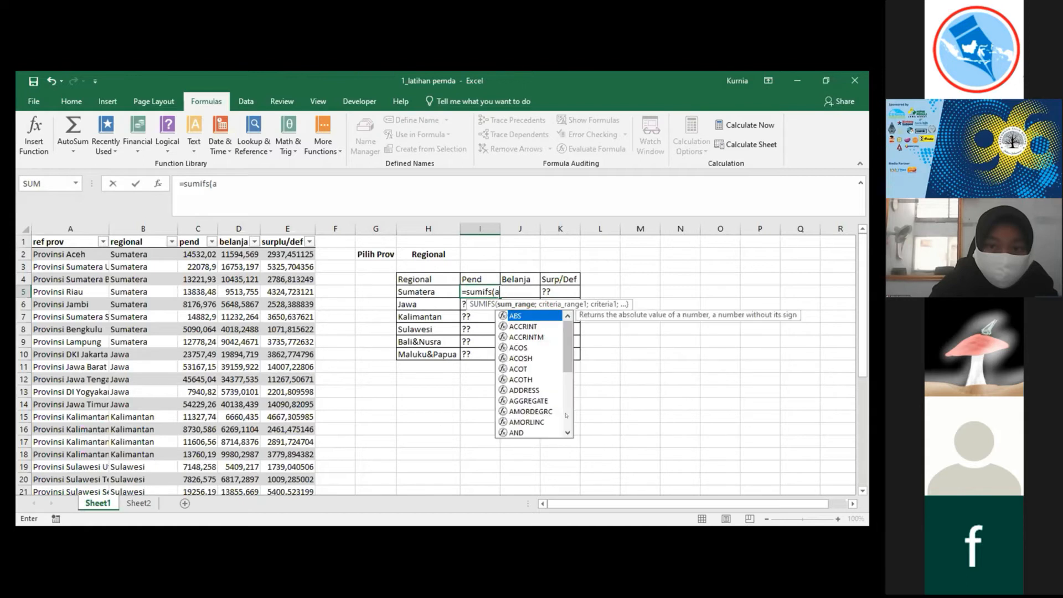
pyautogui.write('p')
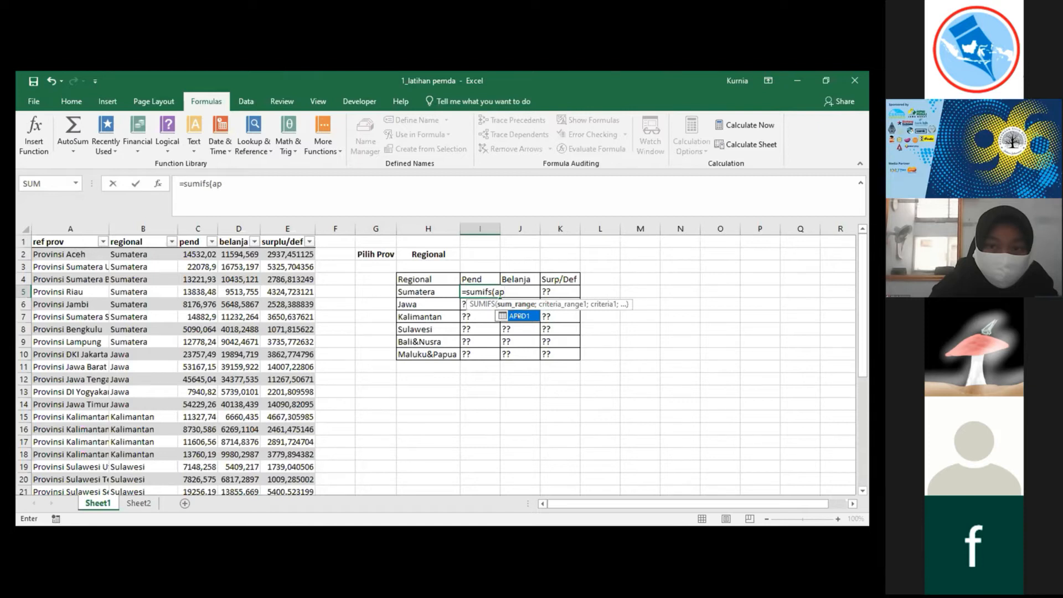
pyautogui.doubleClick(518, 316)
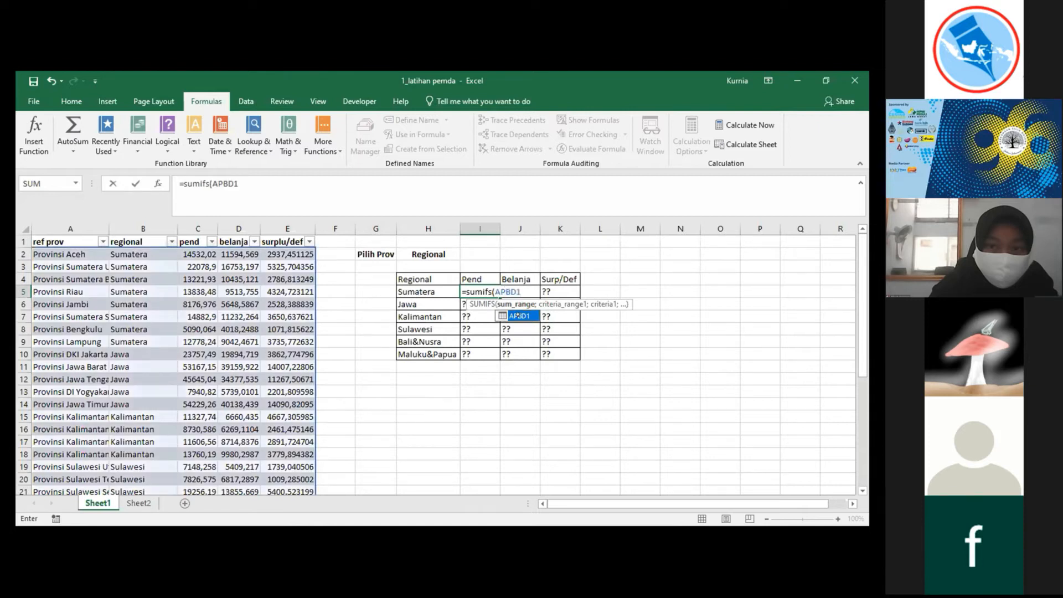
# Step: Set the sum range of the SUMIFS formula in I5 to the pend column, APBD1[pend]
pyautogui.write(';')
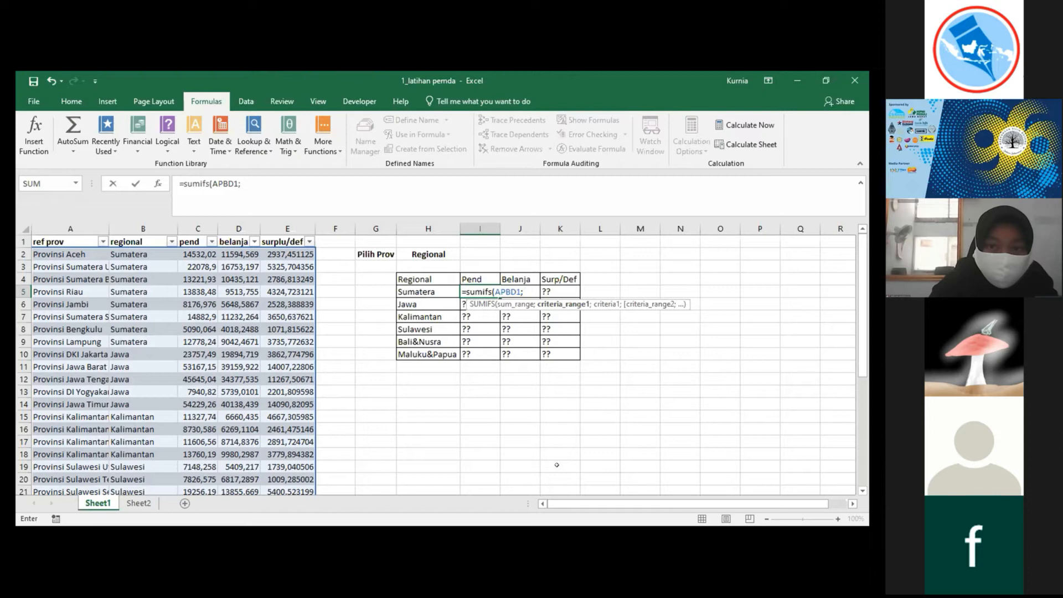
pyautogui.hotkey('alt', 'Tab')
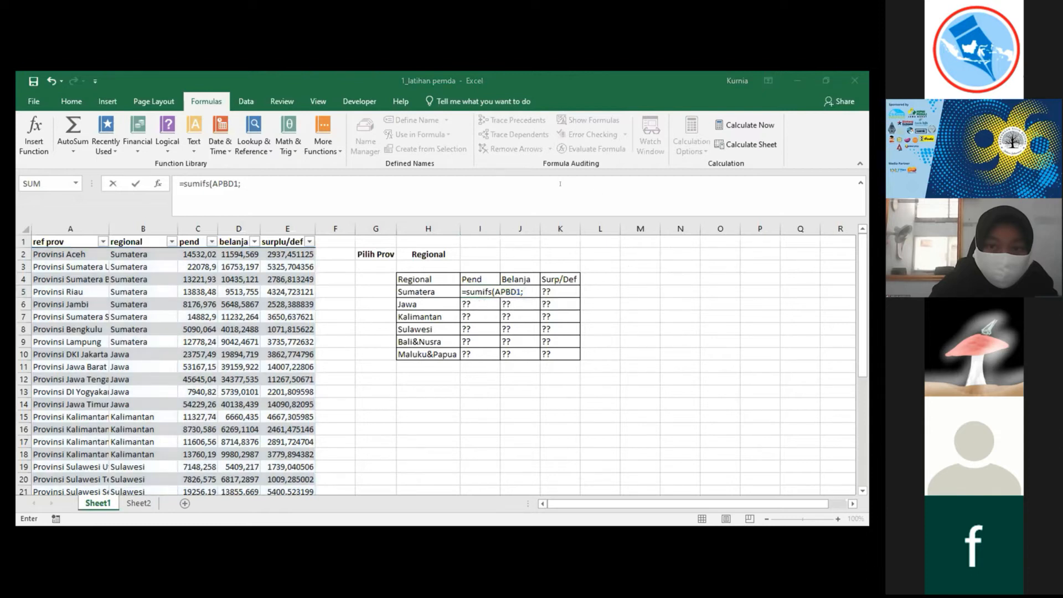
pyautogui.hotkey('alt', 'Tab')
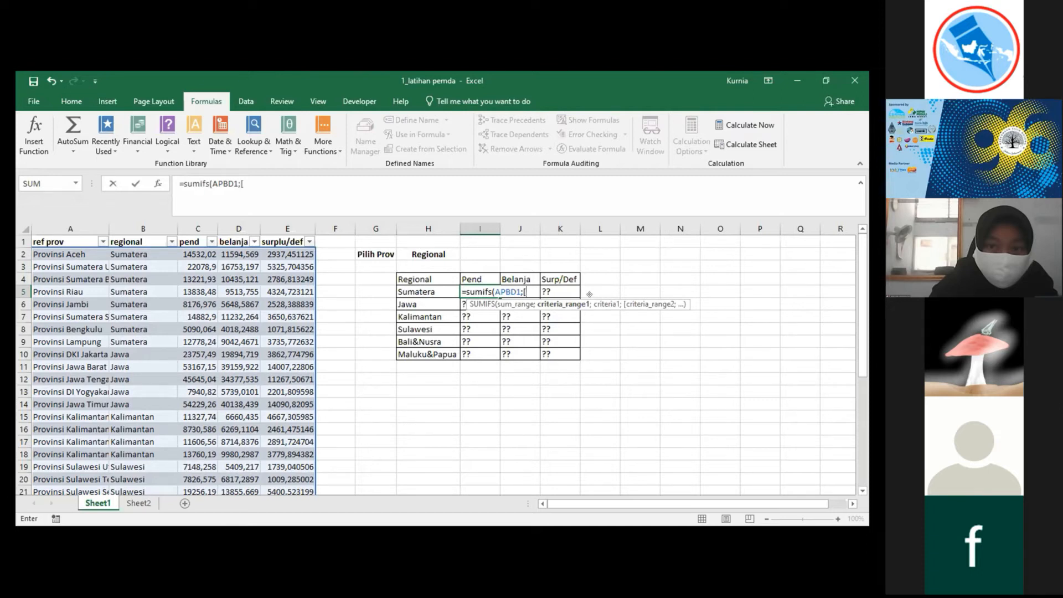
pyautogui.press('BackSpace')
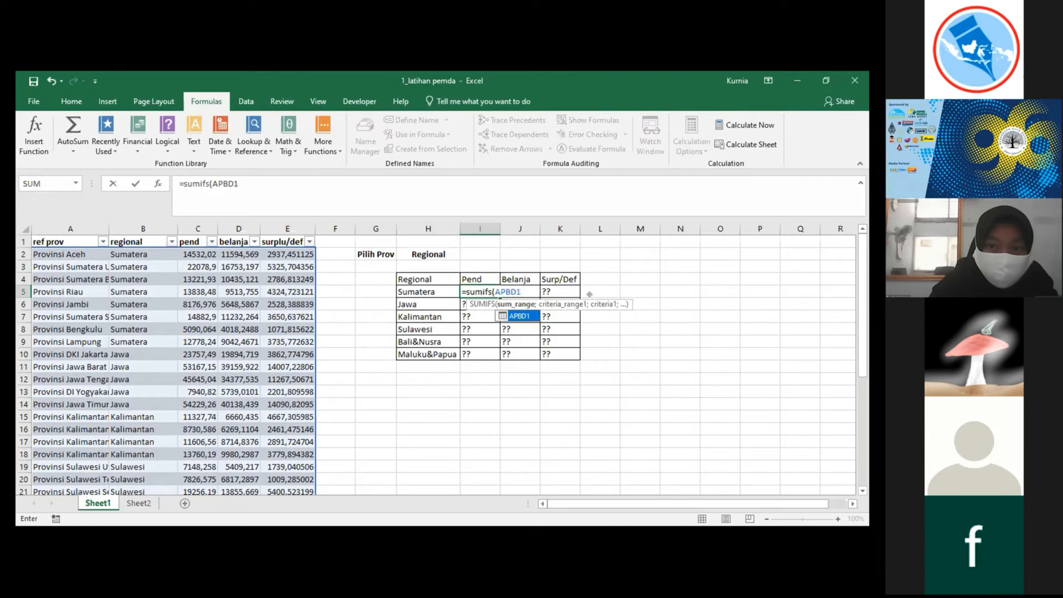
pyautogui.write('[')
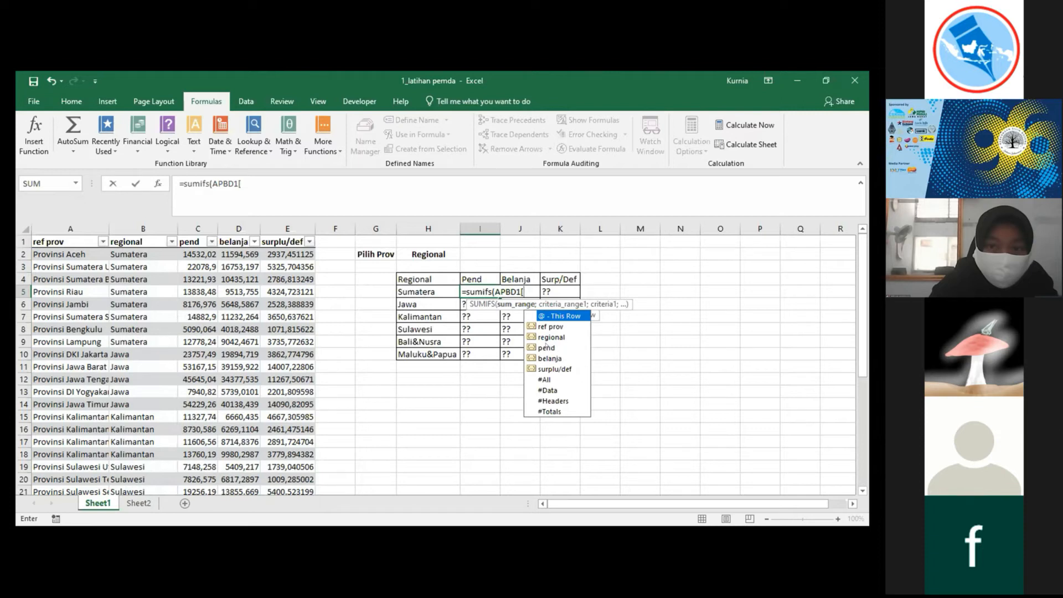
pyautogui.click(546, 348)
pyautogui.doubleClick(540, 347)
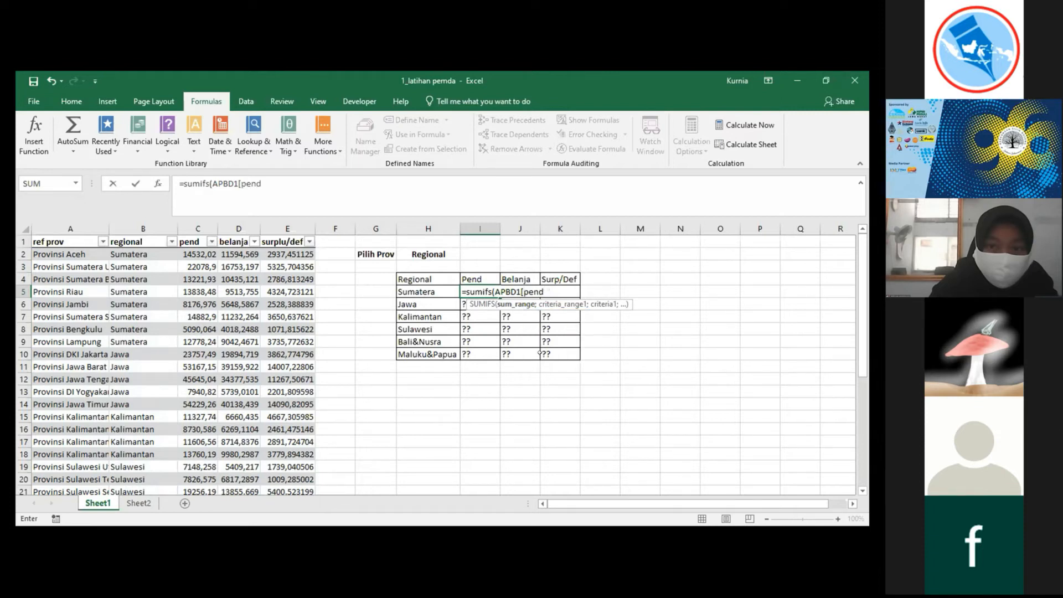
pyautogui.write(']')
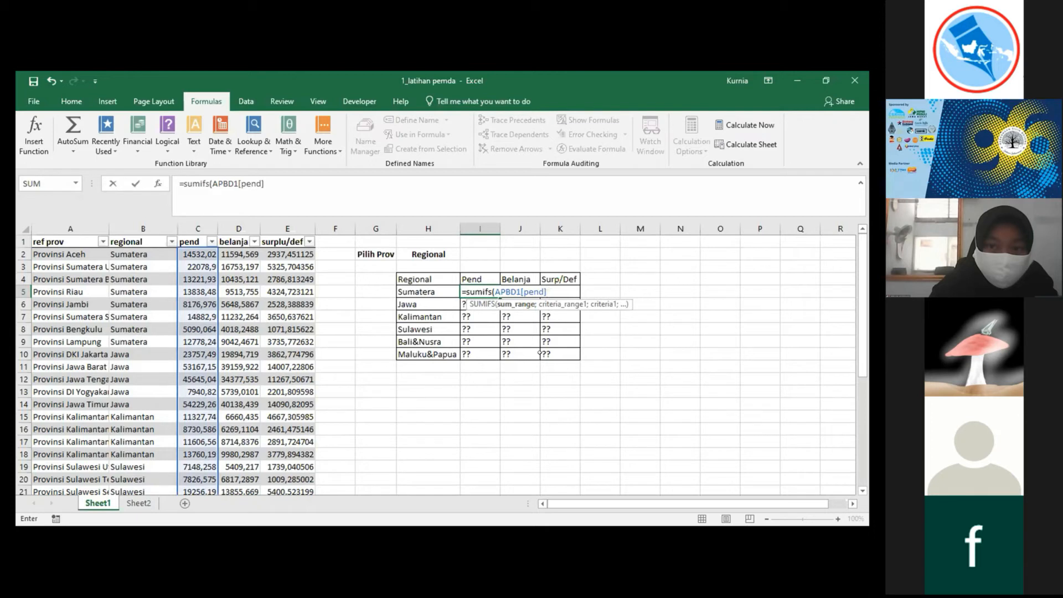
pyautogui.write(';')
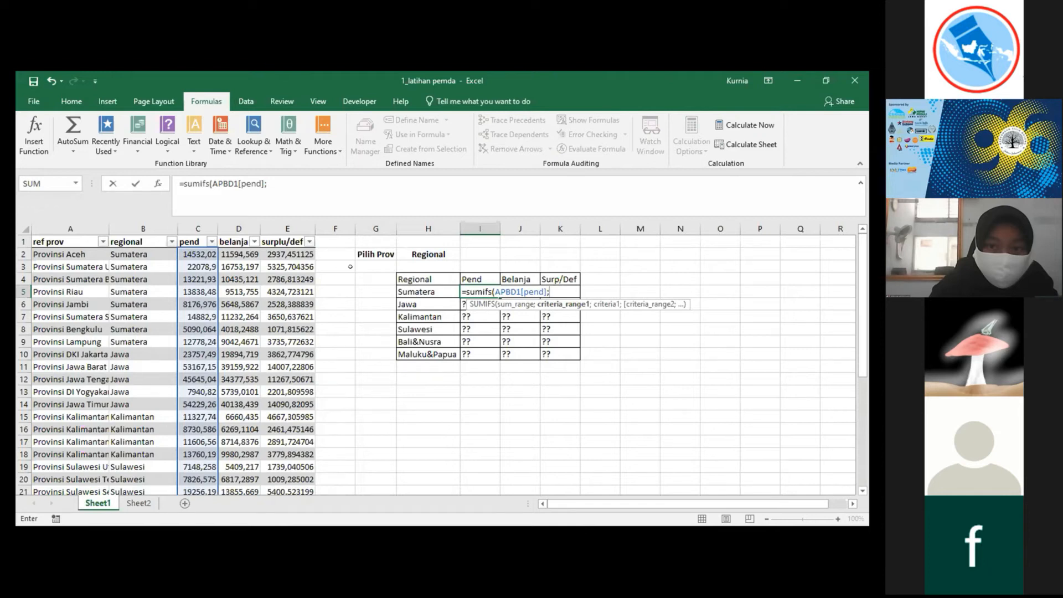
# Step: Add APBD1[regional] as the criteria range of the SUMIFS formula in I5
pyautogui.write('apbd')
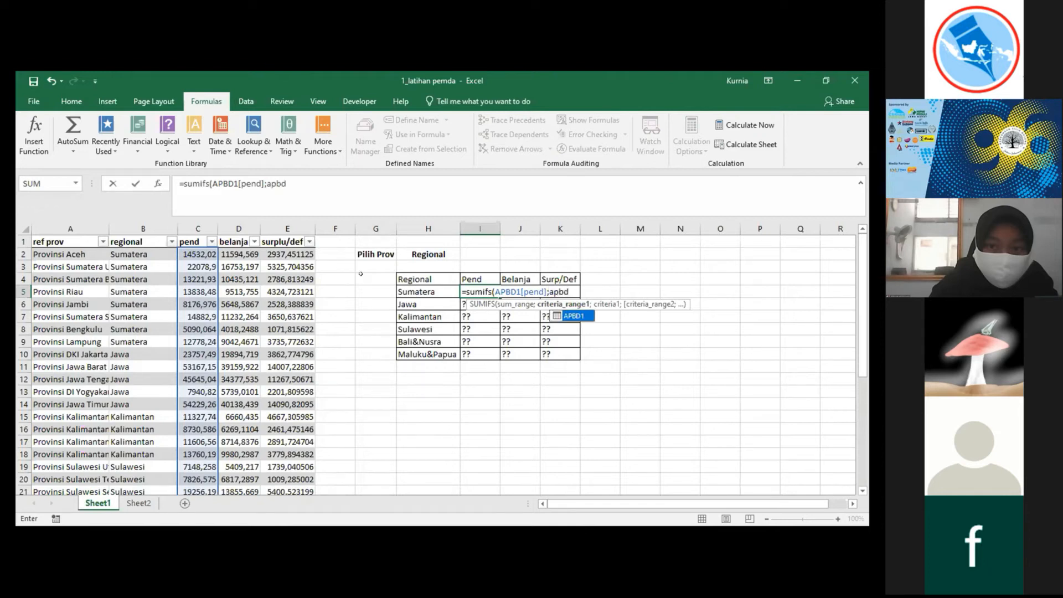
pyautogui.doubleClick(575, 315)
pyautogui.click(569, 285)
pyautogui.write('[')
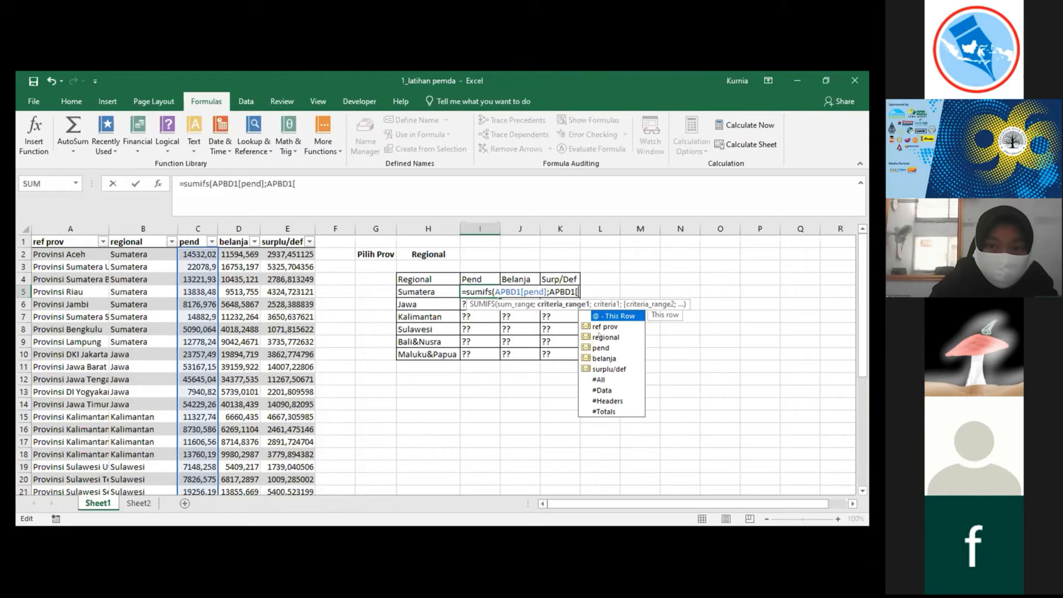
pyautogui.click(599, 335)
pyautogui.doubleClick(599, 335)
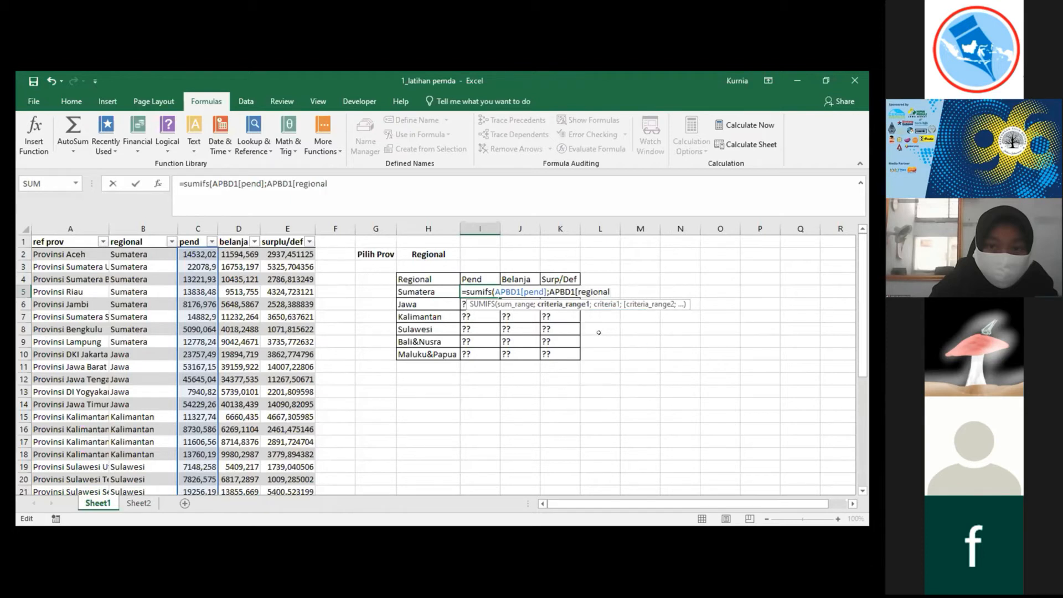
pyautogui.write(']')
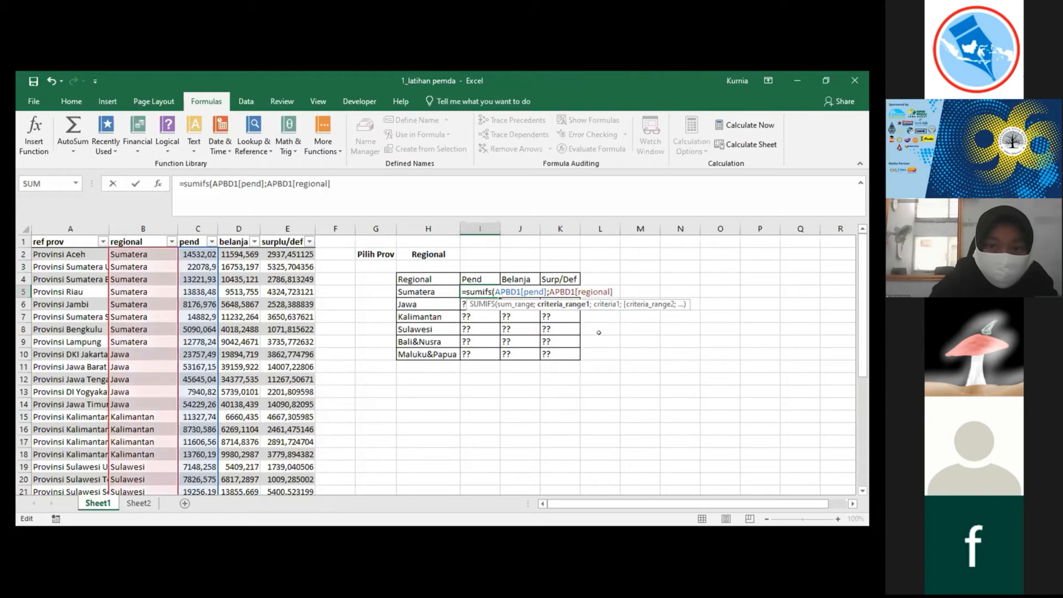
pyautogui.write(';')
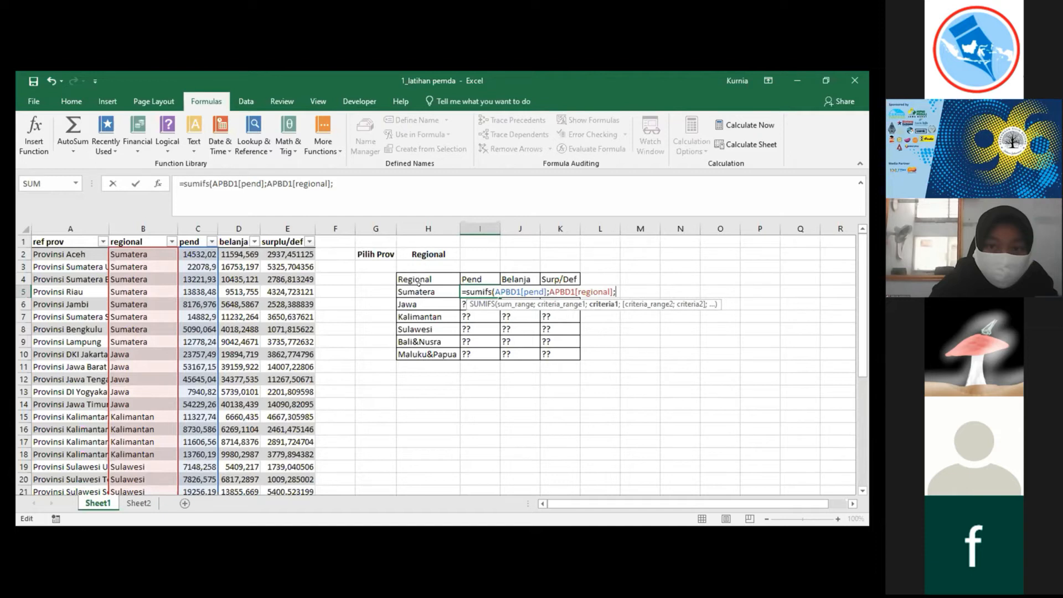
# Step: Use the region name in H5 as the criterion and complete the SUMIFS formula in I5
pyautogui.click(401, 287)
pyautogui.write(')')
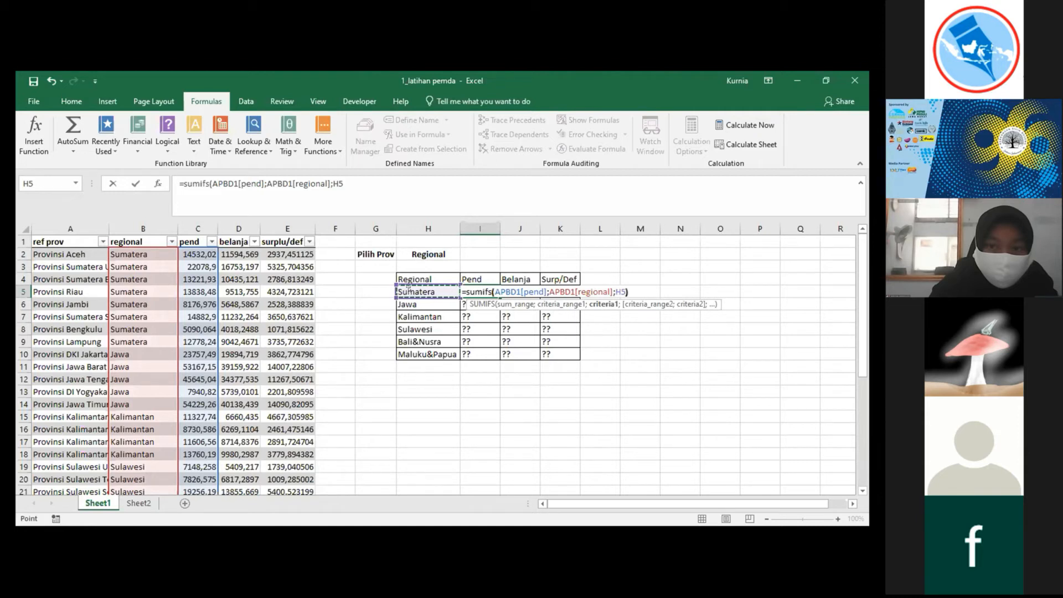
pyautogui.press('Return')
# Step: Copy the Pend formula from I5 into I6 through I10 for the remaining regions
pyautogui.press('Up')
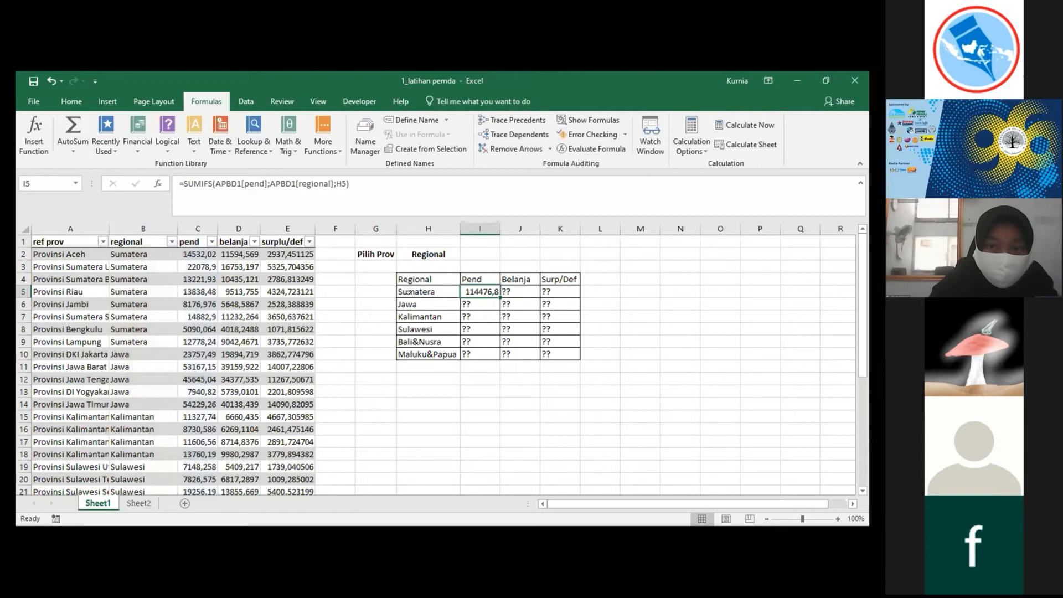
pyautogui.hotkey('ctrl', 'c')
pyautogui.press('Down')
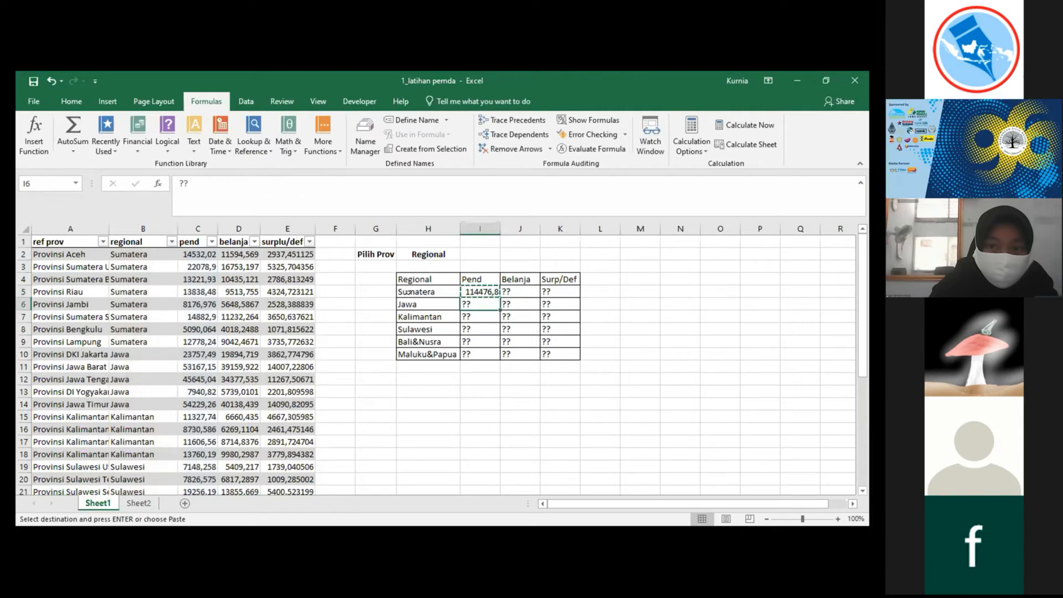
pyautogui.hotkey('ctrl', 'v')
pyautogui.press('Down')
pyautogui.hotkey('ctrl', 'v')
pyautogui.press('Down')
pyautogui.hotkey('ctrl', 'v')
pyautogui.press('Down')
pyautogui.hotkey('ctrl', 'v')
pyautogui.press('Down')
pyautogui.hotkey('ctrl', 'v')
pyautogui.press('Escape')
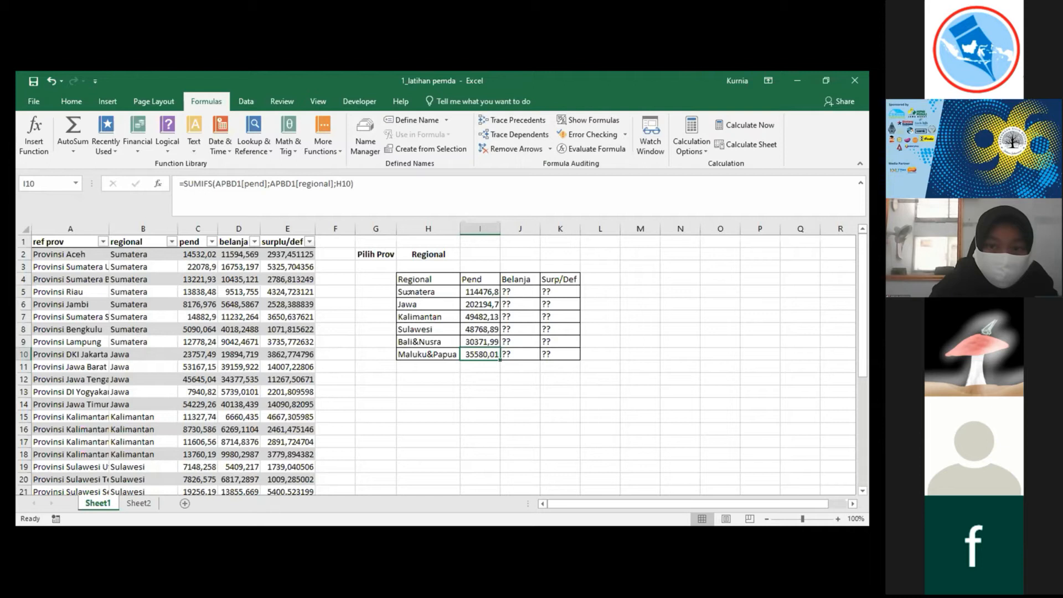
# Step: Start a SUMIFS formula in J5 for Sumatera's Belanja total
pyautogui.click(479, 293)
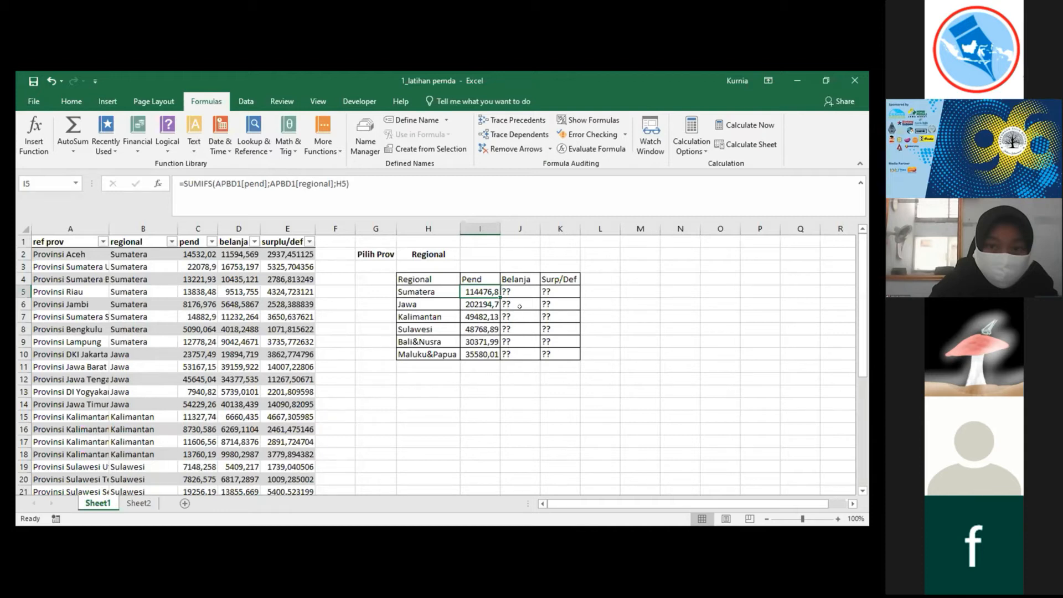
pyautogui.click(519, 282)
pyautogui.click(519, 288)
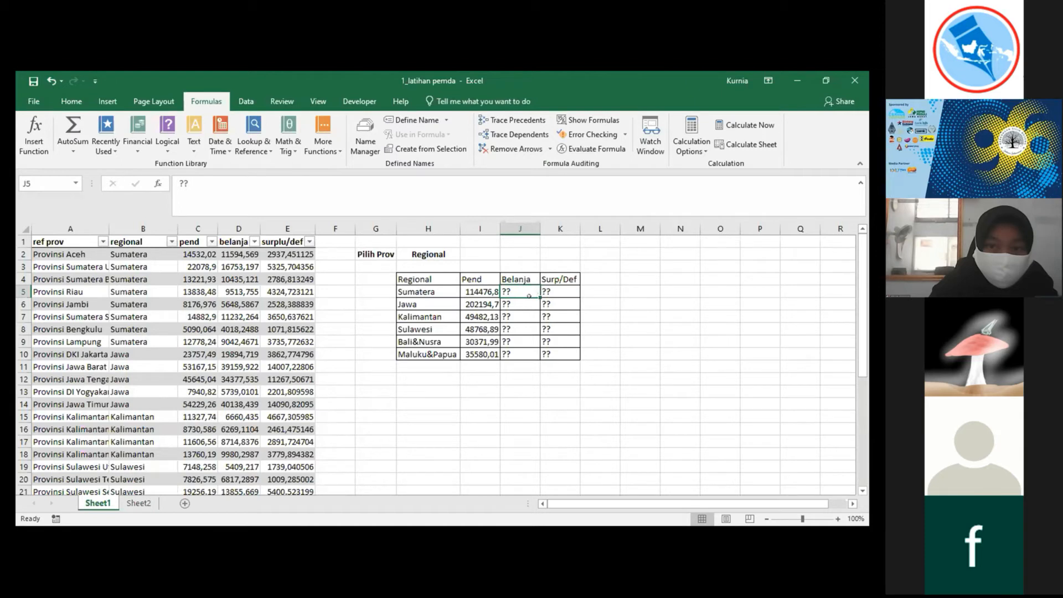
pyautogui.write('=')
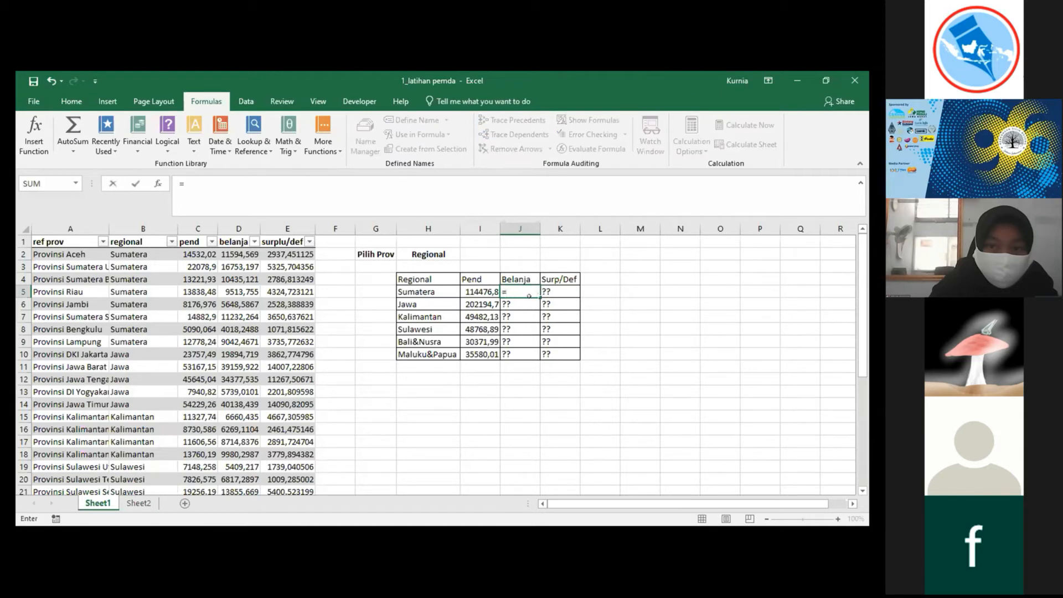
pyautogui.write('sum')
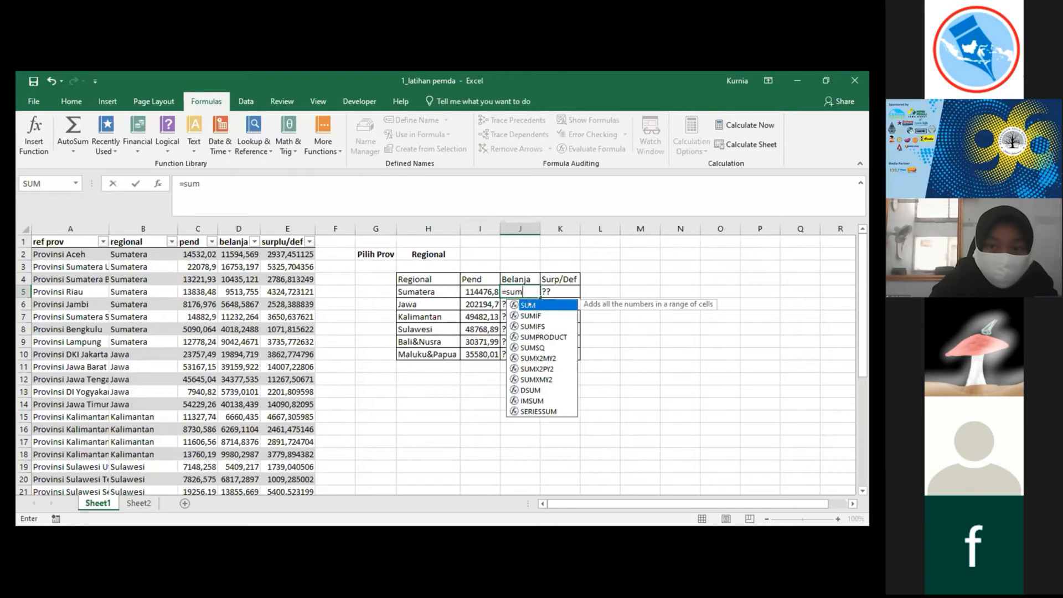
pyautogui.write('if')
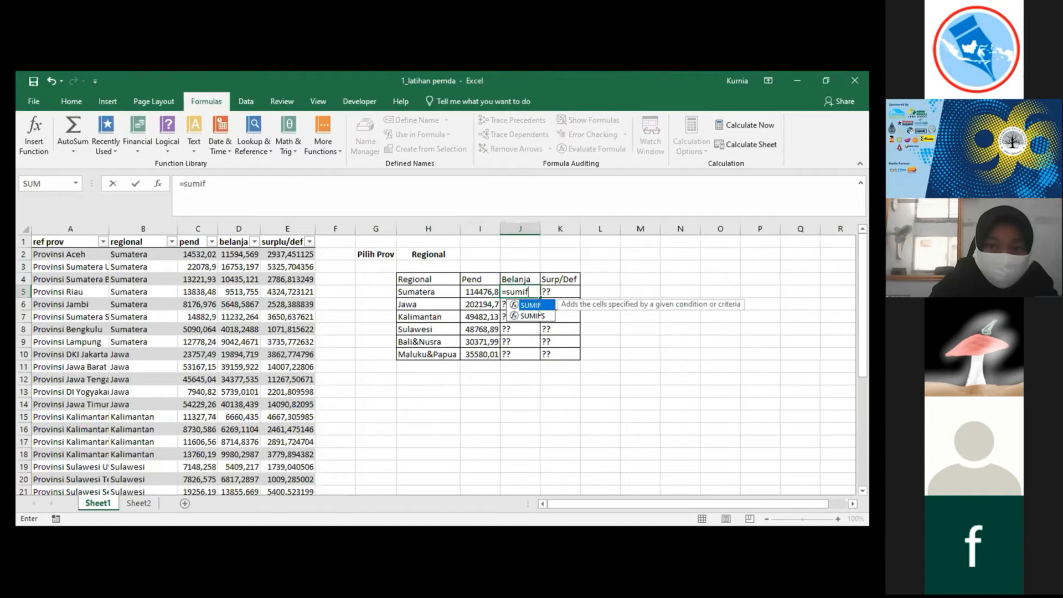
pyautogui.write('s')
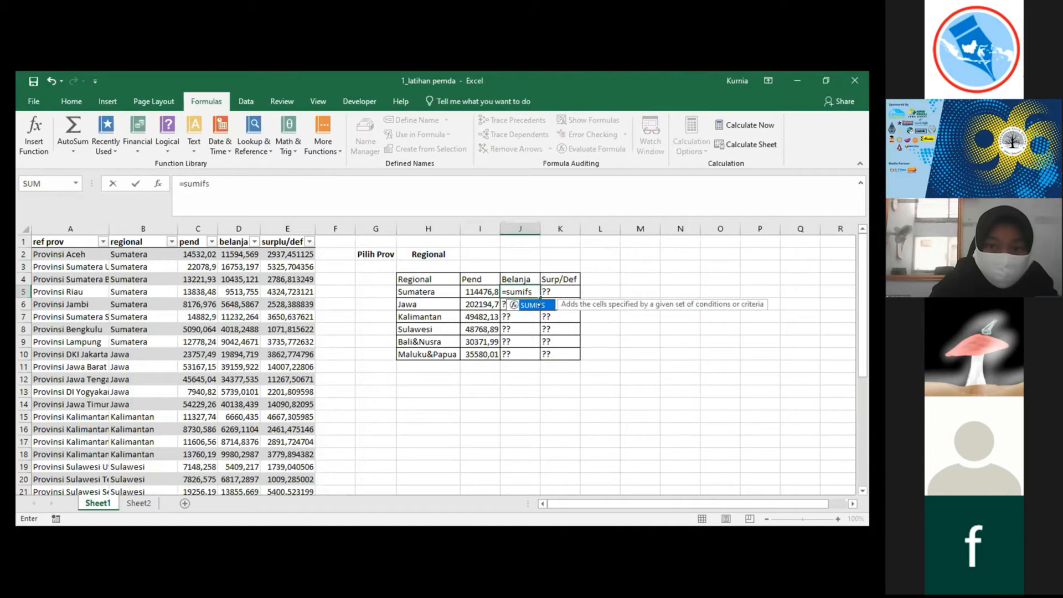
pyautogui.write('(')
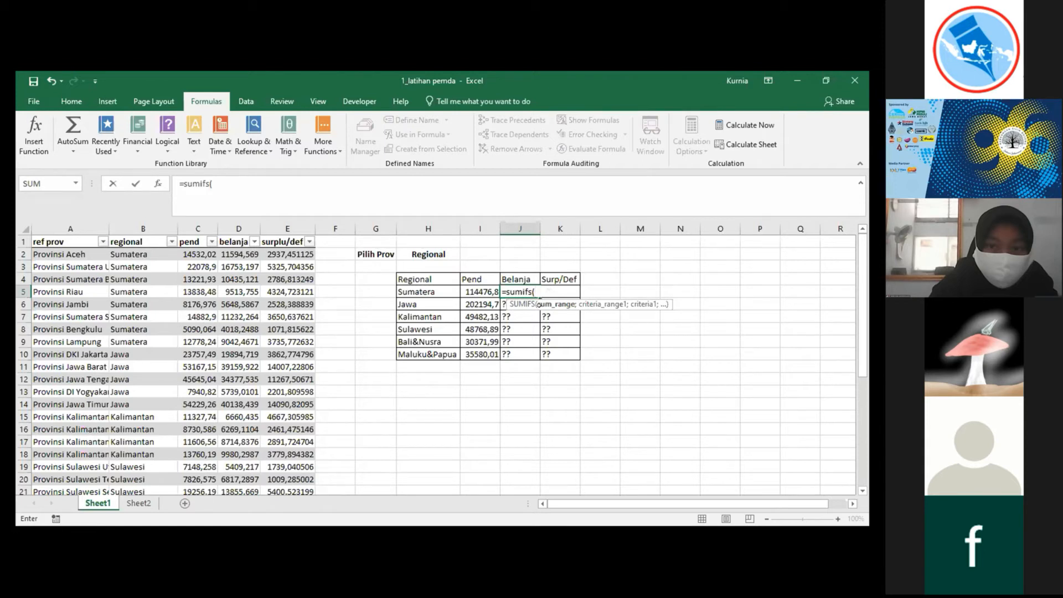
# Step: Set the sum range of the SUMIFS formula in J5 to the belanja column, APBD1[belanja]
pyautogui.write('ap')
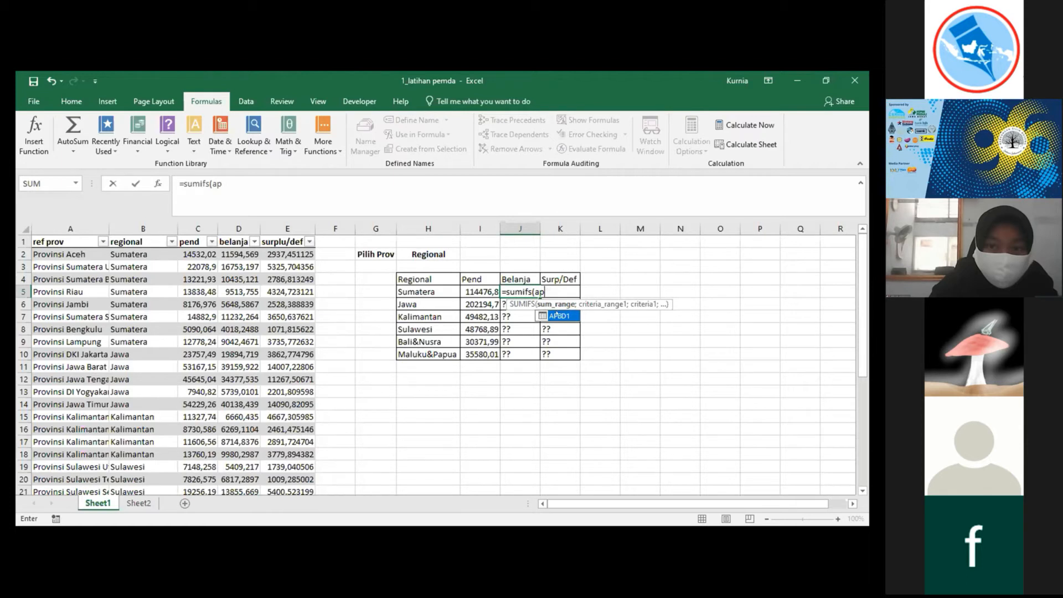
pyautogui.doubleClick(556, 315)
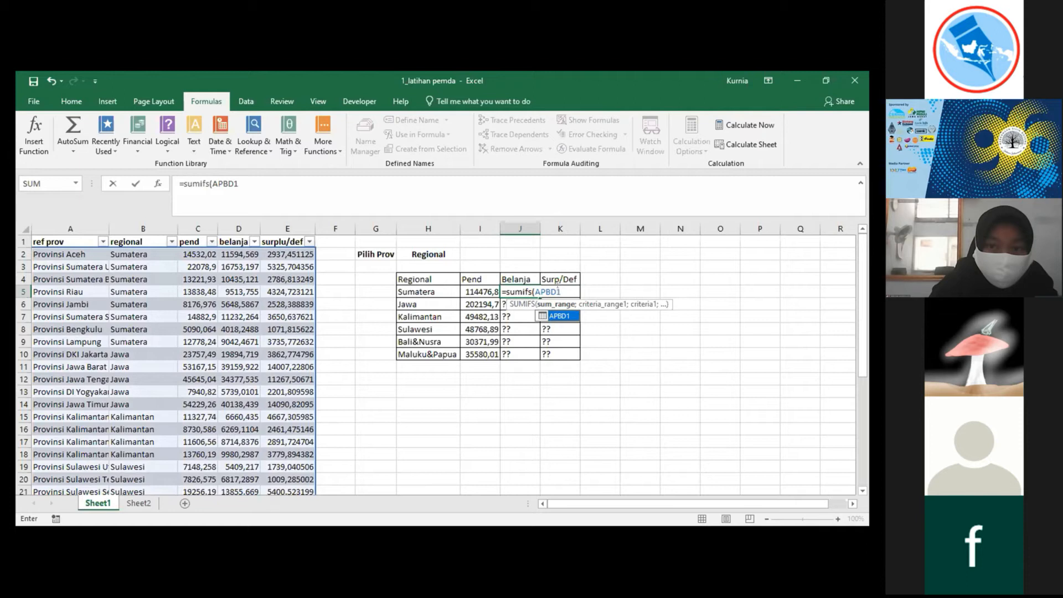
pyautogui.press('F2')
pyautogui.write('[')
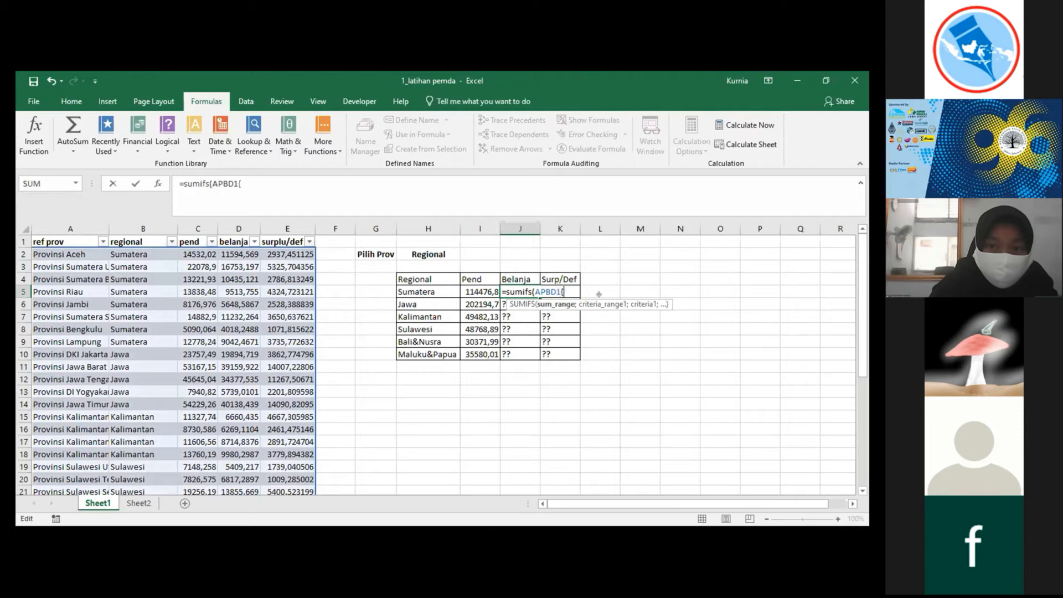
pyautogui.press('BackSpace')
pyautogui.write('[')
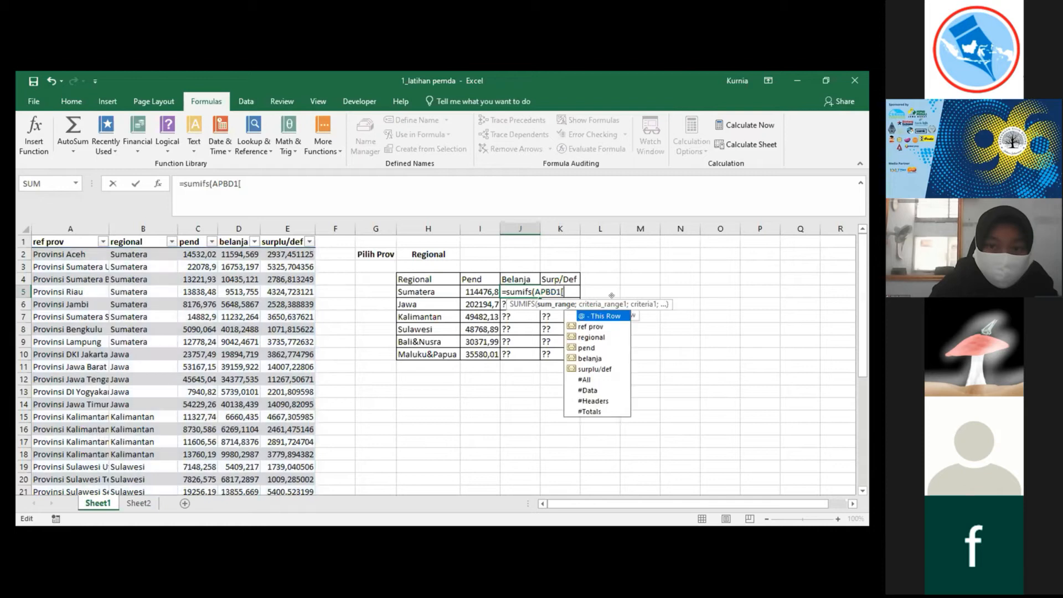
pyautogui.click(589, 358)
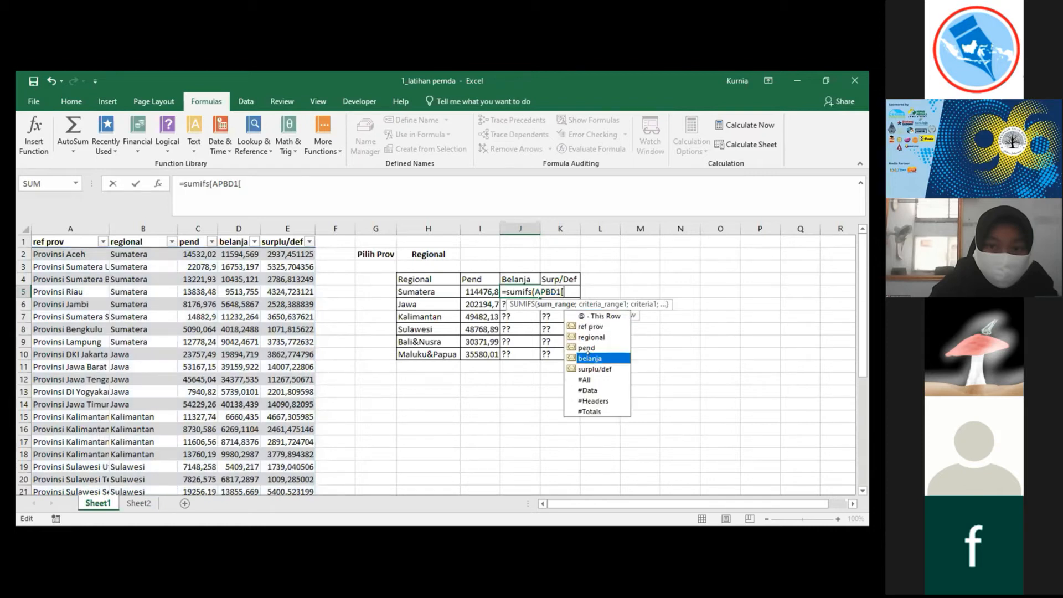
pyautogui.press('Tab')
pyautogui.write(']')
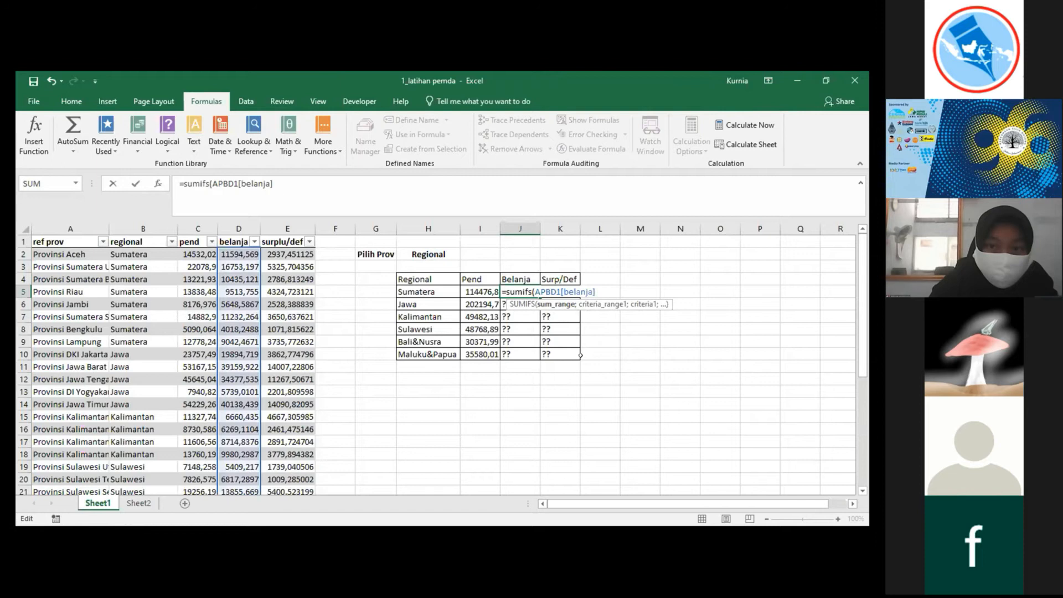
pyautogui.write(';')
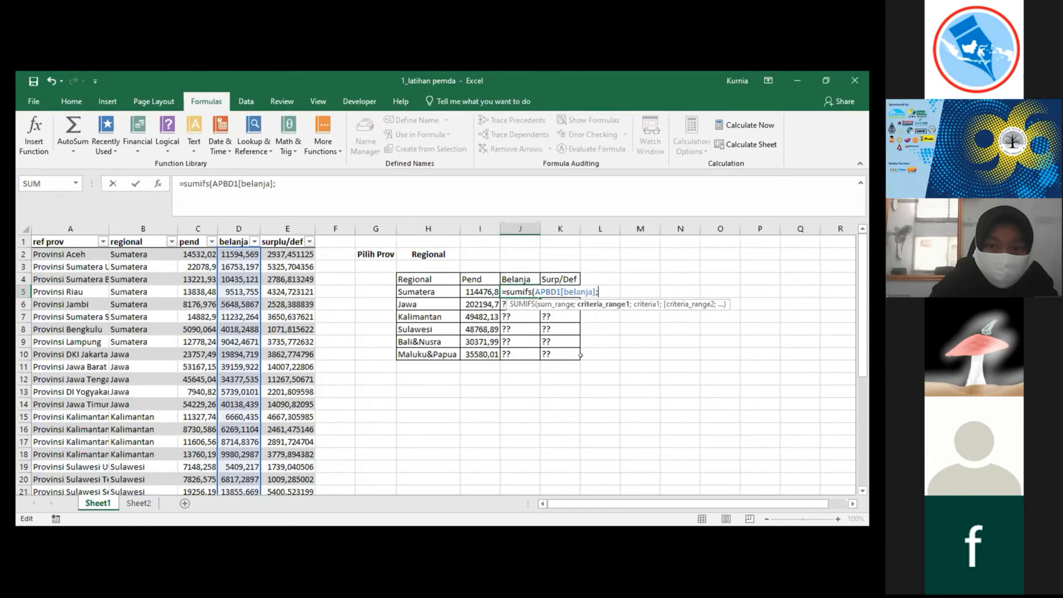
# Step: Set the criteria range of the SUMIFS formula in J5 to the regional column, APBD1[regional]
pyautogui.write('apbd')
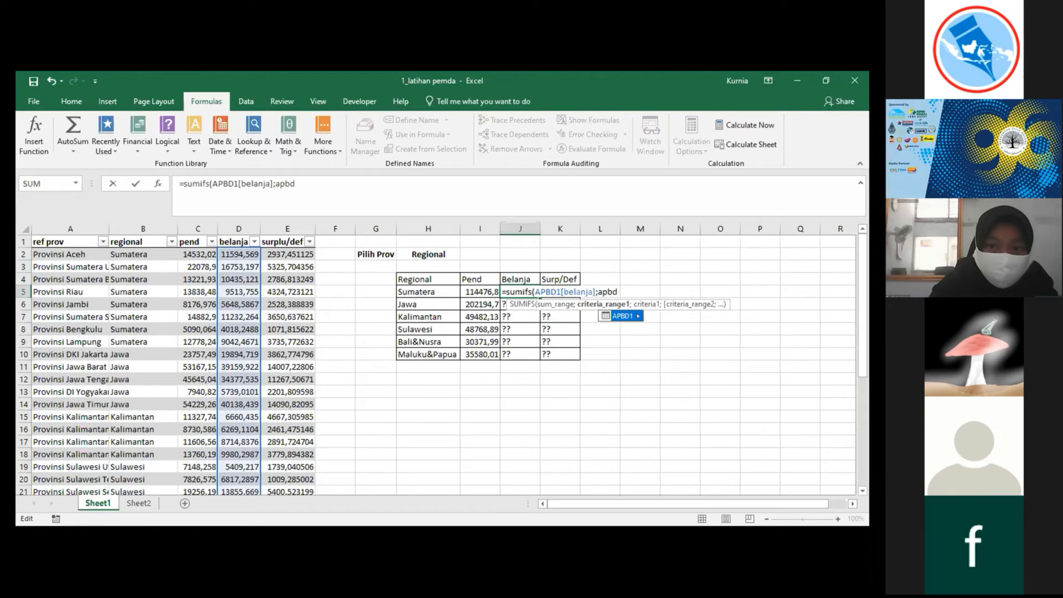
pyautogui.doubleClick(630, 316)
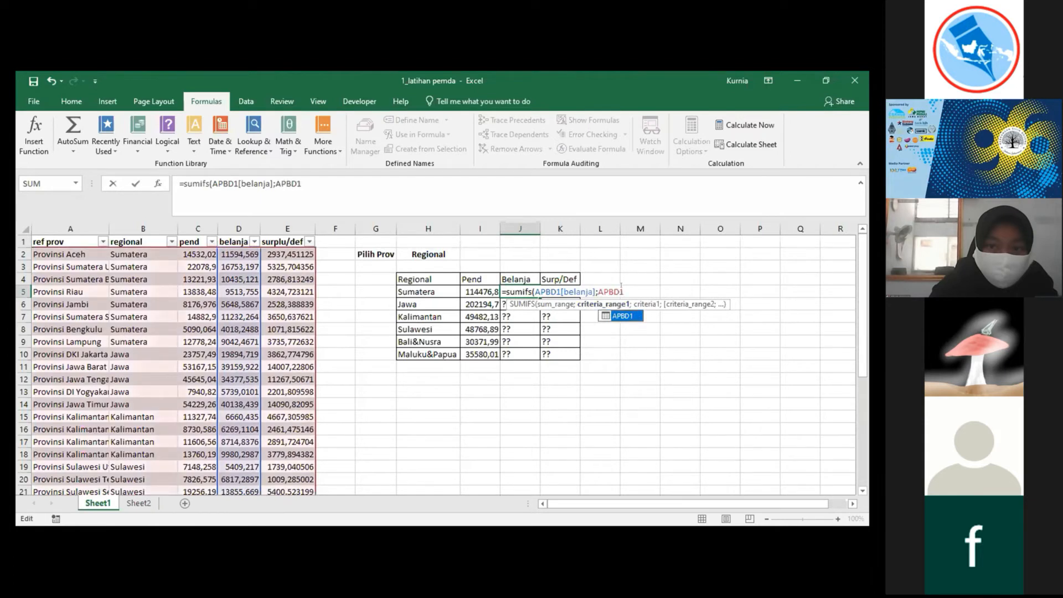
pyautogui.write('[')
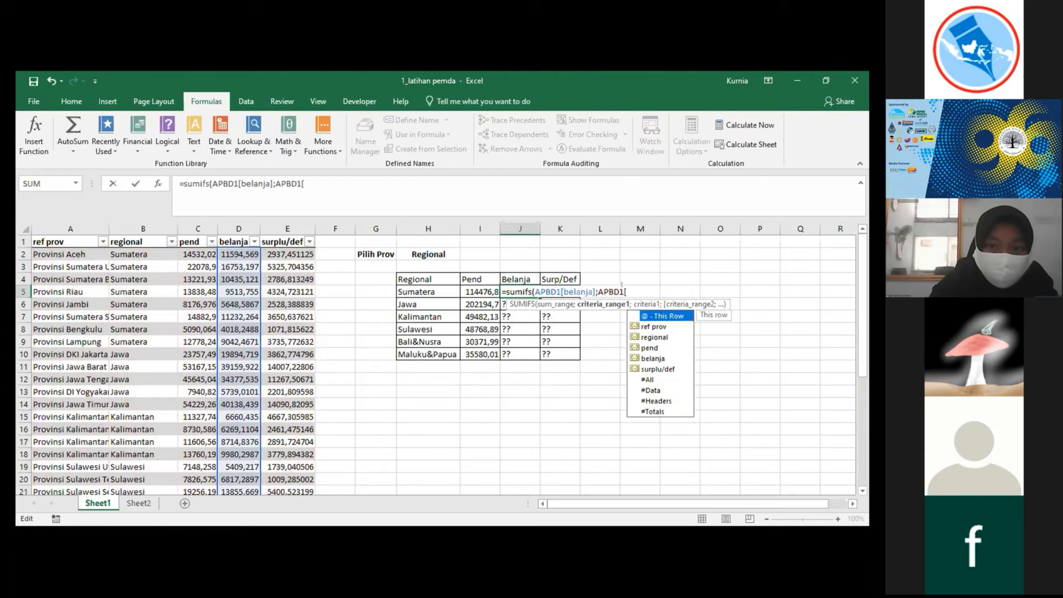
pyautogui.press('Down')
pyautogui.press('Down')
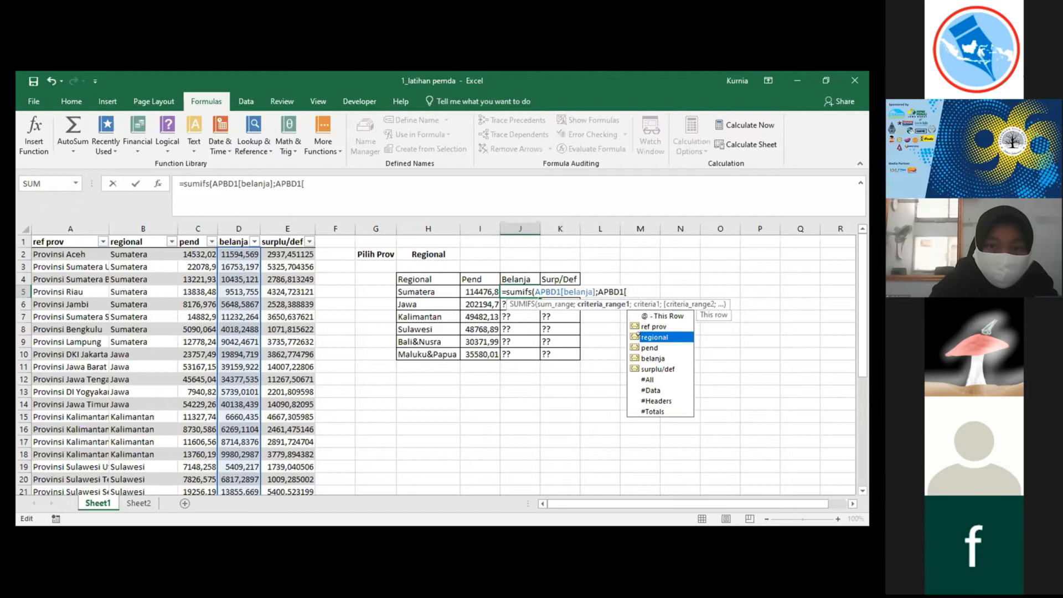
pyautogui.doubleClick(635, 335)
pyautogui.write(']')
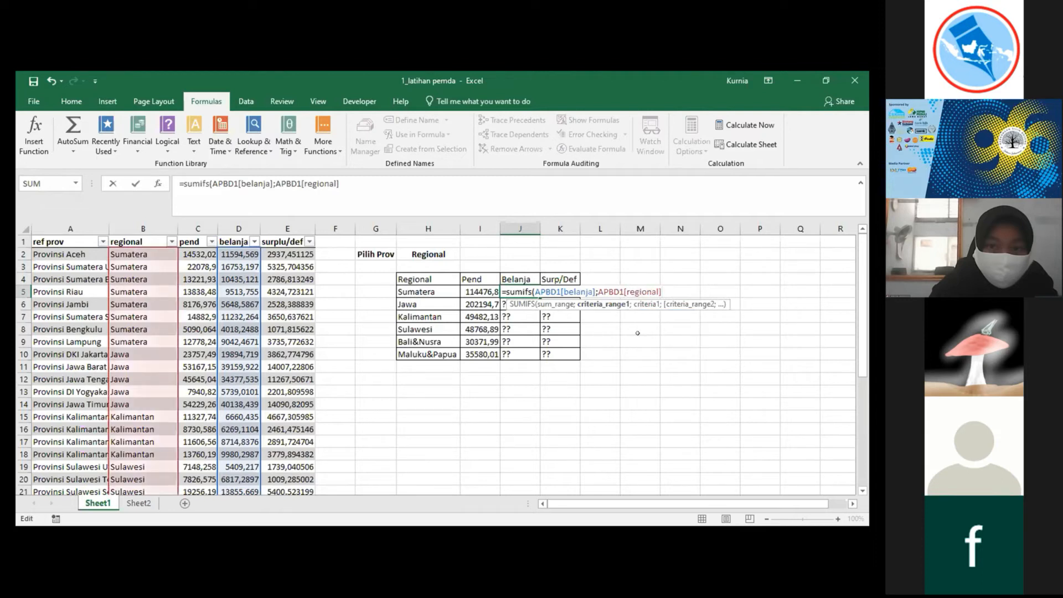
# Step: Use the region name in H5 as the criterion and complete the Belanja SUMIFS formula in J5
pyautogui.write(';')
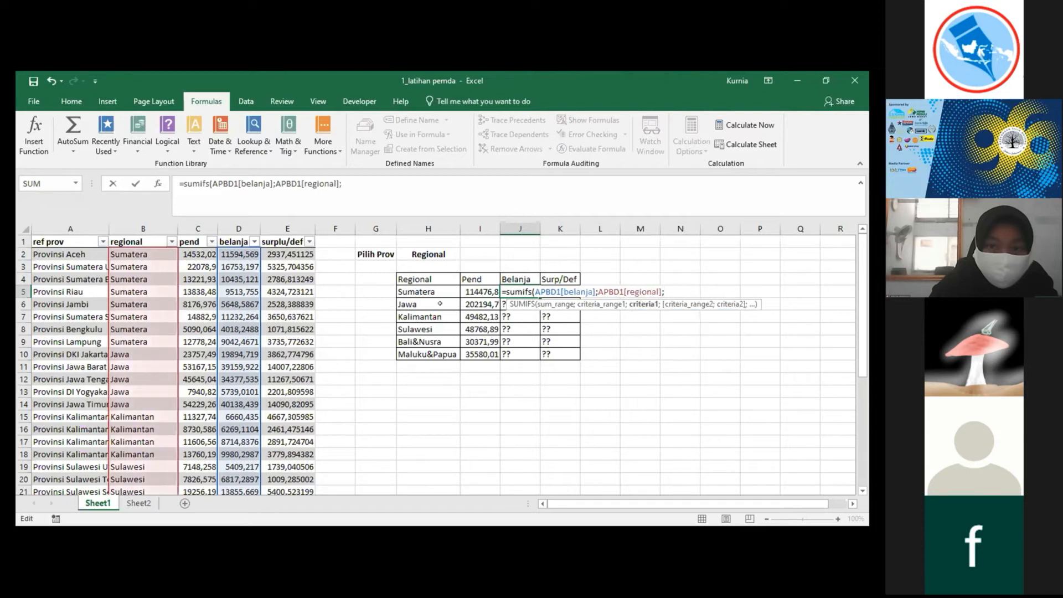
pyautogui.click(432, 291)
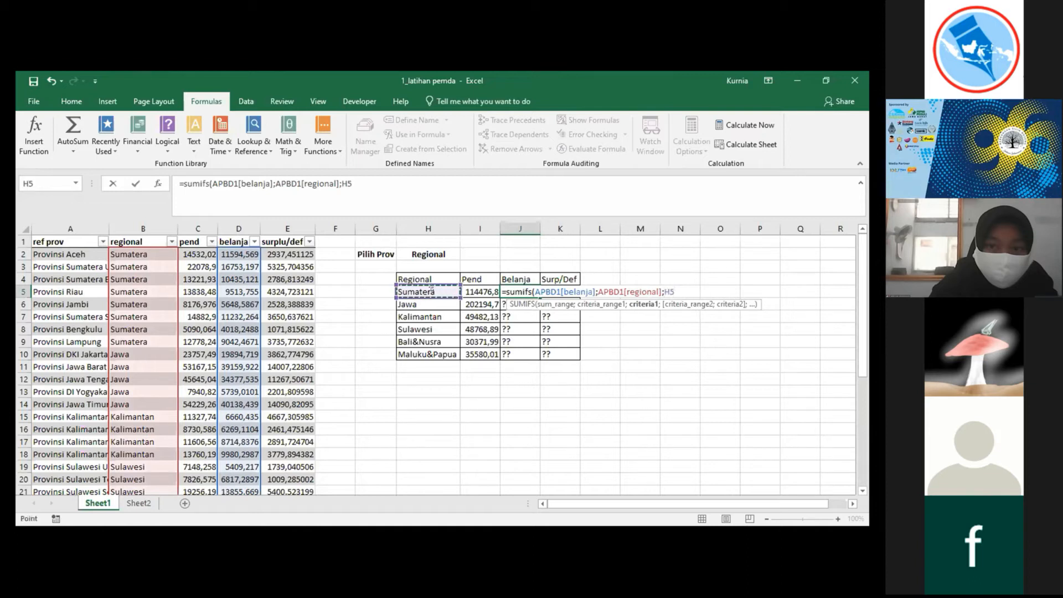
pyautogui.write(')')
pyautogui.press('Return')
# Step: Copy the Belanja formula from J5 into J6 through J10 for the remaining regions
pyautogui.click(519, 294)
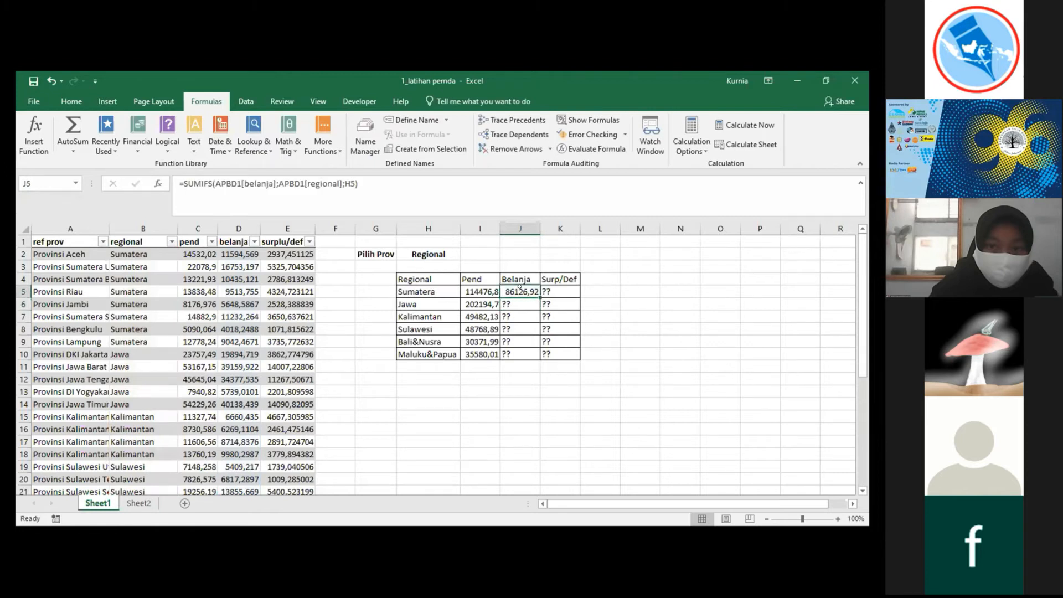
pyautogui.hotkey('ctrl', 'c')
pyautogui.moveTo(507, 304); pyautogui.dragTo(501, 356)
pyautogui.hotkey('ctrl', 'v')
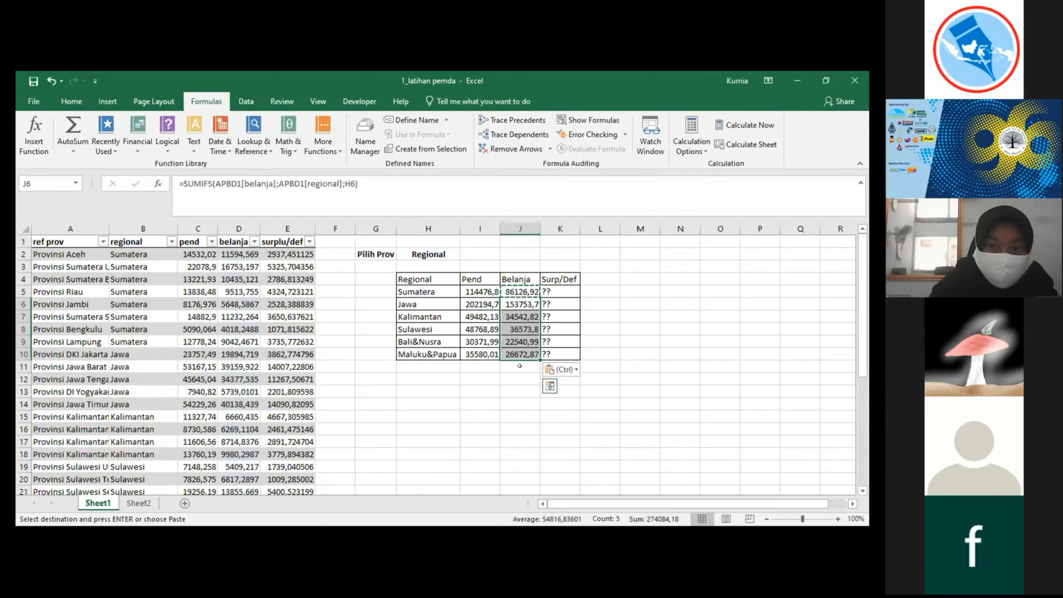
pyautogui.press('Escape')
pyautogui.press('Up')
pyautogui.moveTo(366, 183); pyautogui.dragTo(180, 183)
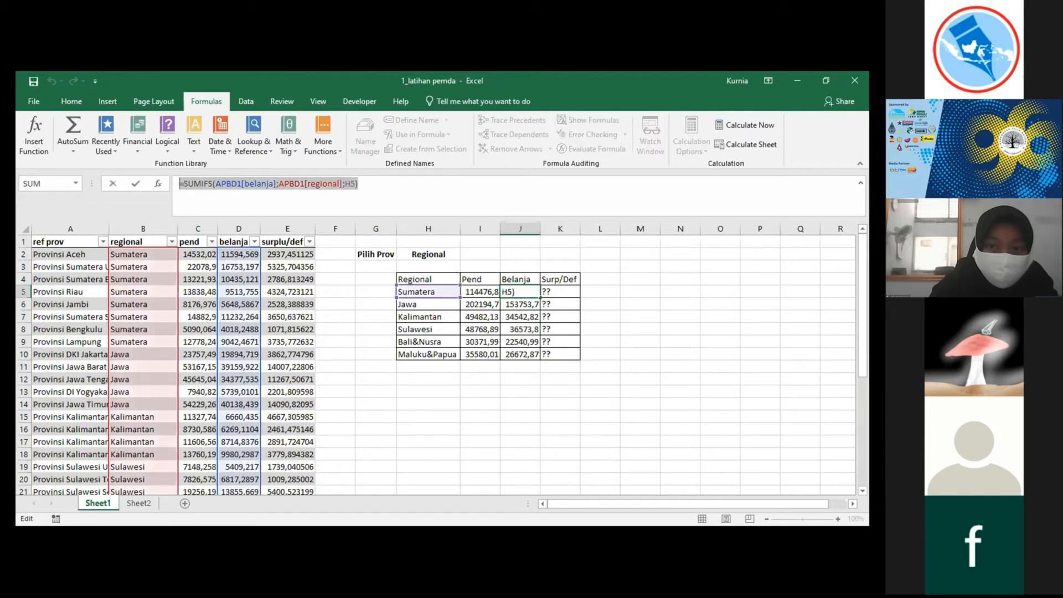
pyautogui.write('=')
pyautogui.press('Right')
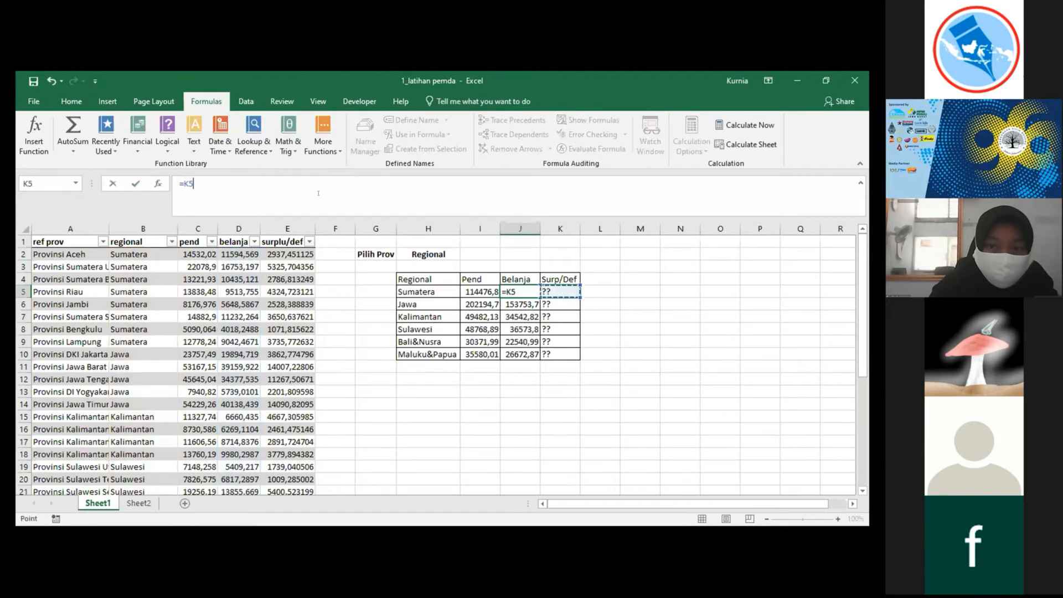
pyautogui.hotkey('ctrl', 'z')
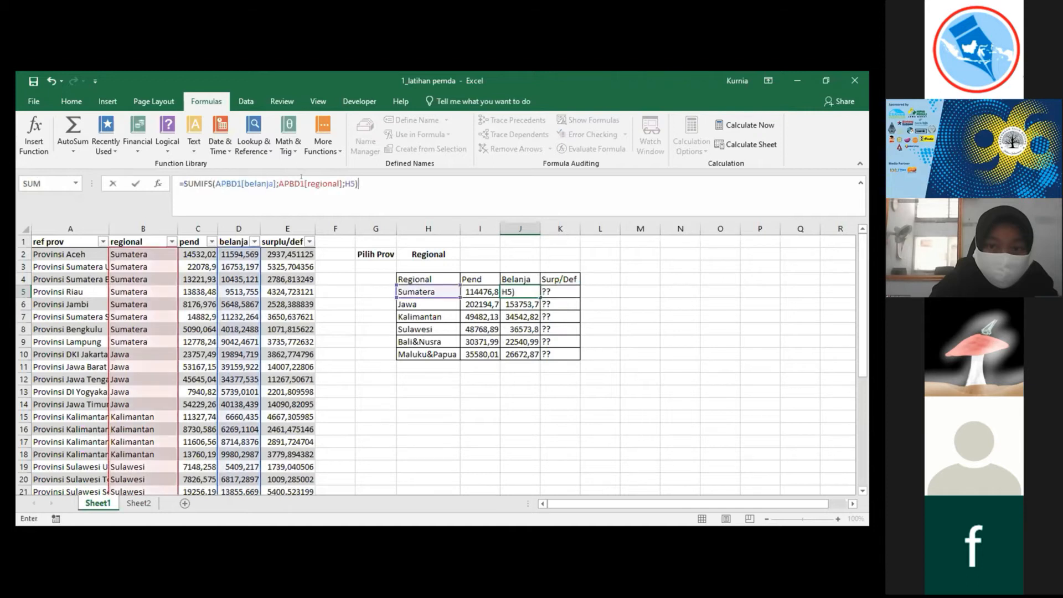
pyautogui.press('Escape')
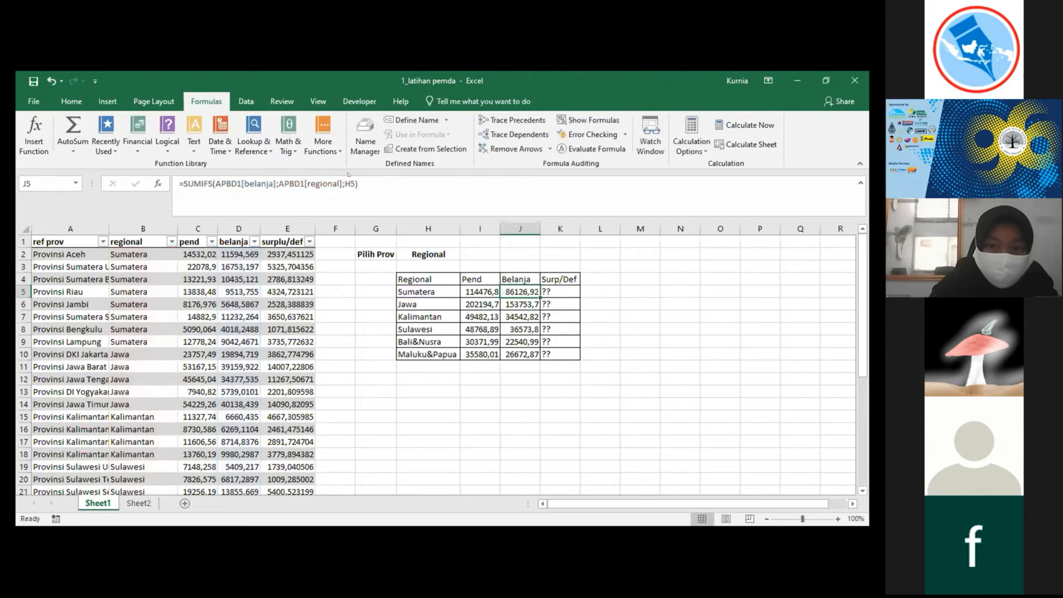
# Step: Copy the SUMIFS formula text from J5 and paste it into K5 in place of the ?? placeholder
pyautogui.moveTo(363, 184); pyautogui.dragTo(98, 187)
pyautogui.press('Return')
pyautogui.click(568, 291)
pyautogui.click(530, 187)
pyautogui.press('BackSpace')
pyautogui.press('BackSpace')
pyautogui.hotkey('ctrl', 'v')
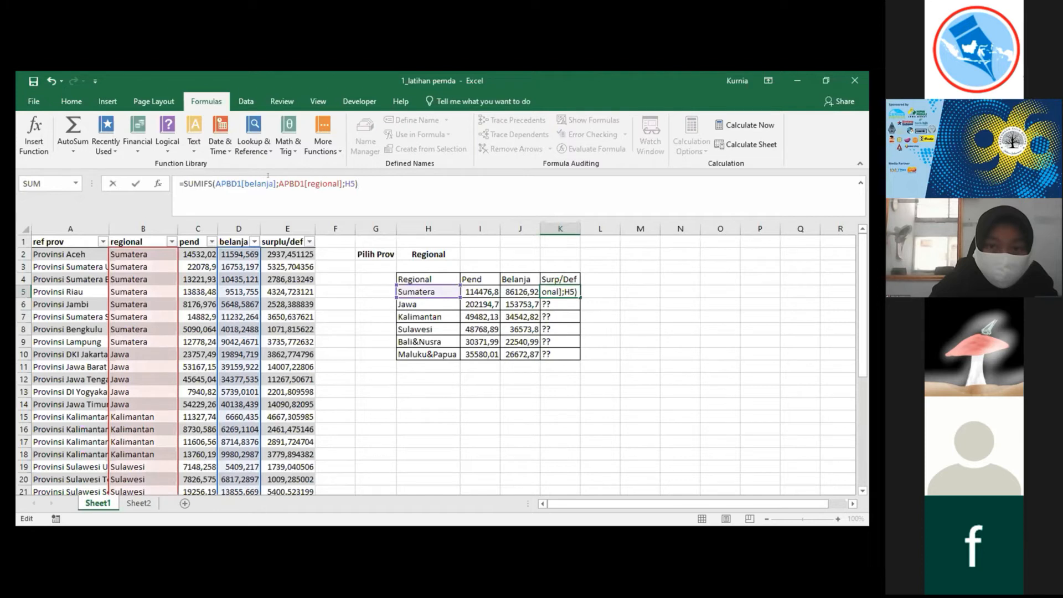
# Step: Change the sum range of the formula in K5 to APBD1[surplu/def] and complete the formula
pyautogui.press('Left')
pyautogui.press('Left')
pyautogui.press('Left')
pyautogui.press('Left')
pyautogui.press('Left')
pyautogui.press('Left')
pyautogui.press('Left')
pyautogui.press('Left')
pyautogui.press('Left')
pyautogui.press('Left')
pyautogui.press('Left')
pyautogui.press('Left')
pyautogui.press('Left')
pyautogui.press('Left')
pyautogui.press('Left')
pyautogui.press('Left')
pyautogui.press('Left')
pyautogui.press('Left')
pyautogui.press('Left')
pyautogui.press('Left')
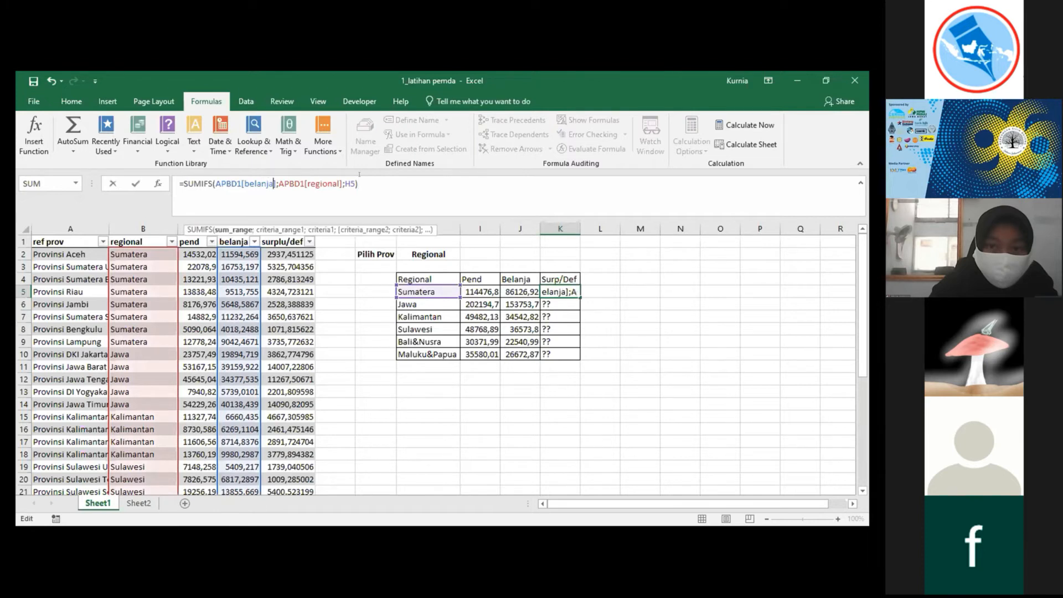
pyautogui.press('BackSpace')
pyautogui.press('BackSpace')
pyautogui.press('BackSpace')
pyautogui.press('BackSpace')
pyautogui.press('BackSpace')
pyautogui.press('BackSpace')
pyautogui.press('BackSpace')
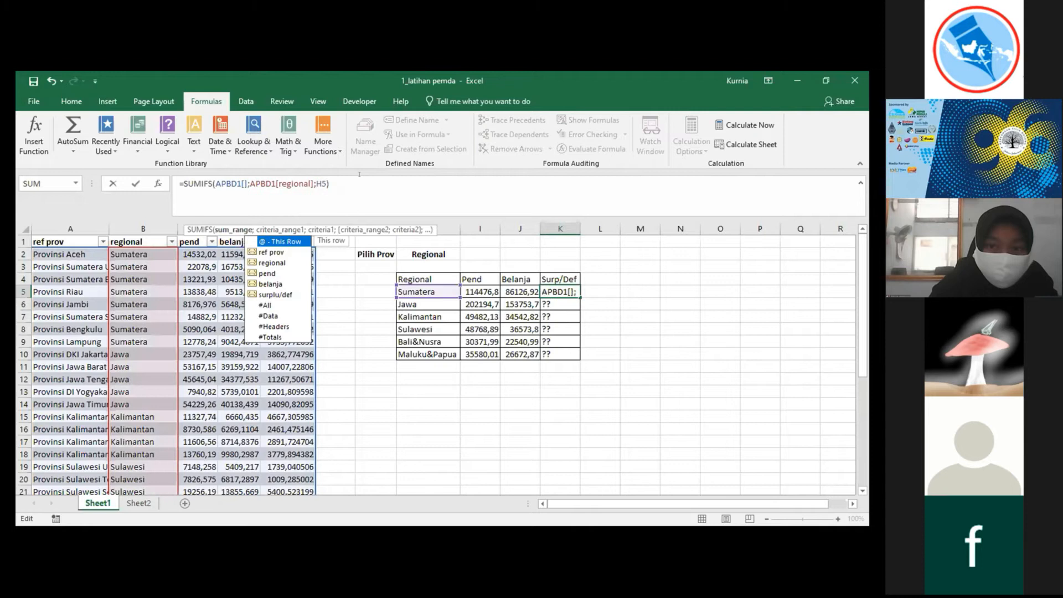
pyautogui.click(267, 295)
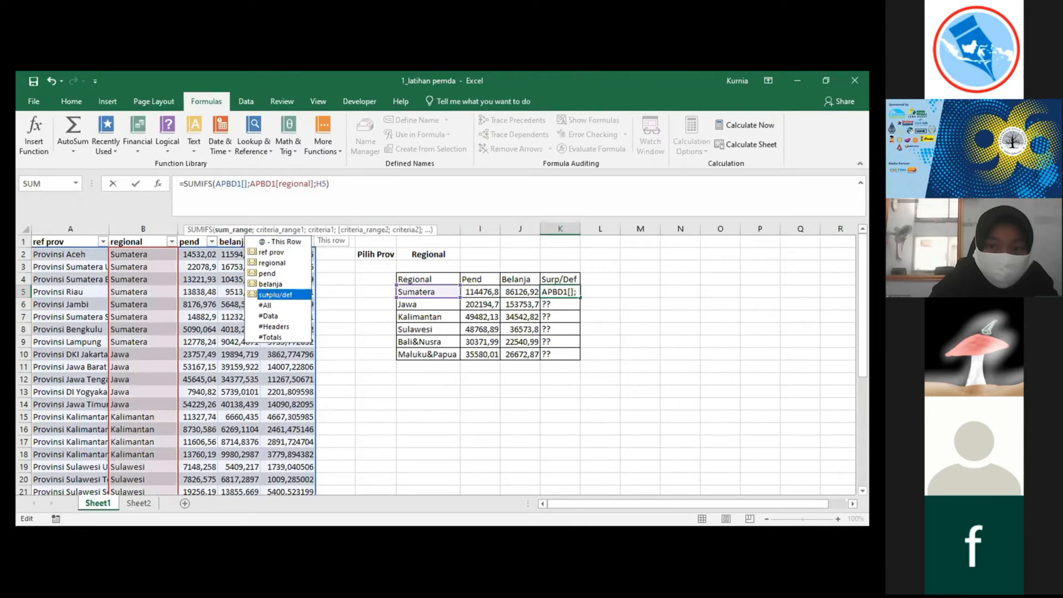
pyautogui.press('Tab')
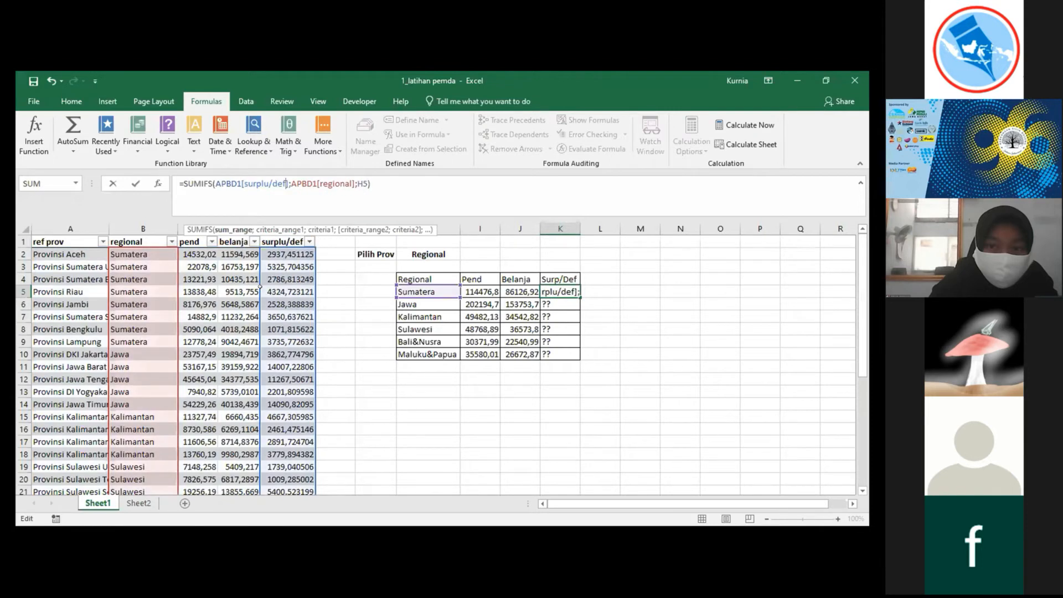
pyautogui.press('Return')
pyautogui.click(560, 289)
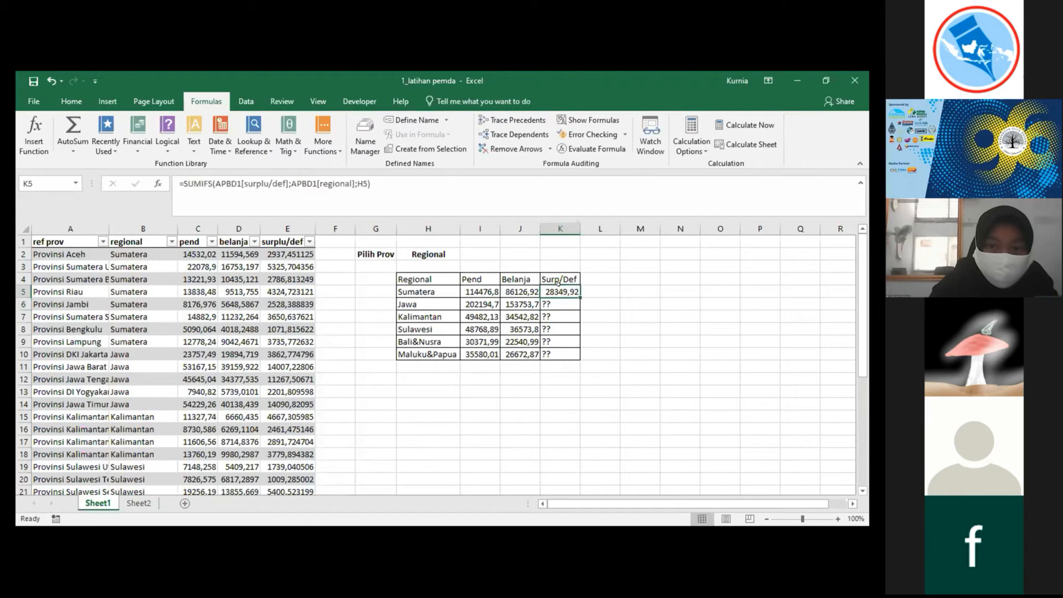
pyautogui.moveTo(557, 304); pyautogui.dragTo(541, 343)
pyautogui.hotkey('ctrl', 'v')
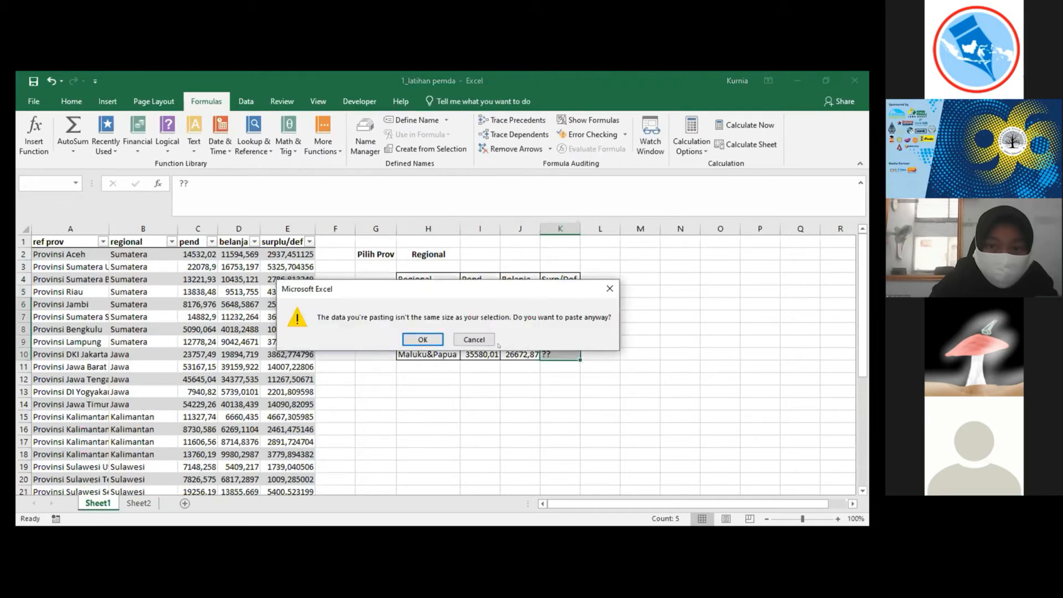
pyautogui.click(488, 337)
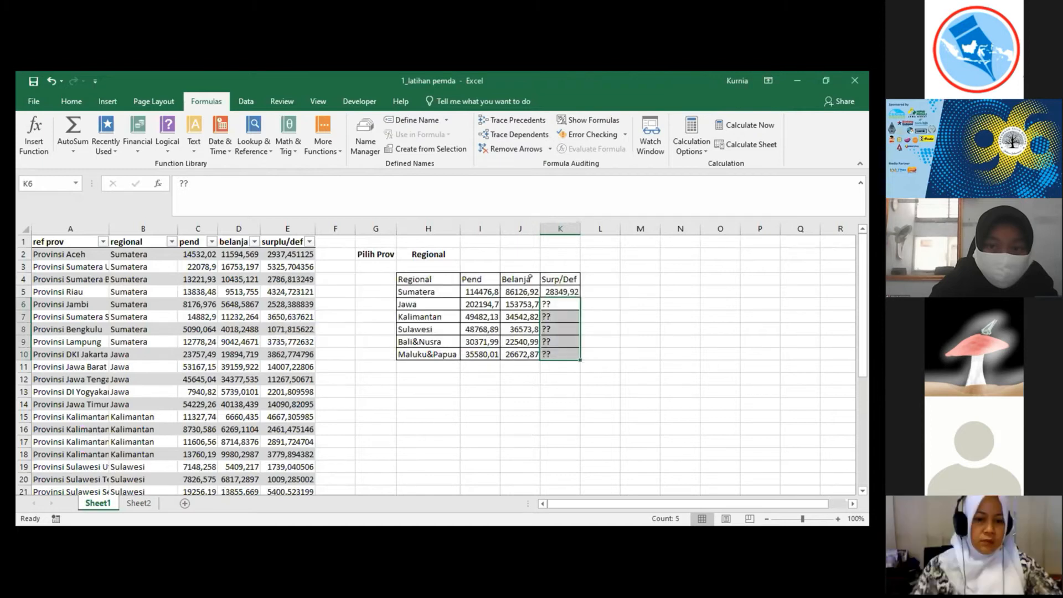
# Step: Copy the Surp/Def formula from K5 into K6 through K10 for the remaining regions
pyautogui.click(543, 293)
pyautogui.hotkey('ctrl', 'c')
pyautogui.moveTo(542, 304); pyautogui.dragTo(541, 342)
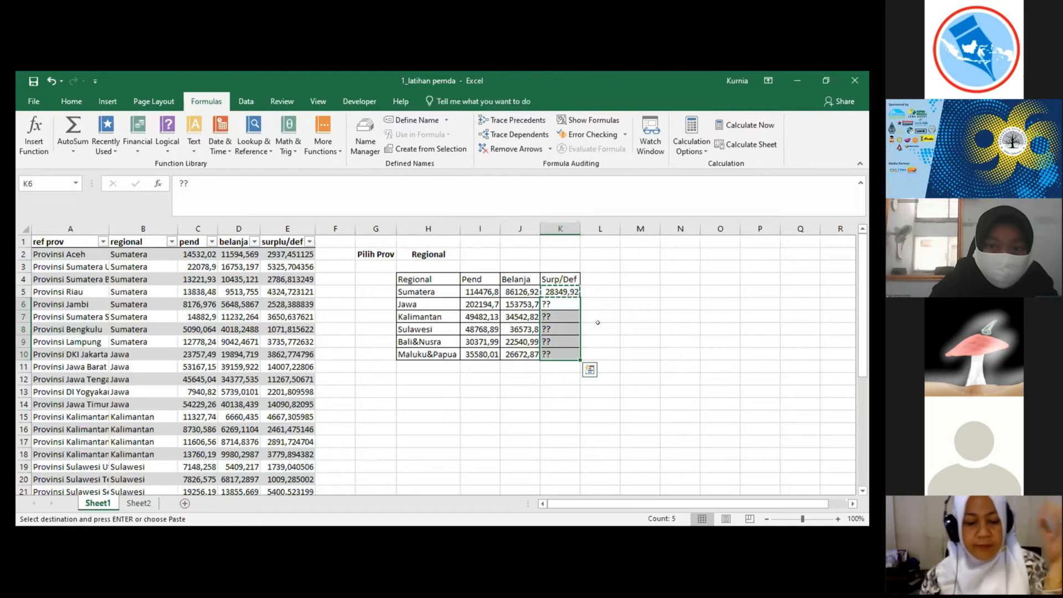
pyautogui.hotkey('ctrl', 'v')
pyautogui.press('Escape')
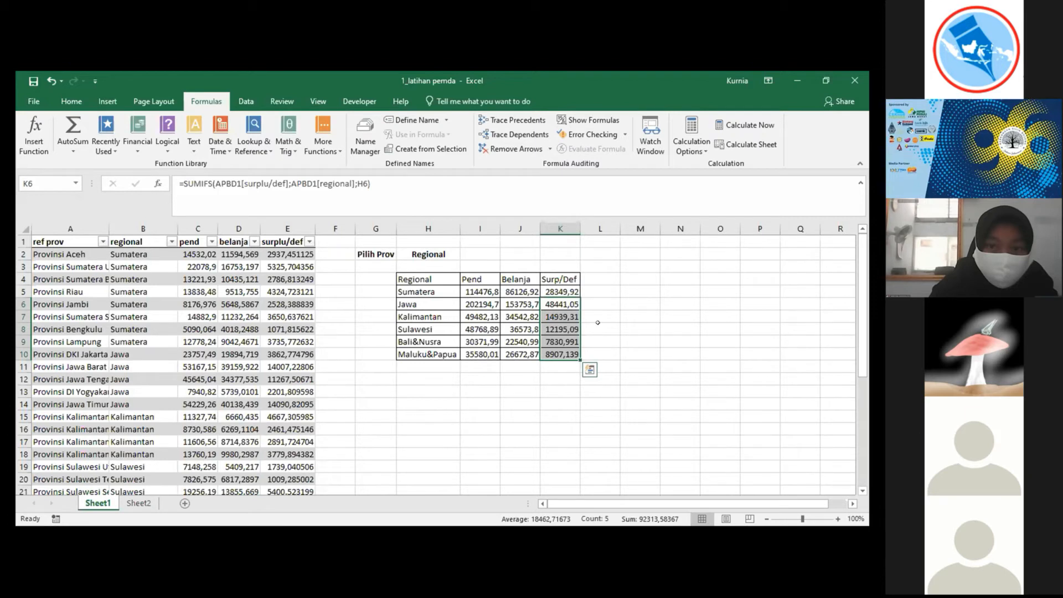
pyautogui.click(367, 267)
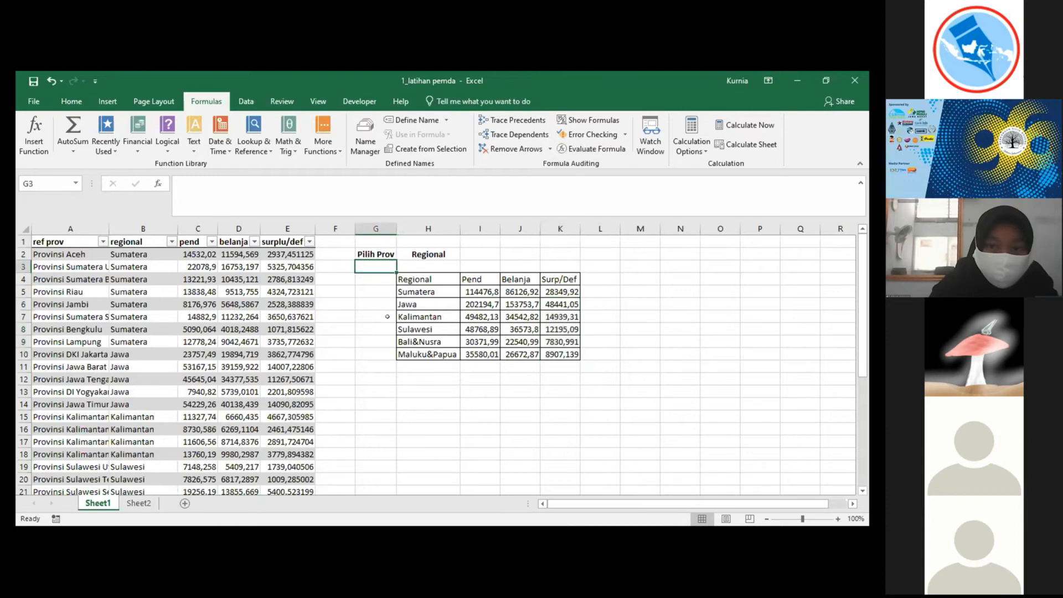
pyautogui.click(379, 255)
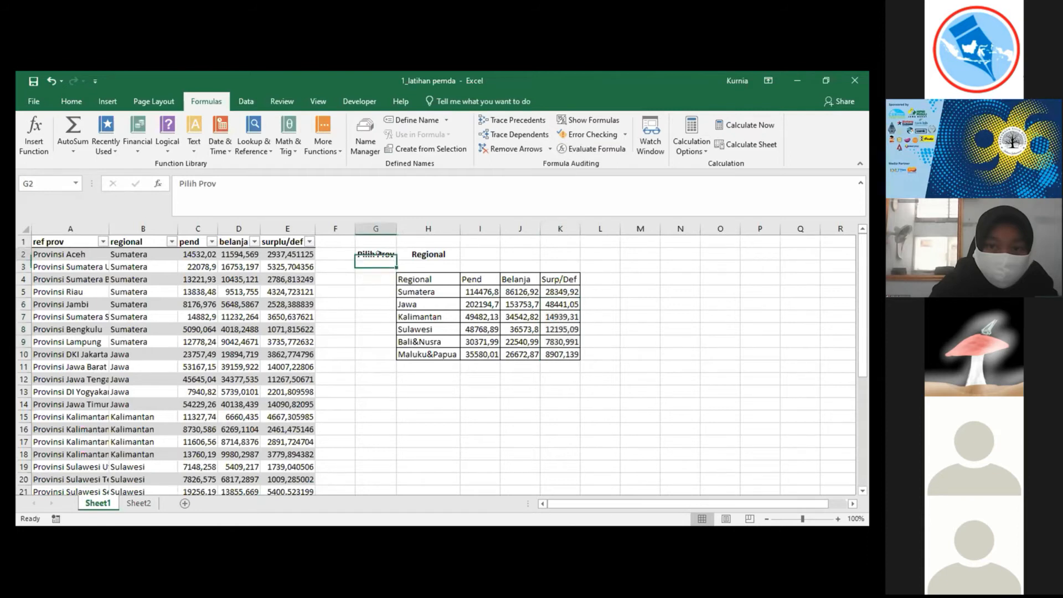
pyautogui.click(370, 268)
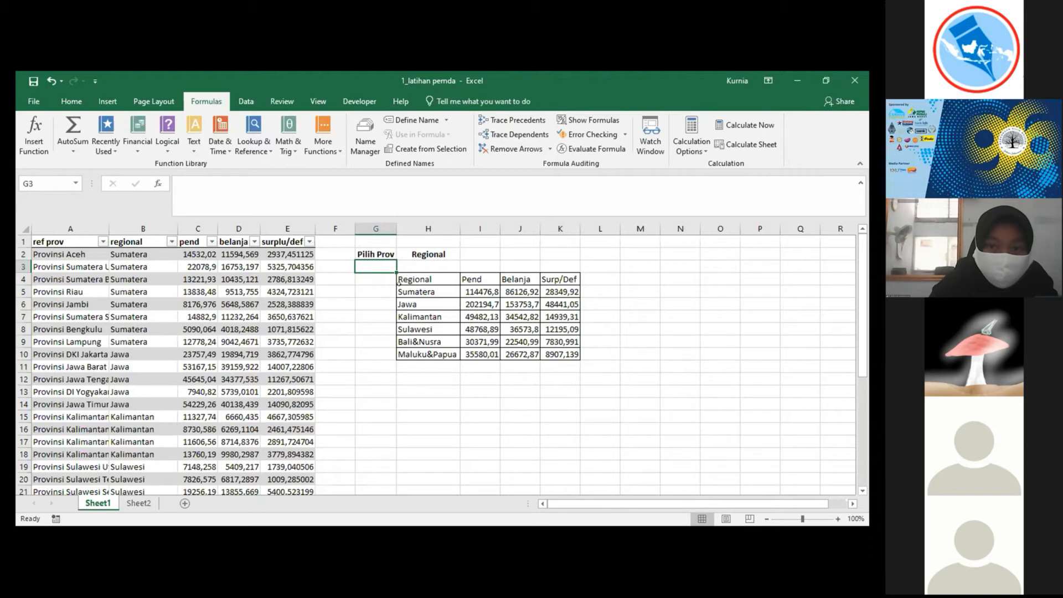
# Step: Add a List data validation rule offering the province names to the Pilih Prov cell G2
pyautogui.click(370, 255)
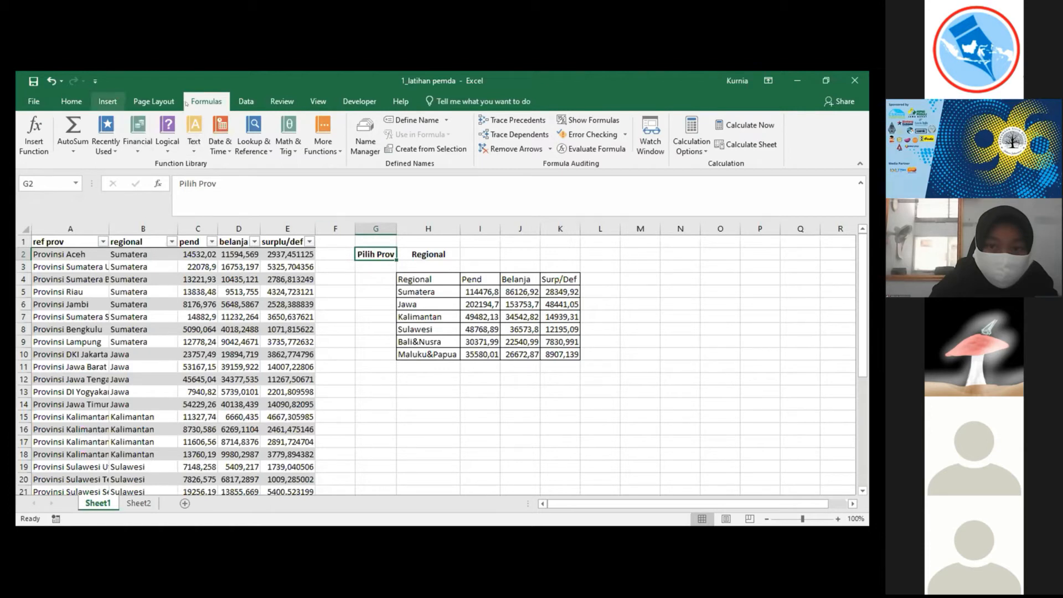
pyautogui.click(245, 101)
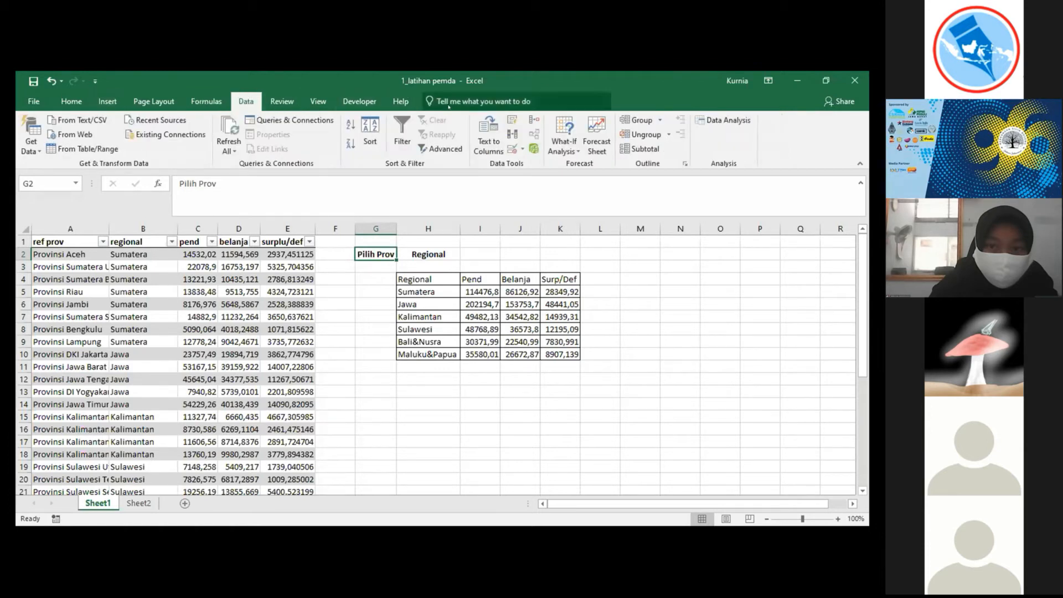
pyautogui.click(521, 148)
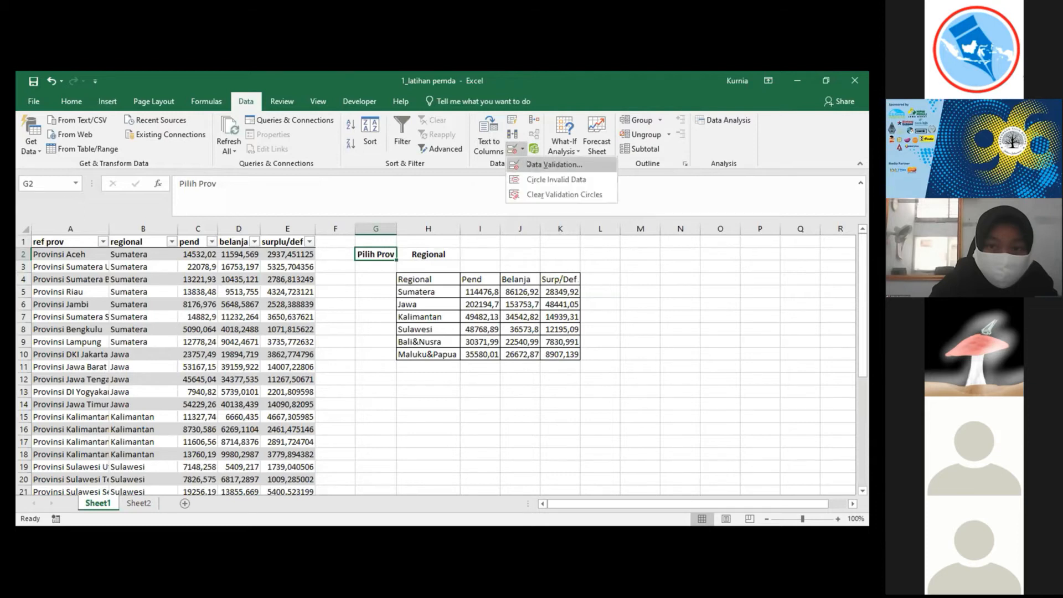
pyautogui.click(532, 164)
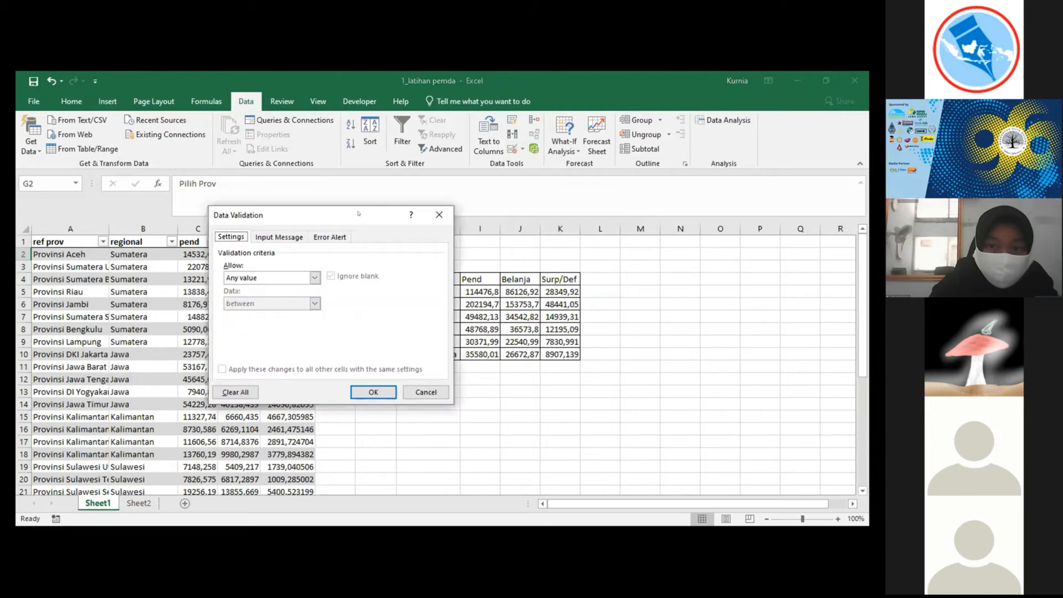
pyautogui.moveTo(355, 215); pyautogui.dragTo(640, 179)
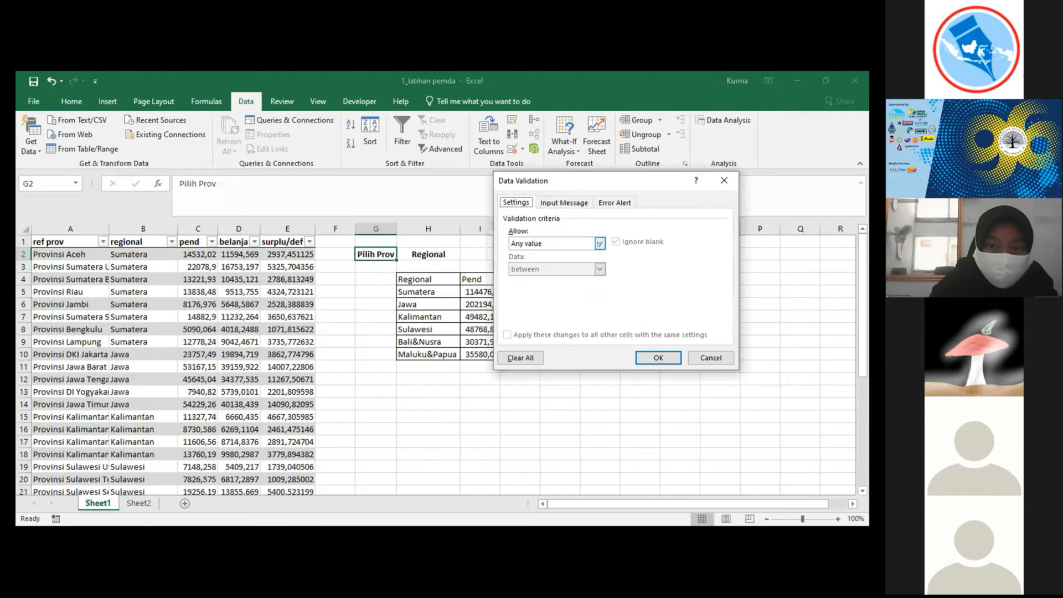
pyautogui.click(600, 244)
pyautogui.click(549, 278)
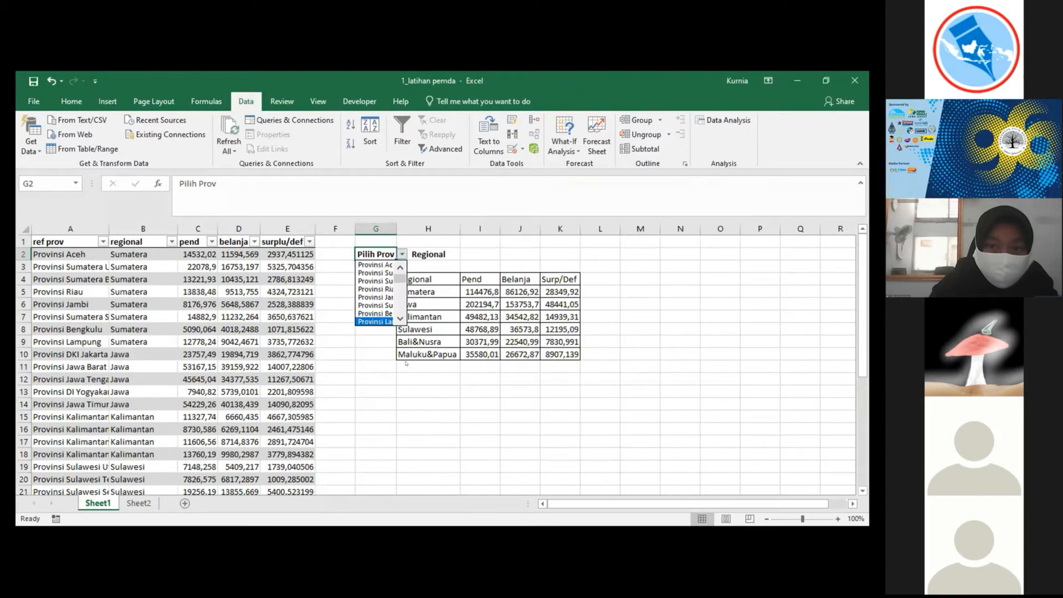
# Step: Browse the province list in G2 and choose Provinsi Aceh as the selected province
pyautogui.press('Escape')
pyautogui.click(399, 256)
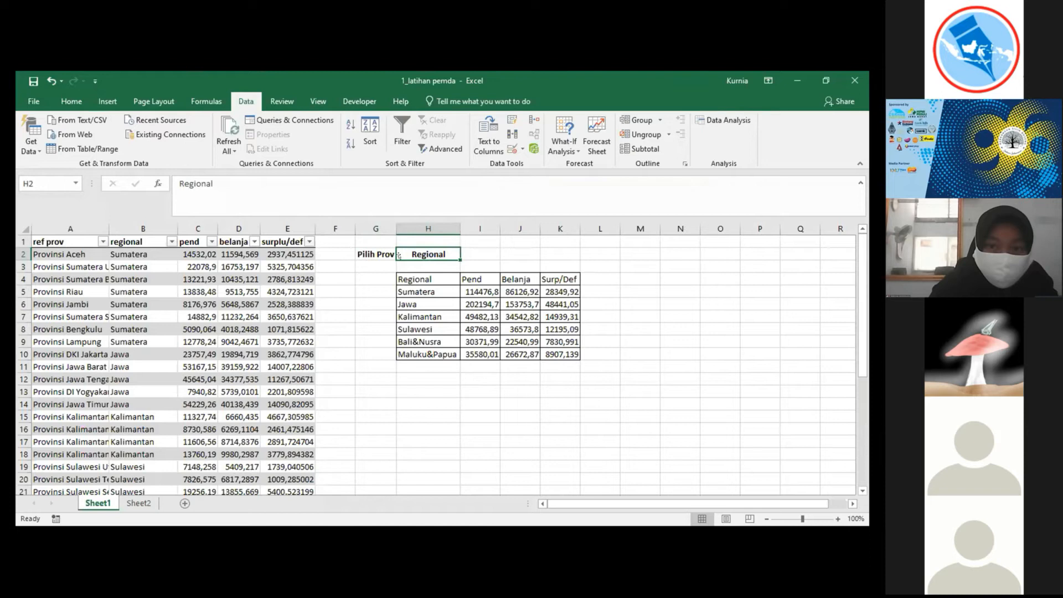
pyautogui.click(390, 255)
pyautogui.click(401, 255)
pyautogui.moveTo(399, 278); pyautogui.dragTo(399, 305)
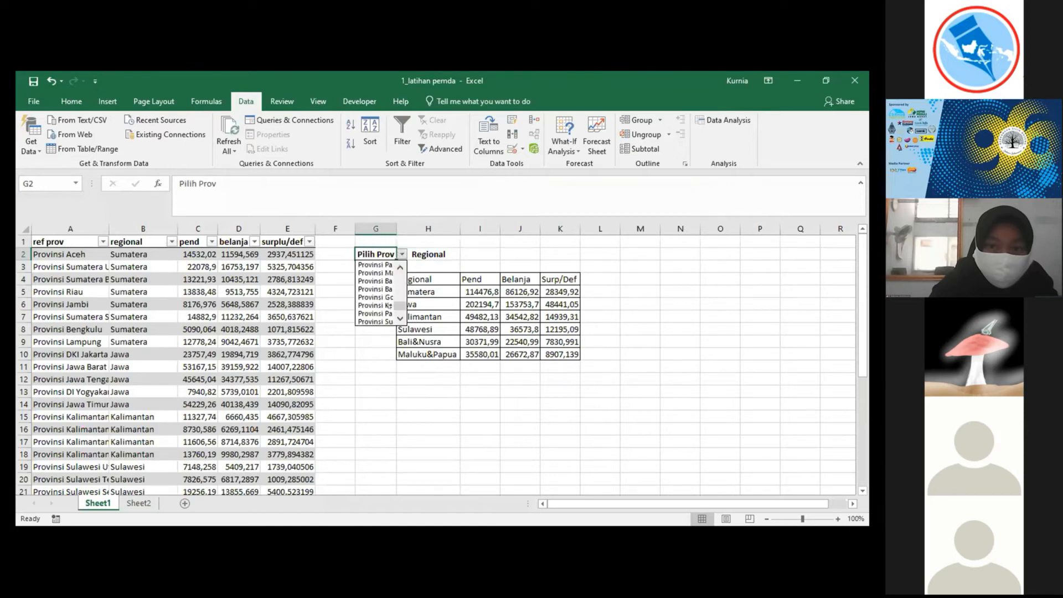
pyautogui.scroll(5, 389, 293)
pyautogui.moveTo(400, 287); pyautogui.dragTo(400, 275)
pyautogui.click(372, 264)
pyautogui.click(371, 263)
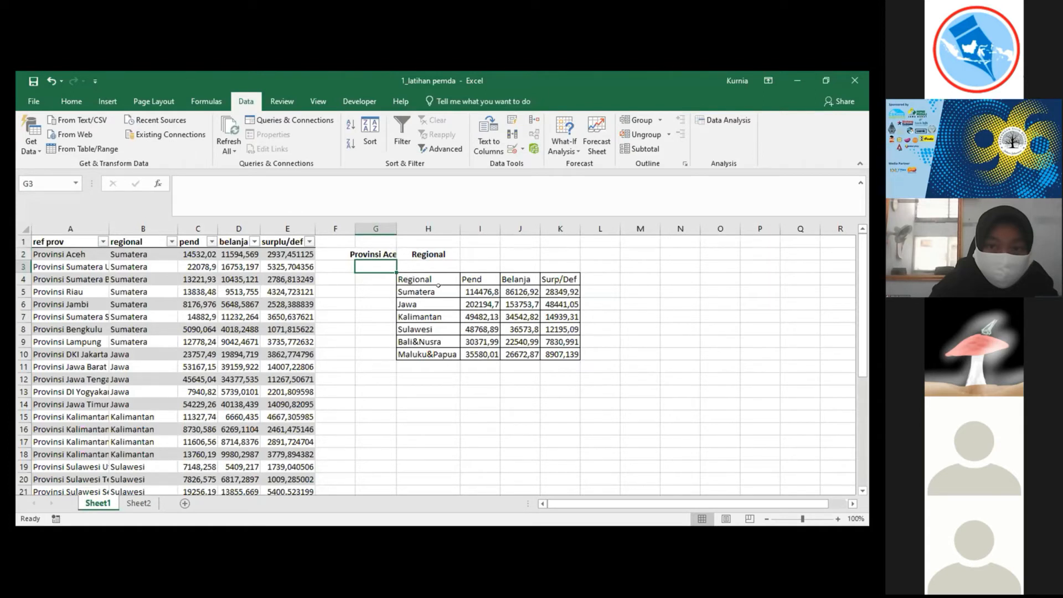
# Step: Start an INDEX formula in cell G3 with APBD1[regional] as its array
pyautogui.write('=')
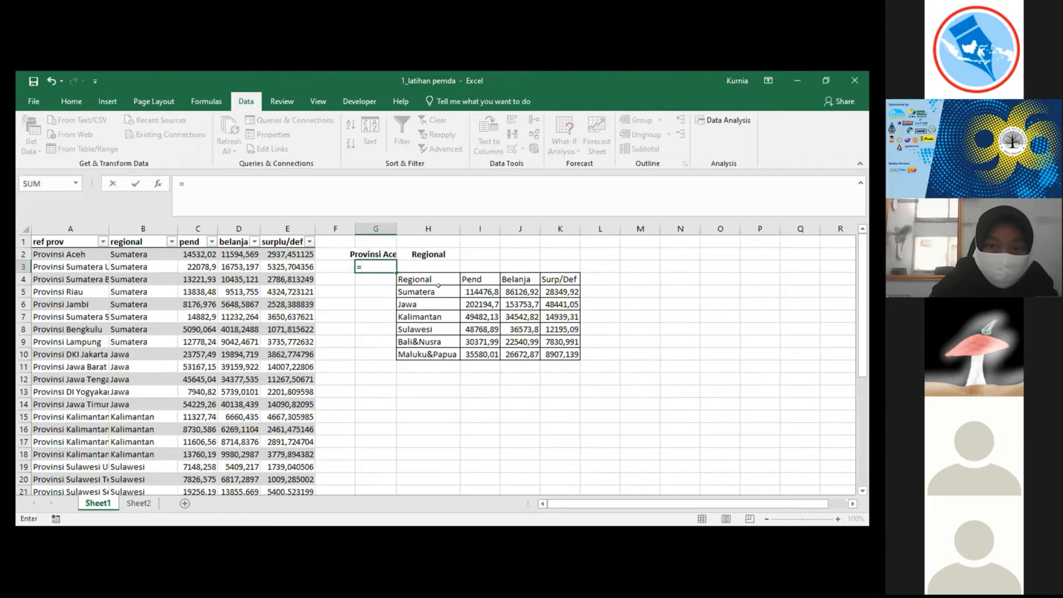
pyautogui.write('inde')
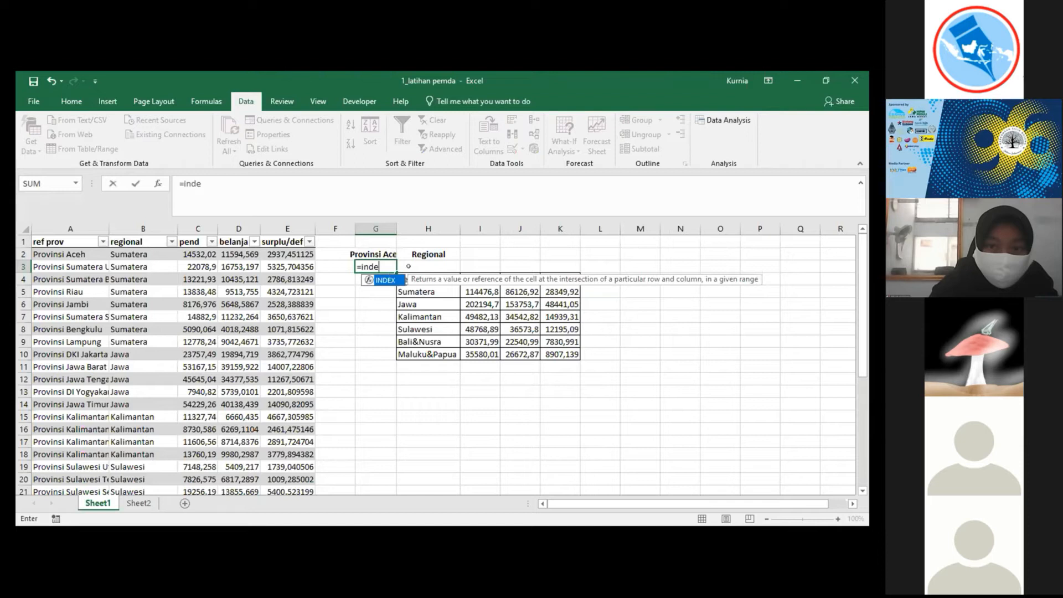
pyautogui.press('Tab')
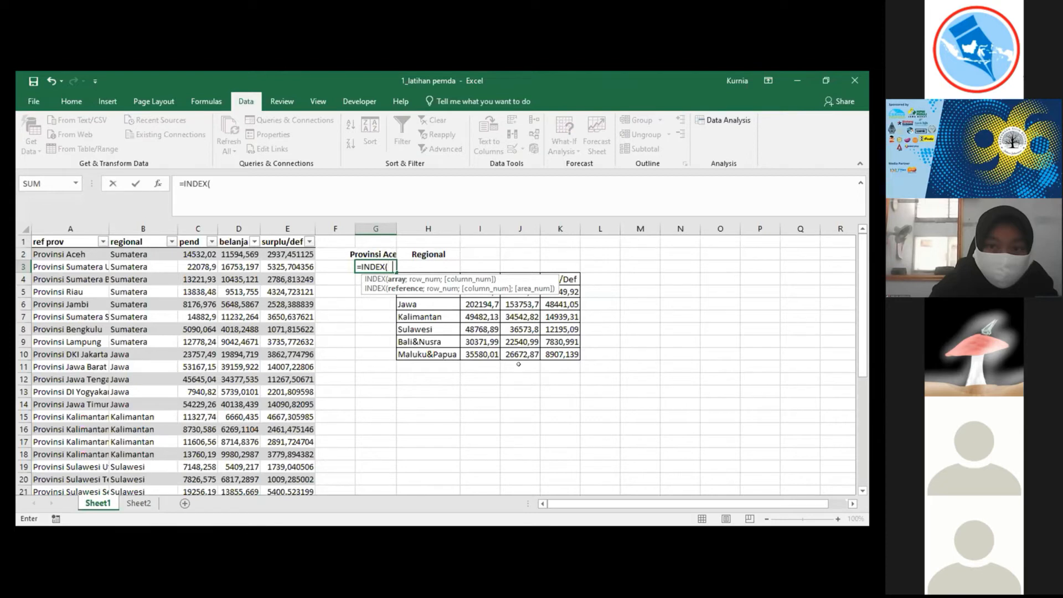
pyautogui.write('ab')
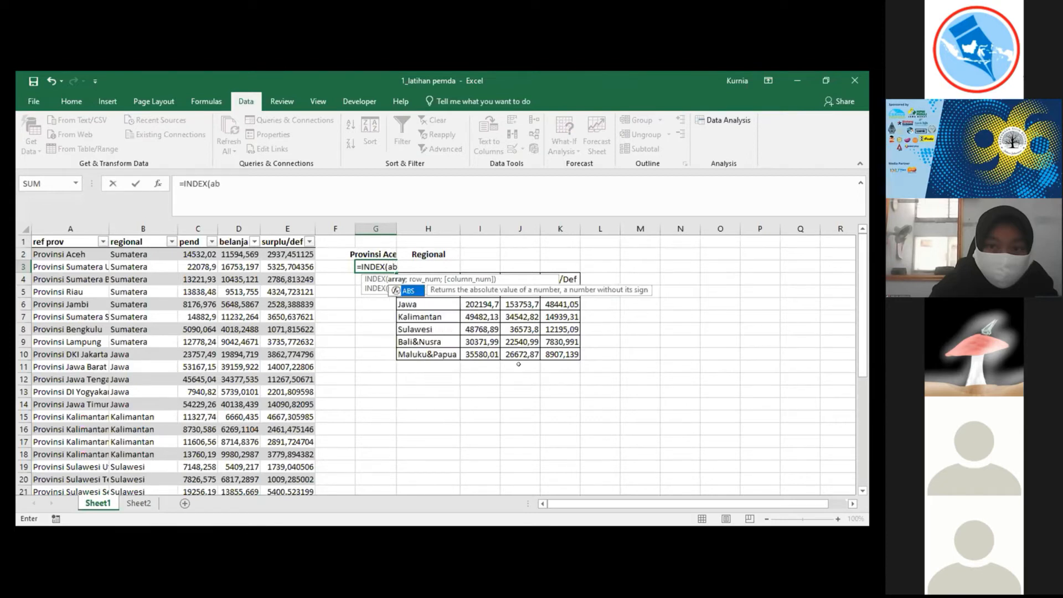
pyautogui.press('BackSpace')
pyautogui.write('pb')
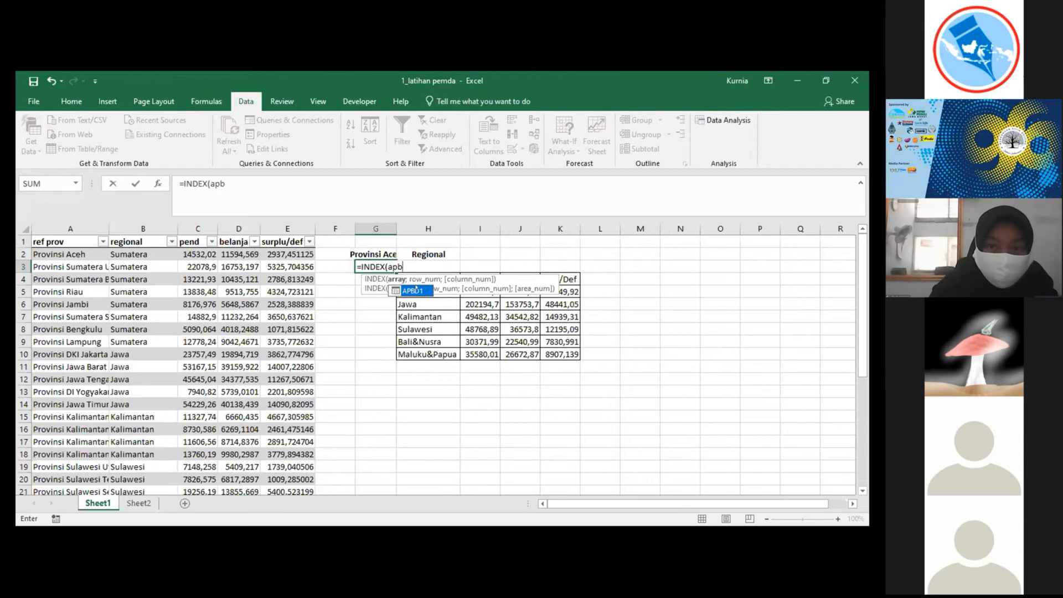
pyautogui.doubleClick(416, 290)
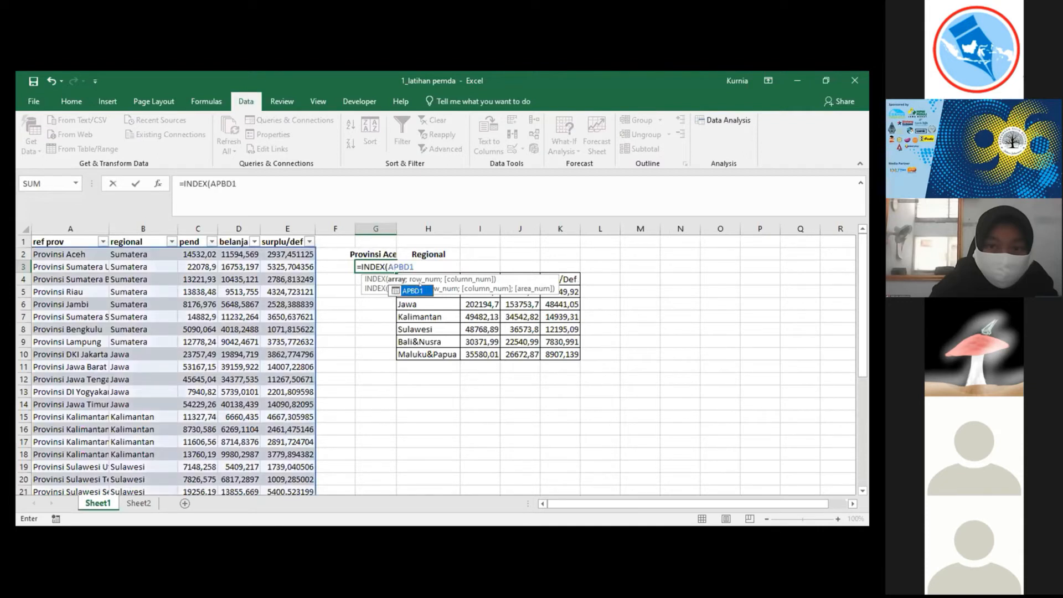
pyautogui.write('[')
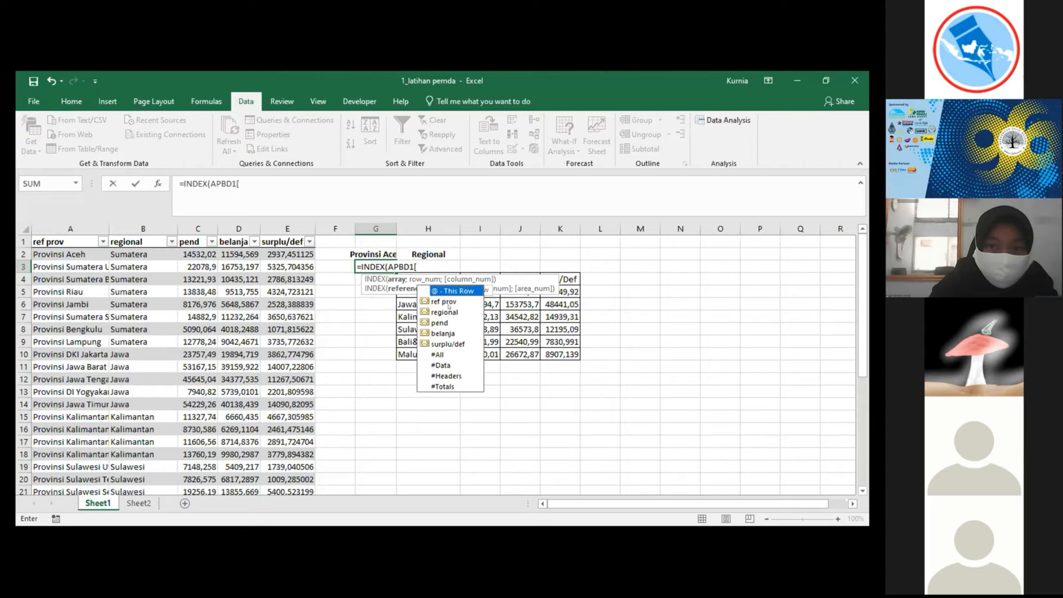
pyautogui.press('Down')
pyautogui.press('Down')
pyautogui.press('Tab')
pyautogui.write(']')
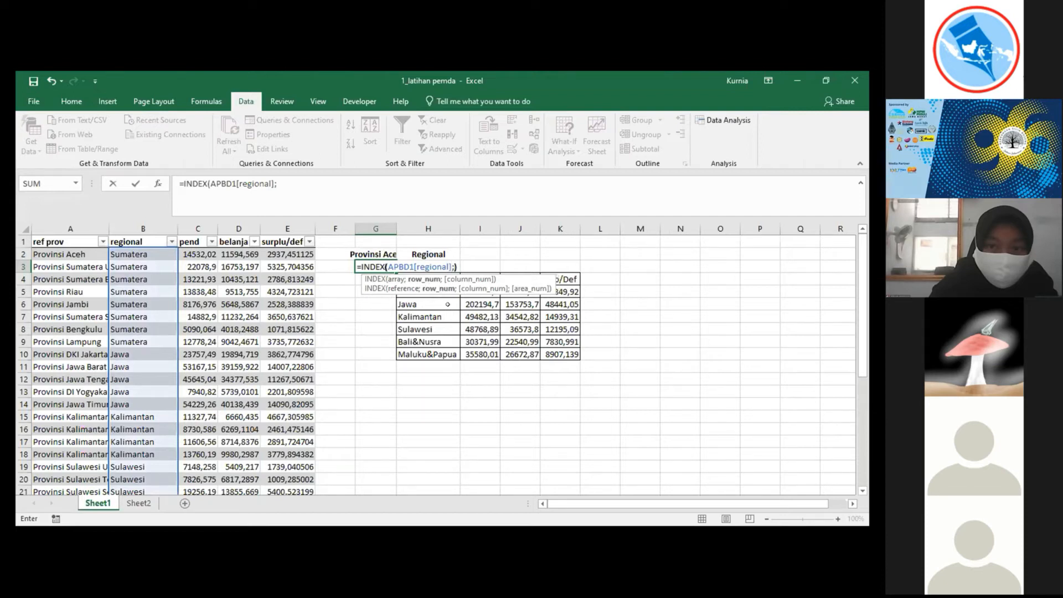
# Step: Nest a MATCH function as the row number argument of the G3 formula, with A2 as its lookup value
pyautogui.write('(match(')
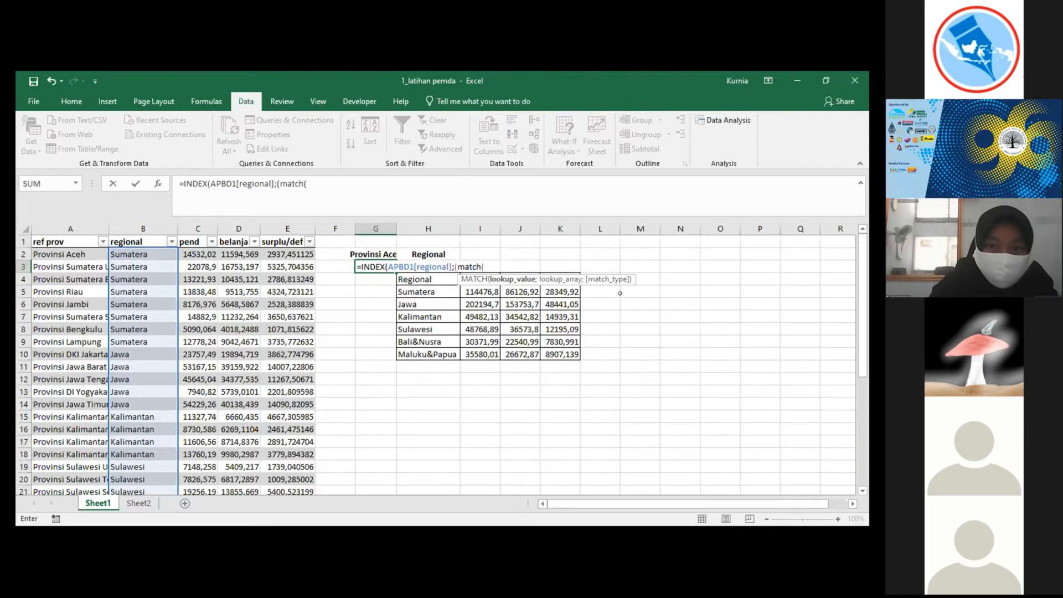
pyautogui.scroll(-2, 557, 342)
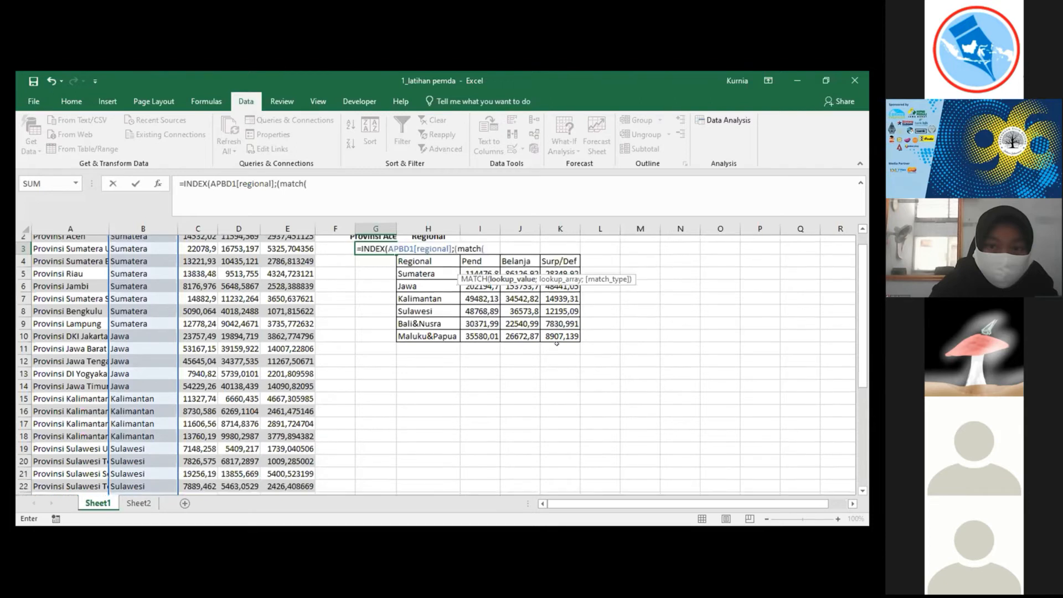
pyautogui.scroll(2, 557, 341)
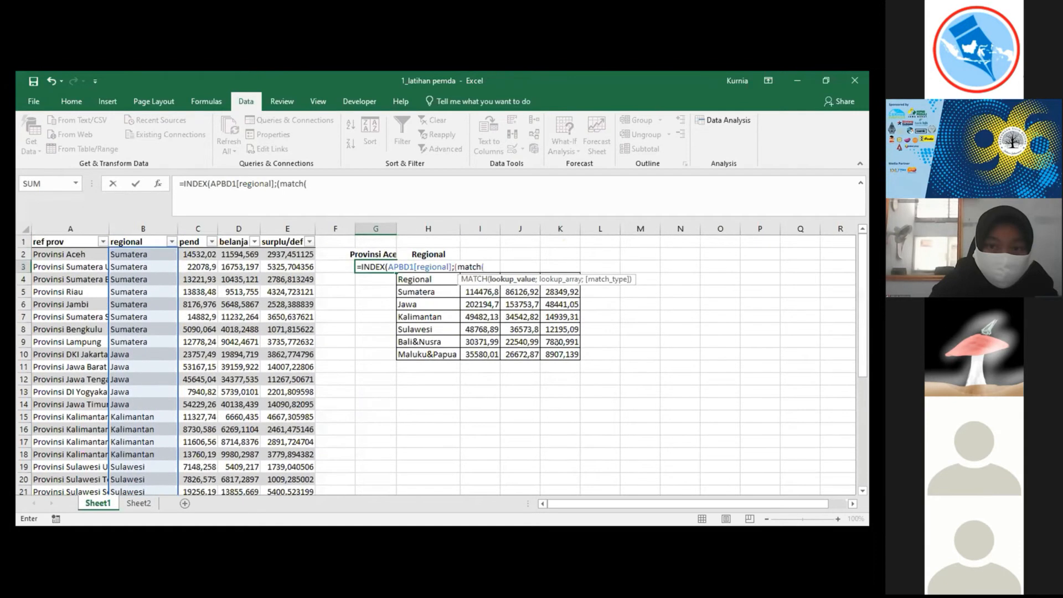
pyautogui.scroll(-1, 556, 342)
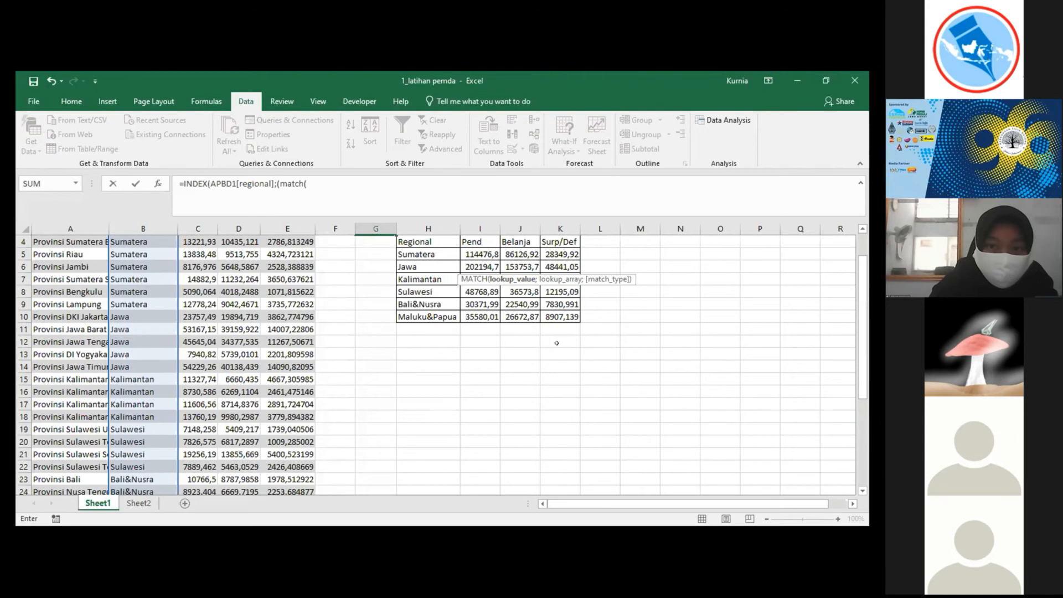
pyautogui.scroll(1, 556, 343)
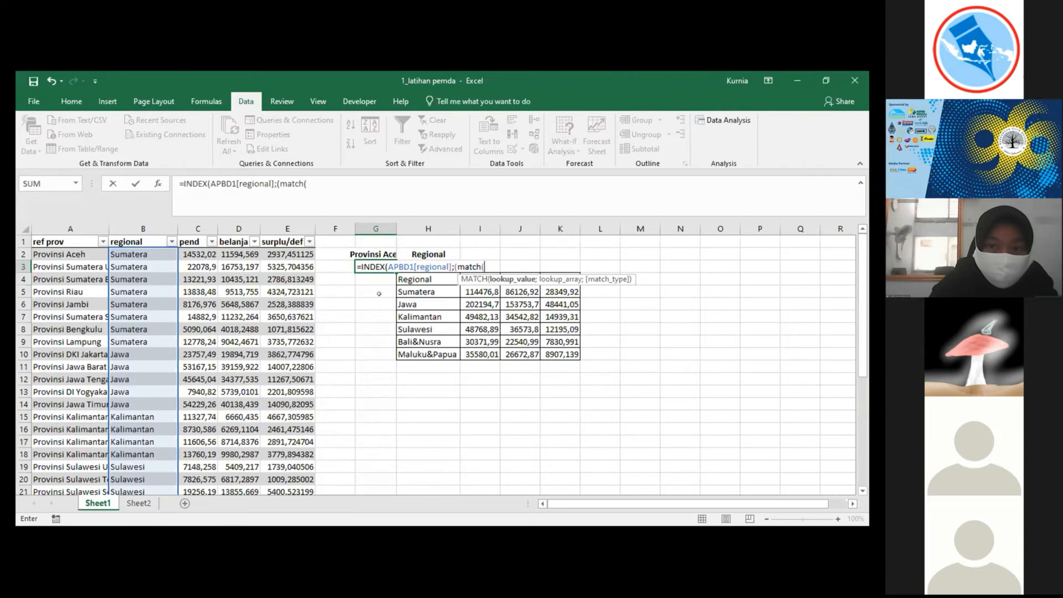
pyautogui.click(58, 254)
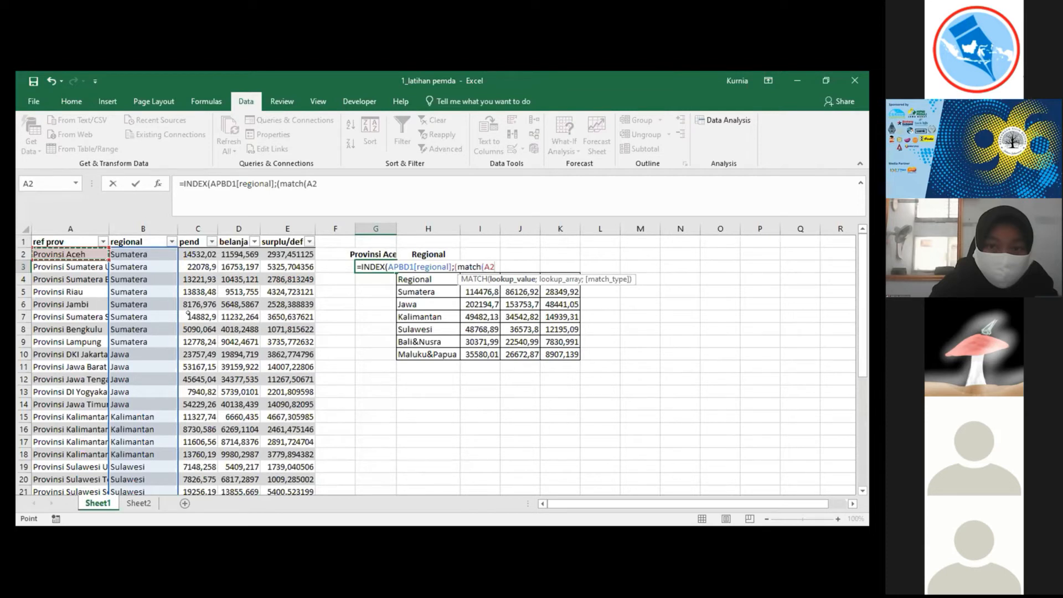
pyautogui.write(';')
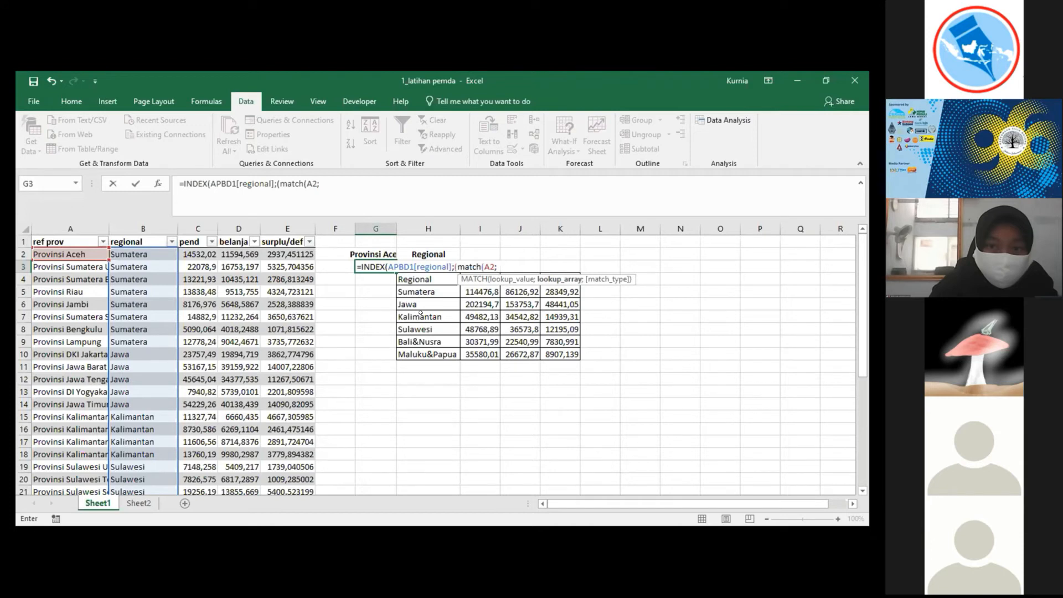
# Step: Set the lookup array of the MATCH function to APBD1[ref prov]
pyautogui.write('apbd')
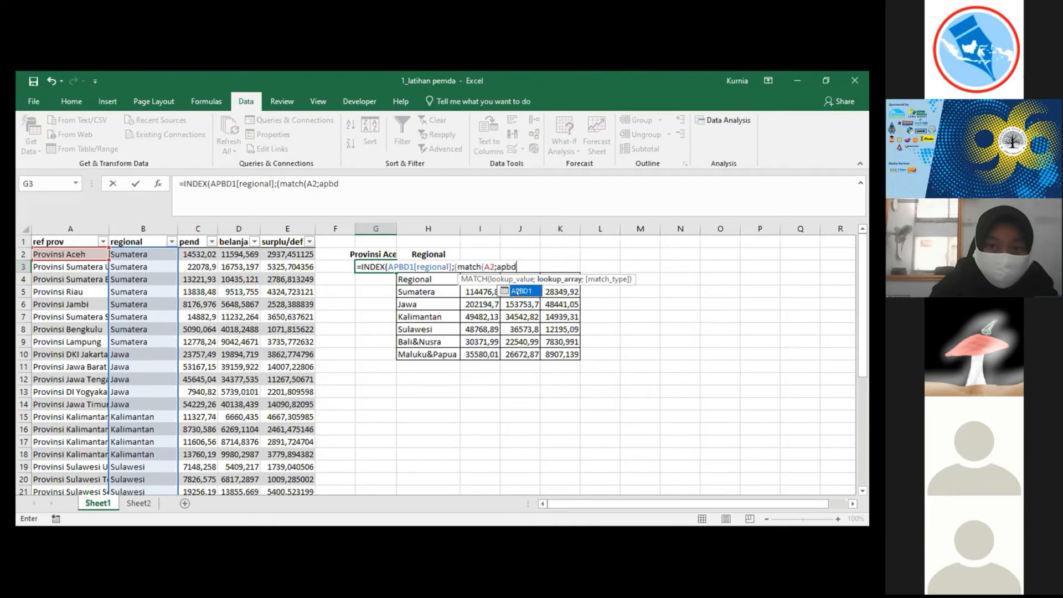
pyautogui.doubleClick(521, 292)
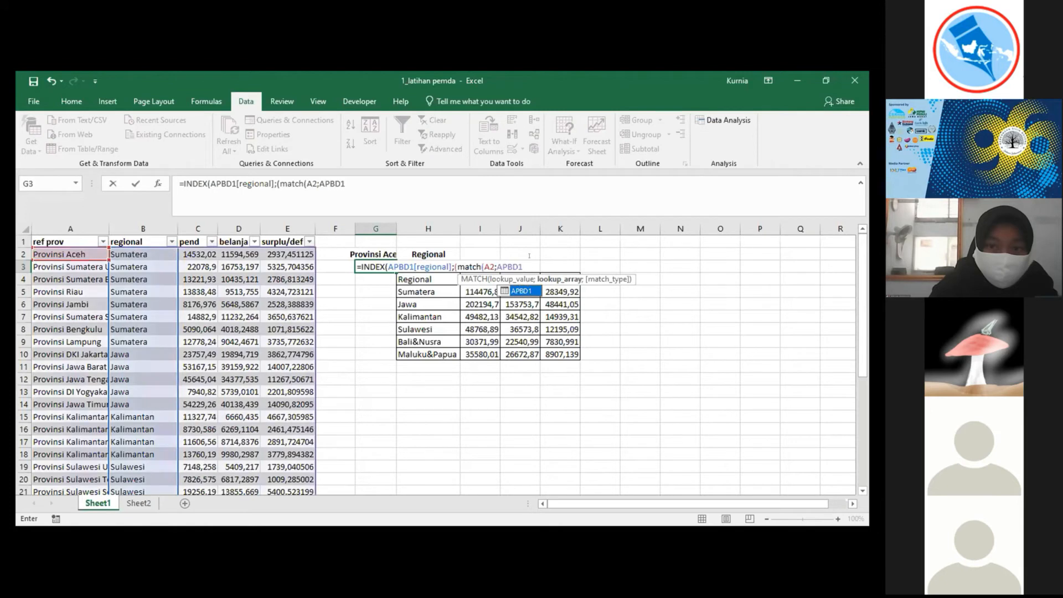
pyautogui.click(527, 265)
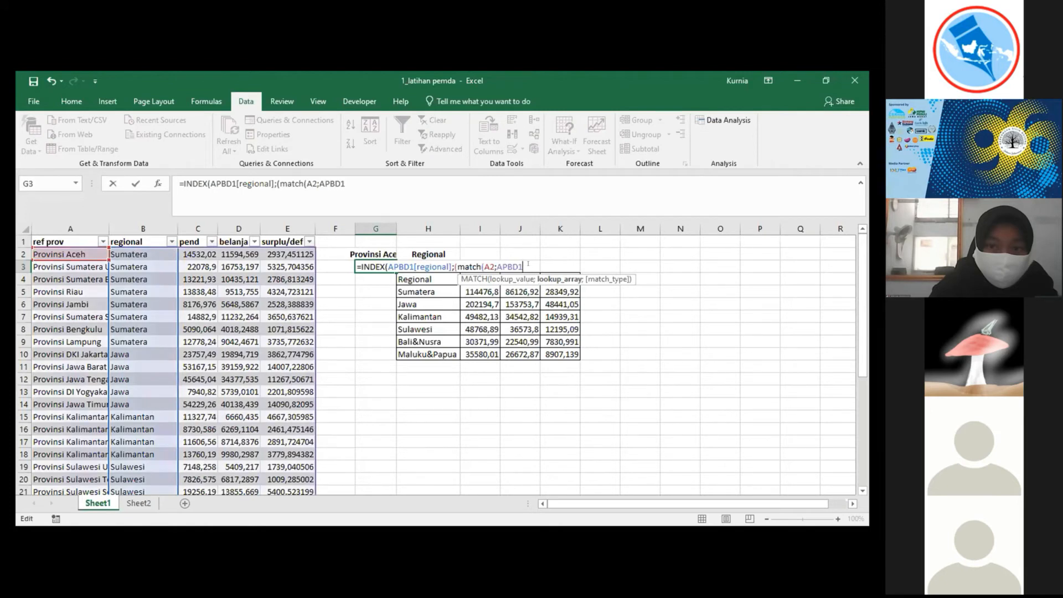
pyautogui.write('[')
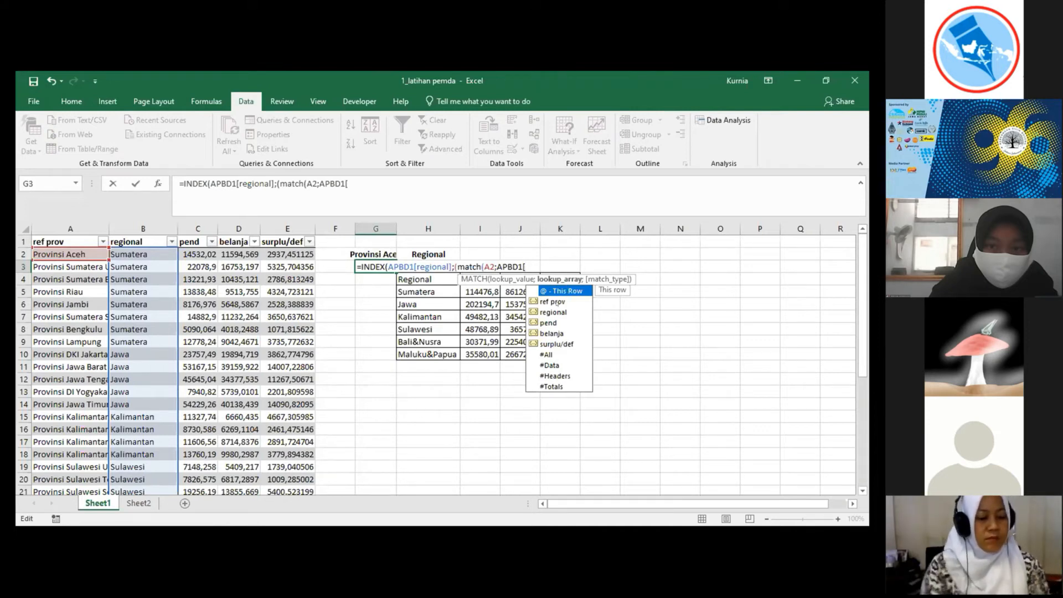
pyautogui.click(553, 301)
pyautogui.press('Tab')
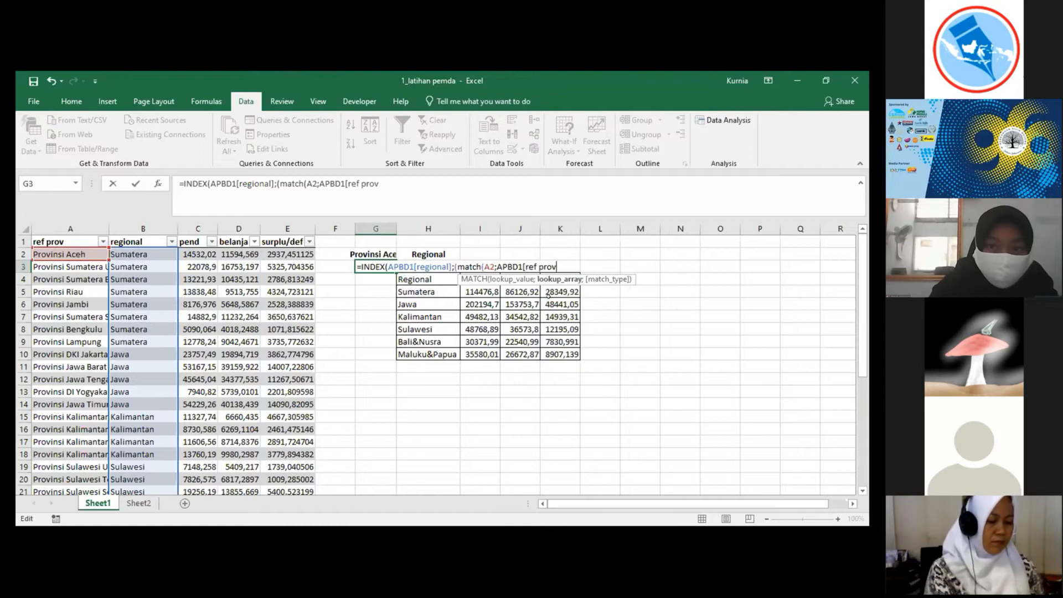
pyautogui.write(';')
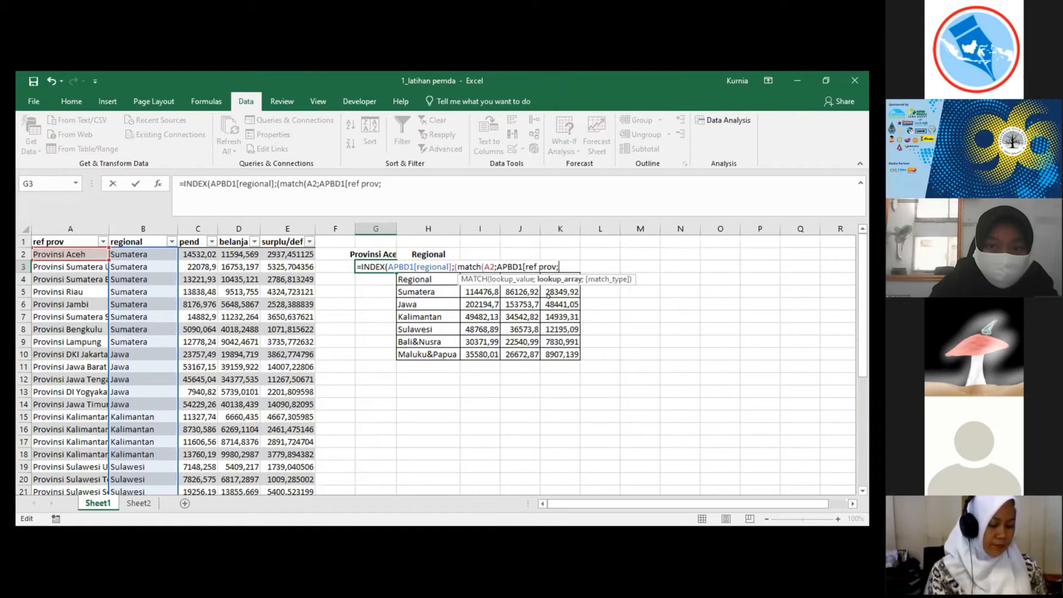
pyautogui.press('BackSpace')
pyautogui.write(']')
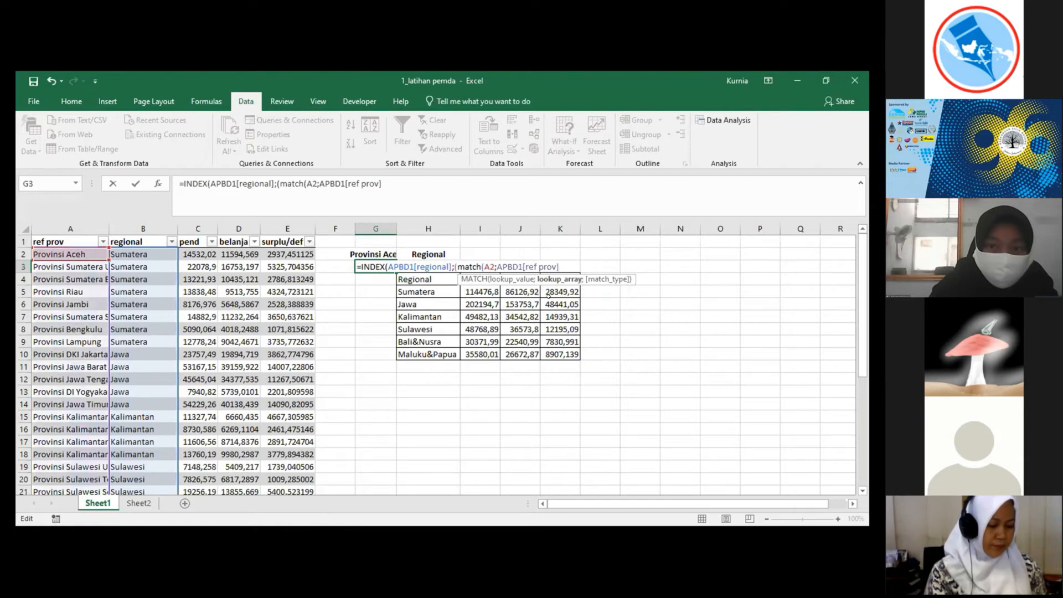
# Step: Set the match type to 0, close the MATCH function and try to confirm the formula in G3
pyautogui.write(';0')
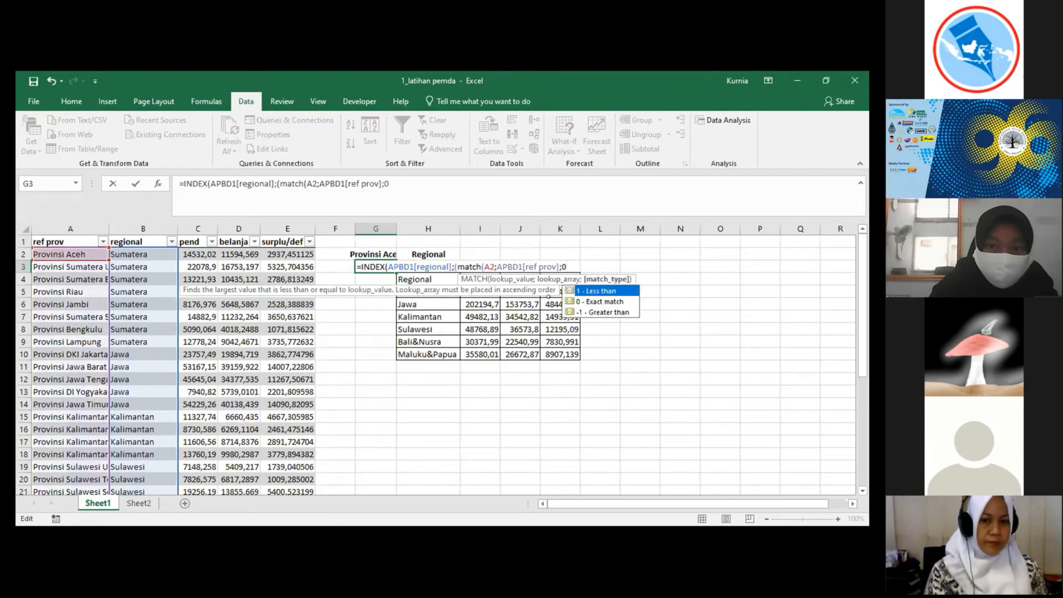
pyautogui.write(')')
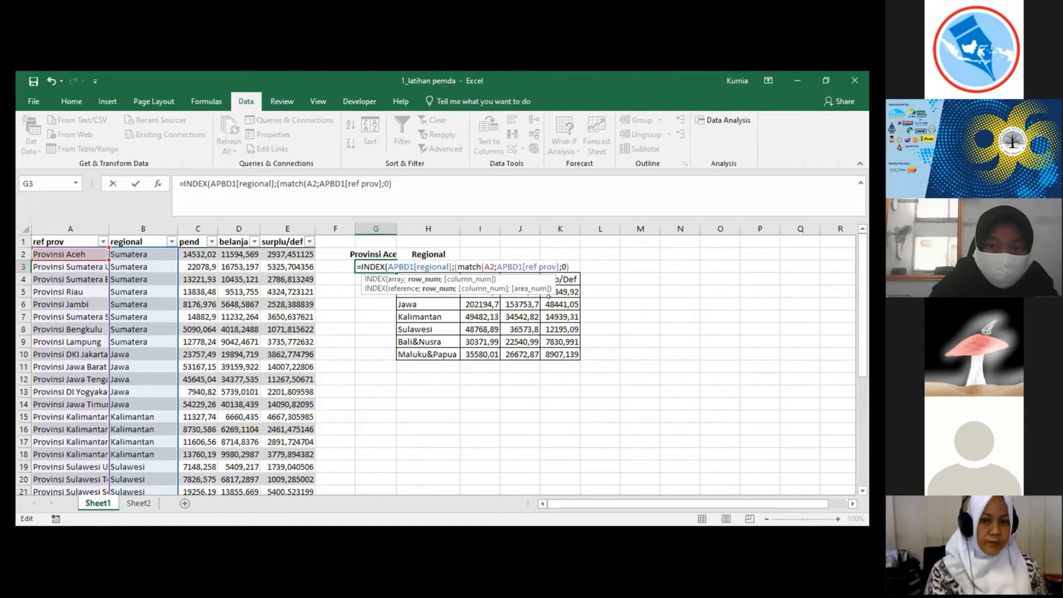
pyautogui.press('Return')
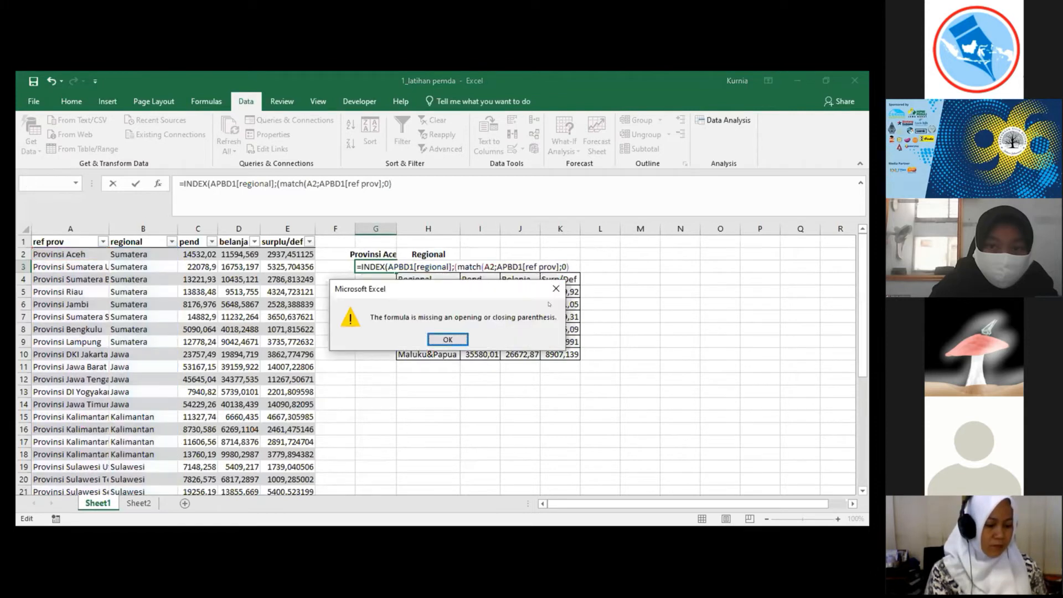
pyautogui.press('Return')
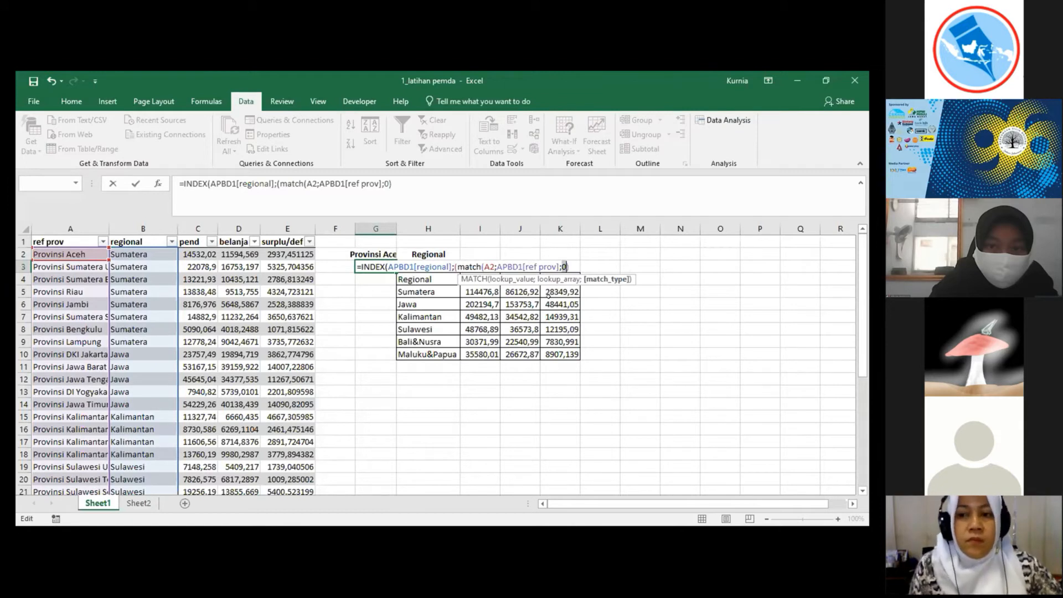
# Step: Go through the G3 formula's arguments and try to complete it with one more closing parenthesis
pyautogui.press('Left')
pyautogui.press('Left')
pyautogui.press('Left')
pyautogui.press('Left')
pyautogui.press('Left')
pyautogui.press('Left')
pyautogui.press('Left')
pyautogui.press('Left')
pyautogui.press('Left')
pyautogui.press('Left')
pyautogui.press('Left')
pyautogui.press('Left')
pyautogui.press('Left')
pyautogui.press('Left')
pyautogui.press('Left')
pyautogui.press('Left')
pyautogui.press('Left')
pyautogui.press('Left')
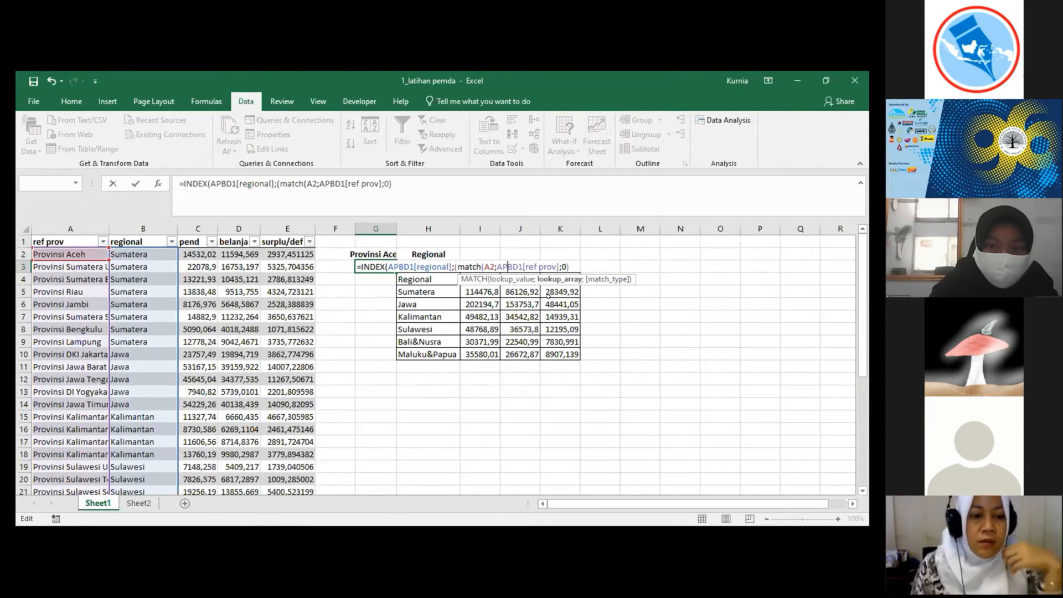
pyautogui.press('Left')
pyautogui.press('Left')
pyautogui.press('Left')
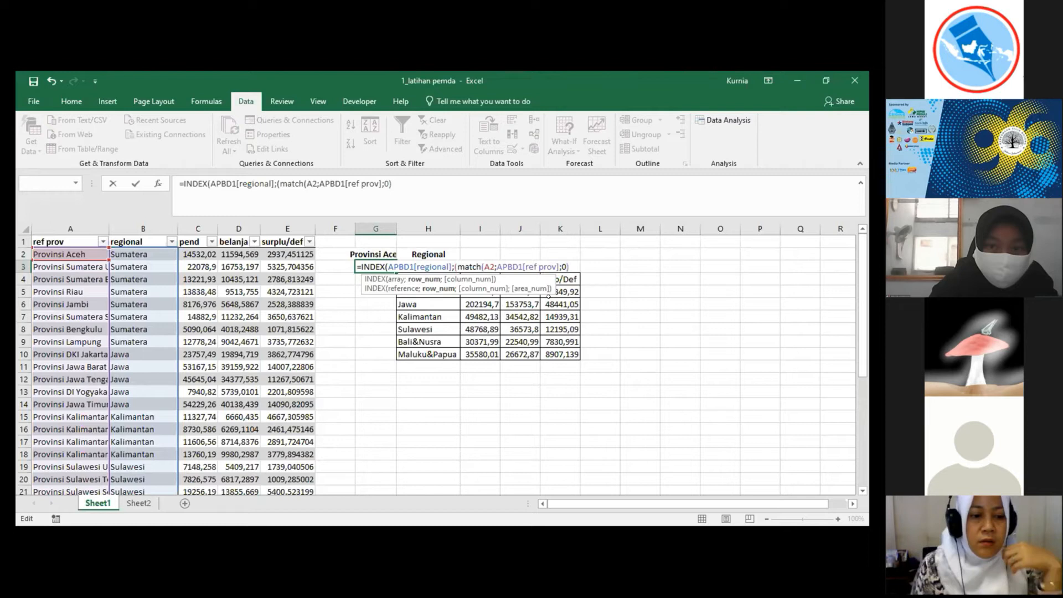
pyautogui.press('Right')
pyautogui.press('Right')
pyautogui.press('Right')
pyautogui.press('Right')
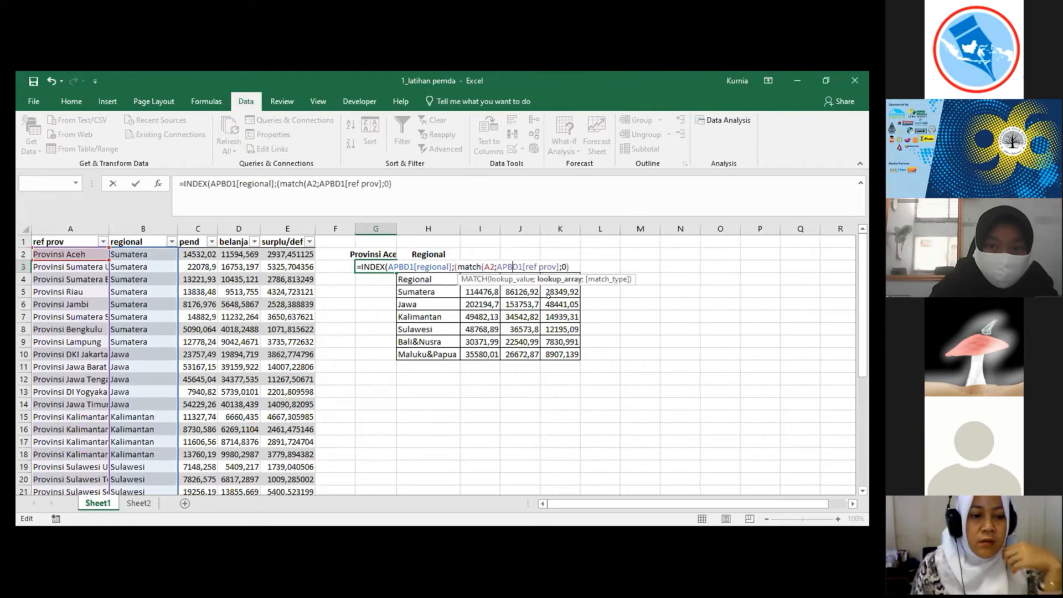
pyautogui.press('Right')
pyautogui.press('Right')
pyautogui.press('Right')
pyautogui.press('Right')
pyautogui.press('Right')
pyautogui.press('Right')
pyautogui.press('Right')
pyautogui.press('Right')
pyautogui.write(')')
pyautogui.press('Return')
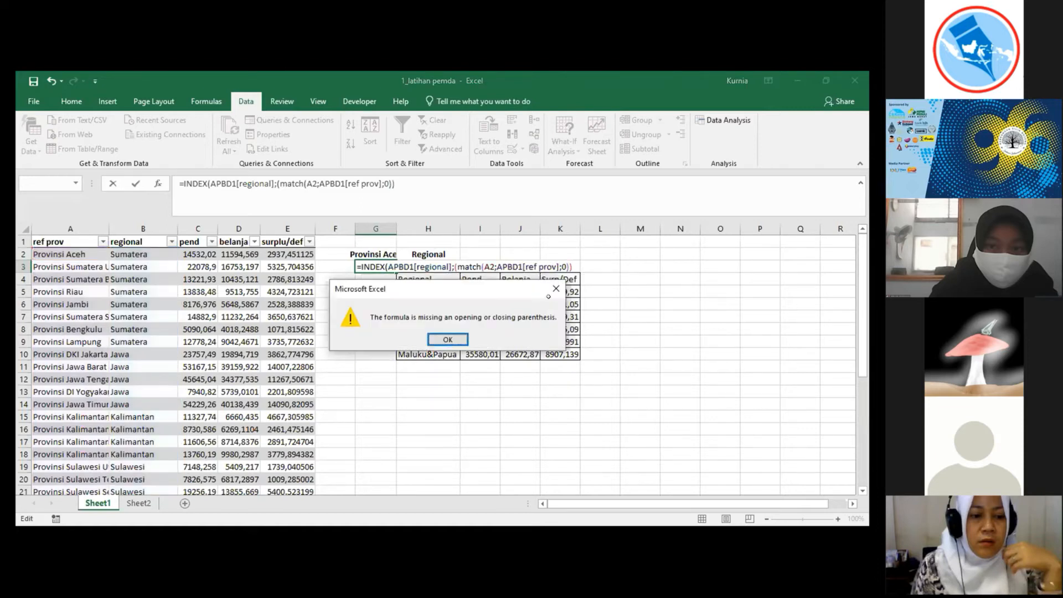
pyautogui.press('Return')
# Step: Remove the extra closing parenthesis and the opening parenthesis before match in the G3 formula, and try to confirm it
pyautogui.press('Left')
pyautogui.press('Left')
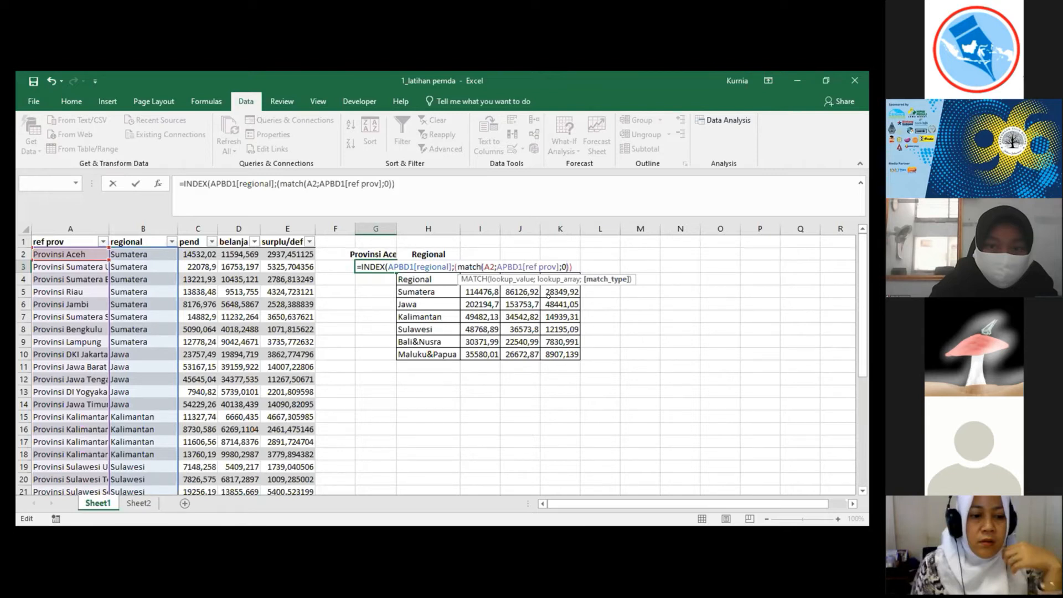
pyautogui.press('Right')
pyautogui.press('BackSpace')
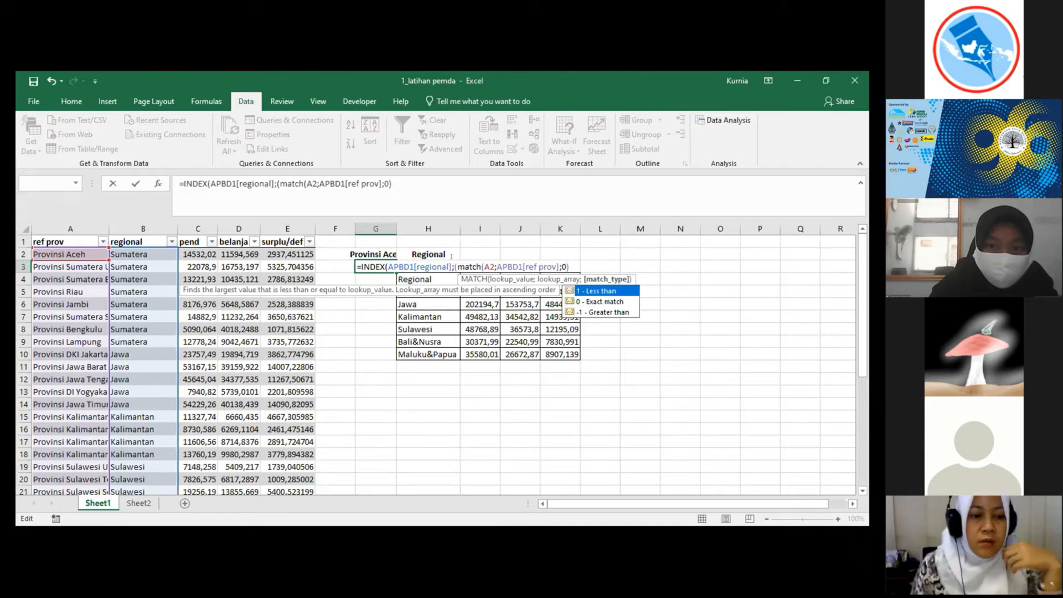
pyautogui.click(456, 266)
pyautogui.press('BackSpace')
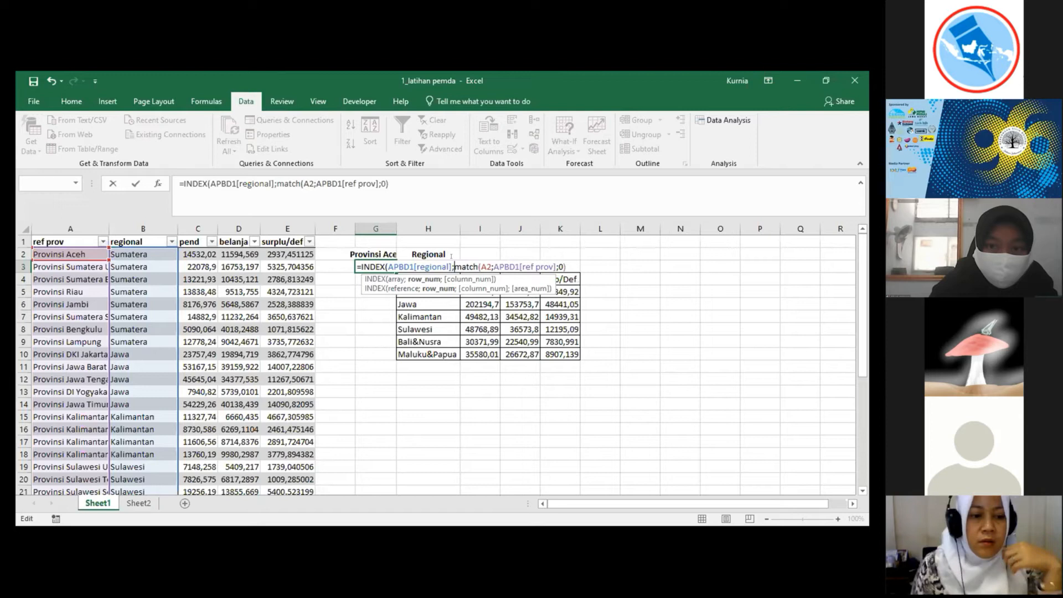
pyautogui.press('Return')
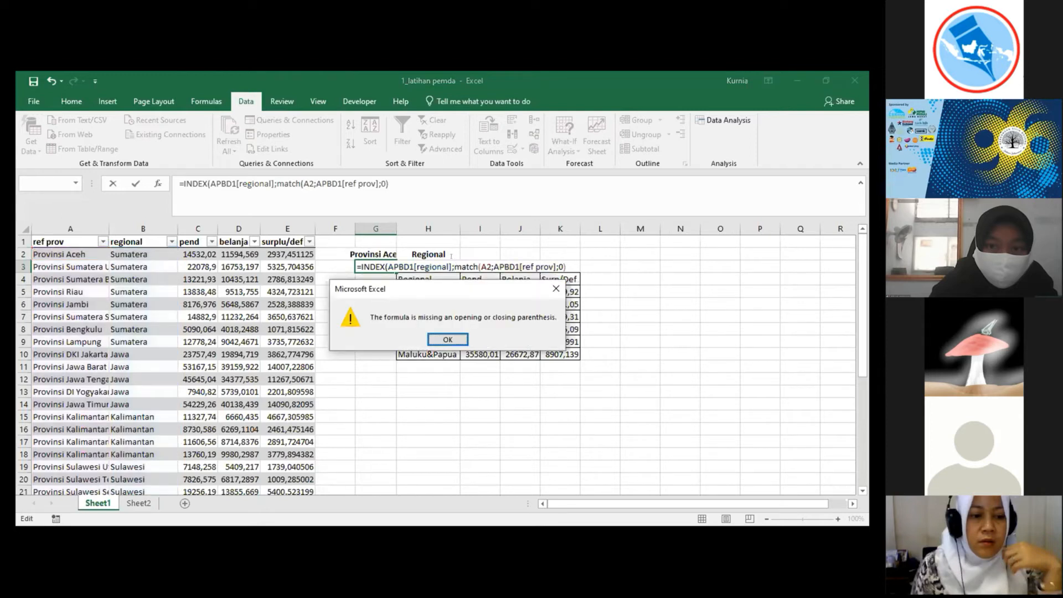
pyautogui.press('Return')
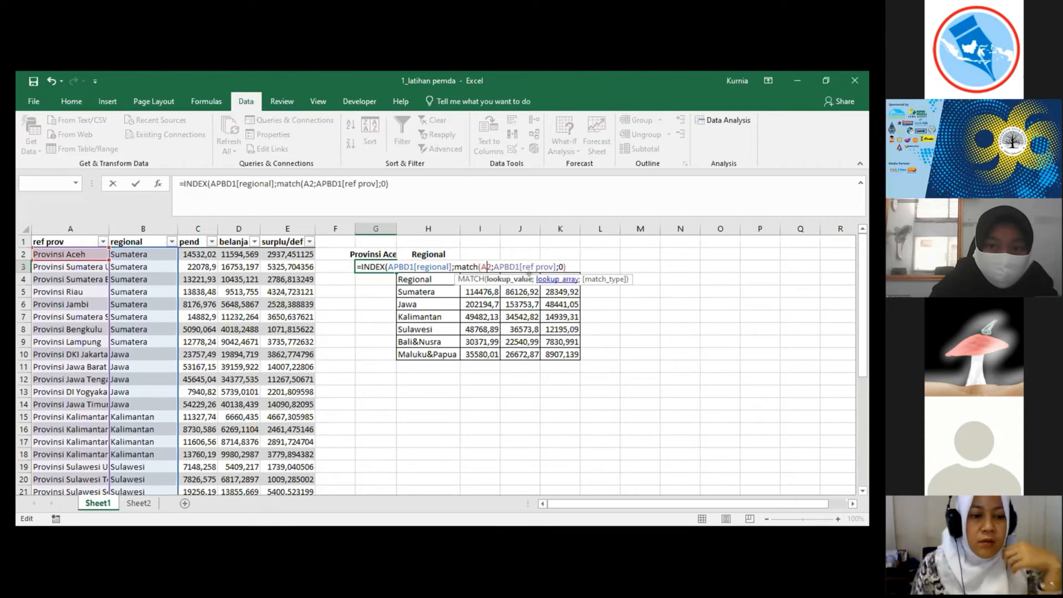
# Step: Close the MATCH function right after APBD1[ref prov] and enter G3's formula as =INDEX(APBD1[regional];MATCH(A2;APBD1[ref prov]);0)
pyautogui.click(548, 266)
pyautogui.write(')')
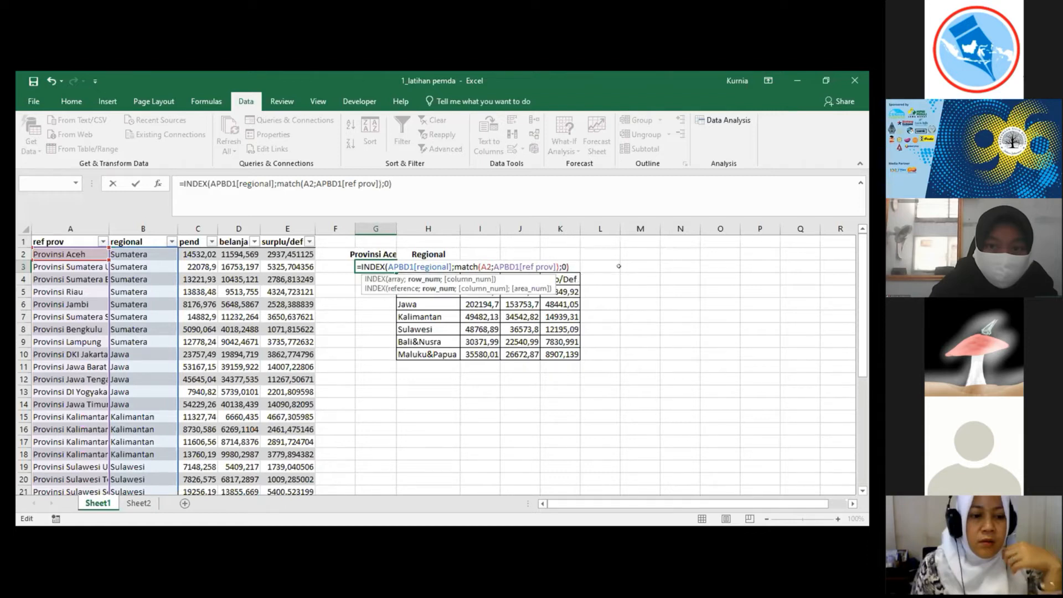
pyautogui.press('End')
pyautogui.write(')')
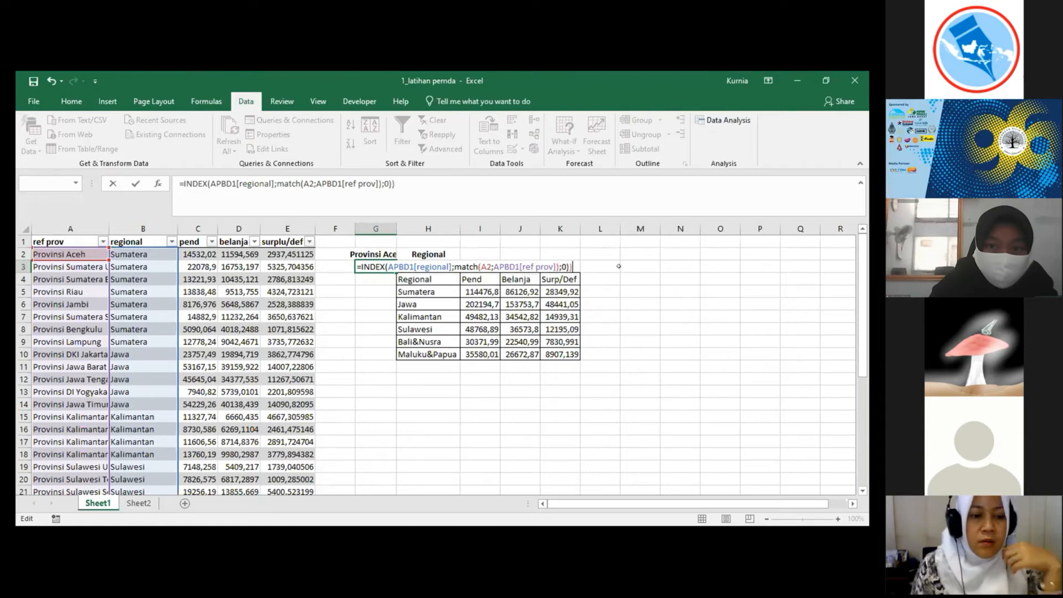
pyautogui.press('Return')
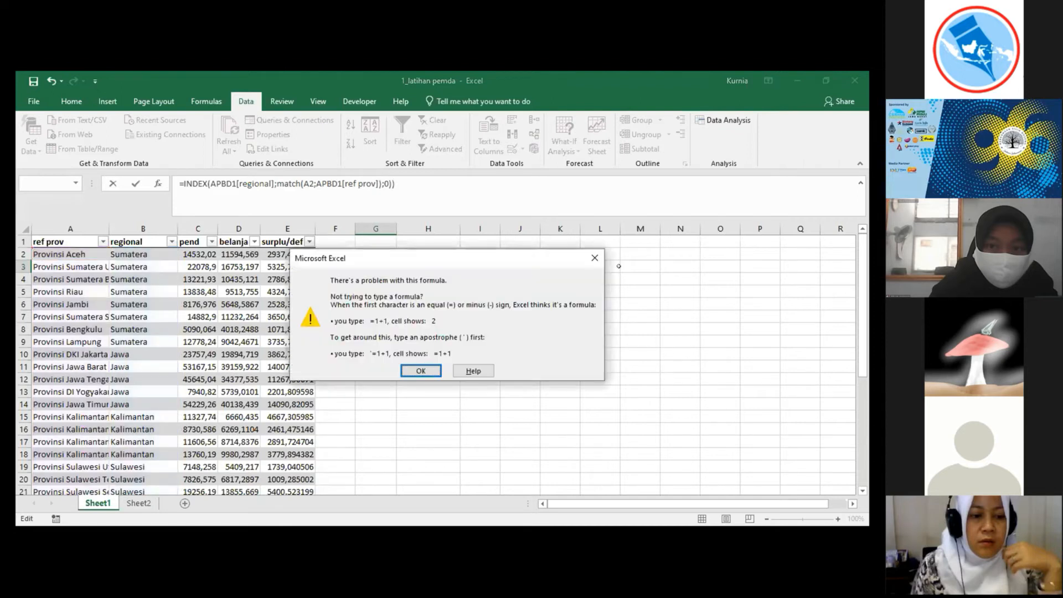
pyautogui.press('Return')
pyautogui.press('Return')
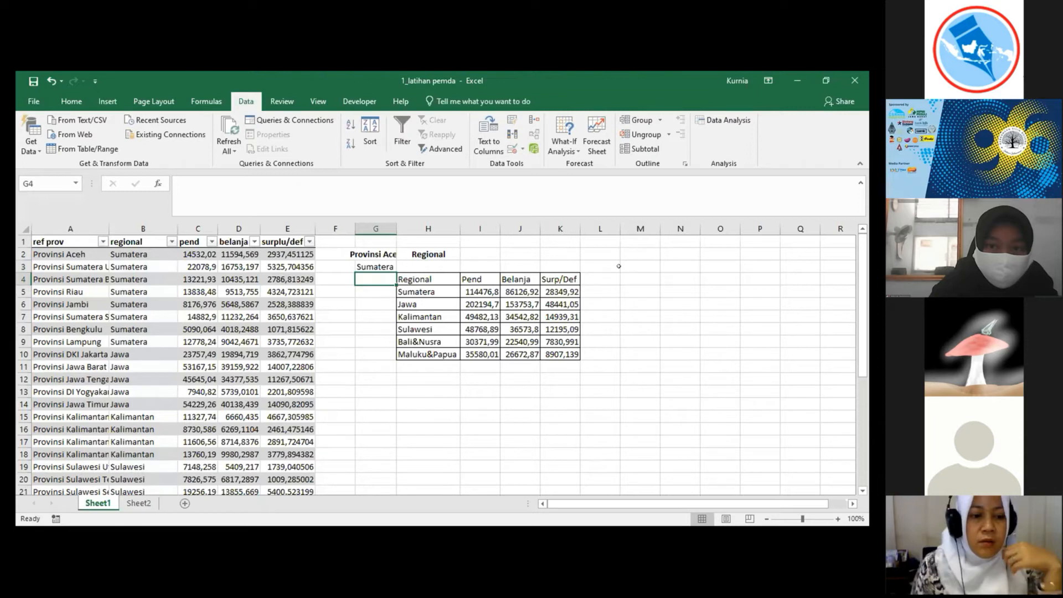
pyautogui.press('Up')
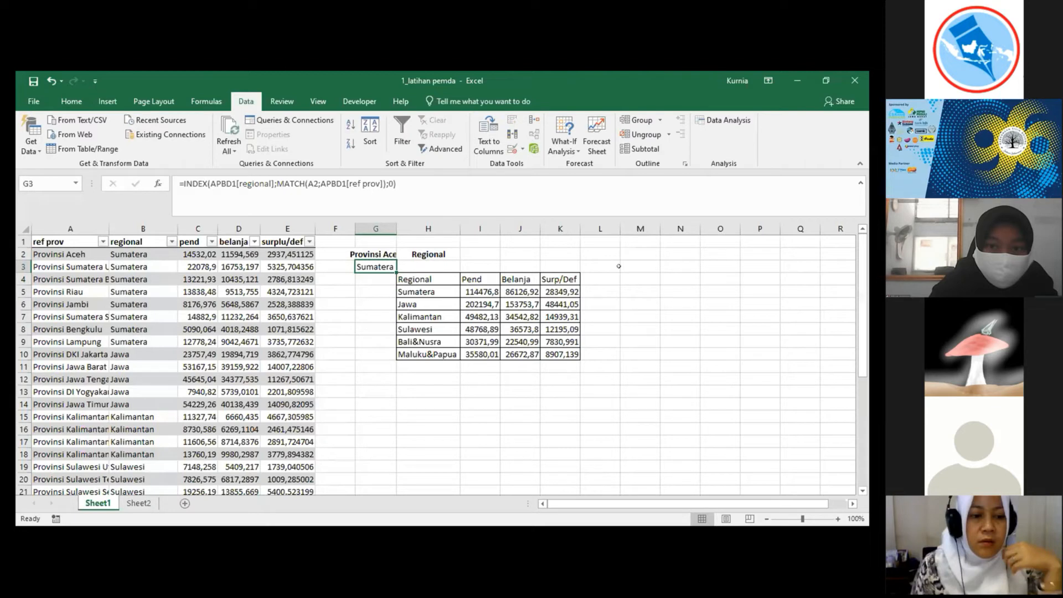
# Step: Look at the province drop-down list in G2 and widen column G so that the full province names fit
pyautogui.click(366, 248)
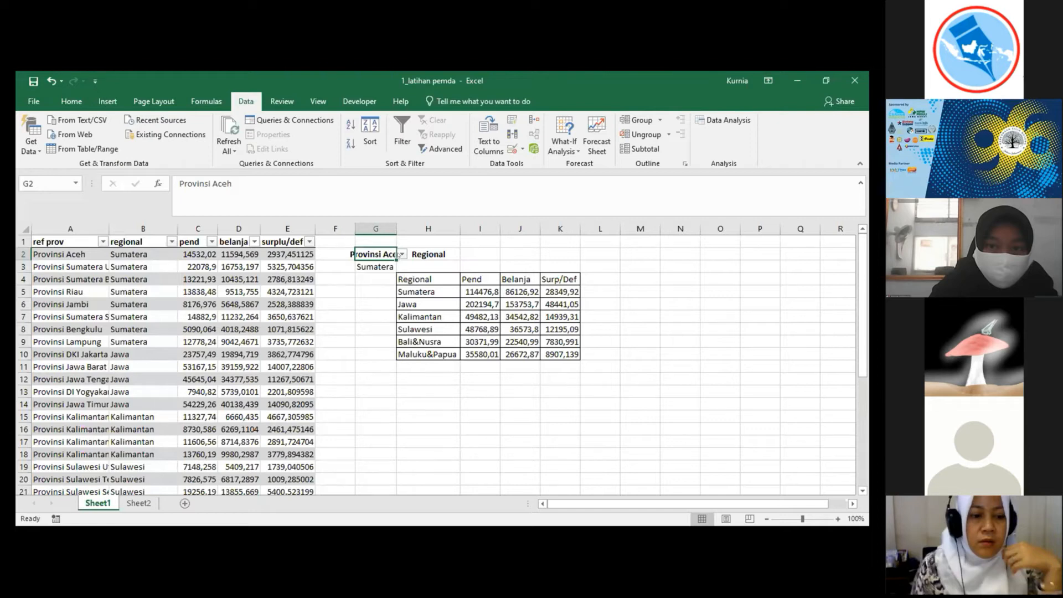
pyautogui.click(402, 254)
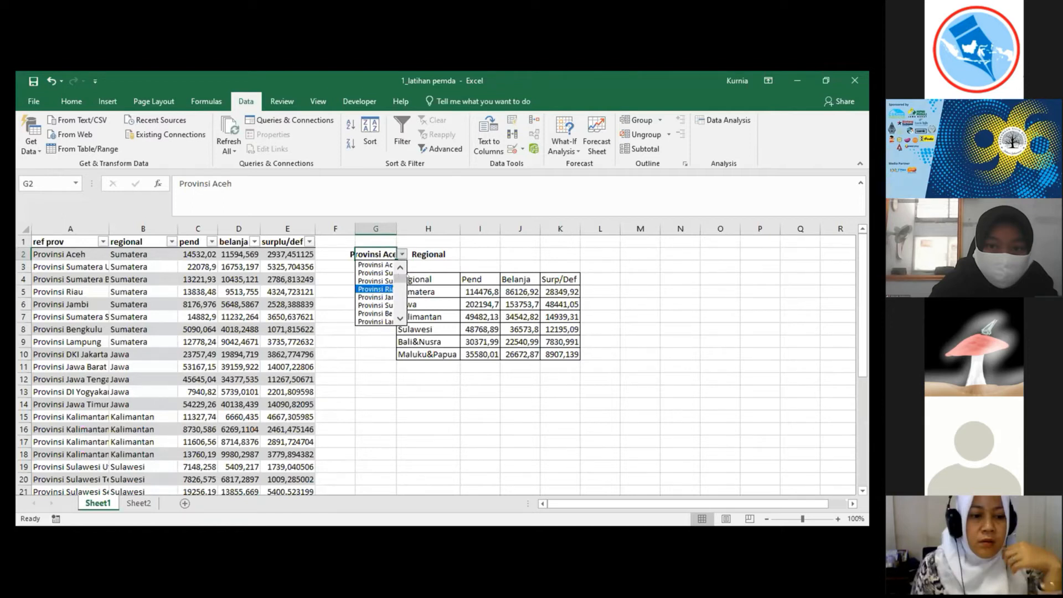
pyautogui.click(399, 255)
pyautogui.click(401, 255)
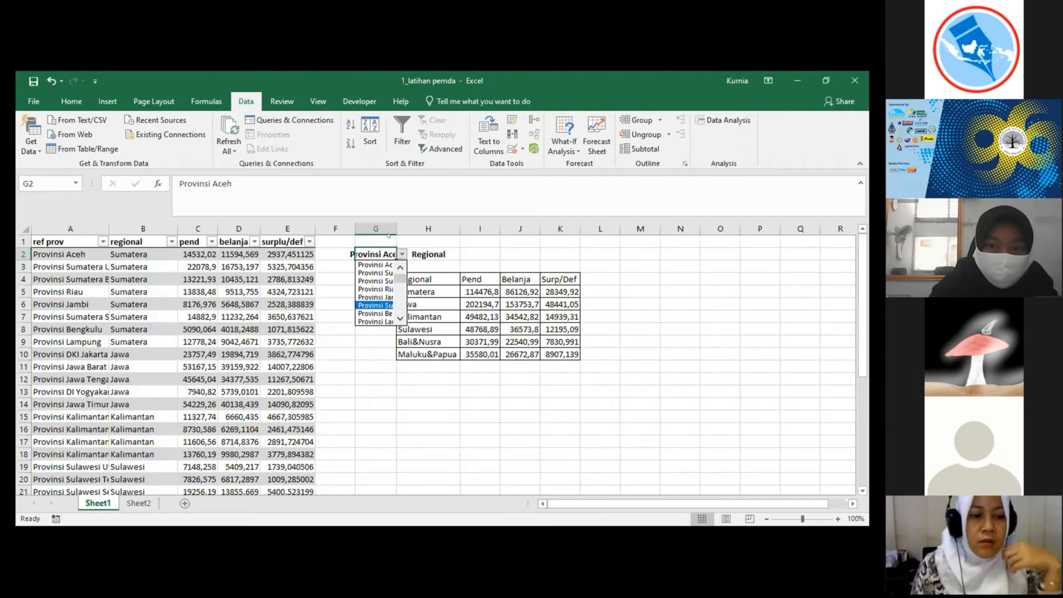
pyautogui.press('Escape')
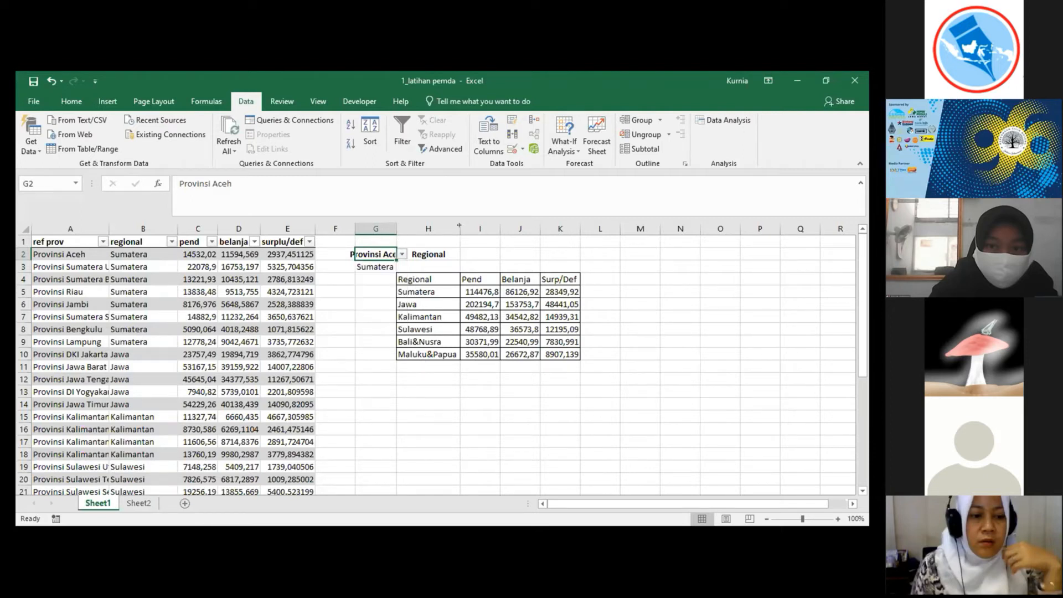
pyautogui.moveTo(459, 225); pyautogui.dragTo(457, 235)
# Step: Choose Provinsi Bali from the drop-down list in G2 and check the lookup formula in G3 against it
pyautogui.click(469, 254)
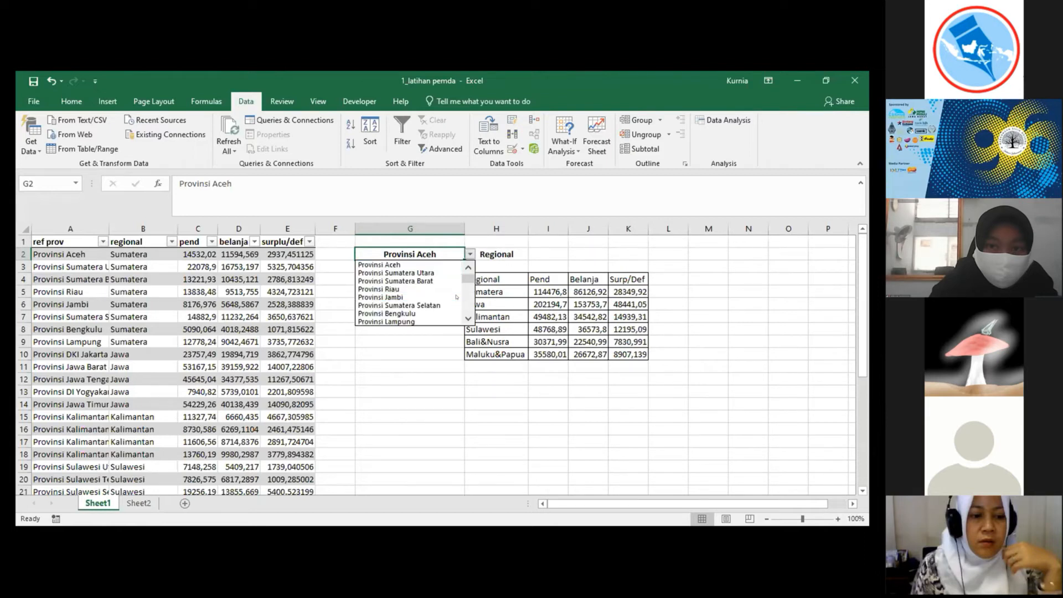
pyautogui.moveTo(468, 281); pyautogui.dragTo(466, 296)
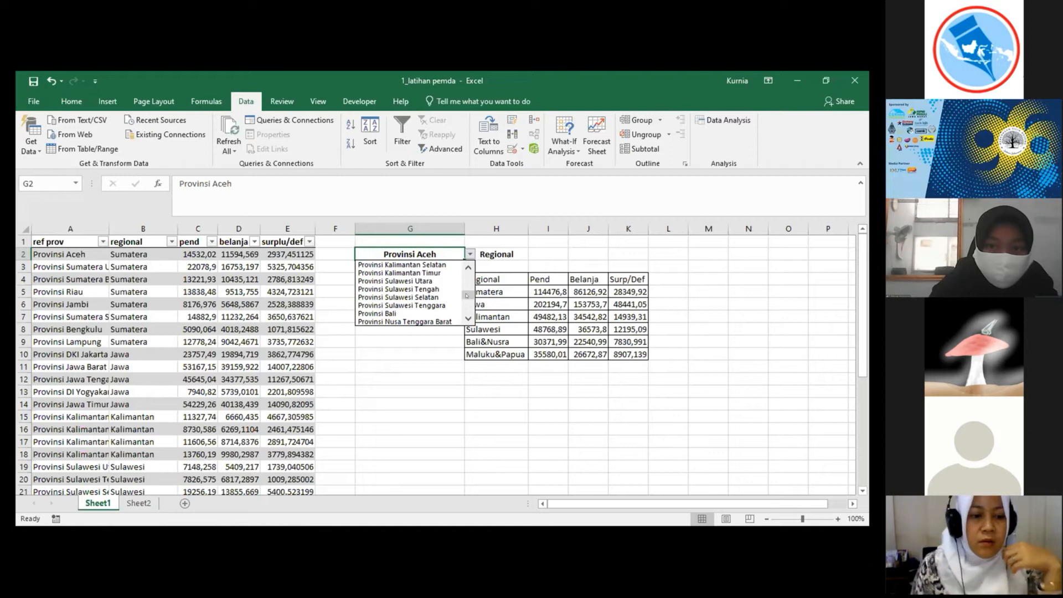
pyautogui.click(420, 313)
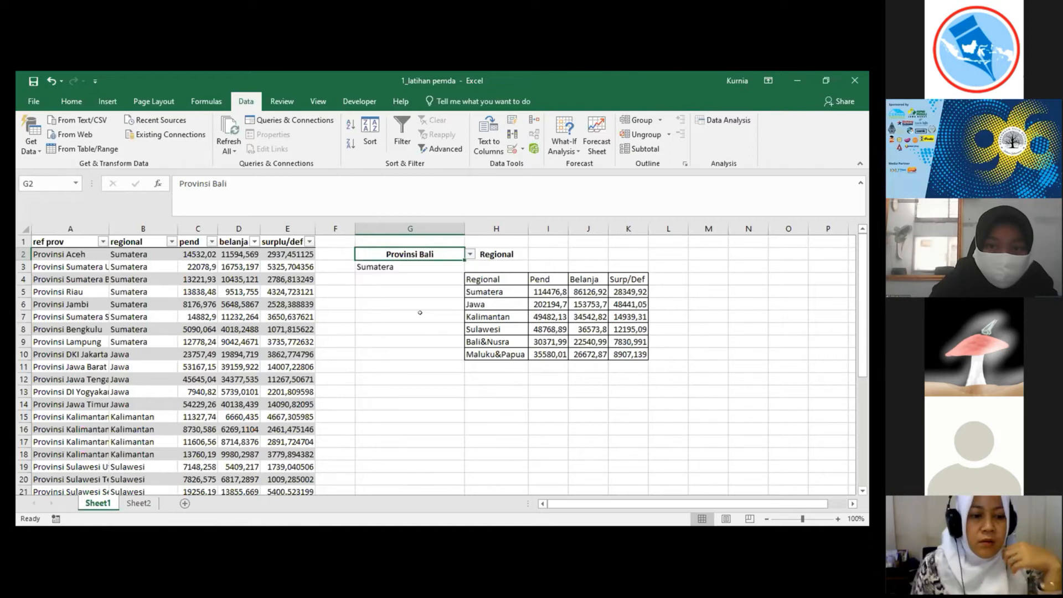
pyautogui.press('Down')
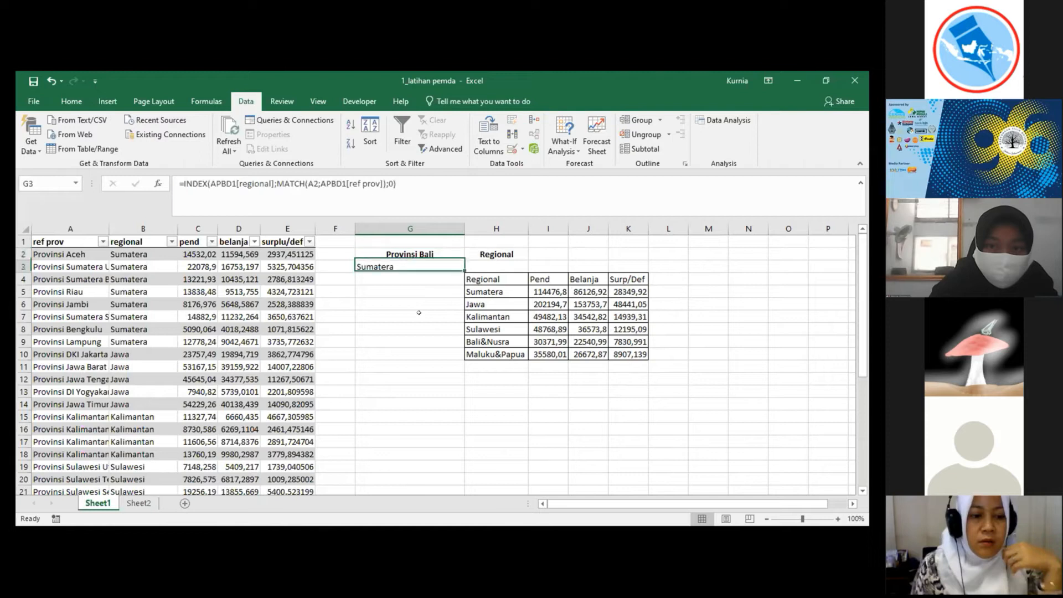
pyautogui.click(448, 255)
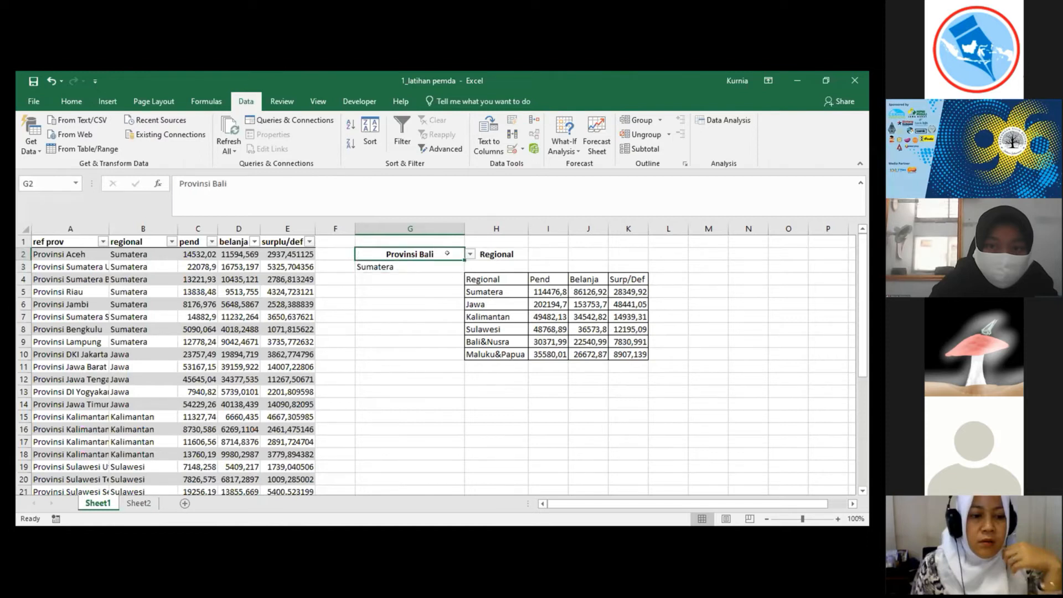
# Step: Change the lookup value of the MATCH function in G3 from A2 to the drop-down cell G2
pyautogui.click(430, 266)
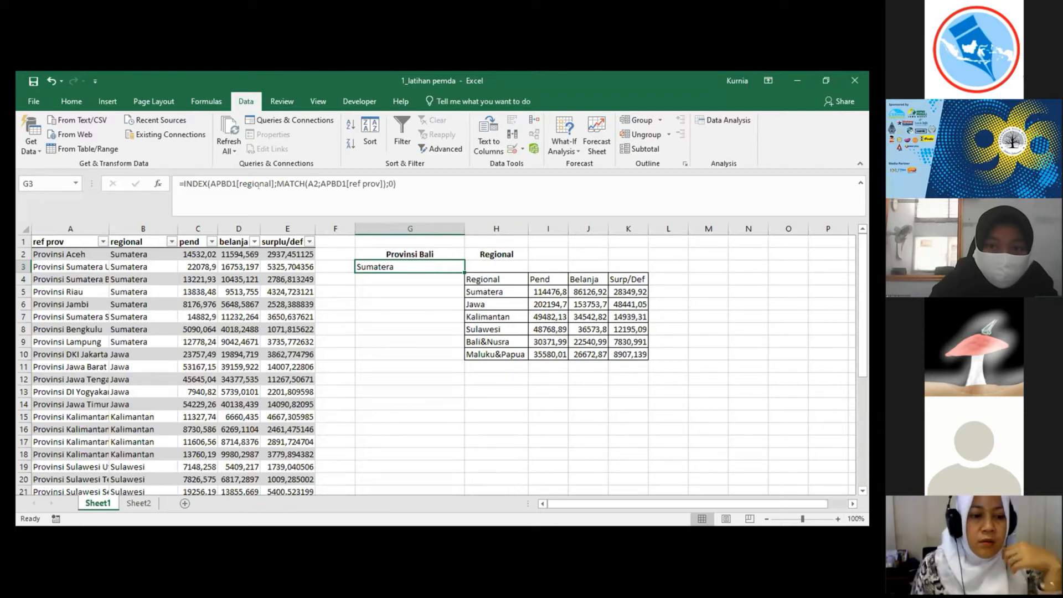
pyautogui.click(311, 177)
pyautogui.press('Left')
pyautogui.press('BackSpace')
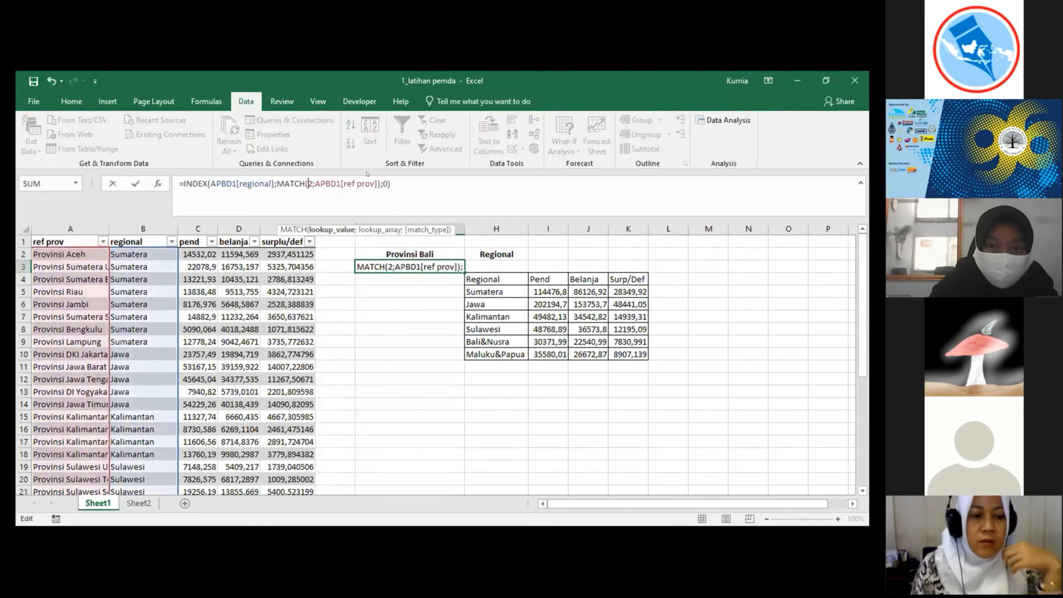
pyautogui.write('g')
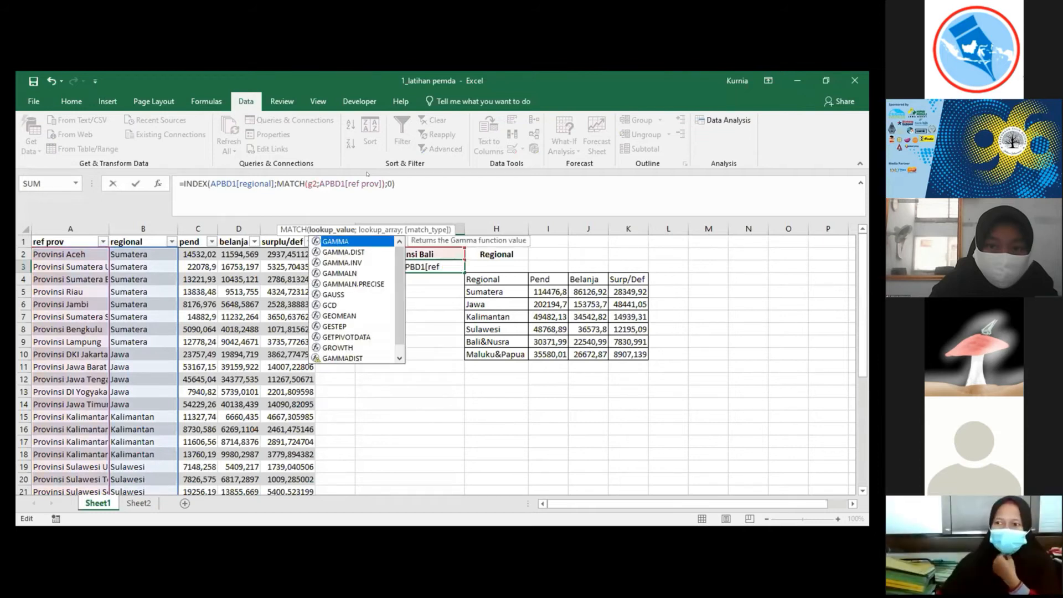
# Step: Enter the formula =INDEX(APBD1[regional];MATCH(G2;APBD1[ref prov]);0) in cell G3
pyautogui.press('Return')
pyautogui.click(370, 176)
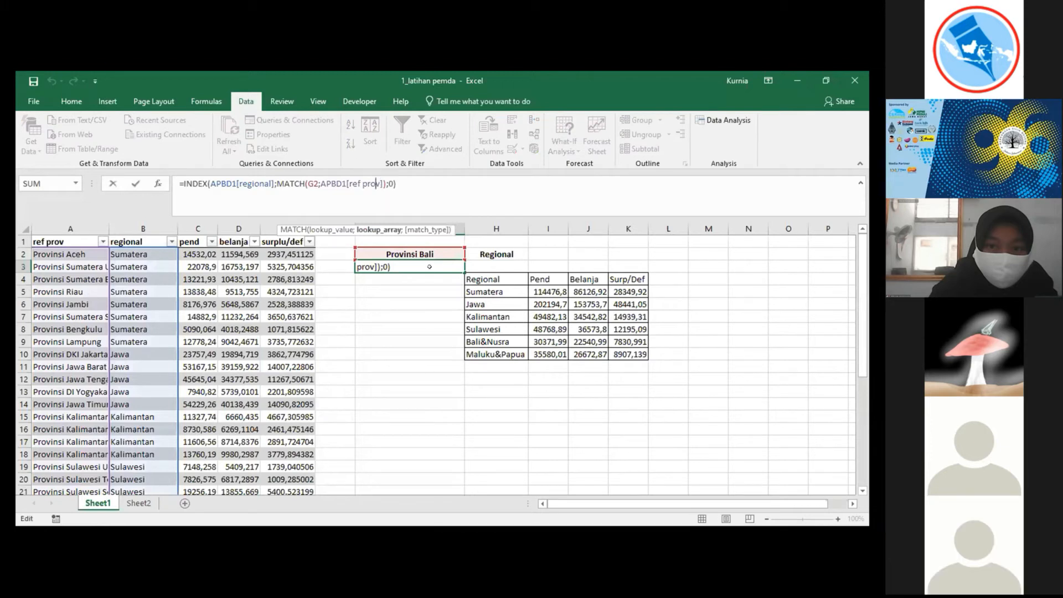
pyautogui.press('Return')
pyautogui.press('Up')
pyautogui.press('Up')
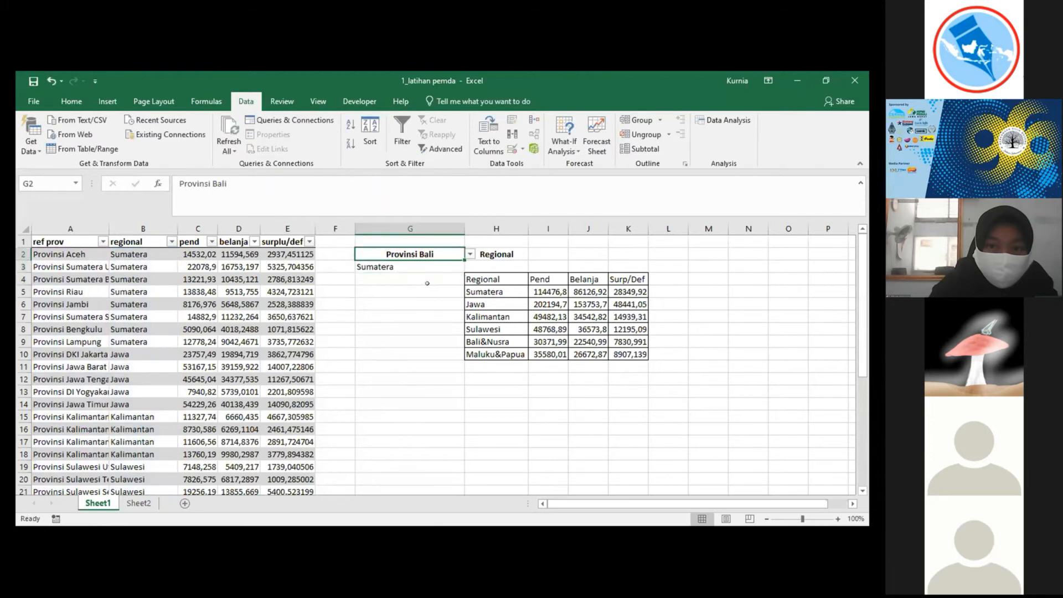
# Step: Check the province dropdown in cell G2 and the source range of its data validation list
pyautogui.click(469, 255)
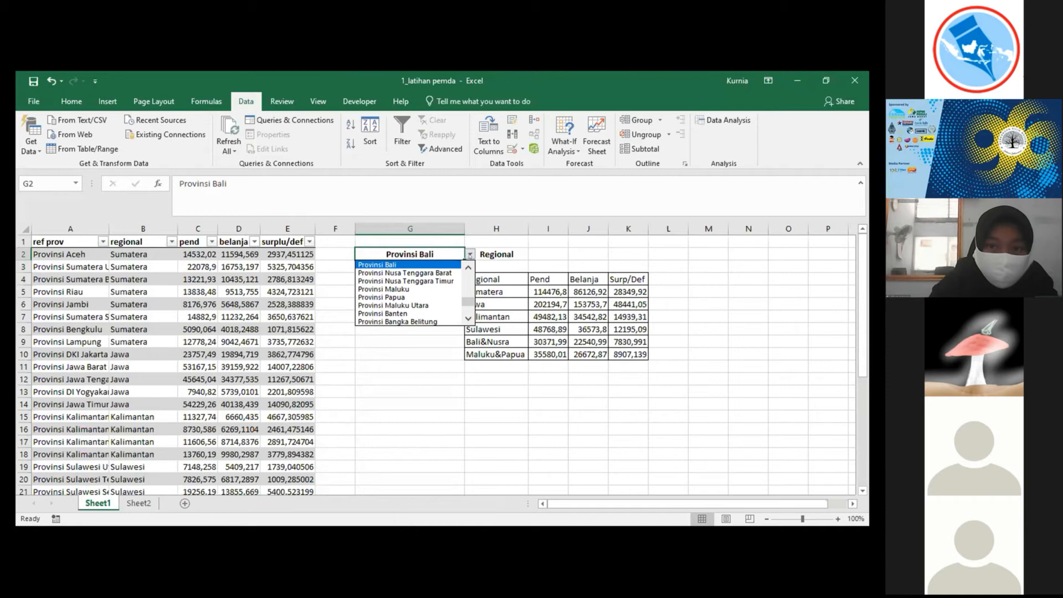
pyautogui.click(506, 246)
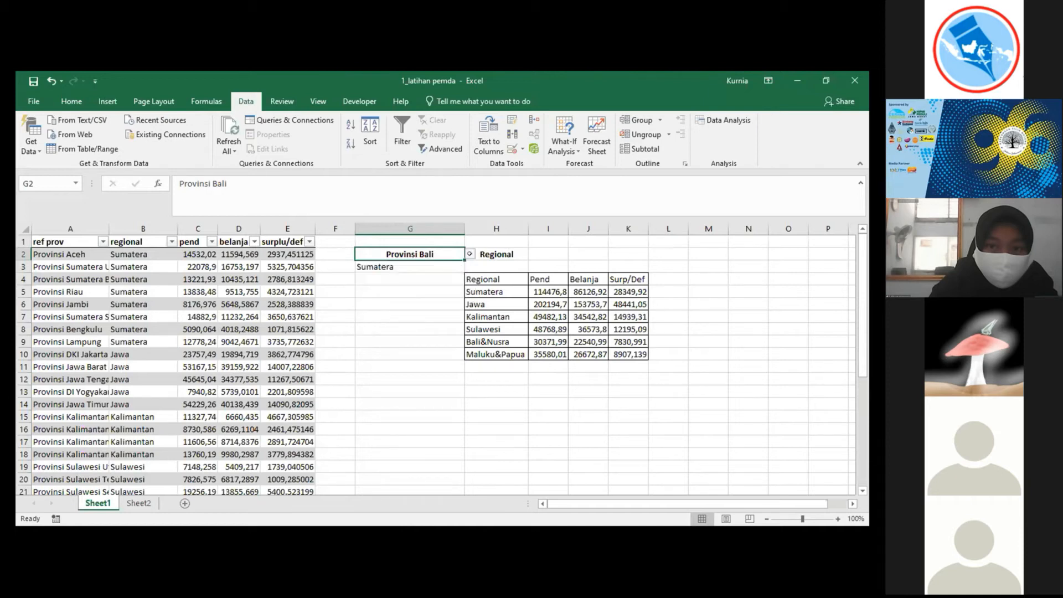
pyautogui.click(469, 254)
pyautogui.click(439, 253)
pyautogui.click(672, 294)
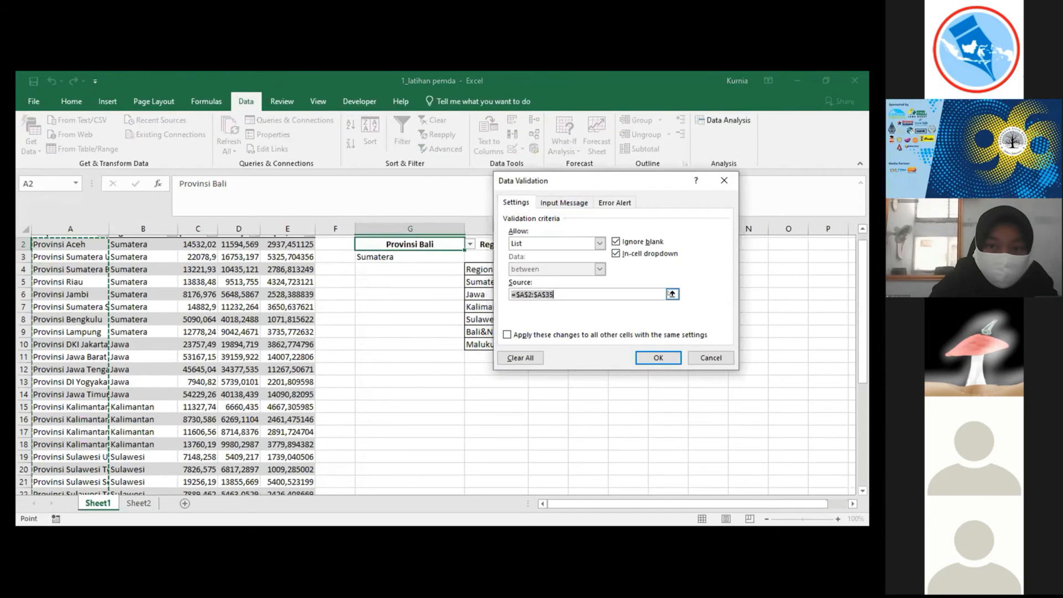
pyautogui.scroll(1, 177, 295)
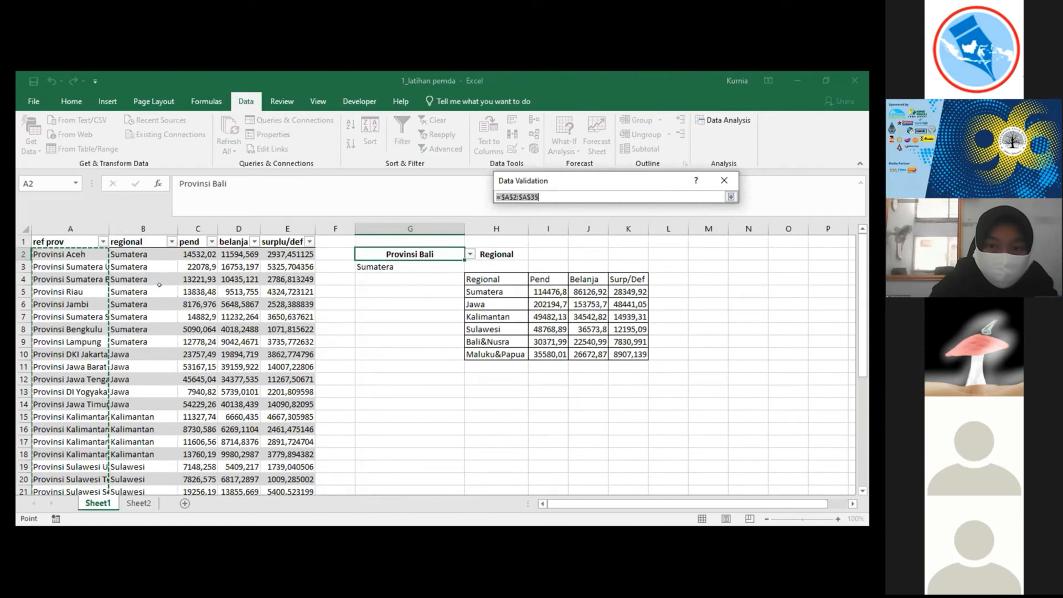
pyautogui.press('Return')
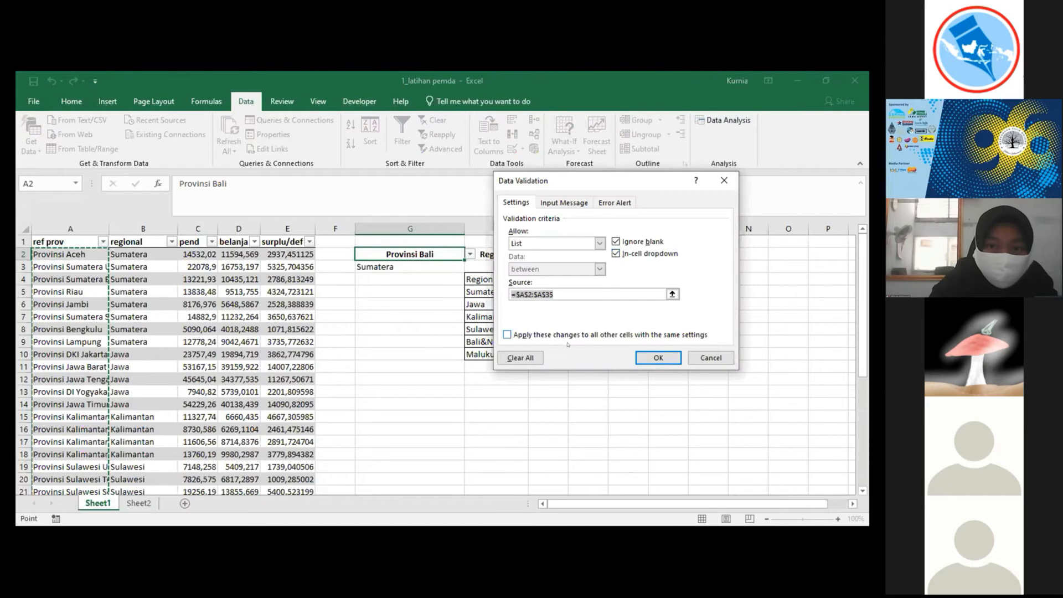
pyautogui.click(657, 357)
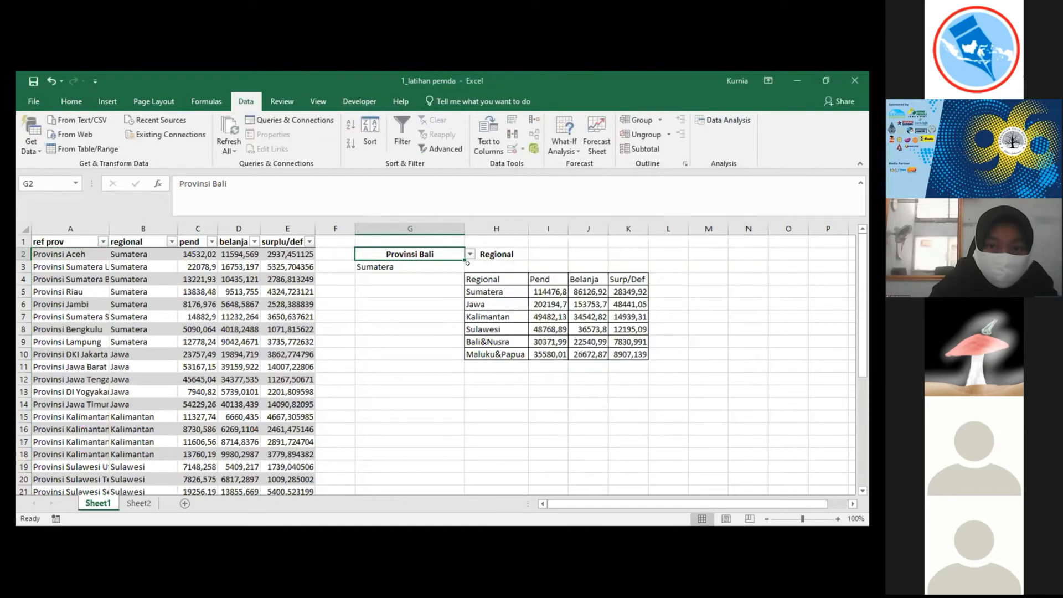
# Step: Choose Provinsi Sumatera Utara from the province dropdown in cell G2
pyautogui.click(469, 254)
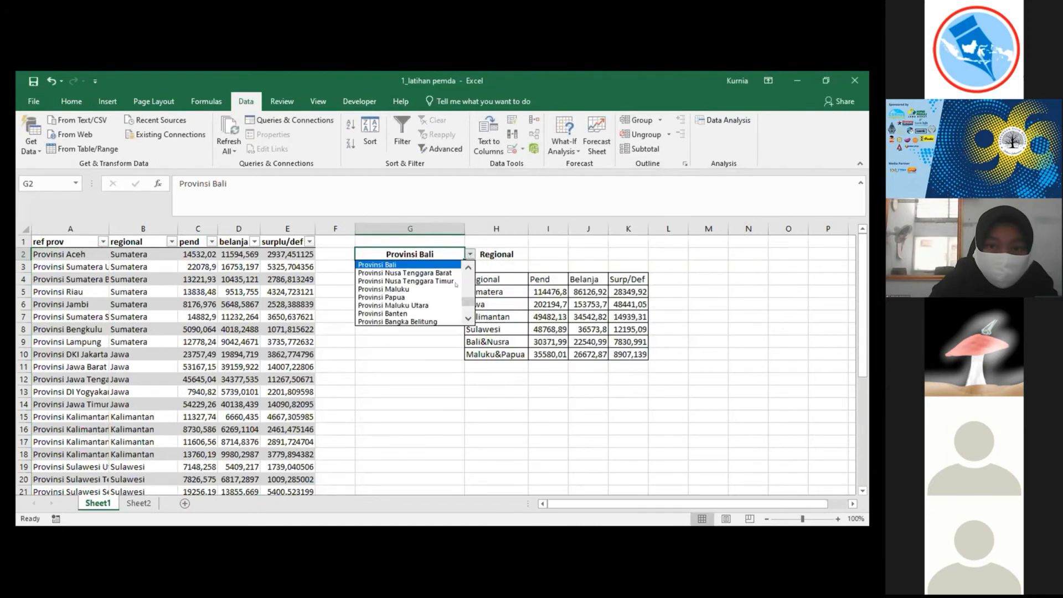
pyautogui.moveTo(469, 303); pyautogui.dragTo(468, 278)
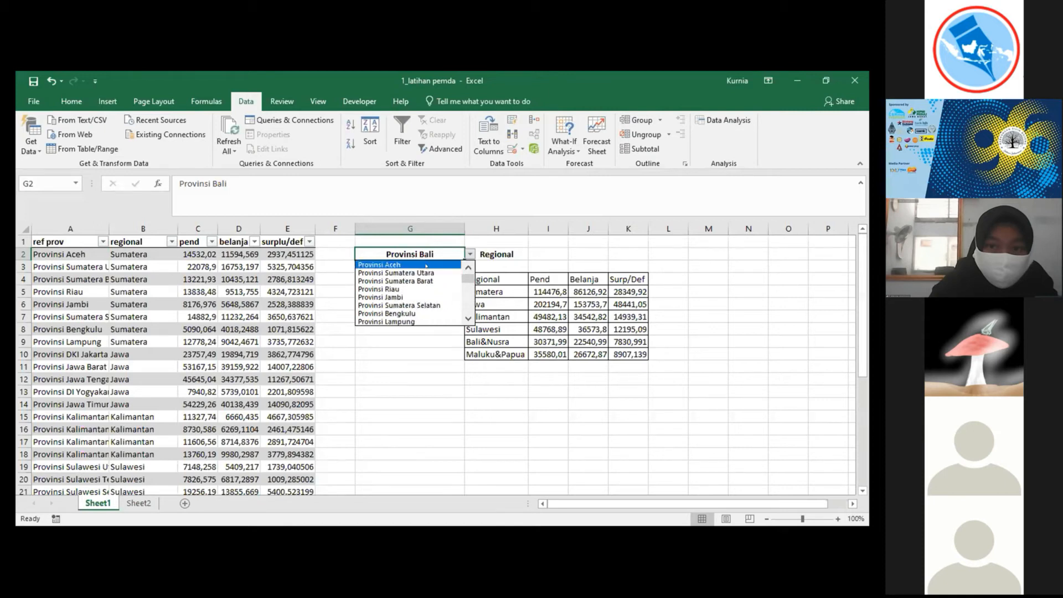
pyautogui.click(417, 272)
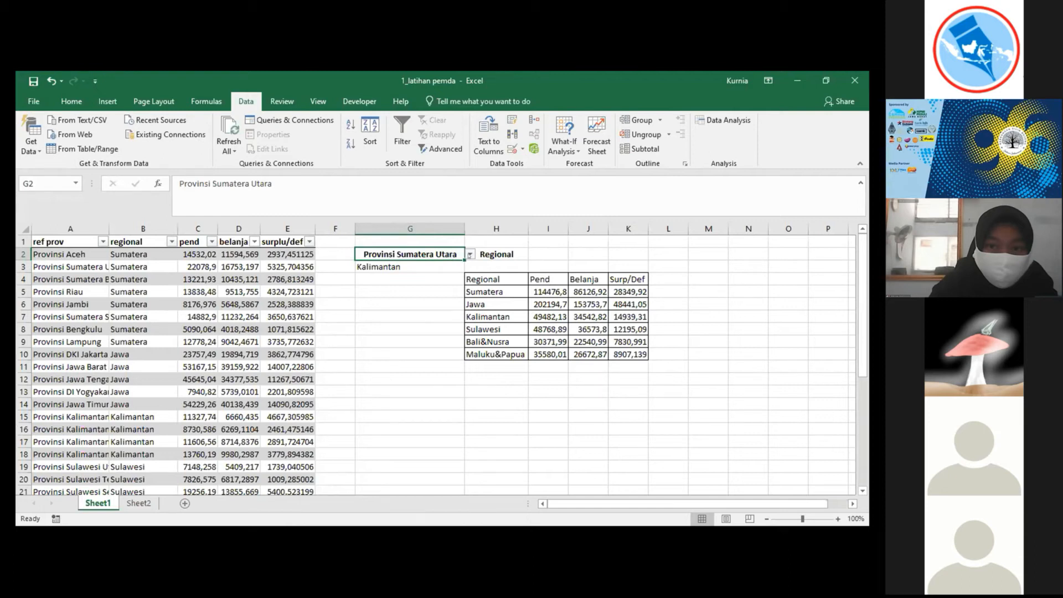
# Step: Examine the INDEX and MATCH formula in cell G3 without changing it
pyautogui.press('Down')
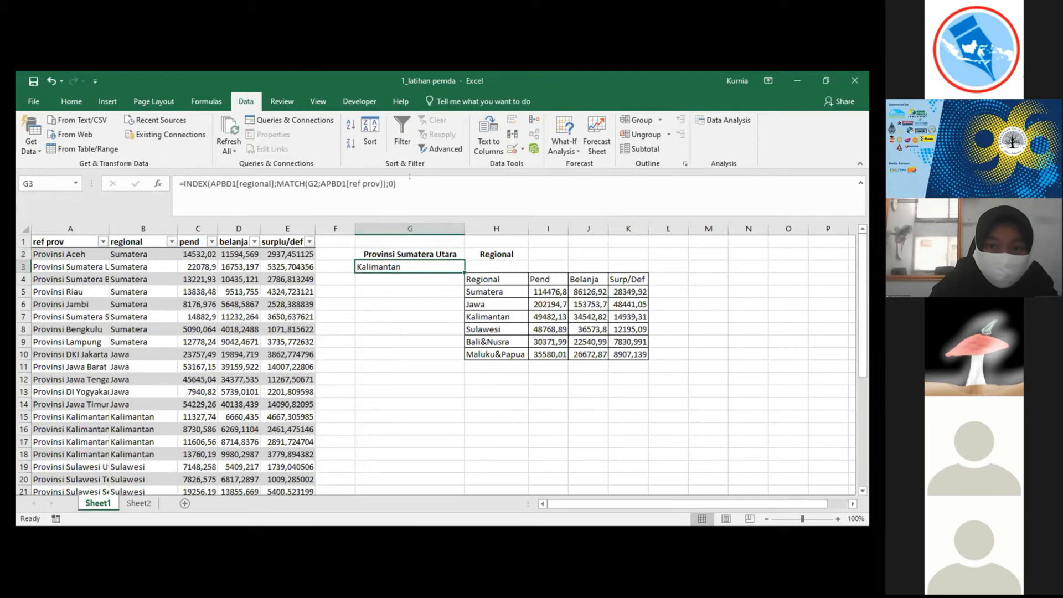
pyautogui.click(410, 176)
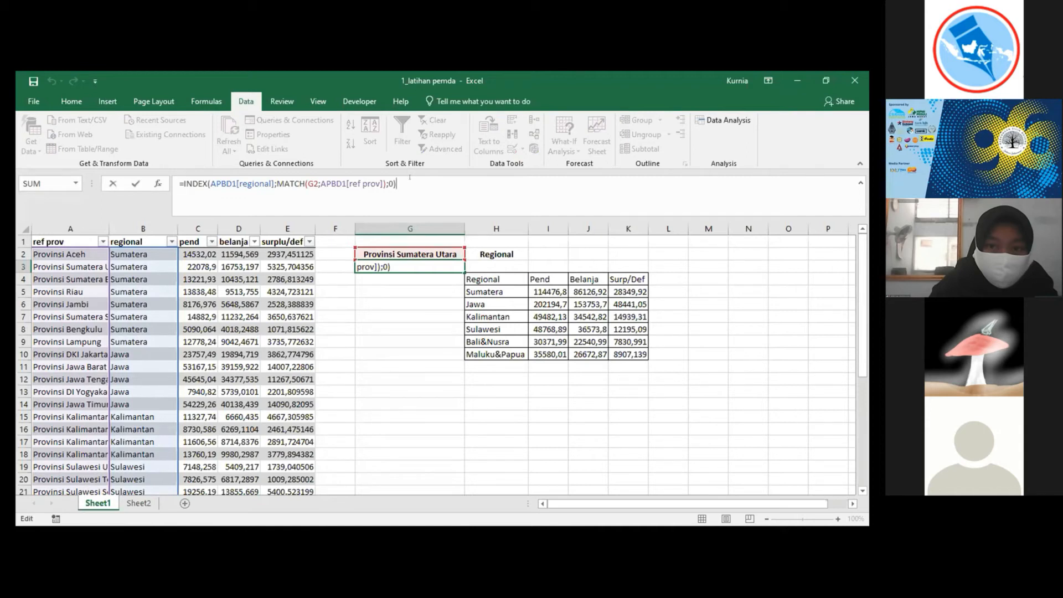
pyautogui.hotkey('ctrl', 'Return')
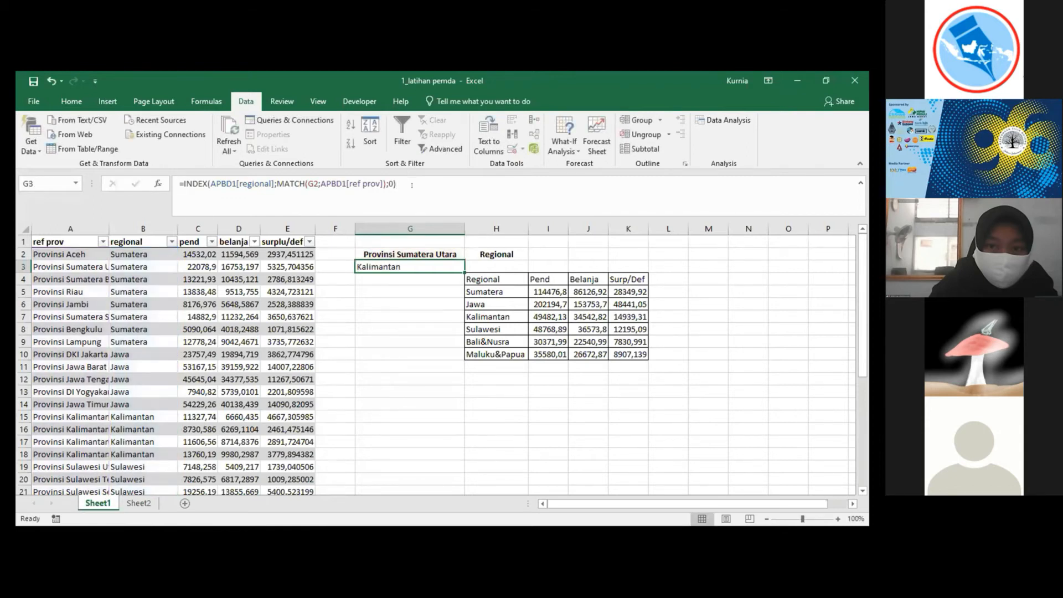
pyautogui.moveTo(397, 184); pyautogui.dragTo(169, 194)
pyautogui.press('Escape')
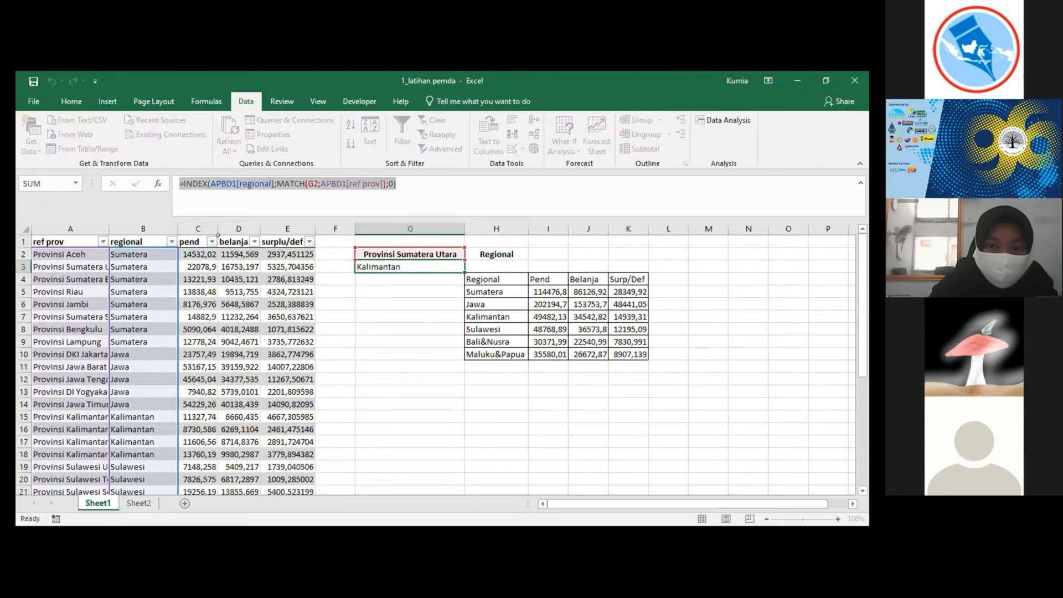
pyautogui.click(387, 286)
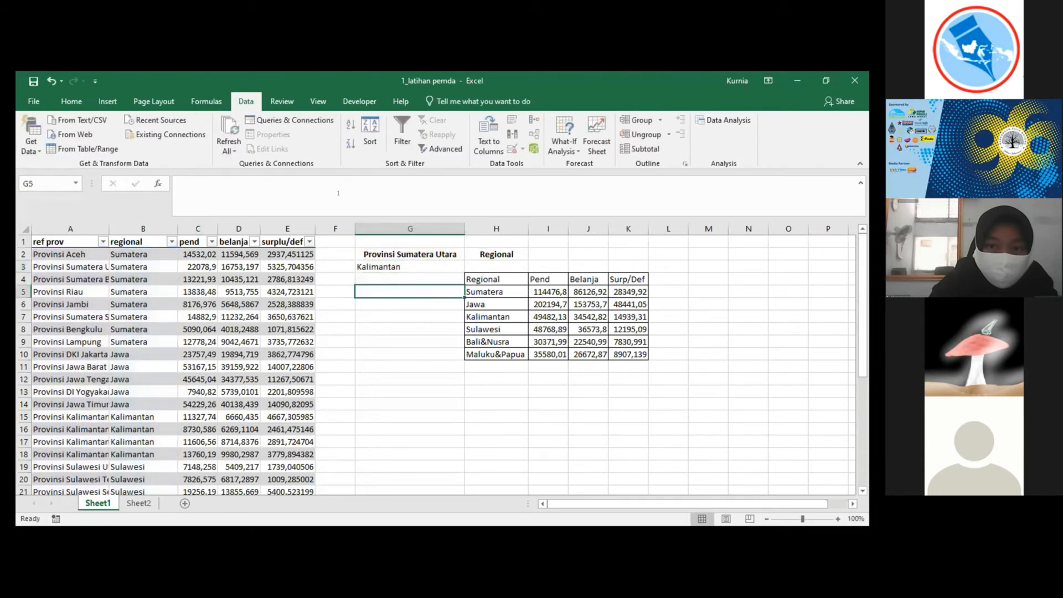
pyautogui.click(339, 186)
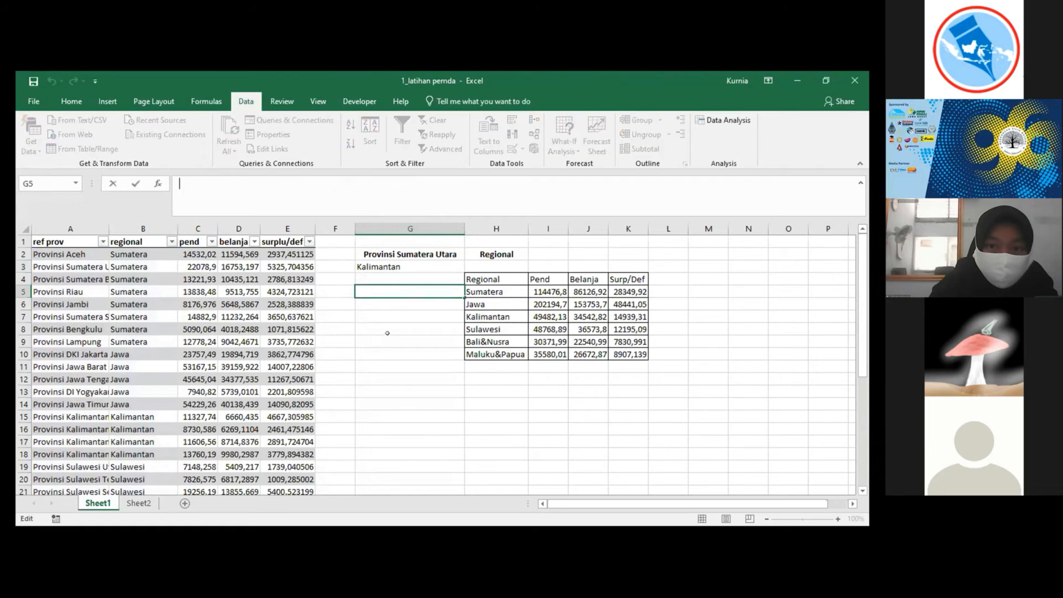
pyautogui.press('Escape')
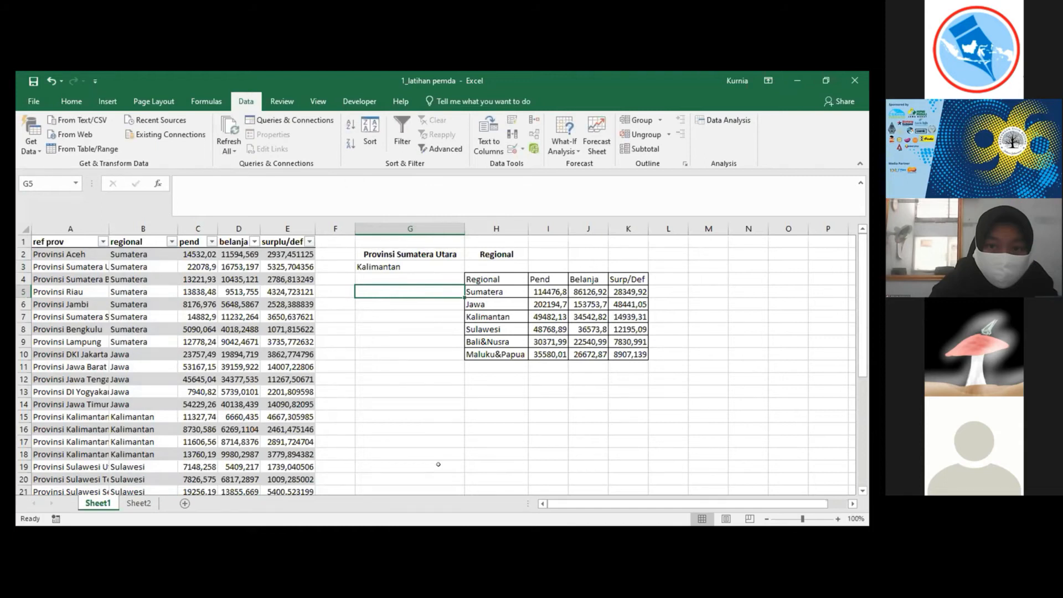
# Step: Review the formula in G3, and put =INDEX(ref[regional],MATCH(E3,ref[ref prov],0)) into cell G4
pyautogui.hotkey('alt', 'Tab')
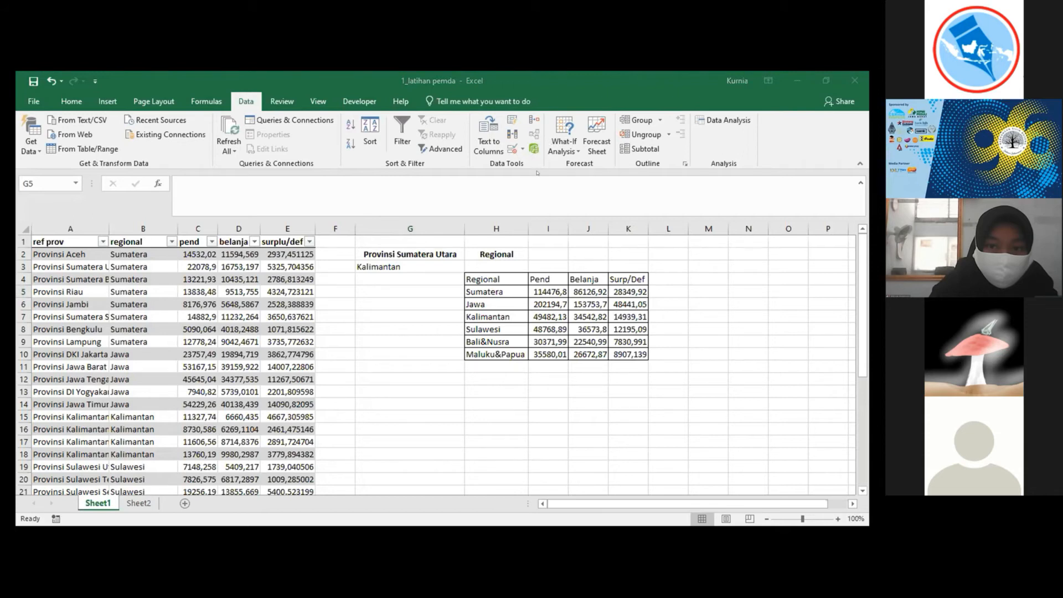
pyautogui.click(410, 267)
pyautogui.click(401, 178)
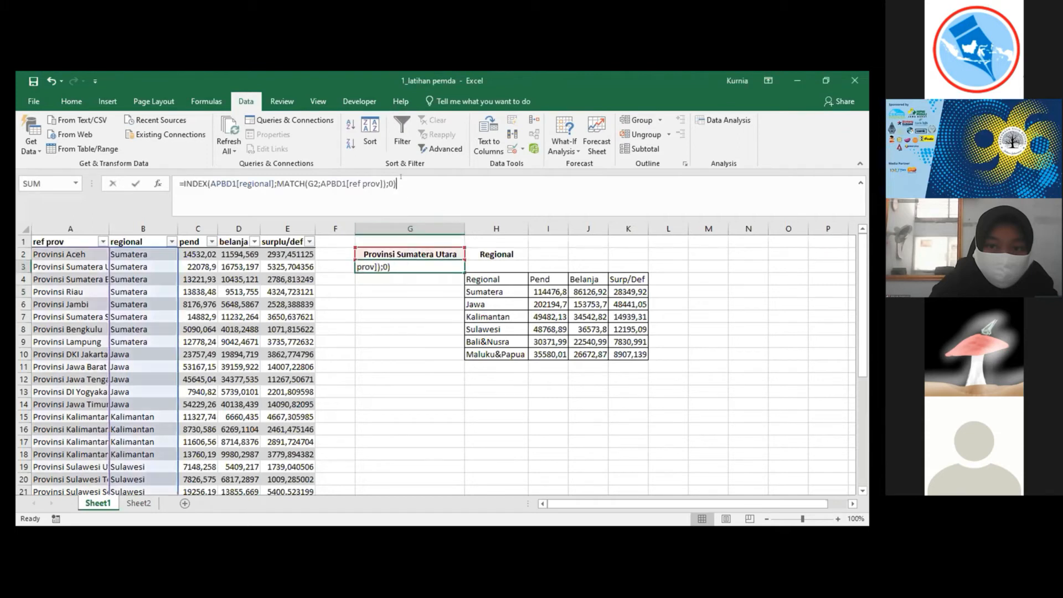
pyautogui.click(408, 277)
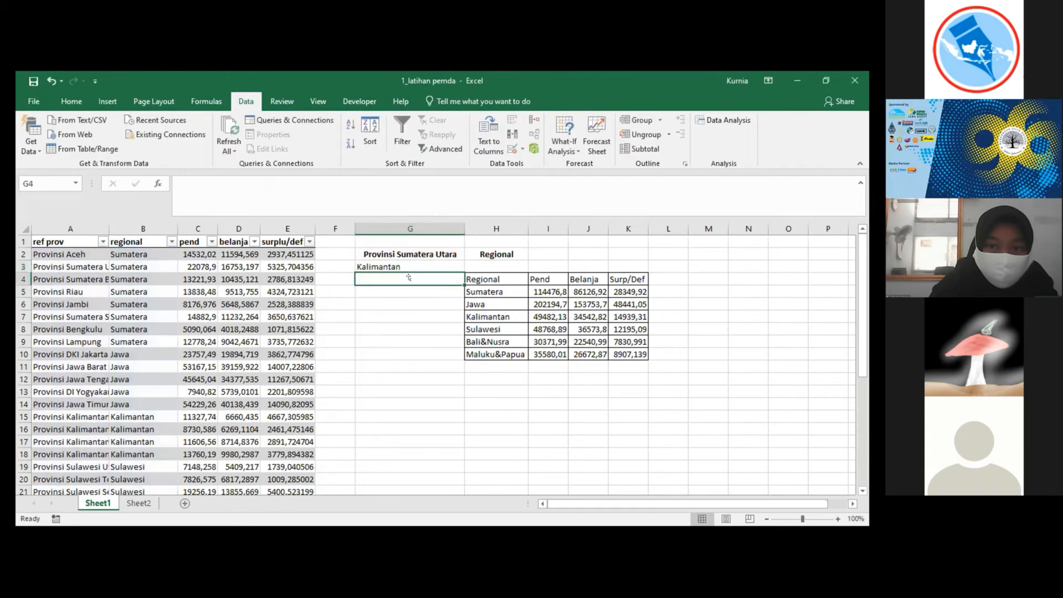
pyautogui.click(320, 204)
pyautogui.write('=INDEX(ref[regional],MATCH(E3,ref[ref prov],0))')
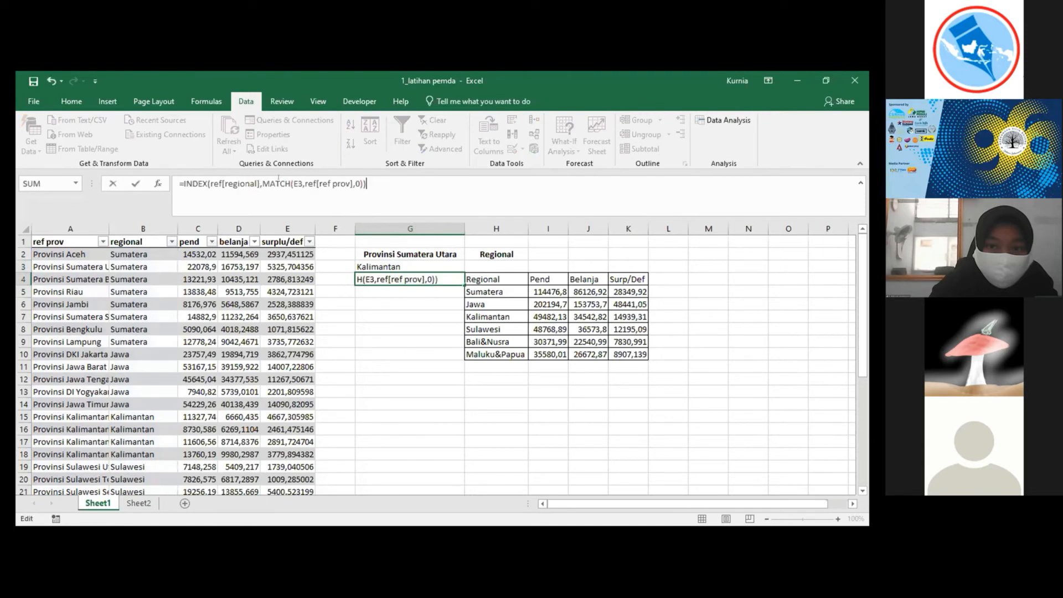
# Step: Change the MATCH lookup value in the G4 formula to g3
pyautogui.click(300, 184)
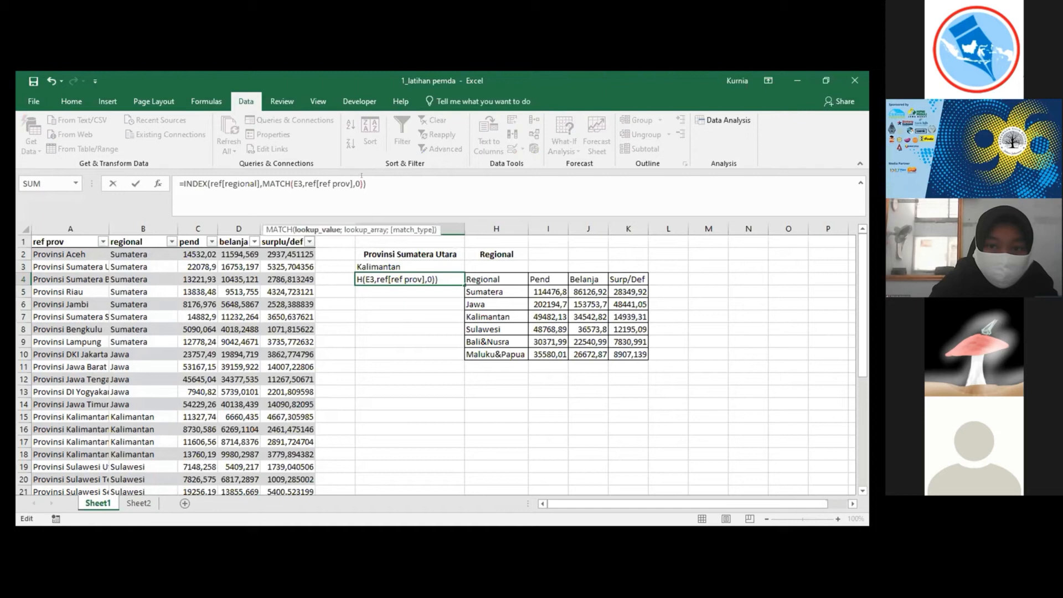
pyautogui.press('BackSpace')
pyautogui.write('g')
# Step: Replace the table name in the INDEX argument of the G4 formula with APBD1 and try to enter the formula
pyautogui.press('Left')
pyautogui.press('Left')
pyautogui.press('Left')
pyautogui.press('Left')
pyautogui.press('Left')
pyautogui.press('Left')
pyautogui.press('Left')
pyautogui.press('Left')
pyautogui.press('Left')
pyautogui.press('Left')
pyautogui.press('Left')
pyautogui.press('Left')
pyautogui.press('Left')
pyautogui.press('Left')
pyautogui.press('Left')
pyautogui.press('Left')
pyautogui.press('Left')
pyautogui.press('Left')
pyautogui.press('Left')
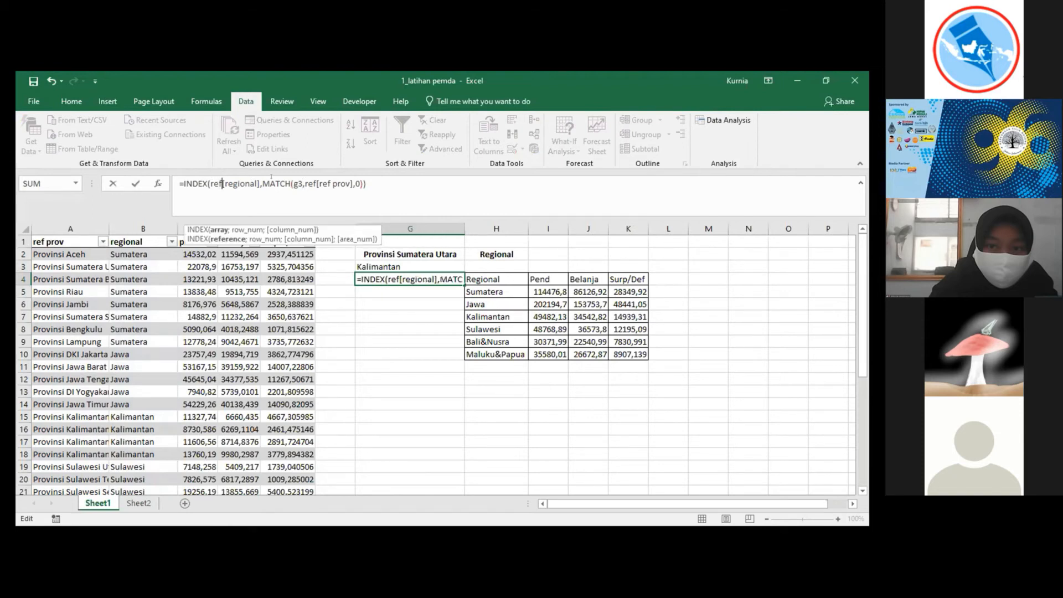
pyautogui.press('BackSpace')
pyautogui.press('BackSpace')
pyautogui.press('BackSpace')
pyautogui.write('apb')
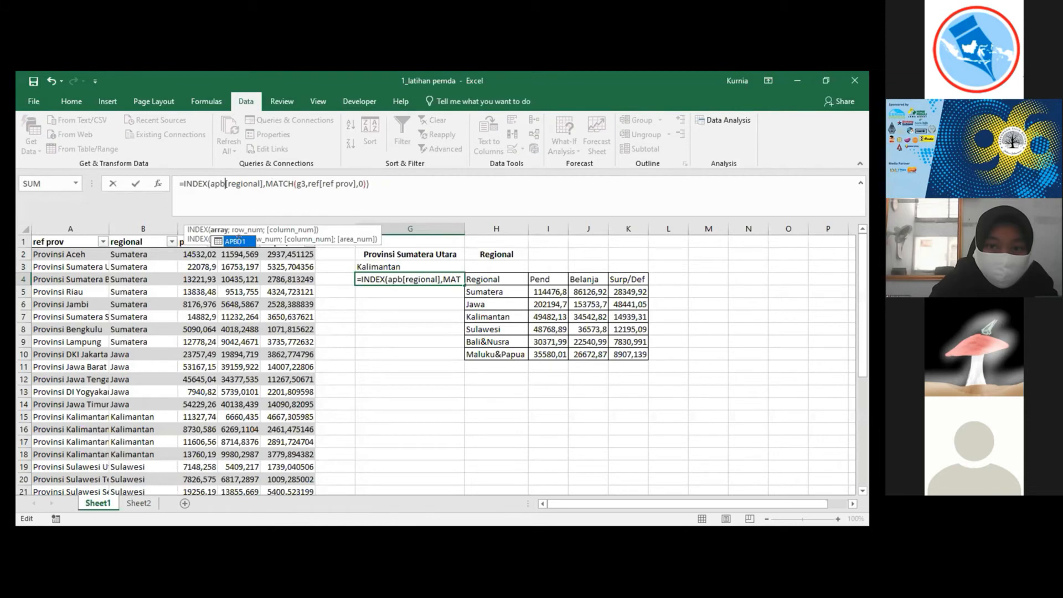
pyautogui.press('Tab')
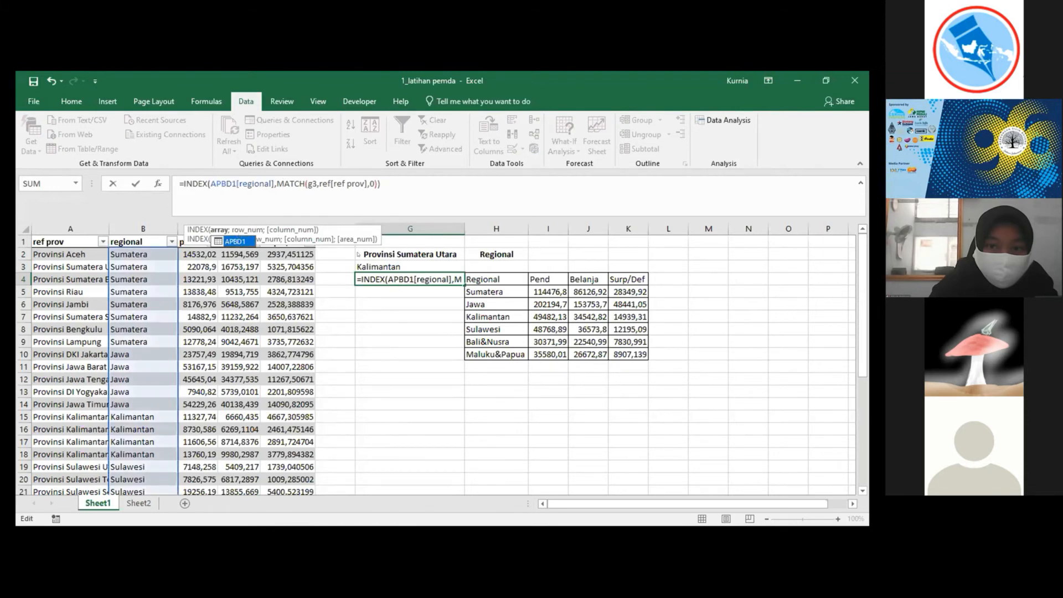
pyautogui.press('Return')
pyautogui.press('Return')
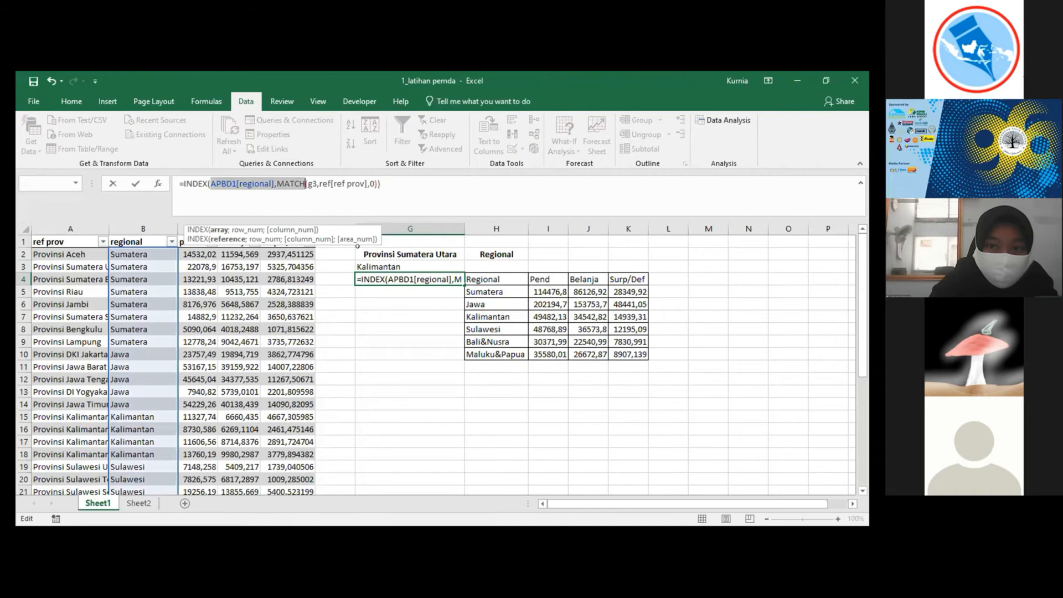
# Step: Replace the table name in the MATCH lookup array of the G4 formula with apbd1 and try to enter the formula
pyautogui.press('Right')
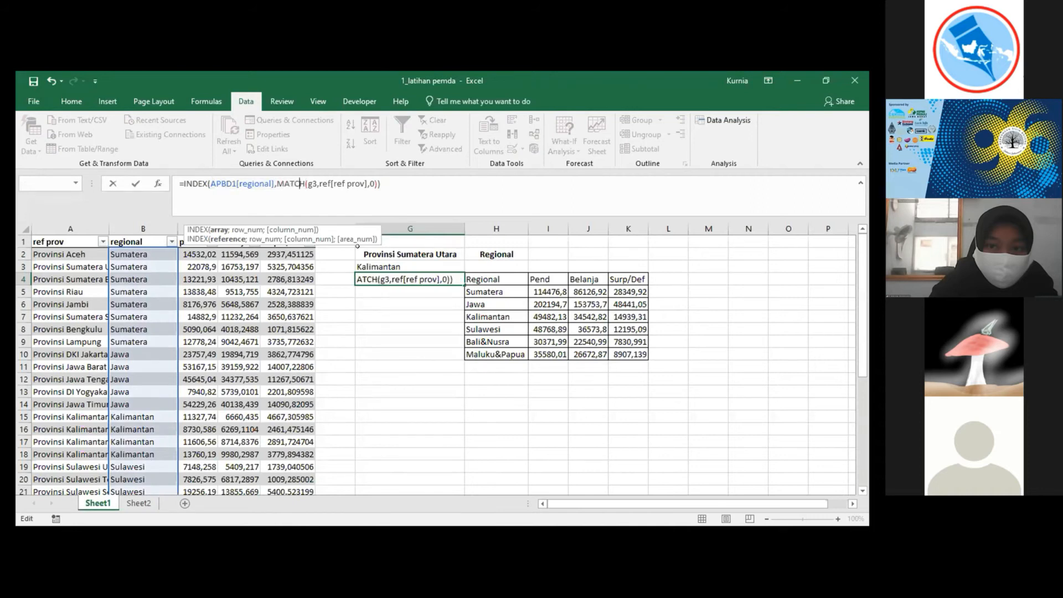
pyautogui.press('Right')
pyautogui.press('Right')
pyautogui.press('Right')
pyautogui.press('Right')
pyautogui.press('Right')
pyautogui.press('Right')
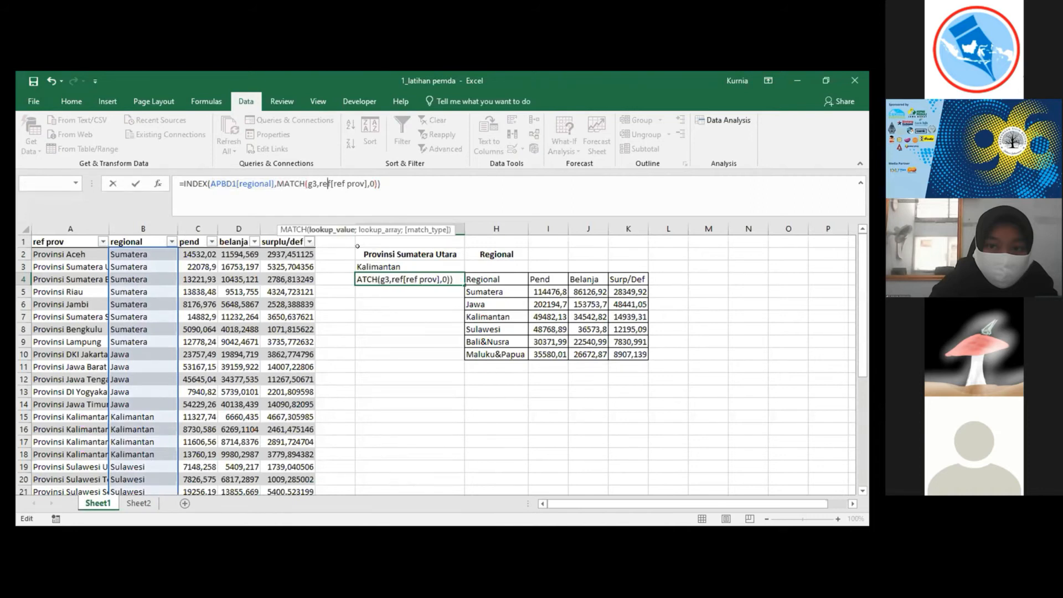
pyautogui.press('BackSpace')
pyautogui.press('BackSpace')
pyautogui.press('BackSpace')
pyautogui.write('apb')
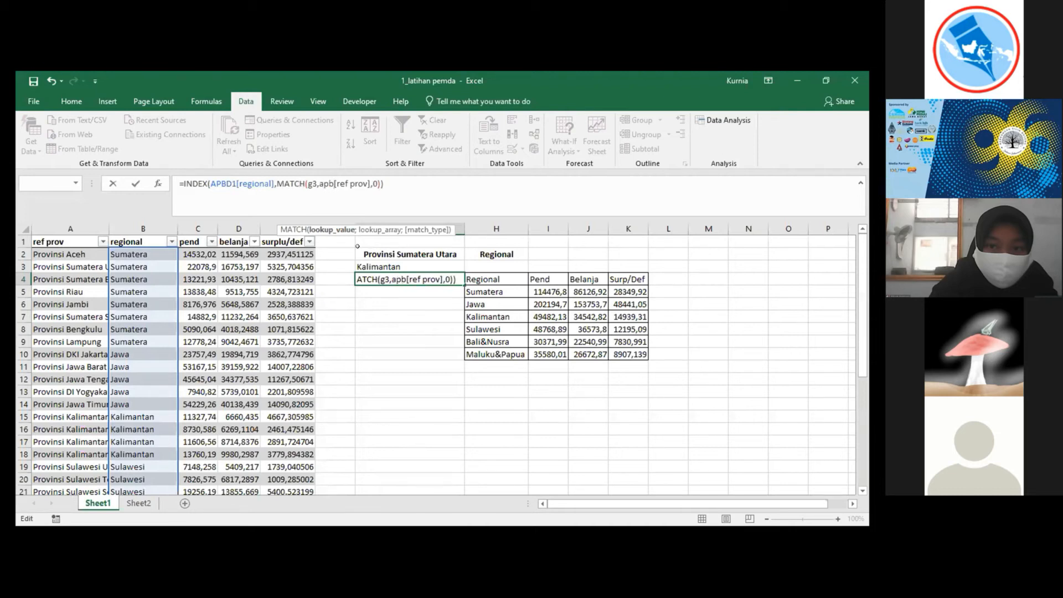
pyautogui.write('d')
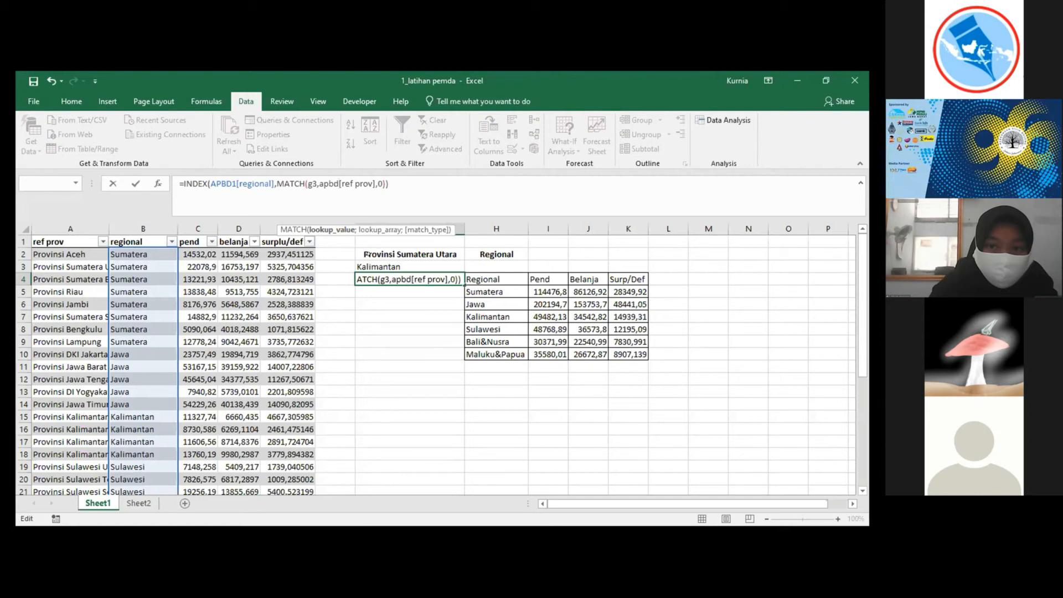
pyautogui.write('1')
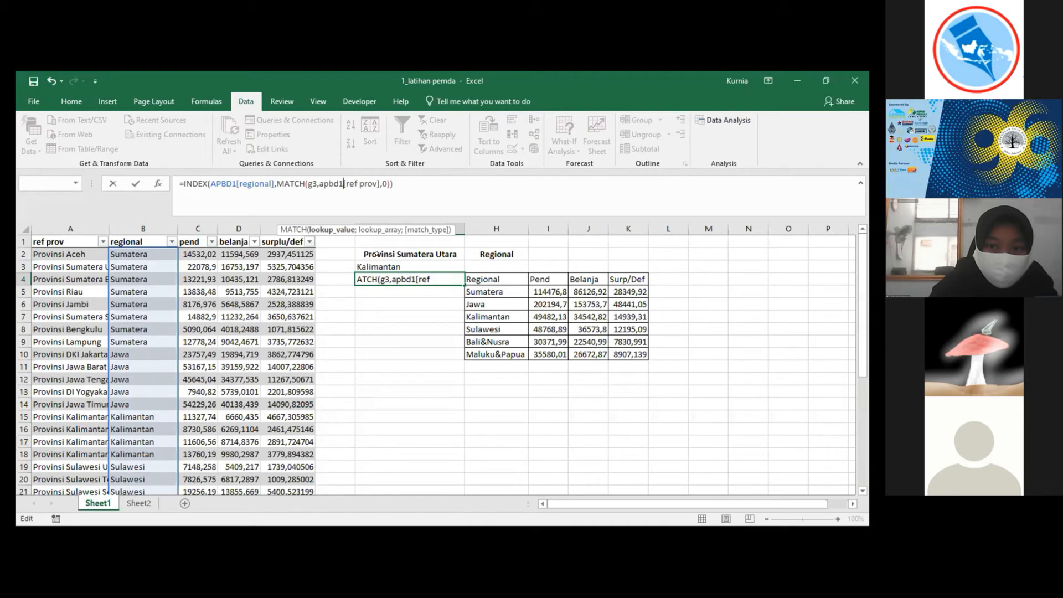
pyautogui.press('BackSpace')
pyautogui.press('BackSpace')
pyautogui.press('BackSpace')
pyautogui.press('BackSpace')
pyautogui.press('BackSpace')
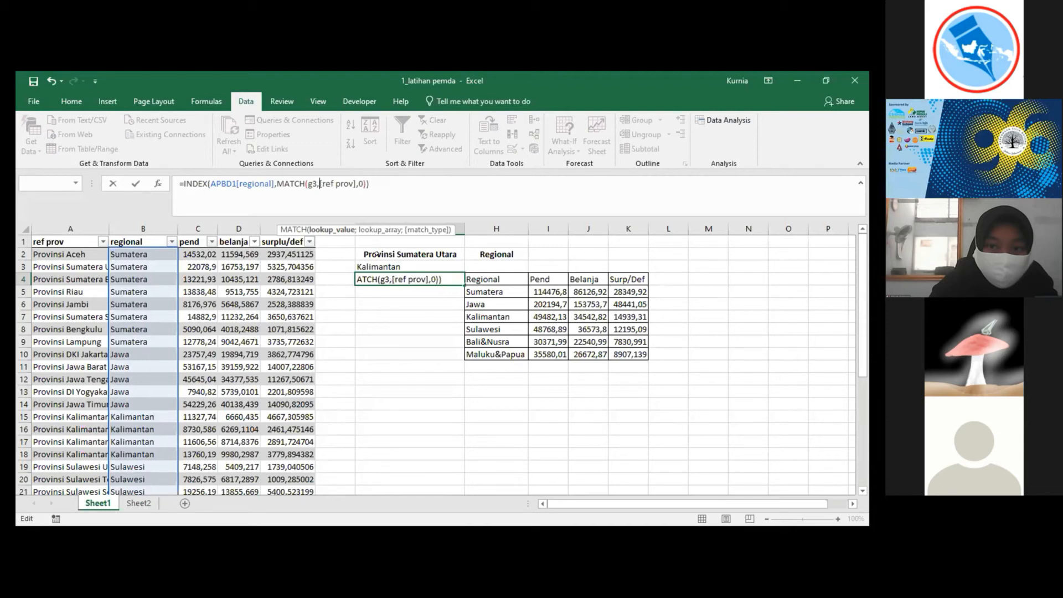
pyautogui.write('apbd11')
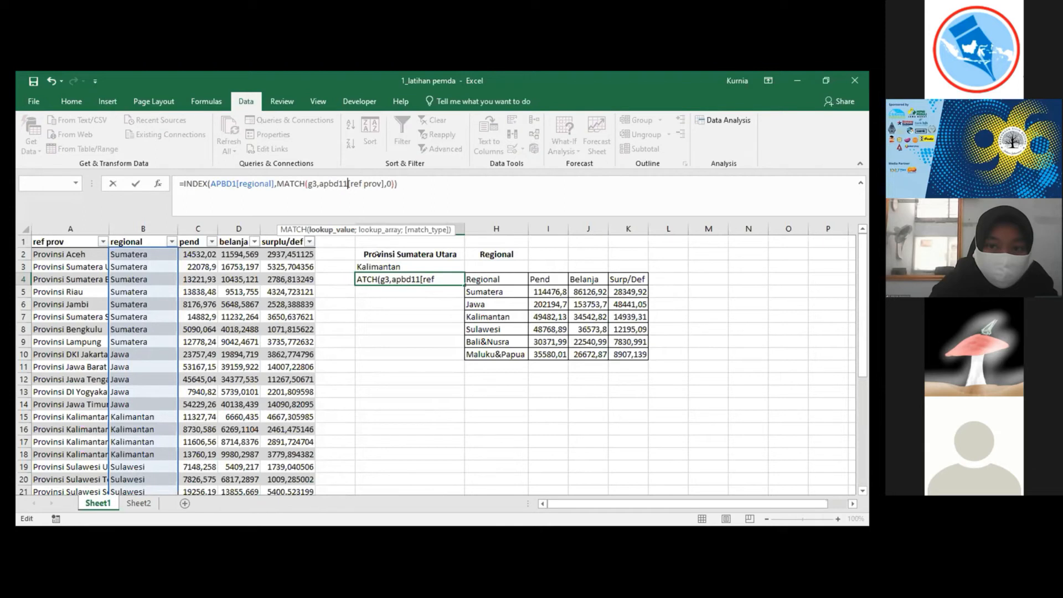
pyautogui.press('BackSpace')
pyautogui.press('Return')
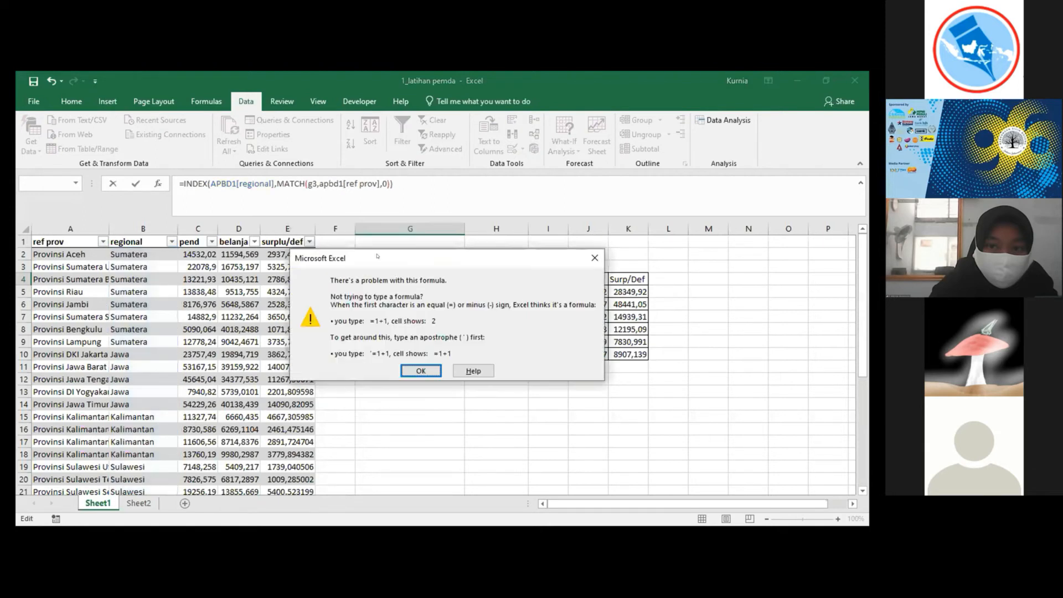
# Step: Replace the comma argument separators in the G4 INDEX/MATCH formula with semicolons and enter the formula
pyautogui.press('Return')
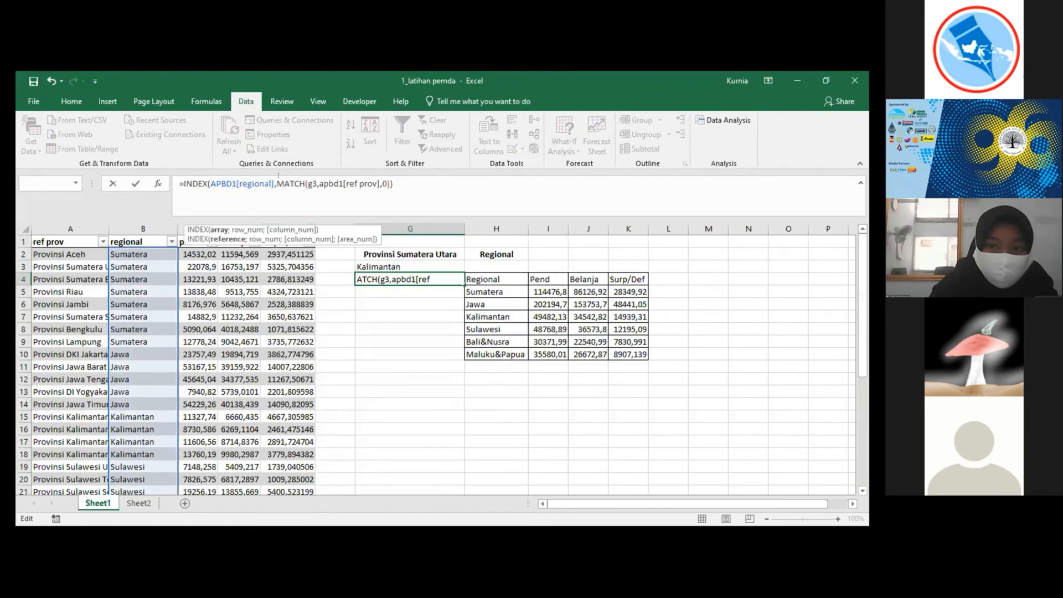
pyautogui.press('BackSpace')
pyautogui.write(';')
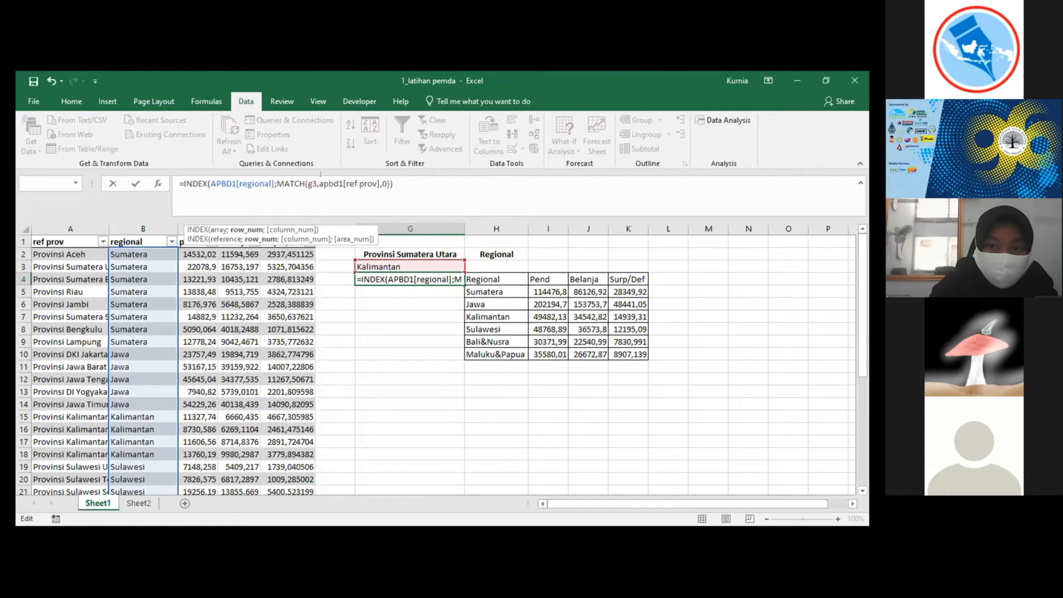
pyautogui.click(318, 176)
pyautogui.press('BackSpace')
pyautogui.write(';')
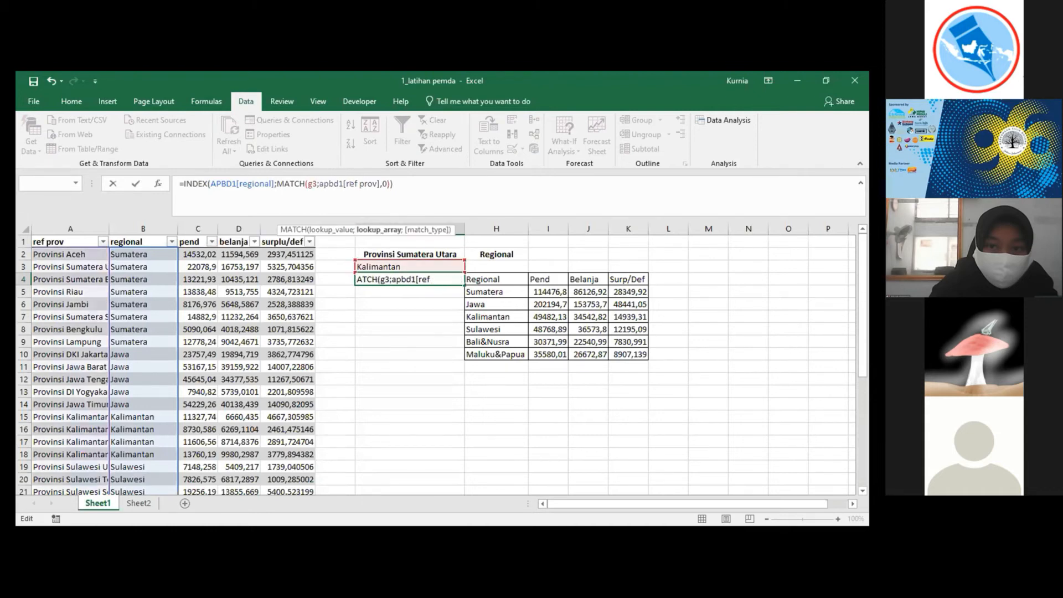
pyautogui.click(383, 183)
pyautogui.press('BackSpace')
pyautogui.write(';')
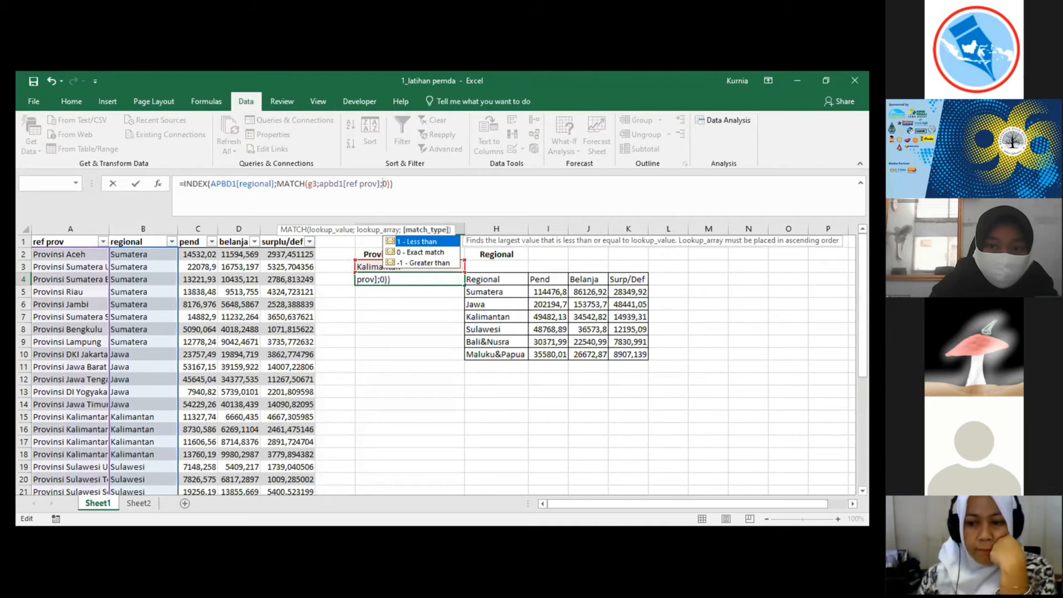
pyautogui.hotkey('ctrl', 'Return')
pyautogui.click(331, 183)
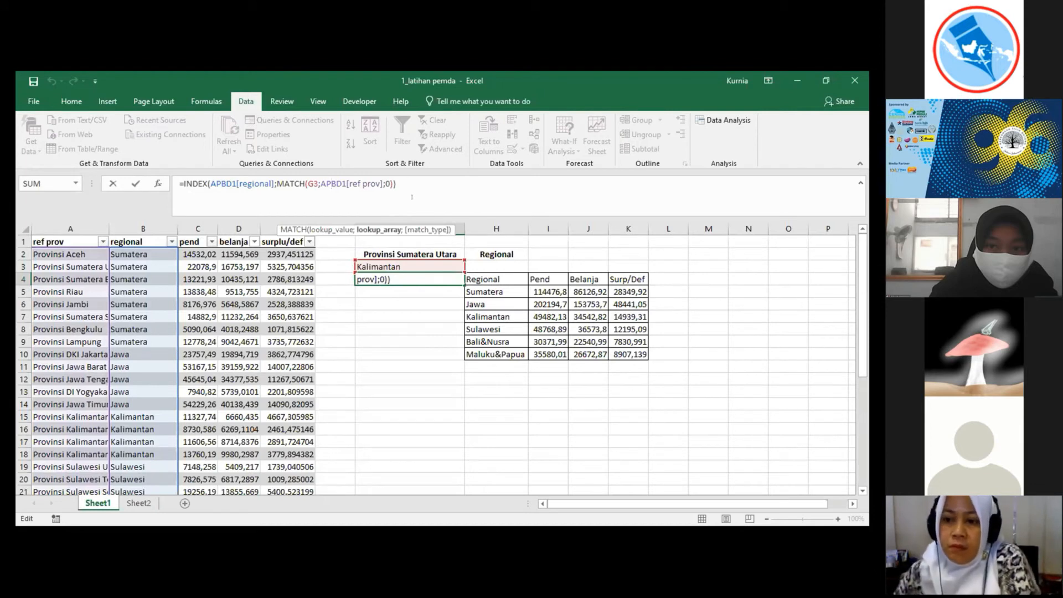
pyautogui.click(421, 277)
pyautogui.hotkey('ctrl', 'Return')
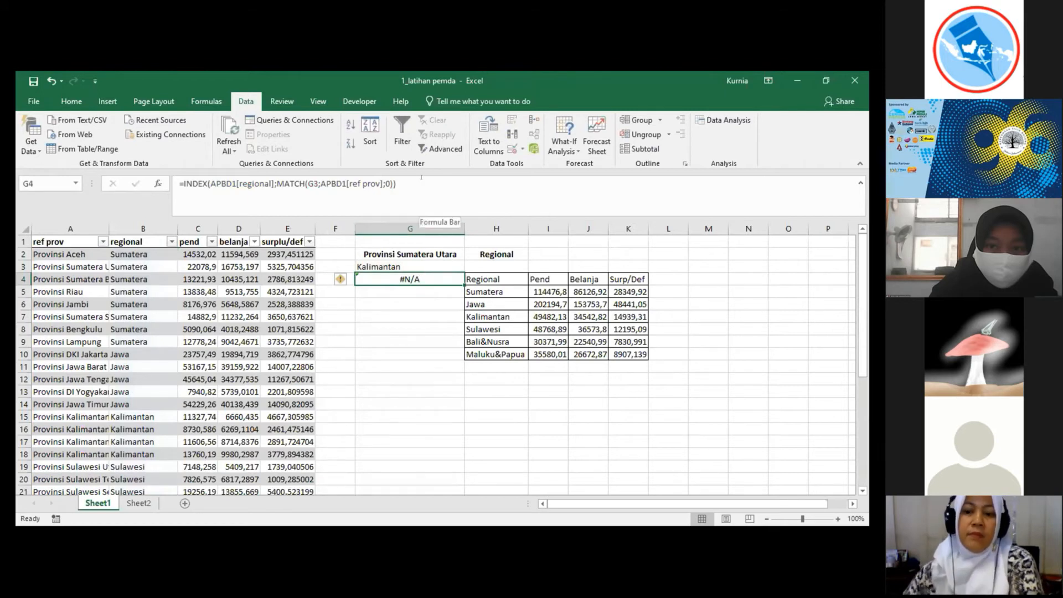
# Step: Change the MATCH lookup value in the G4 formula to G2 and enter it
pyautogui.press('F2')
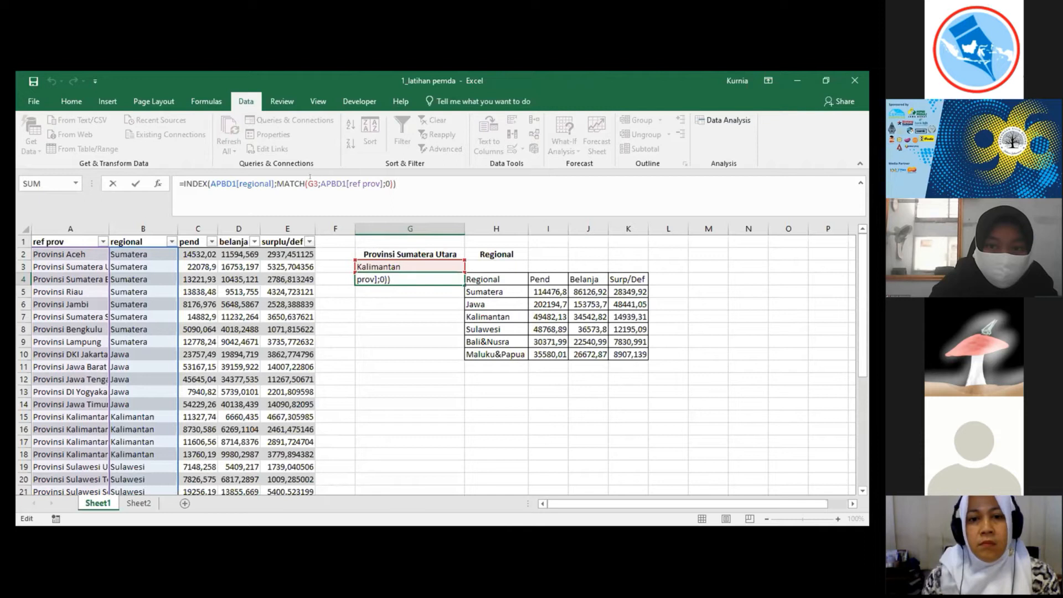
pyautogui.press('Left')
pyautogui.press('Left')
pyautogui.press('Left')
pyautogui.press('Left')
pyautogui.press('Left')
pyautogui.press('Left')
pyautogui.press('Left')
pyautogui.press('Left')
pyautogui.press('Left')
pyautogui.press('Left')
pyautogui.press('Left')
pyautogui.press('Left')
pyautogui.press('Left')
pyautogui.press('Left')
pyautogui.press('Left')
pyautogui.press('Left')
pyautogui.press('Left')
pyautogui.press('Left')
pyautogui.press('Left')
pyautogui.press('Left')
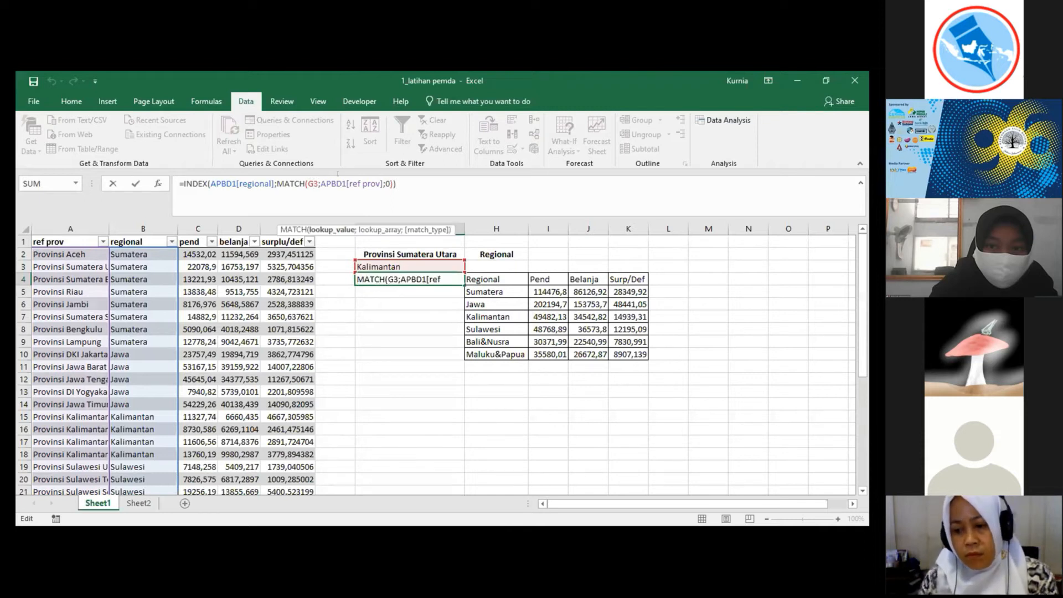
pyautogui.press('BackSpace')
pyautogui.write('2')
pyautogui.press('Return')
pyautogui.click(389, 278)
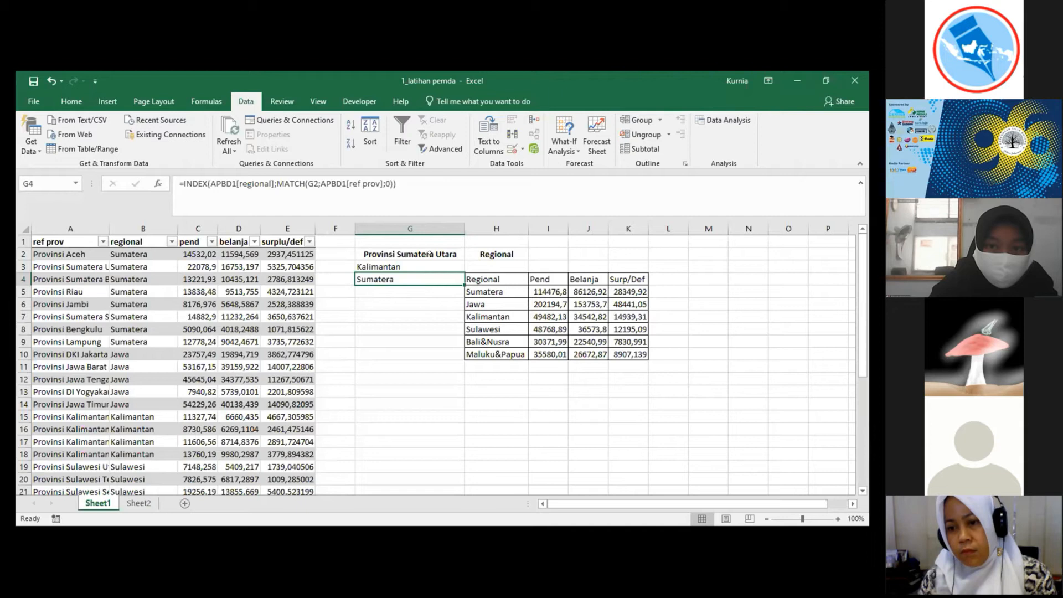
# Step: Choose Provinsi DKI Jakarta from the province dropdown in G2
pyautogui.click(430, 249)
pyautogui.click(470, 254)
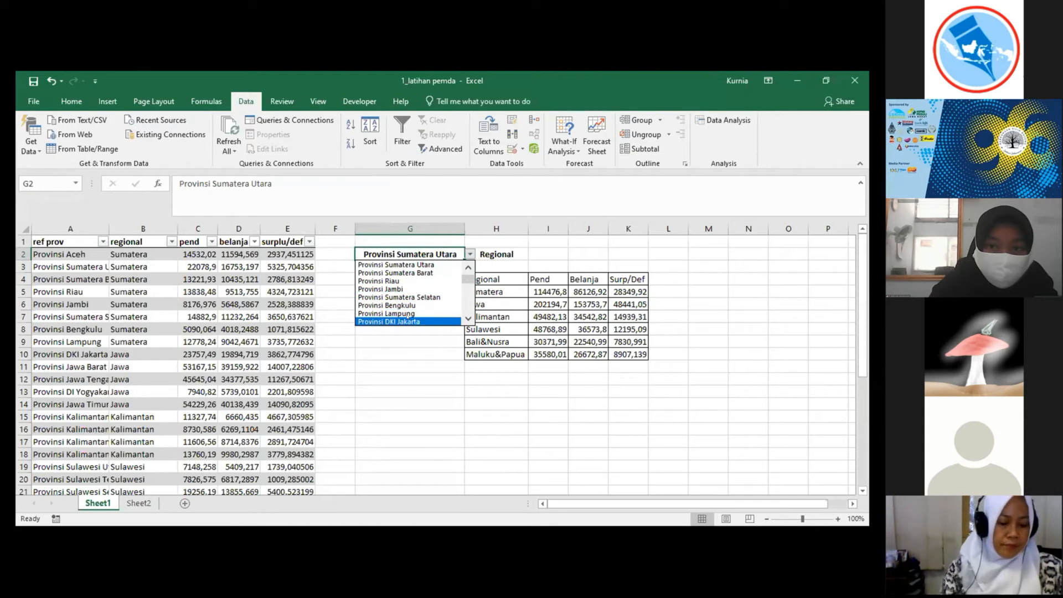
pyautogui.click(408, 320)
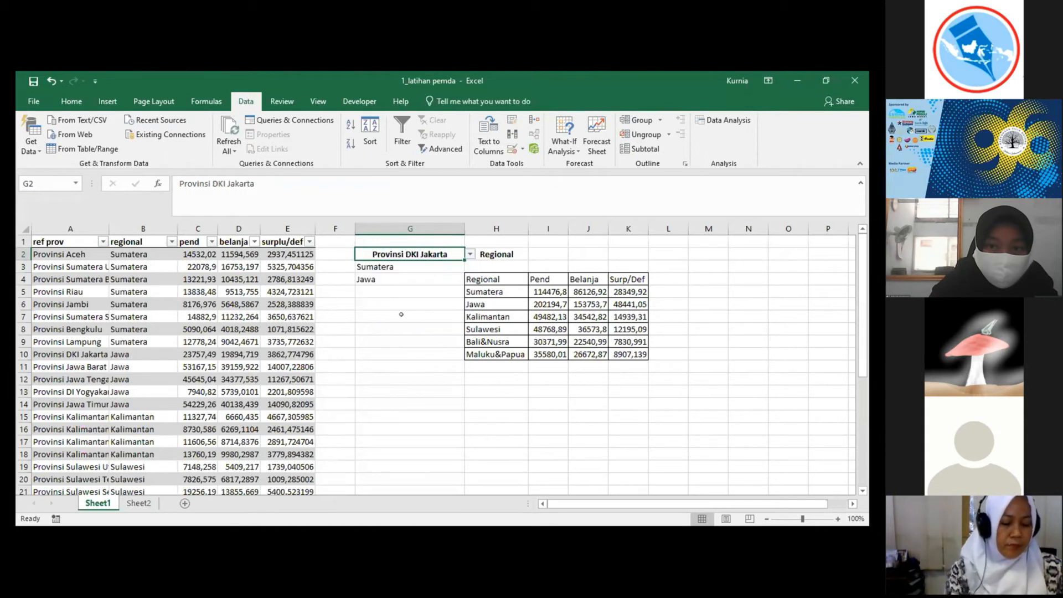
# Step: Compare the INDEX and MATCH formulas in G3 and G4, noting the position of the MATCH closing parenthesis
pyautogui.click(417, 275)
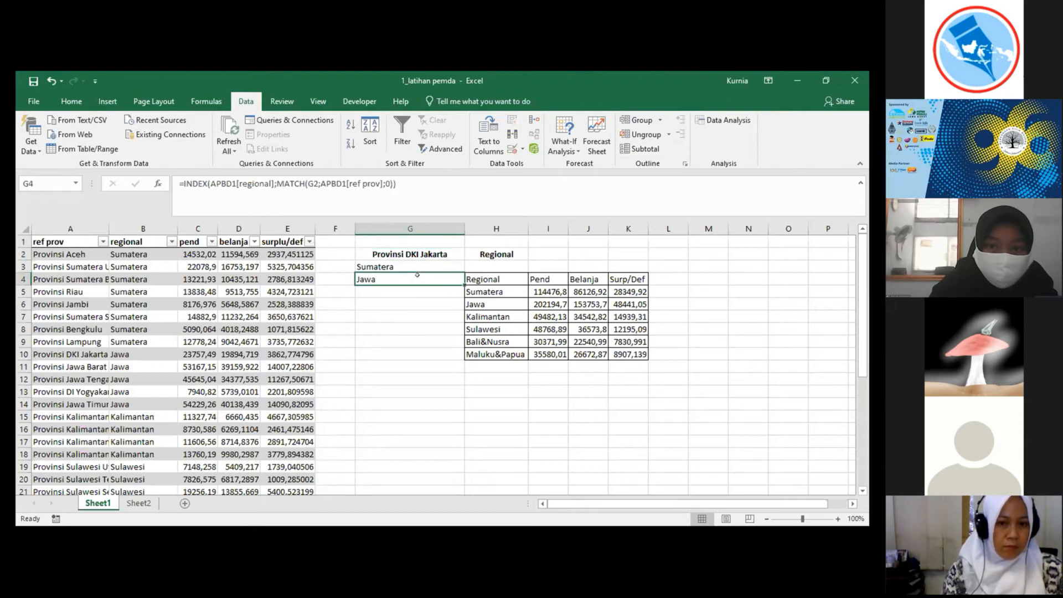
pyautogui.click(419, 267)
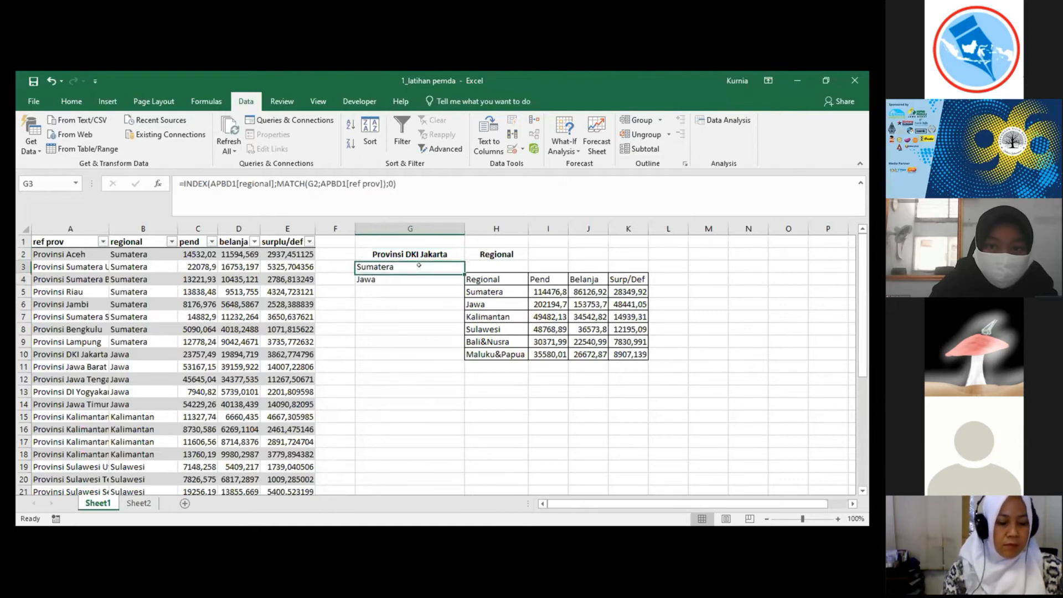
pyautogui.click(419, 277)
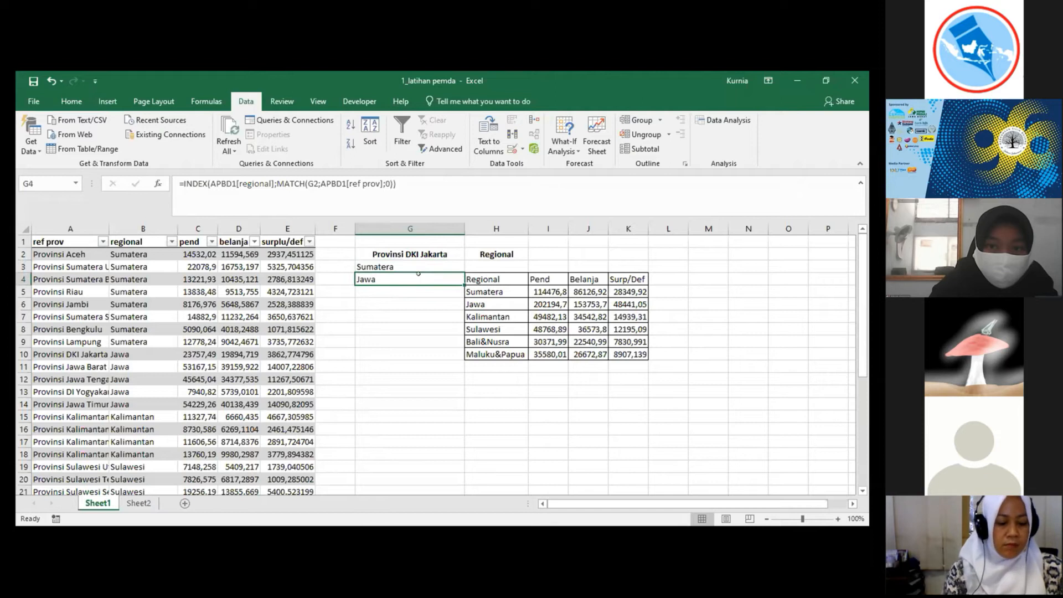
pyautogui.click(419, 266)
pyautogui.click(409, 275)
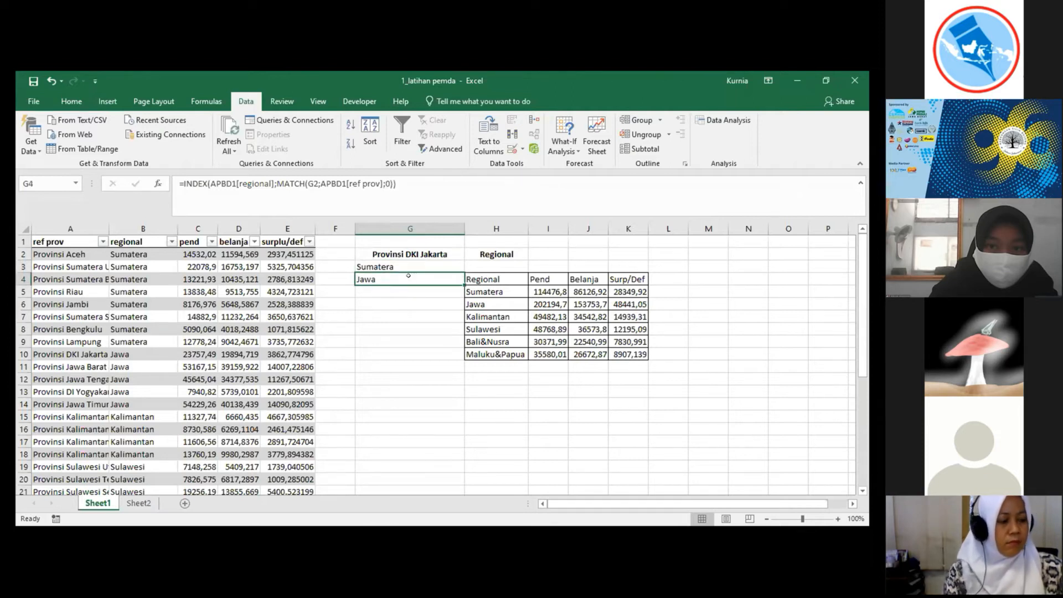
pyautogui.click(409, 266)
pyautogui.press('Down')
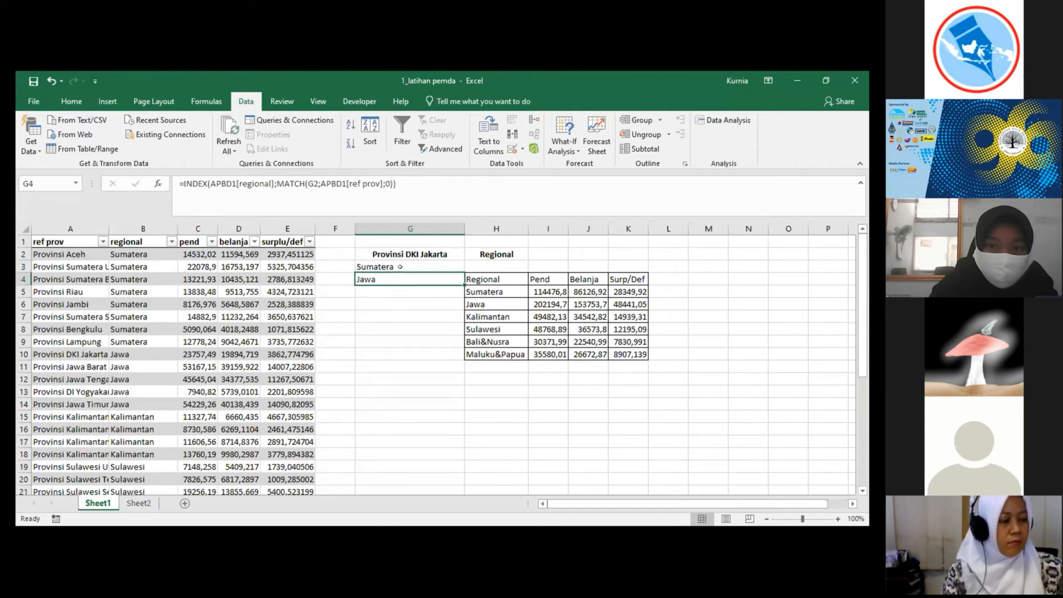
pyautogui.press('Up')
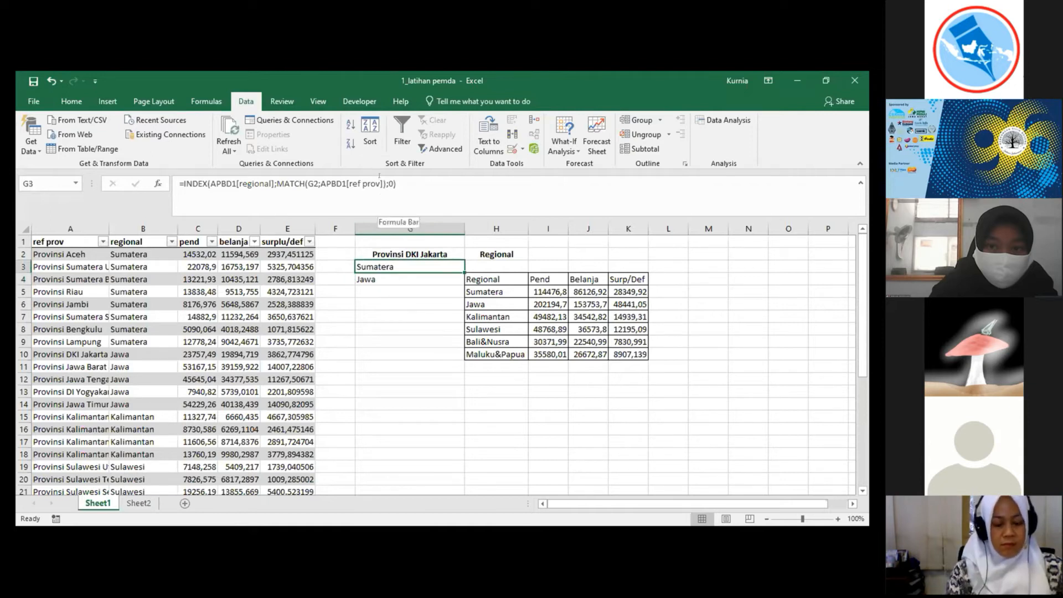
# Step: Correct the G3 formula to =INDEX(APBD1[regional];MATCH(G2;APBD1[ref prov];0)) so that 0 is the match type inside MATCH
pyautogui.click(389, 177)
pyautogui.press('BackSpace')
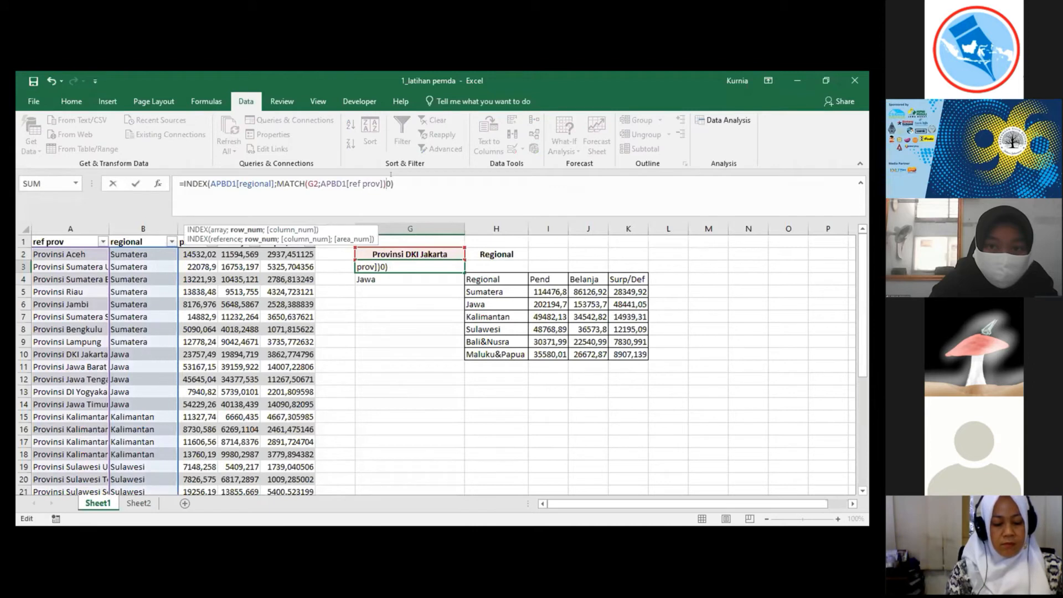
pyautogui.press('BackSpace')
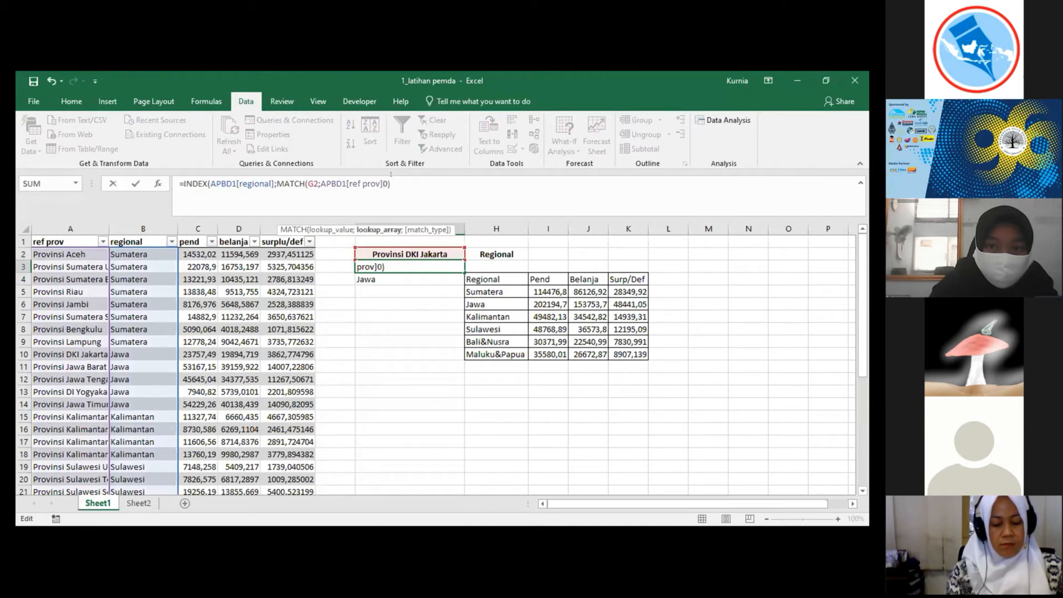
pyautogui.write(';')
pyautogui.press('Return')
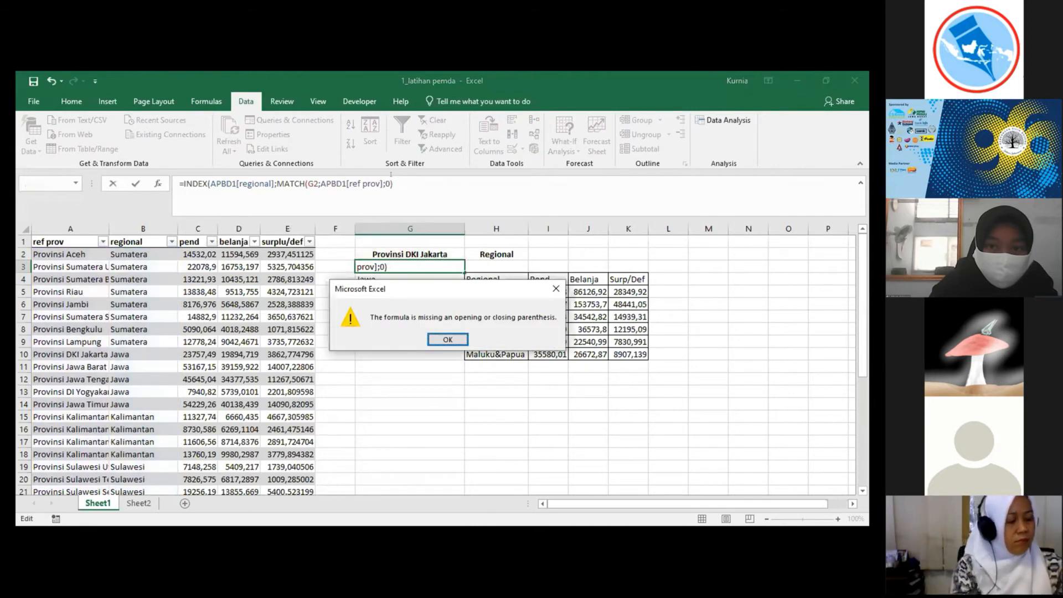
pyautogui.press('Return')
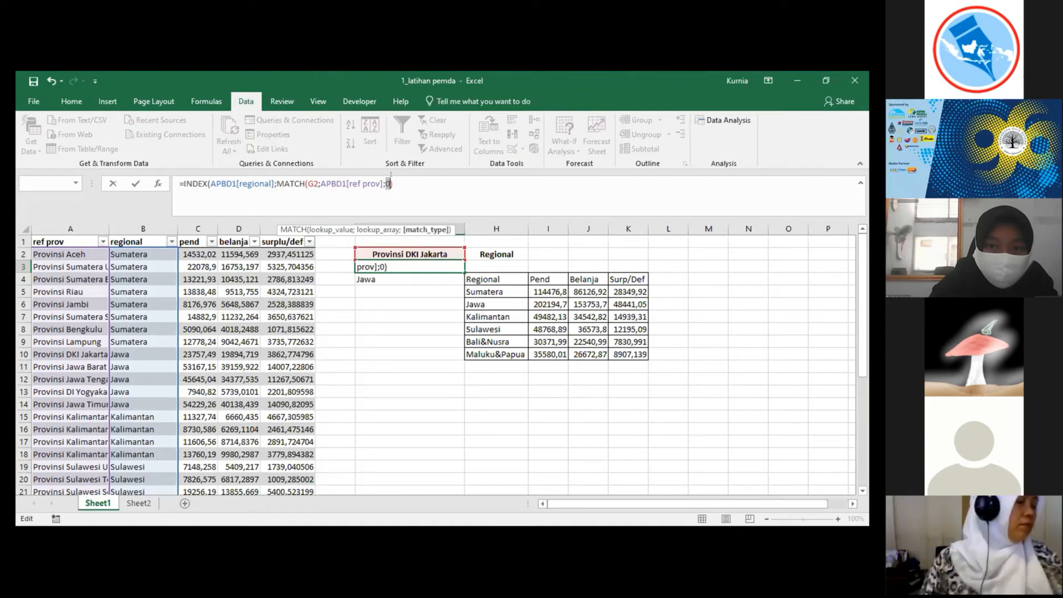
pyautogui.hotkey('ctrl', 'Return')
pyautogui.press('Down')
pyautogui.press('Up')
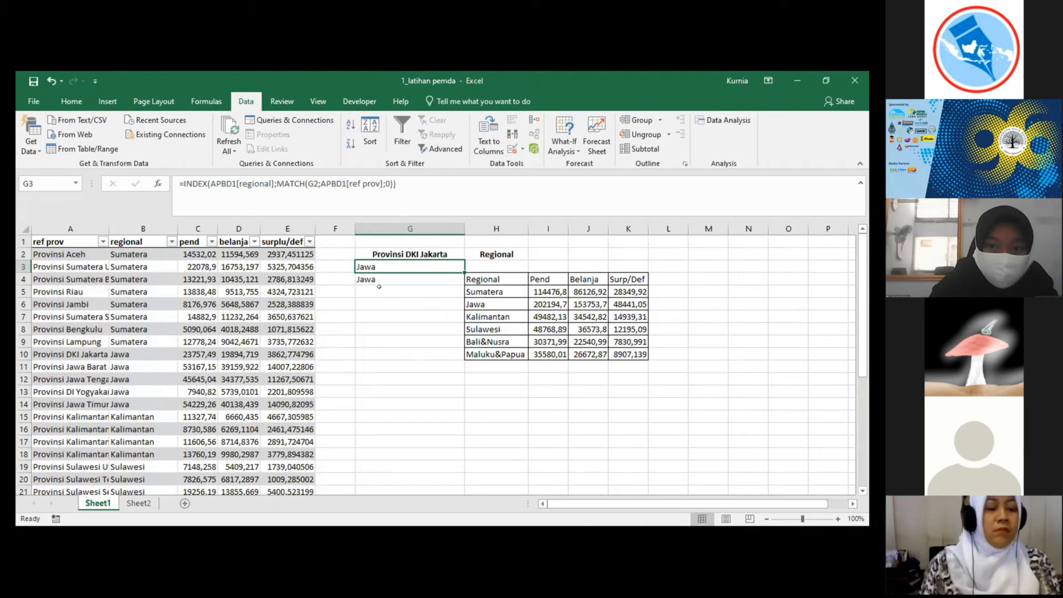
# Step: Review the province cell G2 and the arguments of the INDEX and MATCH formula in G3
pyautogui.press('Up')
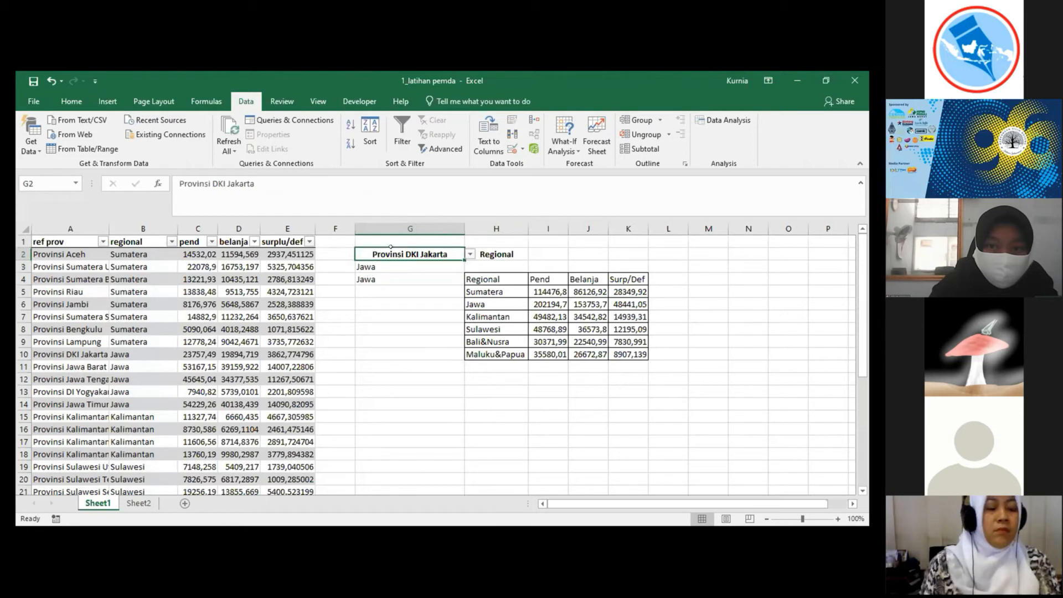
pyautogui.press('Down')
pyautogui.press('Up')
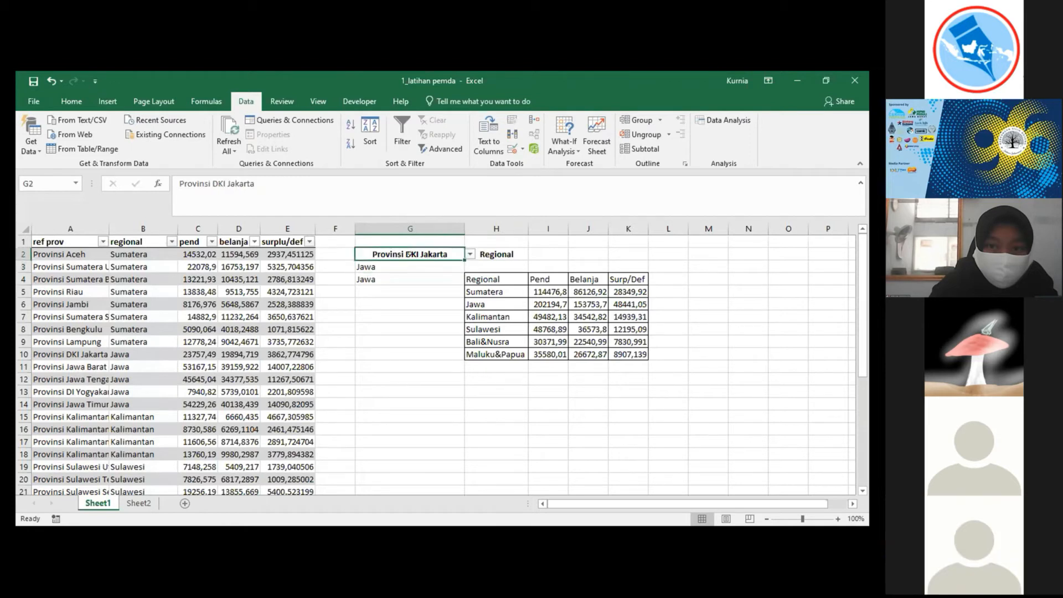
pyautogui.press('Down')
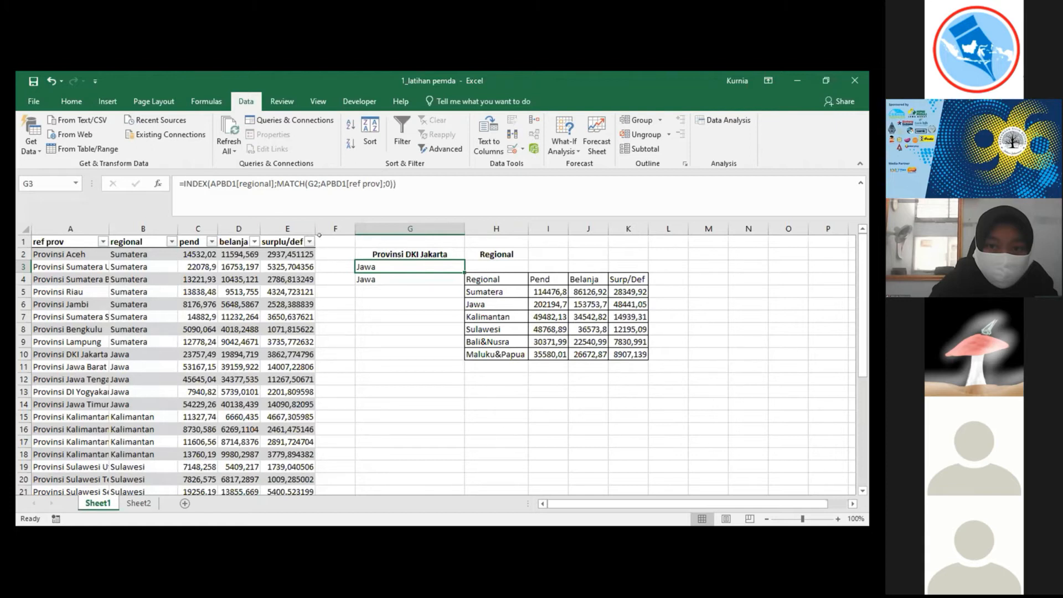
pyautogui.click(221, 178)
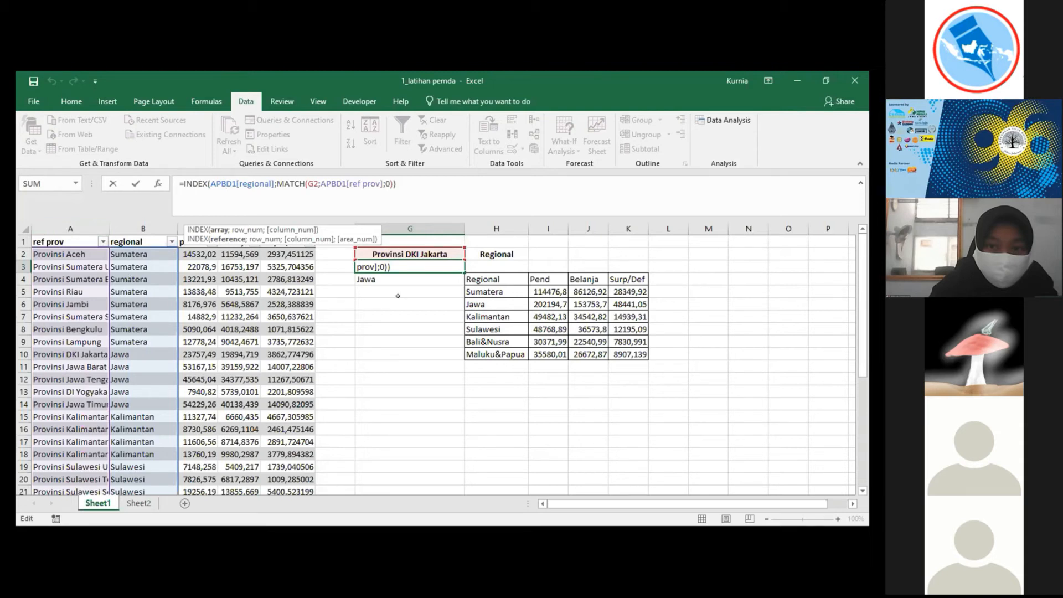
pyautogui.press('Return')
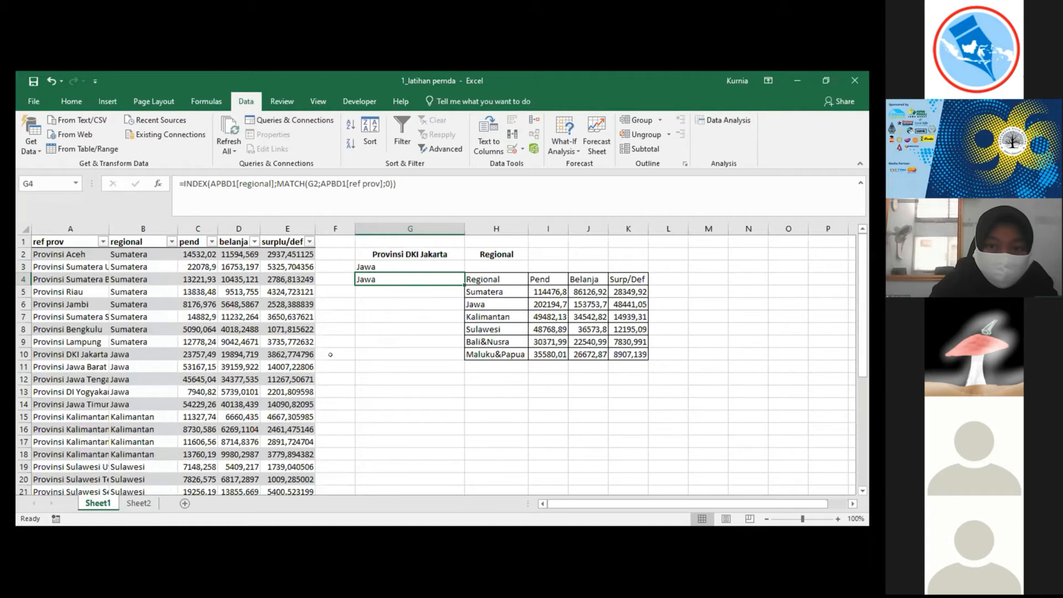
pyautogui.click(501, 250)
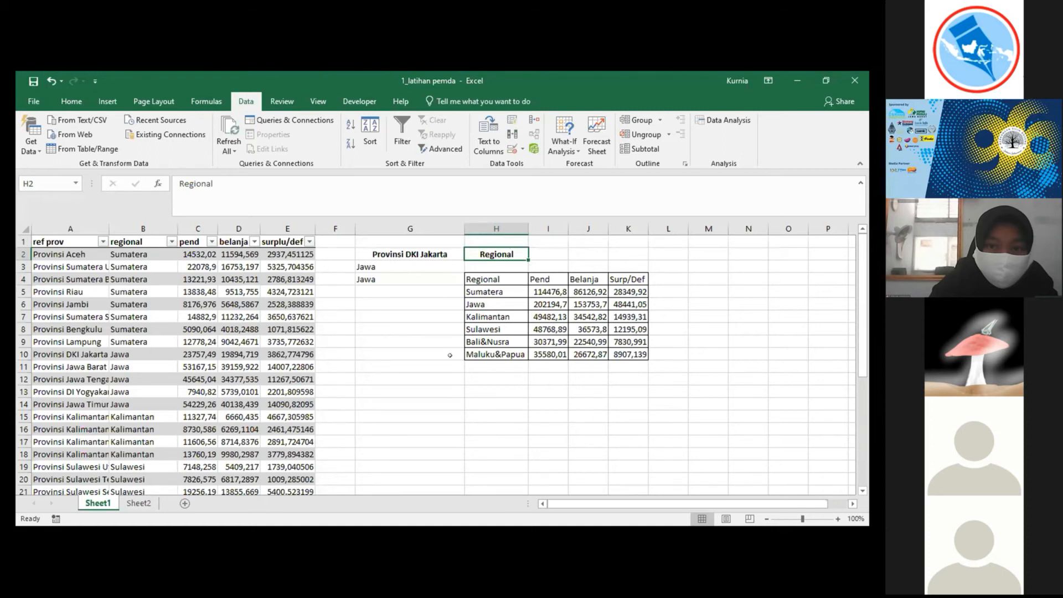
pyautogui.click(418, 328)
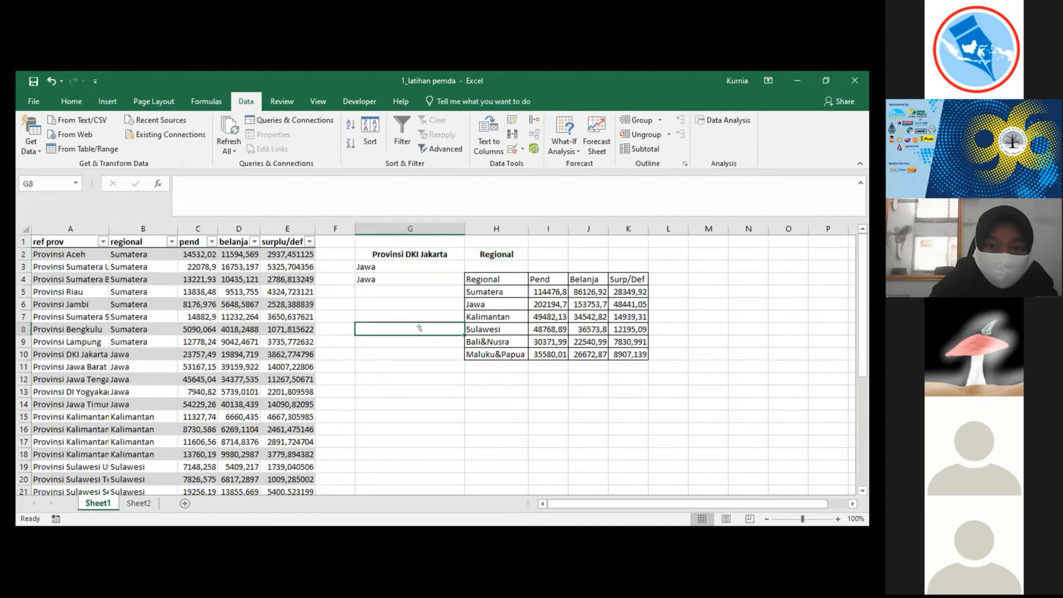
pyautogui.click(518, 255)
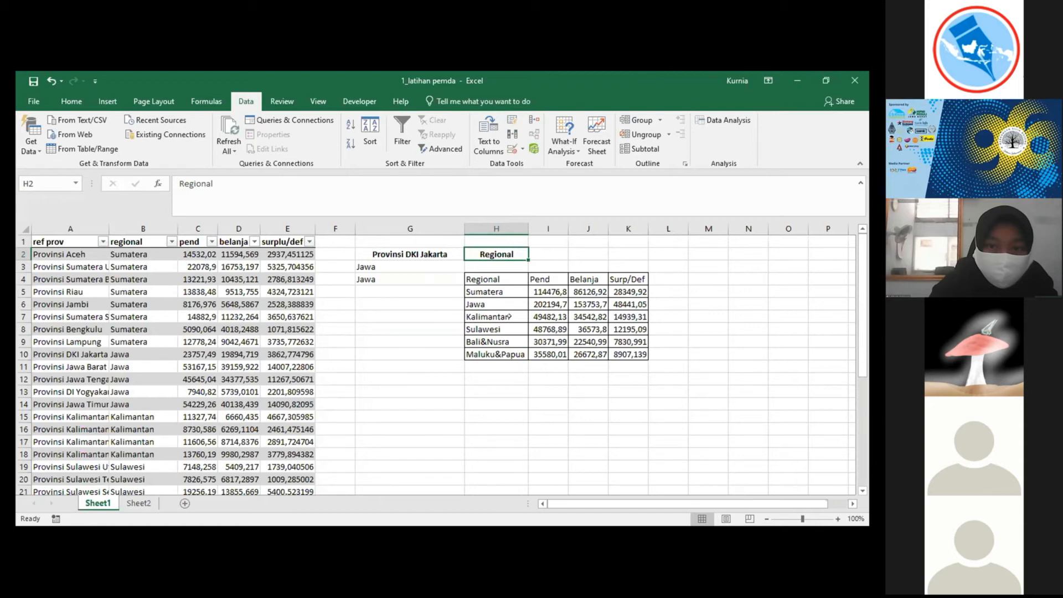
# Step: Delete the duplicate INDEX and MATCH formula from cell G4
pyautogui.click(398, 278)
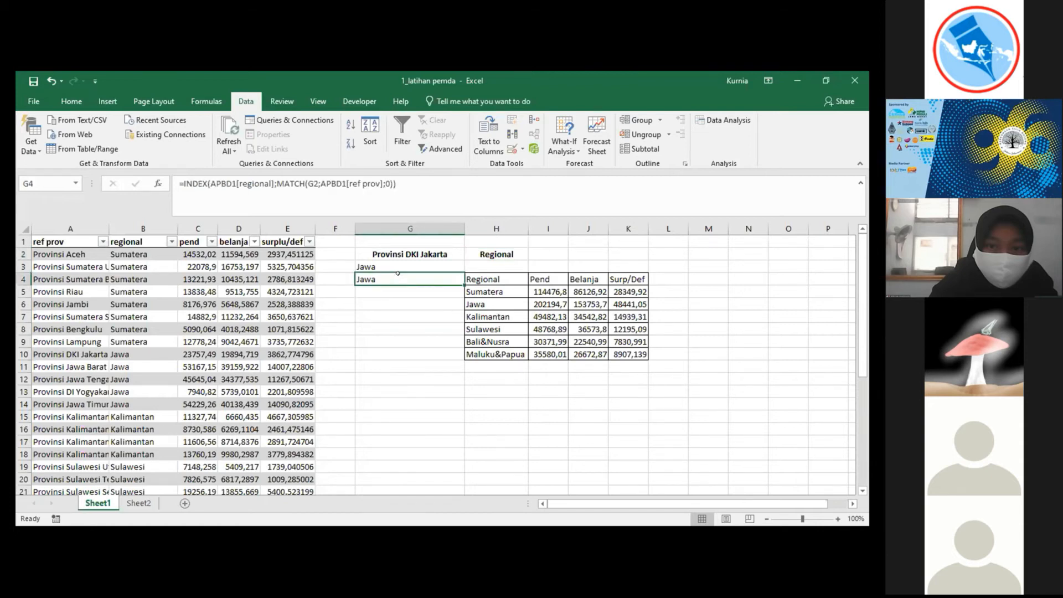
pyautogui.press('BackSpace')
pyautogui.press('Return')
pyautogui.press('Up')
pyautogui.press('Up')
pyautogui.press('Down')
pyautogui.press('Down')
pyautogui.press('Up')
pyautogui.press('Up')
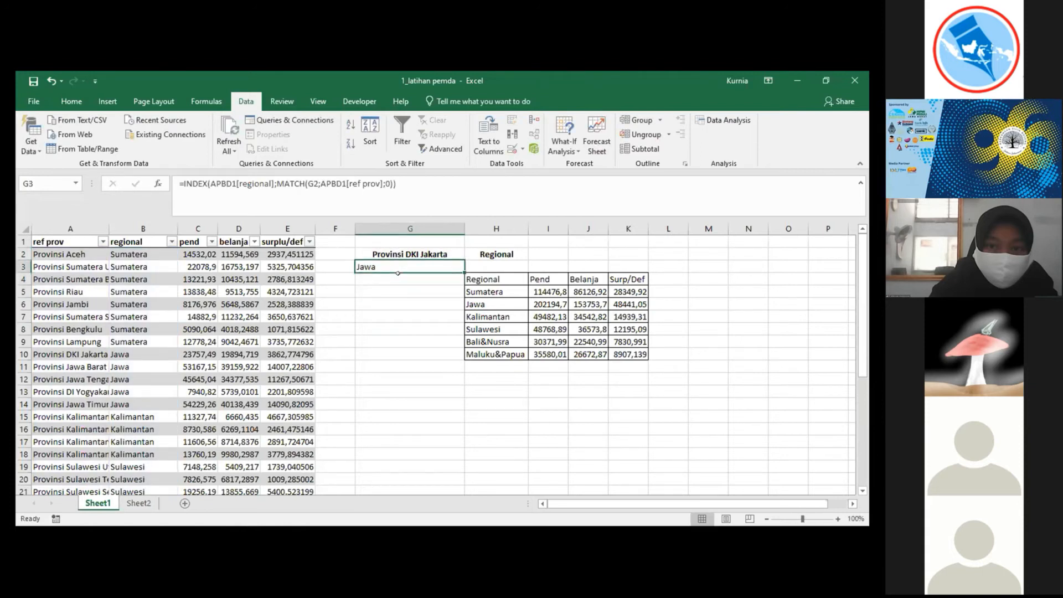
# Step: Start a VLOOKUP formula in G5 with the province cell G2 as the lookup value
pyautogui.press('Down')
pyautogui.press('Up')
pyautogui.press('Up')
pyautogui.press('Down')
pyautogui.press('Down')
pyautogui.press('Down')
pyautogui.write('=')
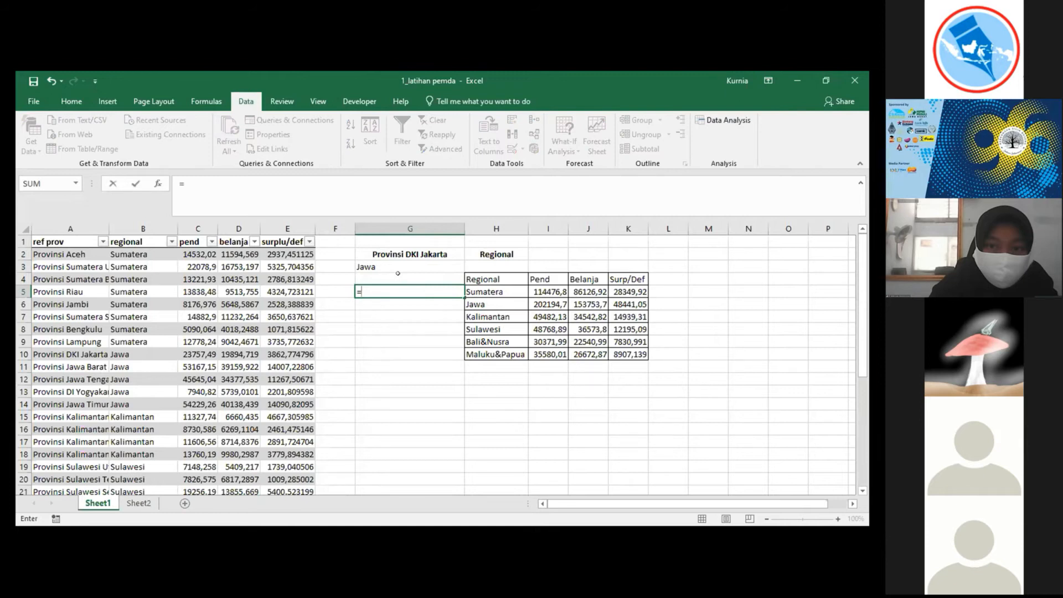
pyautogui.write('vloo')
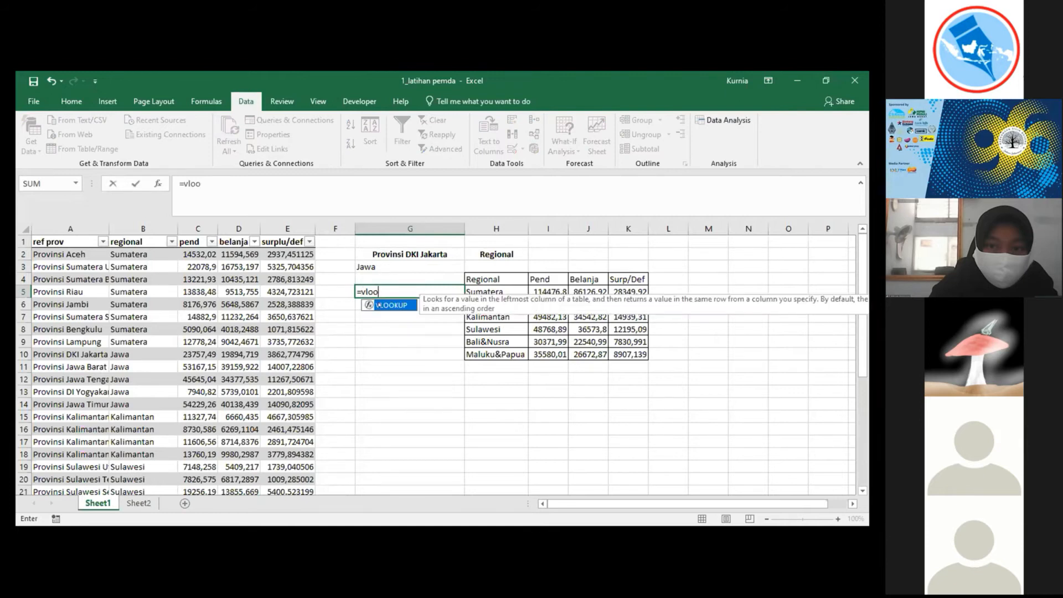
pyautogui.press('Tab')
pyautogui.click(407, 254)
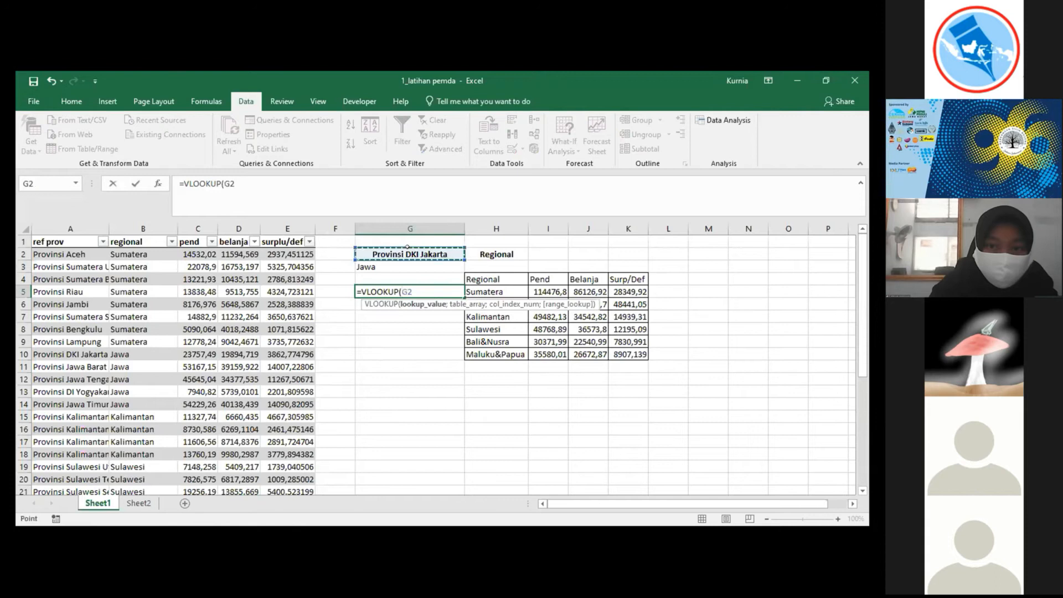
pyautogui.write(';')
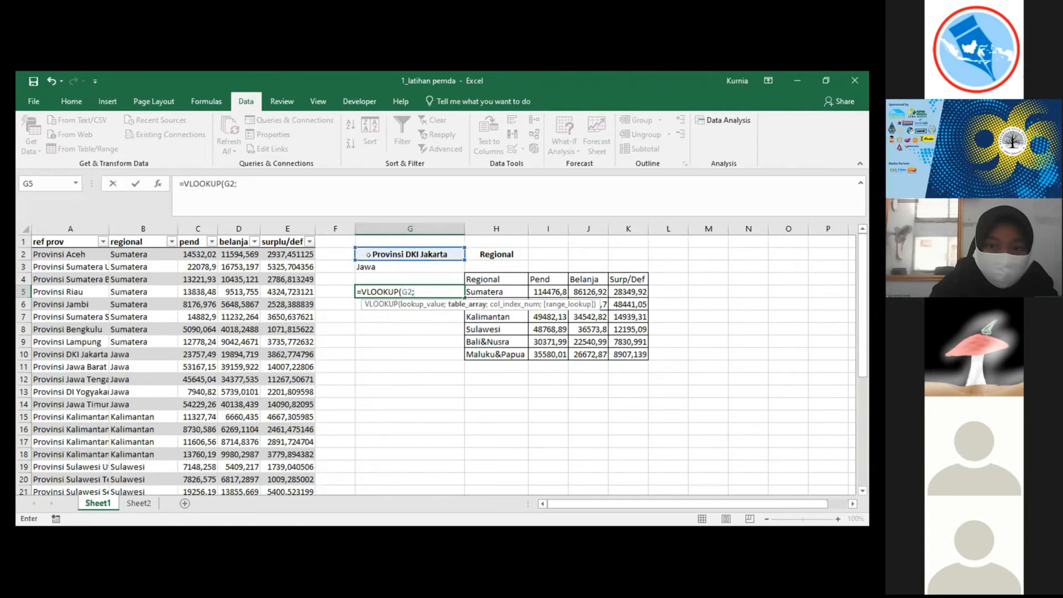
# Step: Set the VLOOKUP table array to APBD1's ref prov and regional columns, including headers and all data rows
pyautogui.click(81, 244)
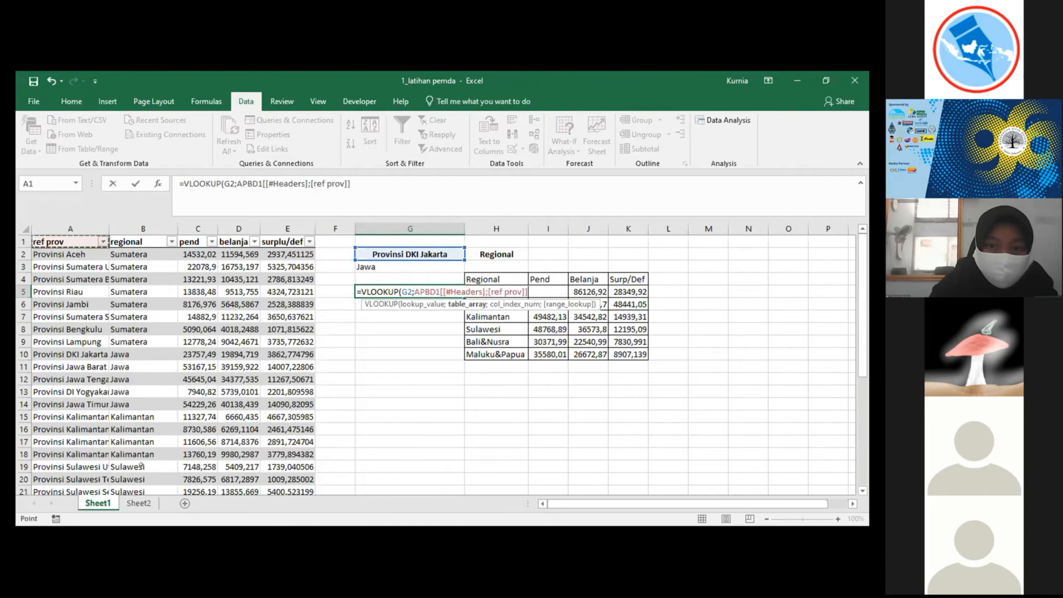
pyautogui.moveTo(81, 244); pyautogui.dragTo(146, 484)
pyautogui.scroll(3, 23, 429)
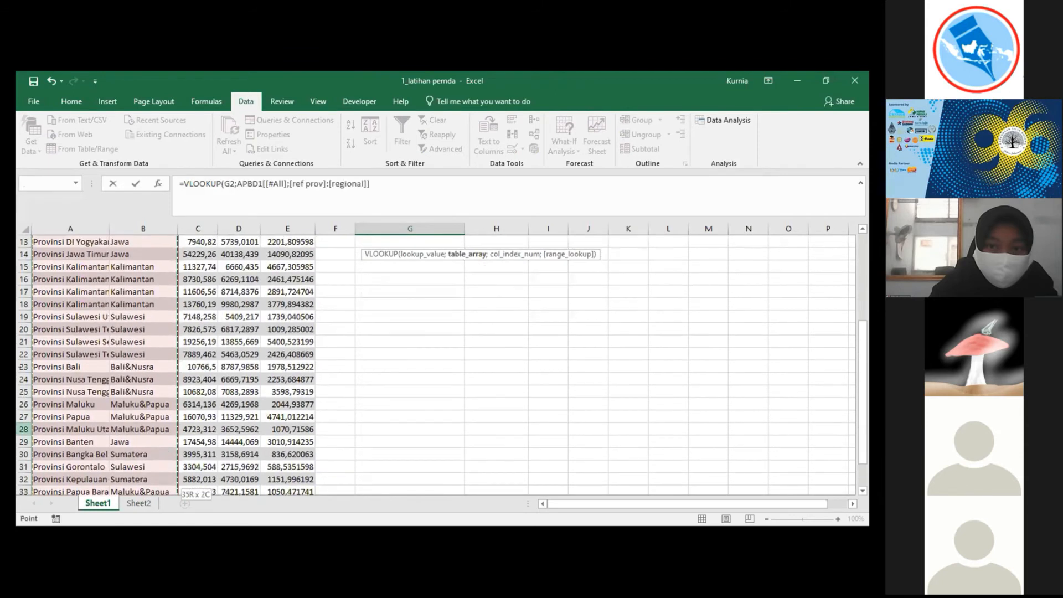
pyautogui.scroll(2, 17, 372)
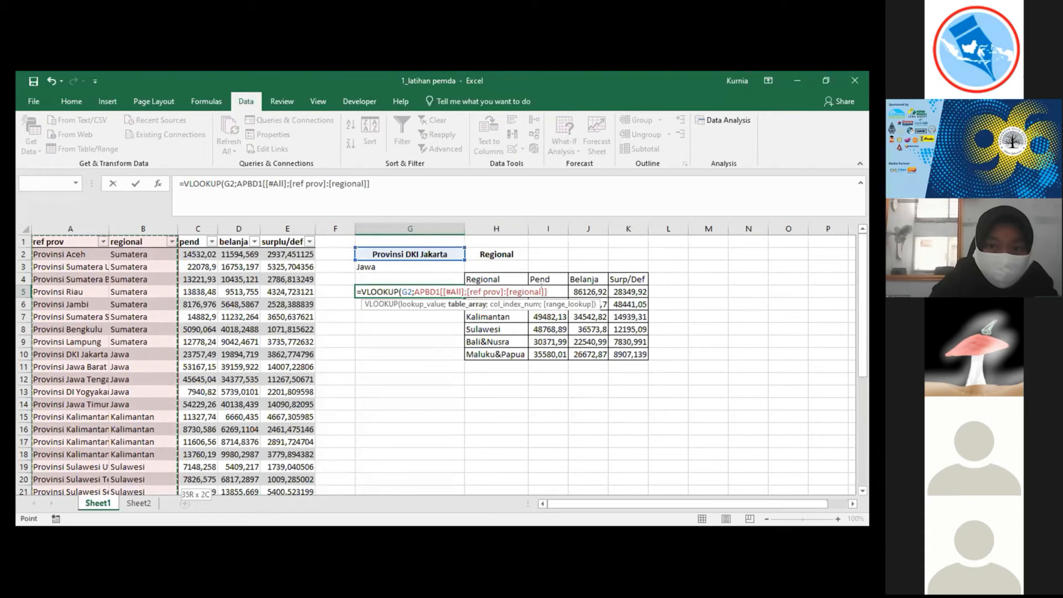
pyautogui.write(';')
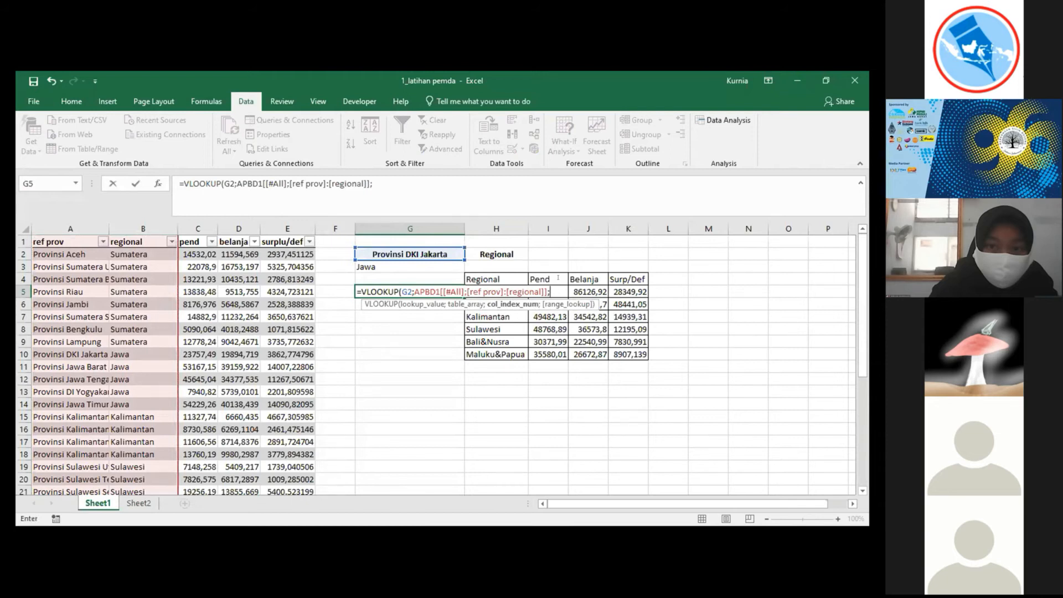
# Step: Complete the G5 VLOOKUP with column index 2 and FALSE for exact match, and compare it with the INDEX and MATCH formula in G3
pyautogui.write('2)')
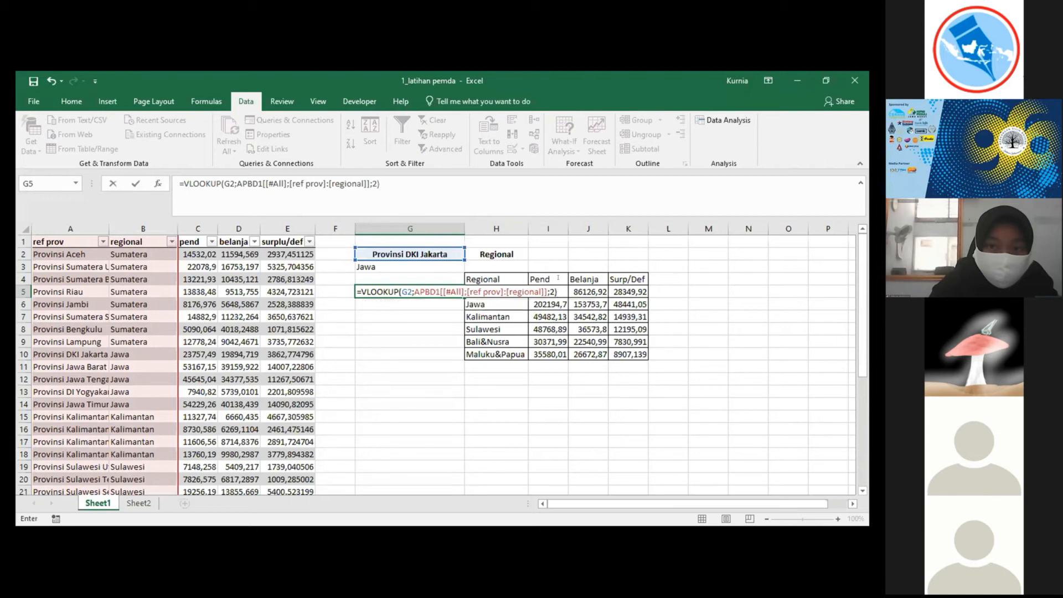
pyautogui.press('BackSpace')
pyautogui.write(';false')
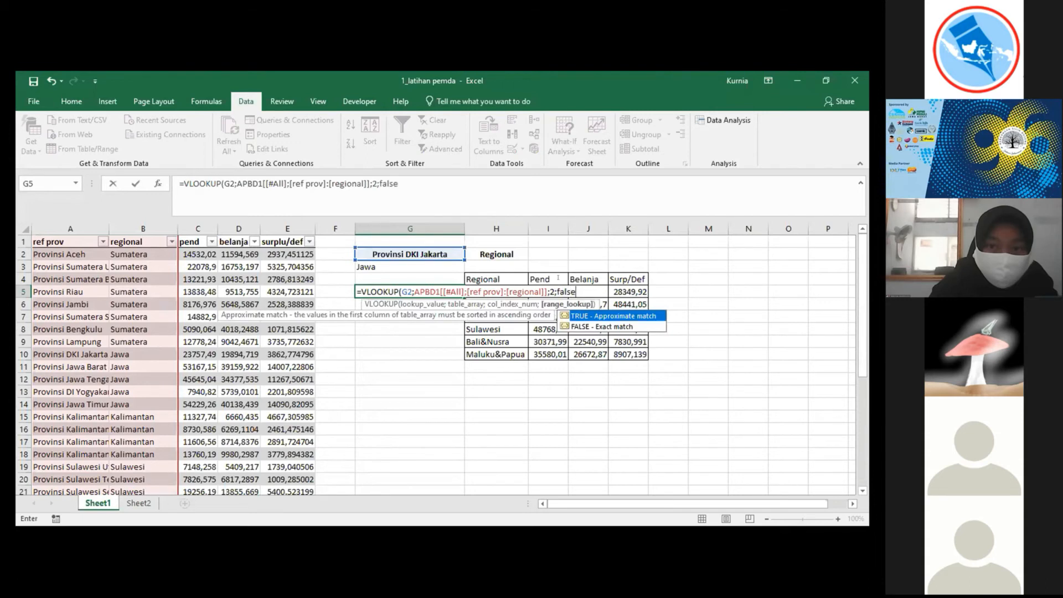
pyautogui.hotkey('ctrl', 'Return')
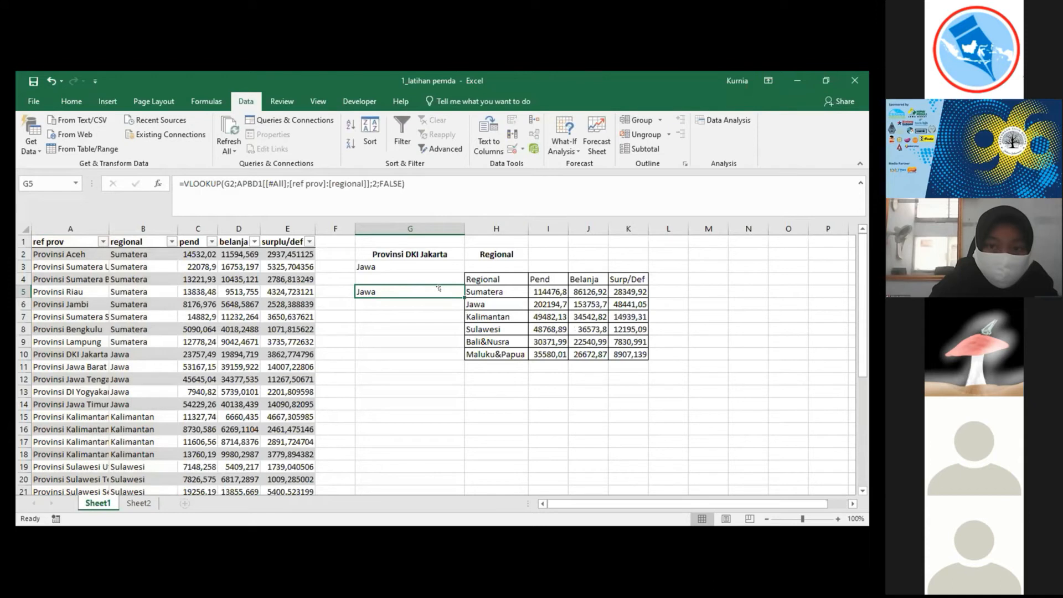
pyautogui.click(409, 265)
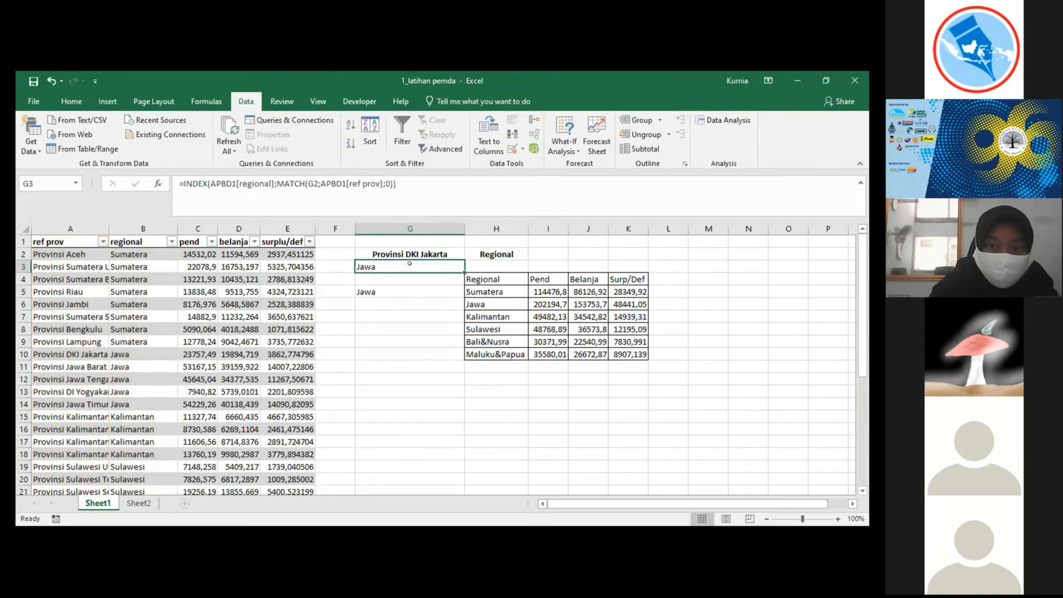
pyautogui.click(395, 288)
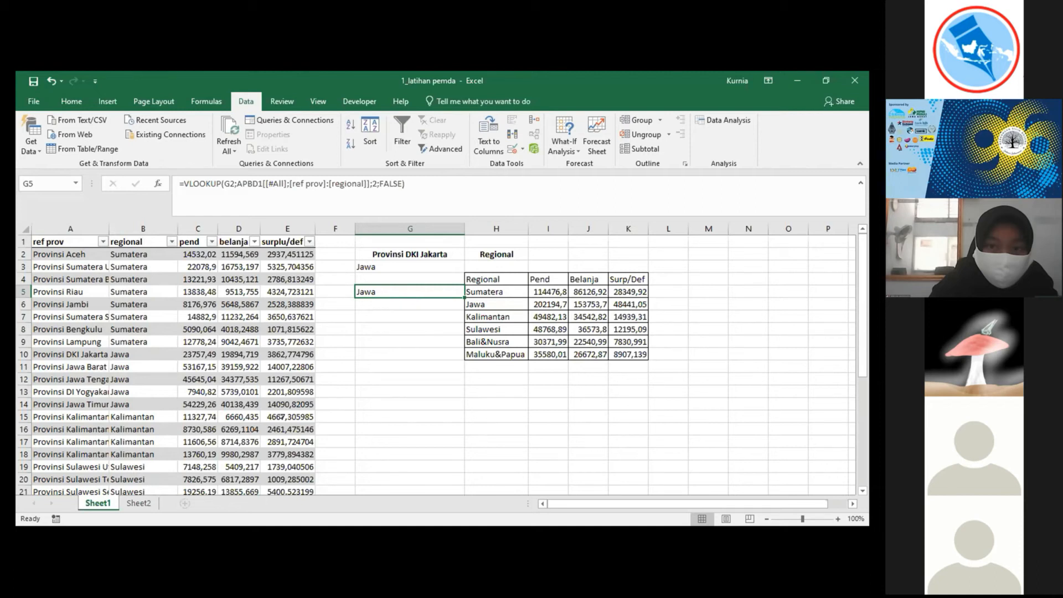
# Step: Move the regional column in front of the ref prov column in the APBD1 table
pyautogui.click(142, 228)
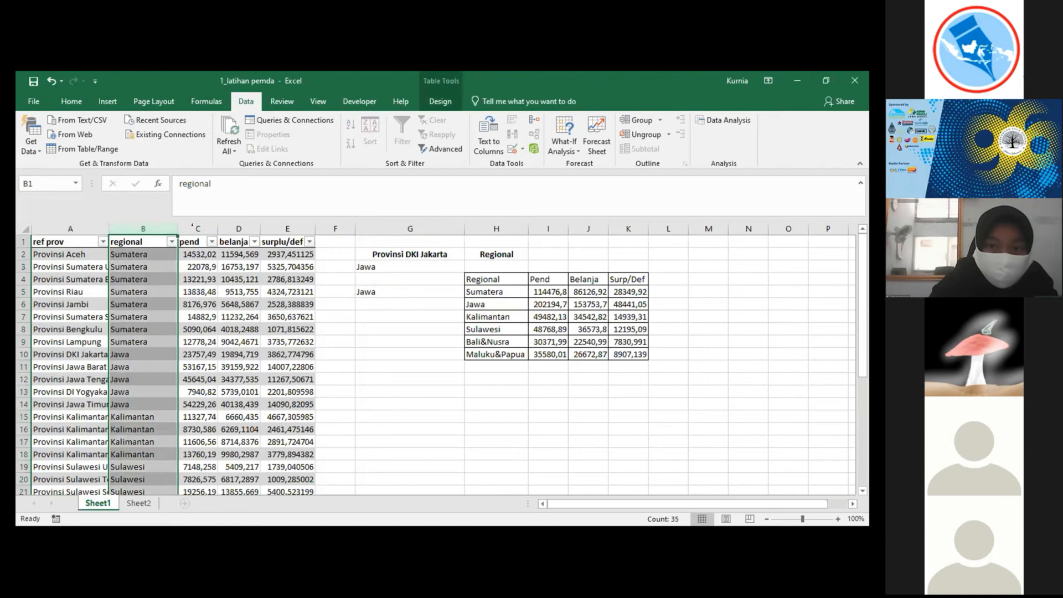
pyautogui.rightClick(148, 232)
pyautogui.click(178, 240)
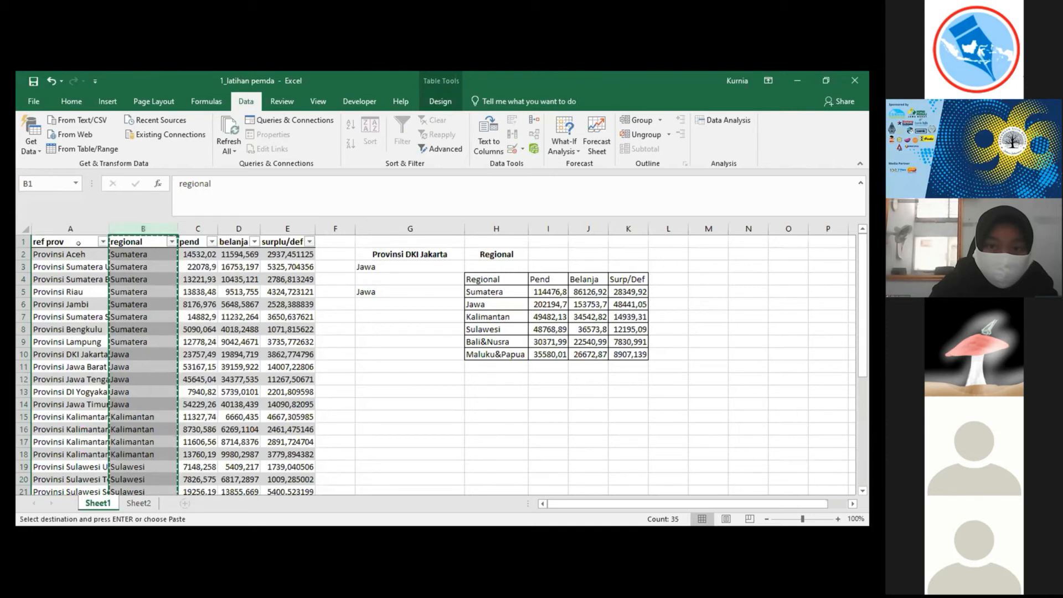
pyautogui.click(61, 228)
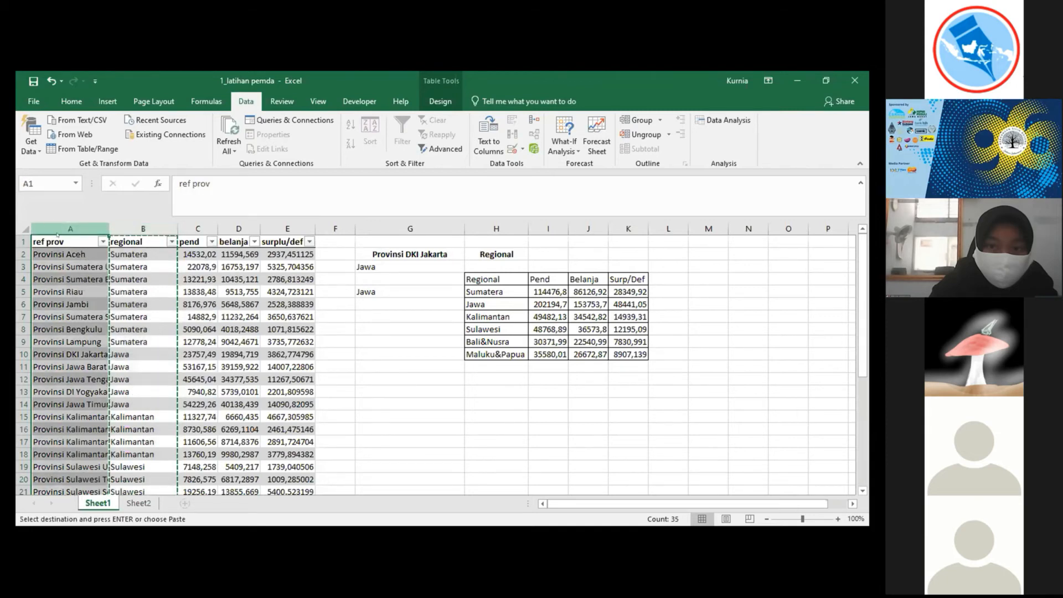
pyautogui.rightClick(50, 228)
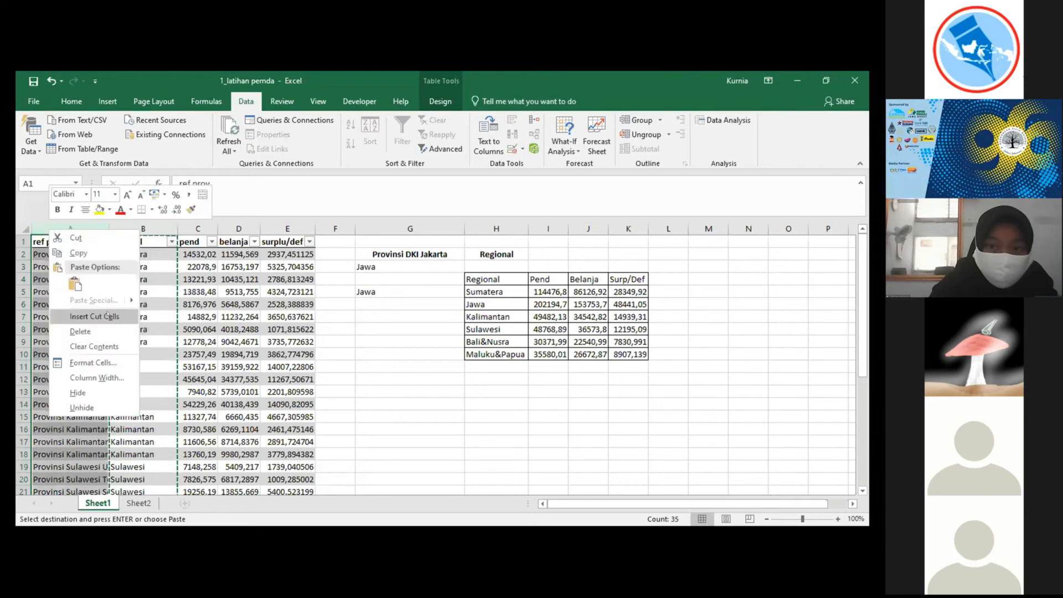
pyautogui.click(103, 305)
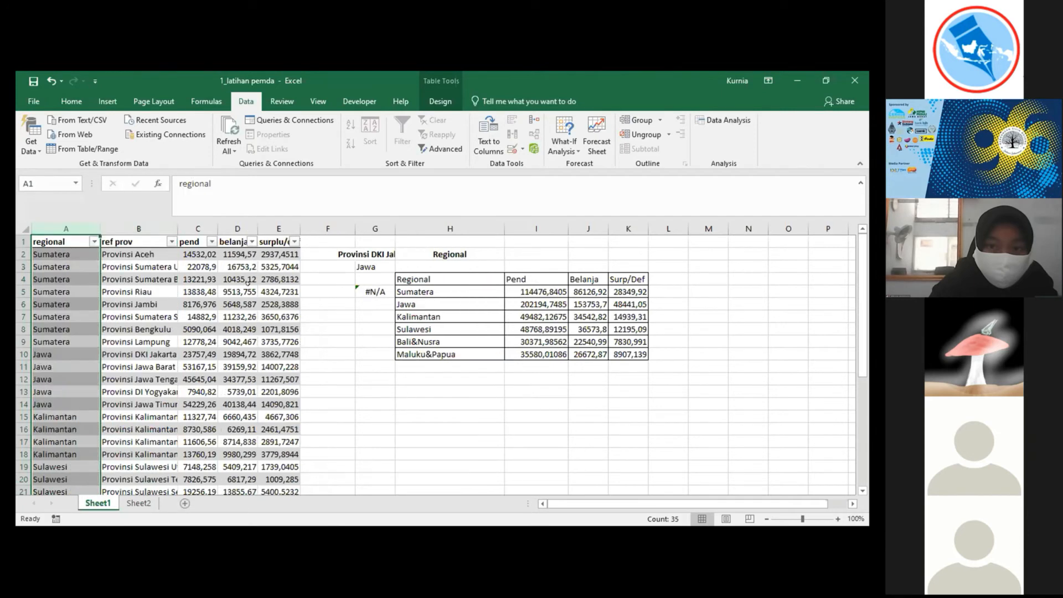
# Step: Fit column G's width to its contents and check the VLOOKUP in G5 against the INDEX and MATCH formula in G3
pyautogui.click(370, 292)
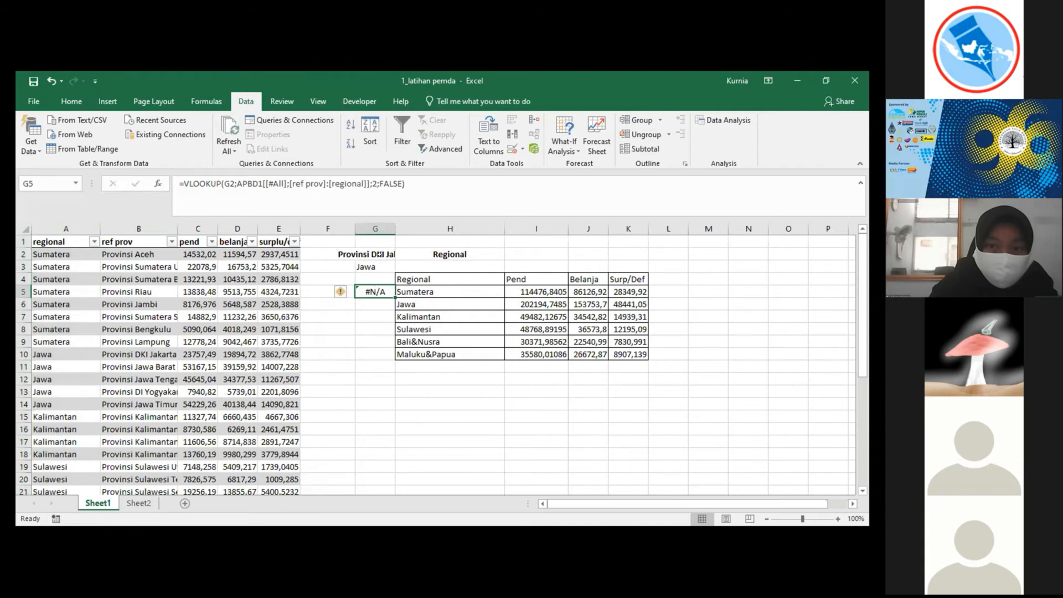
pyautogui.doubleClick(395, 228)
pyautogui.click(382, 267)
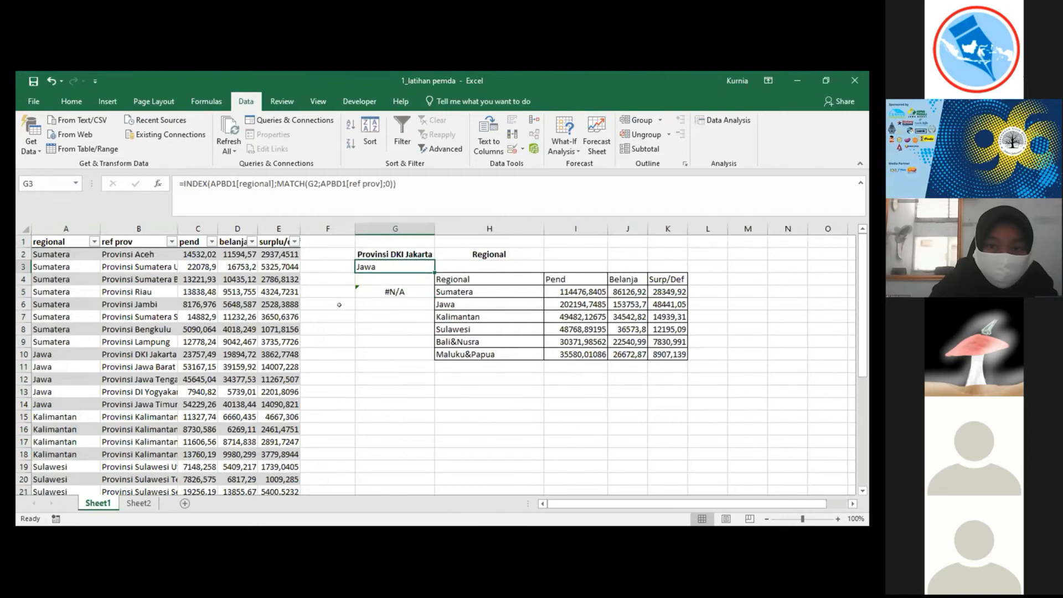
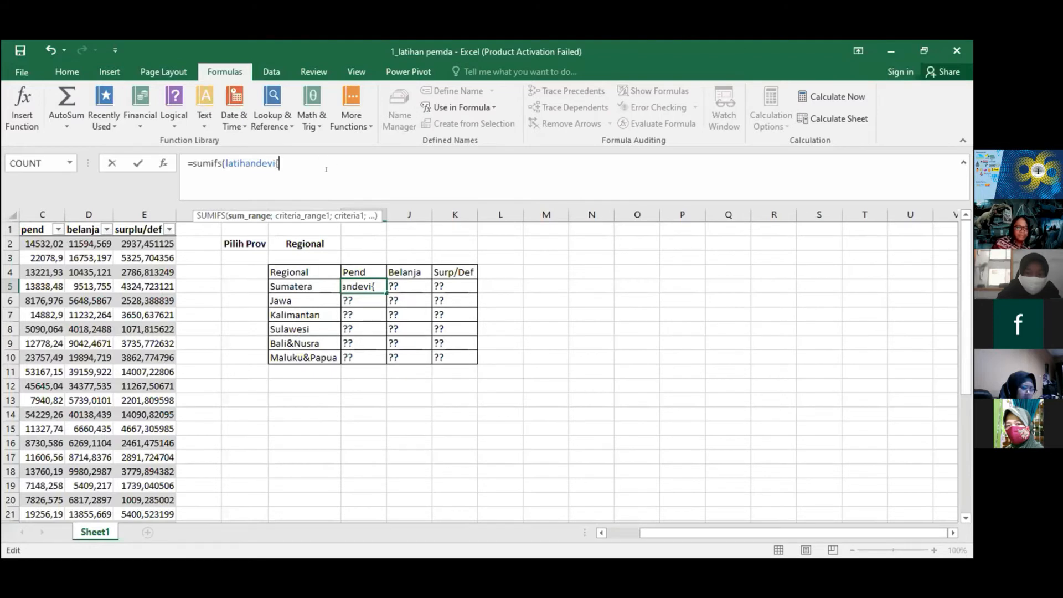
# Step: Erase the unfinished SUMIFS formula from Sumatera's Pend cell I5 in the other copy of the workbook
pyautogui.press('BackSpace')
pyautogui.press('BackSpace')
pyautogui.press('BackSpace')
pyautogui.press('BackSpace')
pyautogui.press('BackSpace')
pyautogui.press('BackSpace')
pyautogui.press('BackSpace')
pyautogui.press('BackSpace')
pyautogui.press('BackSpace')
pyautogui.press('BackSpace')
pyautogui.press('BackSpace')
pyautogui.press('BackSpace')
pyautogui.press('BackSpace')
pyautogui.press('BackSpace')
pyautogui.press('BackSpace')
pyautogui.press('BackSpace')
pyautogui.press('BackSpace')
pyautogui.press('BackSpace')
pyautogui.press('BackSpace')
pyautogui.press('BackSpace')
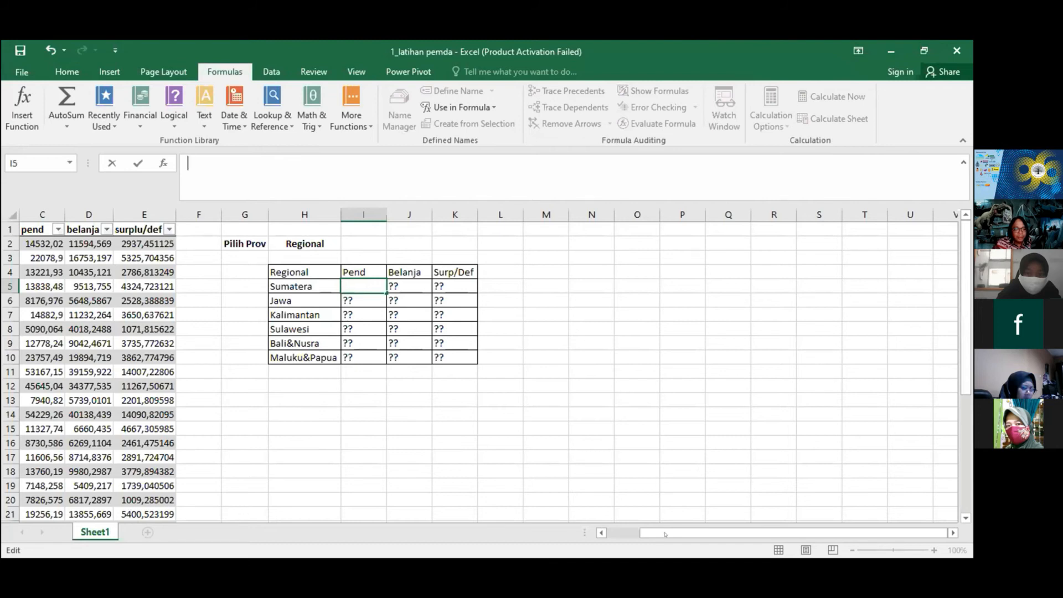
# Step: Select the whole province data table A1:E35 to examine its extent, and review the summary table beside it
pyautogui.click(609, 532)
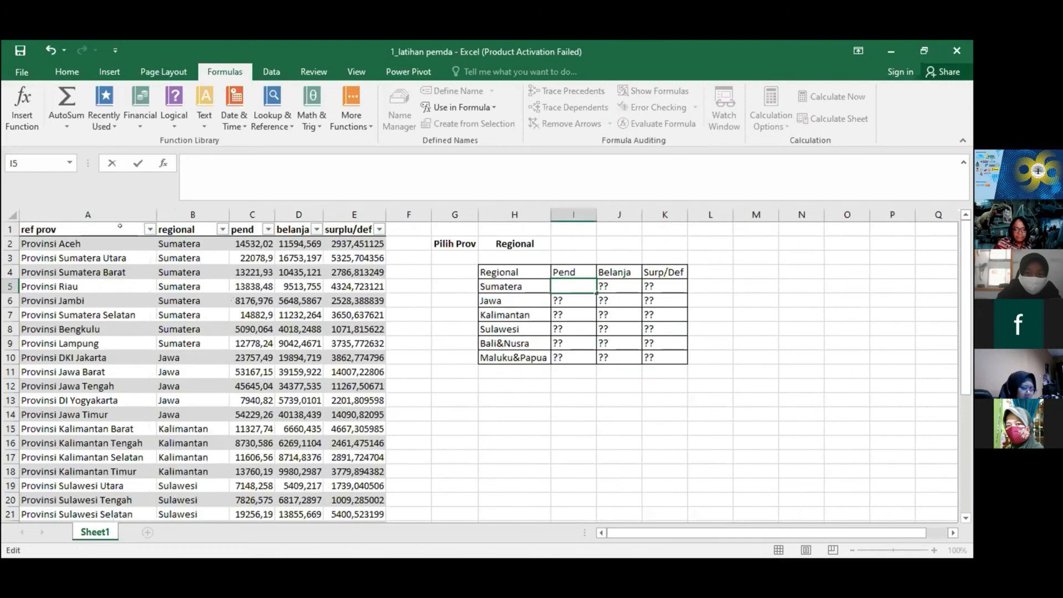
pyautogui.moveTo(83, 229); pyautogui.dragTo(335, 477)
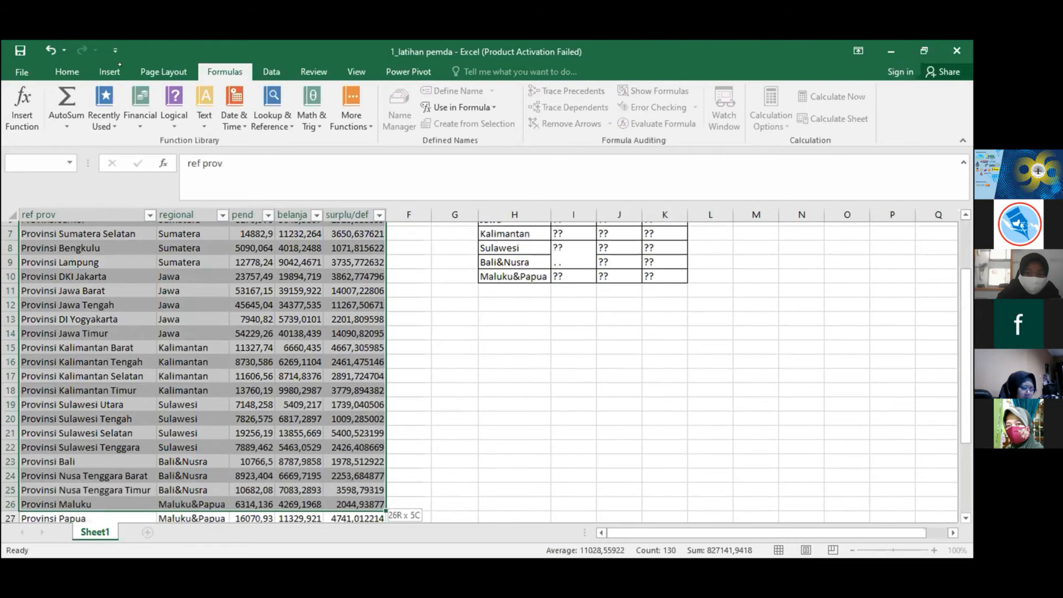
pyautogui.hotkey('ctrl', 'shift', 'Down')
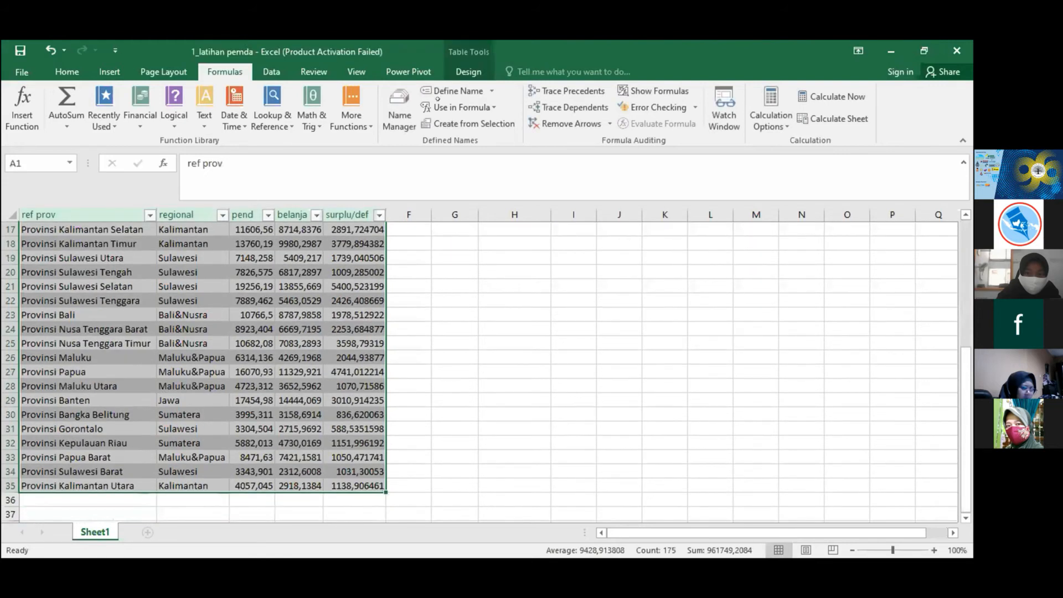
pyautogui.scroll(1, 509, 204)
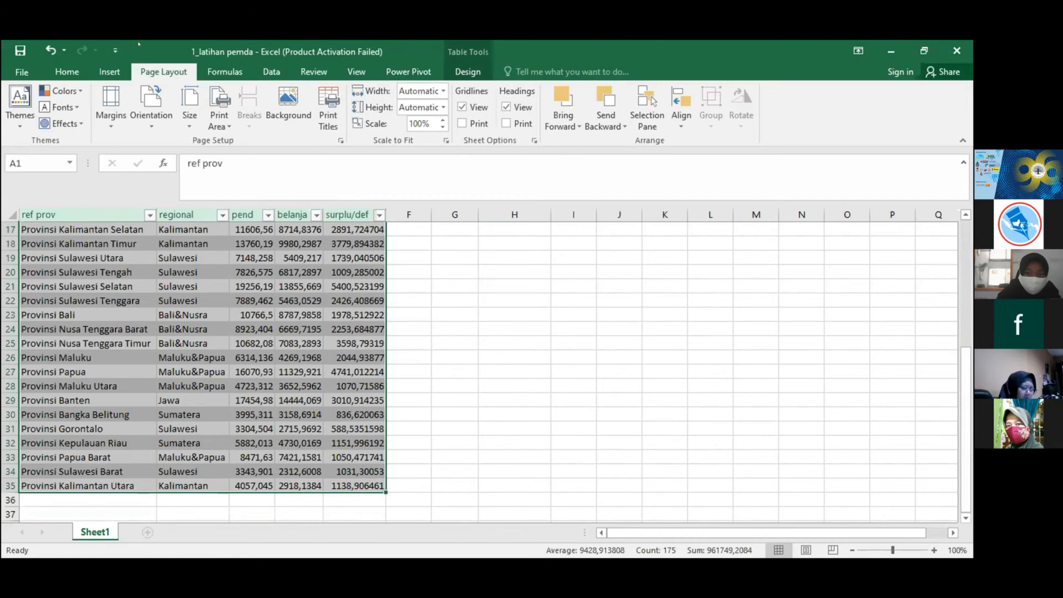
pyautogui.click(924, 51)
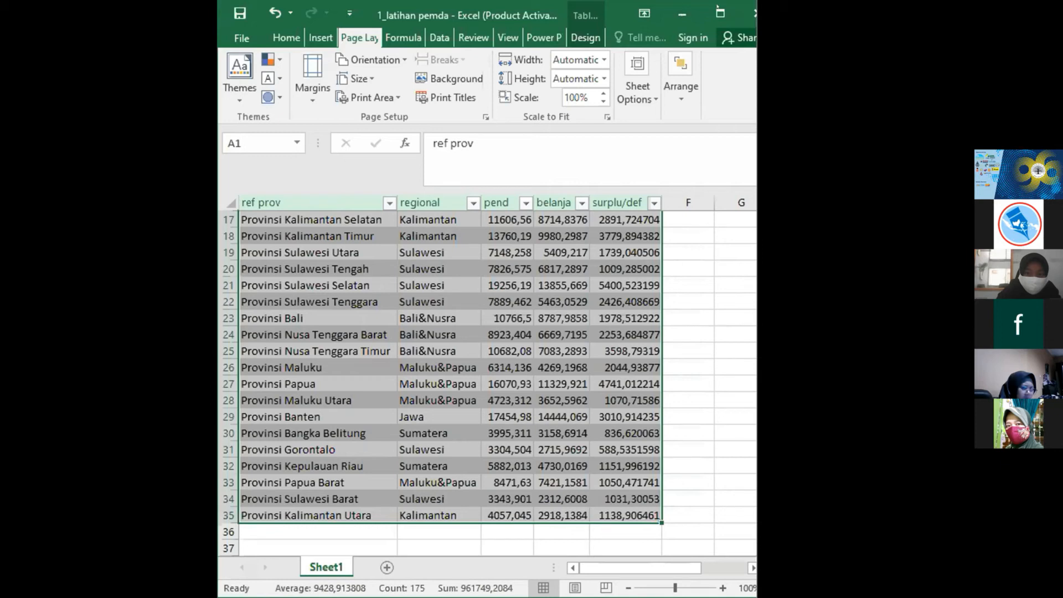
pyautogui.click(720, 13)
pyautogui.scroll(3, 448, 281)
pyautogui.scroll(2, 573, 282)
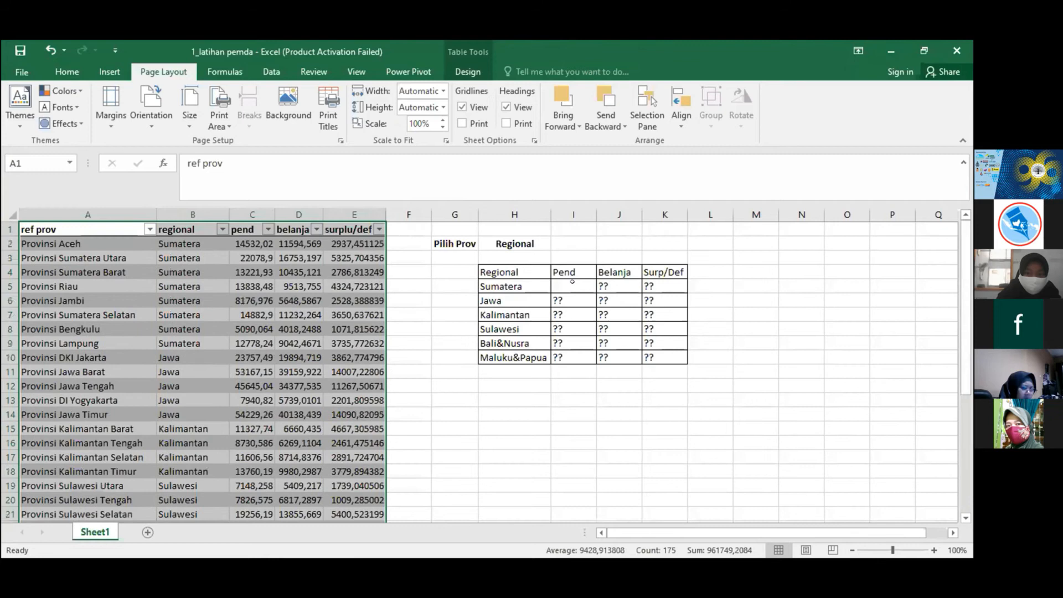
# Step: Start a SUMIFS formula in Sumatera's Pend cell I5
pyautogui.click(564, 282)
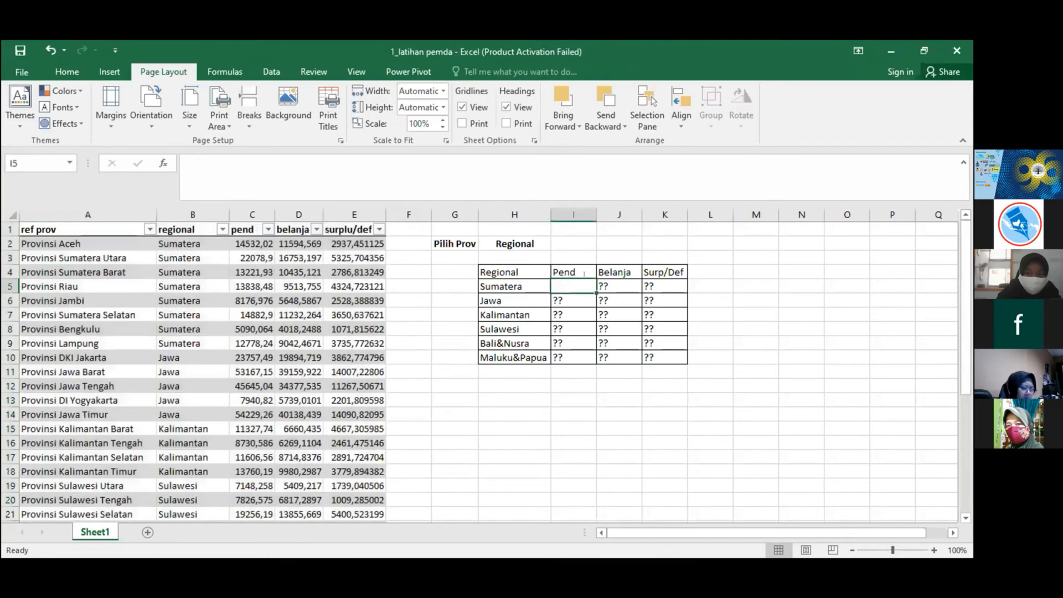
pyautogui.write('=')
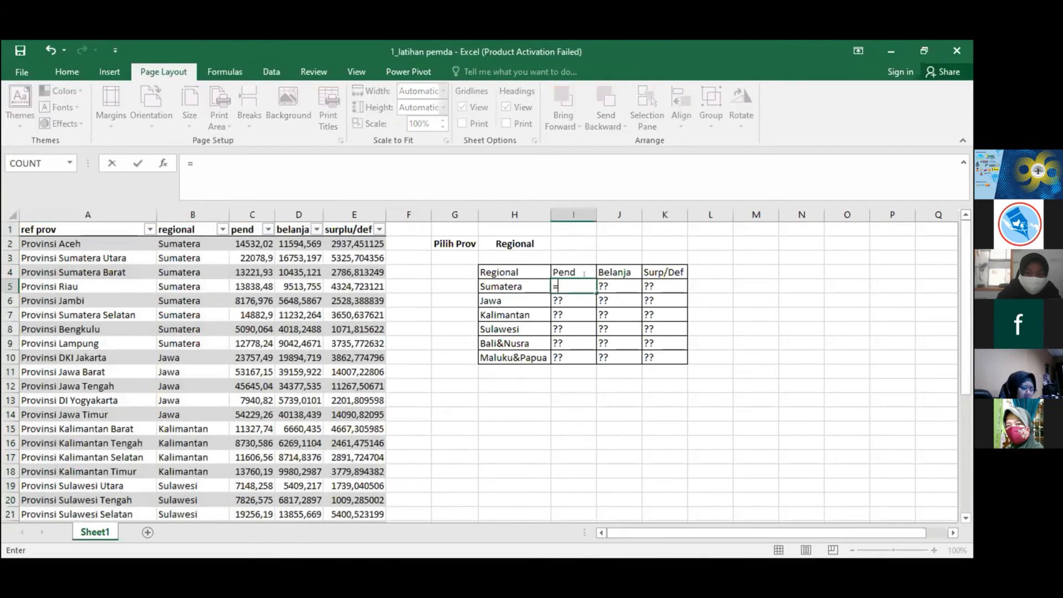
pyautogui.write('su')
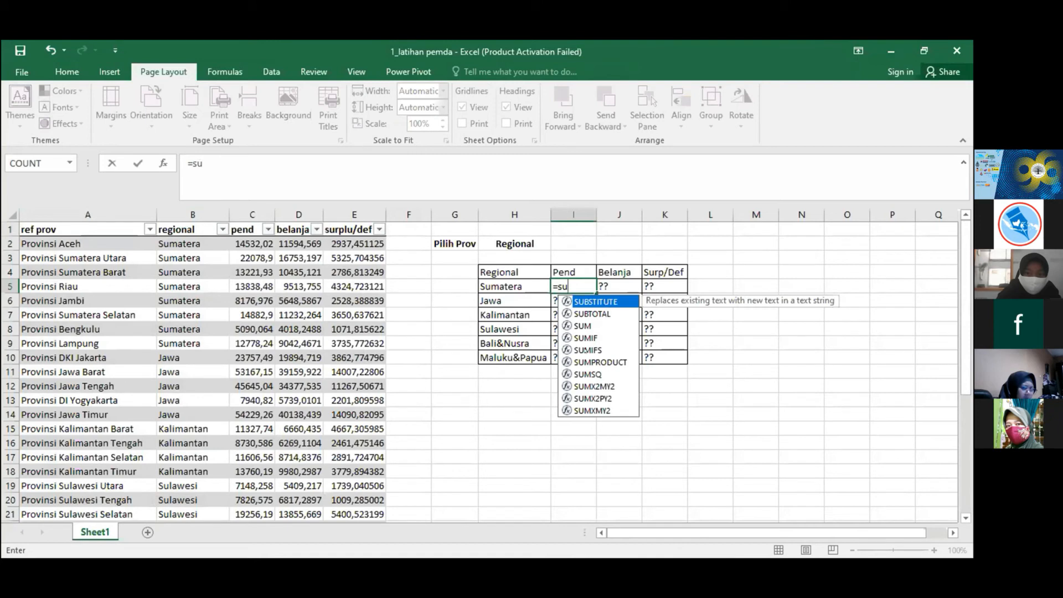
pyautogui.click(592, 350)
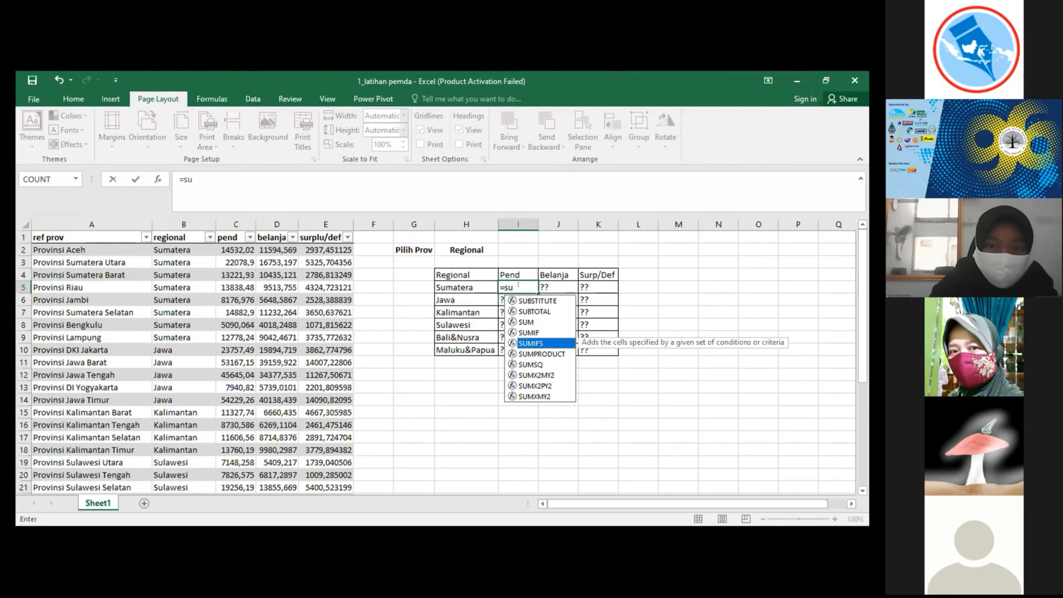
pyautogui.click(519, 285)
pyautogui.write('m')
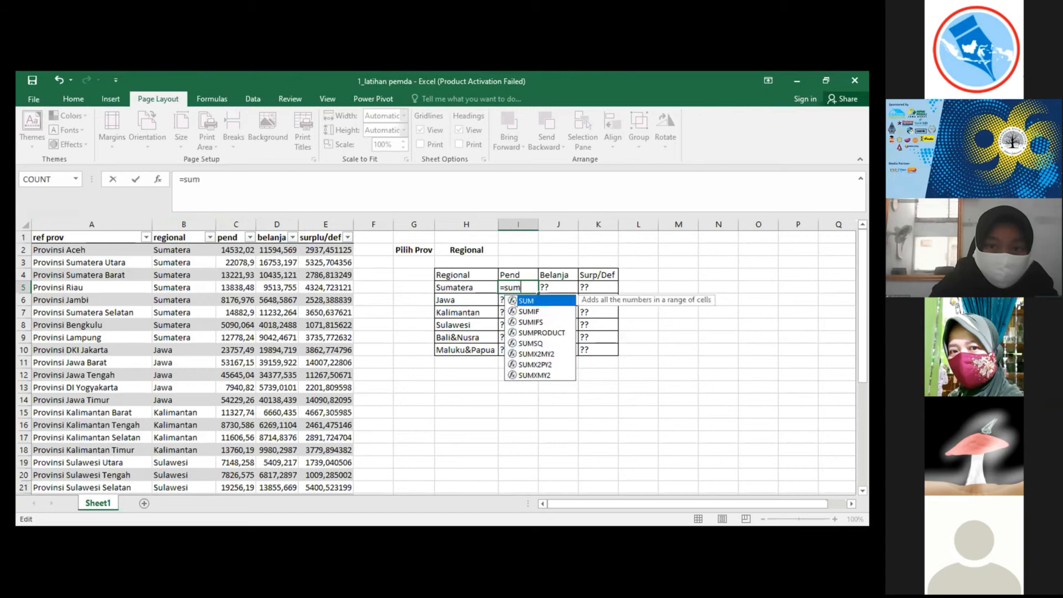
pyautogui.click(528, 318)
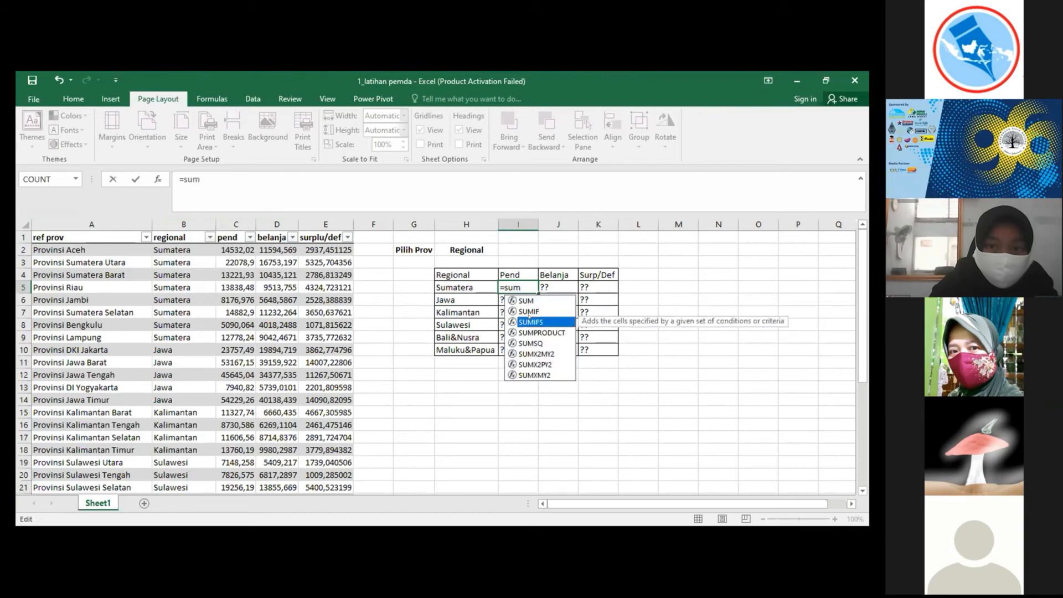
pyautogui.click(519, 275)
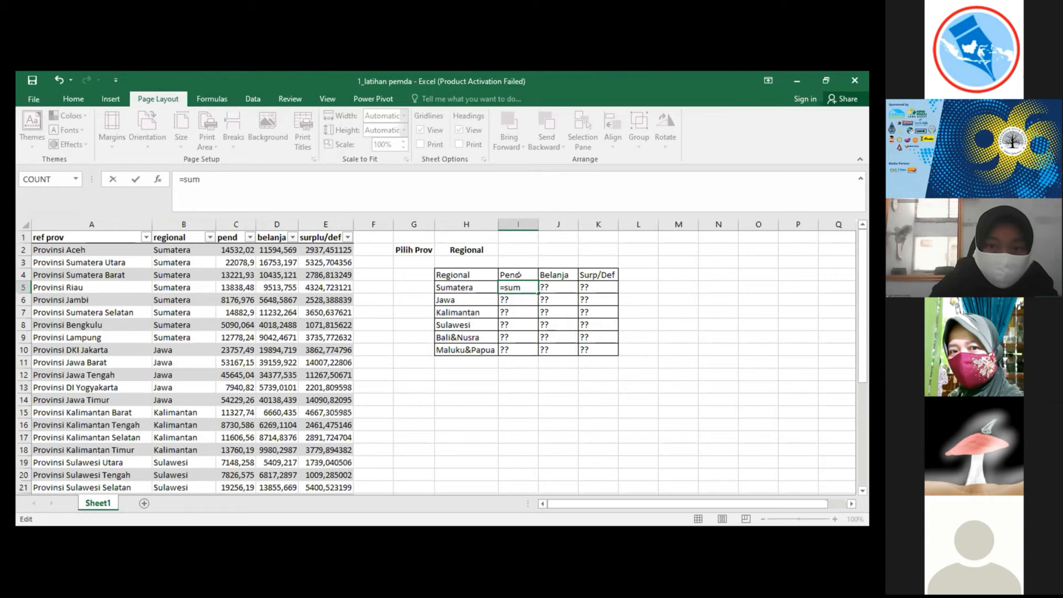
pyautogui.write('ifs')
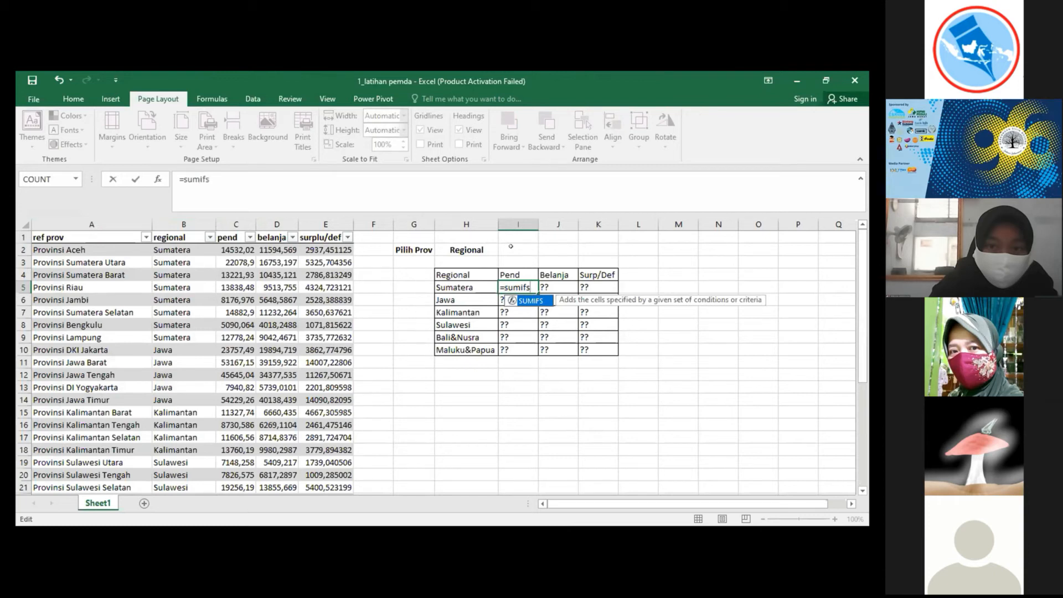
# Step: Try to use the workbook's existing defined name with a column reference as the SUMIFS sum range, and discard the formula in I5
pyautogui.write('(lat')
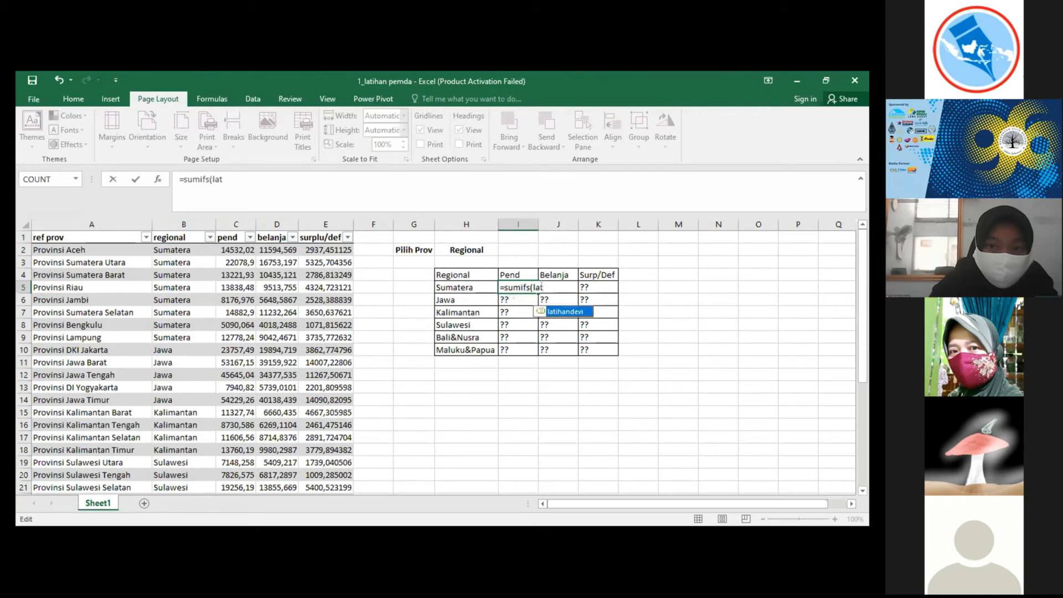
pyautogui.click(550, 285)
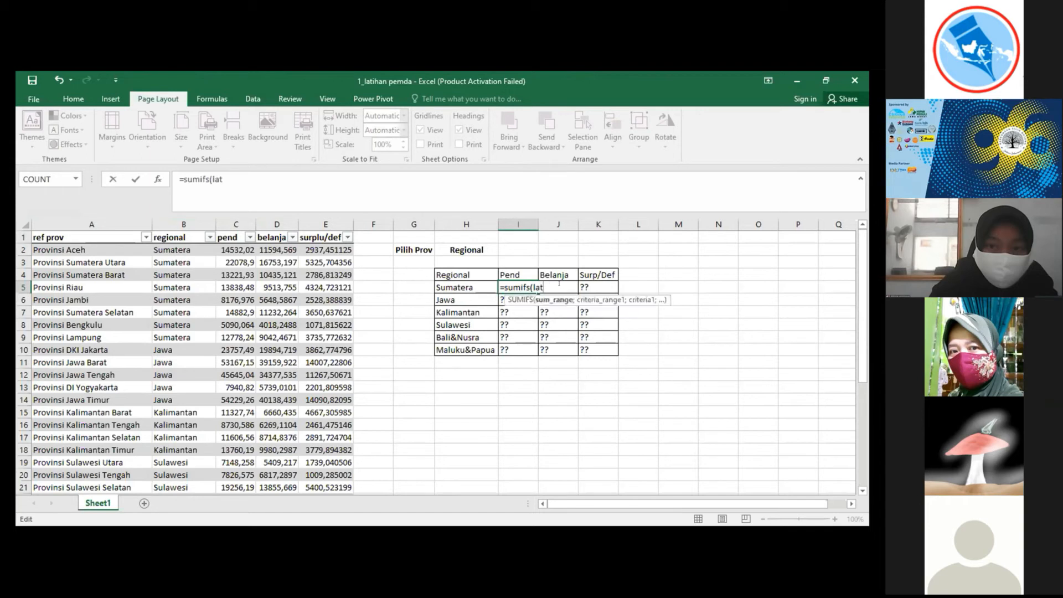
pyautogui.write('ih')
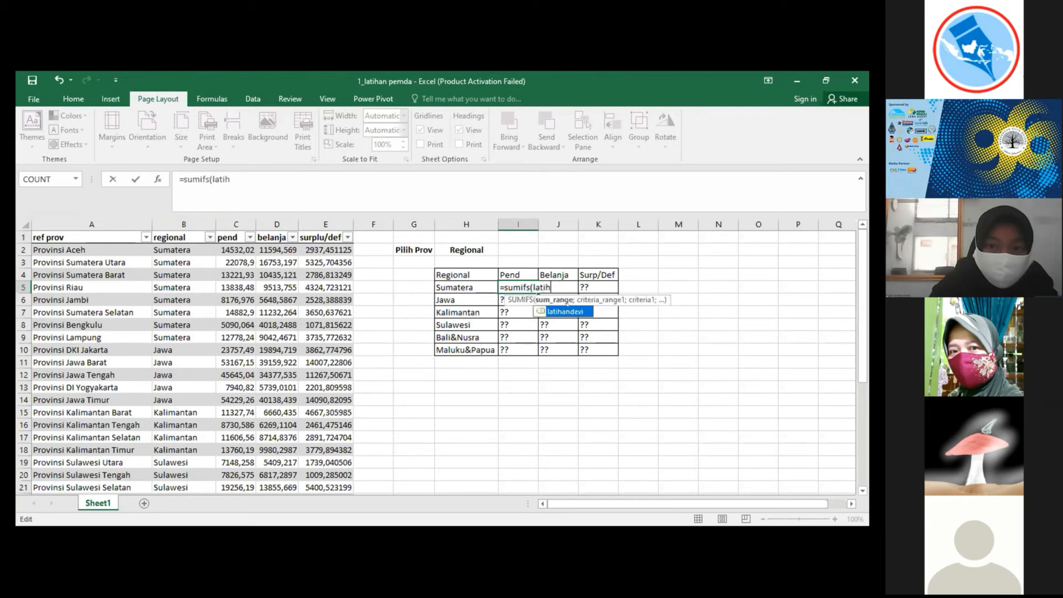
pyautogui.press('Tab')
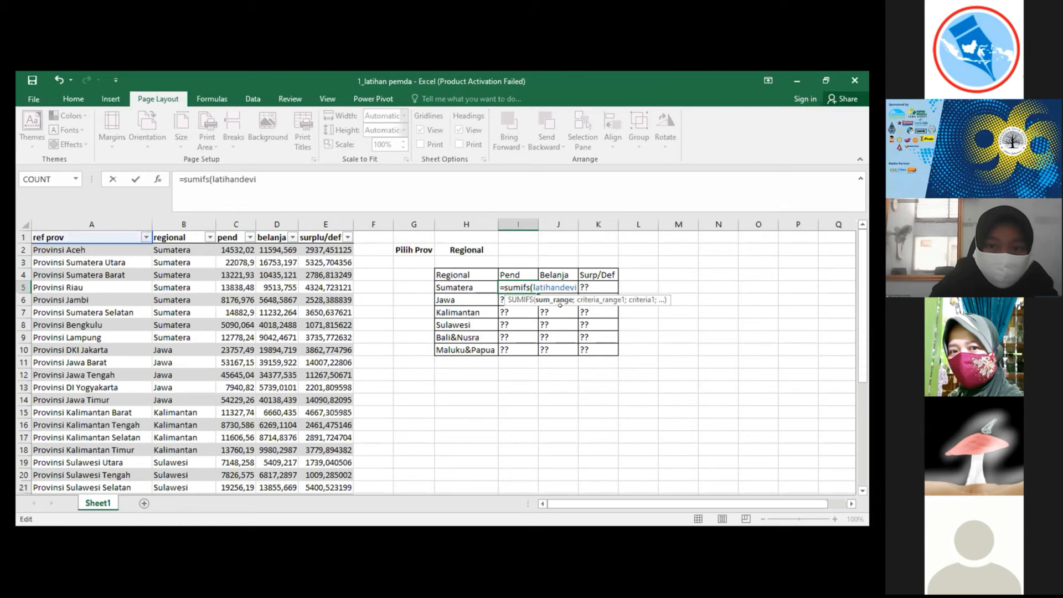
pyautogui.write(';')
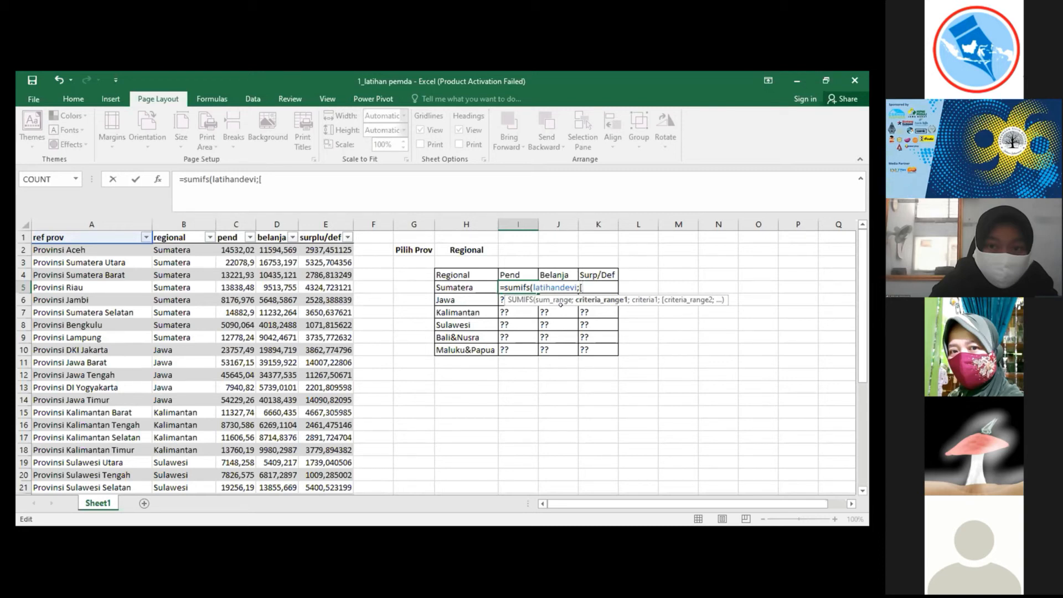
pyautogui.press('BackSpace')
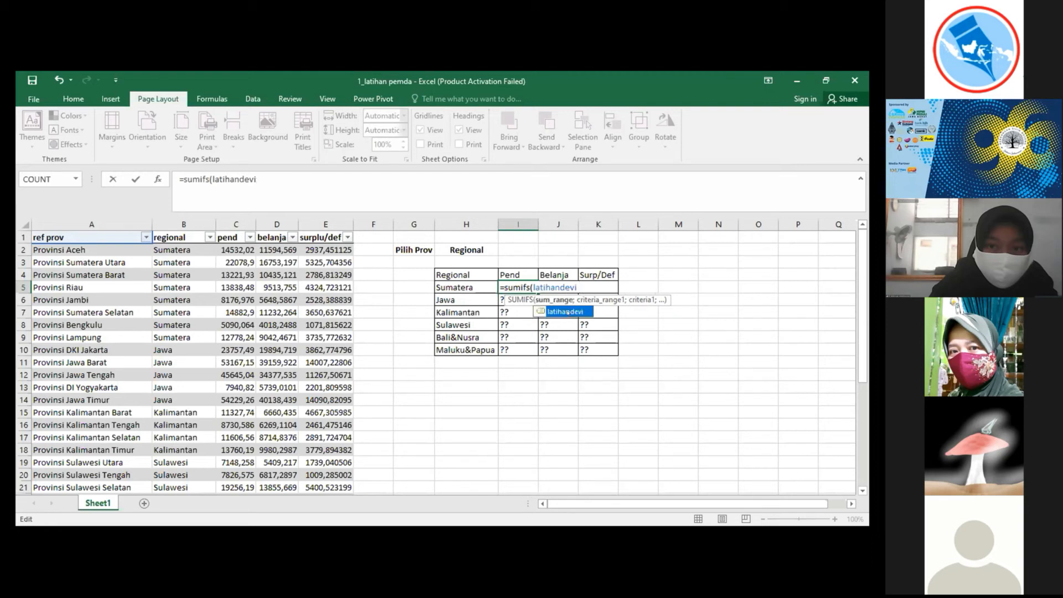
pyautogui.doubleClick(568, 311)
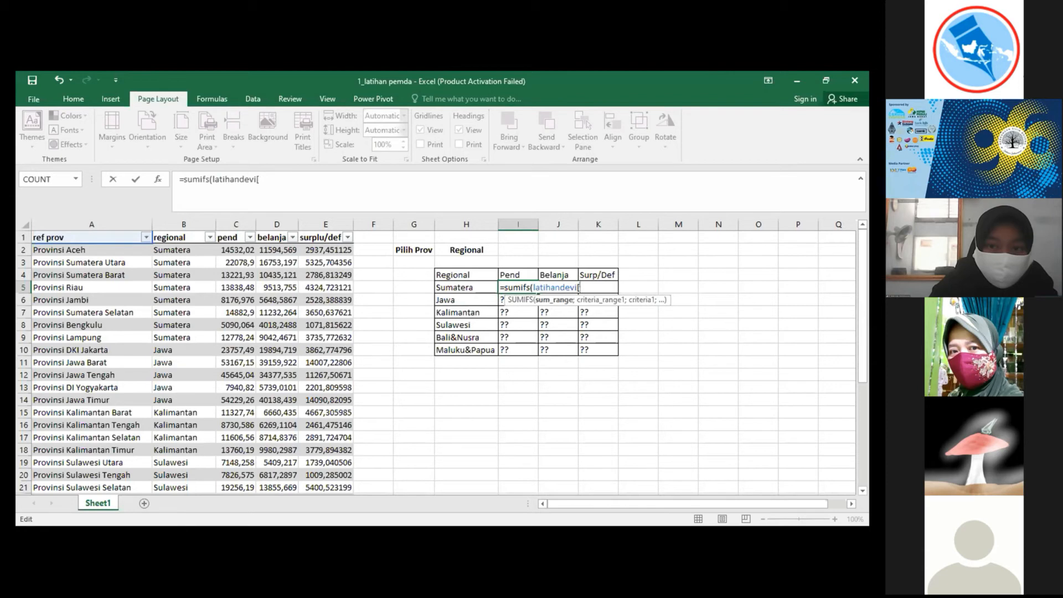
pyautogui.rightClick(579, 287)
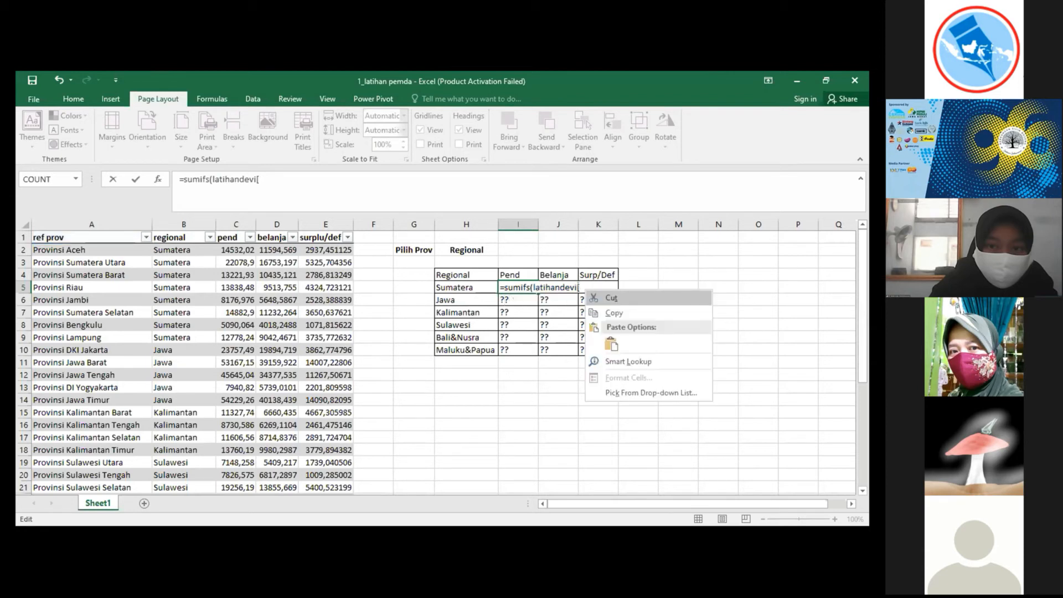
pyautogui.press('Escape')
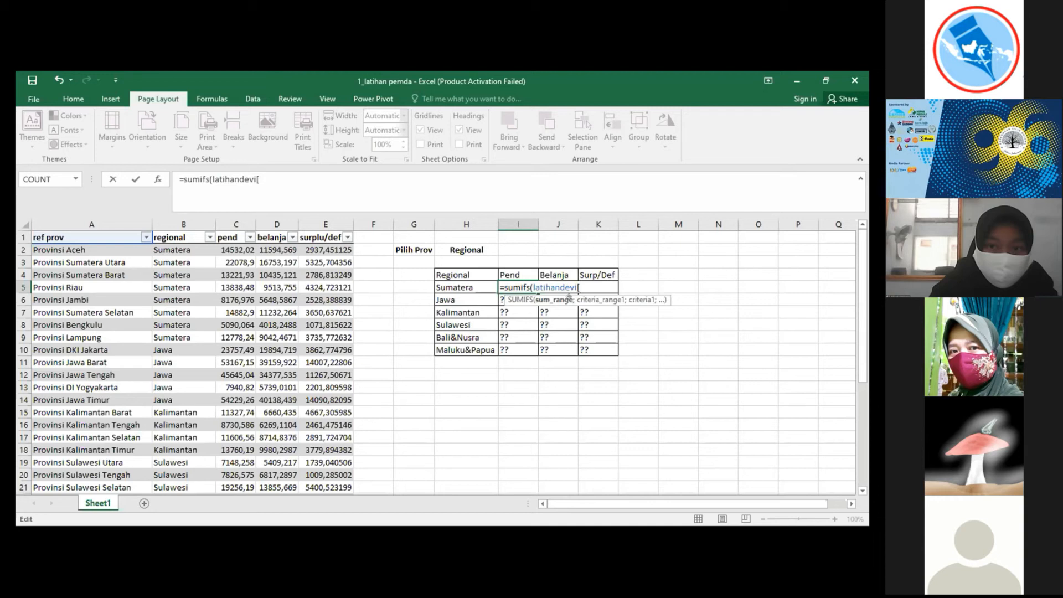
pyautogui.press('Escape')
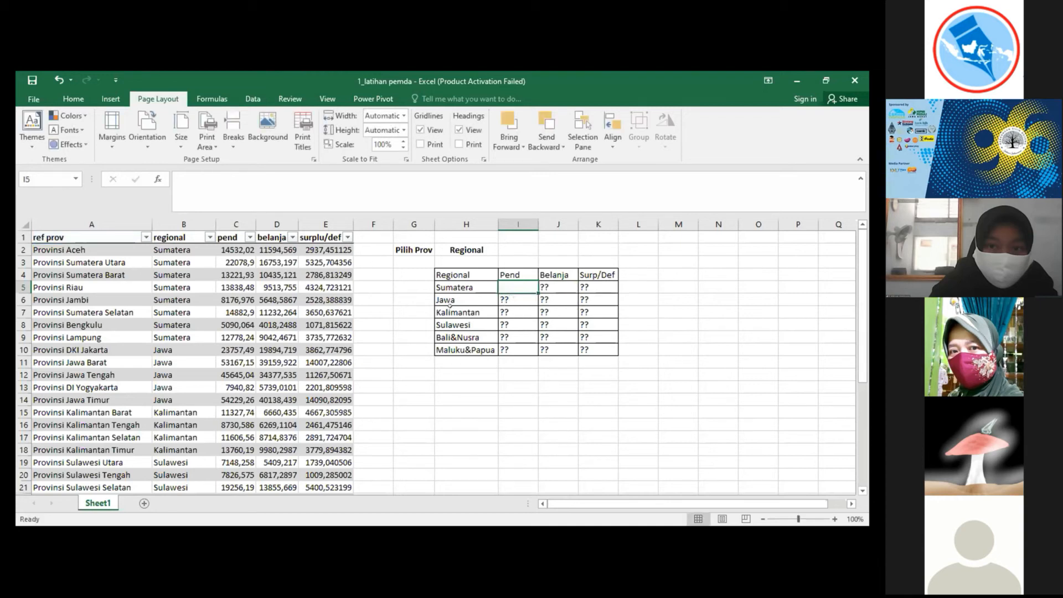
# Step: Apply a light blue banded table style to the province data in A1:E35
pyautogui.moveTo(48, 237); pyautogui.dragTo(348, 479)
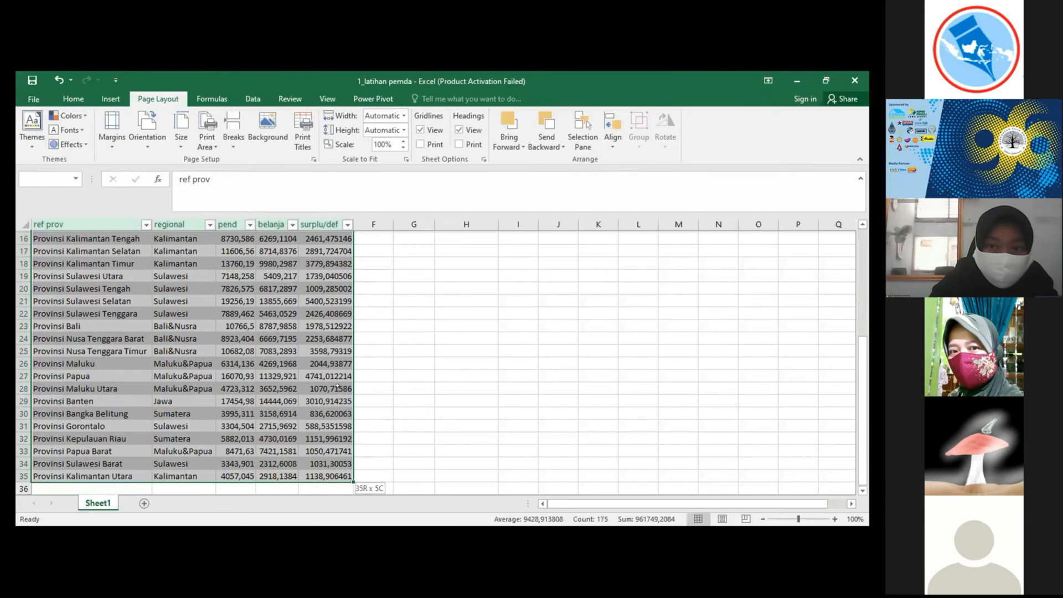
pyautogui.scroll(-2, 337, 387)
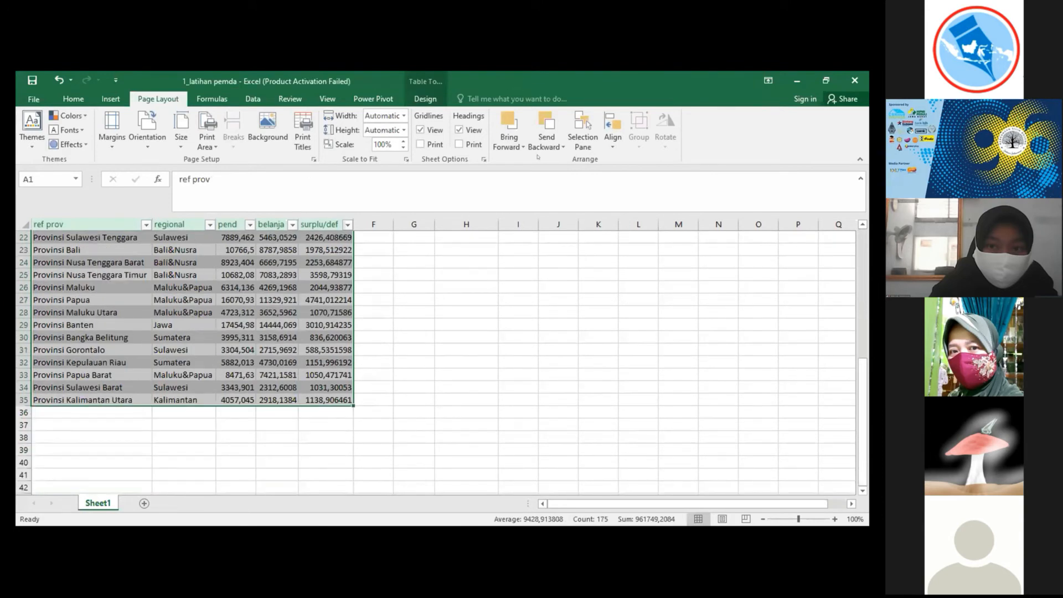
pyautogui.click(78, 101)
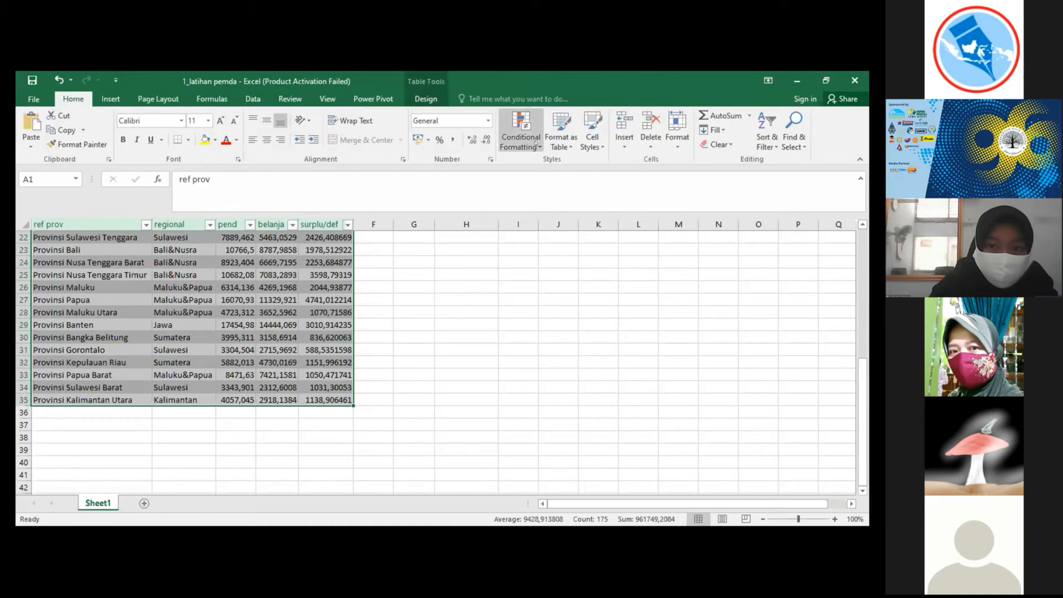
pyautogui.click(569, 145)
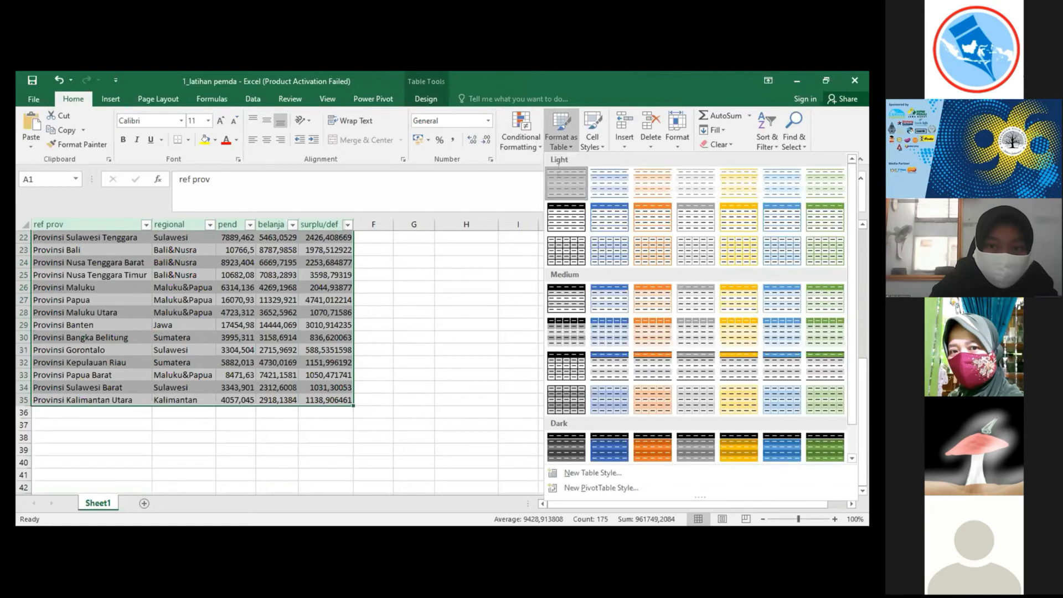
pyautogui.click(559, 168)
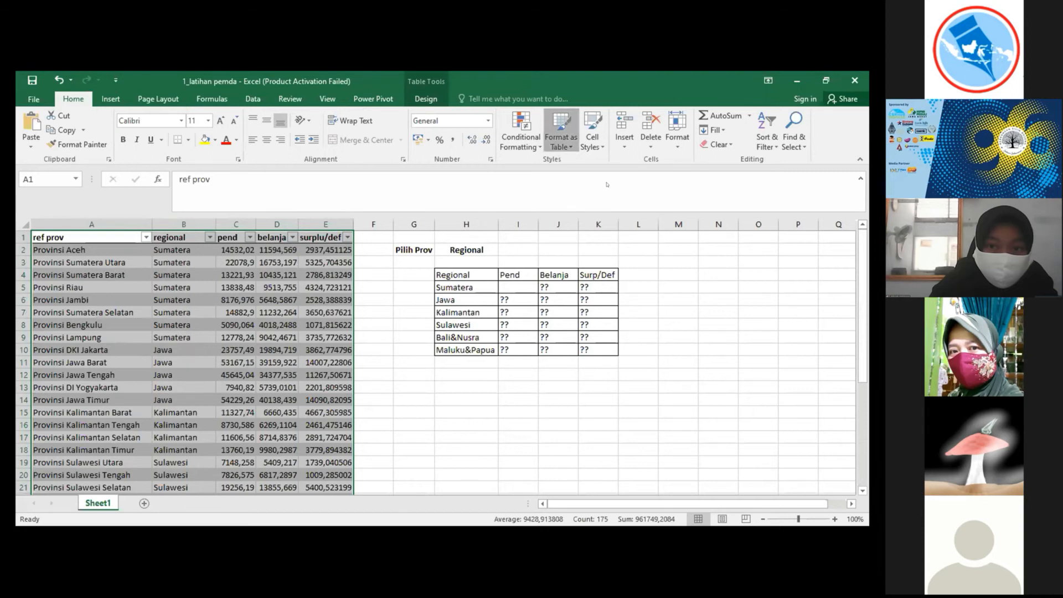
pyautogui.click(561, 136)
pyautogui.click(582, 186)
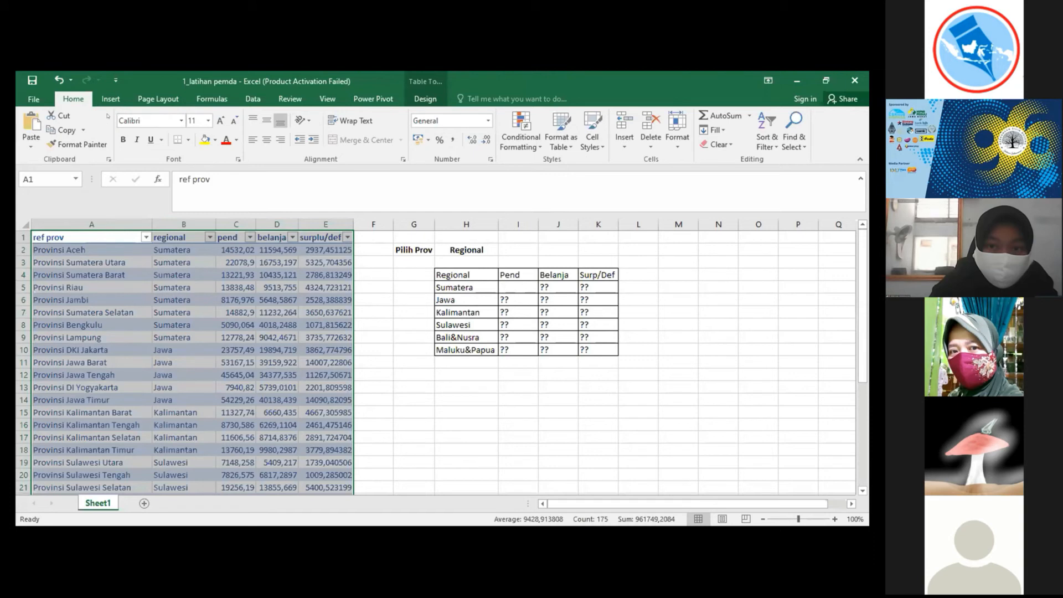
pyautogui.click(490, 187)
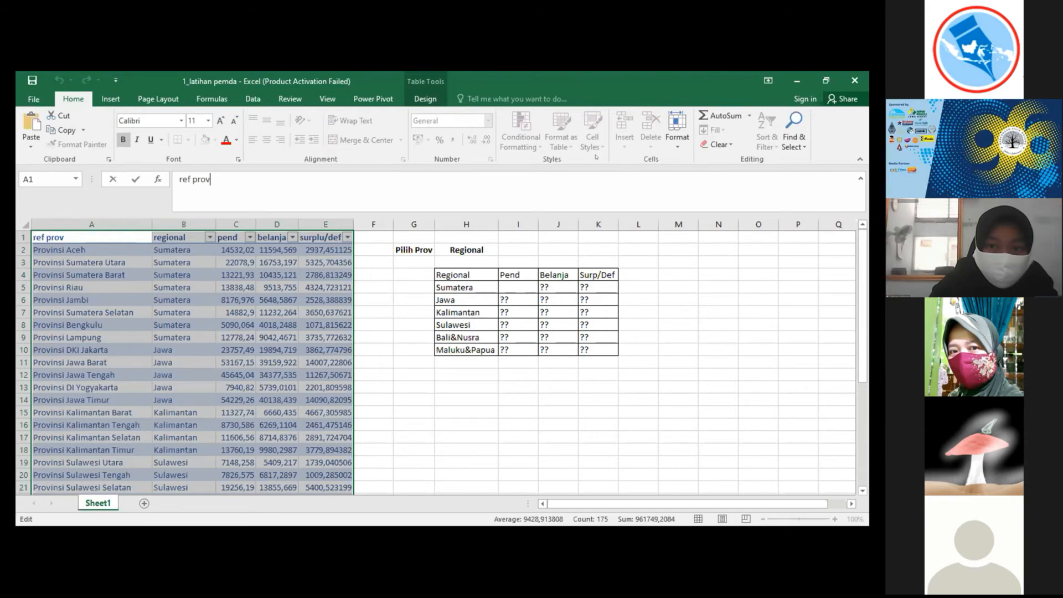
pyautogui.hotkey('alt', 'Tab')
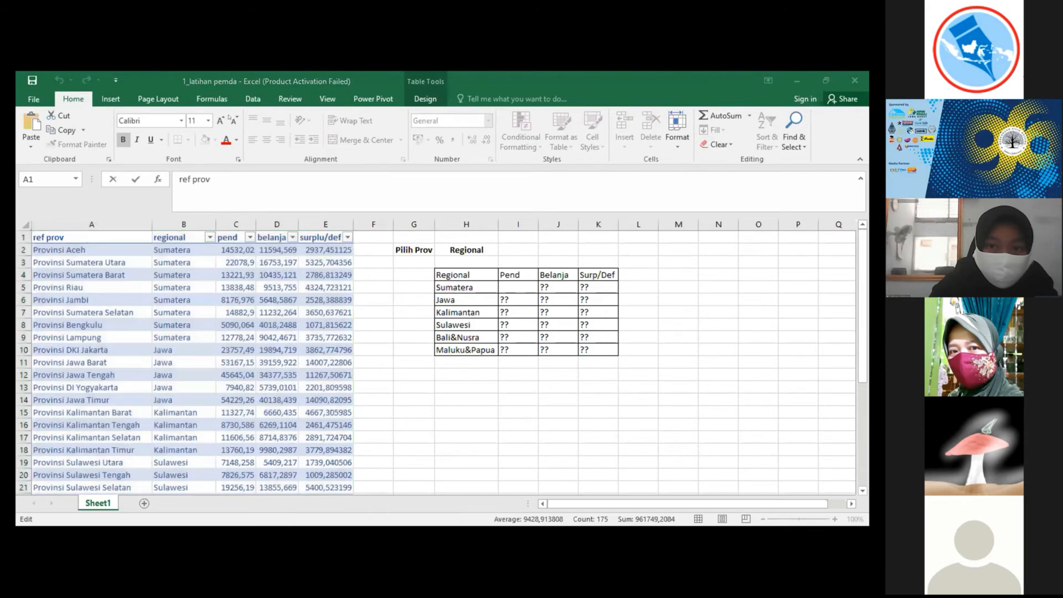
pyautogui.click(208, 98)
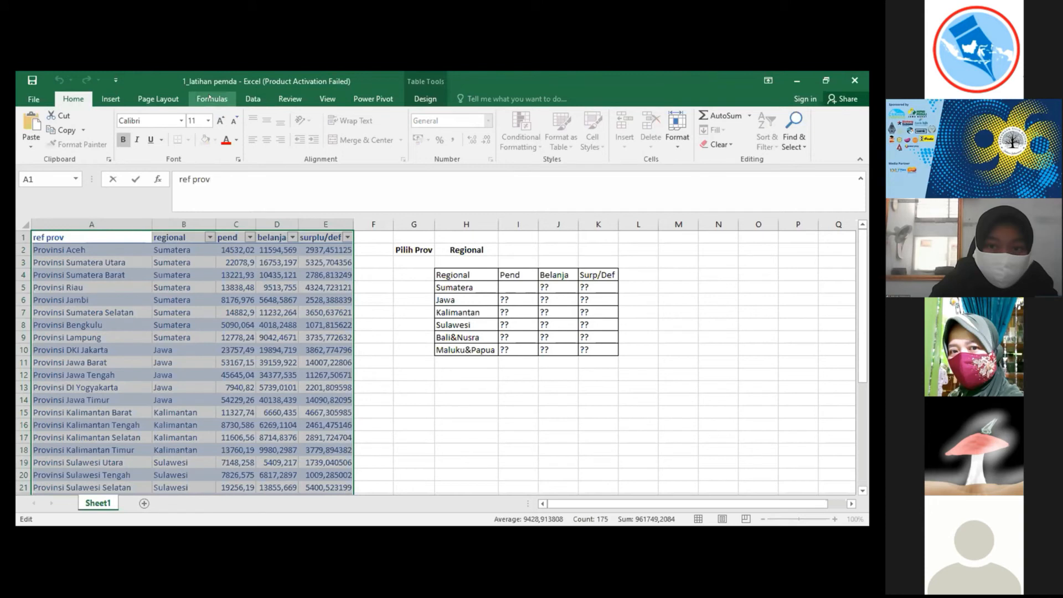
pyautogui.click(210, 98)
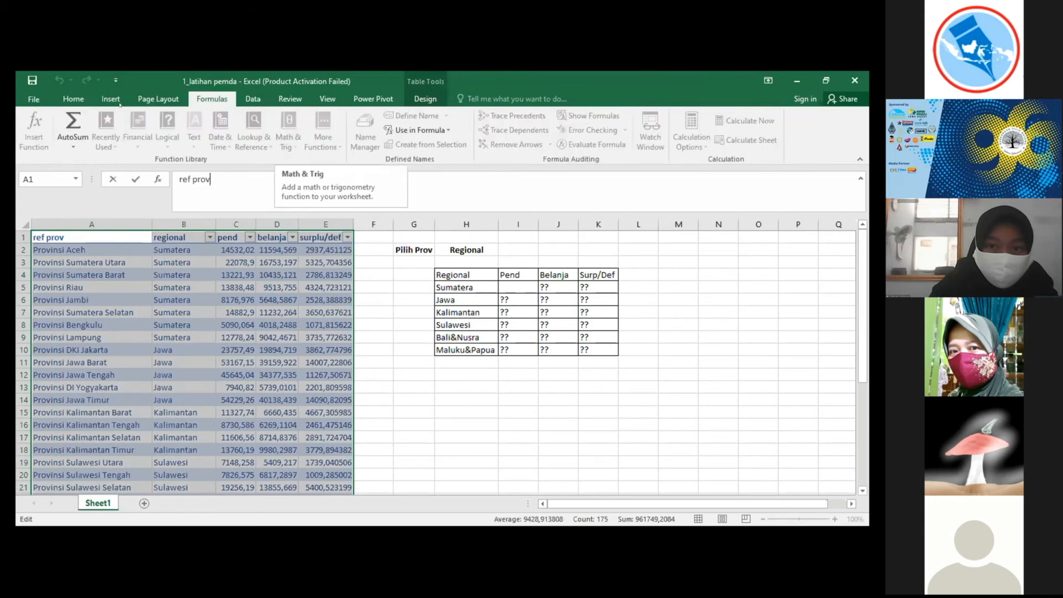
pyautogui.click(71, 98)
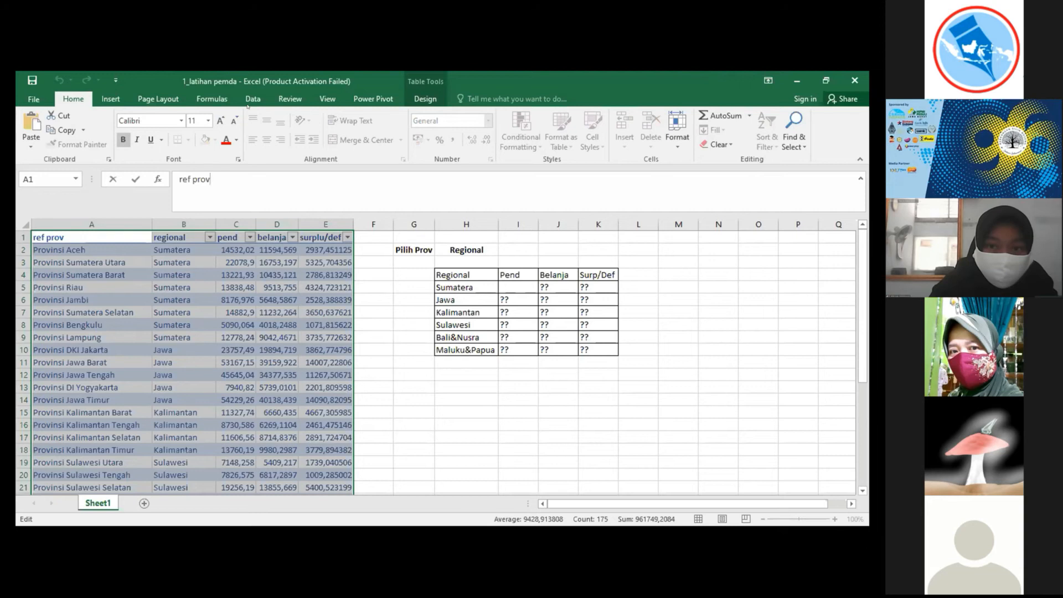
# Step: Leave cell editing and check in the Name Manager what the custom defined name and Table1 each refer to
pyautogui.click(209, 99)
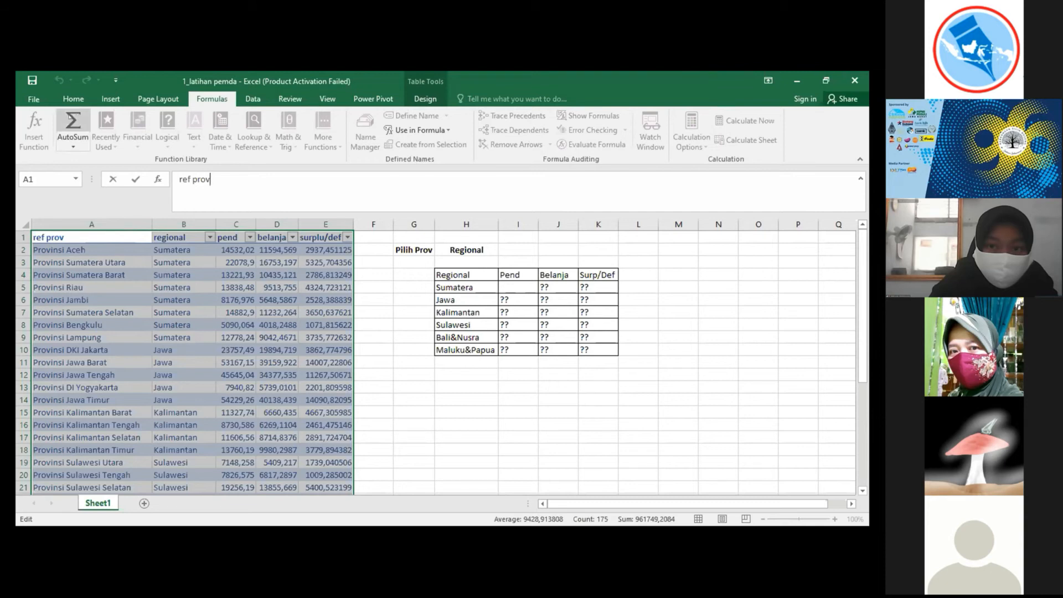
pyautogui.click(370, 295)
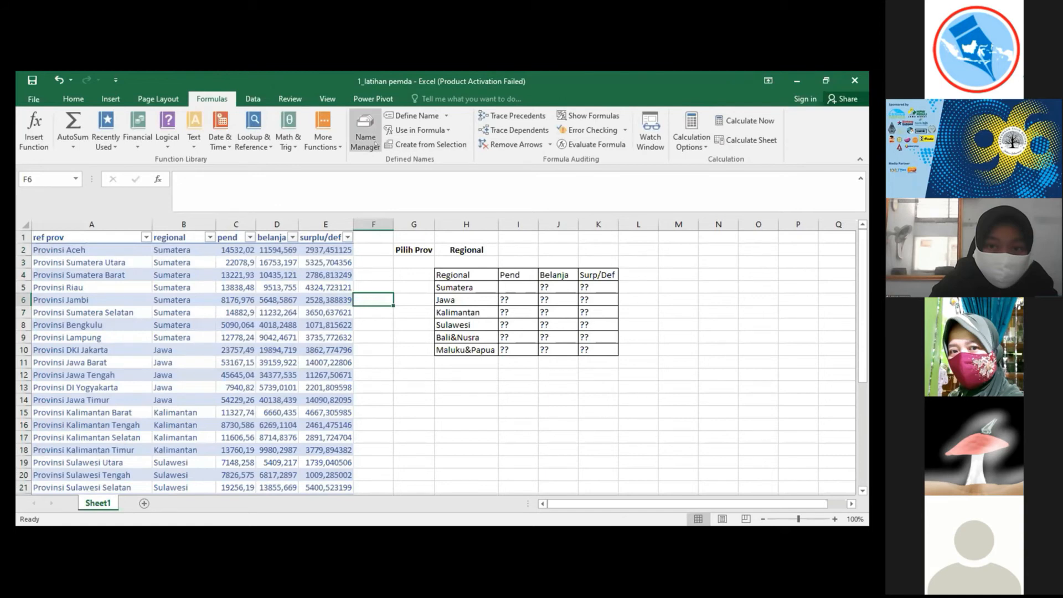
pyautogui.click(440, 116)
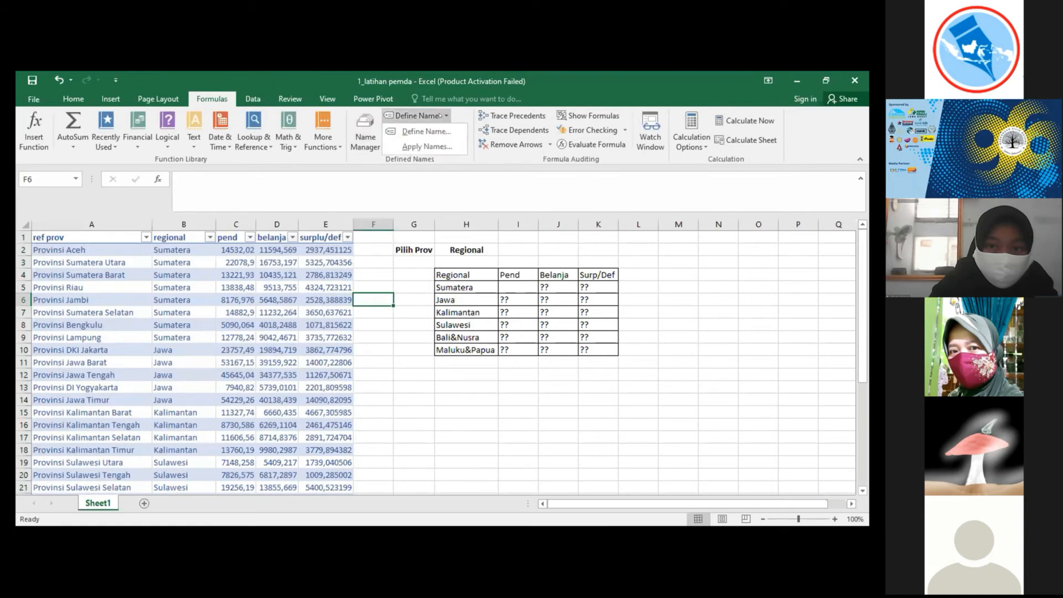
pyautogui.click(358, 135)
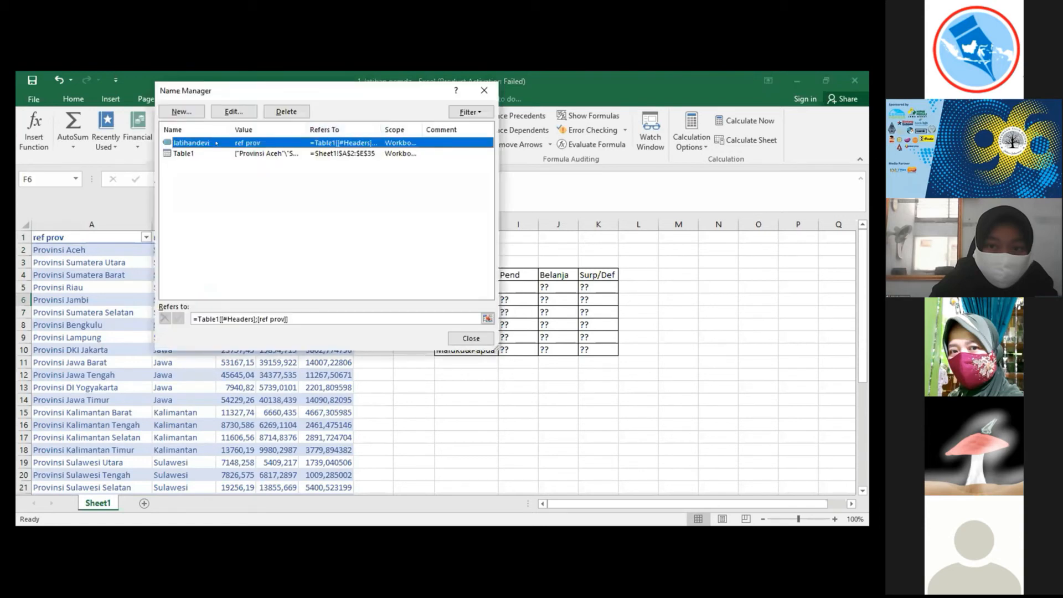
pyautogui.click(186, 154)
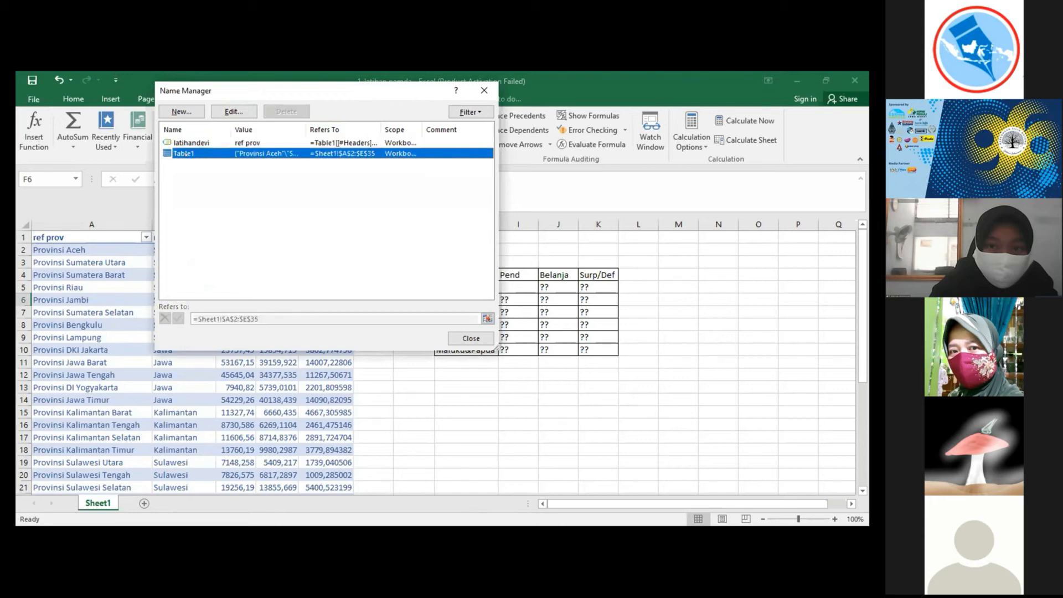
pyautogui.click(188, 143)
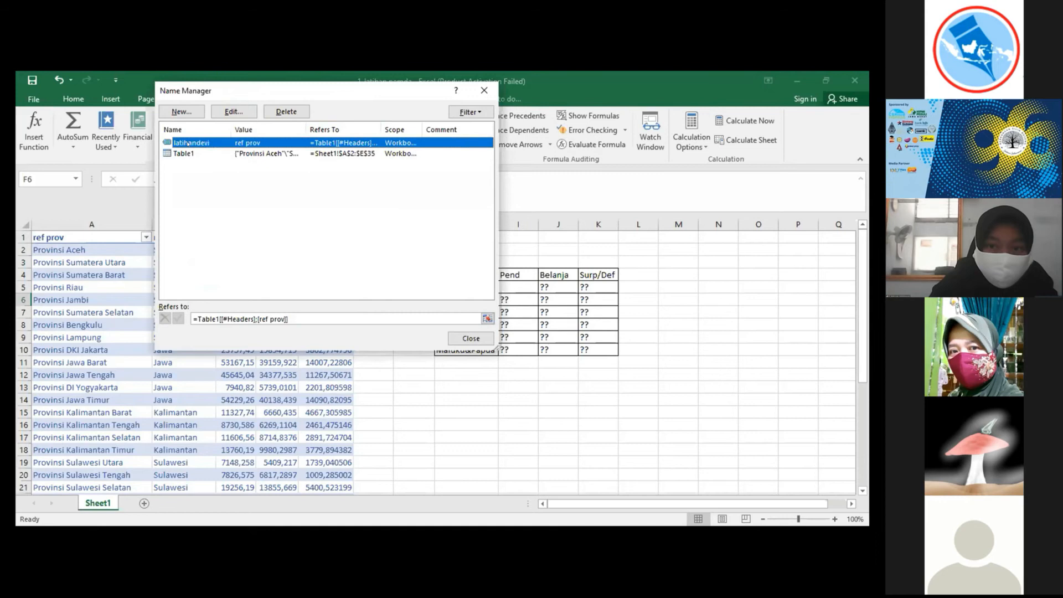
pyautogui.doubleClick(188, 144)
pyautogui.write('table2')
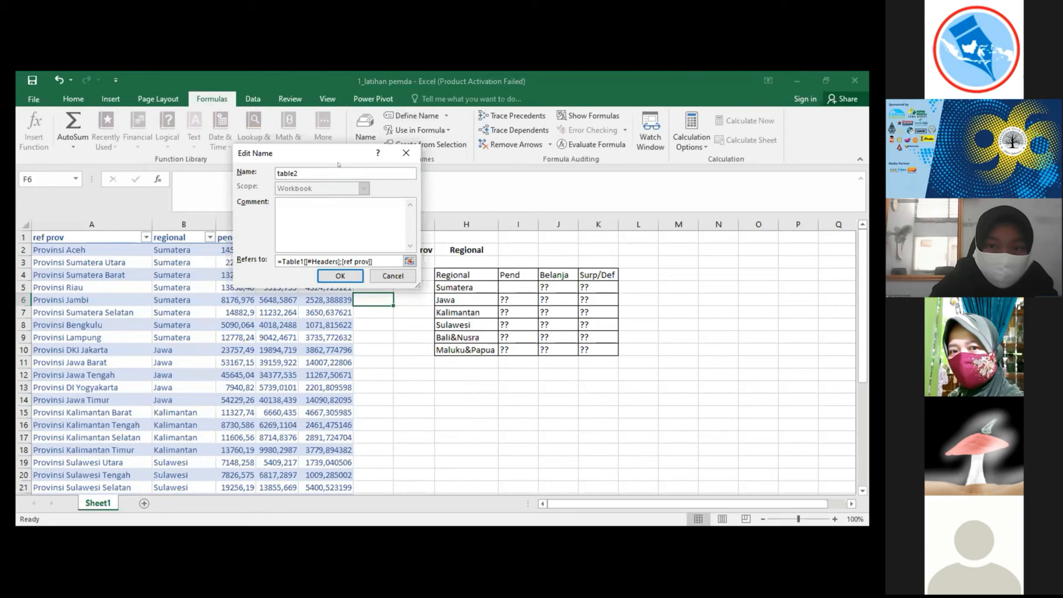
pyautogui.press('Escape')
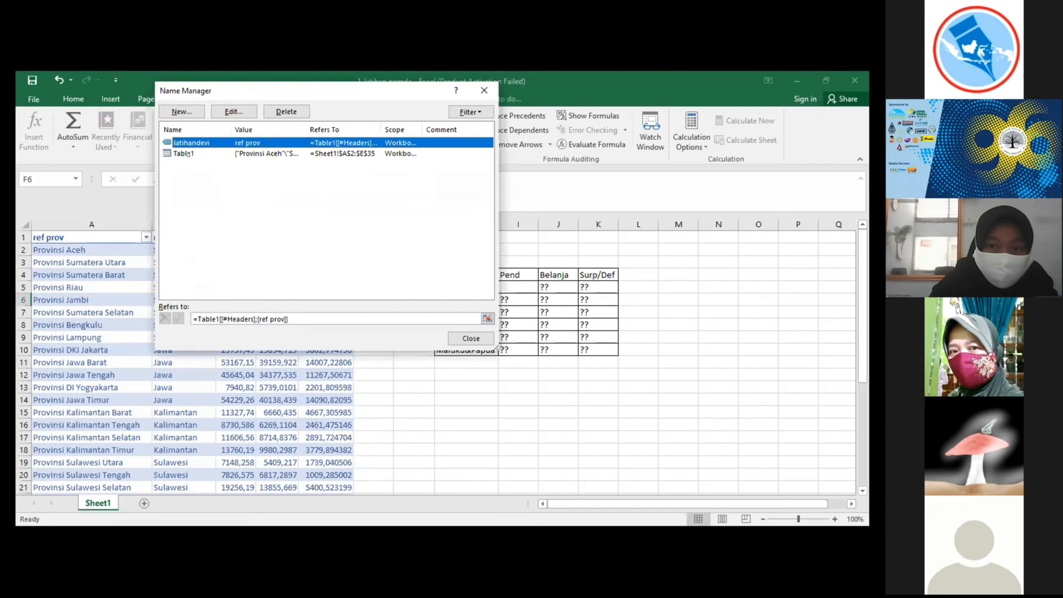
# Step: Rename Table1 to Table2 in the Name Manager and close it
pyautogui.click(188, 154)
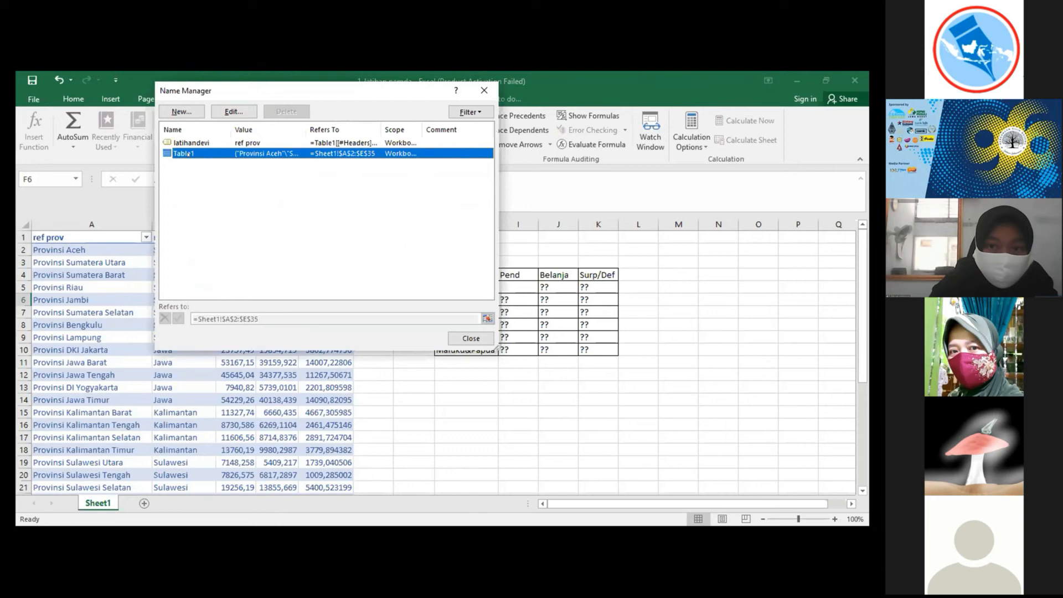
pyautogui.click(235, 112)
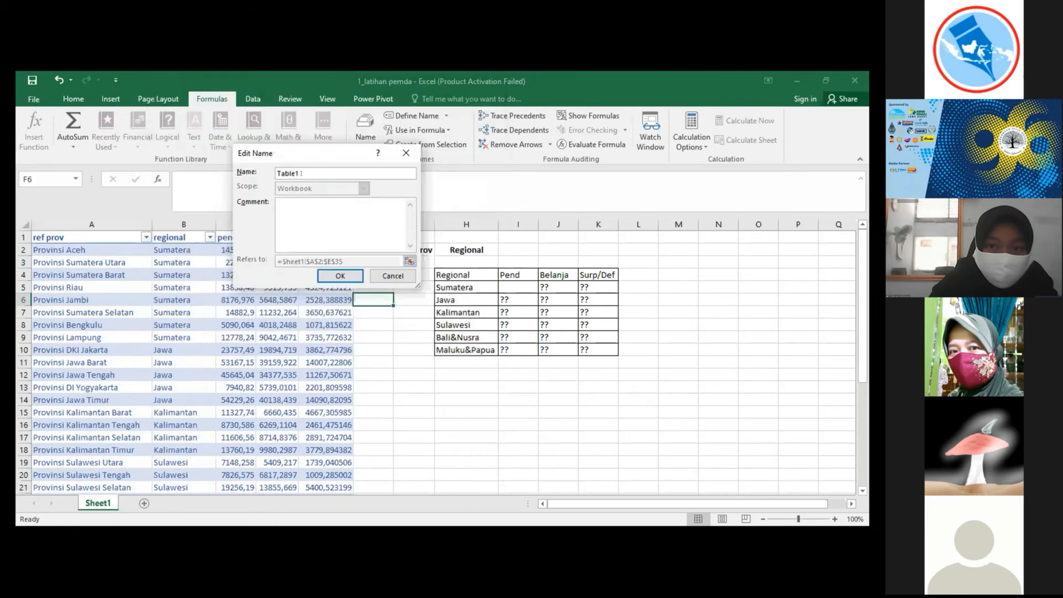
pyautogui.press('BackSpace')
pyautogui.write('2')
pyautogui.click(340, 276)
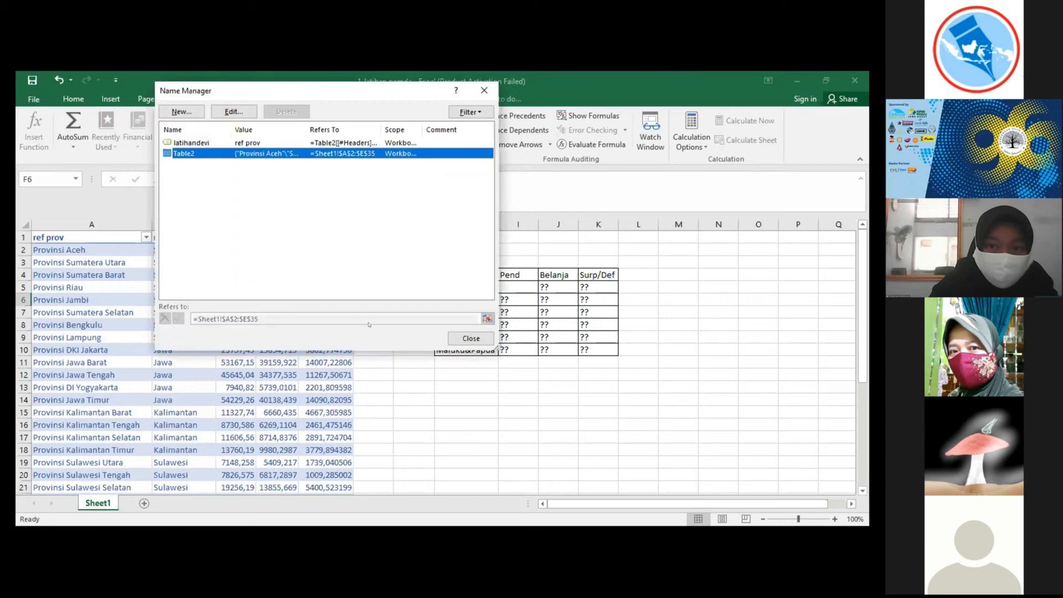
pyautogui.click(468, 341)
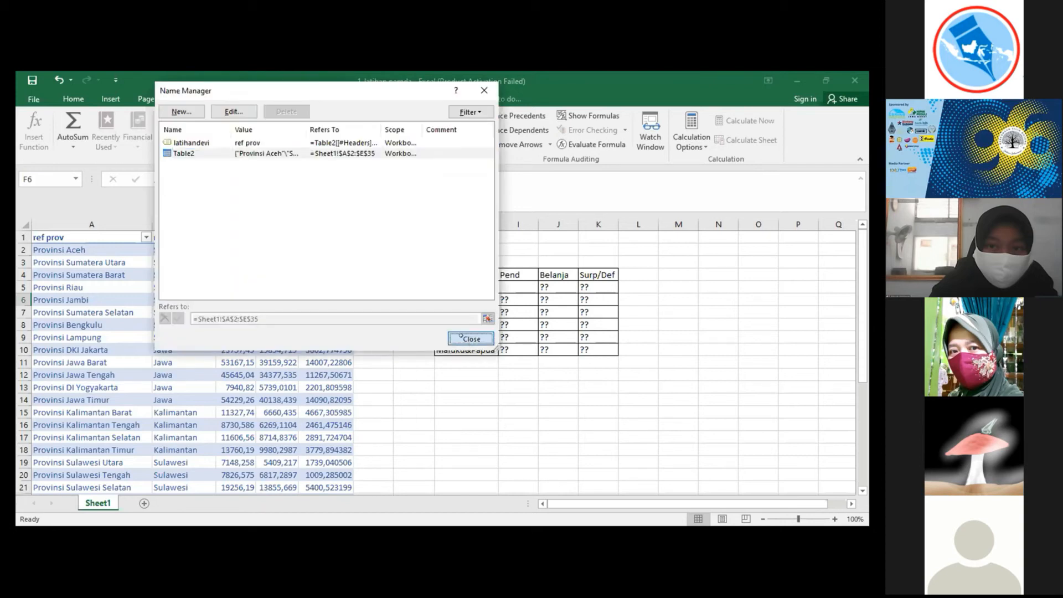
# Step: Begin a SUMIFS formula in cell I5 for Sumatera's Pend total
pyautogui.click(510, 285)
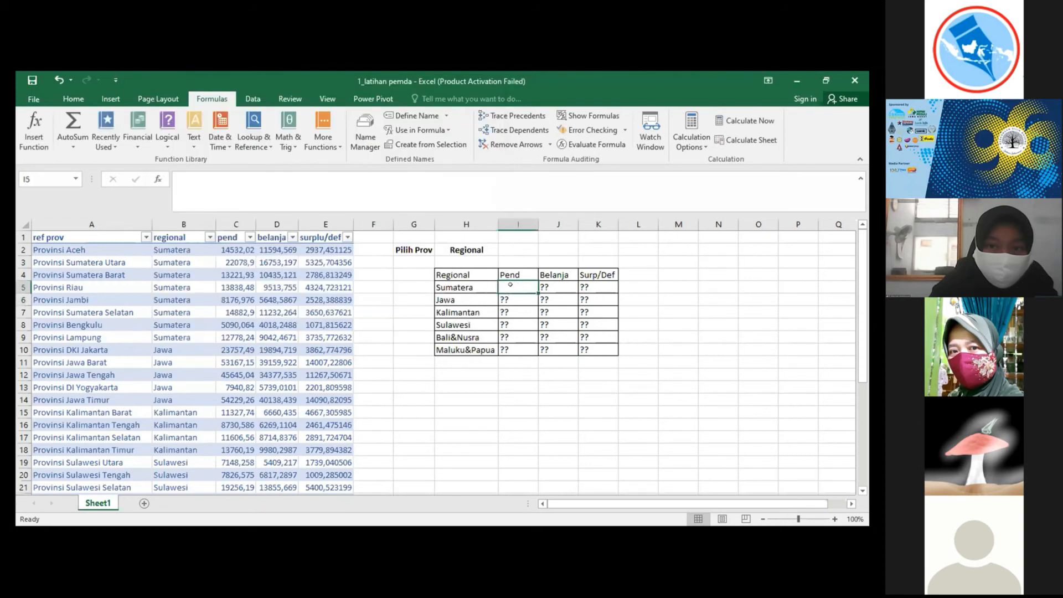
pyautogui.write('=')
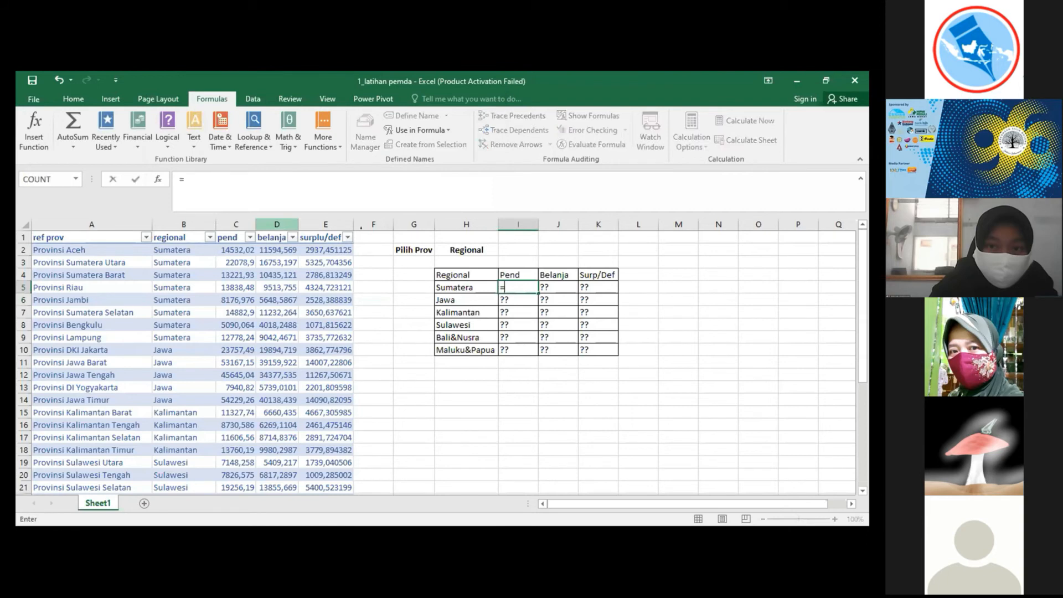
pyautogui.write('s')
pyautogui.press('Escape')
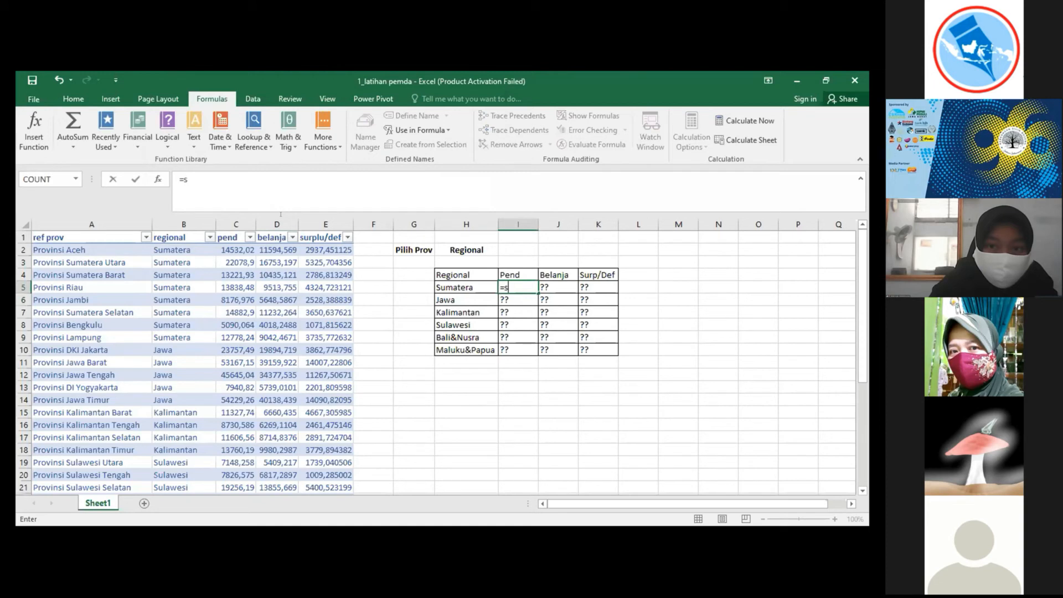
pyautogui.write('umi')
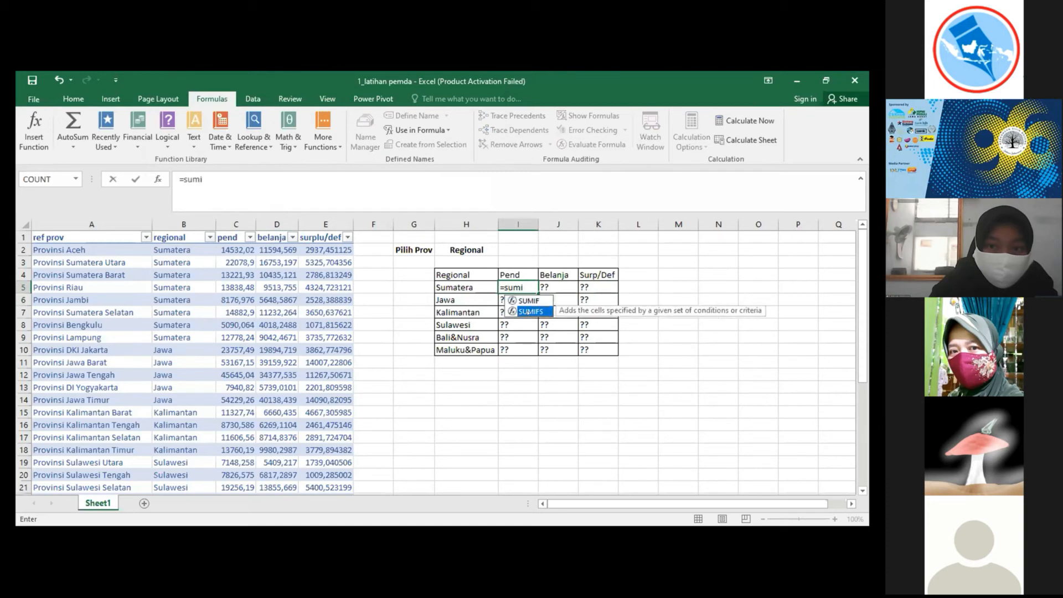
pyautogui.doubleClick(528, 312)
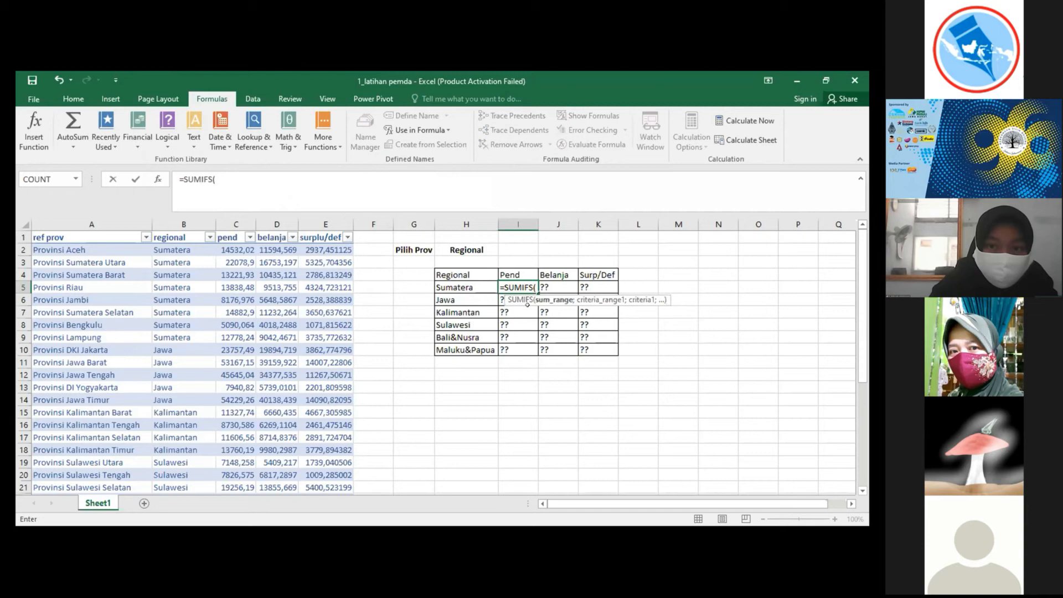
# Step: Set the sum range of the SUMIFS formula in I5 to Table2[pend]
pyautogui.write('ta')
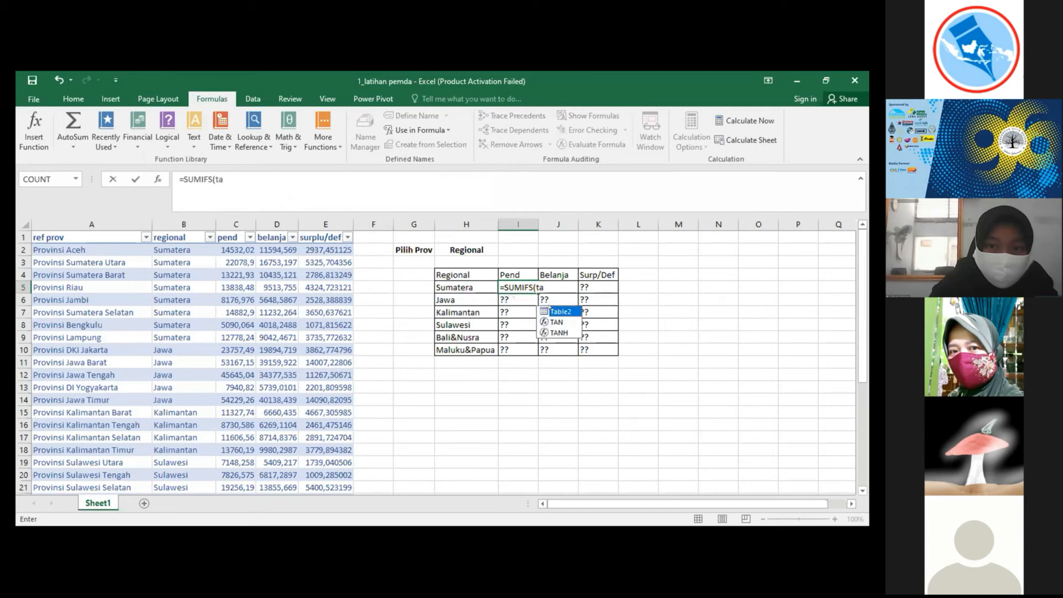
pyautogui.press('Tab')
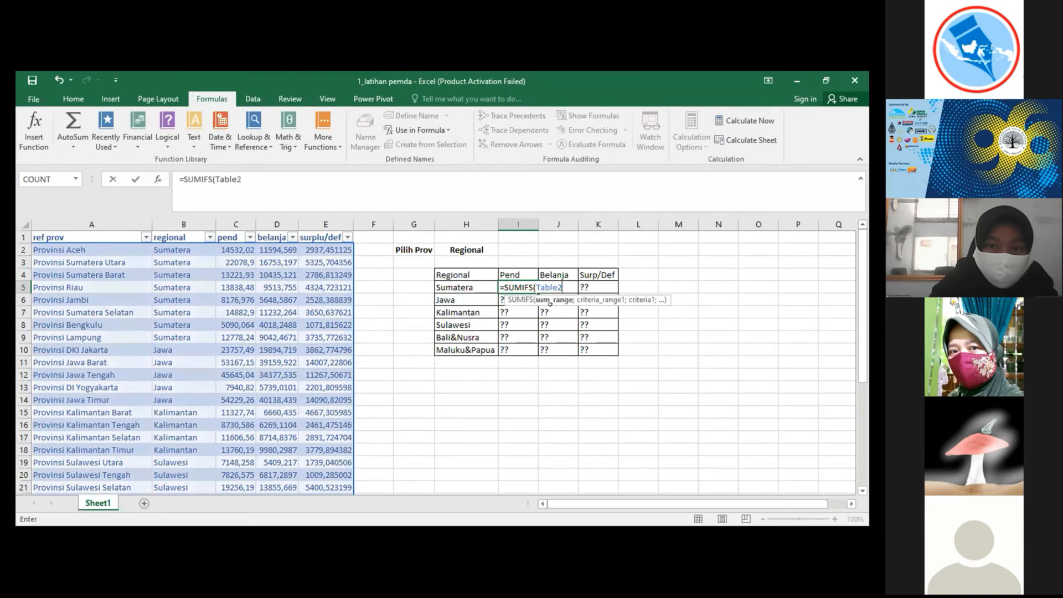
pyautogui.write(';')
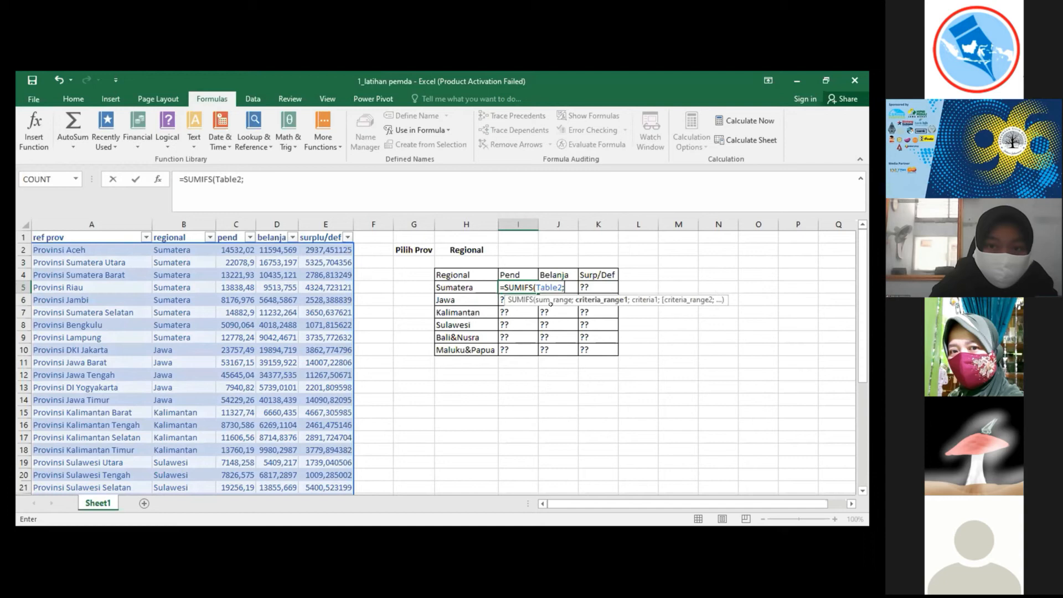
pyautogui.press('BackSpace')
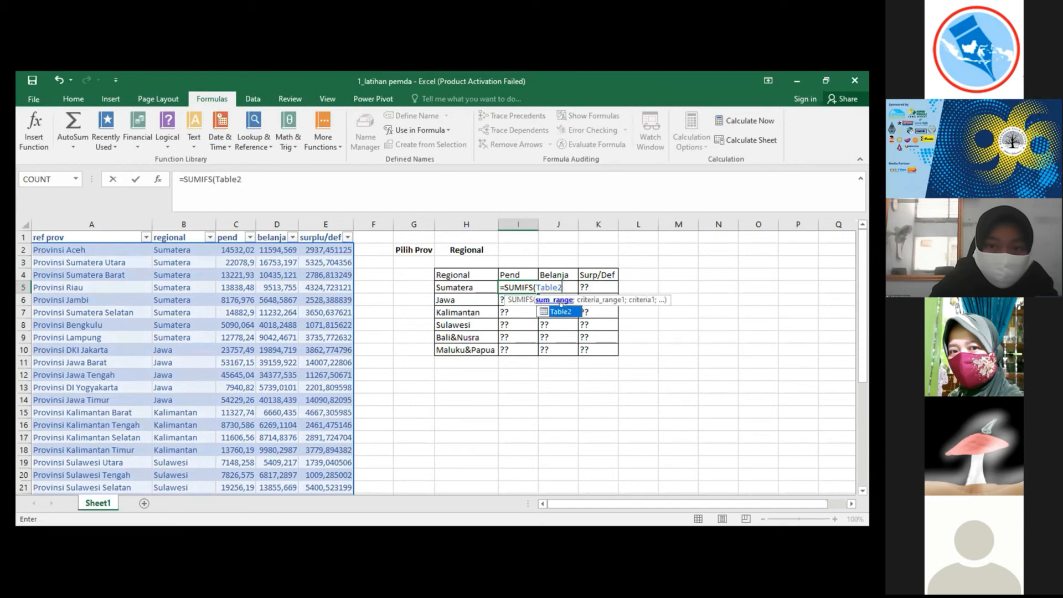
pyautogui.write('[')
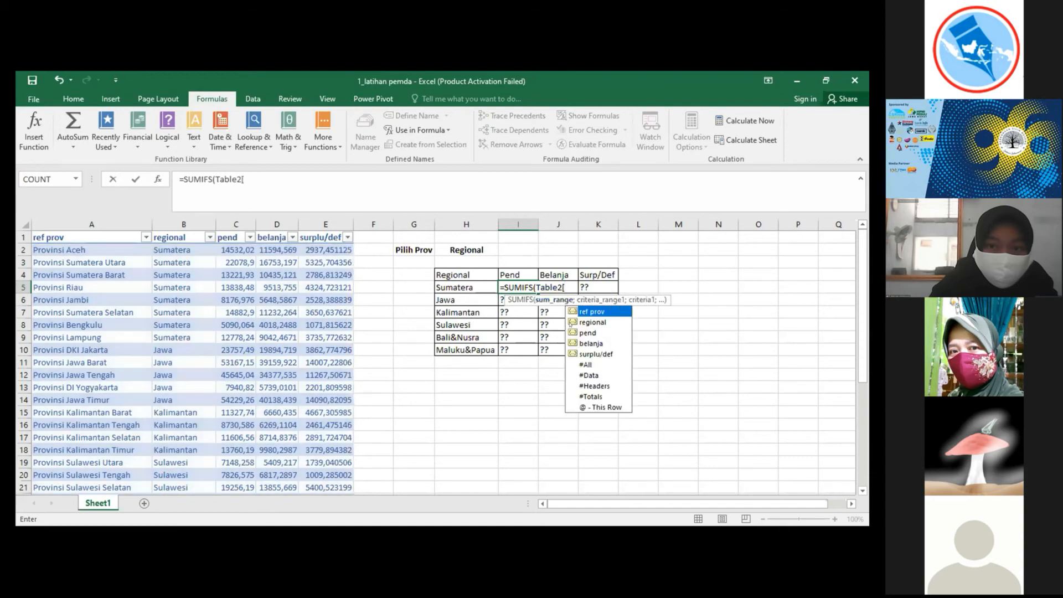
pyautogui.click(588, 333)
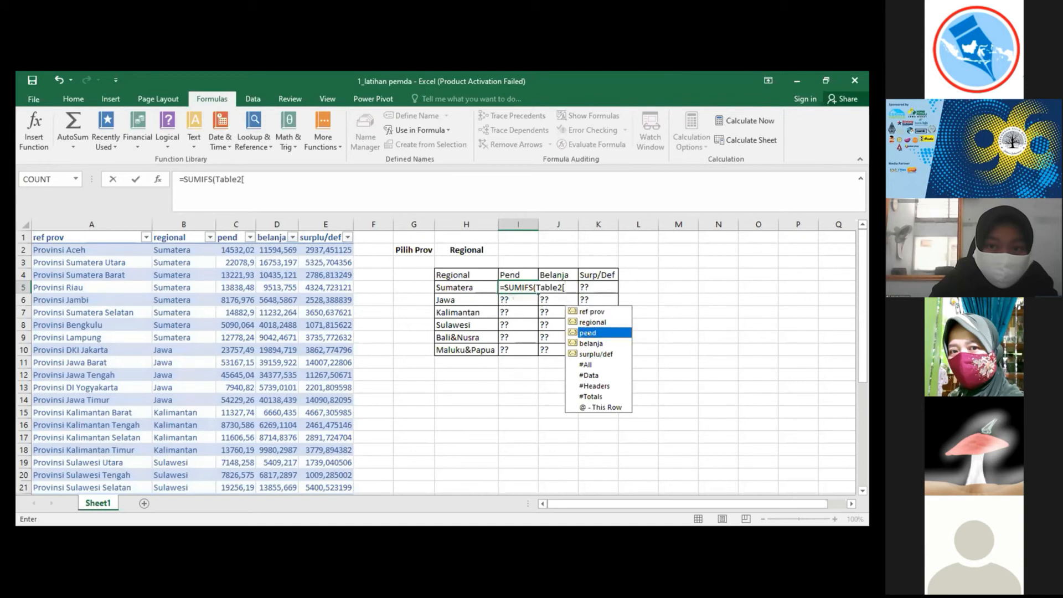
pyautogui.doubleClick(588, 332)
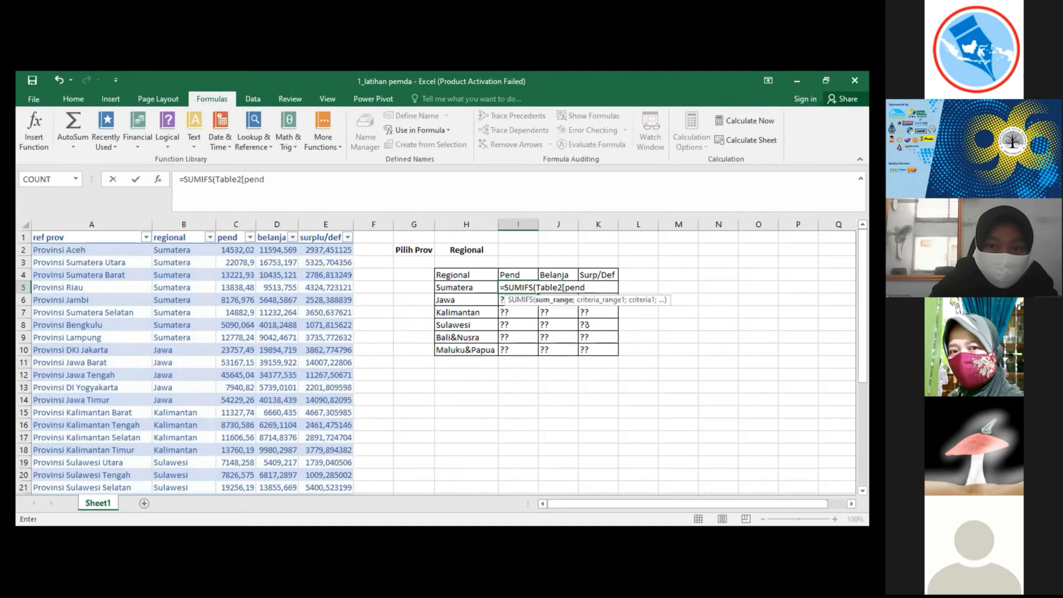
pyautogui.write('])')
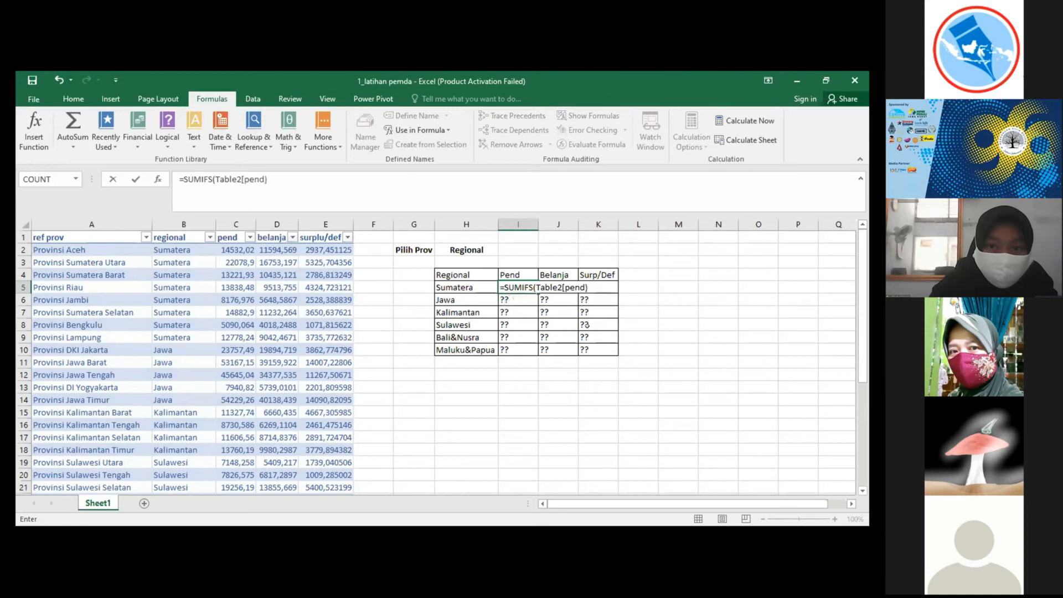
pyautogui.press('BackSpace')
pyautogui.press('BackSpace')
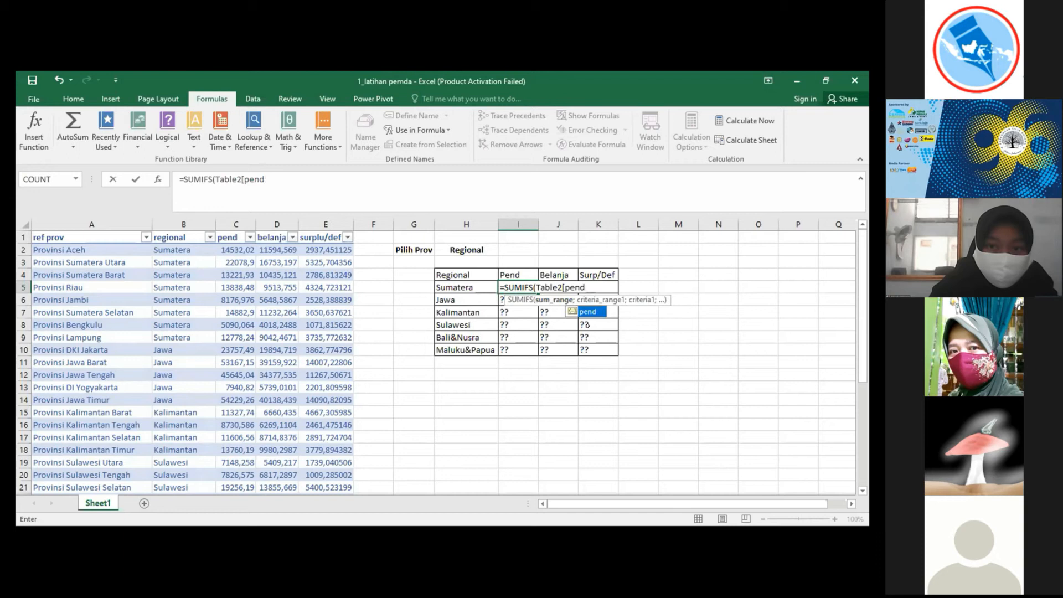
pyautogui.write('],')
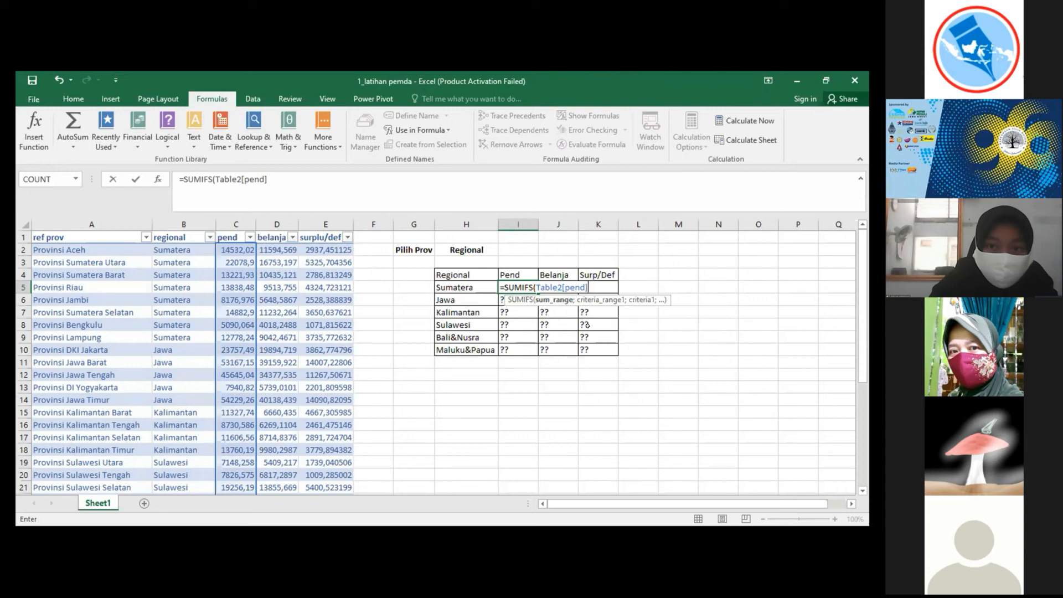
# Step: Add Table2[regional] as the criteria range of the SUMIFS formula in I5
pyautogui.write(';')
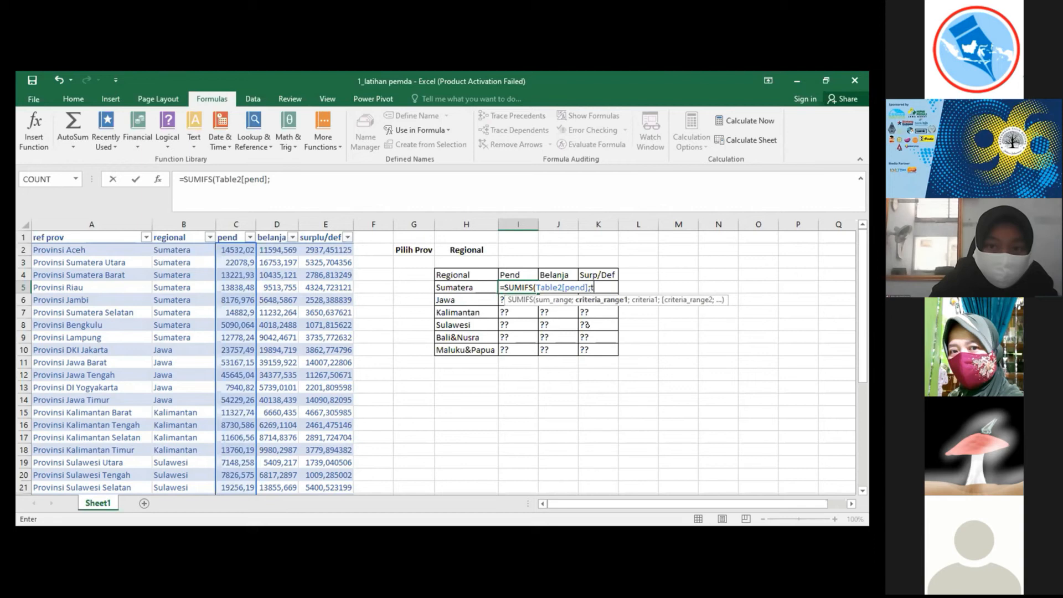
pyautogui.write('t')
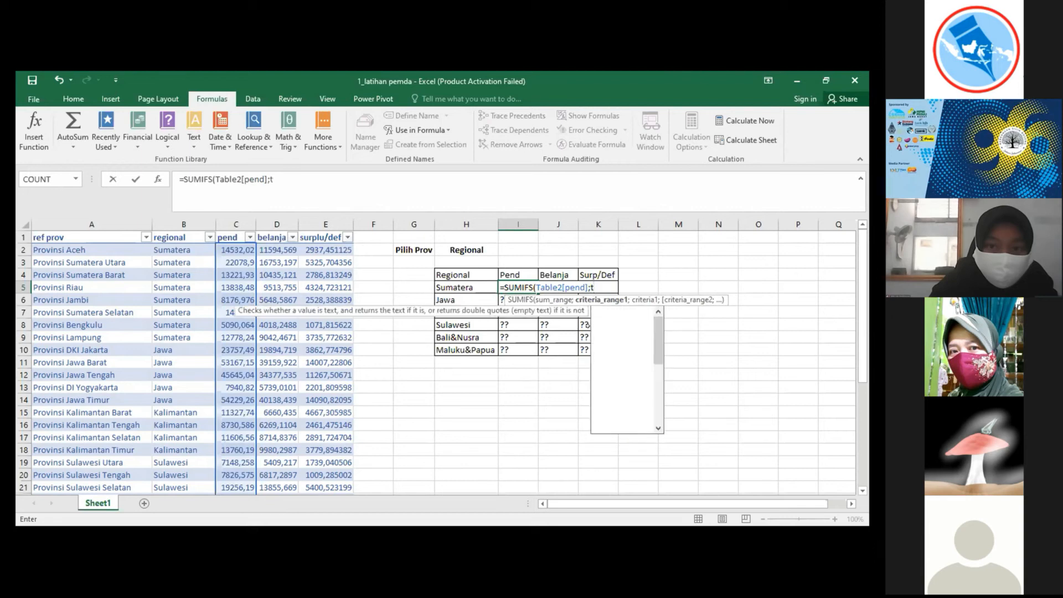
pyautogui.write('eb')
pyautogui.press('BackSpace')
pyautogui.press('BackSpace')
pyautogui.write('a')
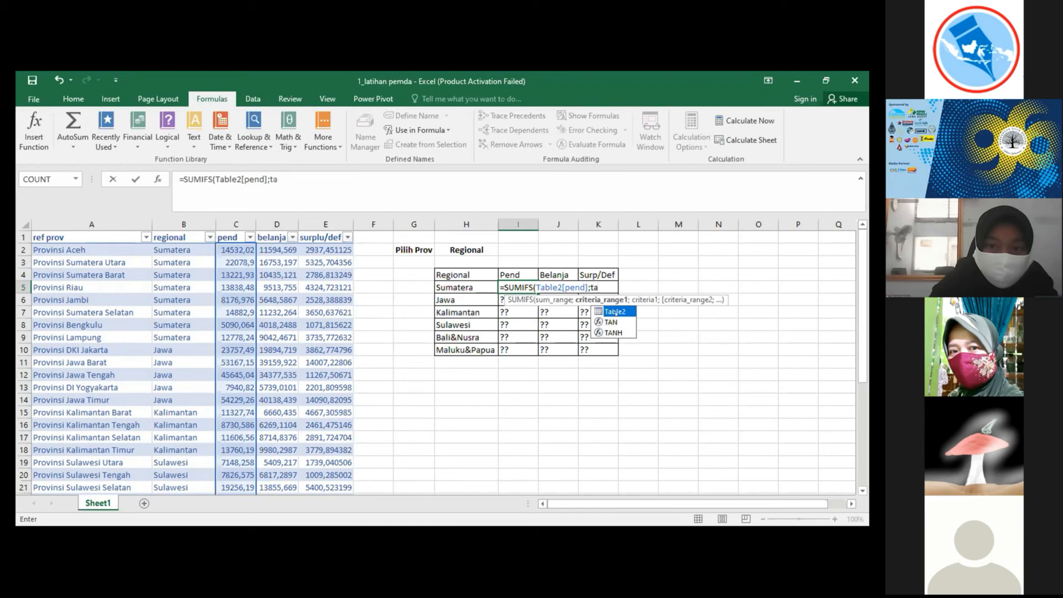
pyautogui.doubleClick(609, 307)
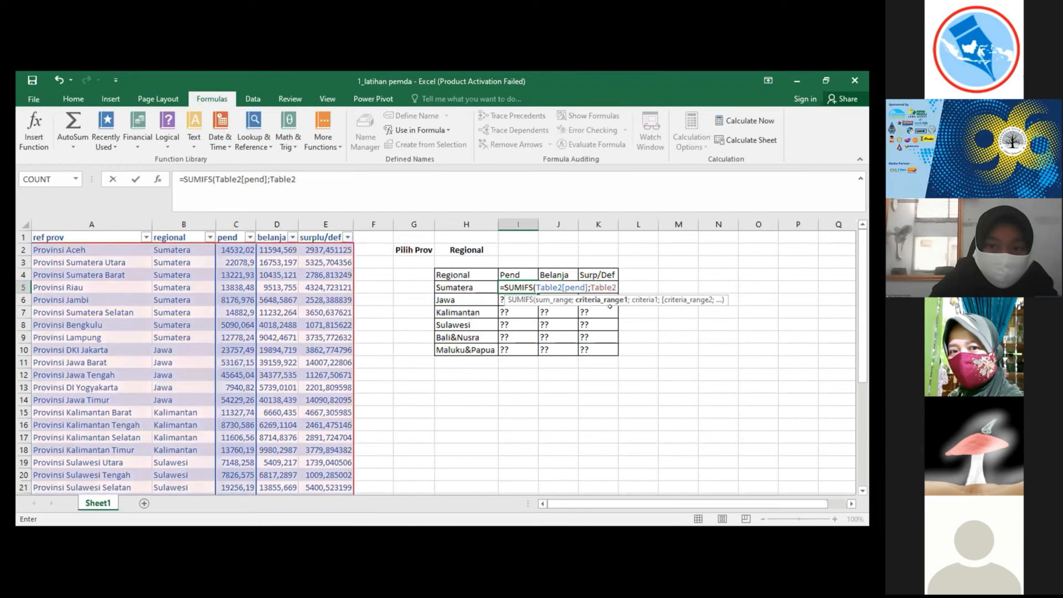
pyautogui.write('[')
pyautogui.press('BackSpace')
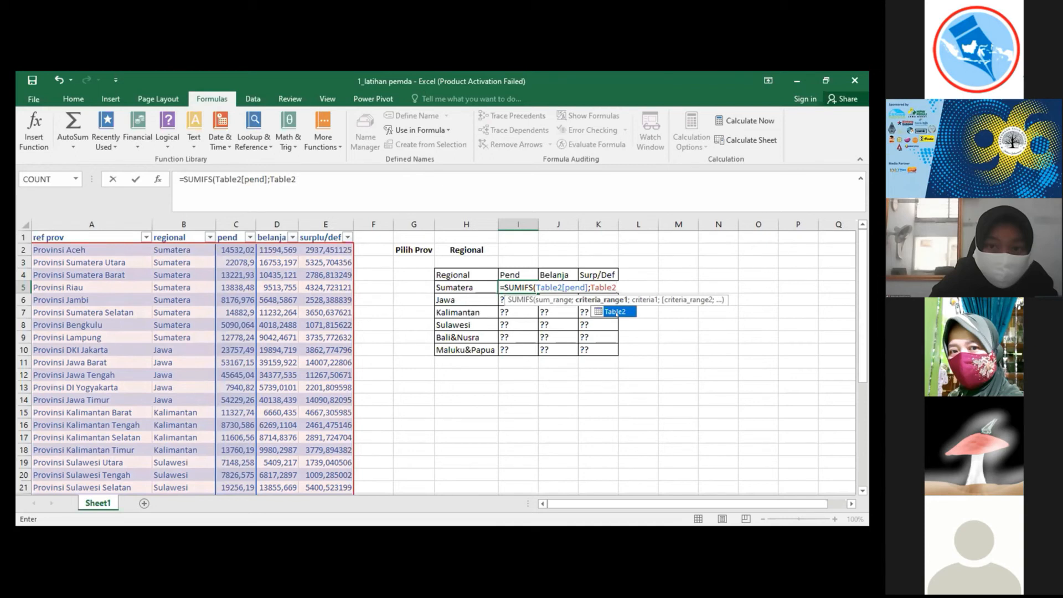
pyautogui.write('[')
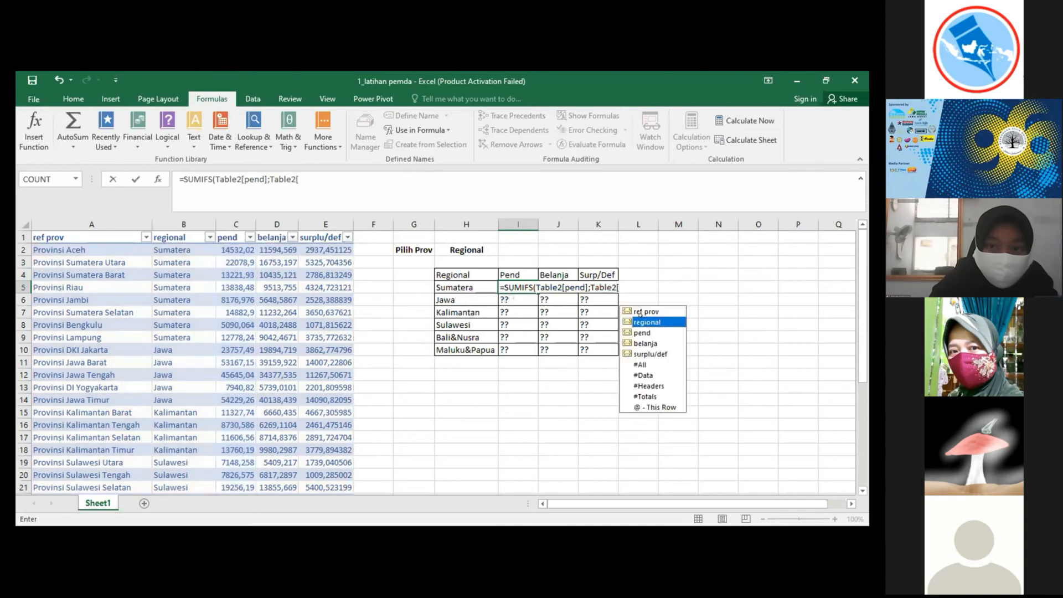
pyautogui.press('Tab')
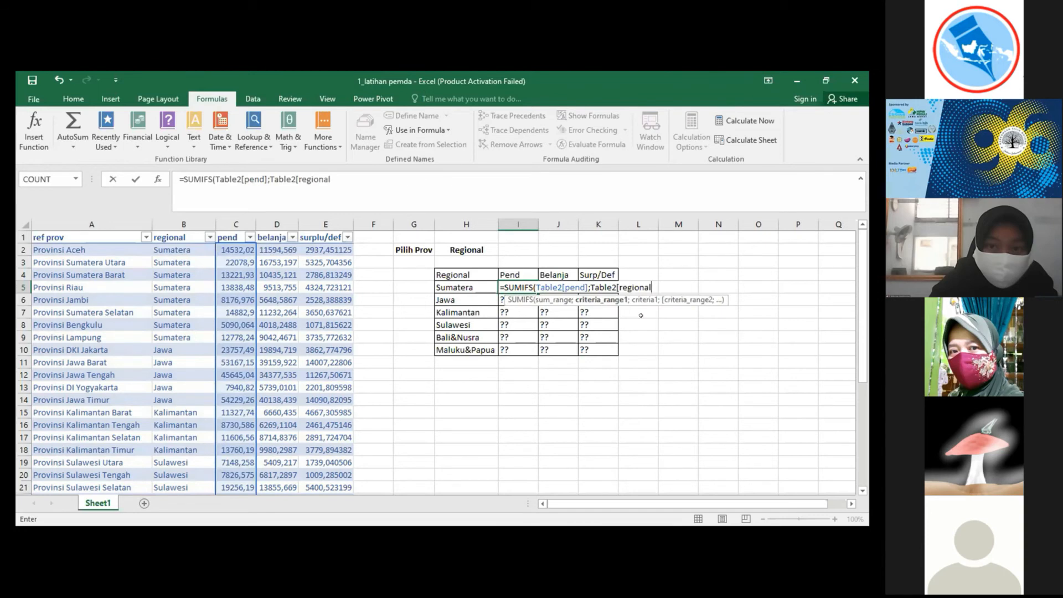
pyautogui.write(']')
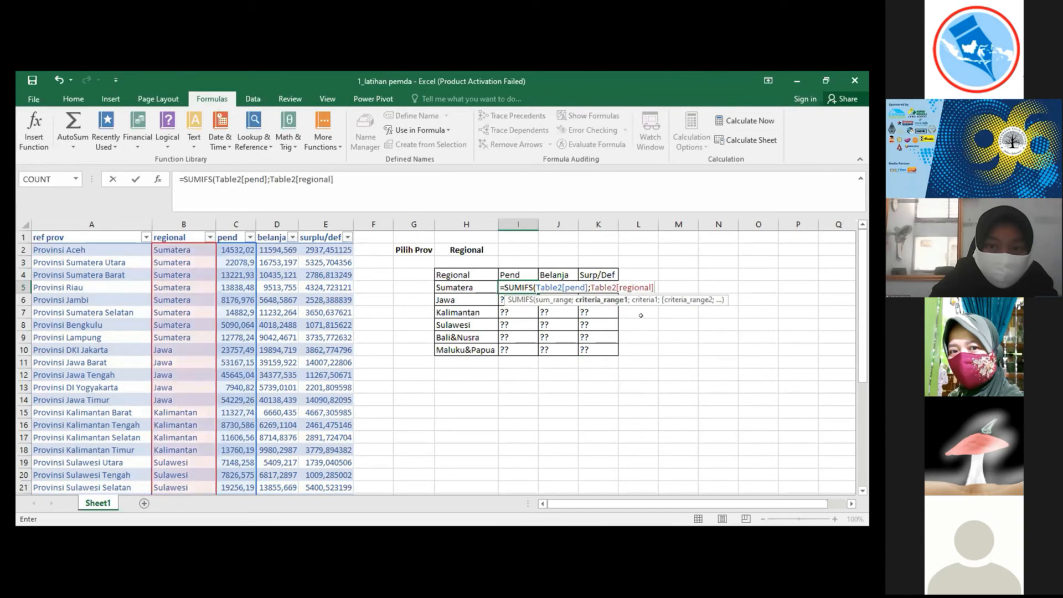
# Step: Use the Sumatera label in H5 as the criterion and complete the SUMIFS formula in I5
pyautogui.write(';')
pyautogui.press('BackSpace')
pyautogui.write(';')
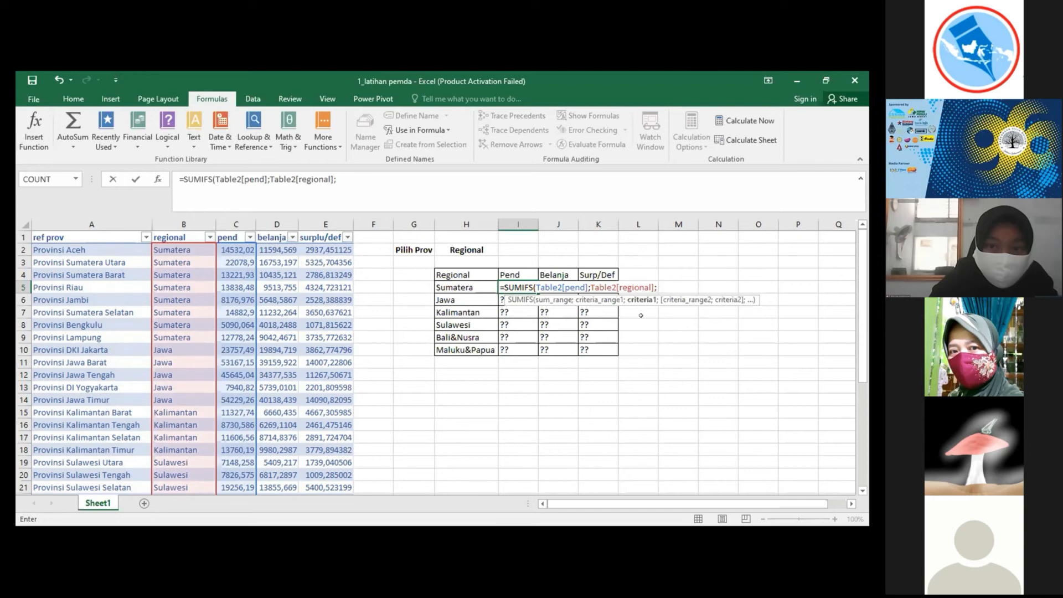
pyautogui.click(470, 285)
pyautogui.write(')')
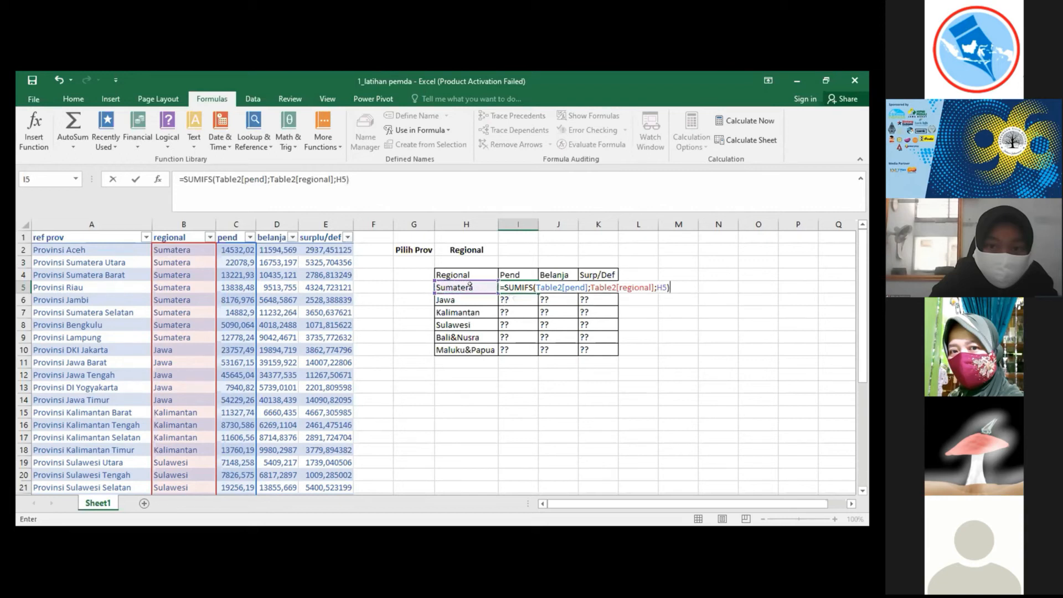
pyautogui.press('Return')
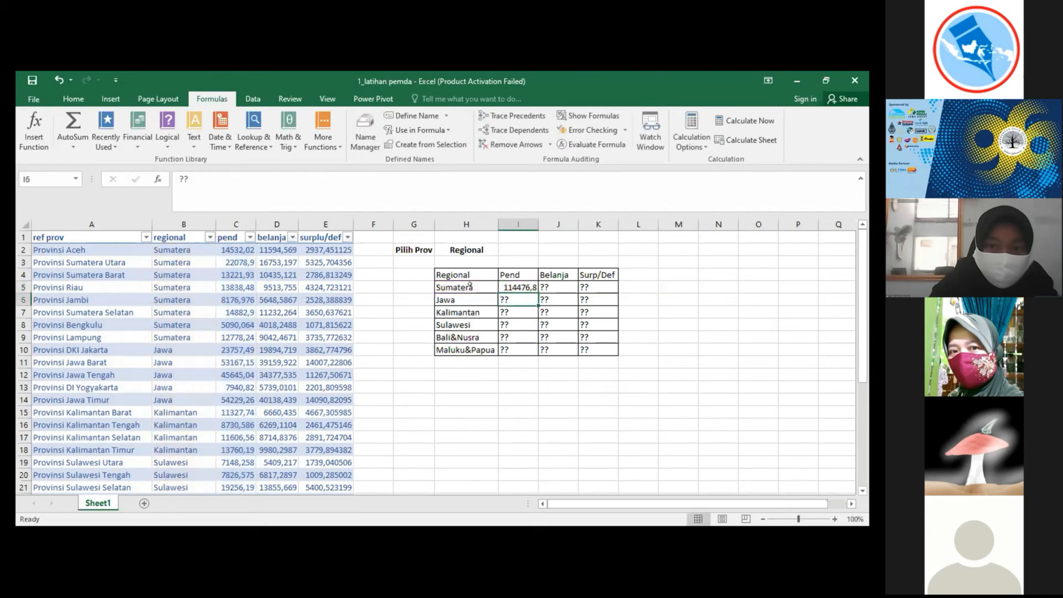
# Step: Copy the SUMIFS formula from I5 to the other regions' Pend cells I6:I10, and select Sumatera's Belanja cell J5
pyautogui.press('Up')
pyautogui.hotkey('ctrl', 'c')
pyautogui.press('Down')
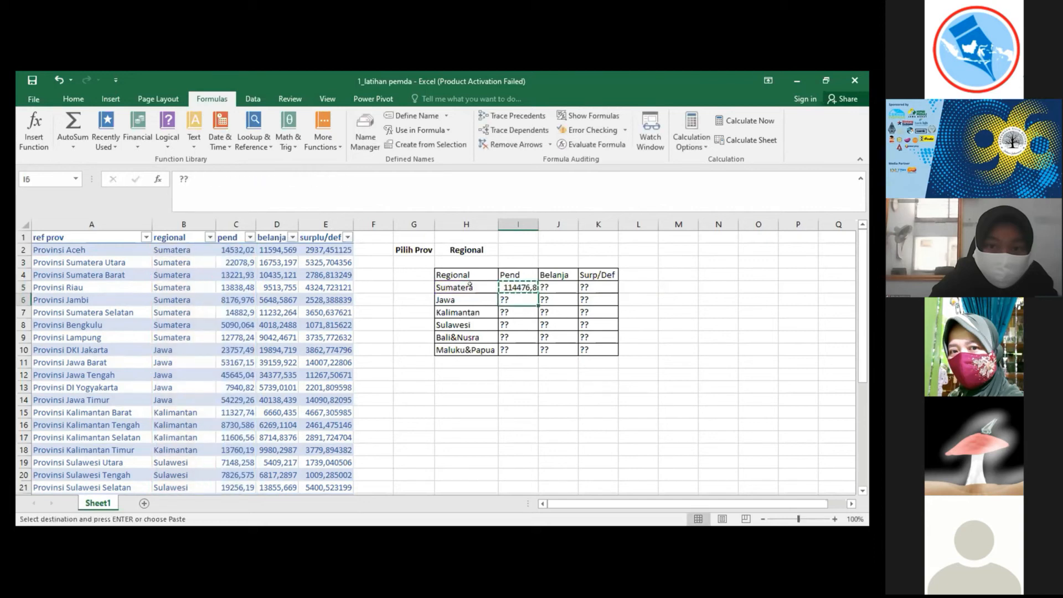
pyautogui.hotkey('shift', 'Down')
pyautogui.hotkey('shift', 'Down')
pyautogui.hotkey('shift', 'Down')
pyautogui.hotkey('shift', 'Down')
pyautogui.hotkey('ctrl', 'v')
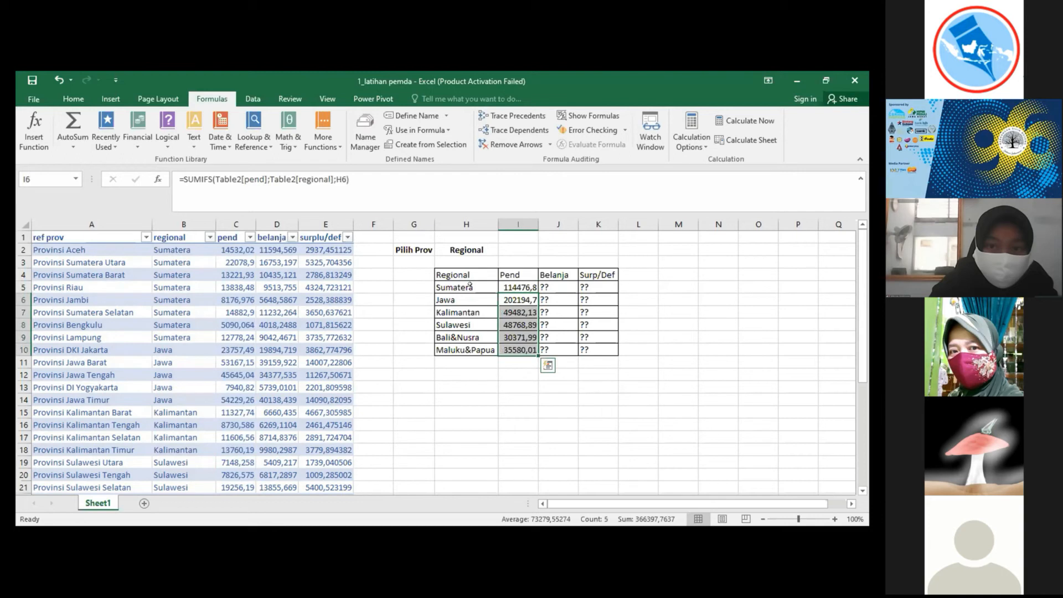
pyautogui.press('Escape')
pyautogui.press('Up')
pyautogui.press('Right')
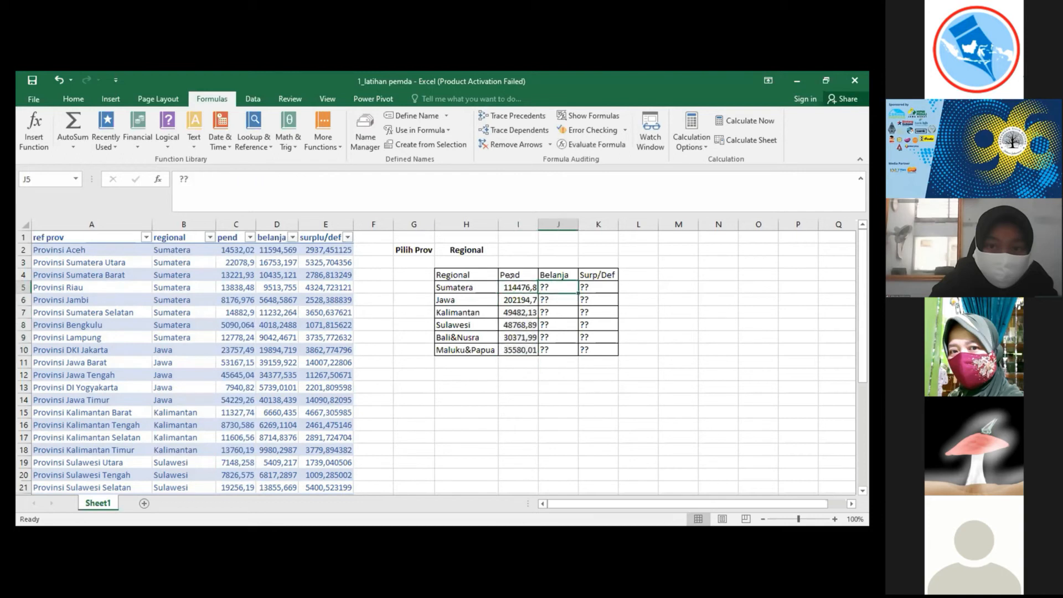
# Step: Start a SUMIFS formula in Sumatera's Belanja cell J5
pyautogui.click(519, 284)
pyautogui.click(540, 285)
pyautogui.write('=')
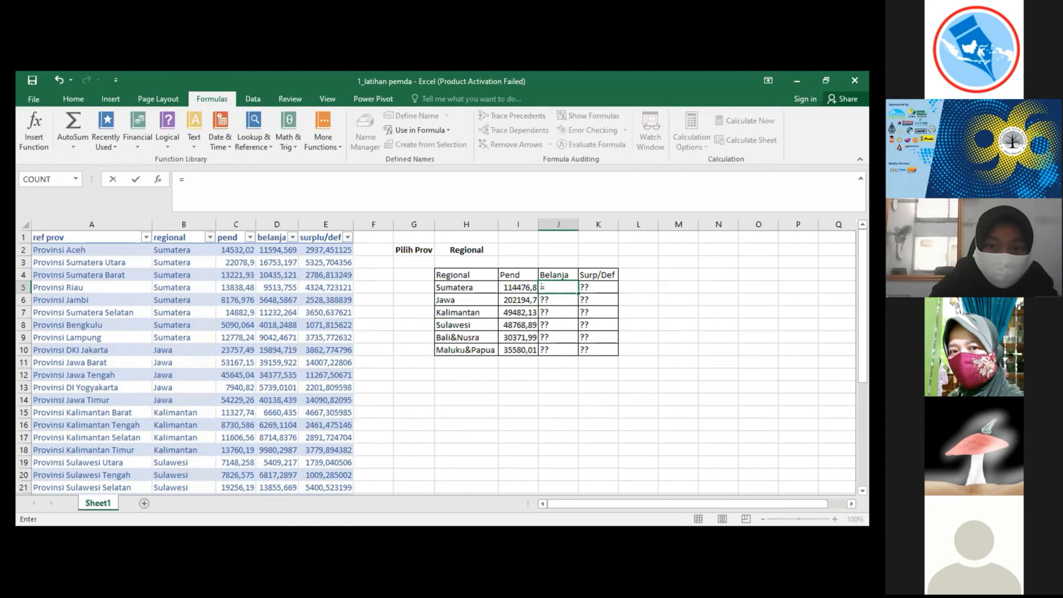
pyautogui.write('sumif')
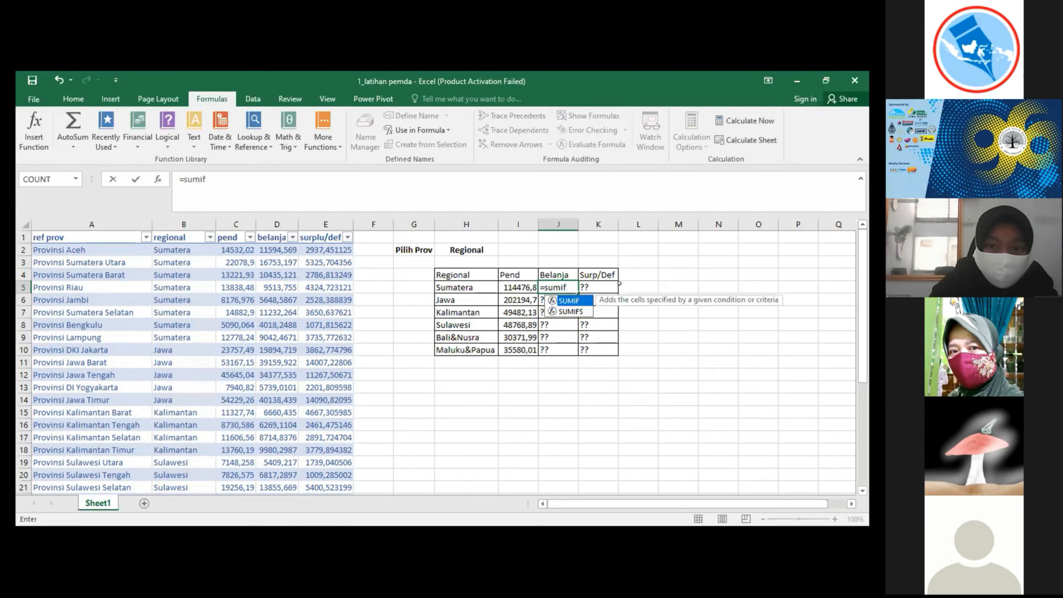
pyautogui.click(570, 312)
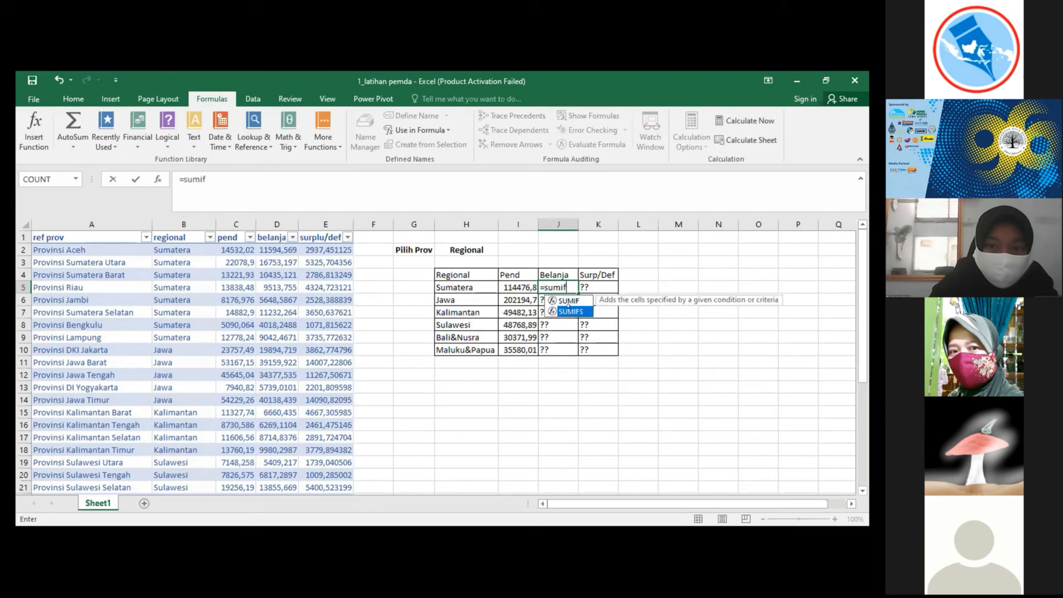
pyautogui.press('Tab')
pyautogui.click(551, 313)
pyautogui.click(584, 288)
pyautogui.press('BackSpace')
pyautogui.press('BackSpace')
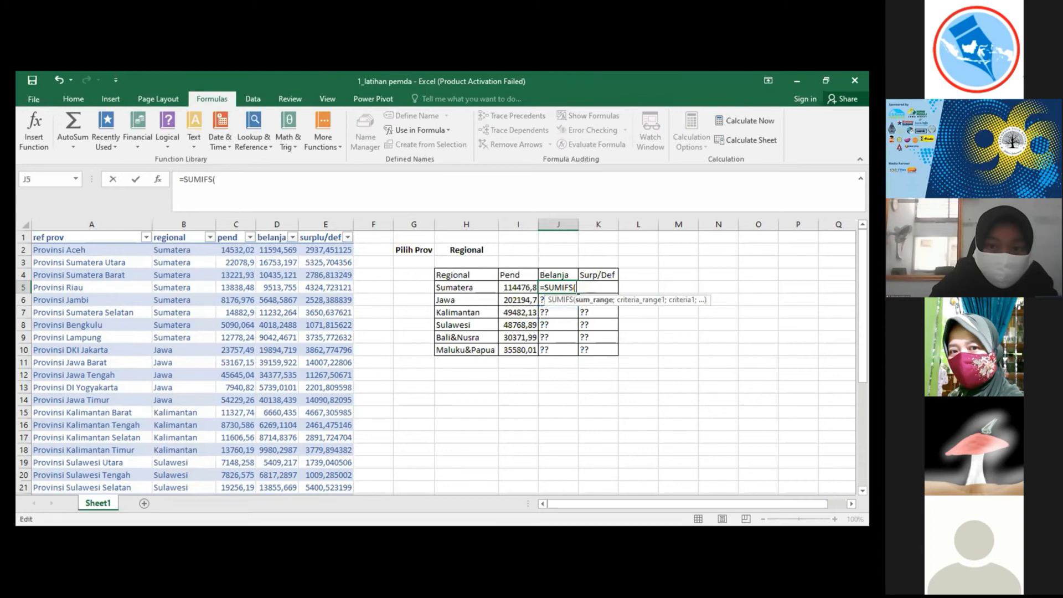
# Step: Set the sum range of the SUMIFS formula in J5 to Table2[belanja]
pyautogui.write('ta')
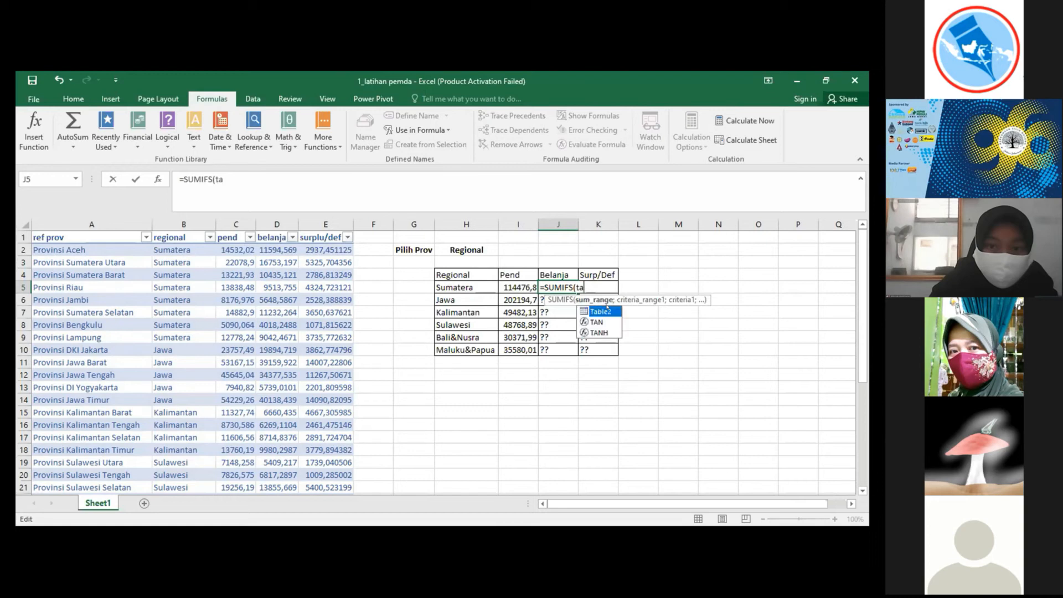
pyautogui.press('Tab')
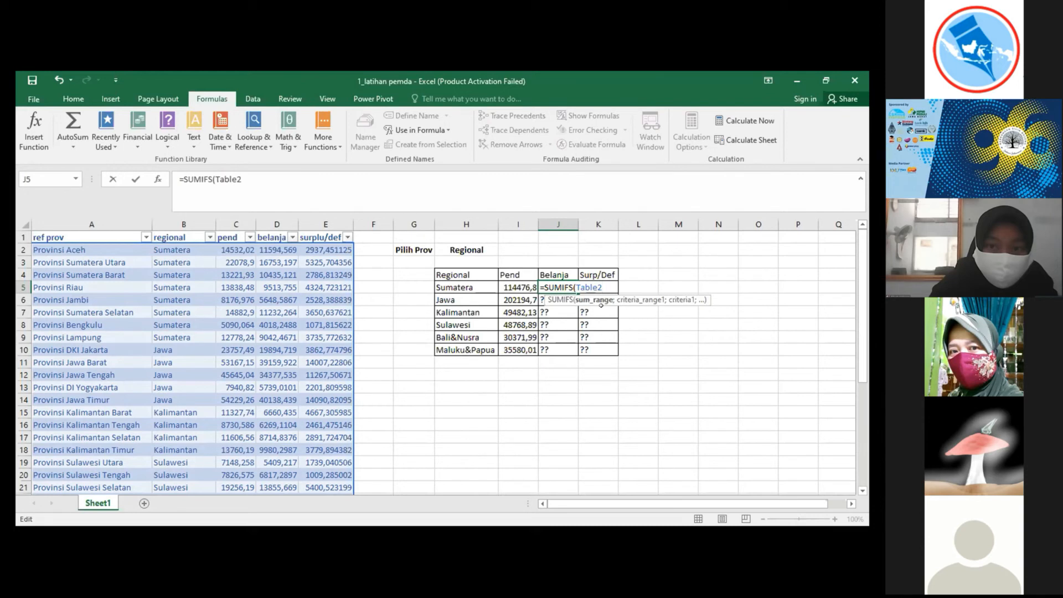
pyautogui.write('[')
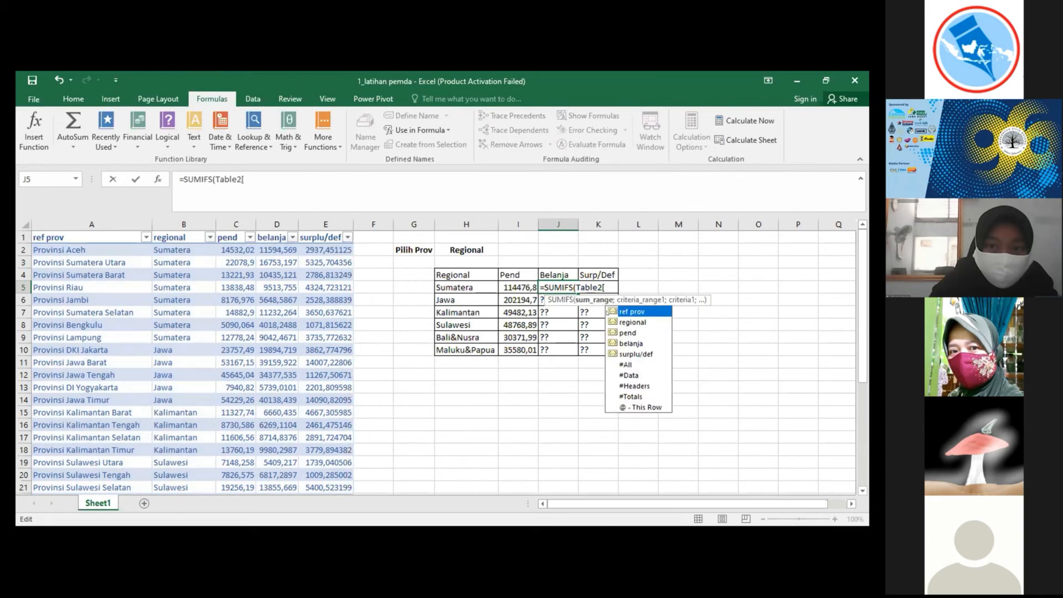
pyautogui.click(626, 334)
pyautogui.click(627, 343)
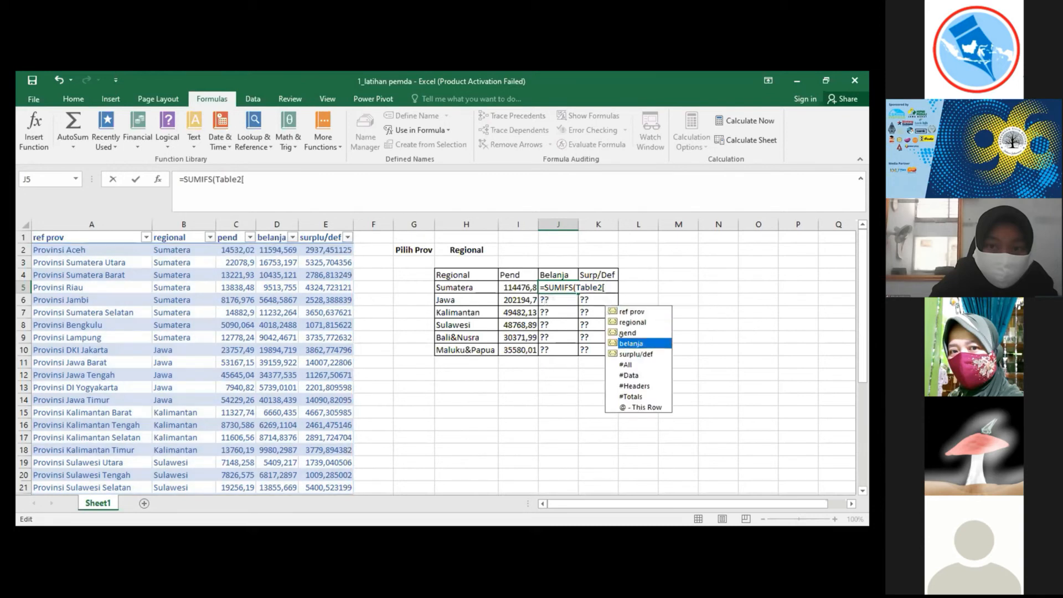
pyautogui.press('Tab')
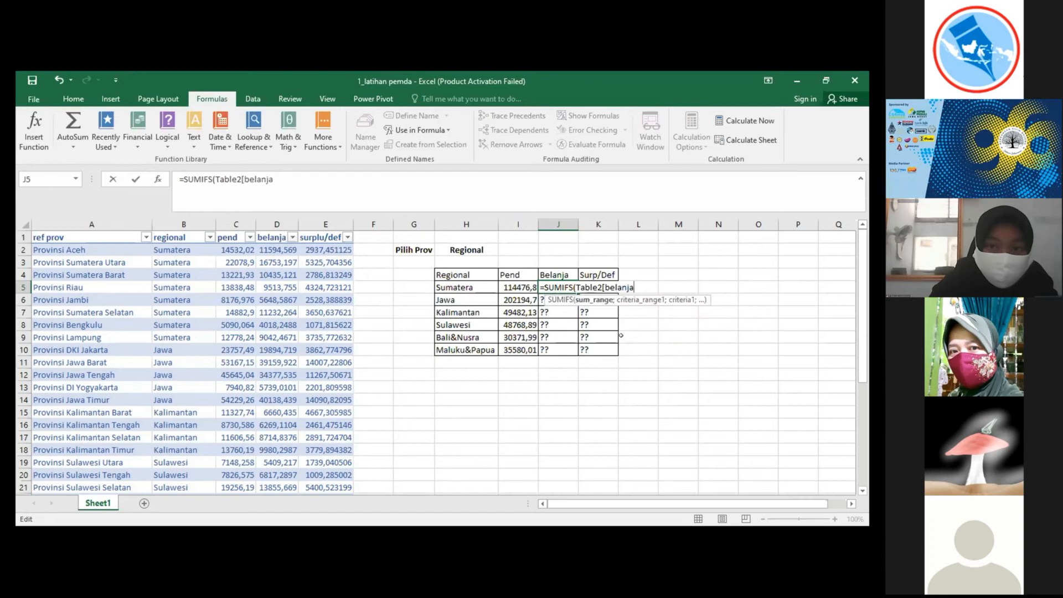
pyautogui.write(']')
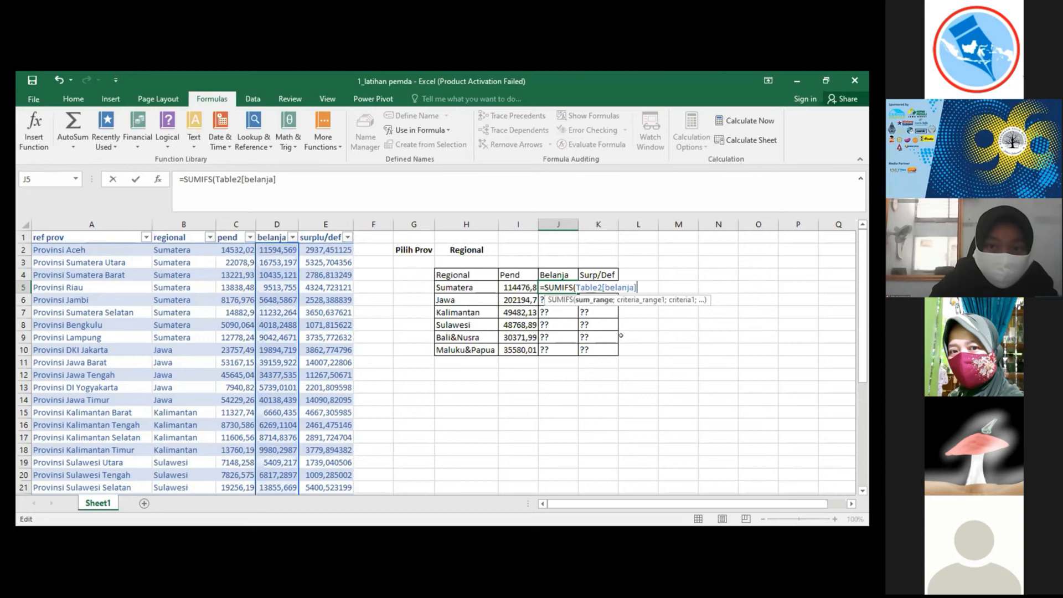
# Step: Add Table2[regional] as the criteria range of the SUMIFS formula in J5
pyautogui.write(';t')
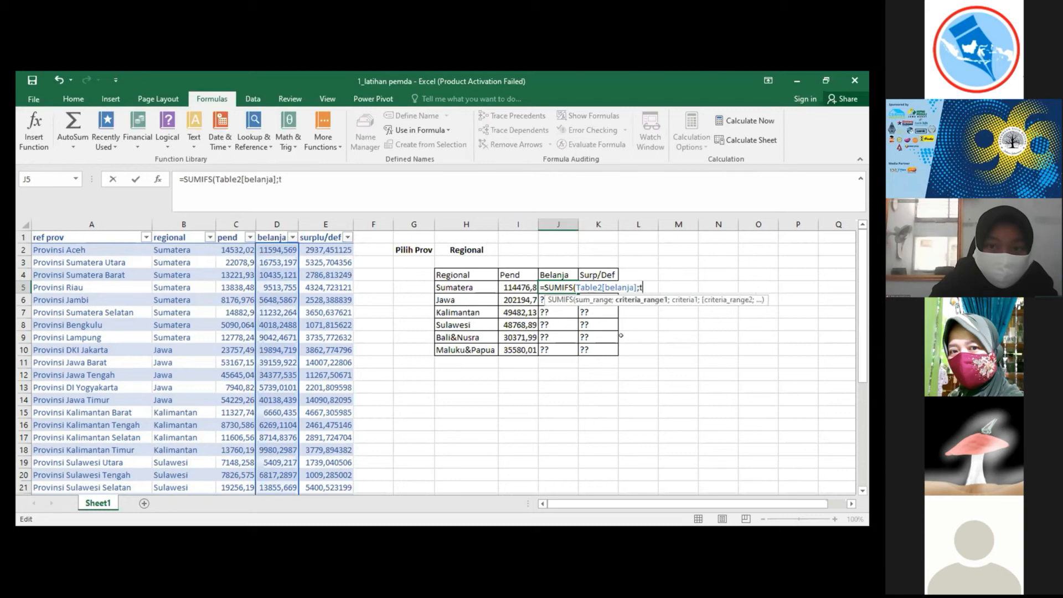
pyautogui.write('able')
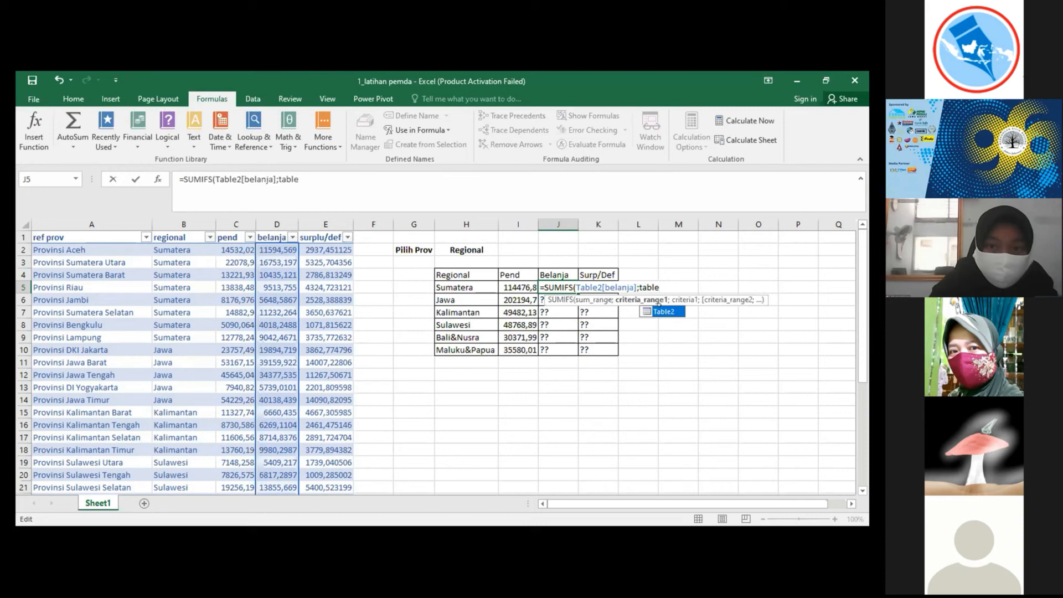
pyautogui.press('Tab')
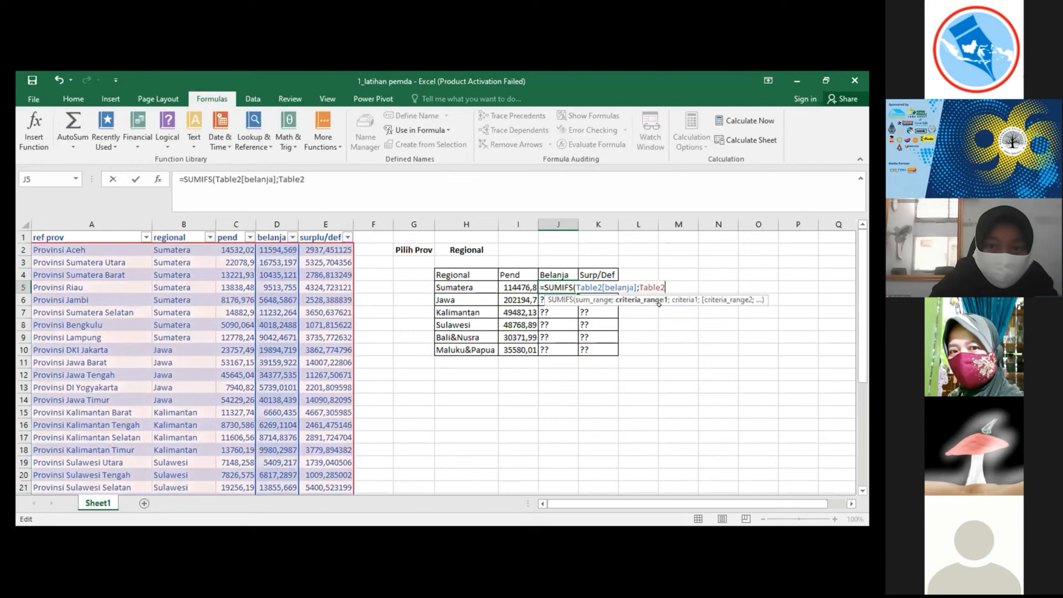
pyautogui.write('[')
pyautogui.press('BackSpace')
pyautogui.write('[')
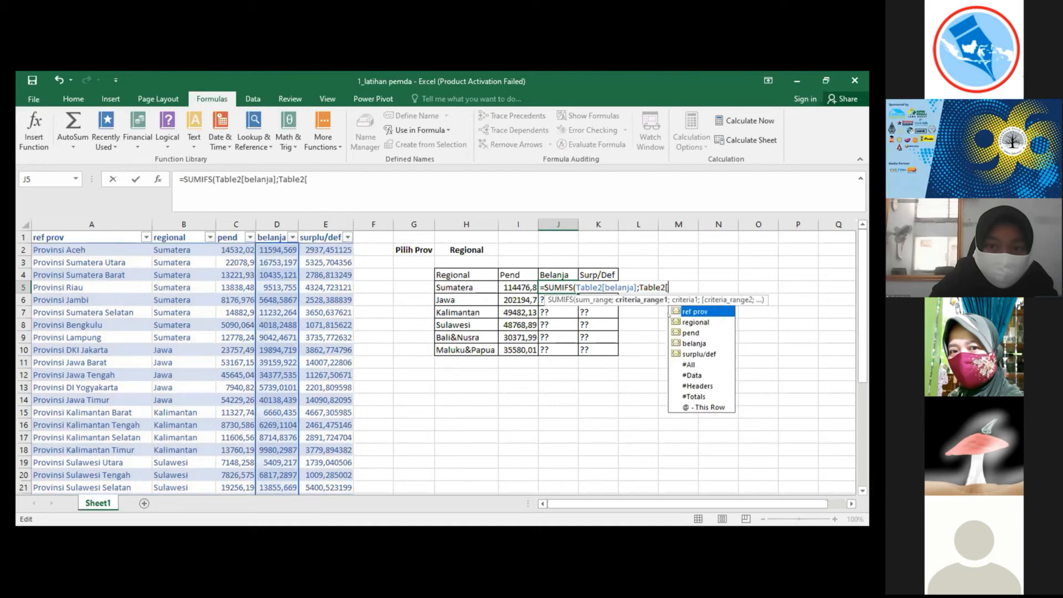
pyautogui.press('Tab')
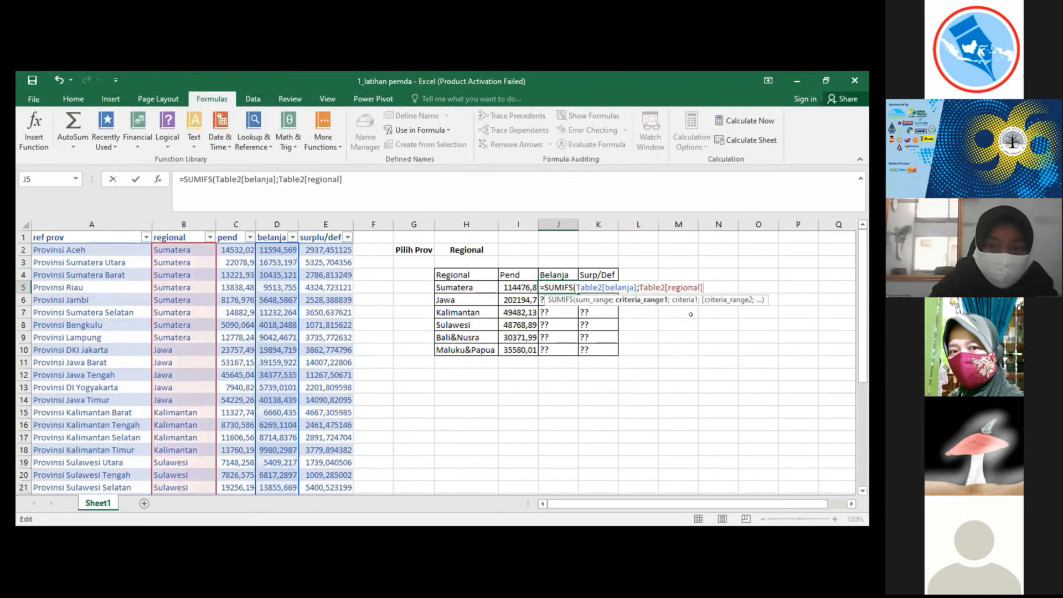
# Step: Use the Sumatera label in H5 as the criterion and complete the SUMIFS formula in J5
pyautogui.write(';')
pyautogui.click(475, 286)
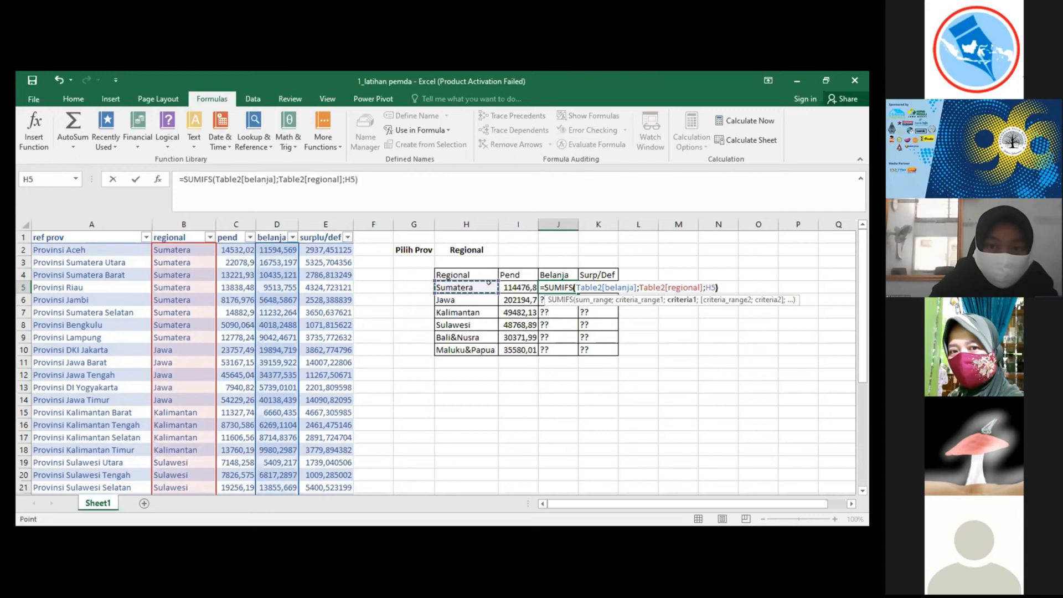
pyautogui.press('Return')
# Step: Copy the SUMIFS formula from J5 to the other regions' Belanja cells J6:J10
pyautogui.press('Up')
pyautogui.hotkey('ctrl', 'c')
pyautogui.press('Down')
pyautogui.hotkey('shift', 'Down')
pyautogui.hotkey('shift', 'Down')
pyautogui.hotkey('shift', 'Down')
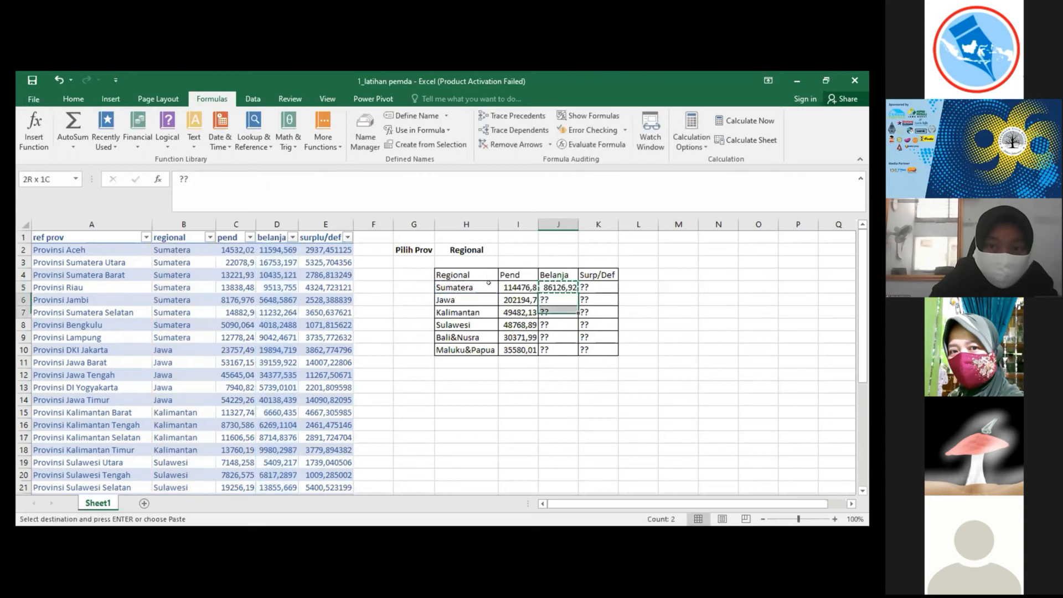
pyautogui.hotkey('shift', 'Down')
pyautogui.press('Return')
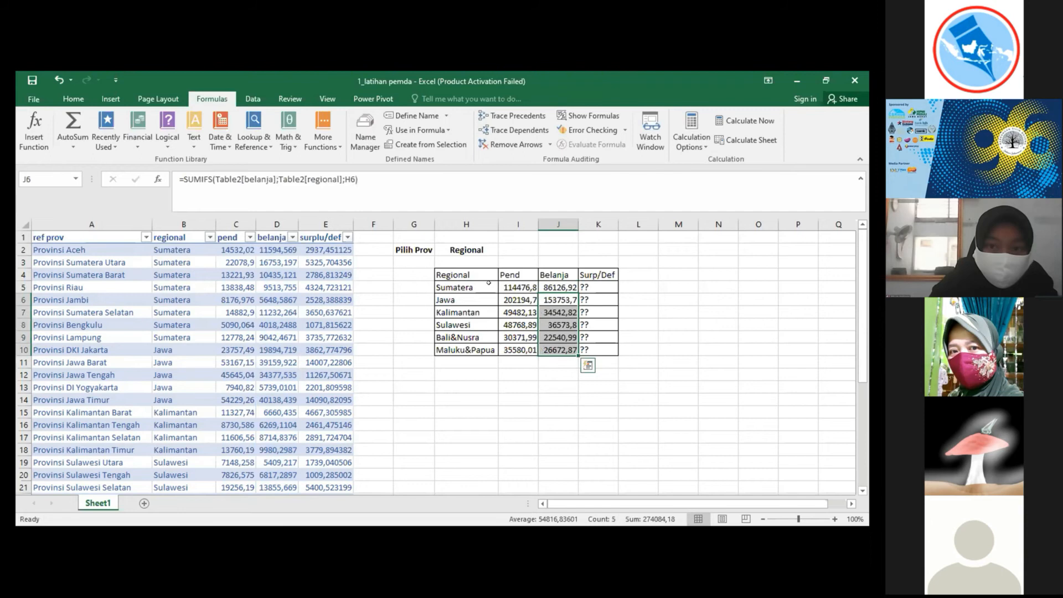
# Step: Copy Sumatera's Belanja formula from J5 into its Surp/Def cell K5
pyautogui.press('Up')
pyautogui.hotkey('ctrl', 'c')
pyautogui.press('Right')
pyautogui.press('Return')
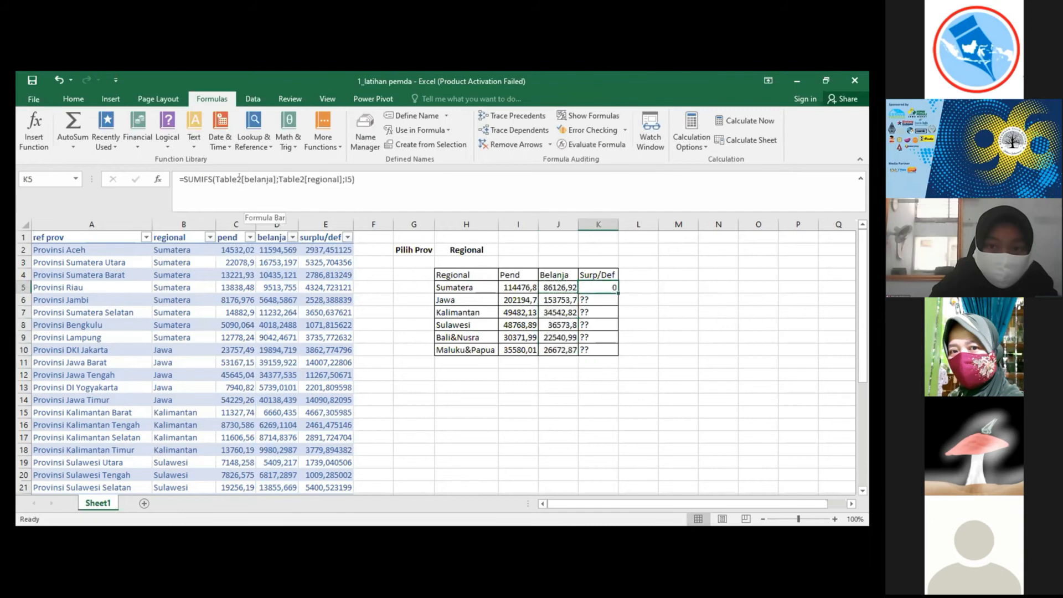
# Step: Change the sum range of the SUMIFS formula in K5 to Table2[surplu/def]
pyautogui.click(244, 179)
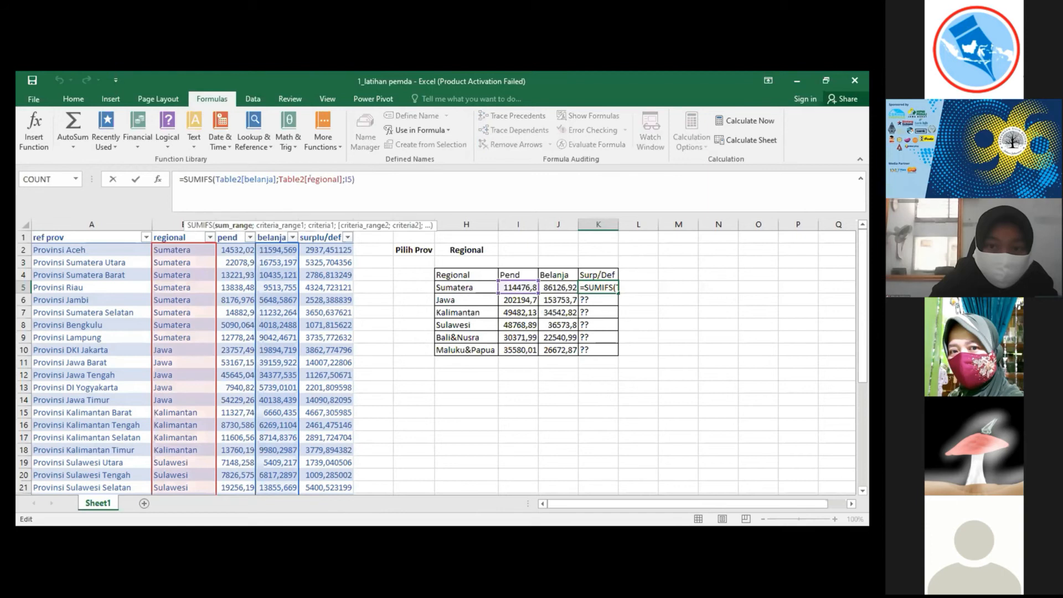
pyautogui.press('Delete')
pyautogui.press('Delete')
pyautogui.press('Delete')
pyautogui.press('Delete')
pyautogui.press('Delete')
pyautogui.press('Delete')
pyautogui.press('Delete')
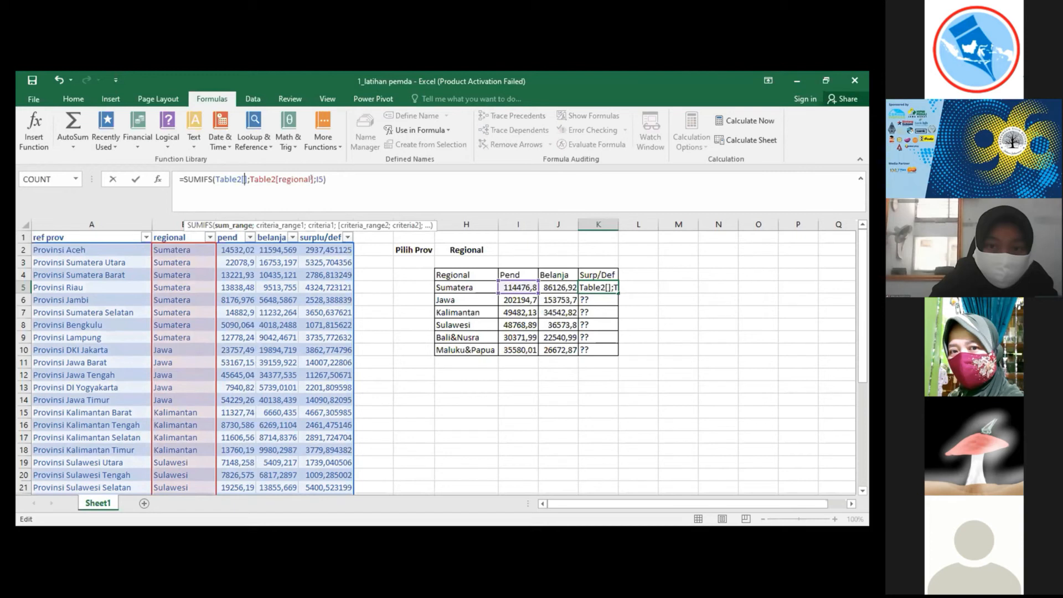
pyautogui.write('s')
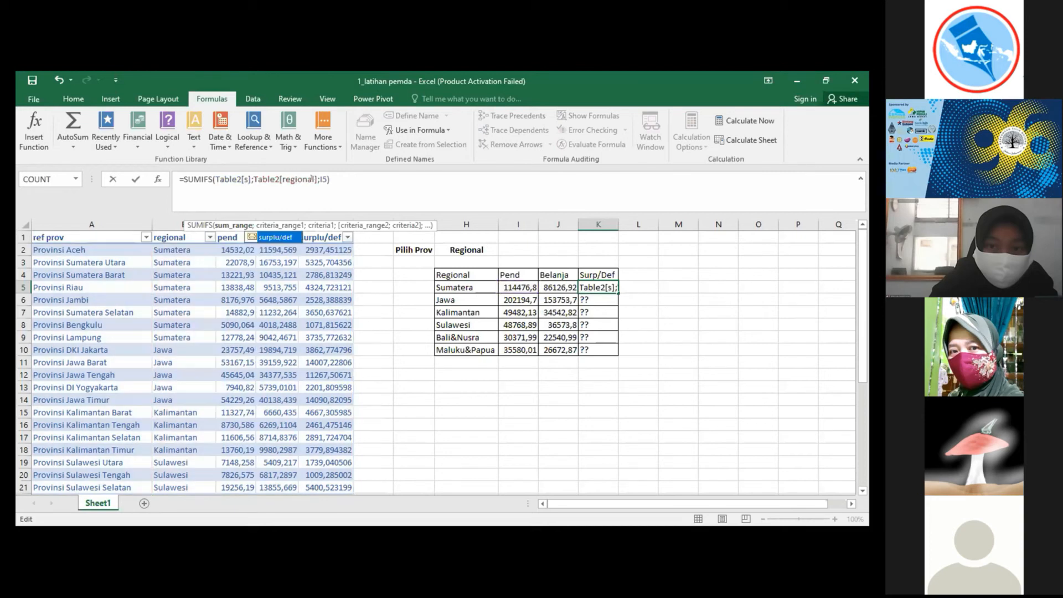
pyautogui.doubleClick(271, 237)
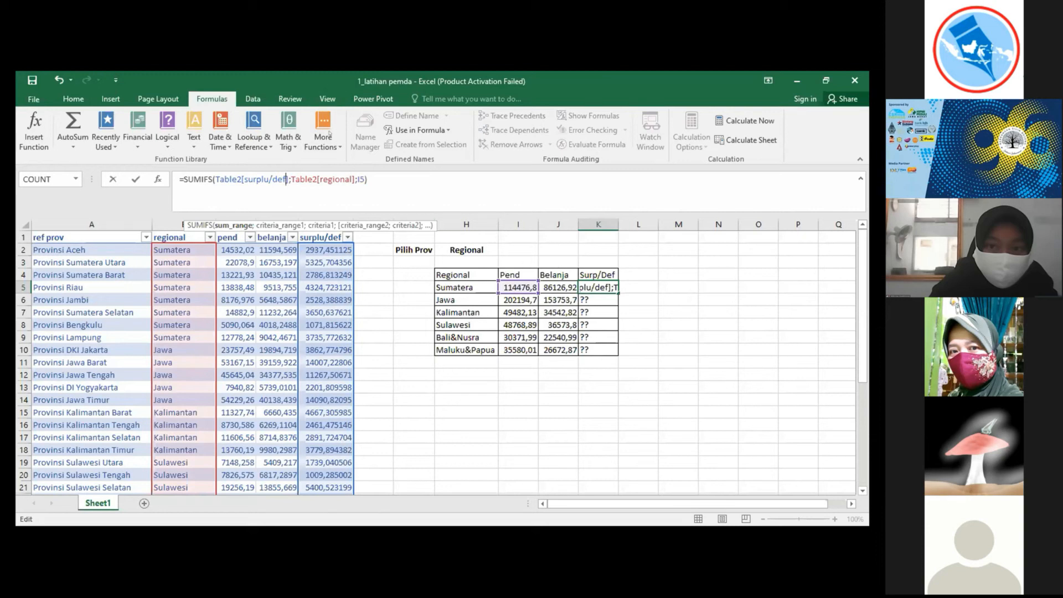
pyautogui.hotkey('ctrl', 'Return')
# Step: Copy the SUMIFS formula with criterion I5 from K5 to the Surp/Def cells K6:K10
pyautogui.hotkey('ctrl', 'c')
pyautogui.press('Down')
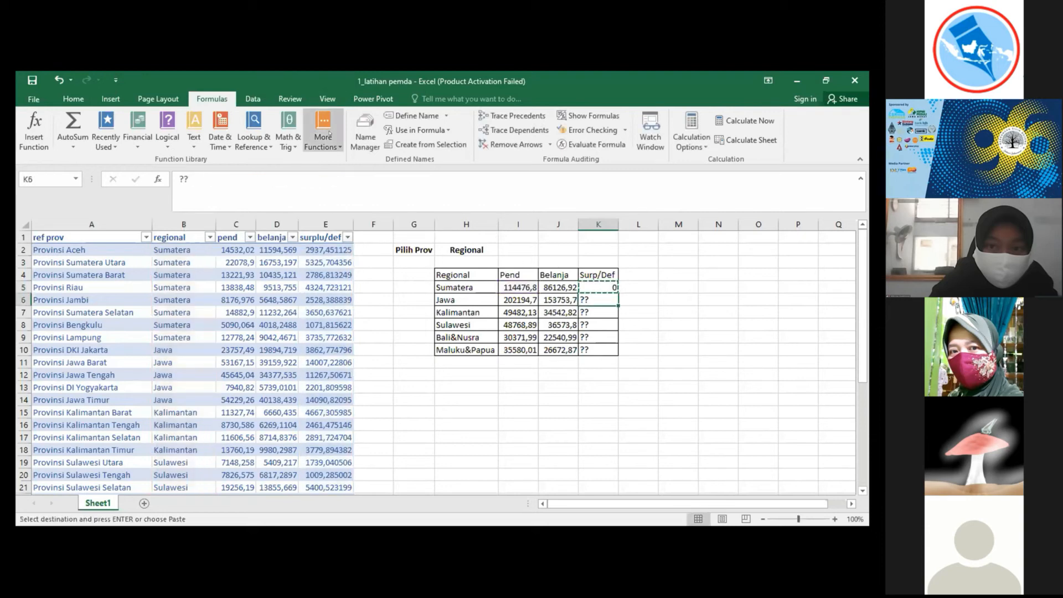
pyautogui.hotkey('shift', 'Down')
pyautogui.hotkey('shift', 'Down')
pyautogui.hotkey('shift', 'Down')
pyautogui.hotkey('shift', 'Down')
pyautogui.press('Return')
# Step: Change the criterion of the SUMIFS formula in K5 to the Sumatera label in H5
pyautogui.press('Up')
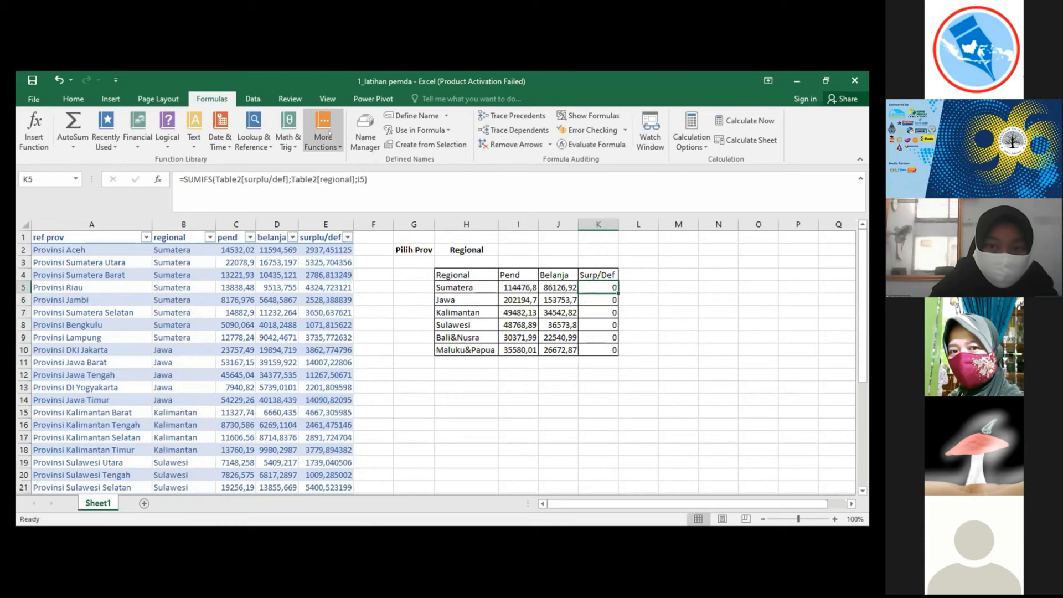
pyautogui.click(360, 180)
pyautogui.press('BackSpace')
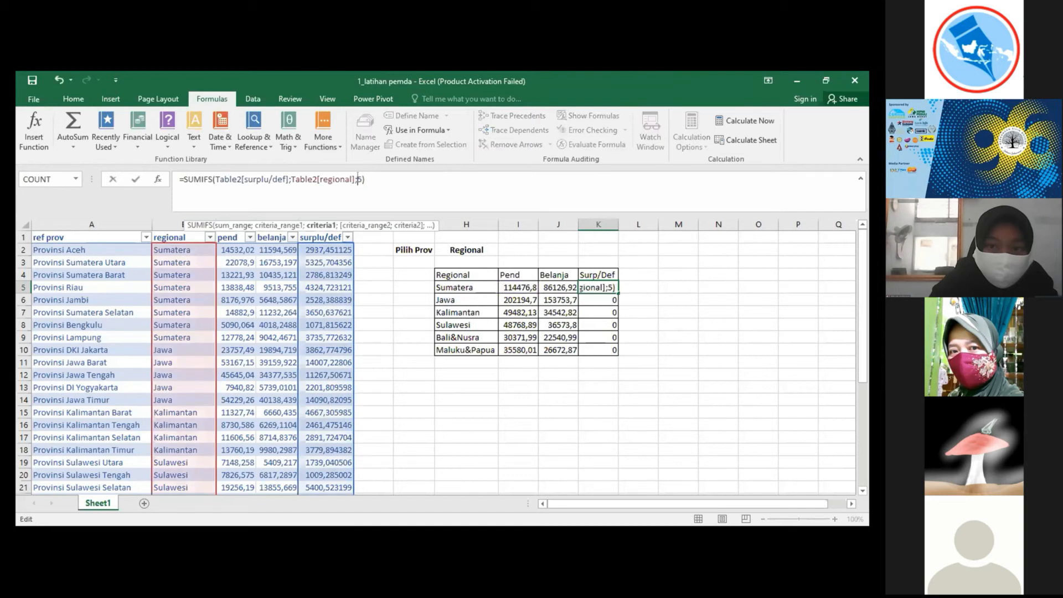
pyautogui.write('H')
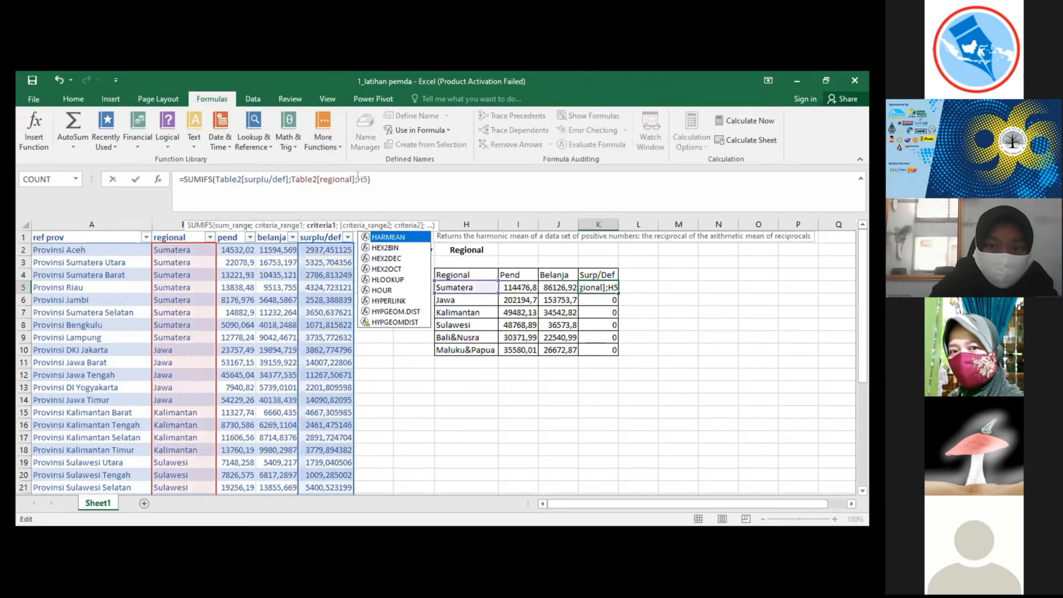
pyautogui.press('Return')
# Step: Replace the other regions' Surp/Def formulas in K6:K10 with the corrected SUMIFS formula from K5
pyautogui.hotkey('shift', 'Down')
pyautogui.hotkey('shift', 'Down')
pyautogui.hotkey('shift', 'Down')
pyautogui.hotkey('shift', 'Down')
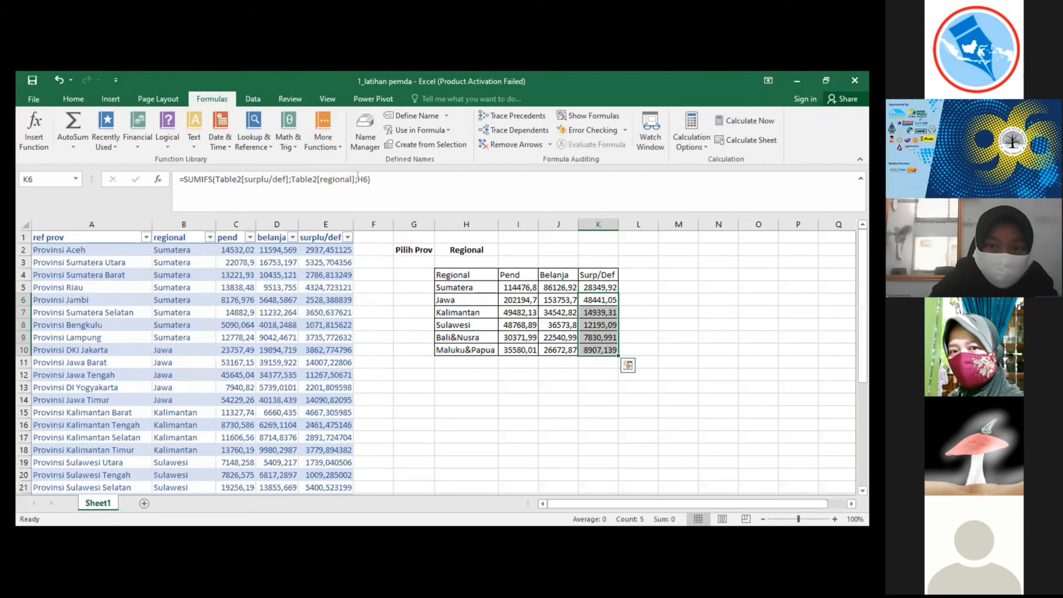
# Step: Select the Pilih Prov cell G2 and widen column G to about twice its width
pyautogui.click(415, 250)
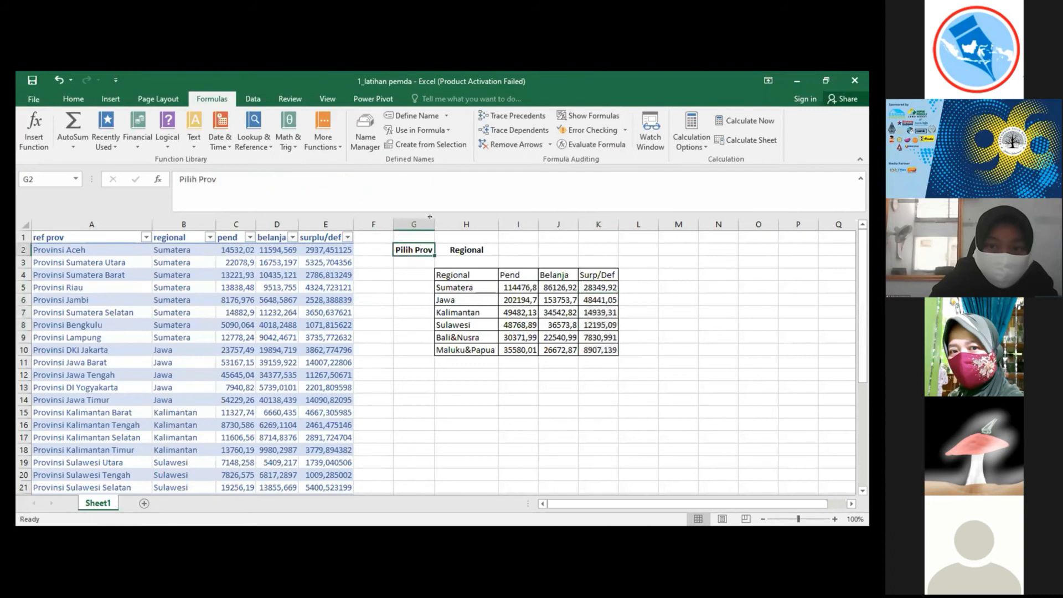
pyautogui.moveTo(435, 225); pyautogui.dragTo(475, 225)
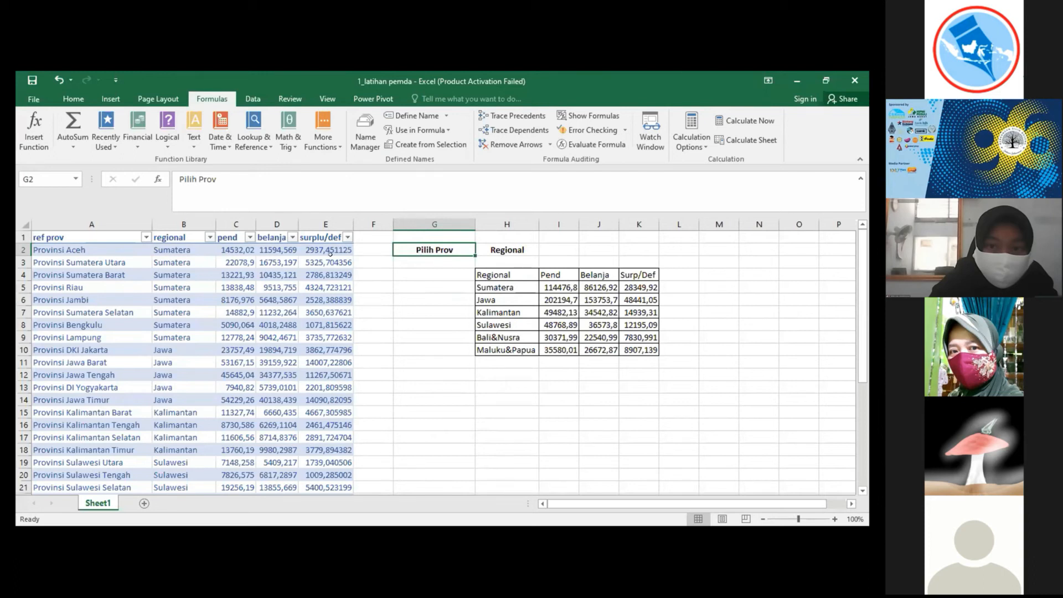
# Step: Open data validation for the Pilih Prov cell G2 and restrict its allowed values to a List
pyautogui.click(250, 97)
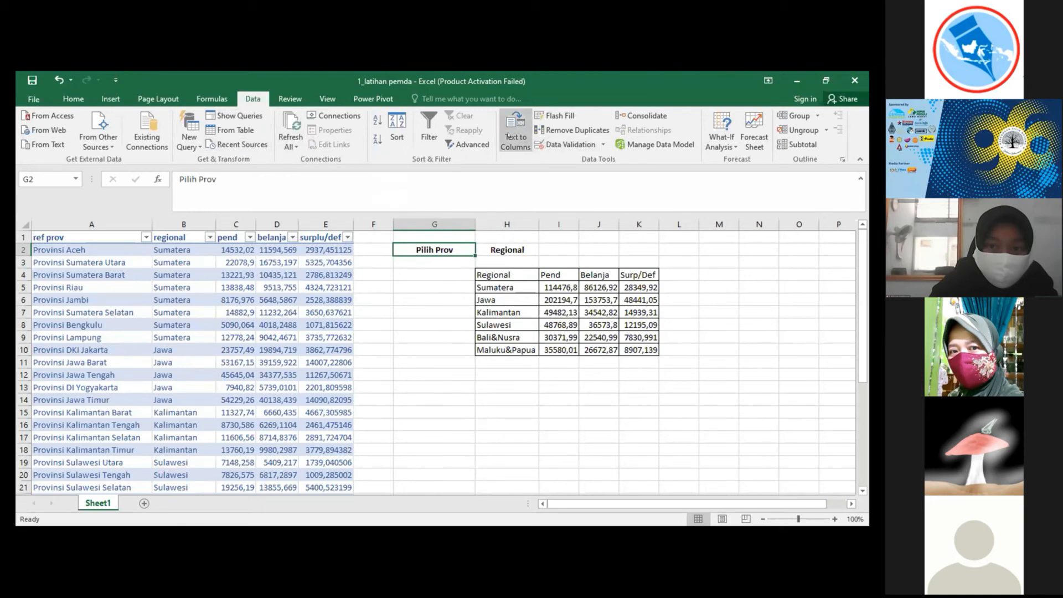
pyautogui.click(507, 136)
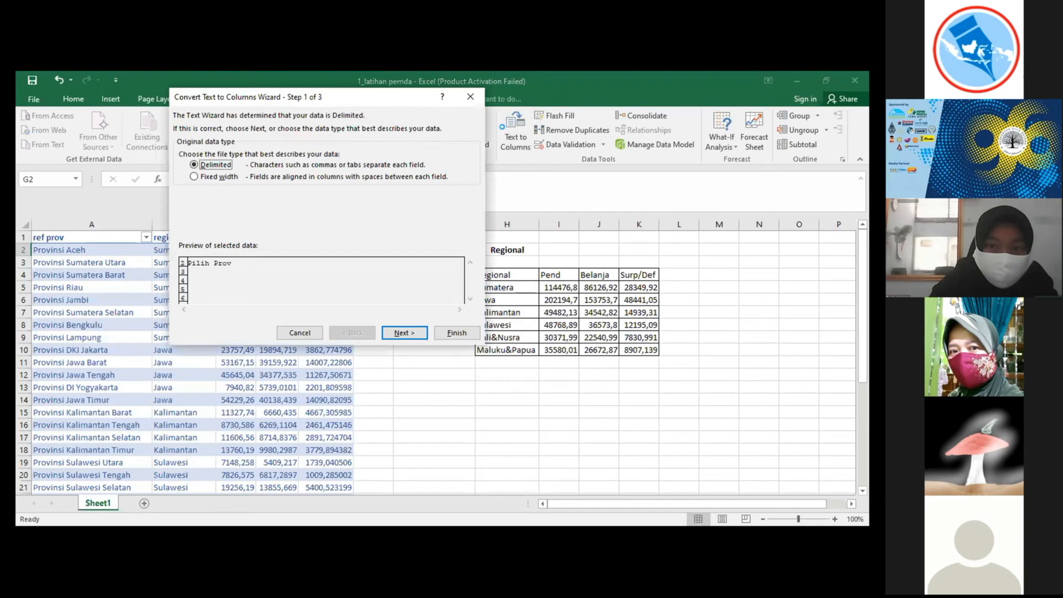
pyautogui.press('Escape')
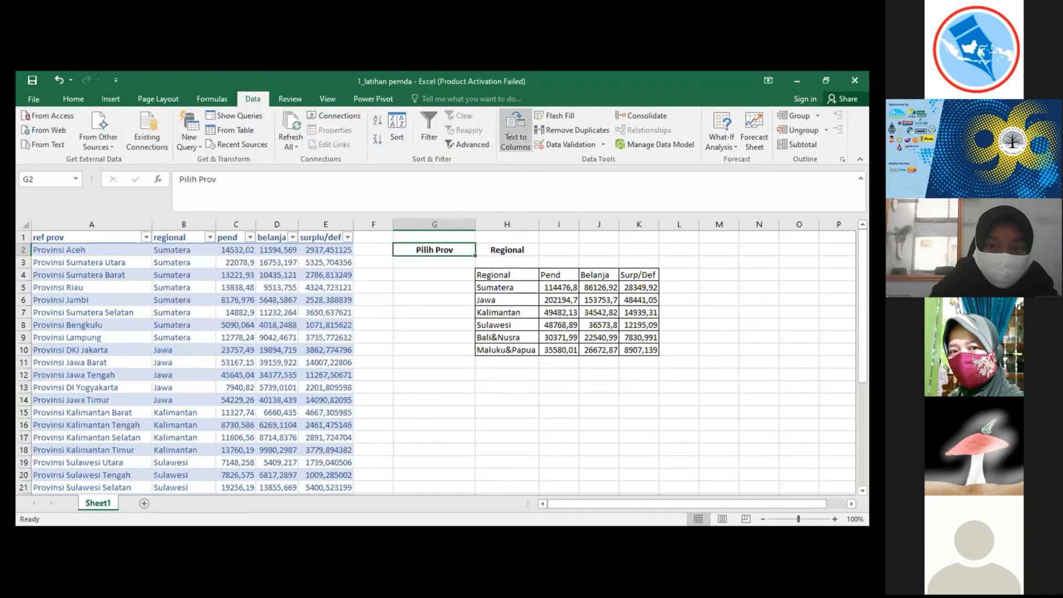
pyautogui.click(603, 145)
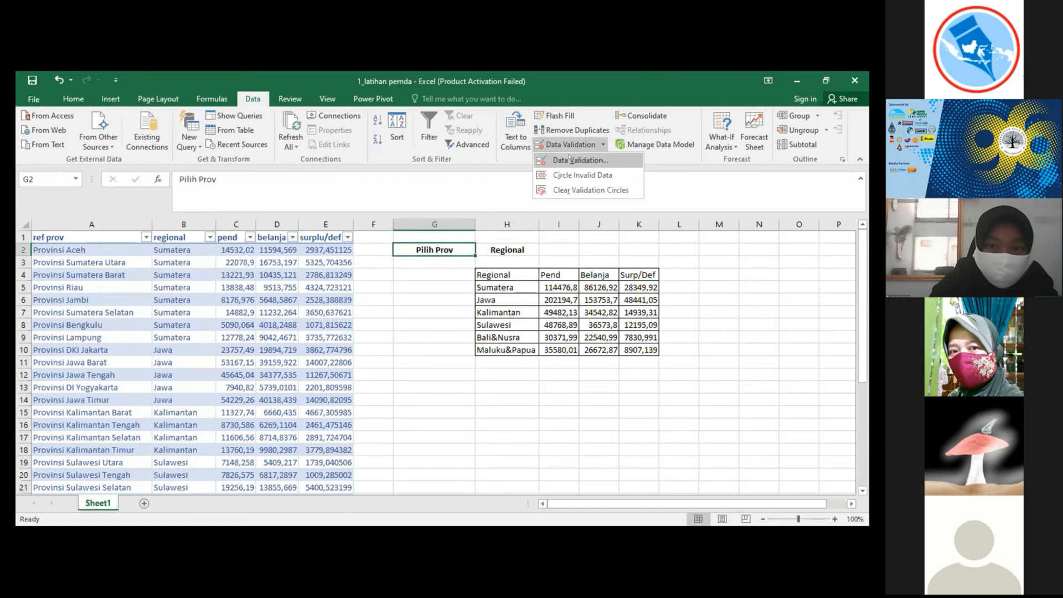
pyautogui.click(540, 165)
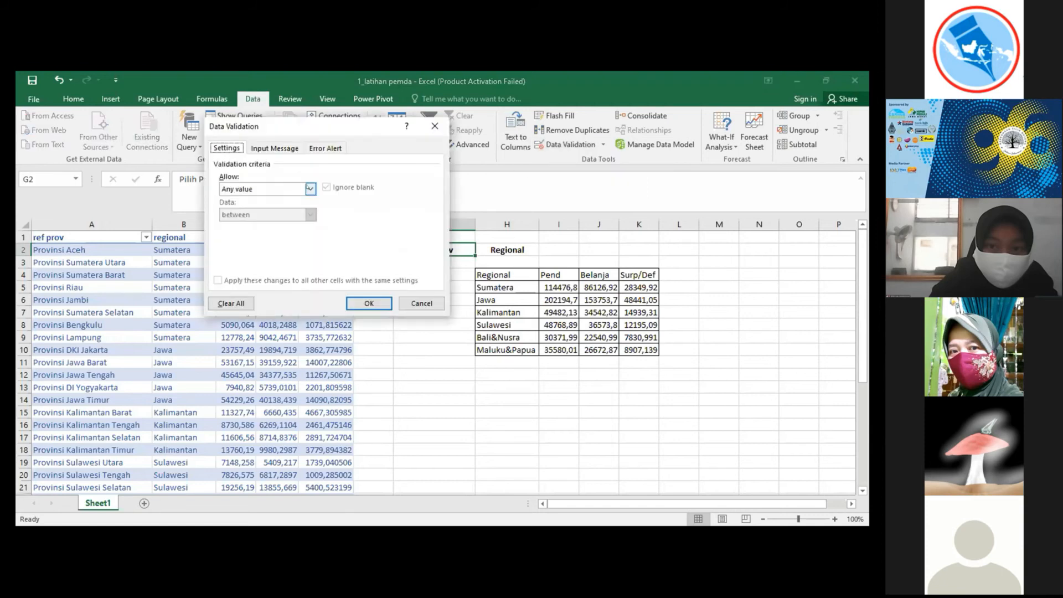
pyautogui.click(309, 189)
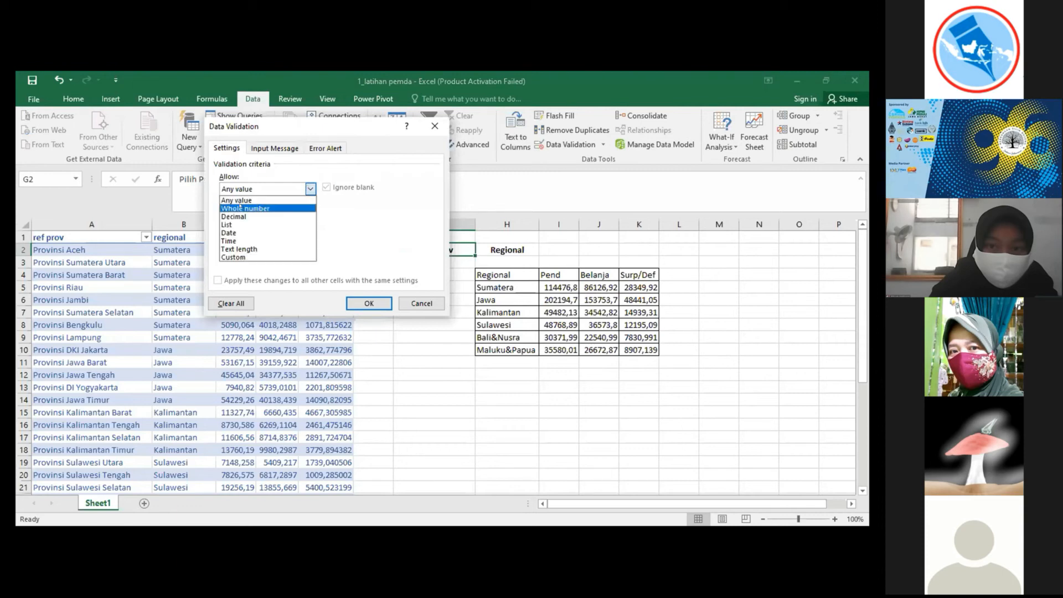
pyautogui.click(220, 224)
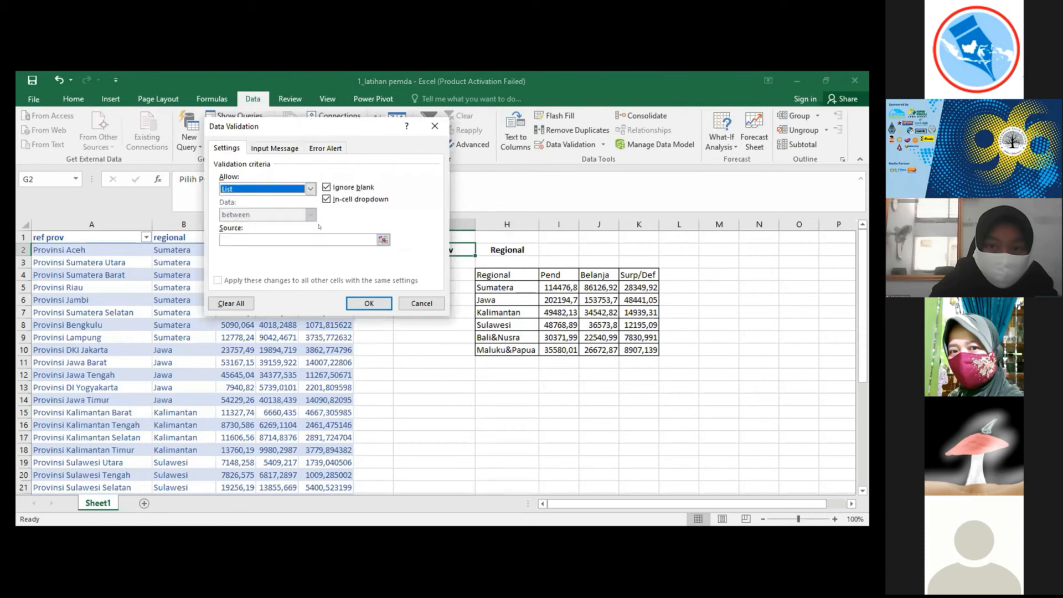
# Step: Use the province names in A2:A35 as the list source for G2 and apply the validation
pyautogui.click(383, 240)
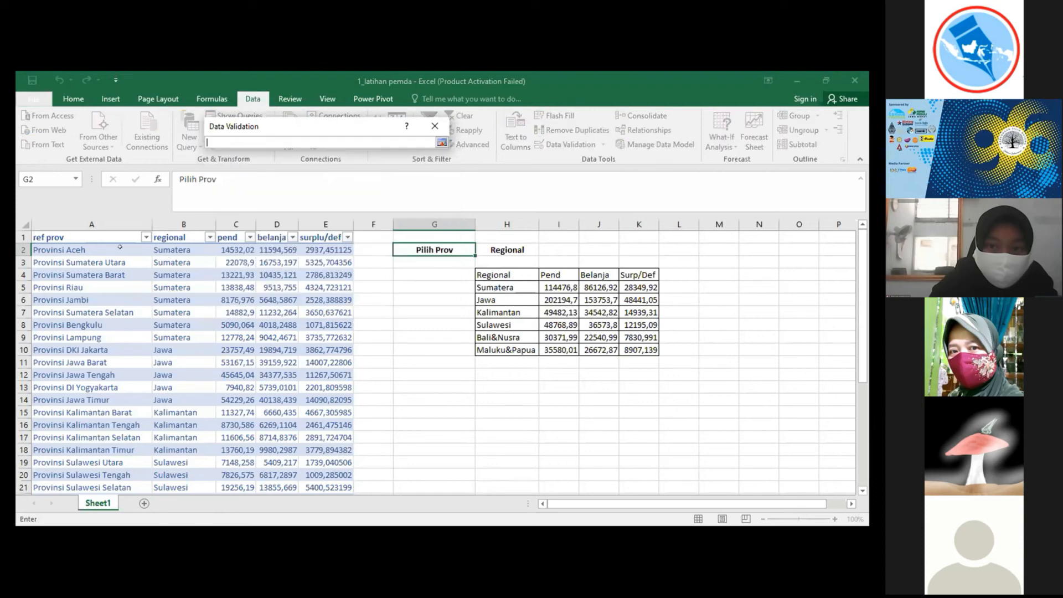
pyautogui.moveTo(81, 249); pyautogui.dragTo(81, 252)
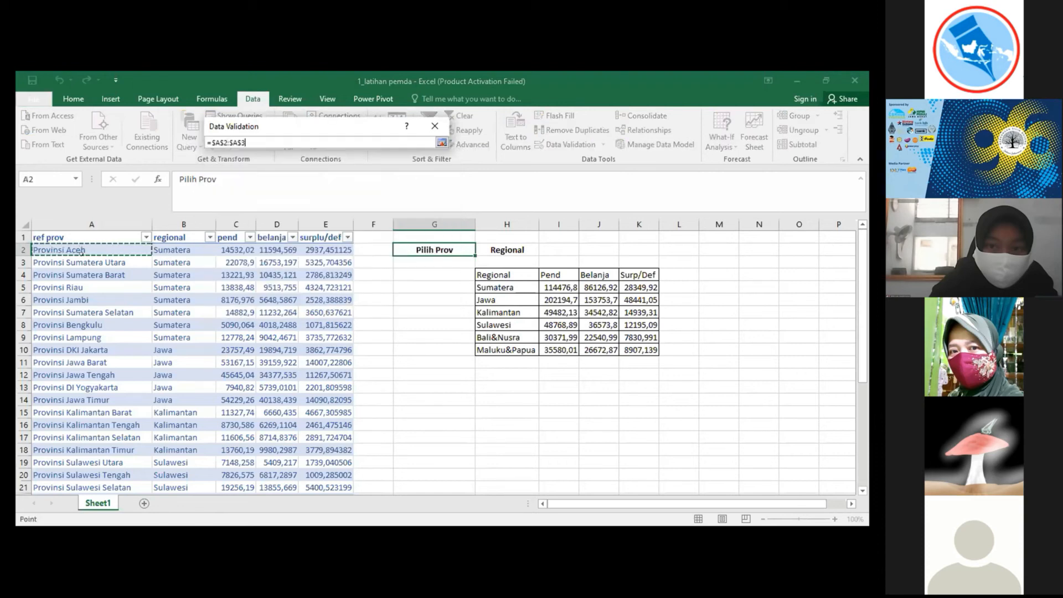
pyautogui.moveTo(48, 496)
pyautogui.mouseDown()
pyautogui.moveTo(41, 503)
pyautogui.moveTo(48, 485)
pyautogui.mouseUp()
pyautogui.moveTo(60, 444); pyautogui.dragTo(61, 452)
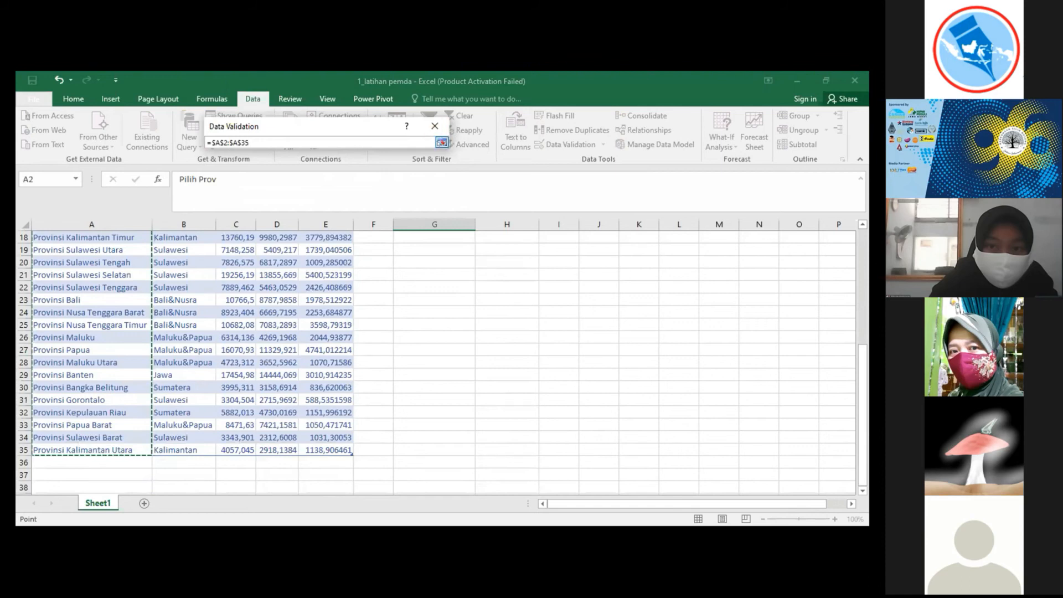
pyautogui.click(441, 143)
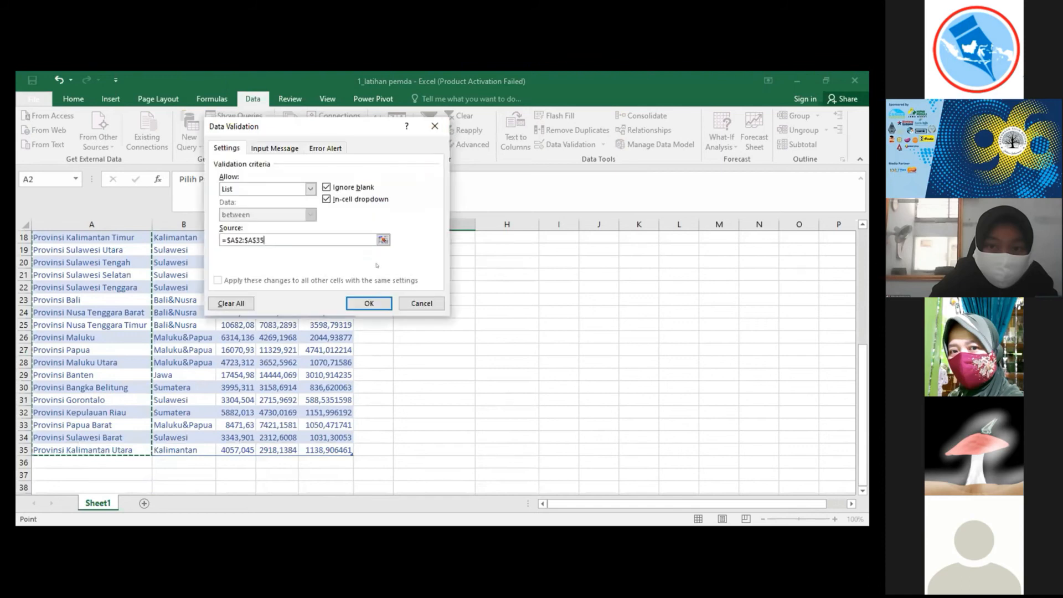
pyautogui.click(359, 303)
pyautogui.scroll(6, 421, 277)
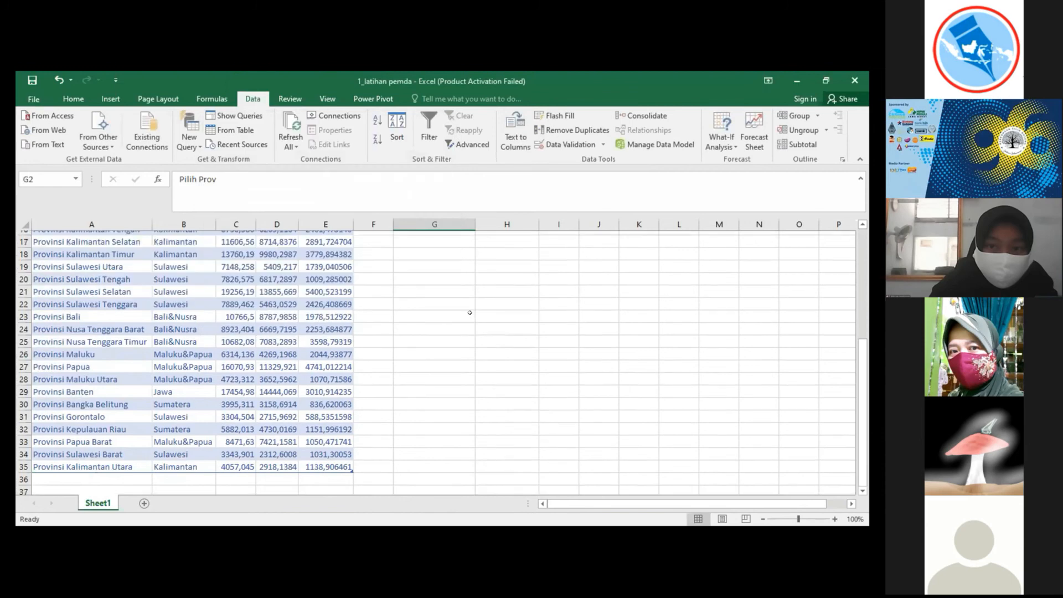
pyautogui.click(477, 251)
pyautogui.click(478, 251)
pyautogui.press('Down')
pyautogui.press('Down')
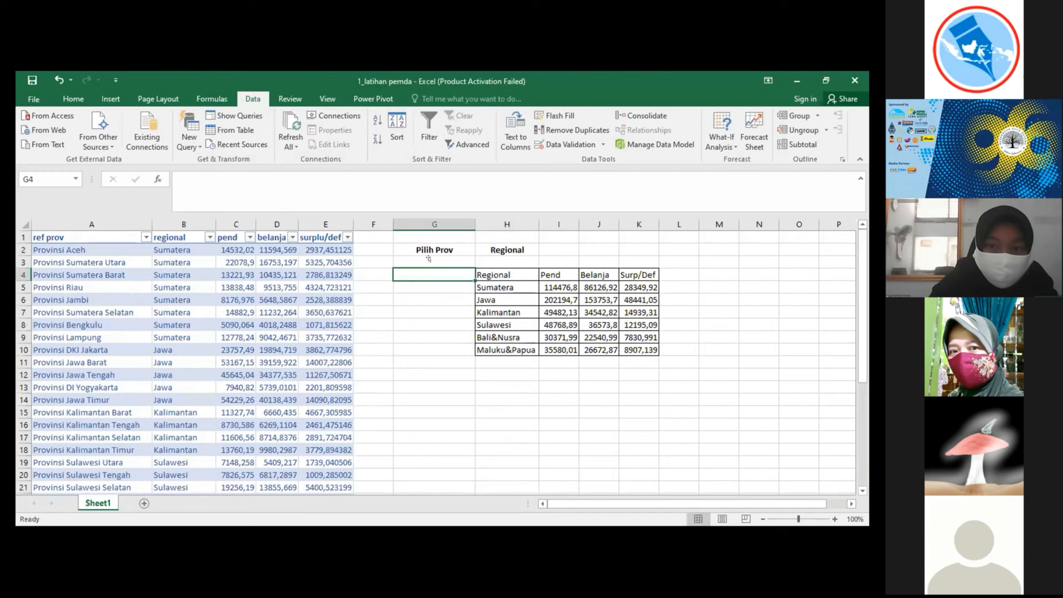
pyautogui.write('=')
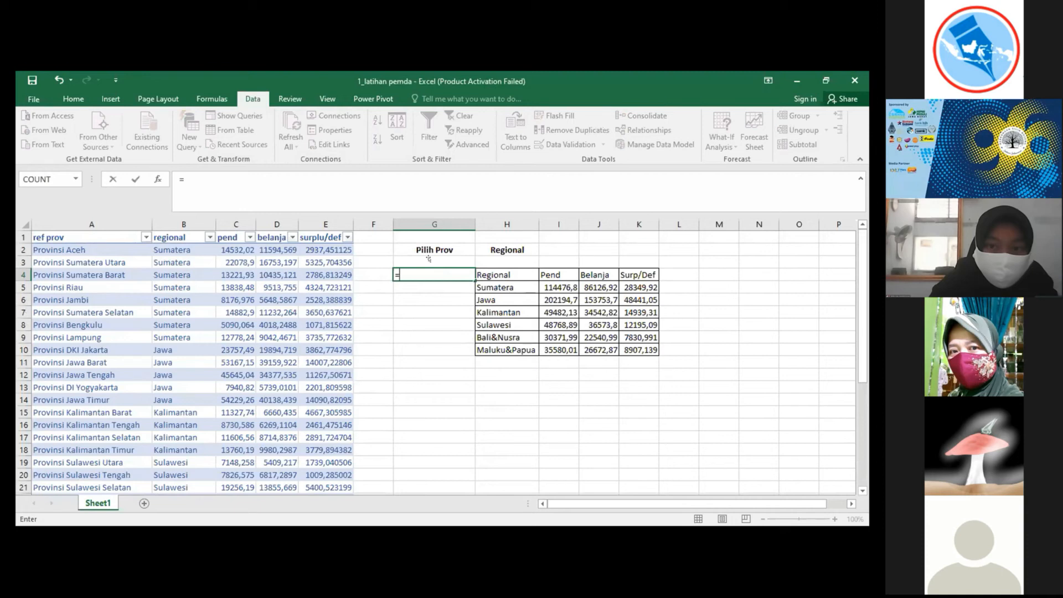
pyautogui.write('i')
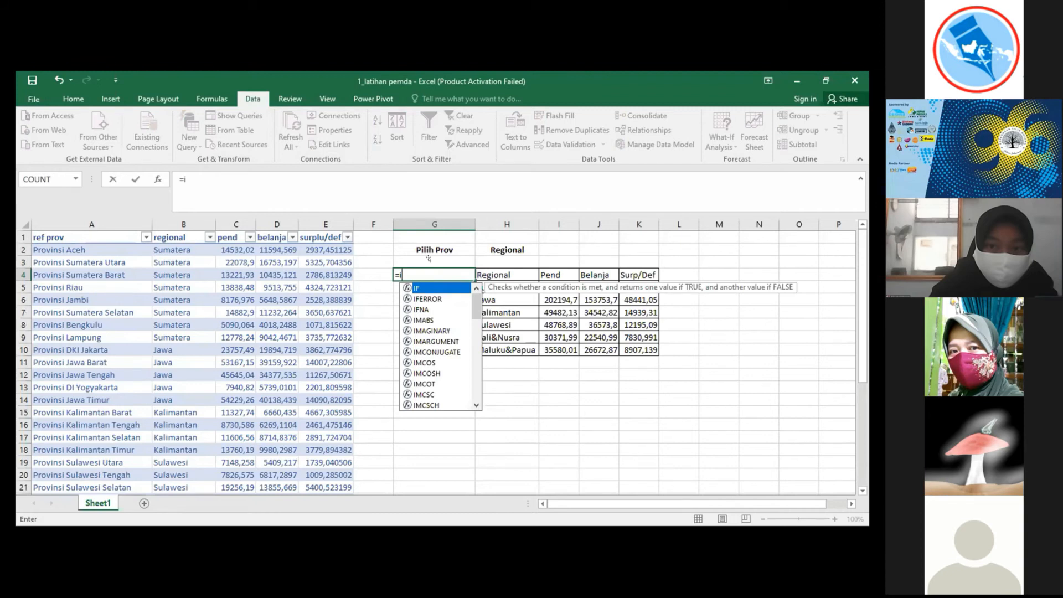
pyautogui.write('nd')
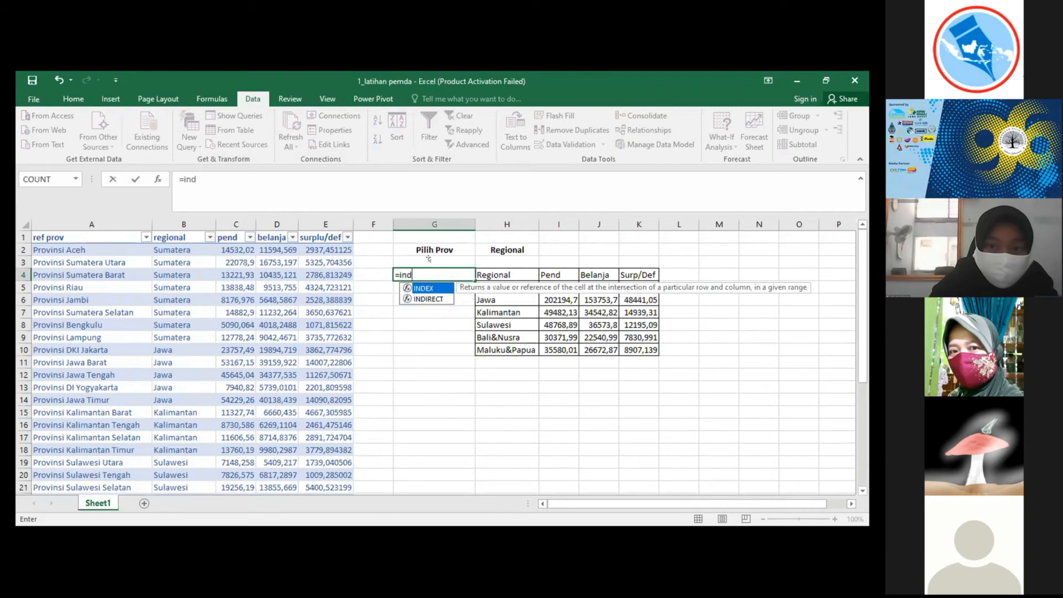
pyautogui.doubleClick(428, 289)
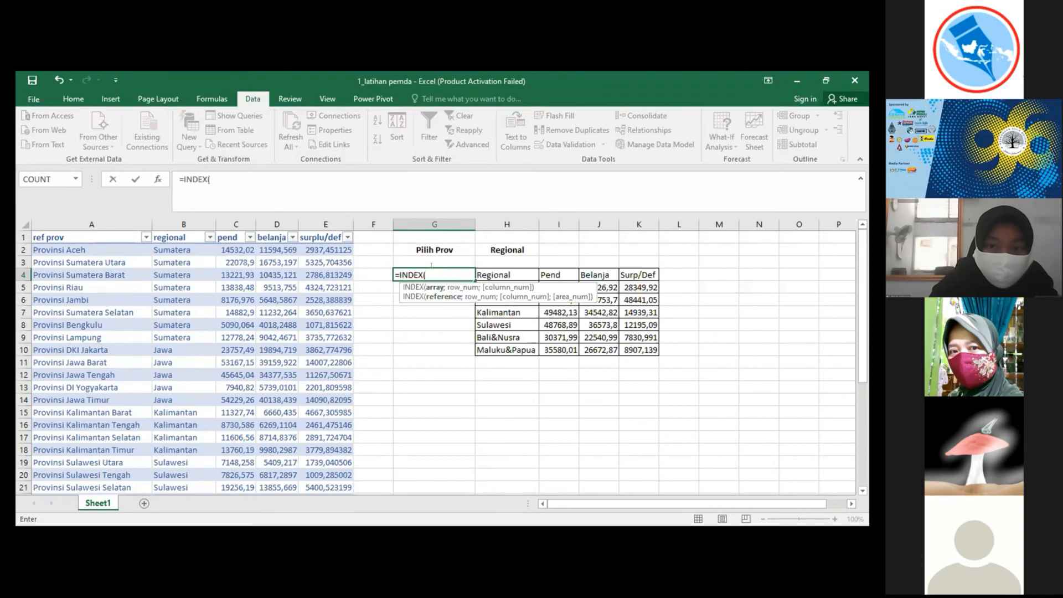
pyautogui.click(137, 244)
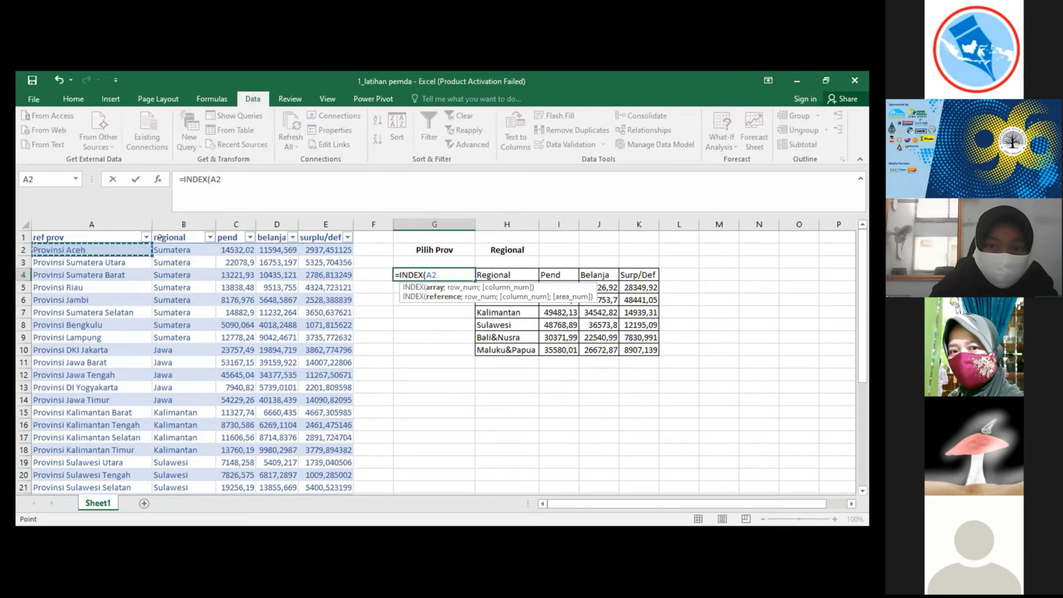
pyautogui.click(176, 245)
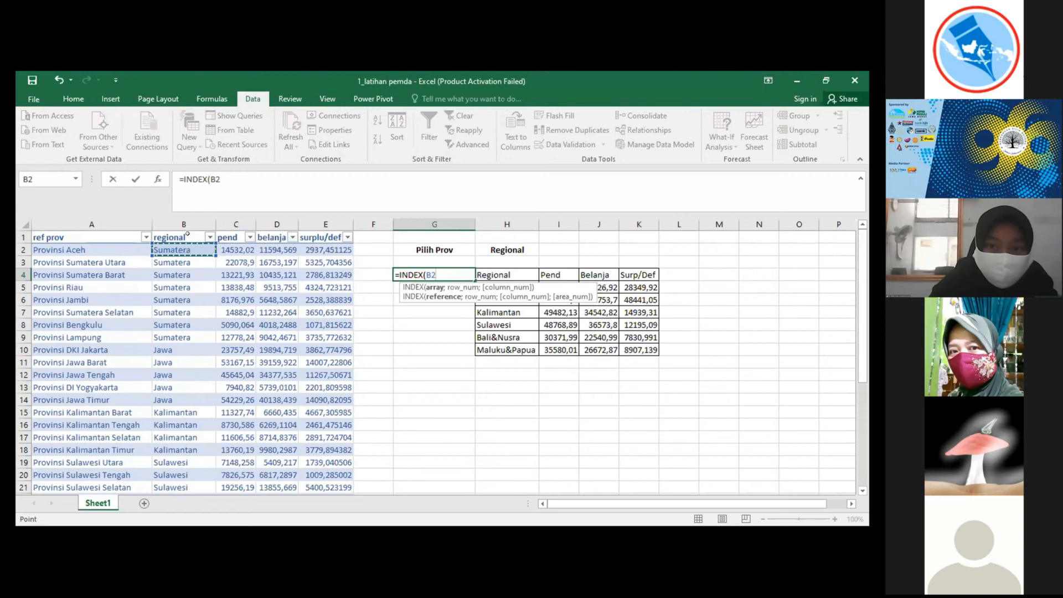
pyautogui.press('BackSpace')
pyautogui.press('BackSpace')
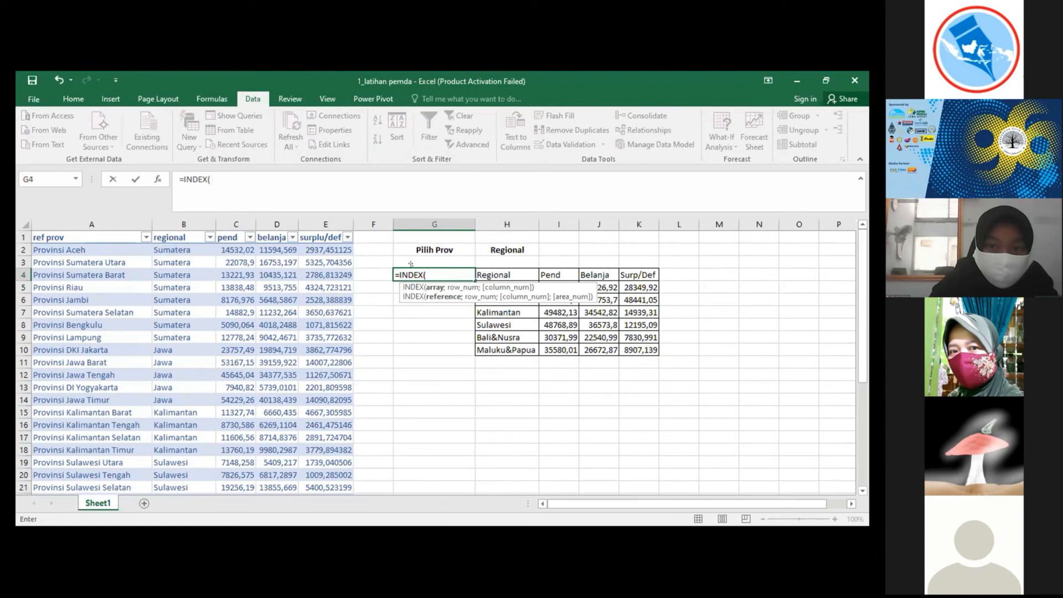
pyautogui.write('ta')
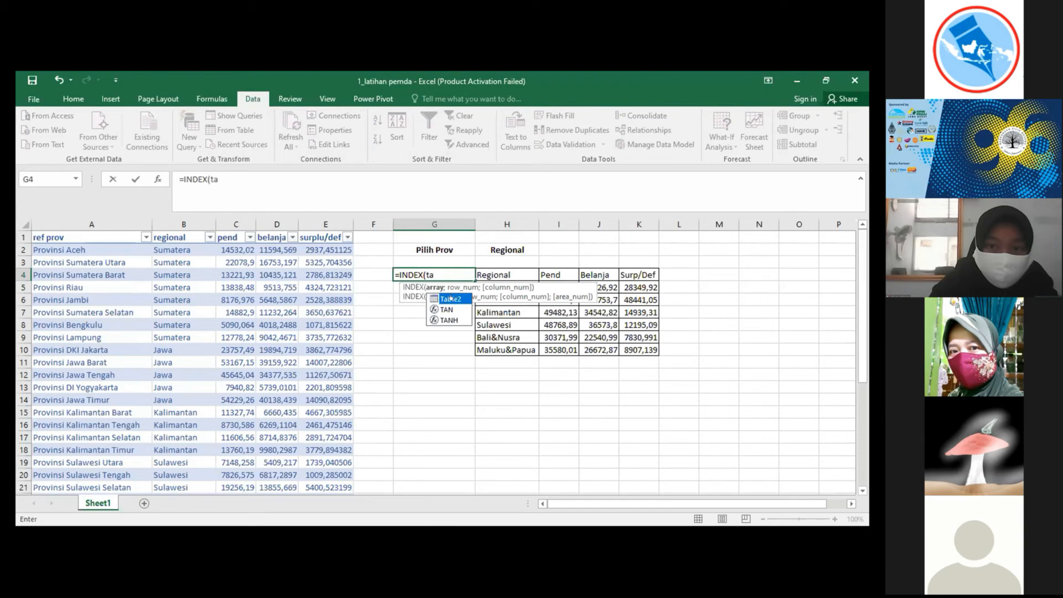
pyautogui.doubleClick(450, 298)
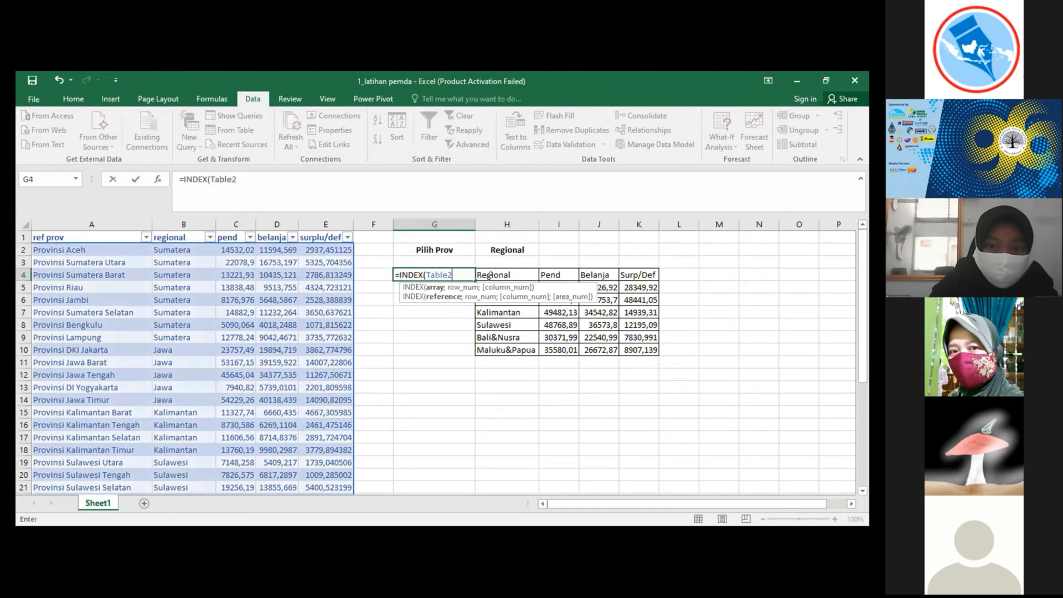
pyautogui.write(';')
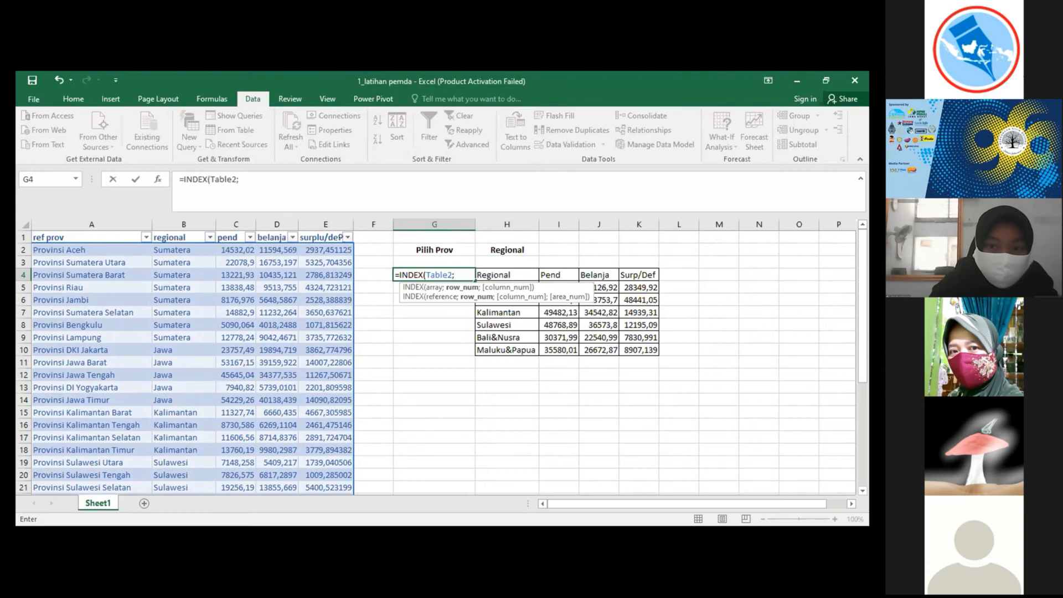
pyautogui.press('Escape')
# Step: Choose Provinsi Jawa Tengah from the province list in cell G2
pyautogui.click(448, 245)
pyautogui.click(480, 251)
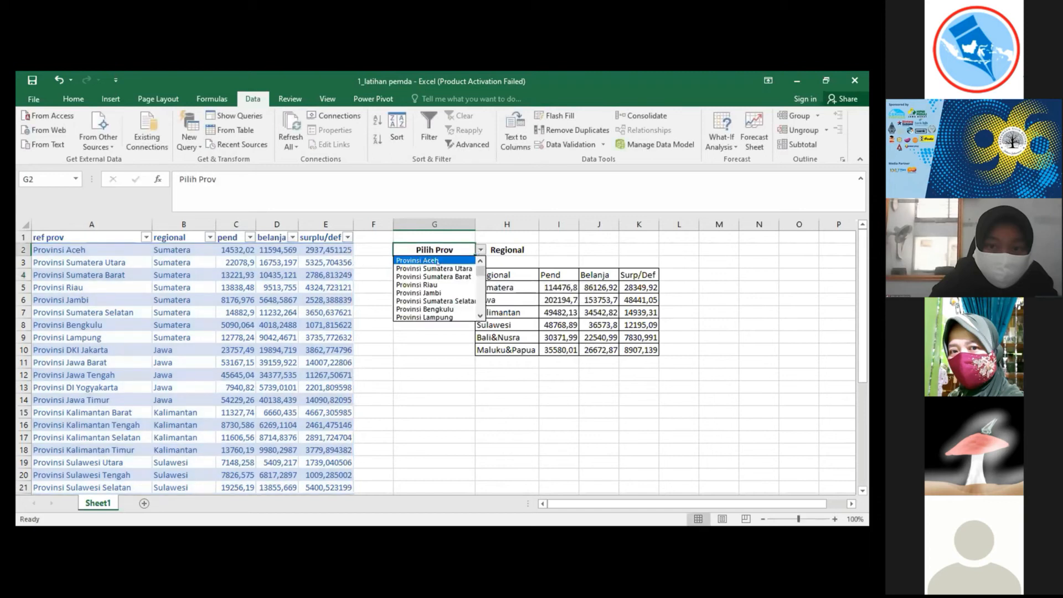
pyautogui.click(480, 316)
pyautogui.click(480, 317)
pyautogui.click(480, 316)
pyautogui.click(481, 316)
pyautogui.click(480, 316)
pyautogui.click(480, 316)
pyautogui.click(480, 317)
pyautogui.click(480, 316)
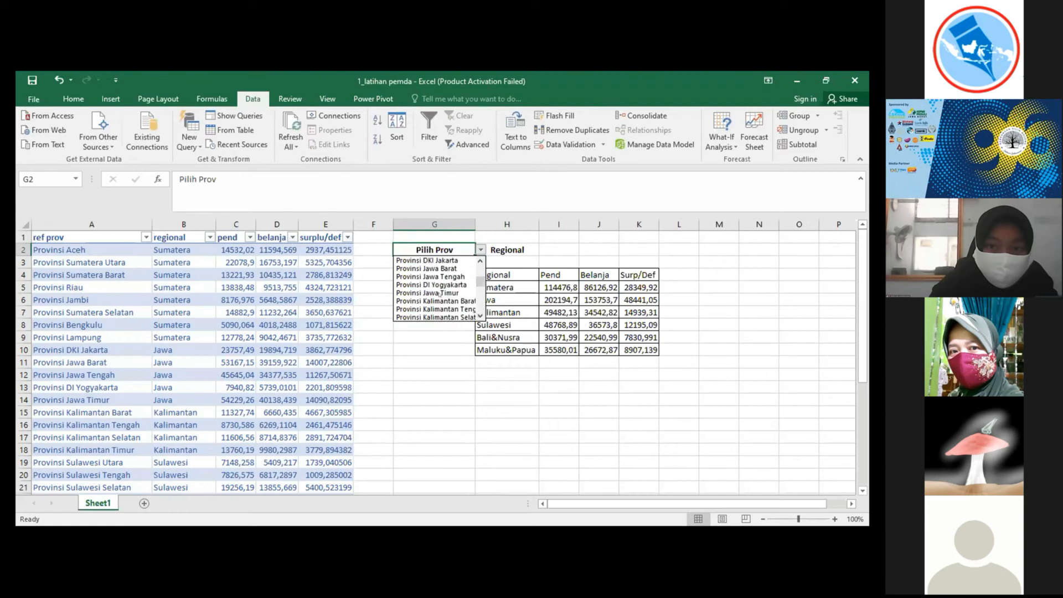
pyautogui.click(440, 276)
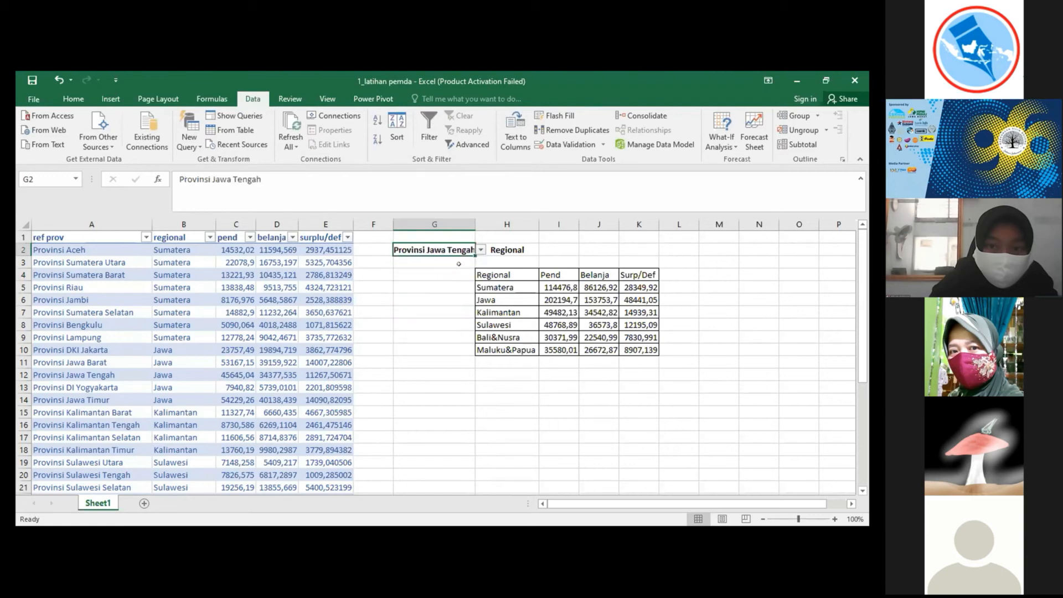
# Step: Begin an INDEX formula in cell G4 with Table2 as its array argument
pyautogui.click(447, 267)
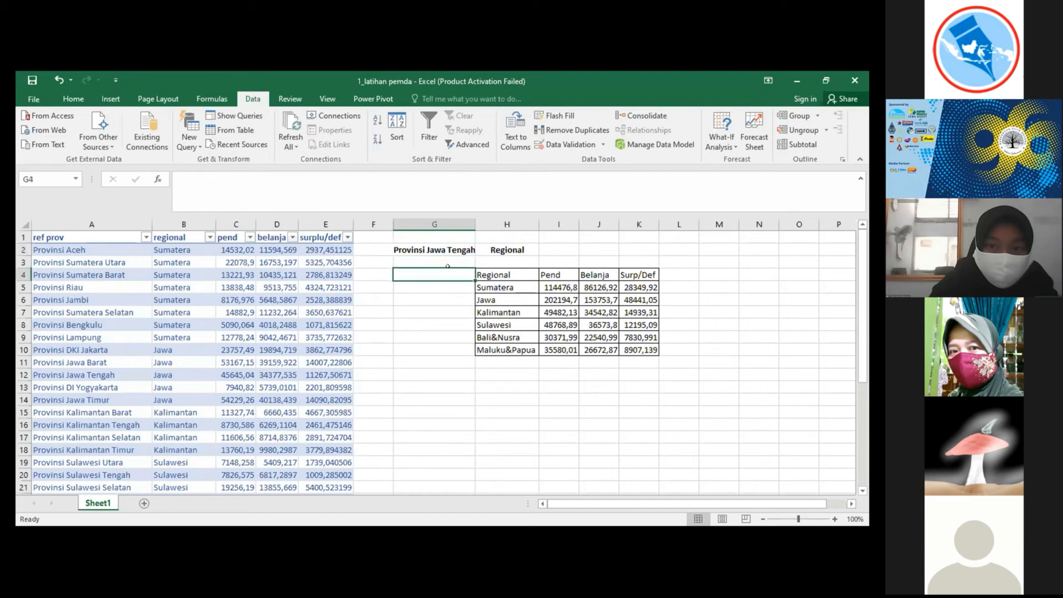
pyautogui.write('=')
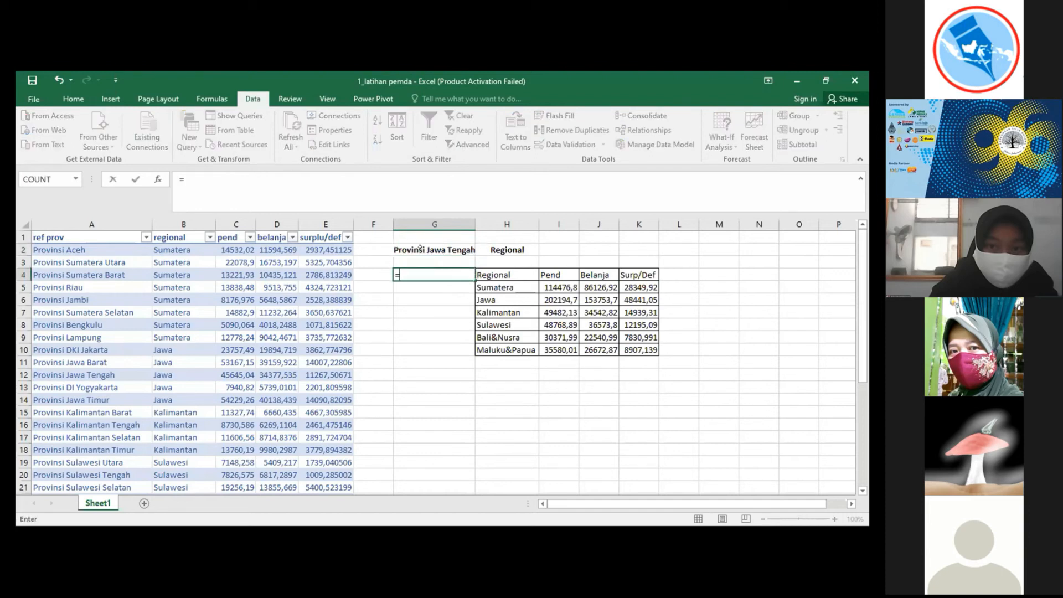
pyautogui.write('inde')
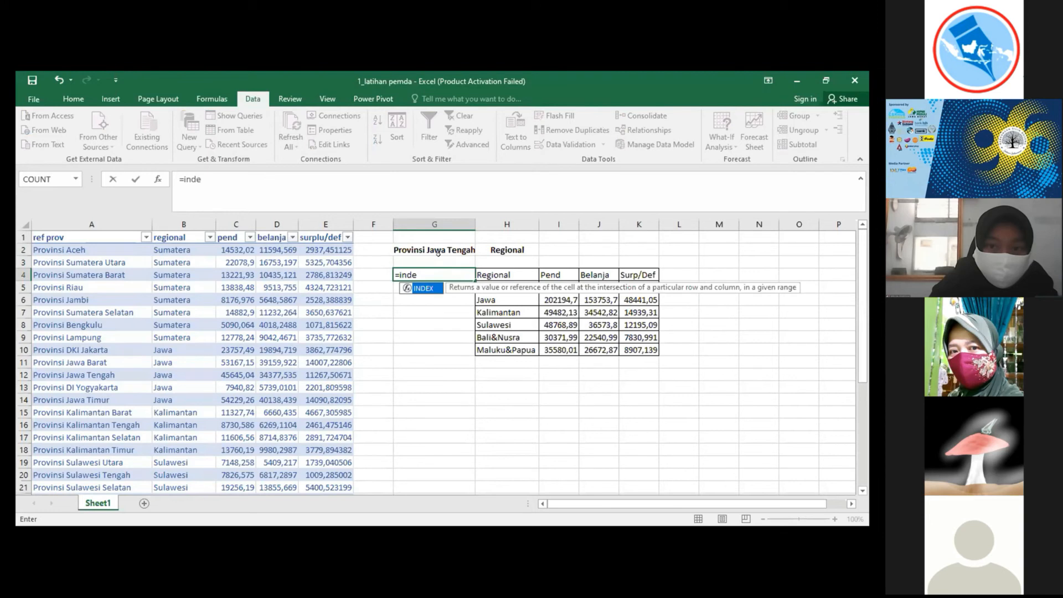
pyautogui.doubleClick(418, 286)
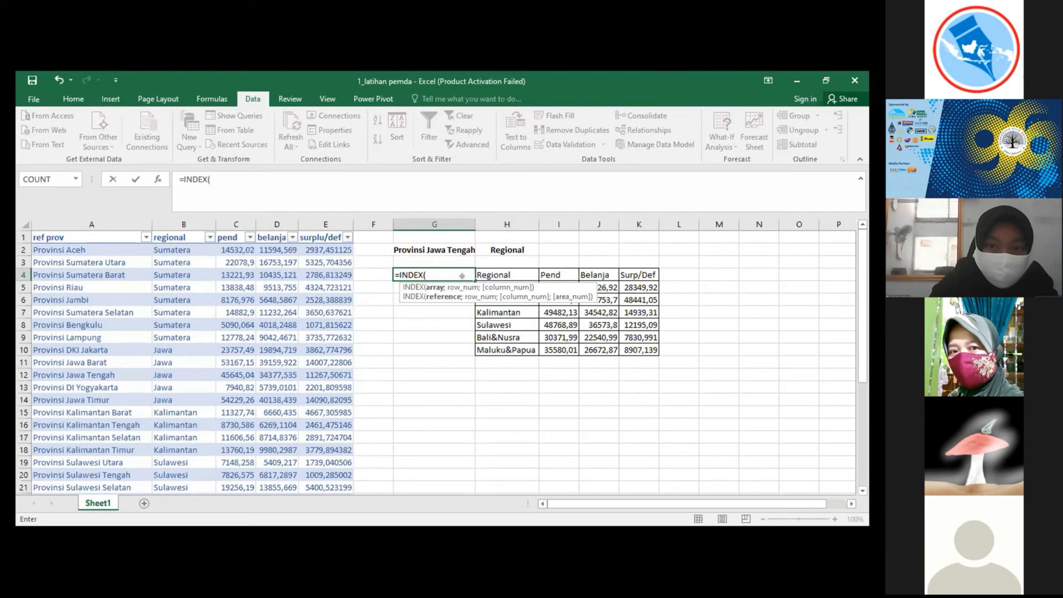
pyautogui.write('ta')
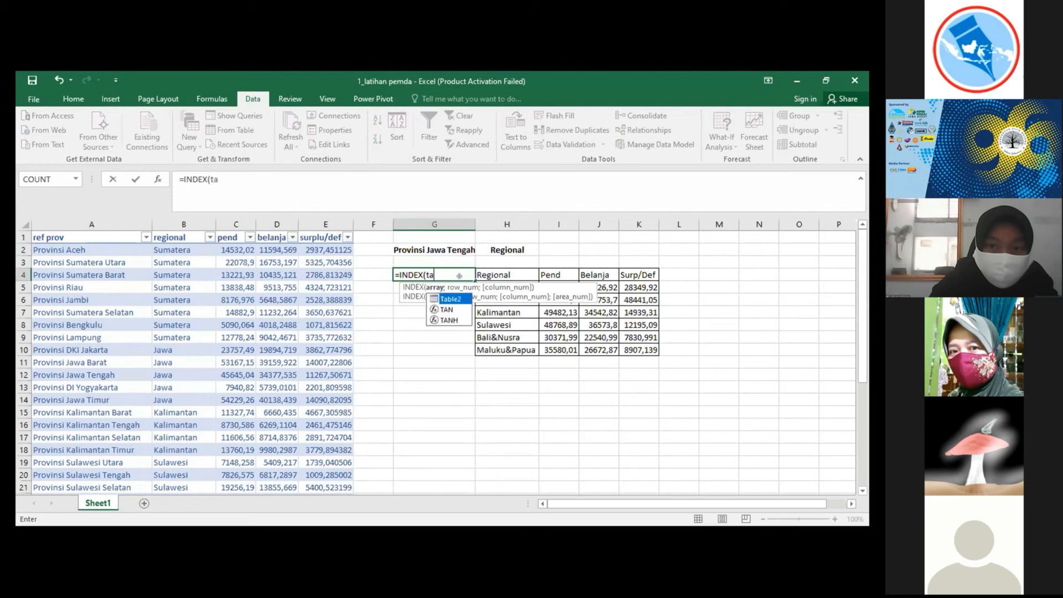
pyautogui.doubleClick(442, 299)
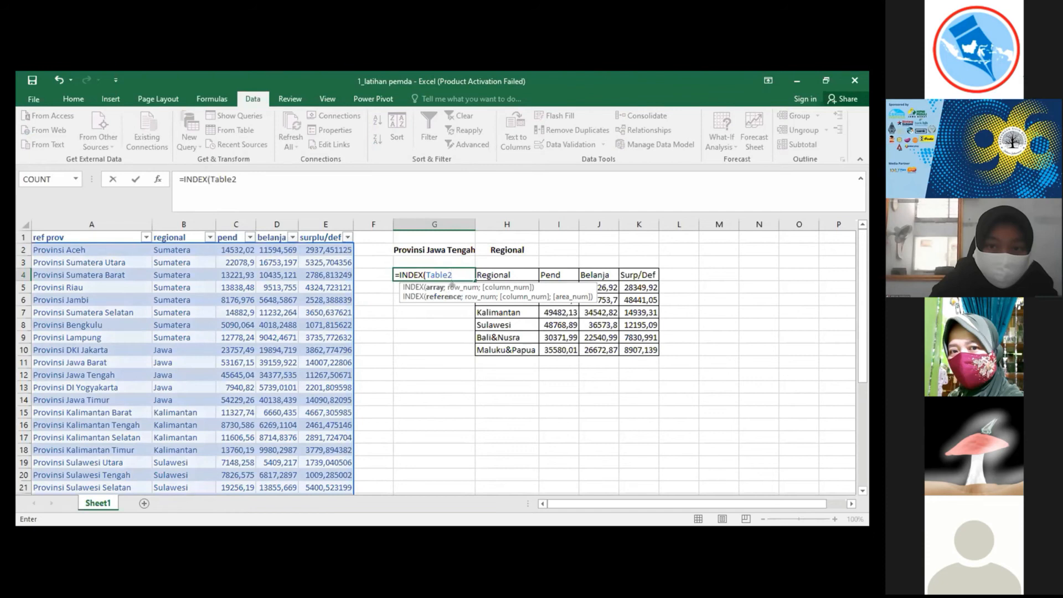
pyautogui.write(';')
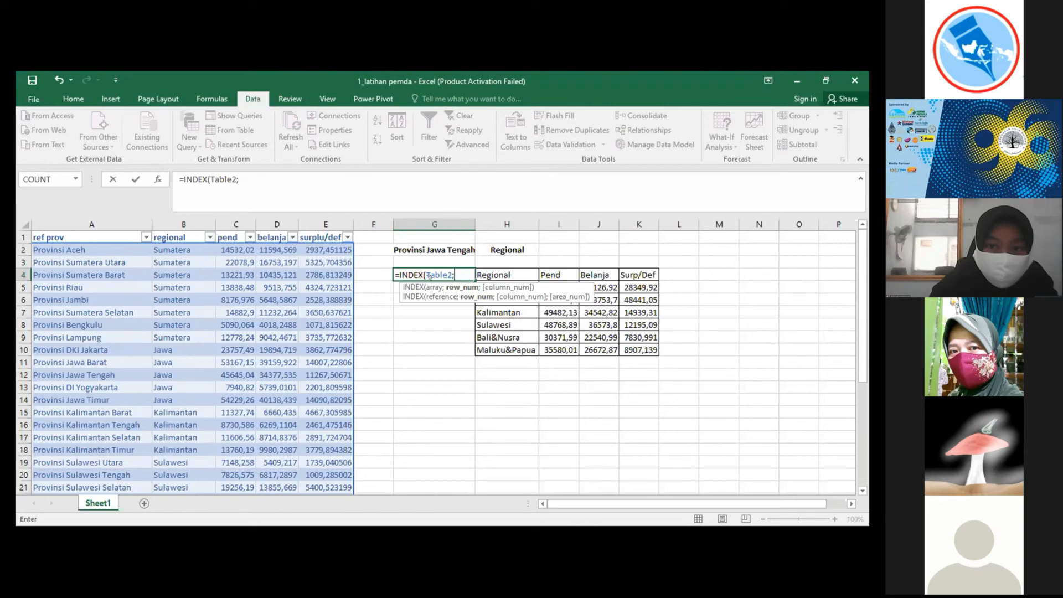
pyautogui.click(176, 236)
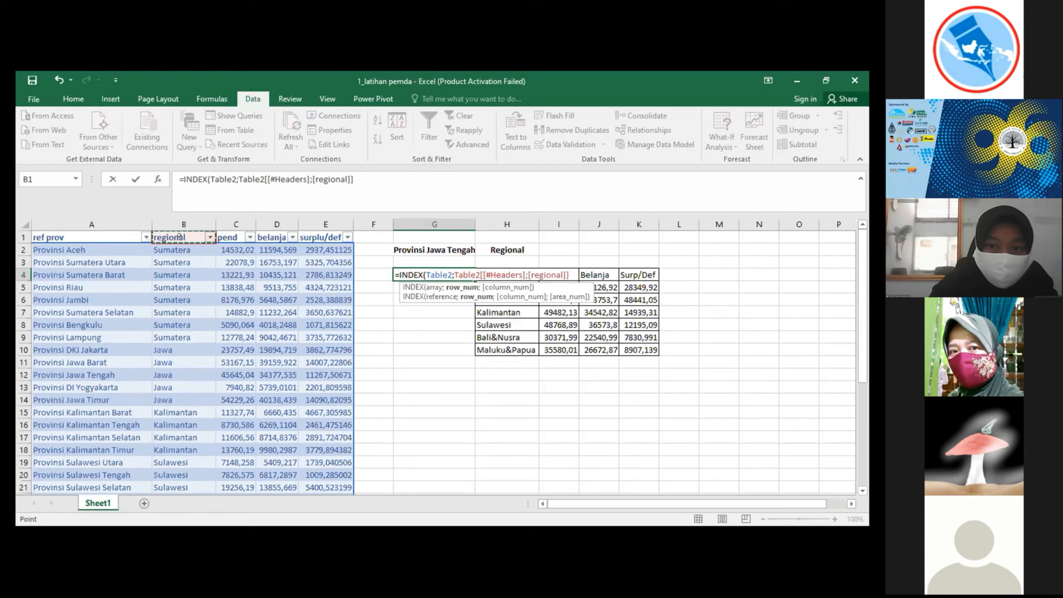
pyautogui.press('BackSpace')
pyautogui.press('BackSpace')
pyautogui.press('BackSpace')
pyautogui.press('BackSpace')
pyautogui.press('BackSpace')
pyautogui.press('BackSpace')
pyautogui.press('BackSpace')
pyautogui.press('BackSpace')
pyautogui.press('BackSpace')
pyautogui.press('BackSpace')
pyautogui.press('BackSpace')
pyautogui.press('BackSpace')
pyautogui.press('BackSpace')
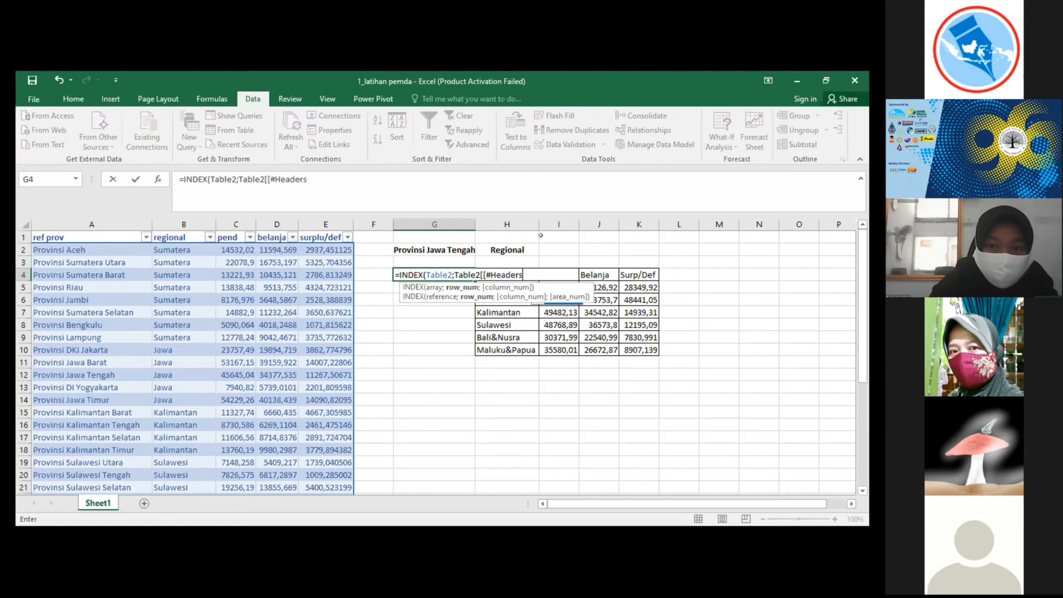
pyautogui.press('BackSpace')
pyautogui.press('BackSpace')
pyautogui.press('BackSpace')
pyautogui.press('BackSpace')
pyautogui.press('BackSpace')
pyautogui.press('BackSpace')
pyautogui.press('BackSpace')
pyautogui.press('BackSpace')
pyautogui.press('BackSpace')
pyautogui.press('BackSpace')
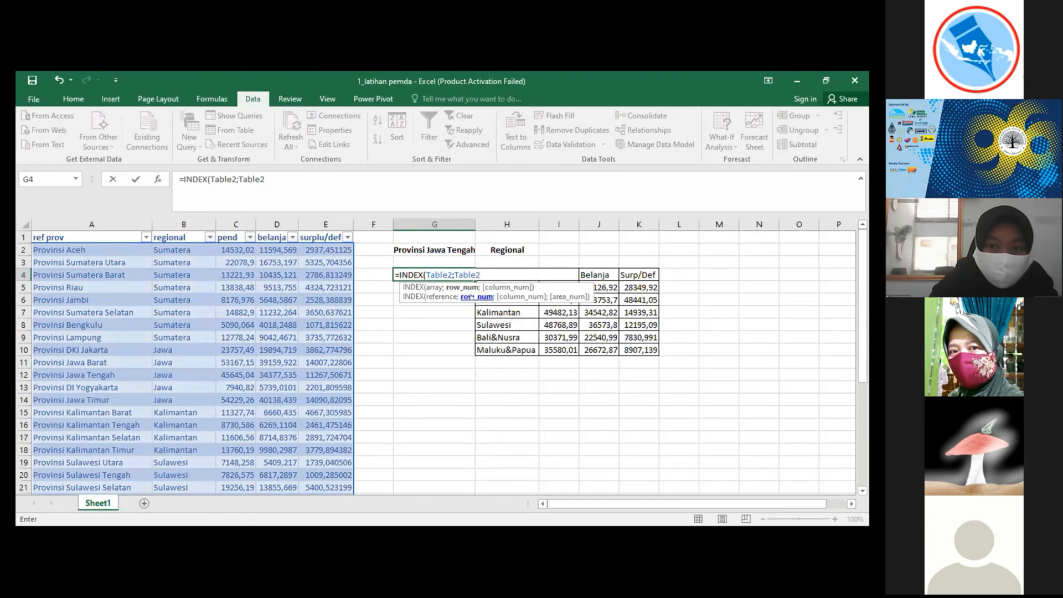
pyautogui.press('Escape')
pyautogui.press('Escape')
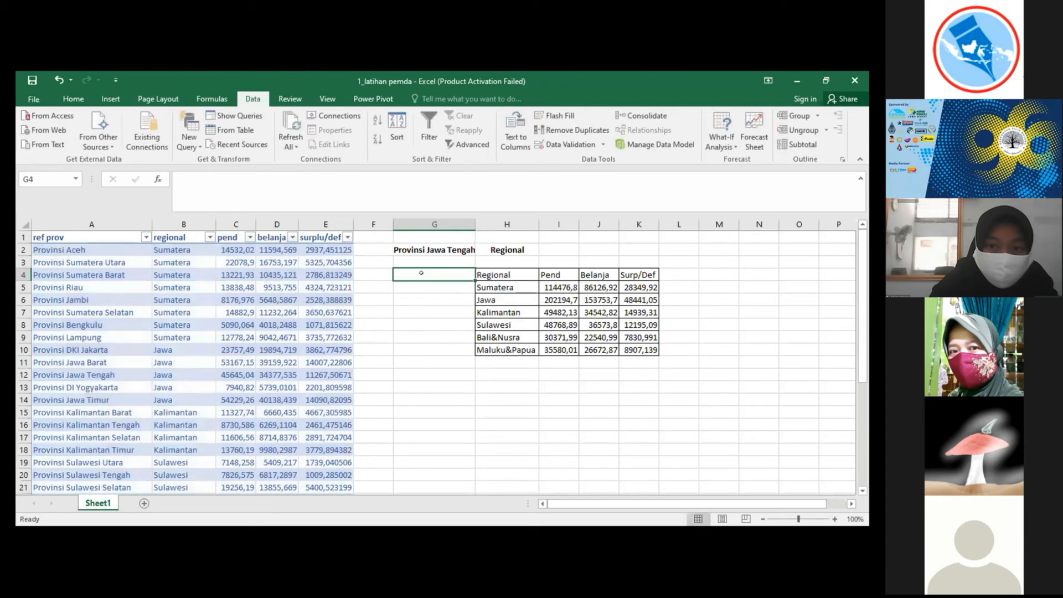
pyautogui.write('=')
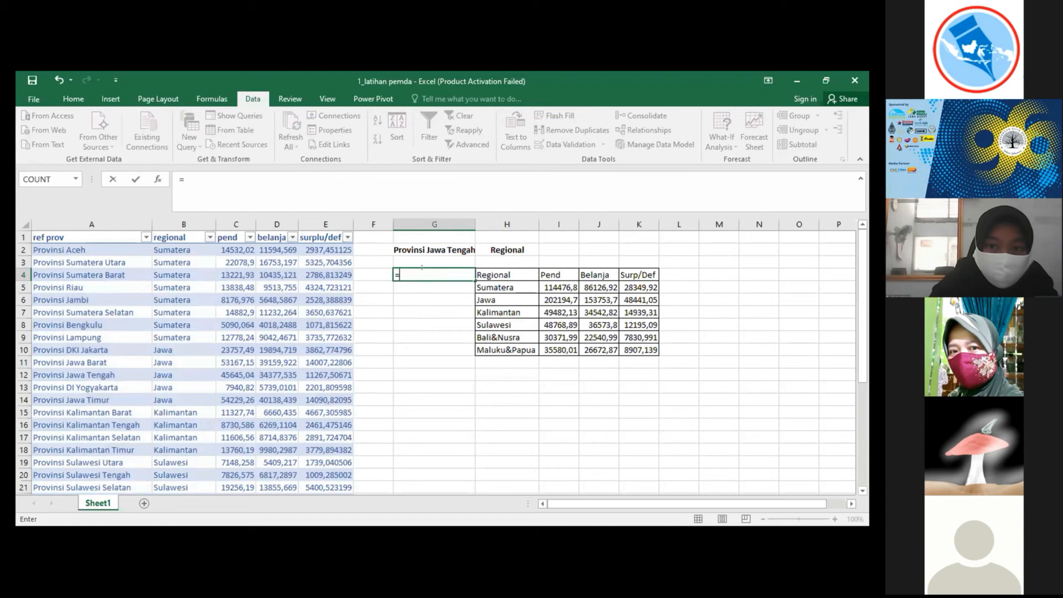
pyautogui.write('inde')
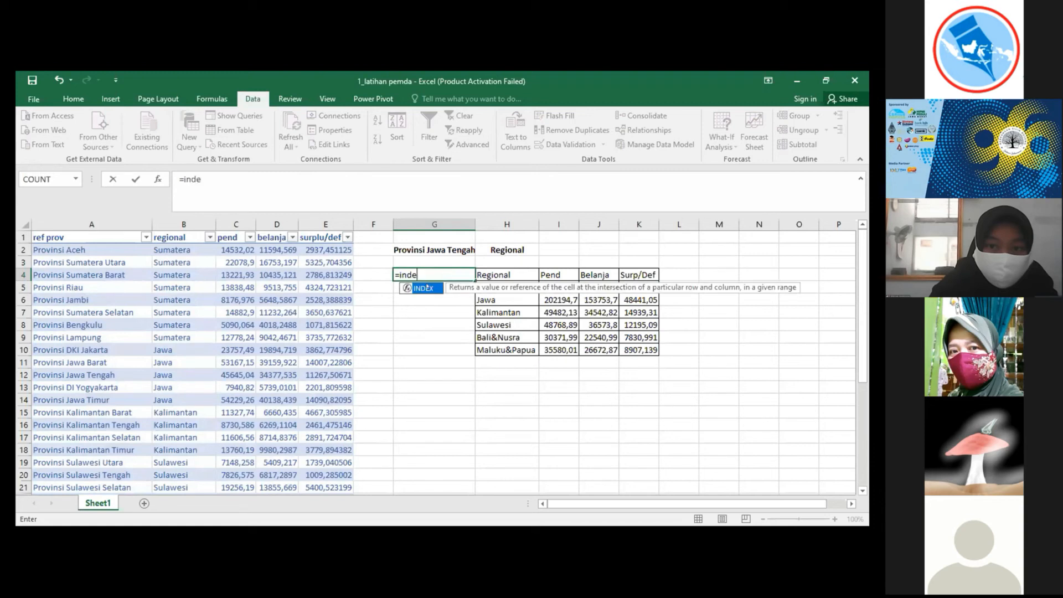
pyautogui.doubleClick(421, 288)
pyautogui.write('ta')
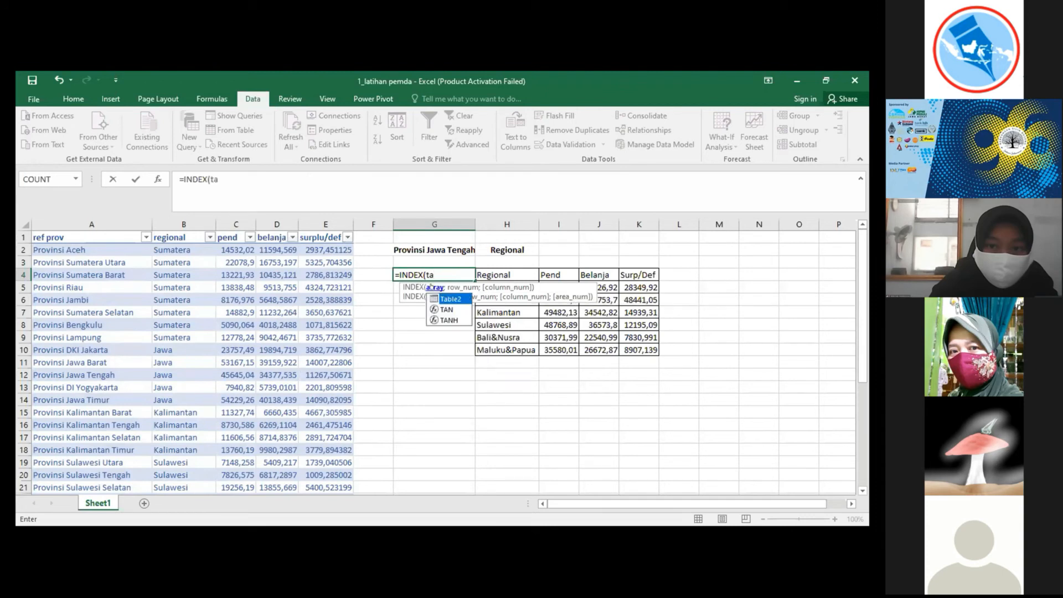
pyautogui.doubleClick(447, 299)
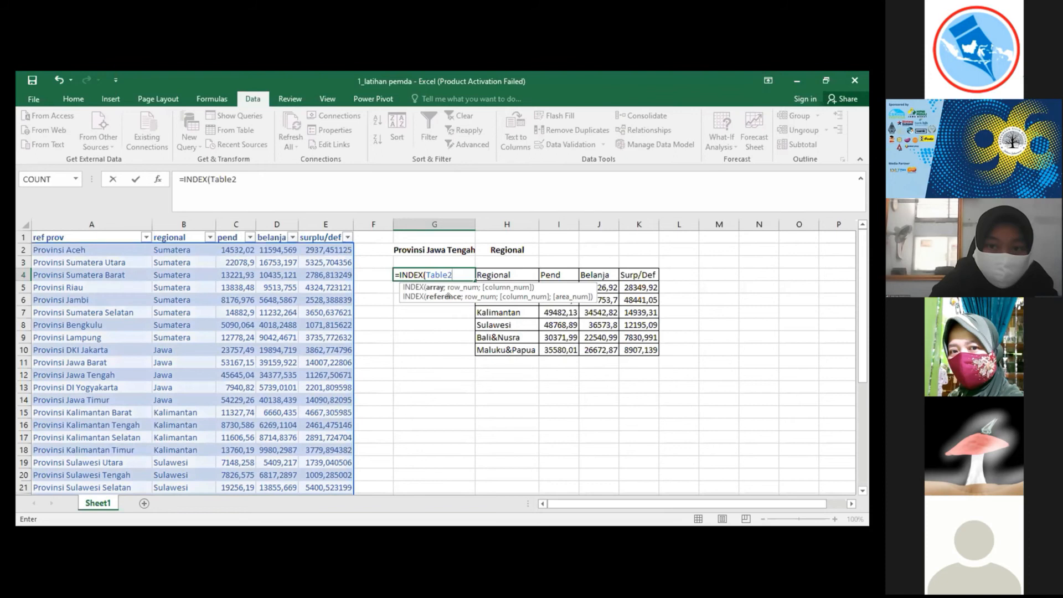
pyautogui.press('Return')
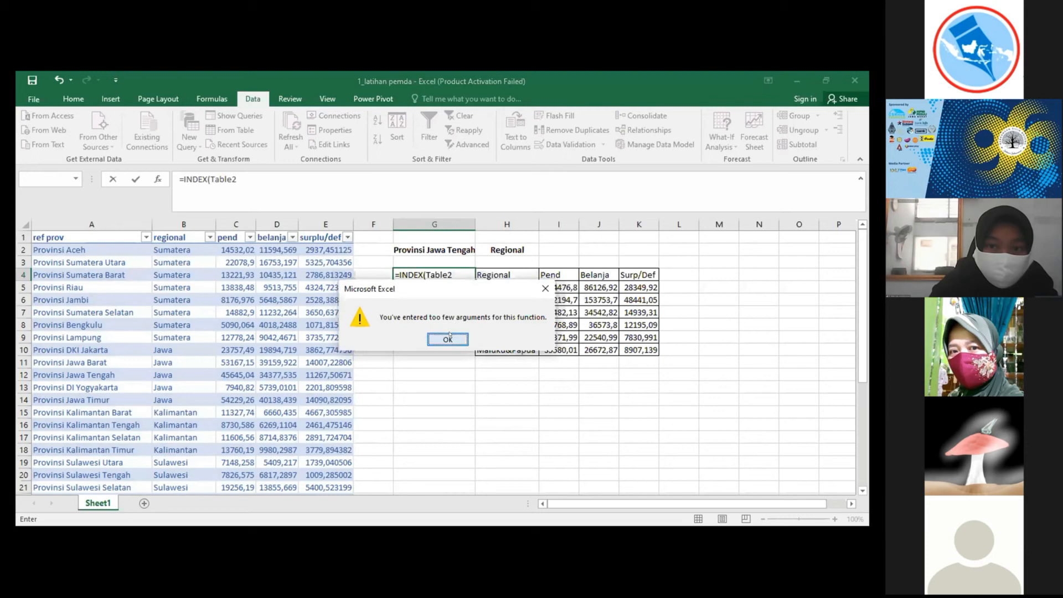
pyautogui.click(448, 339)
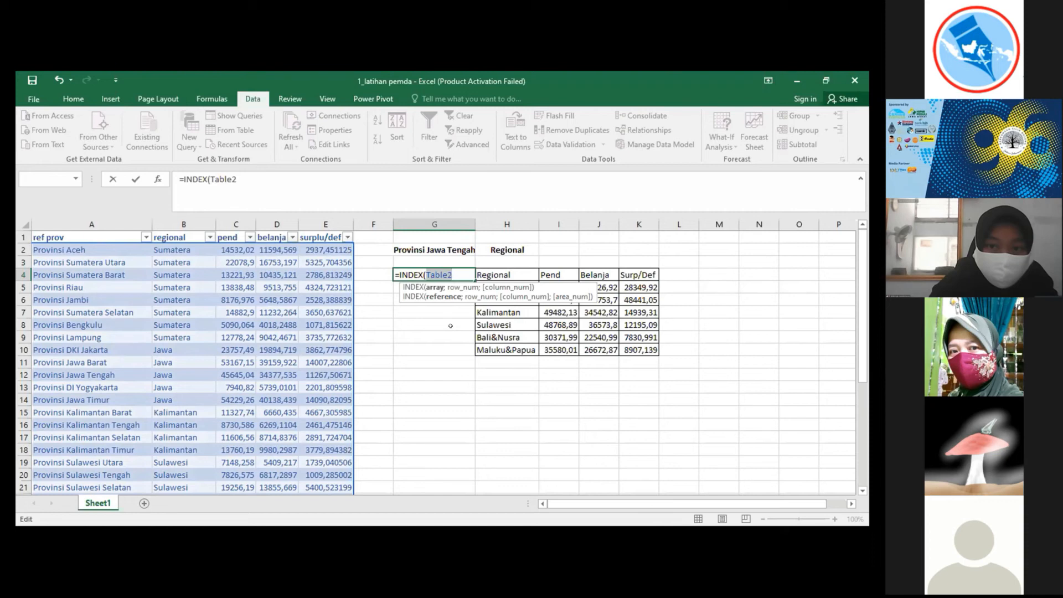
pyautogui.write('[')
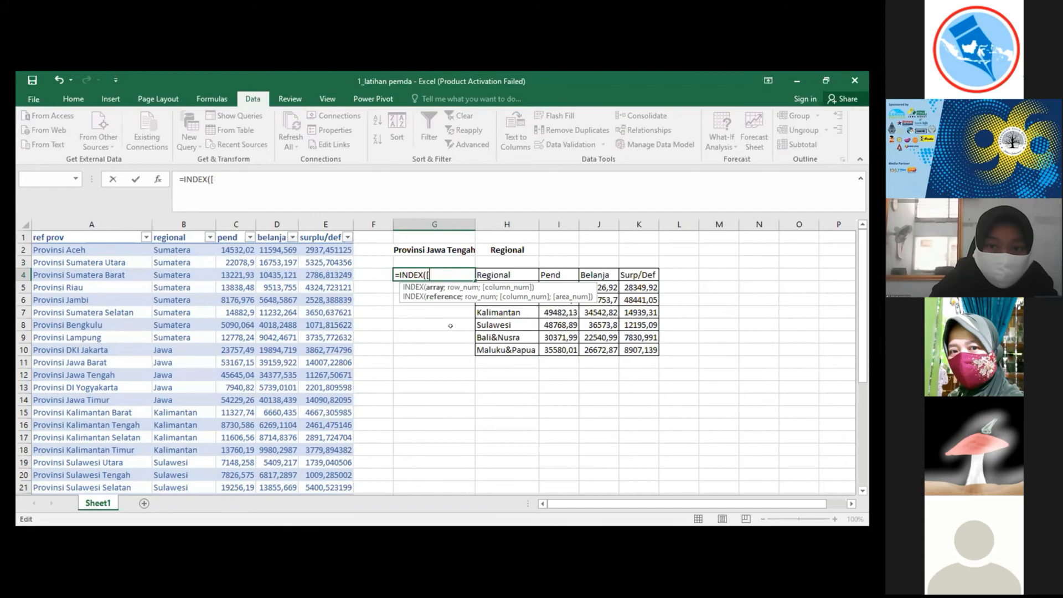
pyautogui.press('Escape')
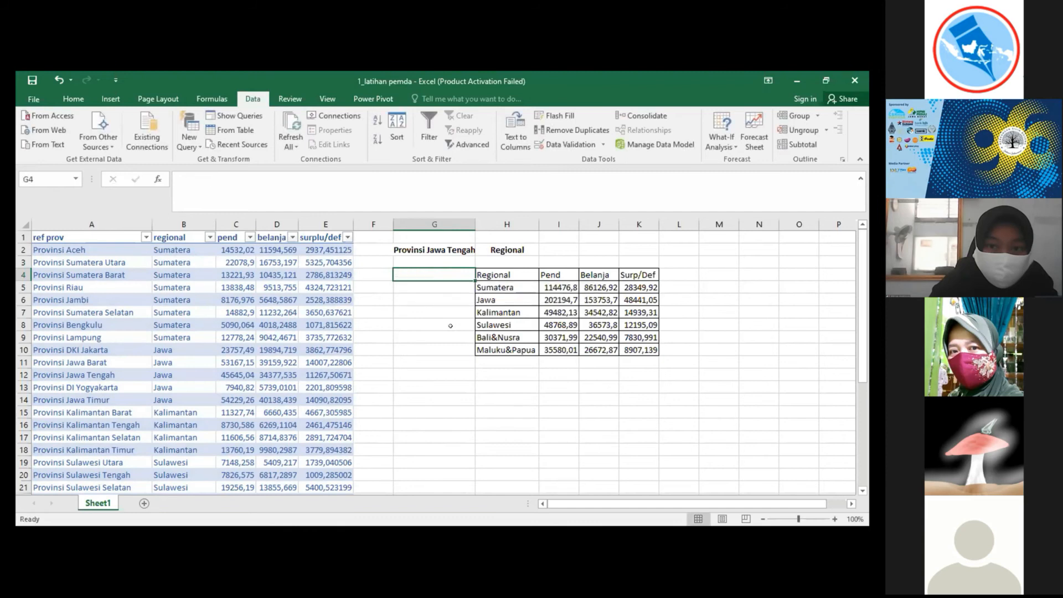
# Step: Begin an INDEX formula in cell G4 with the regional column, Table2[regional], as its array argument
pyautogui.write('=ind')
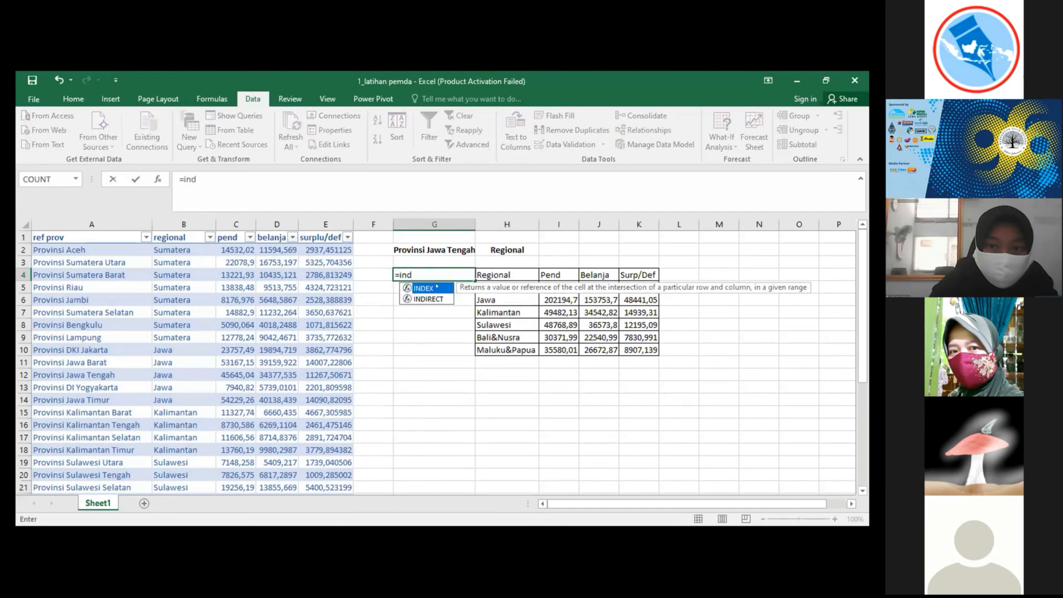
pyautogui.press('Tab')
pyautogui.write('ta')
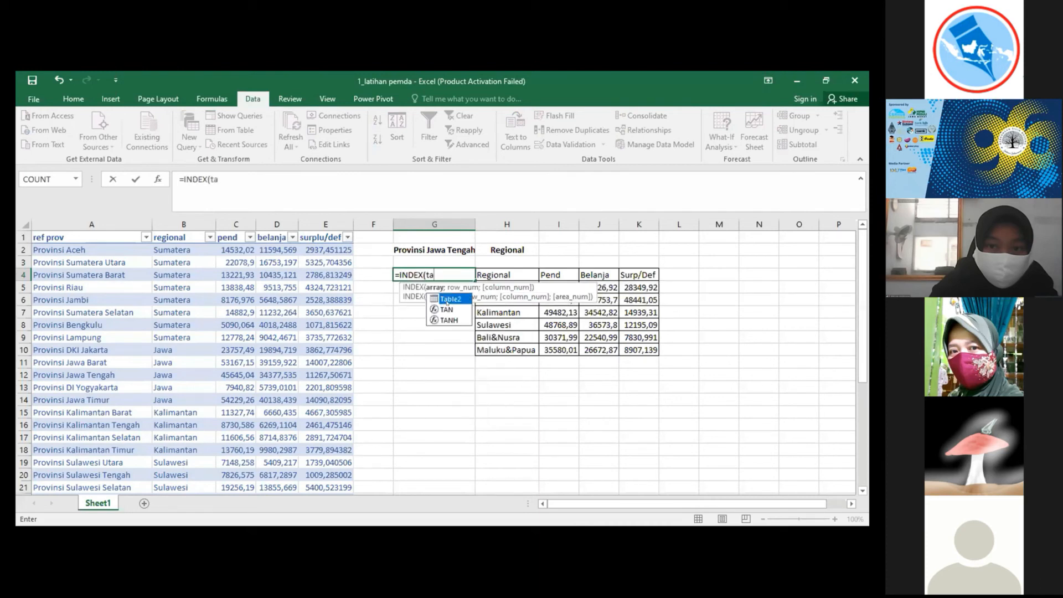
pyautogui.press('Tab')
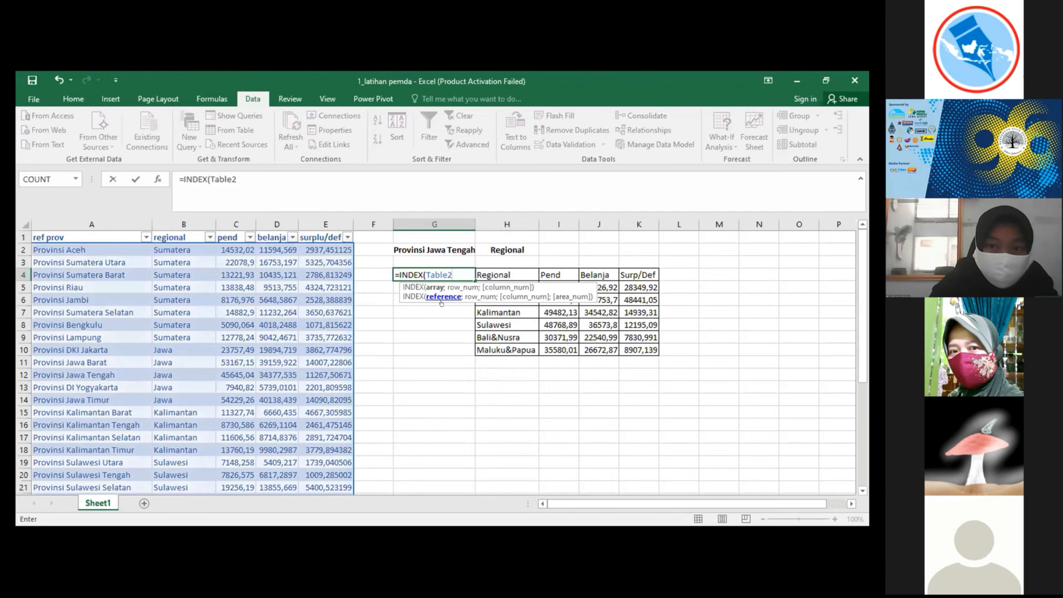
pyautogui.write('[')
pyautogui.press('BackSpace')
pyautogui.write('[')
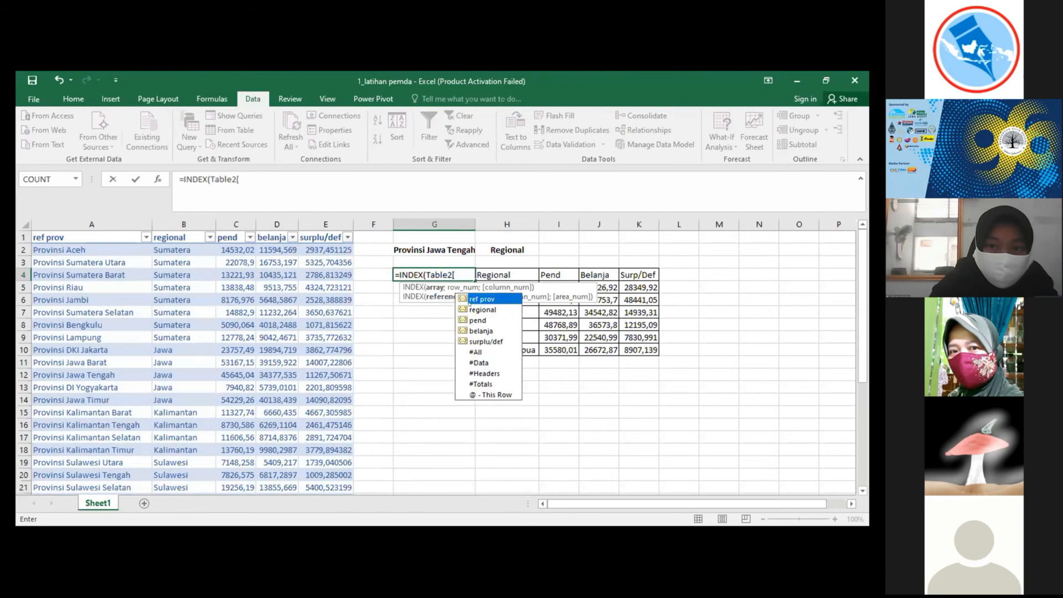
pyautogui.click(479, 306)
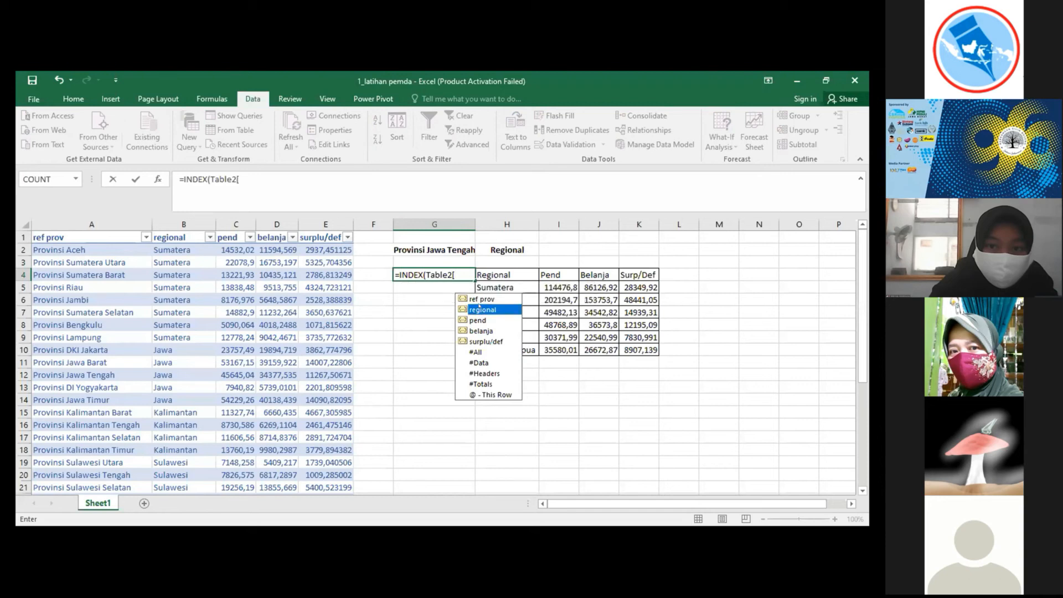
pyautogui.press('Tab')
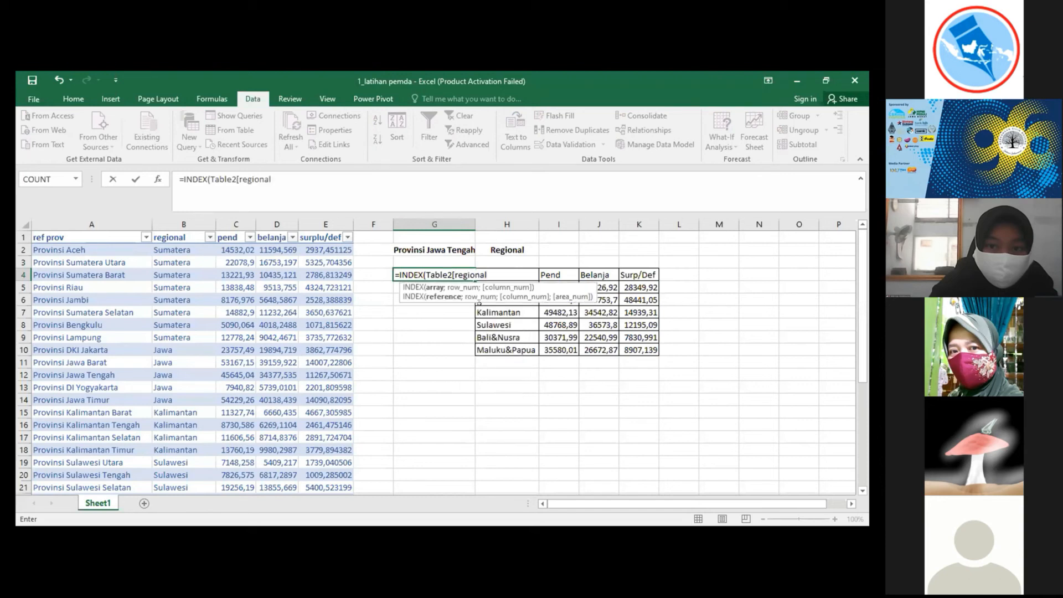
pyautogui.write(']')
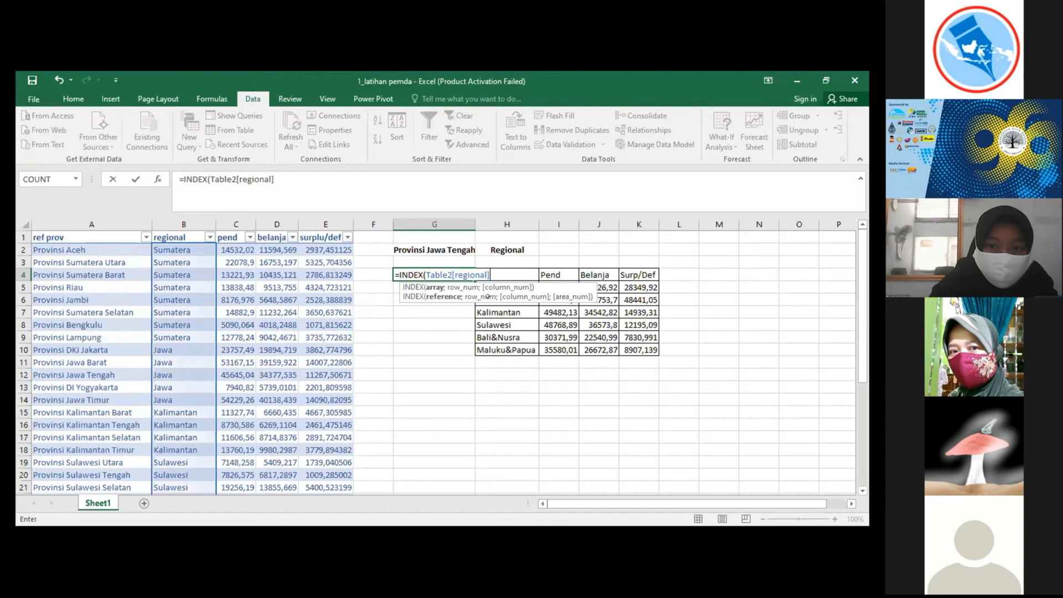
pyautogui.write(';')
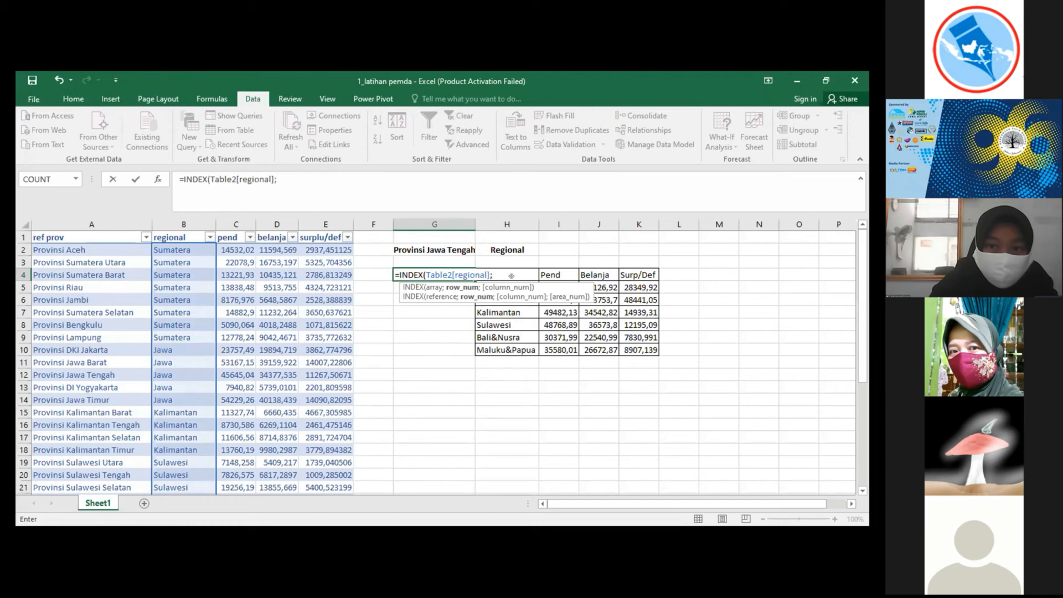
# Step: Nest a MATCH function as the INDEX row number, with the chosen province in G2 as its lookup value
pyautogui.write('mac')
pyautogui.press('BackSpace')
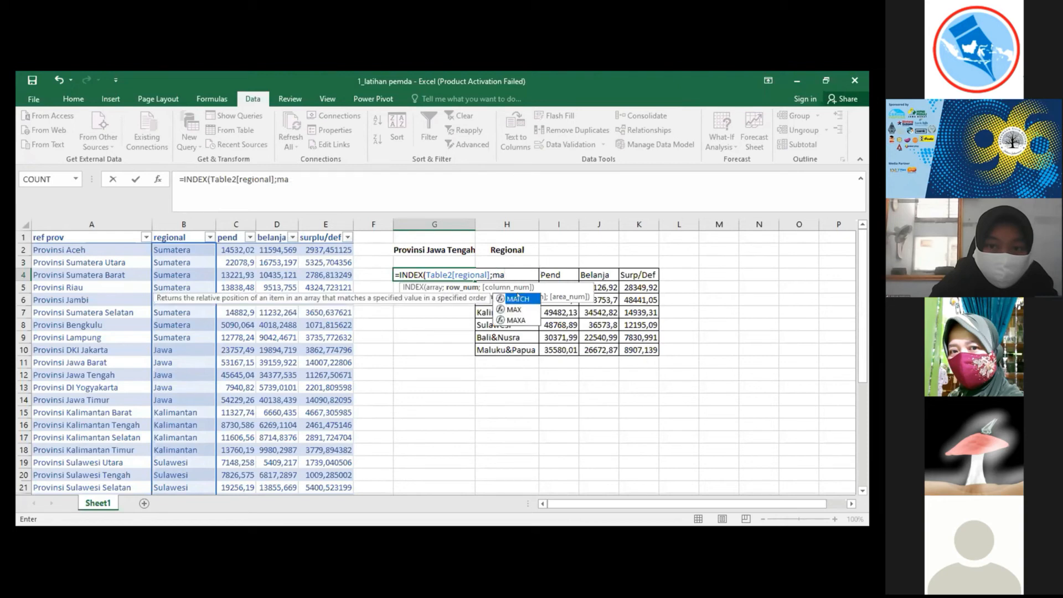
pyautogui.doubleClick(518, 298)
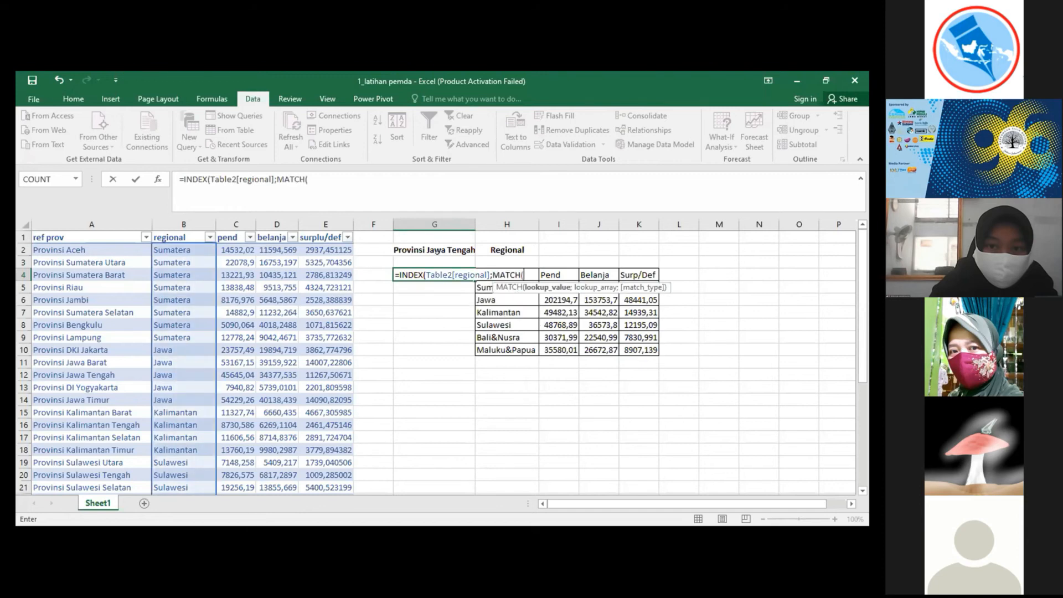
pyautogui.click(437, 248)
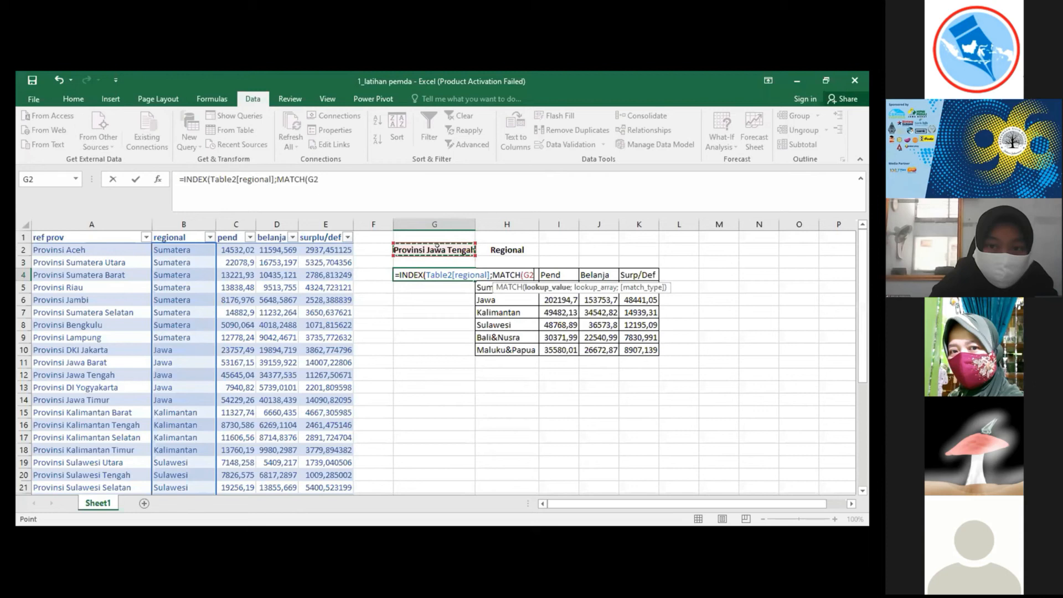
pyautogui.write(');')
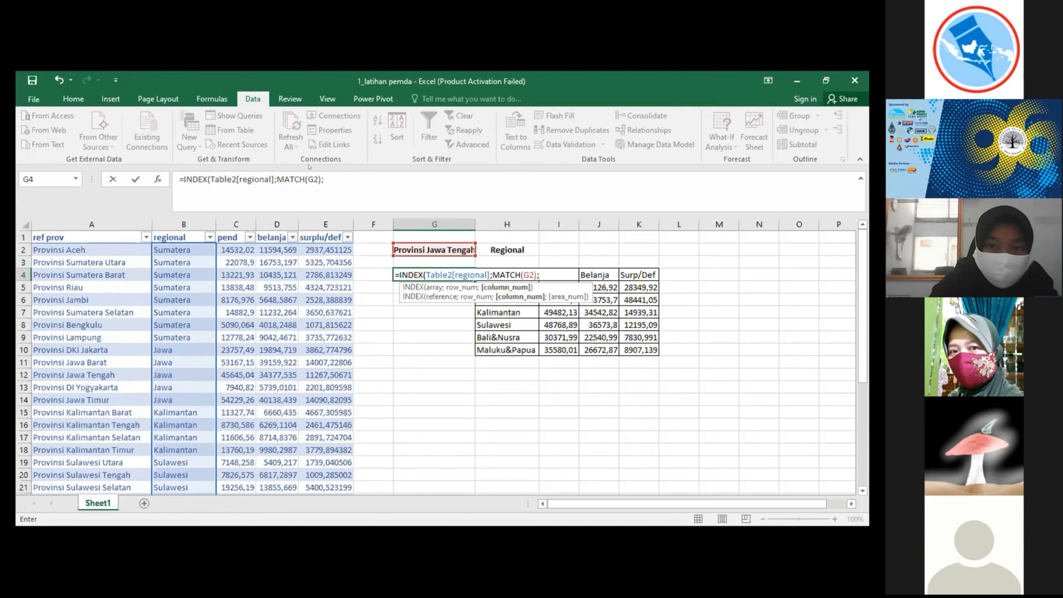
pyautogui.click(320, 178)
pyautogui.press('BackSpace')
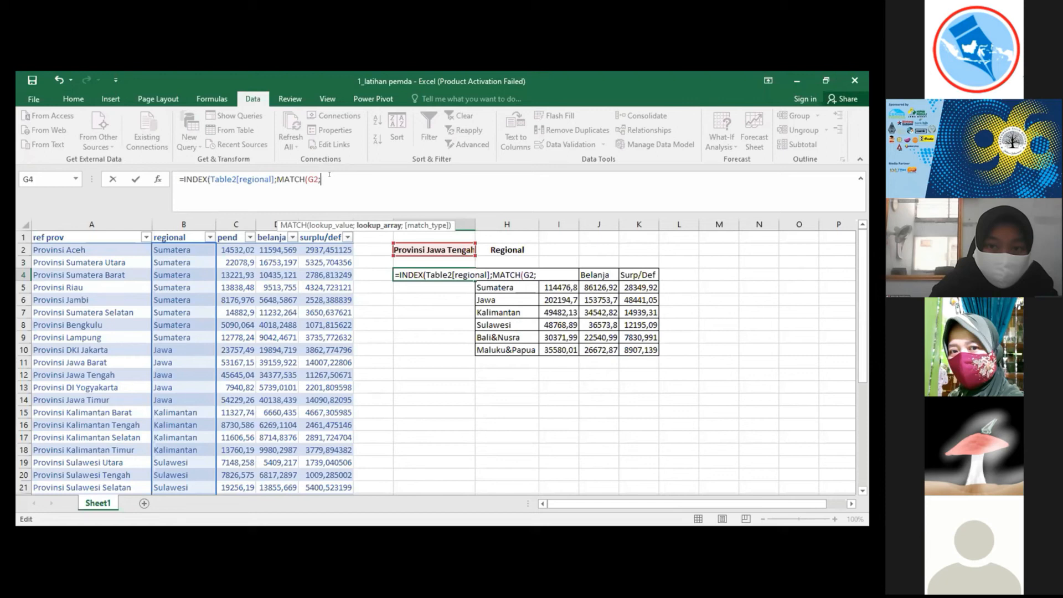
# Step: Use the province column, Table2[ref prov], as the lookup array of the MATCH function
pyautogui.write('ta')
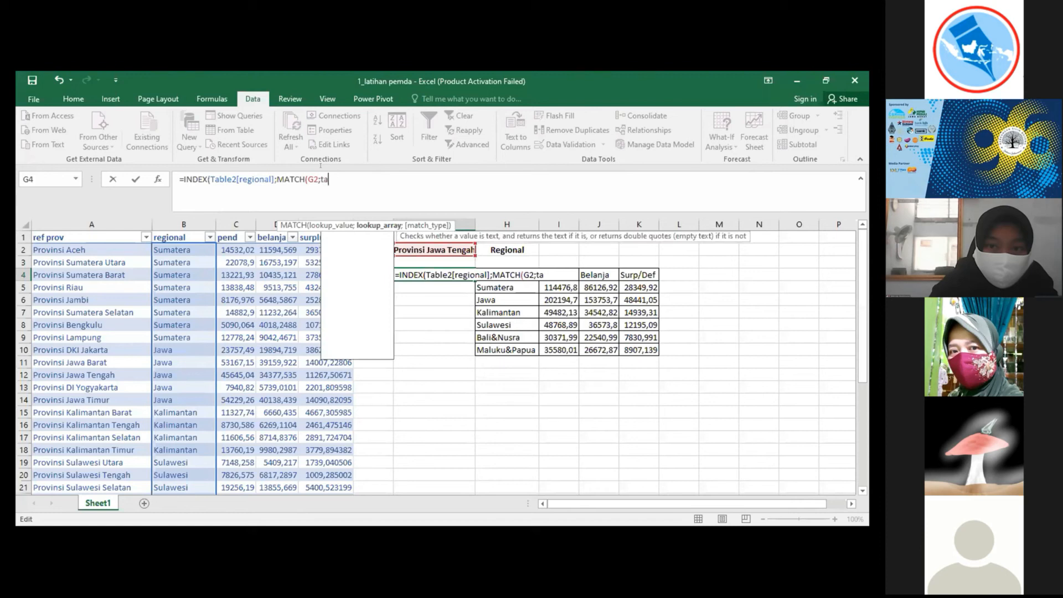
pyautogui.write('b')
pyautogui.doubleClick(338, 238)
pyautogui.write(']')
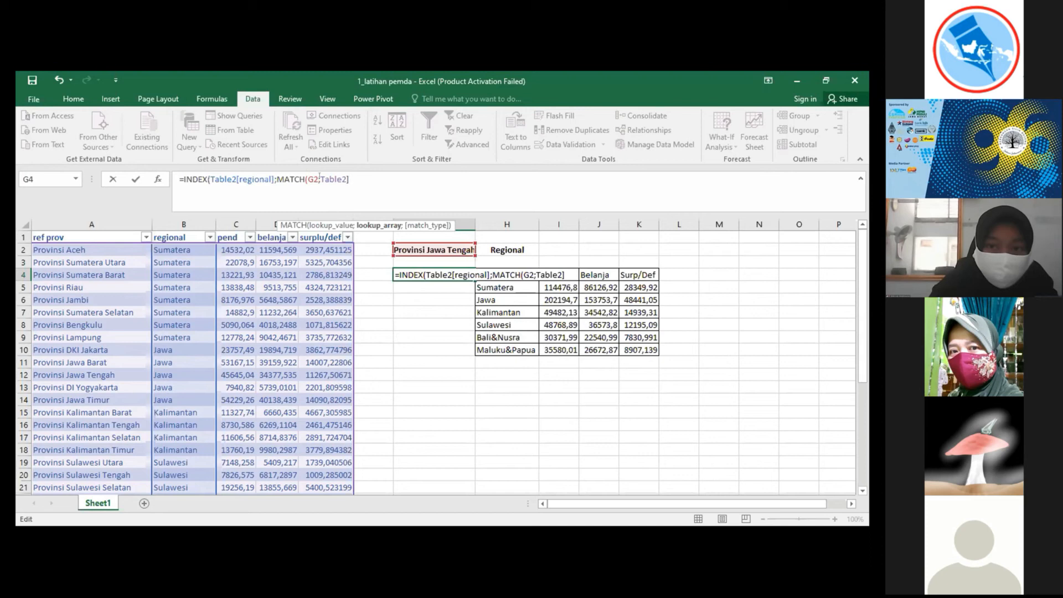
pyautogui.click(318, 179)
pyautogui.click(321, 179)
pyautogui.write('[')
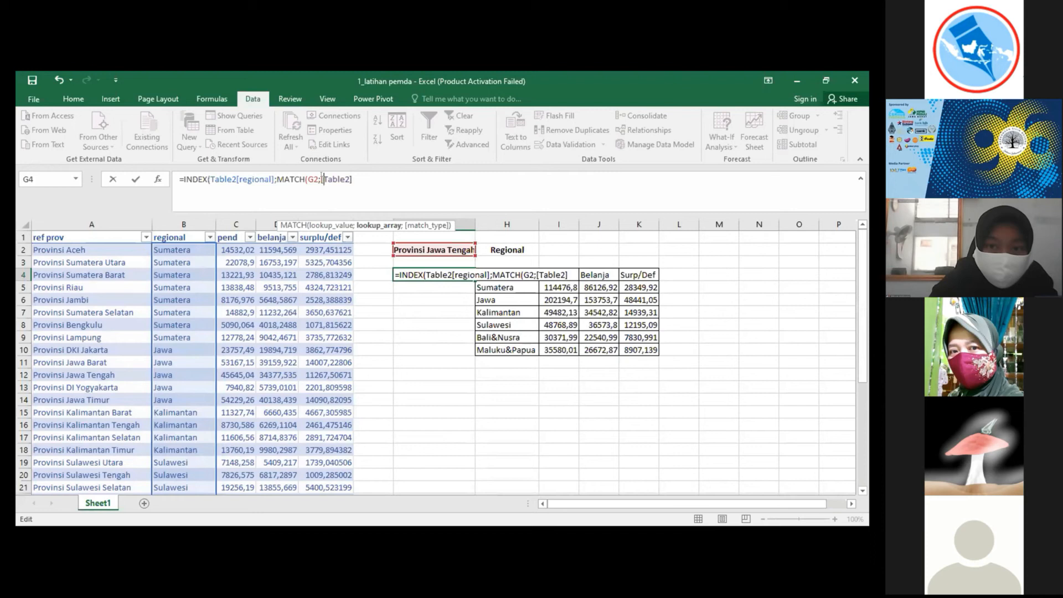
pyautogui.press('BackSpace')
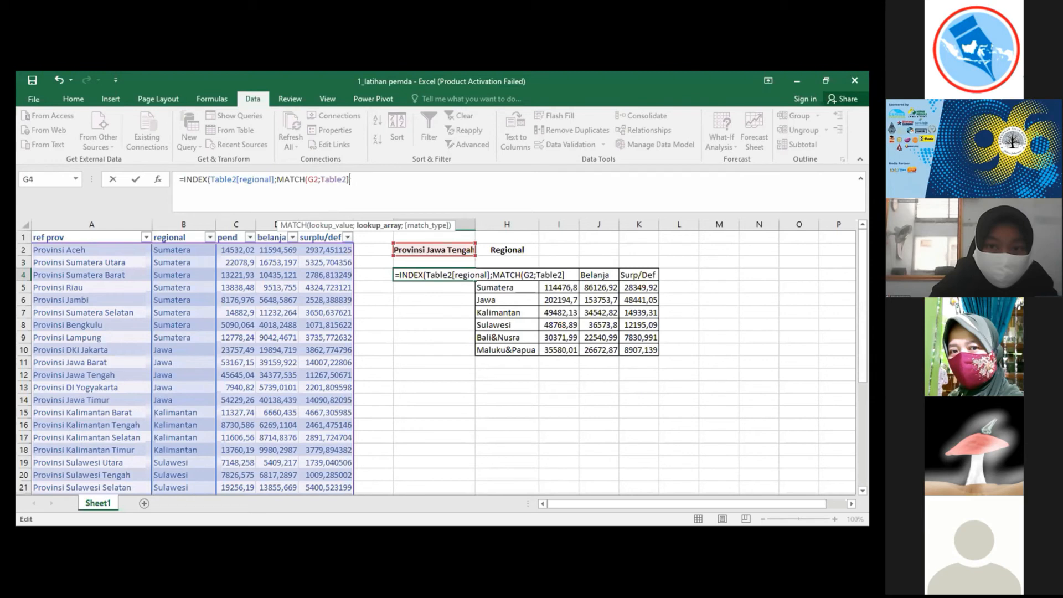
pyautogui.press('BackSpace')
pyautogui.write('[ref prov')
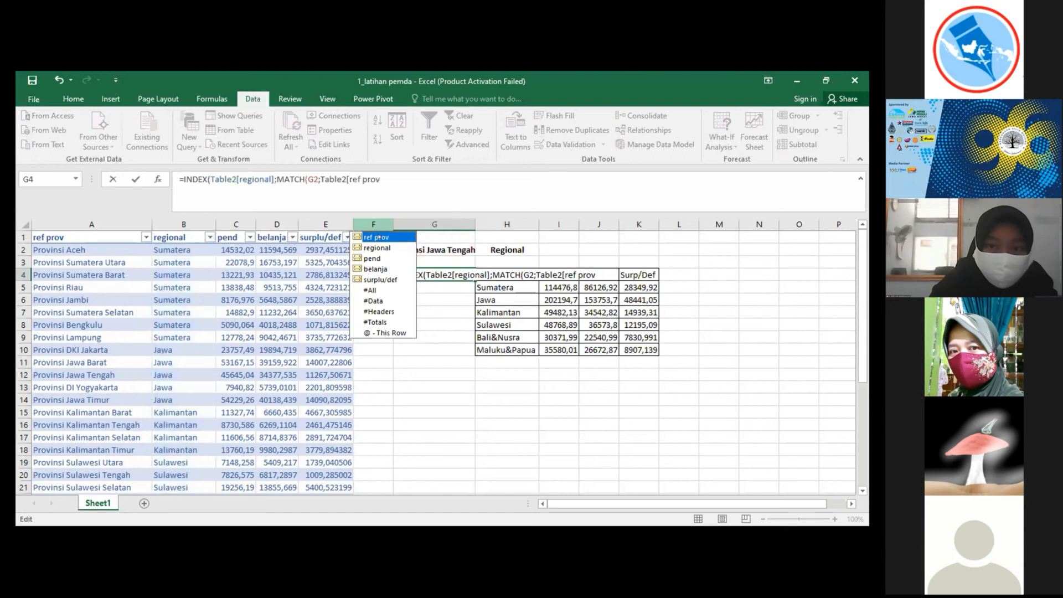
pyautogui.doubleClick(378, 238)
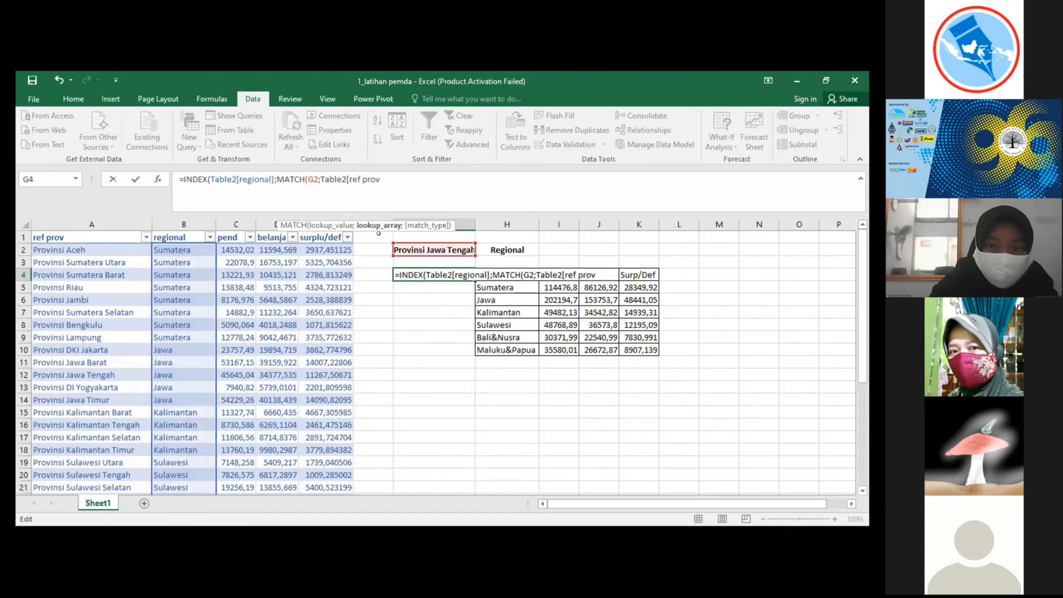
pyautogui.write(']')
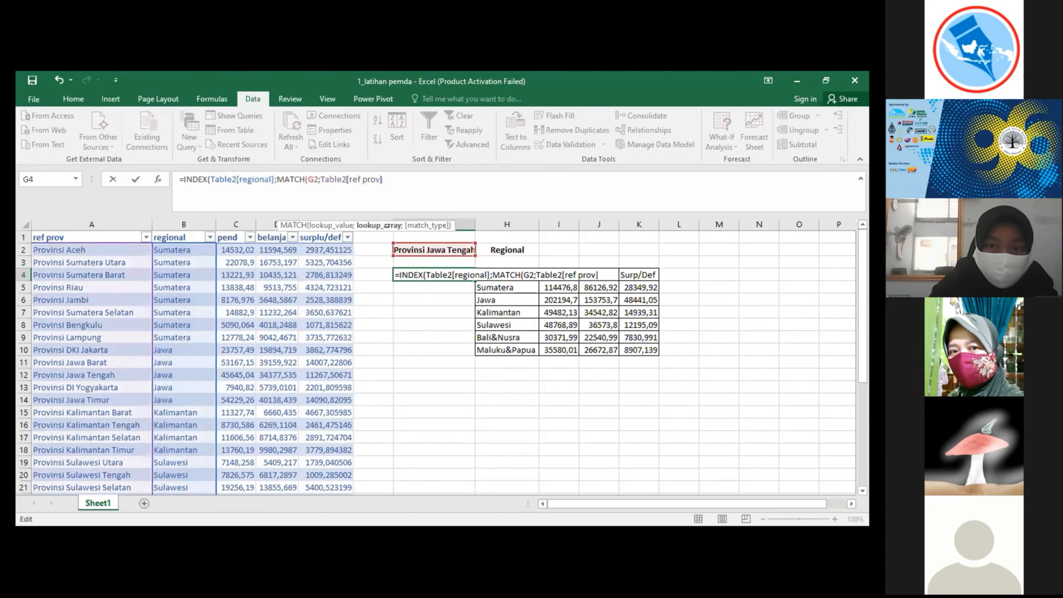
# Step: Set the MATCH type to 0 for an exact match, close both functions and enter the formula in G4
pyautogui.write(';')
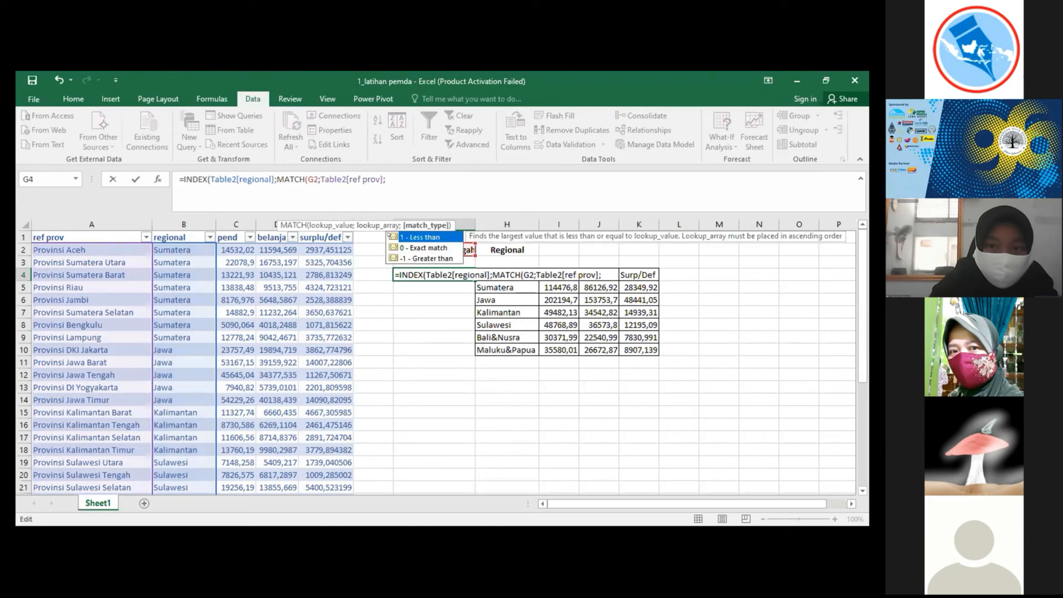
pyautogui.write('0))')
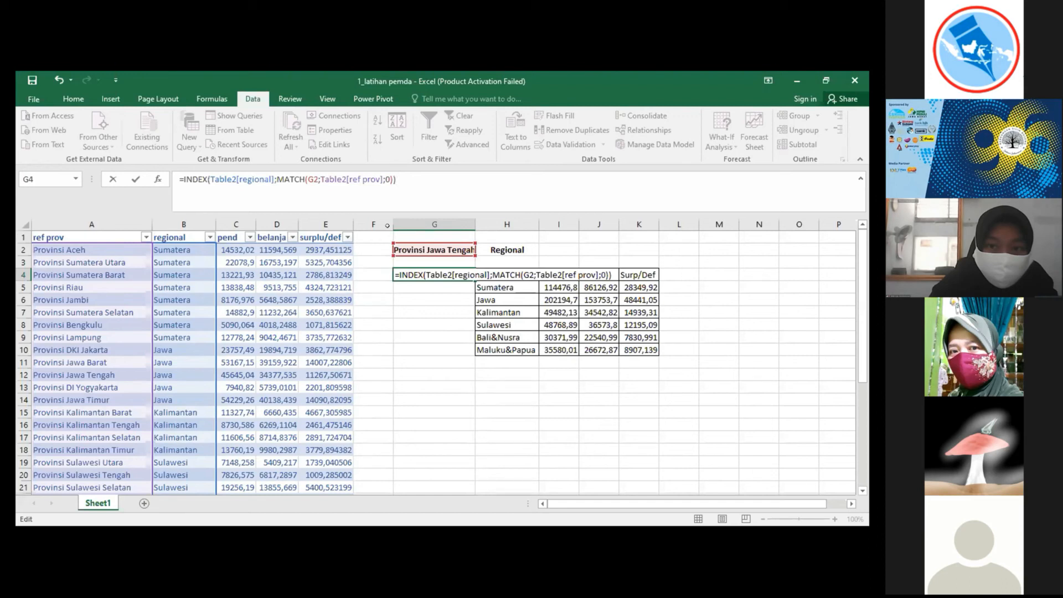
pyautogui.press('Return')
pyautogui.press('Up')
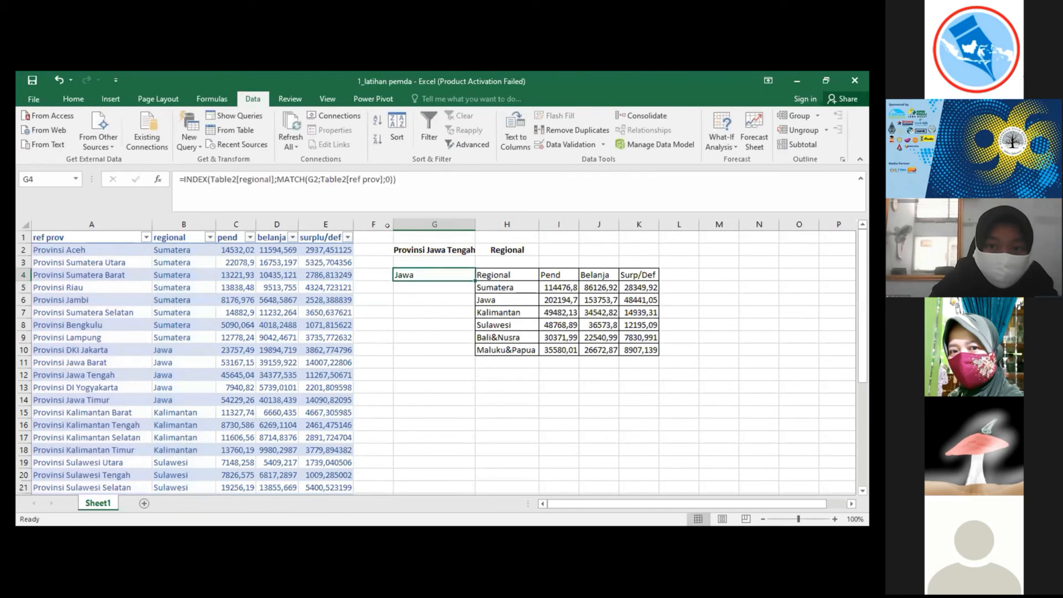
# Step: Test the regional lookup by choosing other provinces for G2, including Provinsi Kalimantan Tengah
pyautogui.click(461, 250)
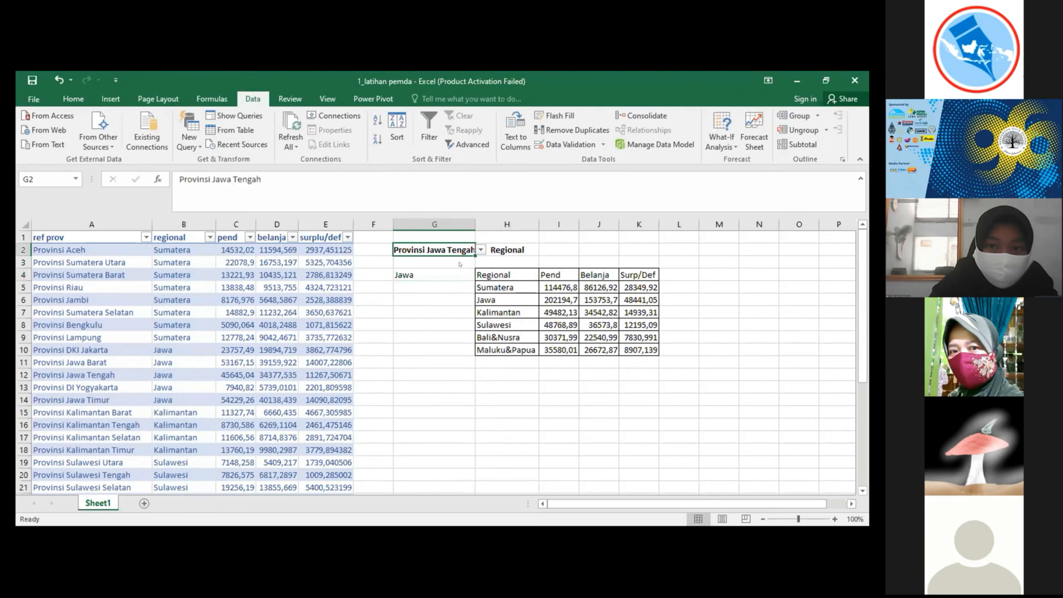
pyautogui.click(480, 250)
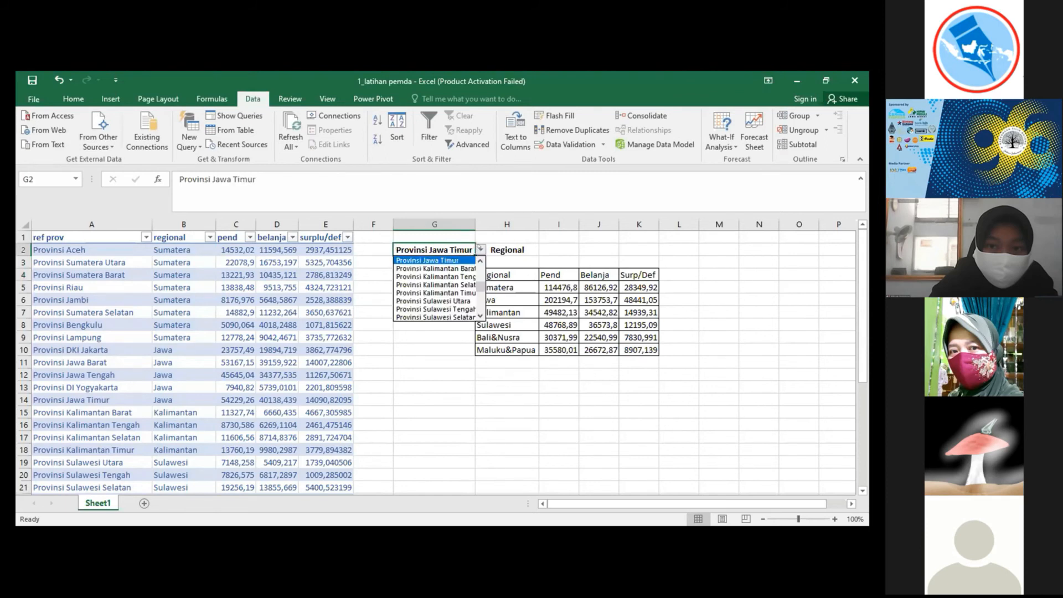
pyautogui.click(448, 276)
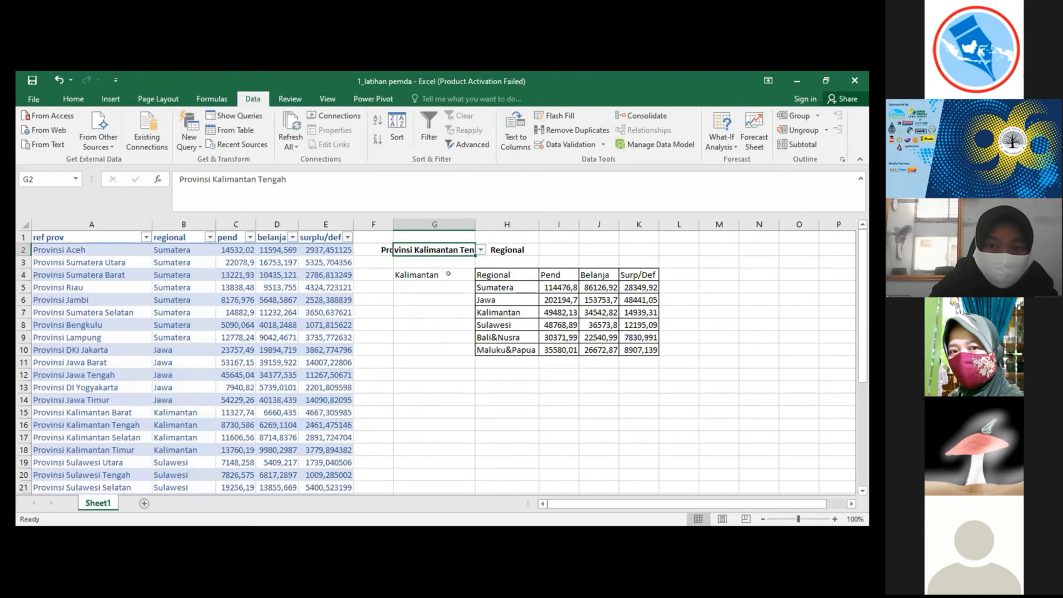
pyautogui.click(480, 250)
pyautogui.click(432, 316)
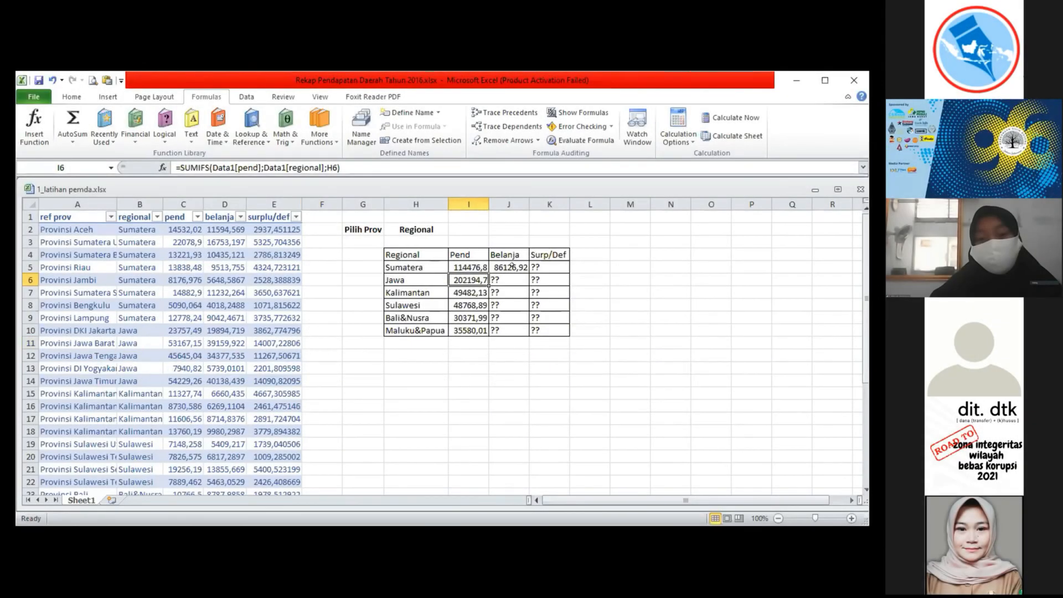
# Step: In the other 1_latihan pemda.xlsx workbook, fill the Sumatera Belanja formula from J5 down to J10 for the remaining regionals
pyautogui.click(512, 266)
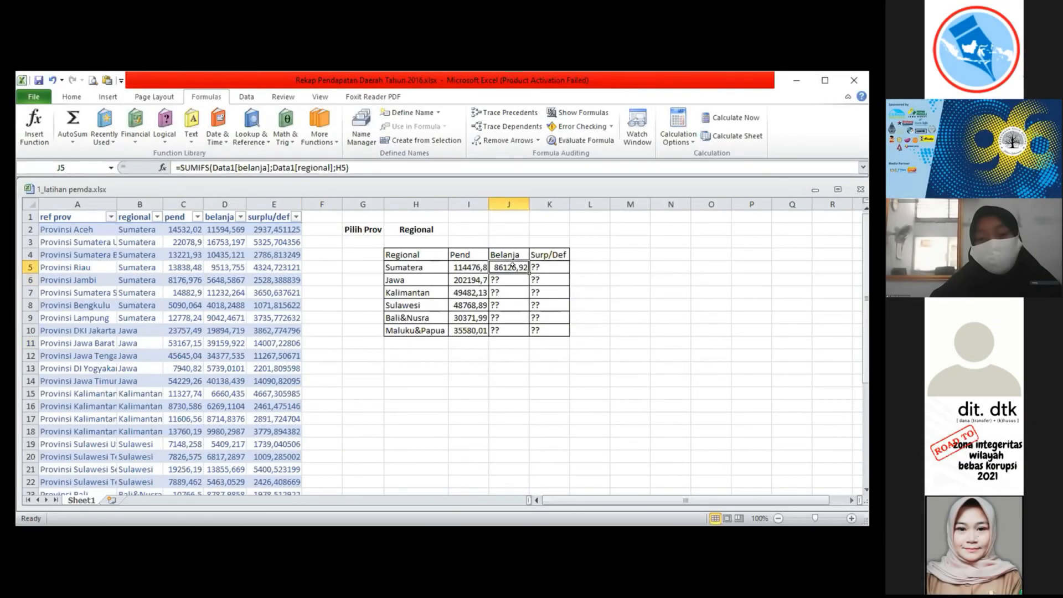
pyautogui.moveTo(529, 272); pyautogui.dragTo(516, 331)
pyautogui.click(553, 265)
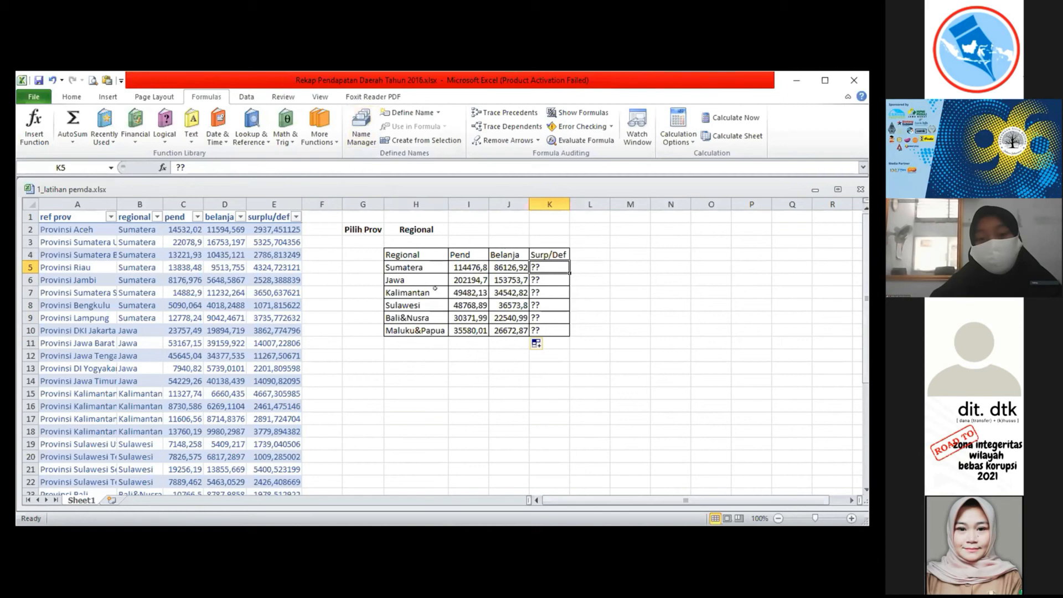
# Step: Start a data validation rule for the Pilih Prov cell G2 that allows a List
pyautogui.click(371, 227)
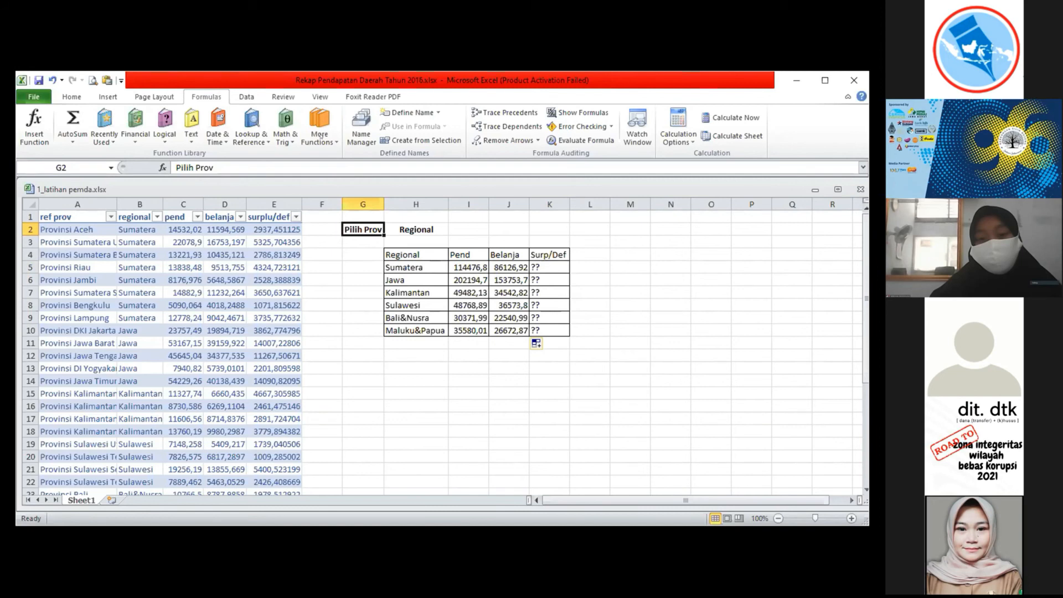
pyautogui.click(695, 96)
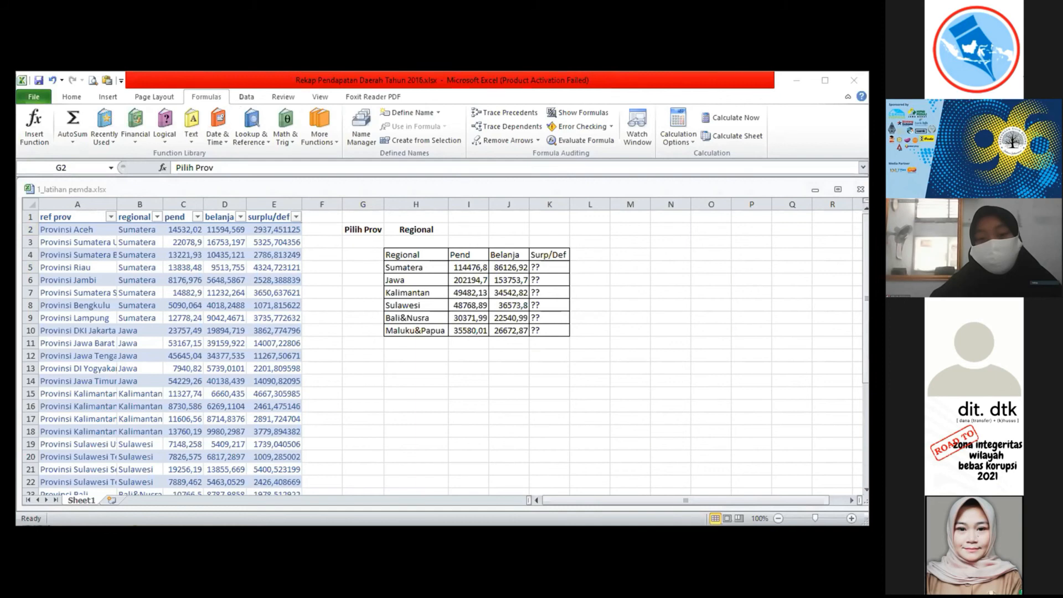
pyautogui.click(246, 97)
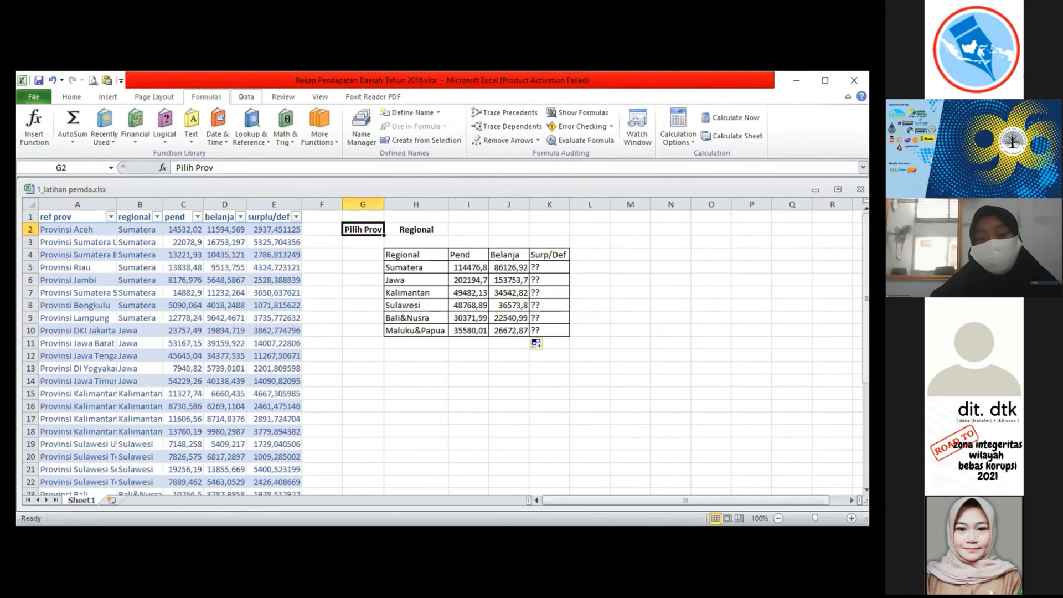
pyautogui.click(247, 97)
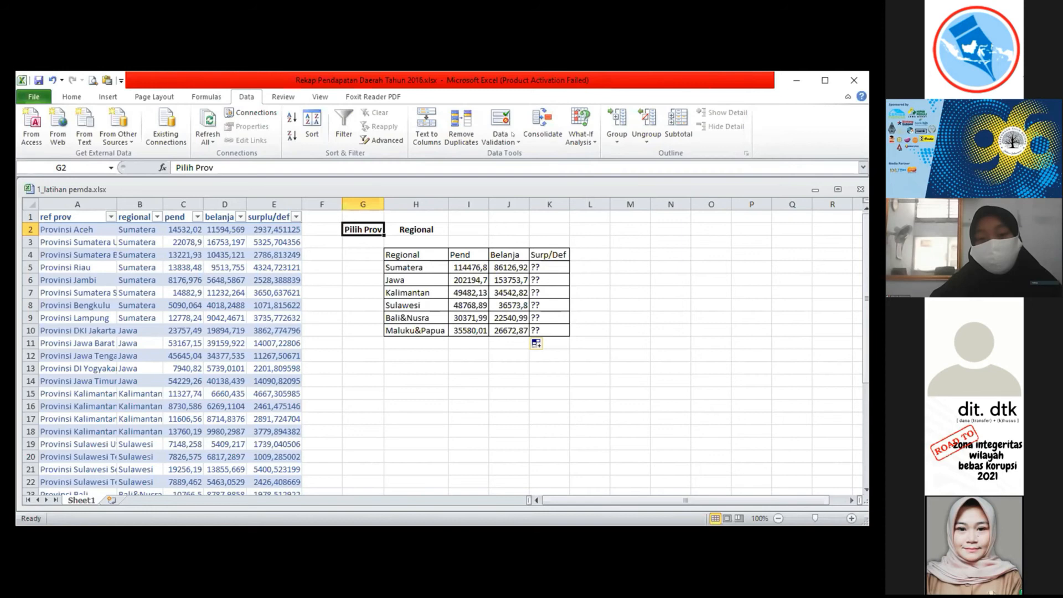
pyautogui.hotkey('alt', 'Tab')
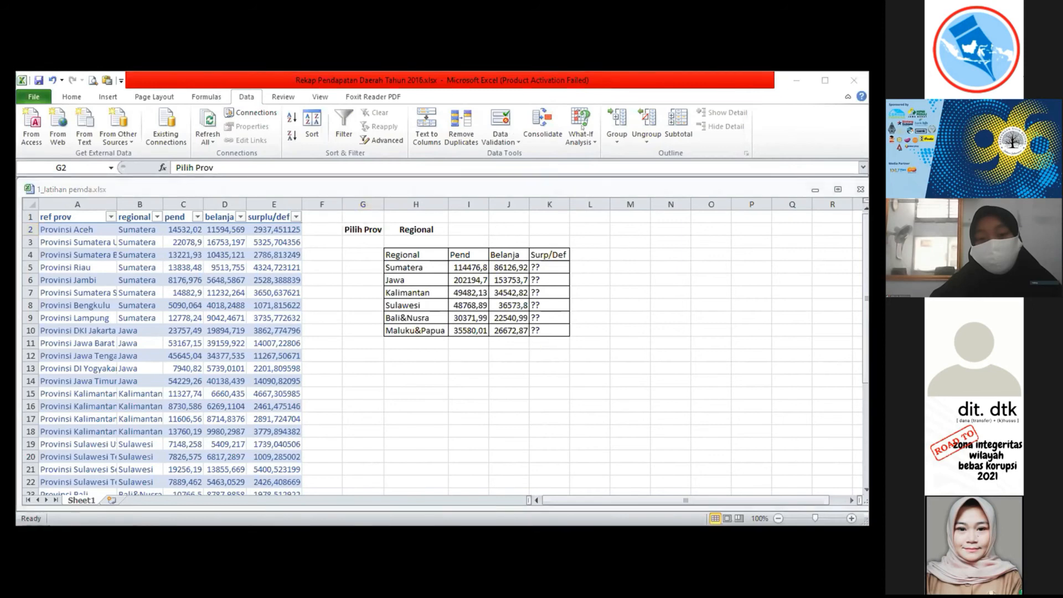
pyautogui.hotkey('alt', 'Tab')
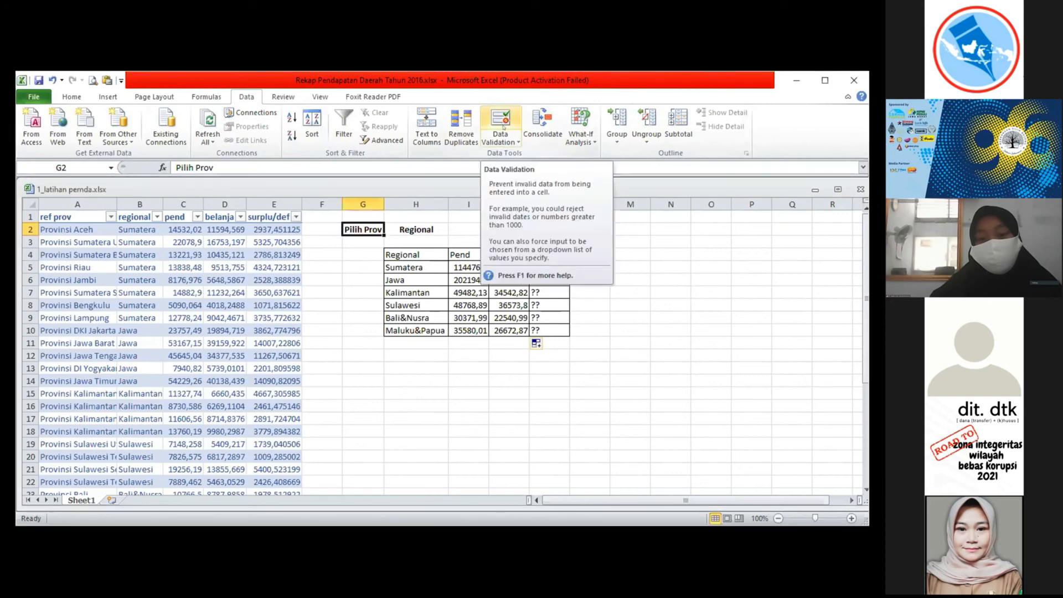
pyautogui.click(513, 142)
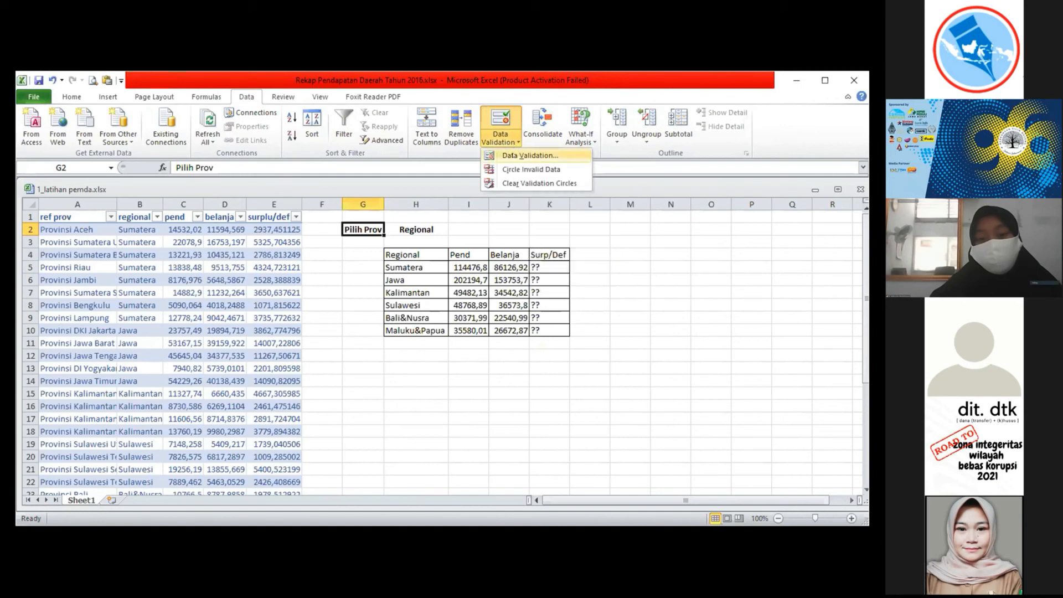
pyautogui.click(514, 156)
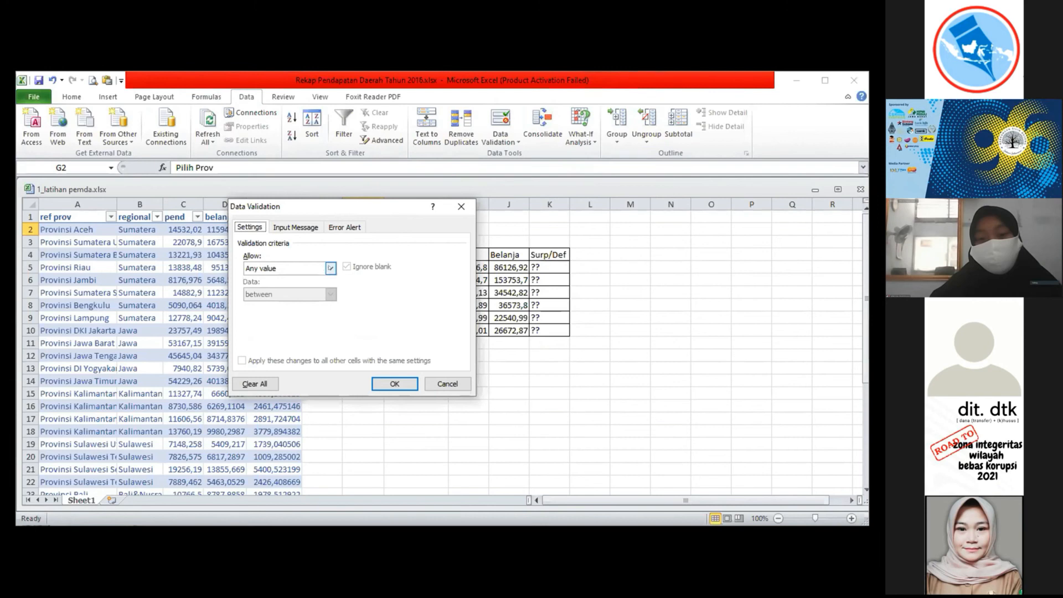
pyautogui.click(331, 268)
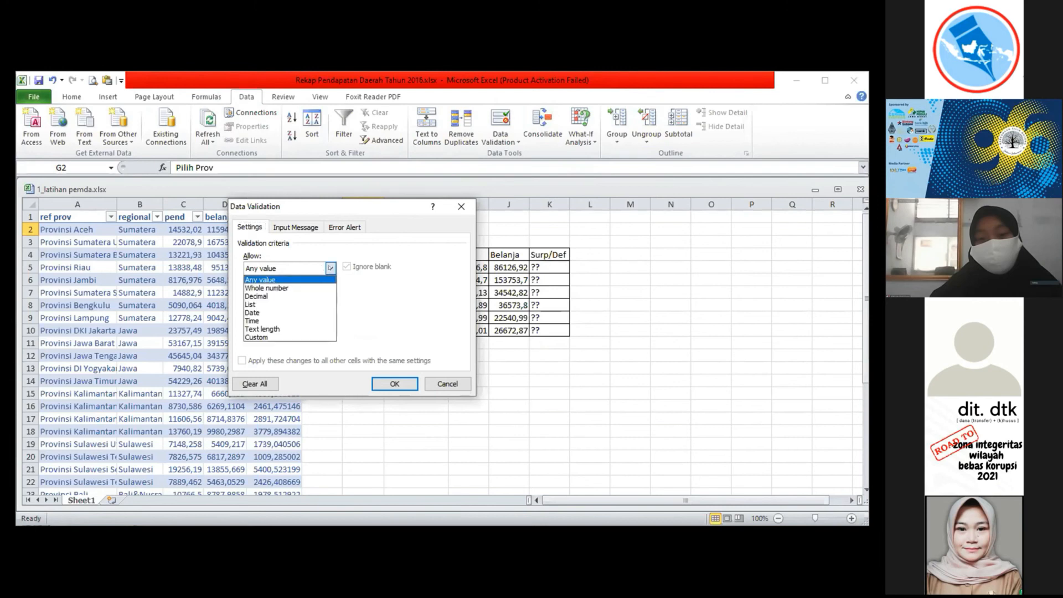
pyautogui.click(310, 305)
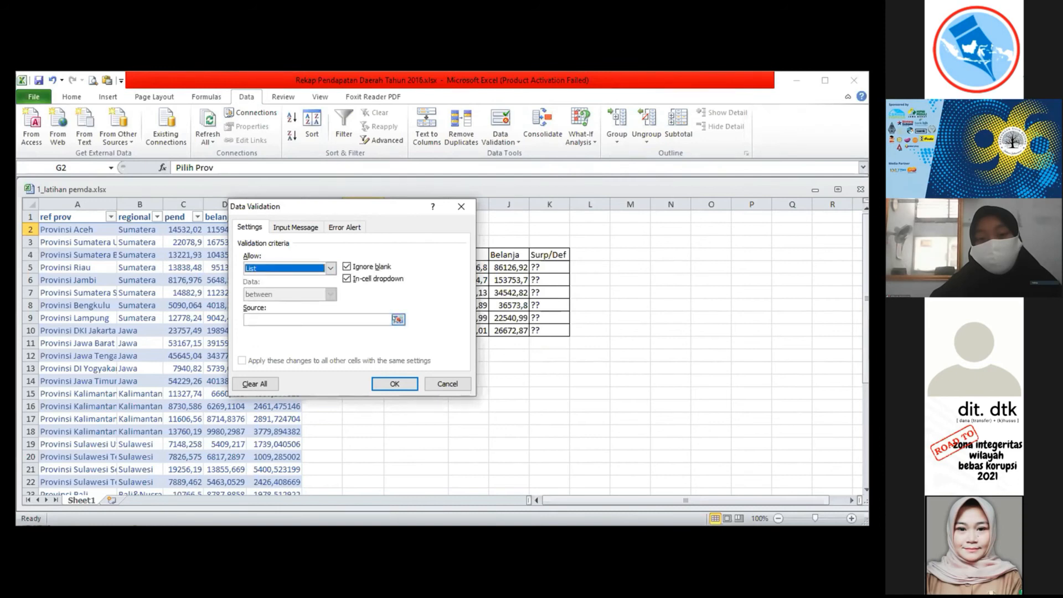
# Step: Use the province names in $A$2:$A$35 as the list source and apply the validation rule
pyautogui.click(399, 320)
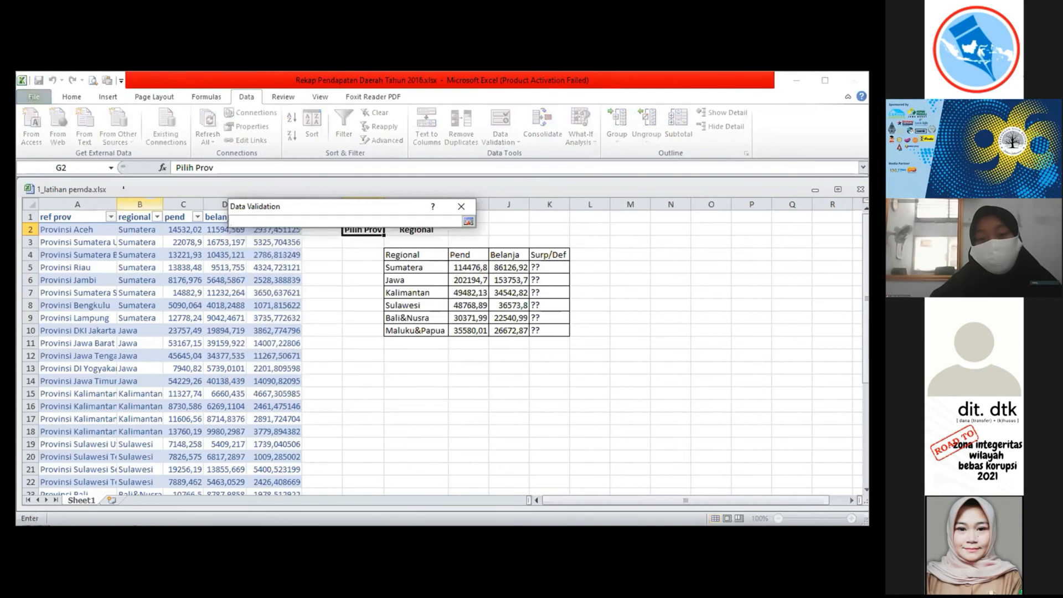
pyautogui.click(59, 225)
pyautogui.moveTo(866, 267); pyautogui.dragTo(865, 368)
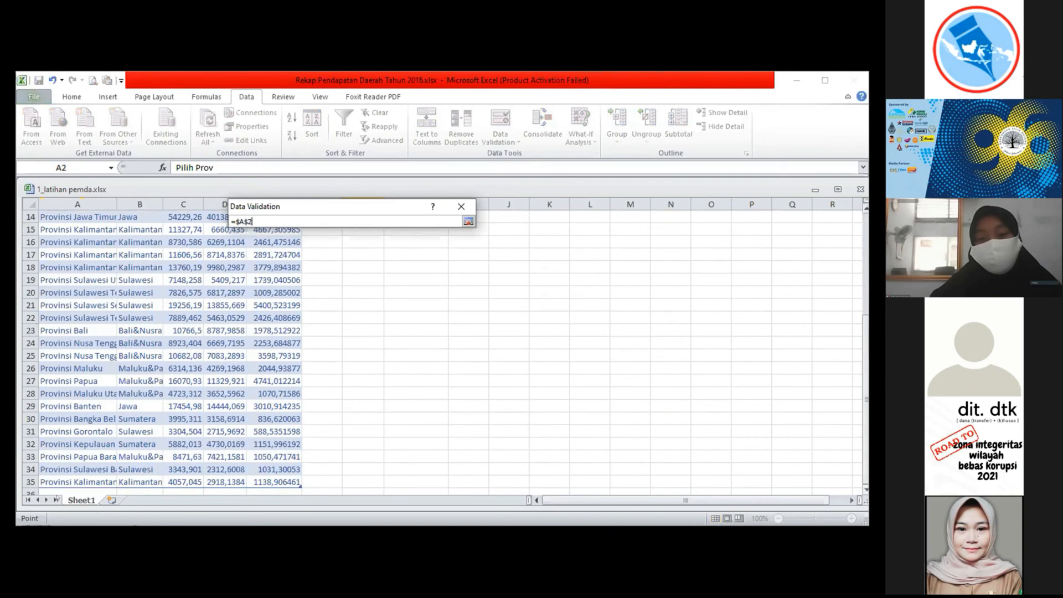
pyautogui.keyDown('shift'); pyautogui.click(68, 480); pyautogui.keyUp('shift')
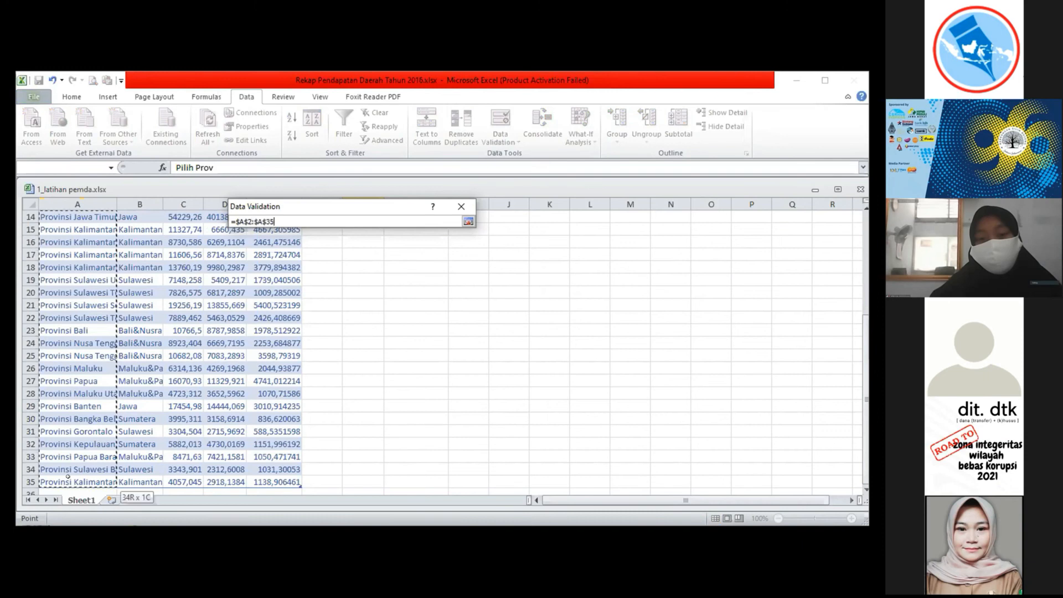
pyautogui.click(468, 221)
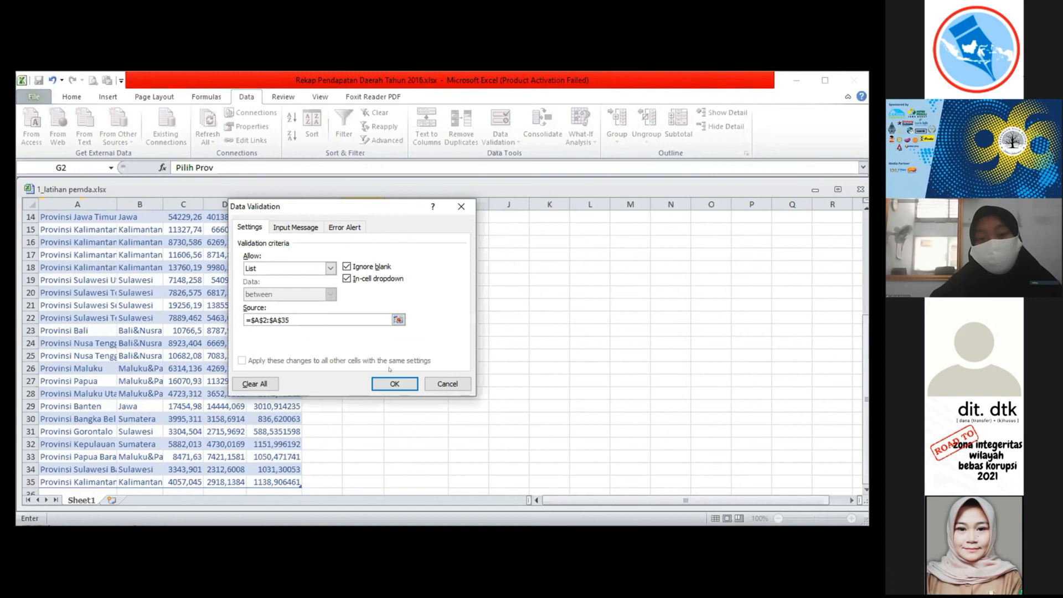
pyautogui.click(390, 385)
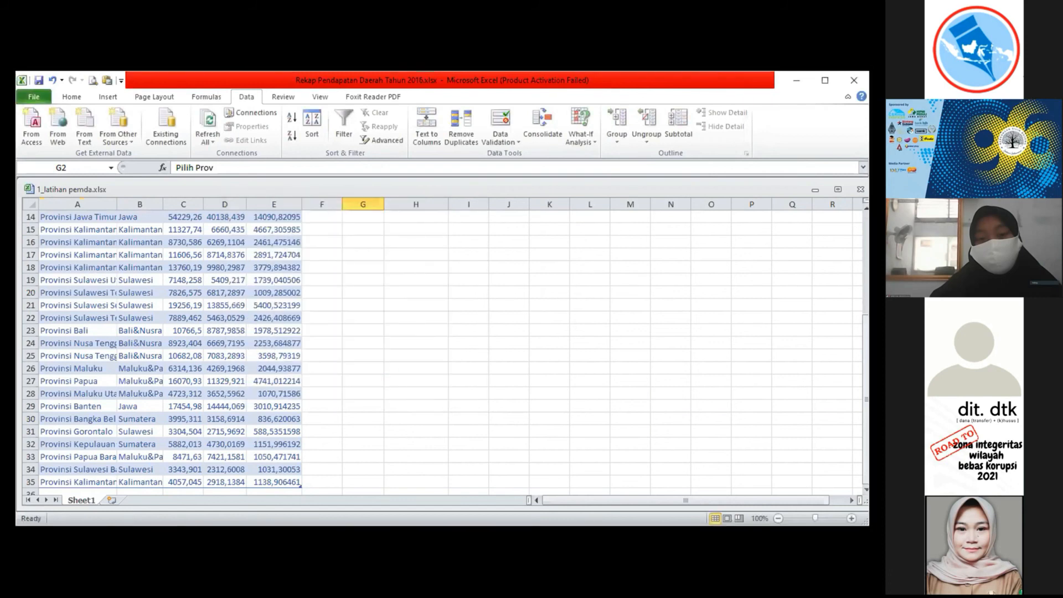
# Step: Check the province dropdown in G2 and widen column G to fit the full province names
pyautogui.moveTo(866, 335); pyautogui.dragTo(866, 232)
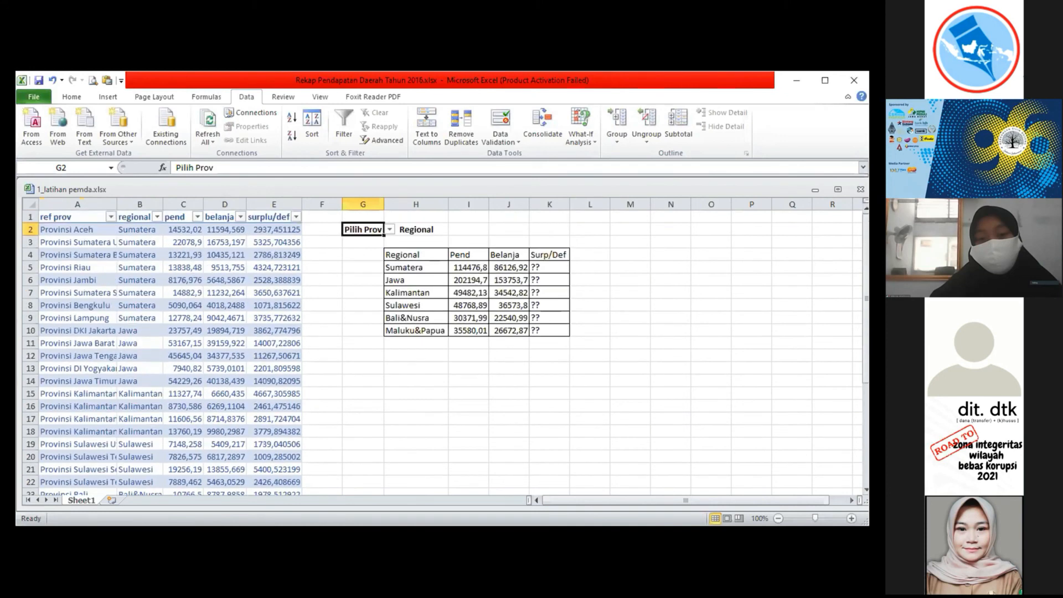
pyautogui.click(390, 228)
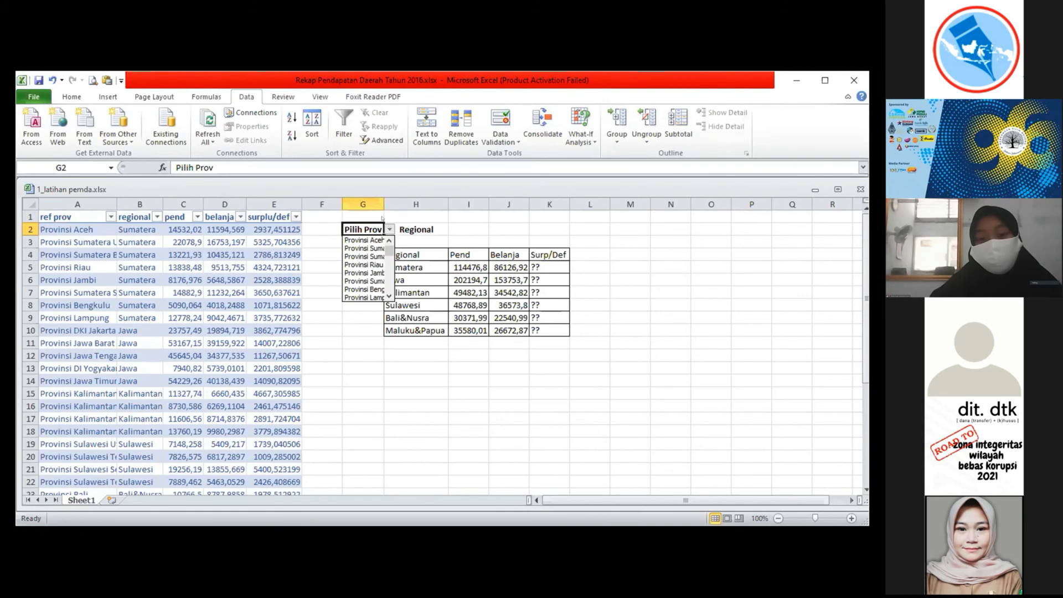
pyautogui.press('Escape')
pyautogui.moveTo(383, 197); pyautogui.dragTo(437, 206)
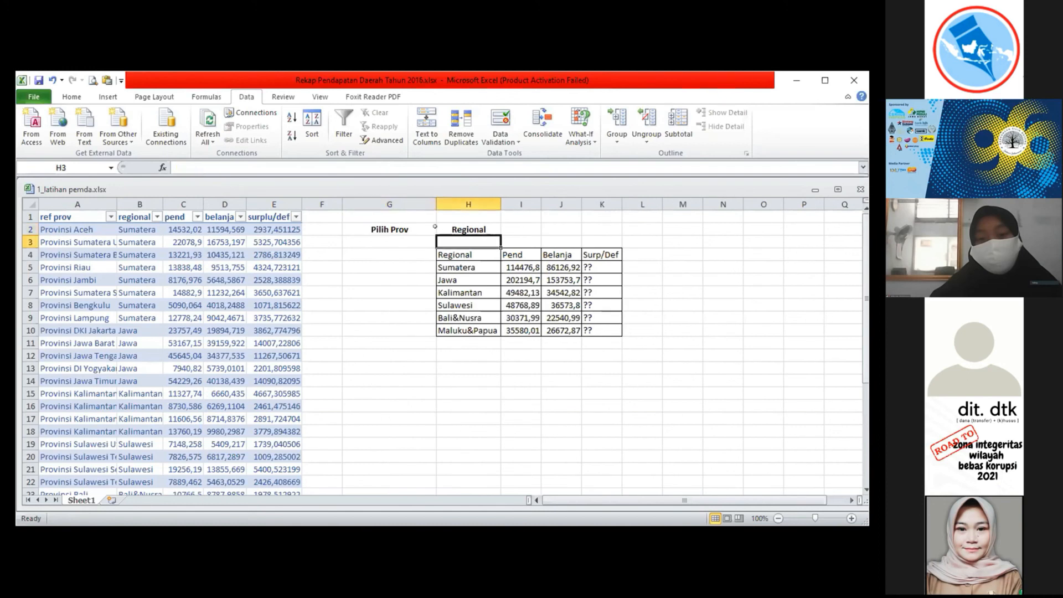
# Step: Choose Provinsi Sulawesi Utara from the province dropdown in G2
pyautogui.click(442, 228)
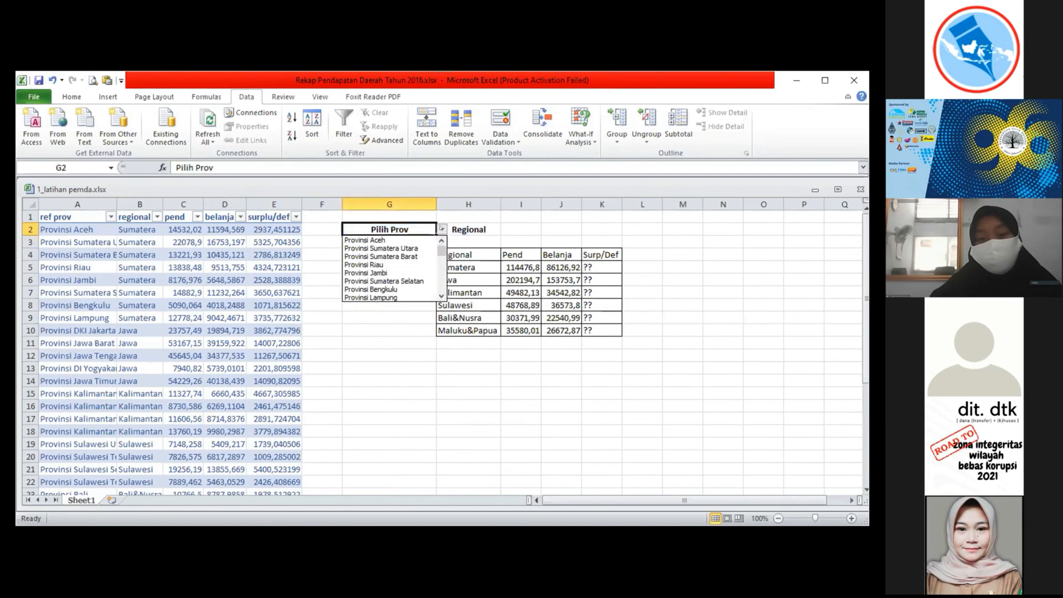
pyautogui.click(441, 297)
pyautogui.click(442, 296)
pyautogui.click(442, 296)
pyautogui.click(441, 296)
pyautogui.click(441, 296)
pyautogui.click(442, 297)
pyautogui.click(441, 297)
pyautogui.click(442, 296)
pyautogui.click(441, 297)
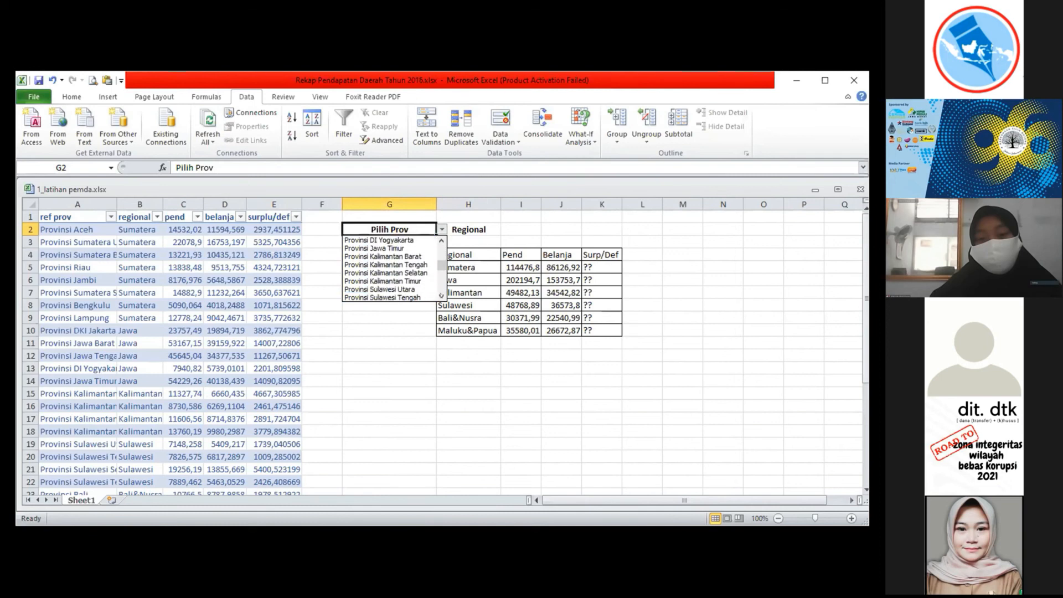
pyautogui.click(392, 287)
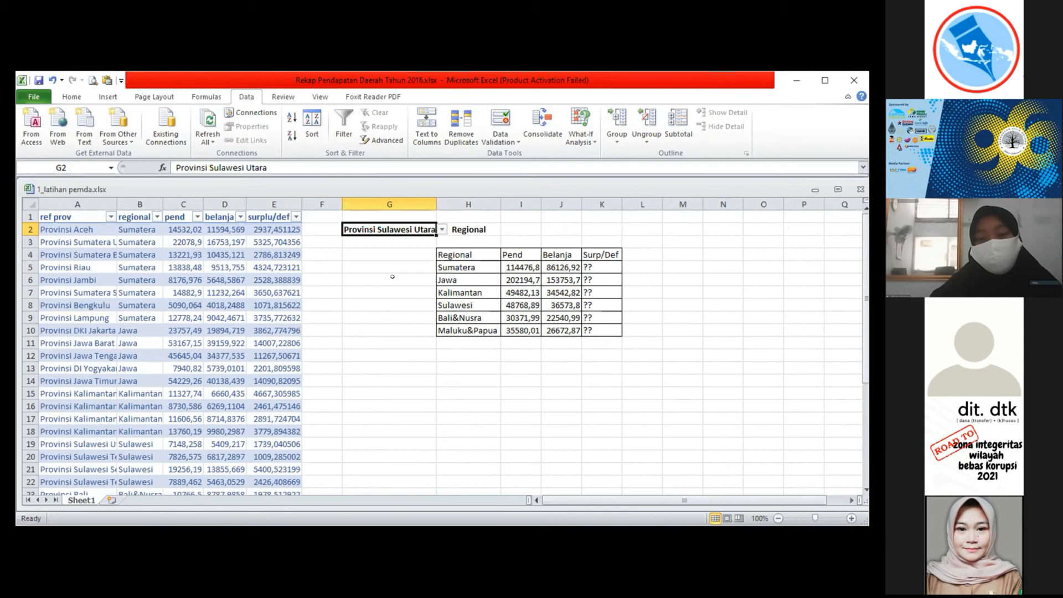
# Step: Start an INDEX formula in G3 with the regional column, Data1[regional], as its array
pyautogui.click(384, 240)
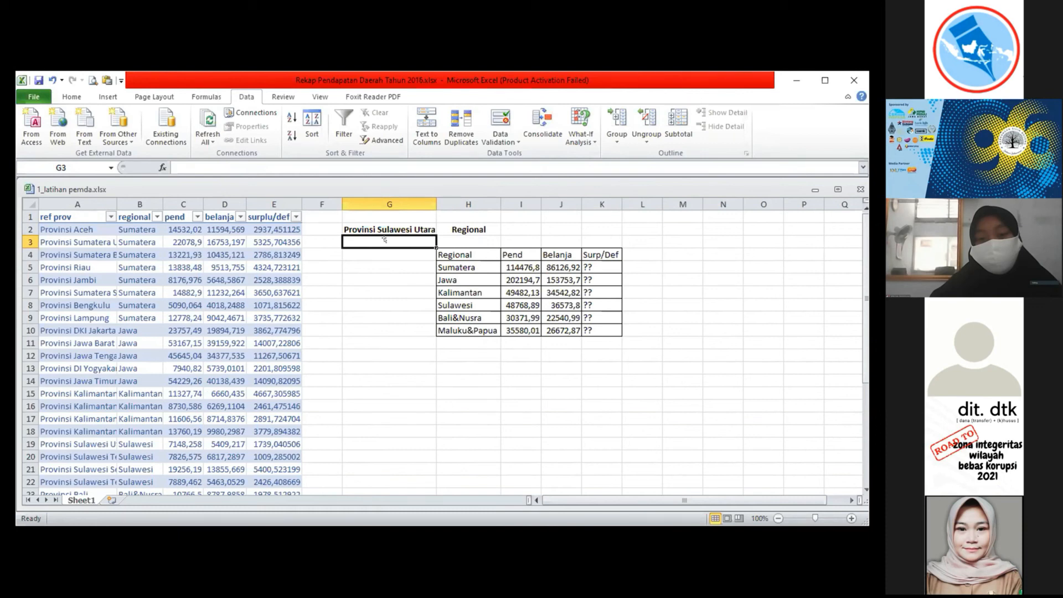
pyautogui.write('=')
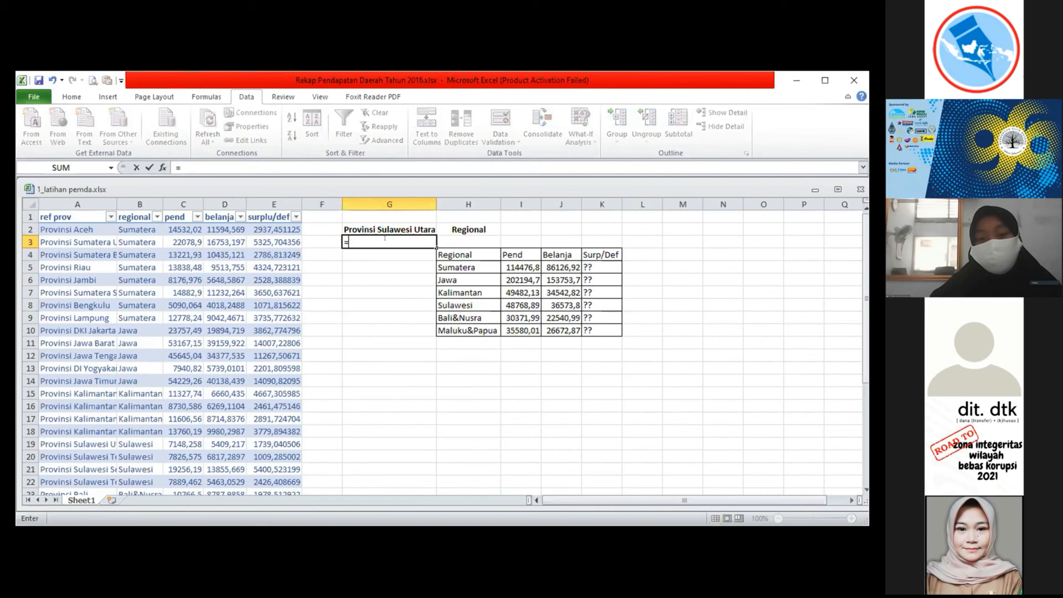
pyautogui.write('index')
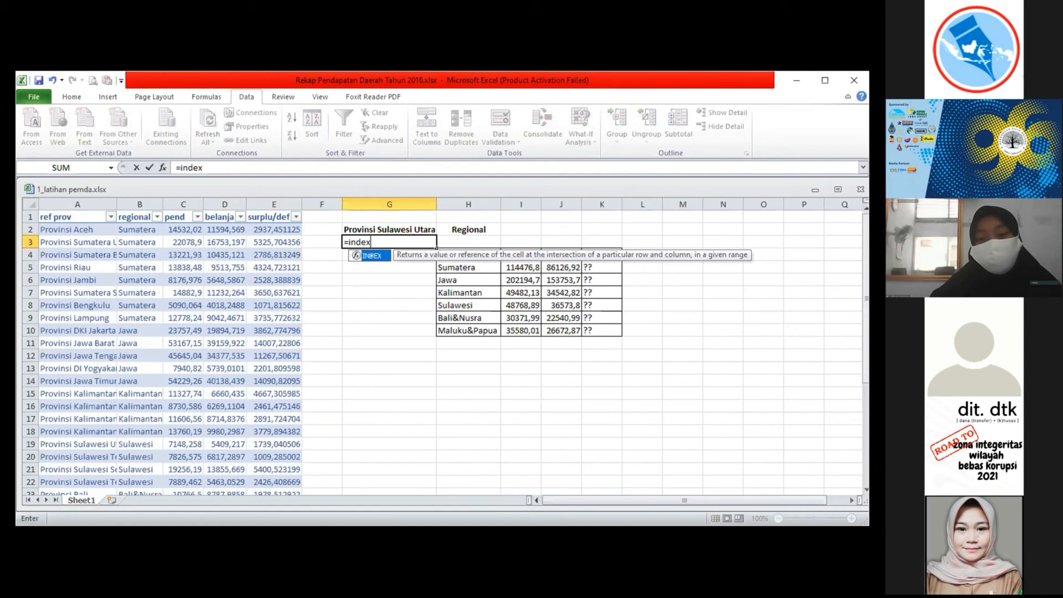
pyautogui.press('Tab')
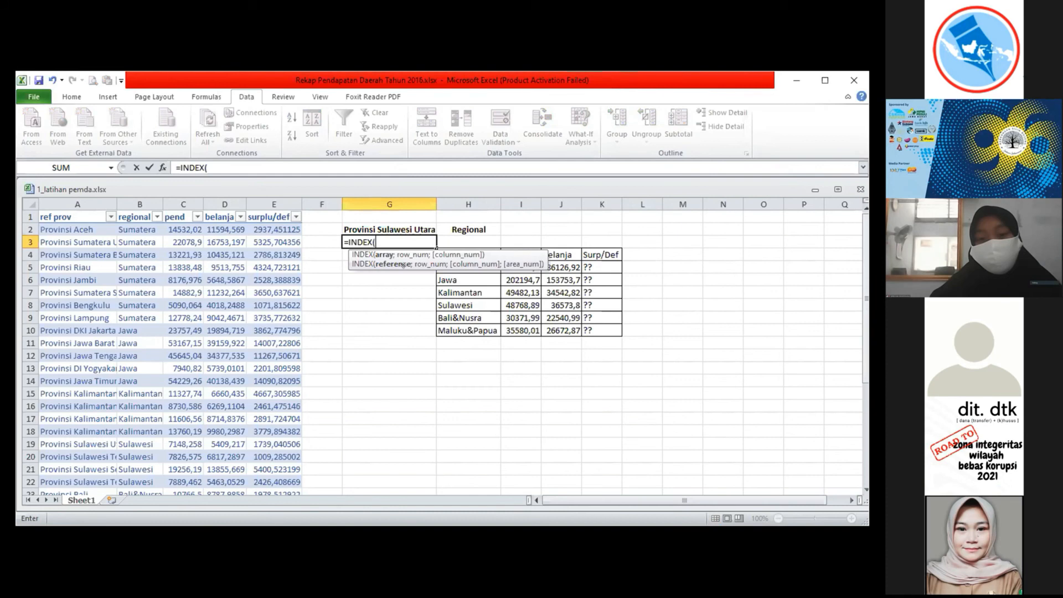
pyautogui.write('da')
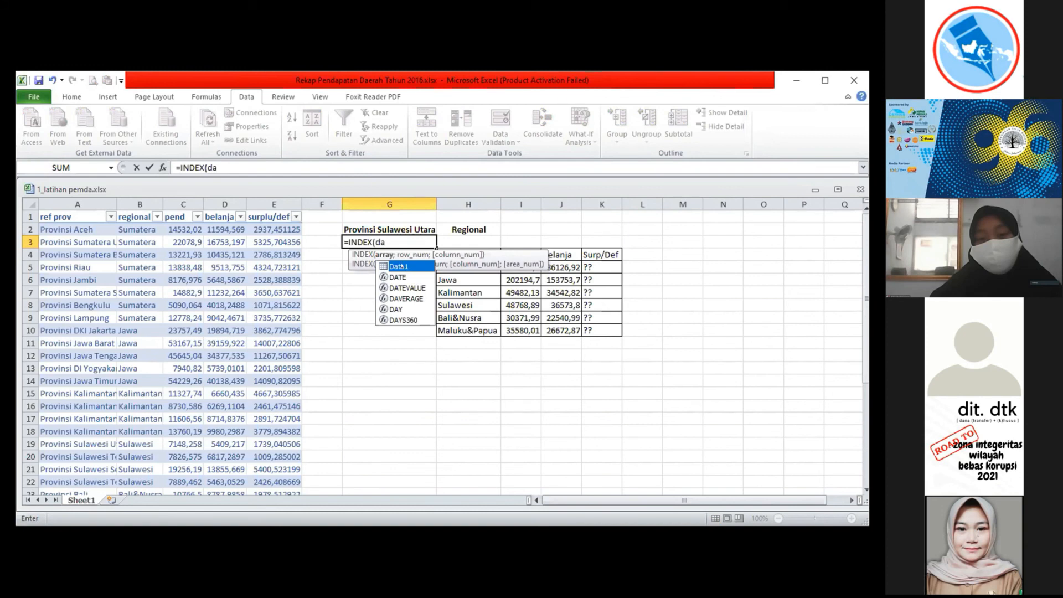
pyautogui.doubleClick(401, 267)
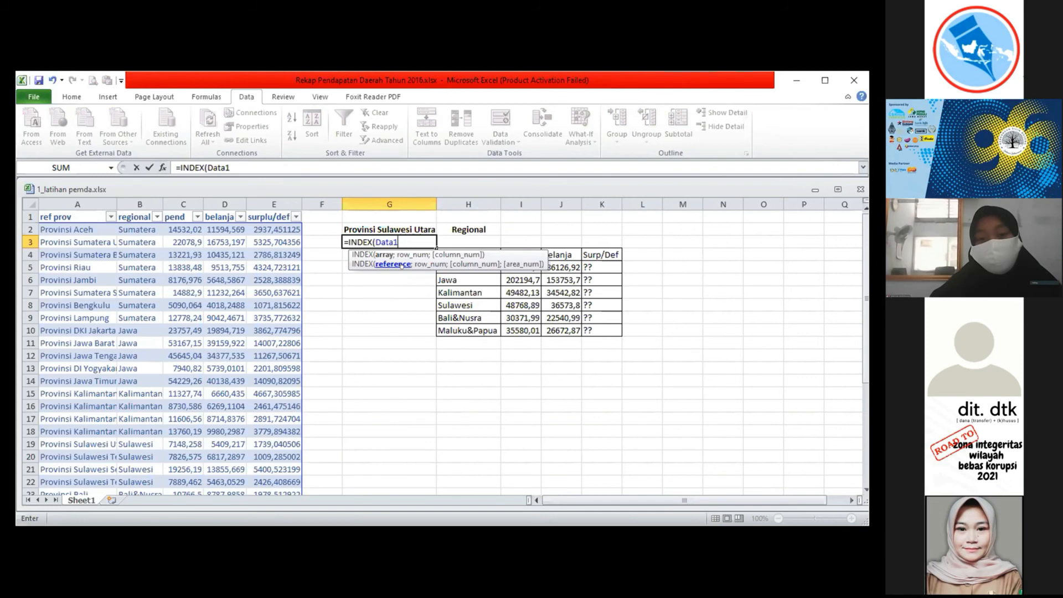
pyautogui.write('[')
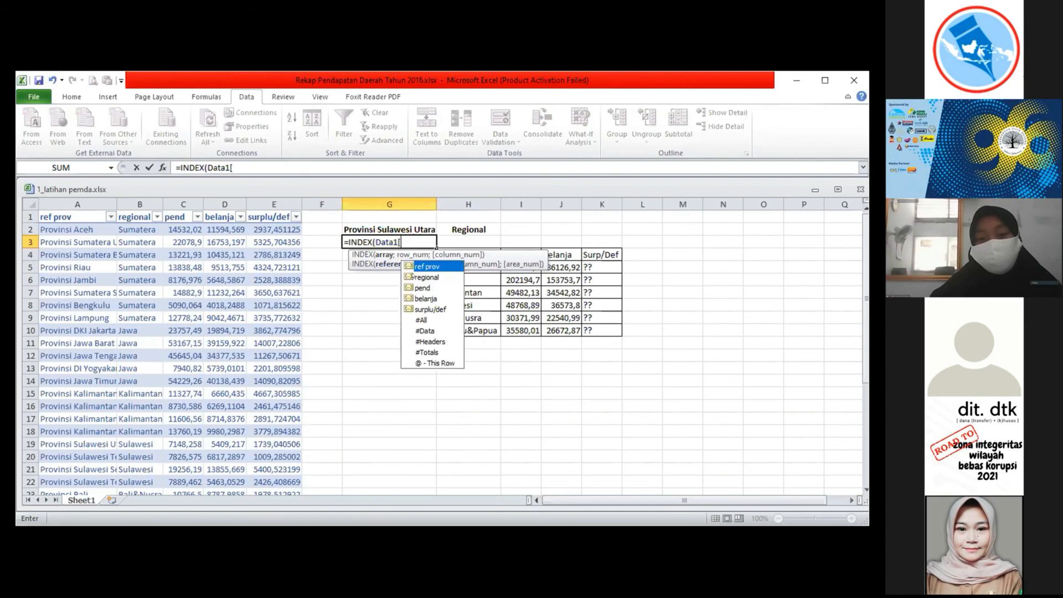
pyautogui.press('Down')
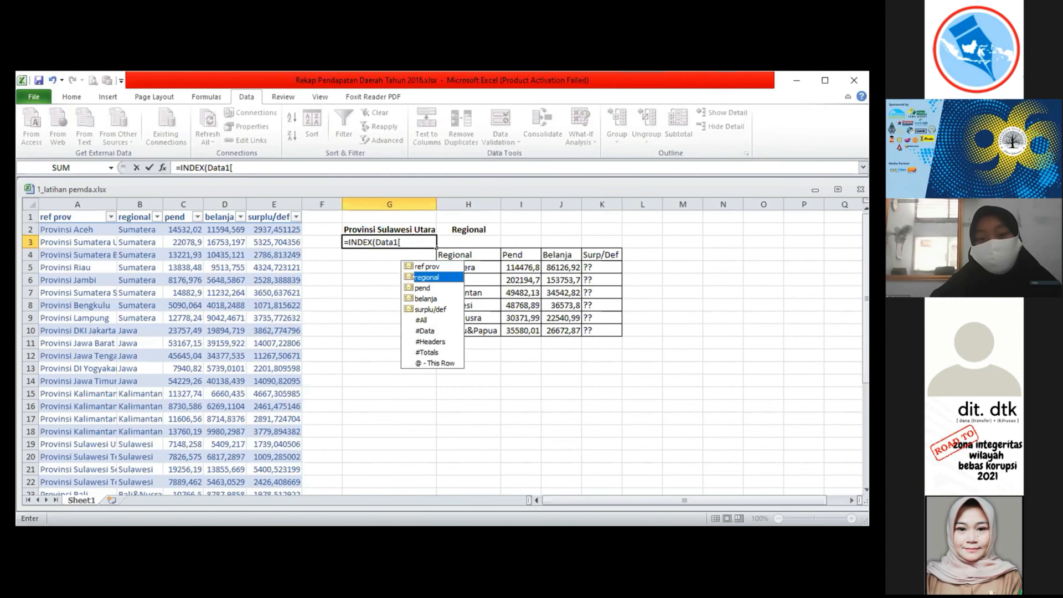
pyautogui.press('Tab')
pyautogui.write(']')
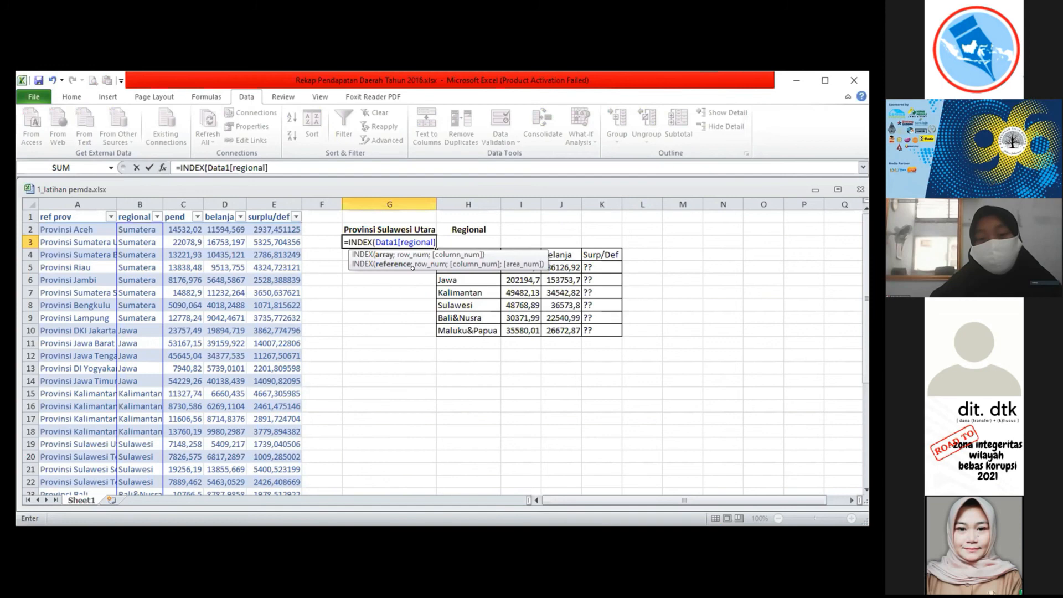
pyautogui.write(';')
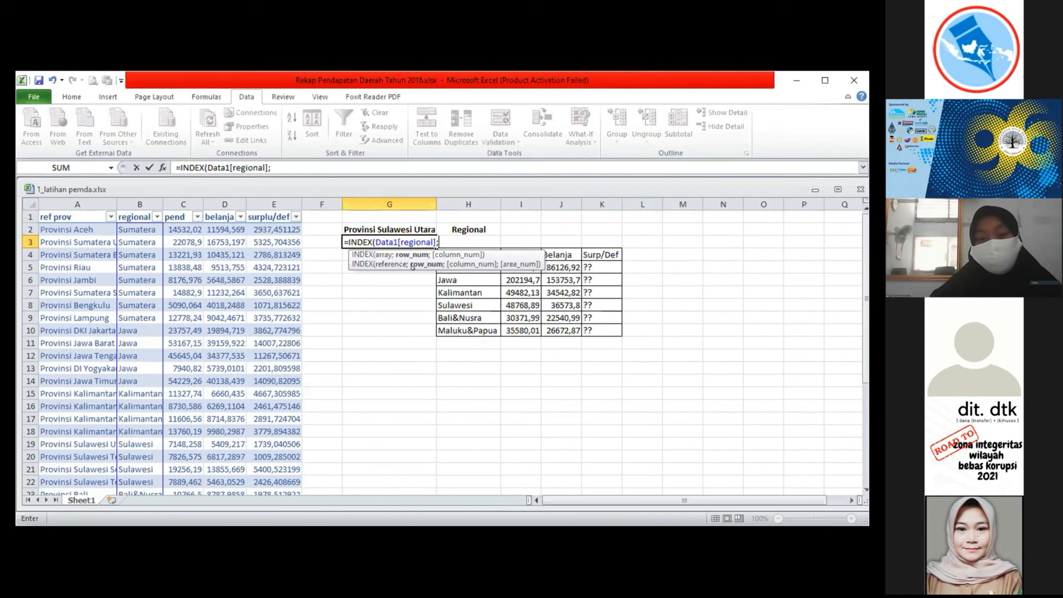
# Step: Complete the G3 formula with MATCH(G2;Data1[ref prov];0) as the INDEX row number and enter it
pyautogui.write('m')
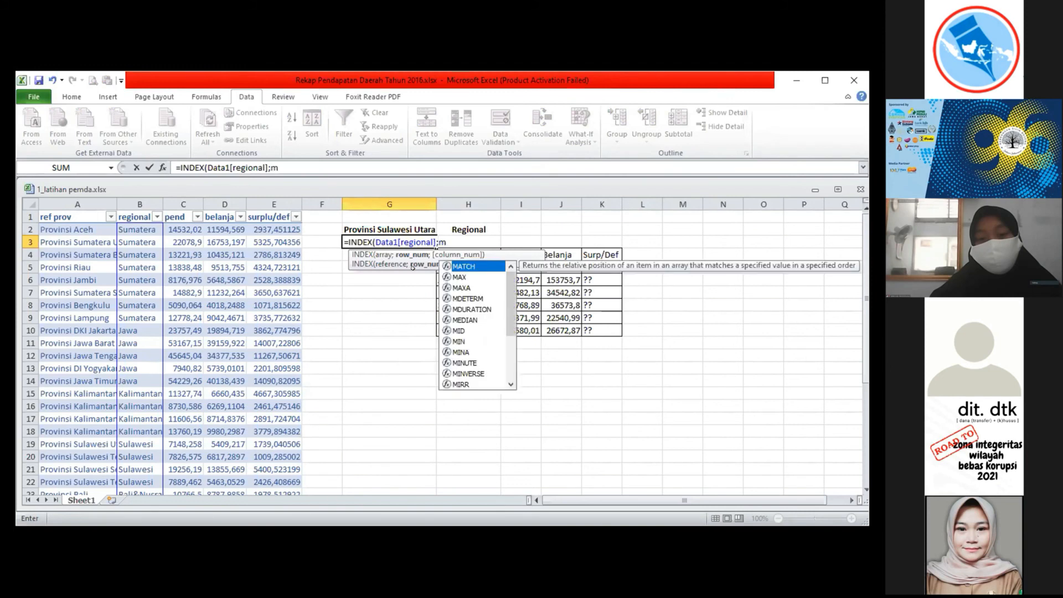
pyautogui.write('atch')
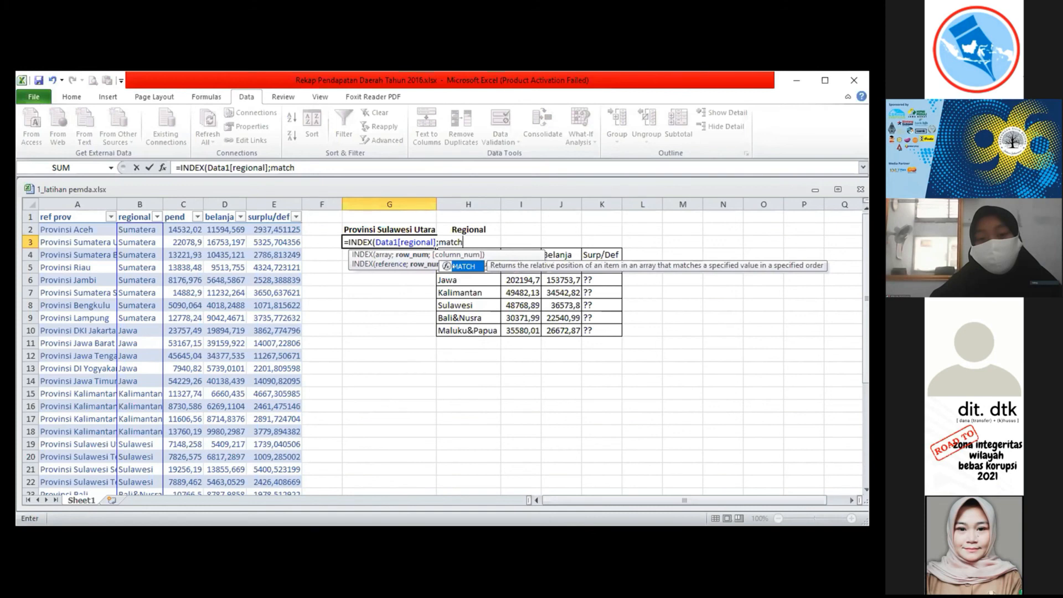
pyautogui.doubleClick(452, 265)
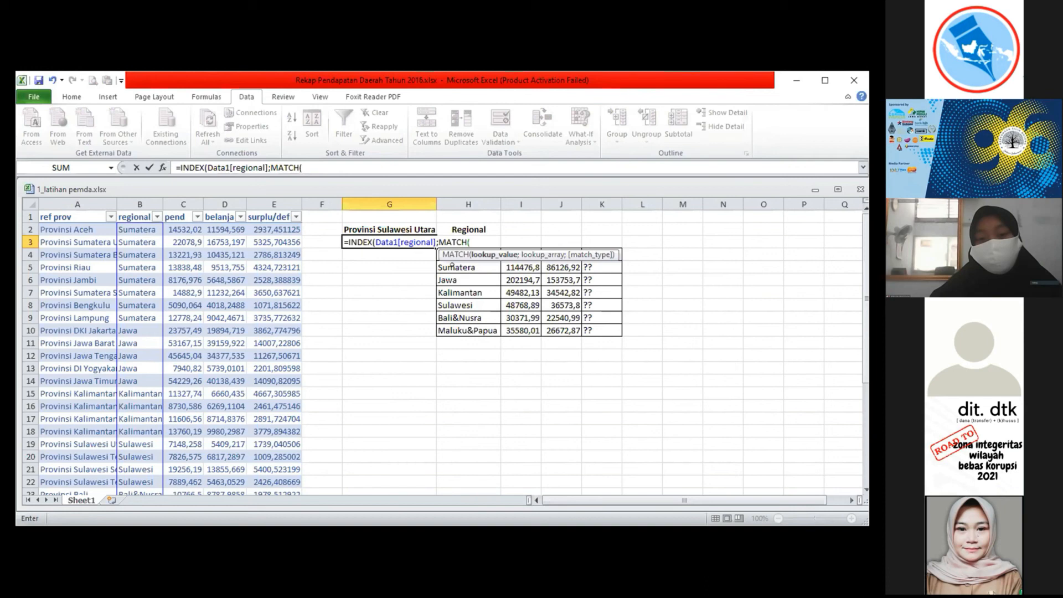
pyautogui.click(403, 225)
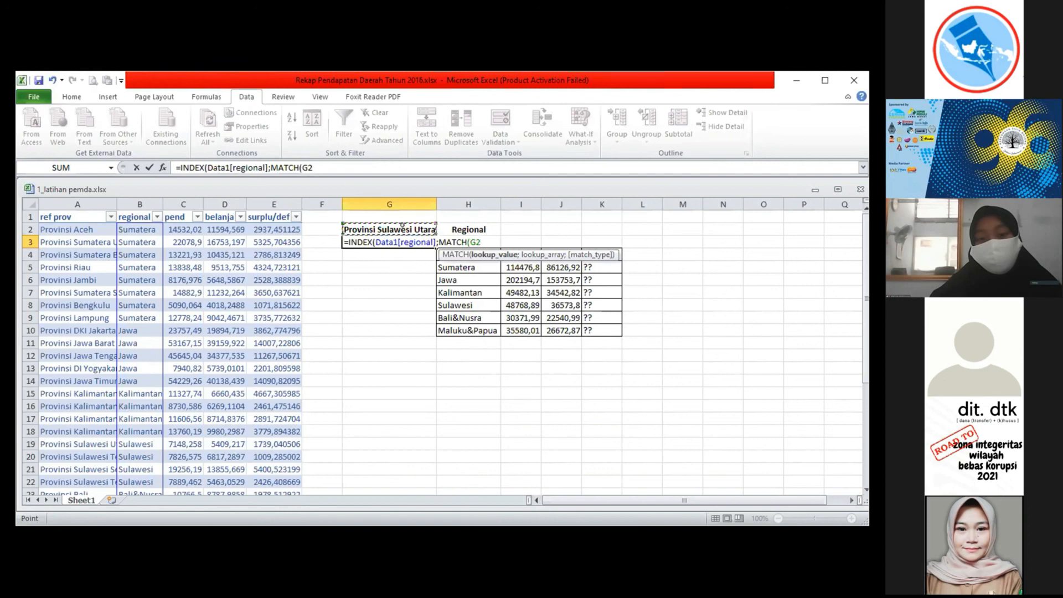
pyautogui.write(';')
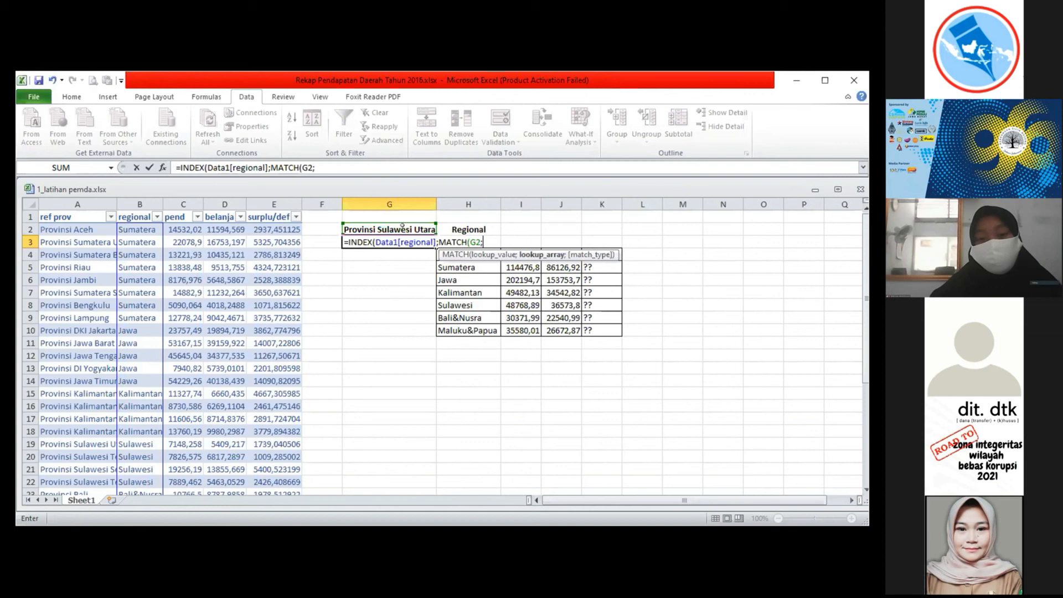
pyautogui.write('da')
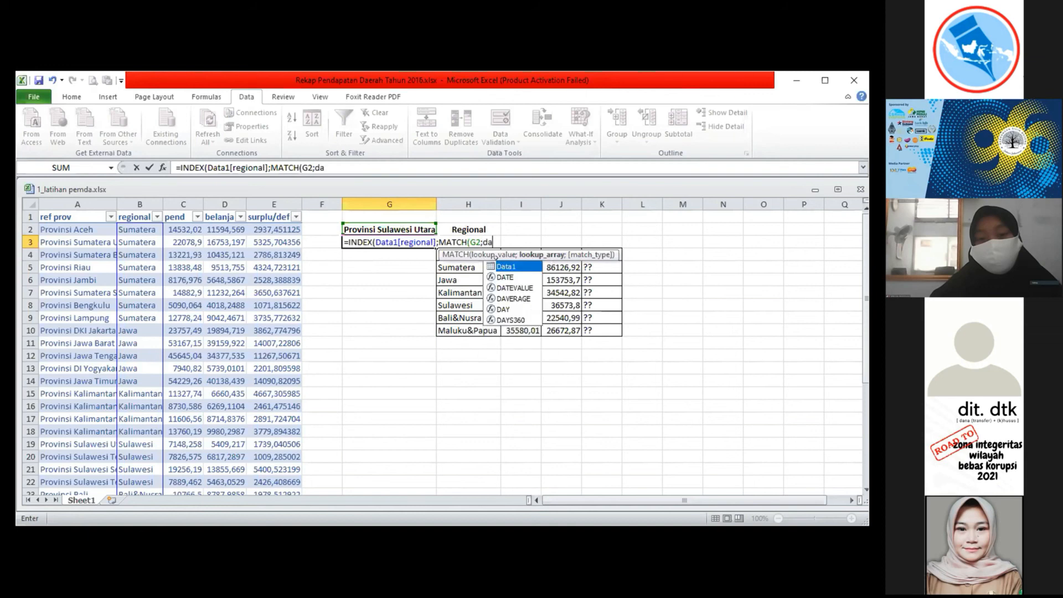
pyautogui.press('Tab')
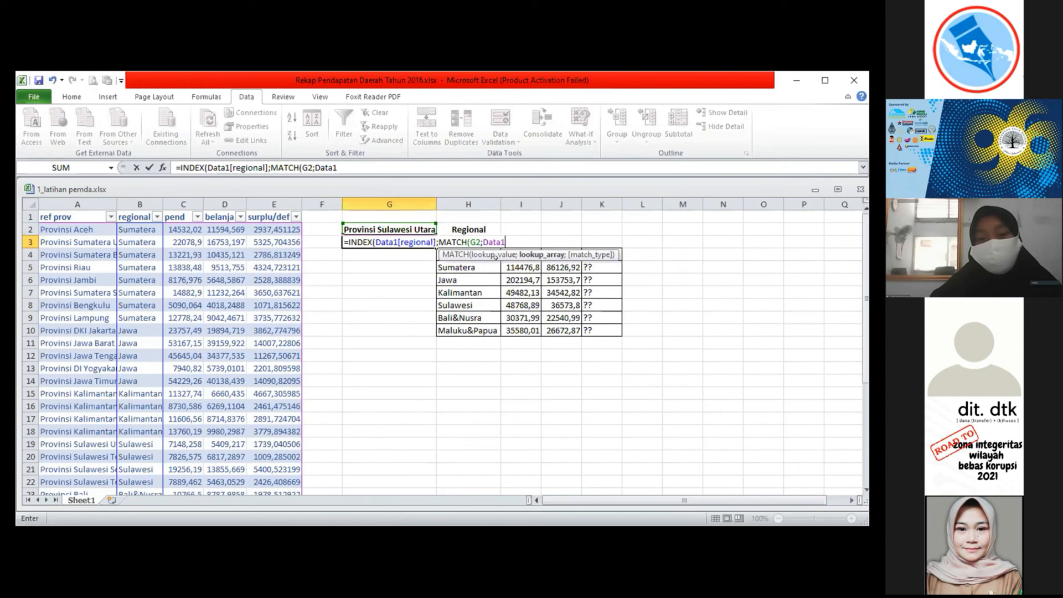
pyautogui.write('[')
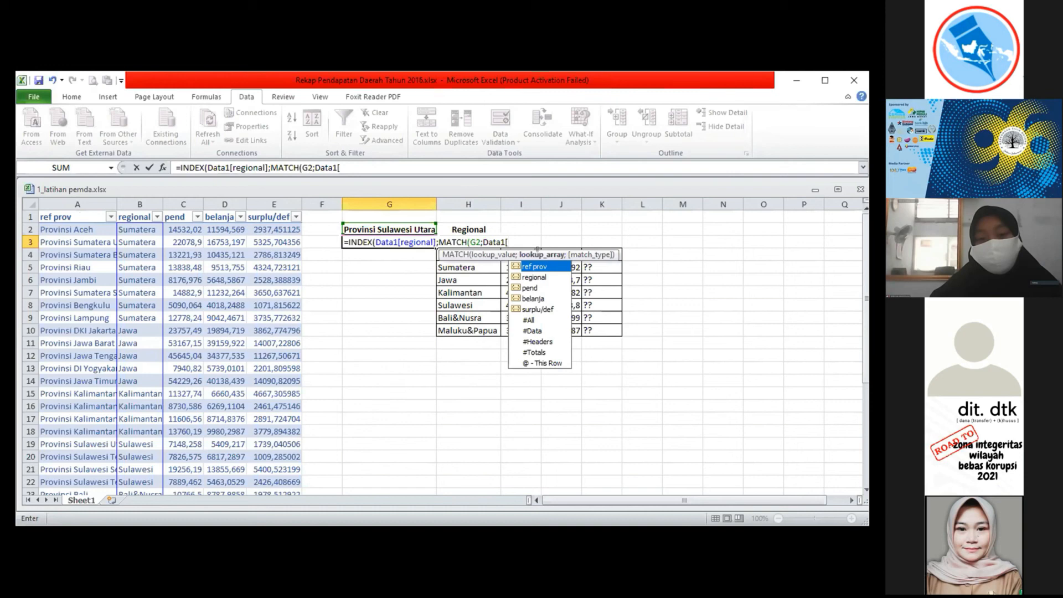
pyautogui.doubleClick(525, 266)
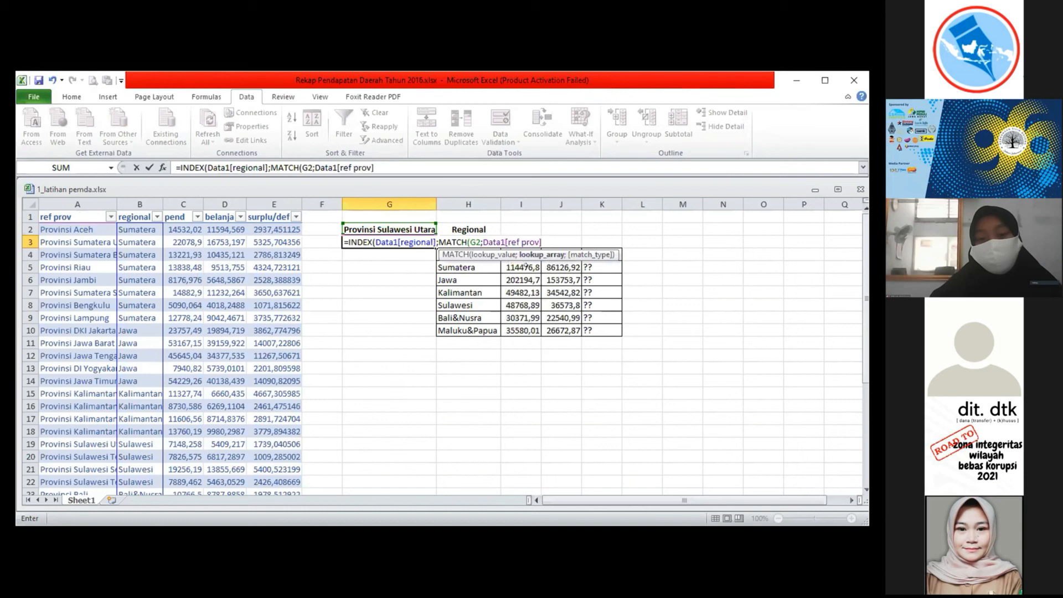
pyautogui.write(';')
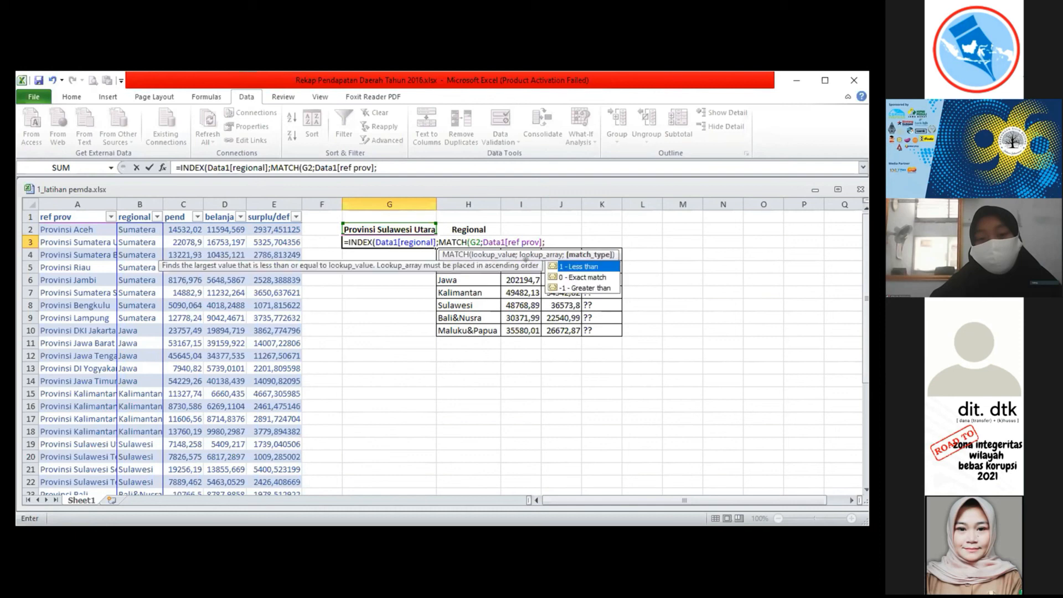
pyautogui.write('0))')
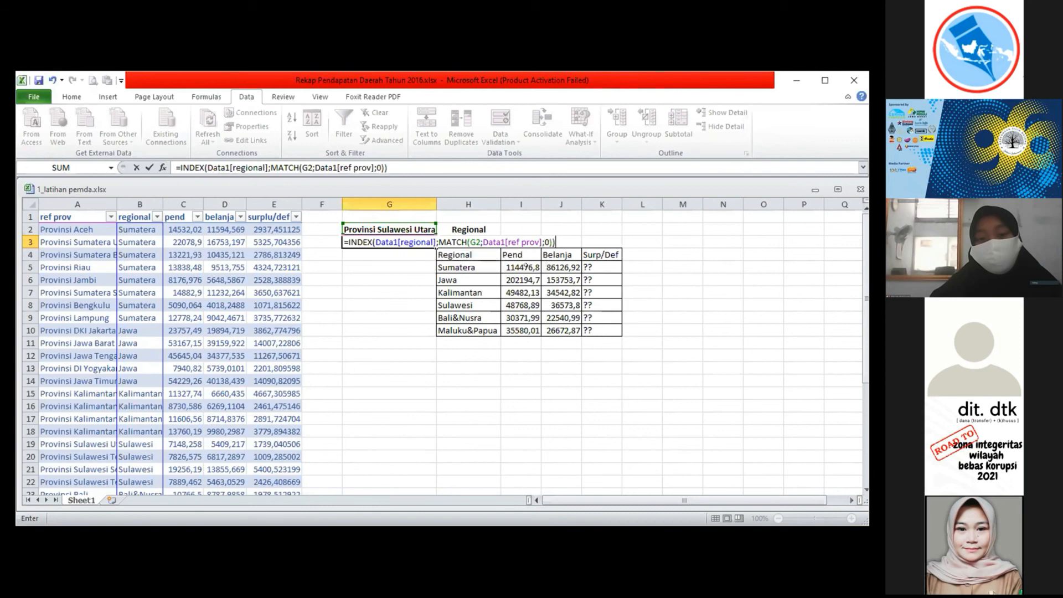
pyautogui.press('Return')
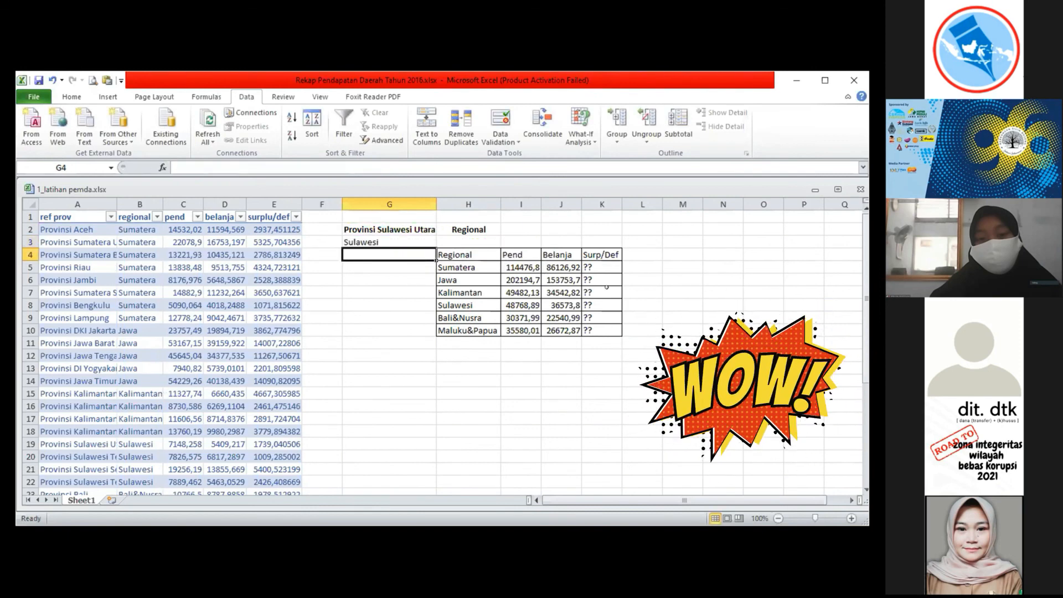
pyautogui.click(373, 329)
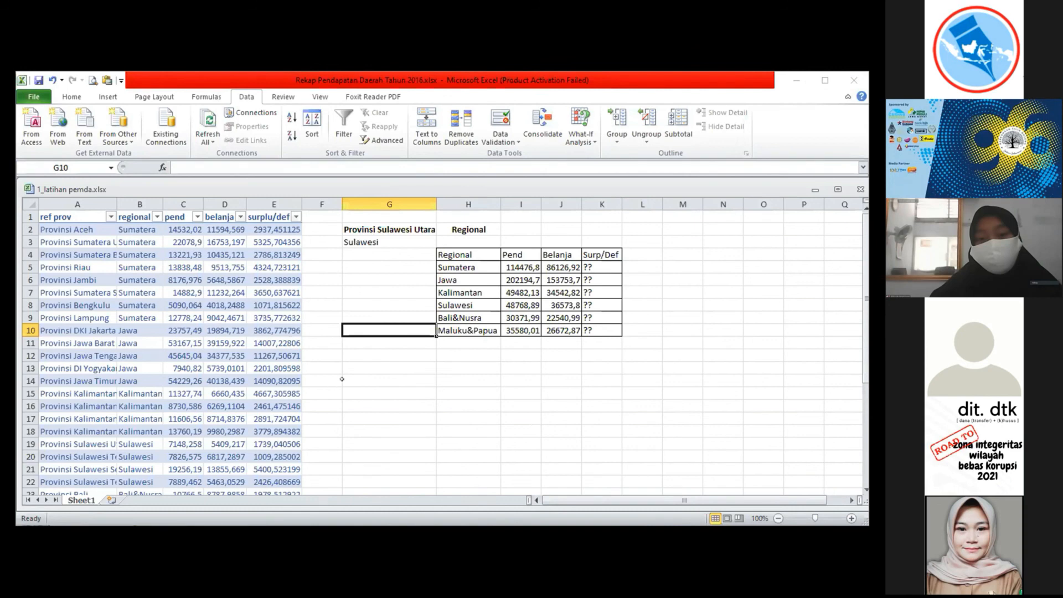
pyautogui.click(374, 348)
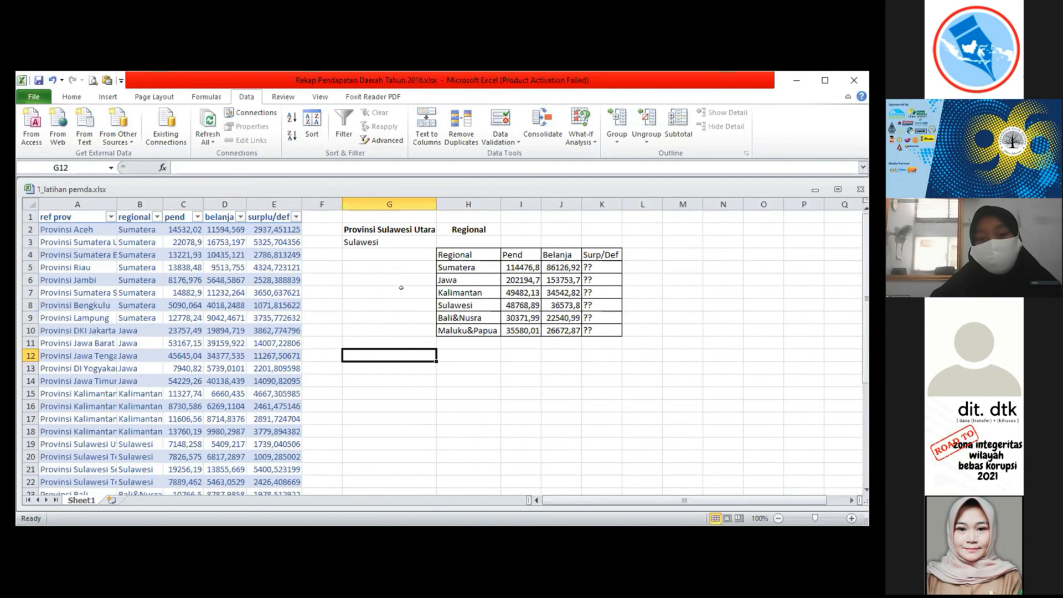
pyautogui.write('=s')
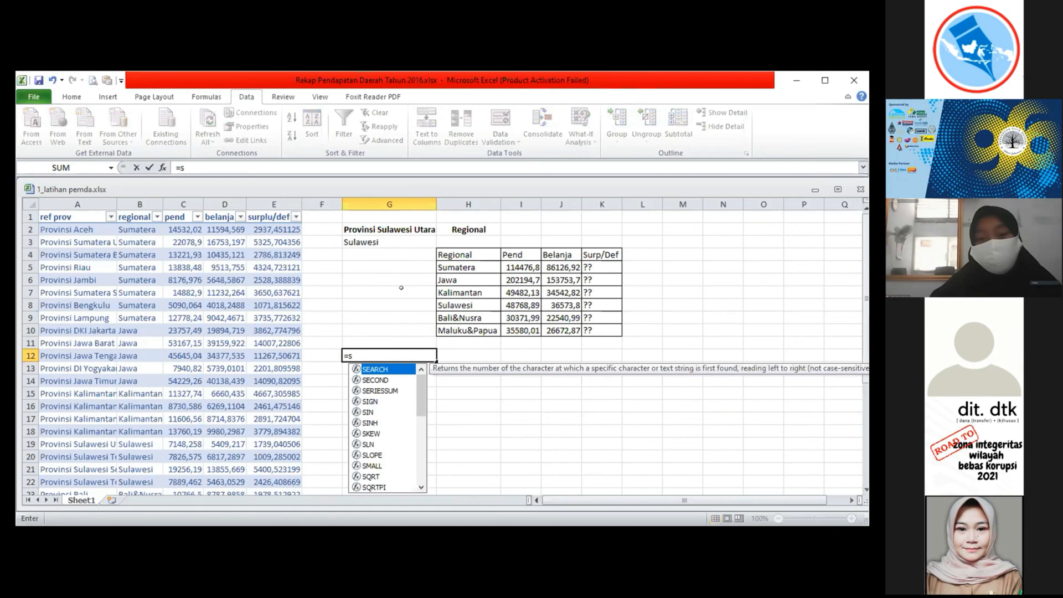
pyautogui.write('umifs')
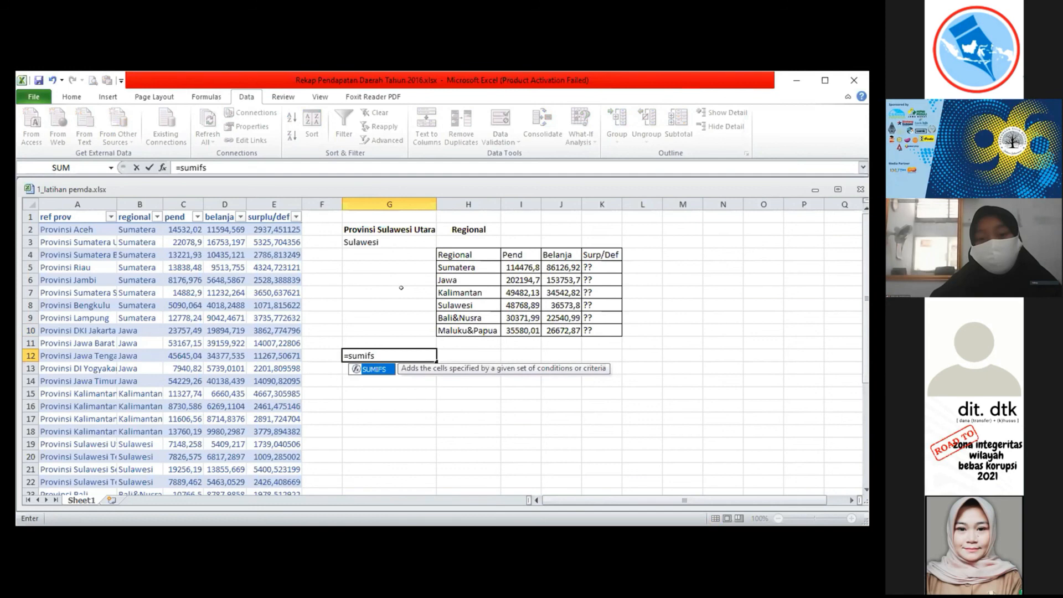
pyautogui.press('Escape')
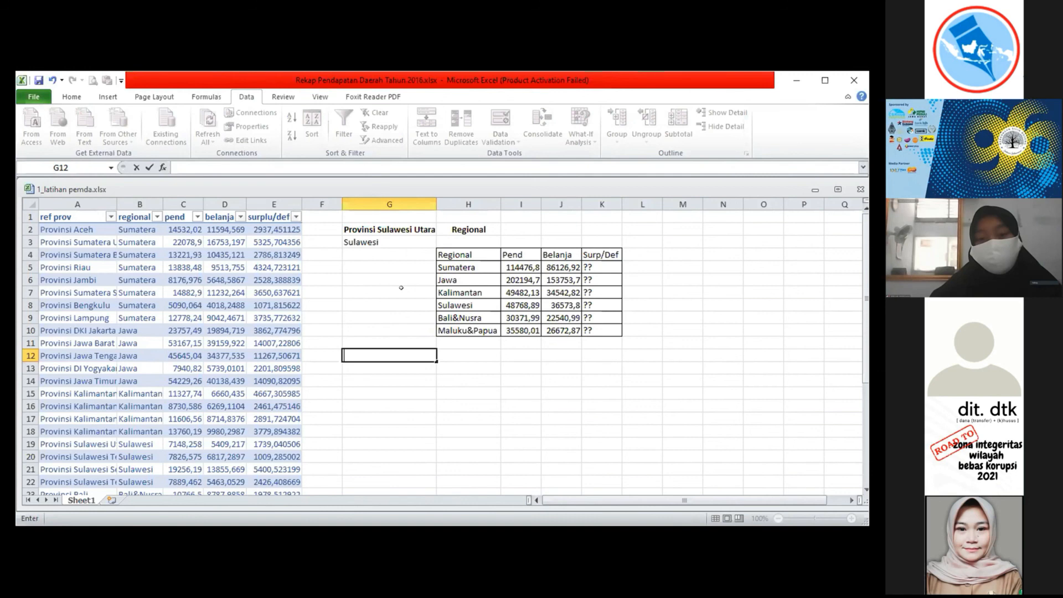
# Step: Start a SUMIF formula in cell G12
pyautogui.write('=si')
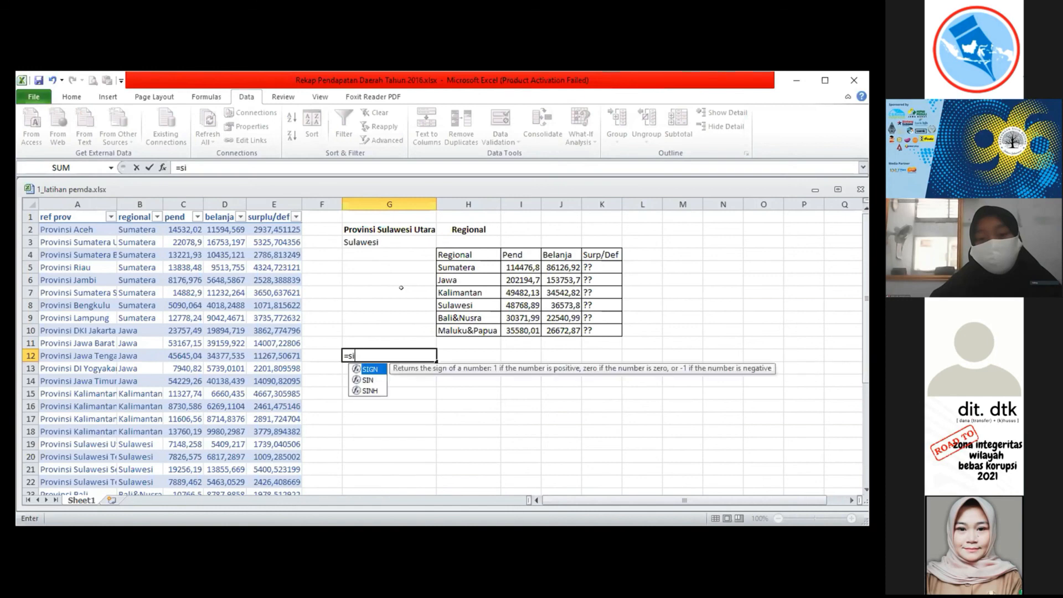
pyautogui.press('BackSpace')
pyautogui.write('um')
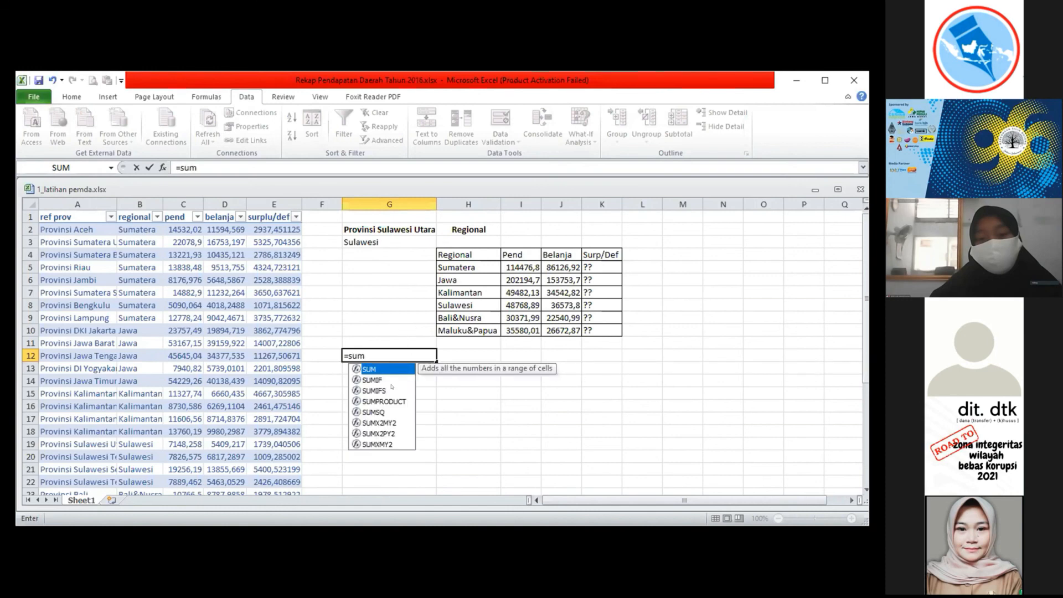
pyautogui.doubleClick(373, 389)
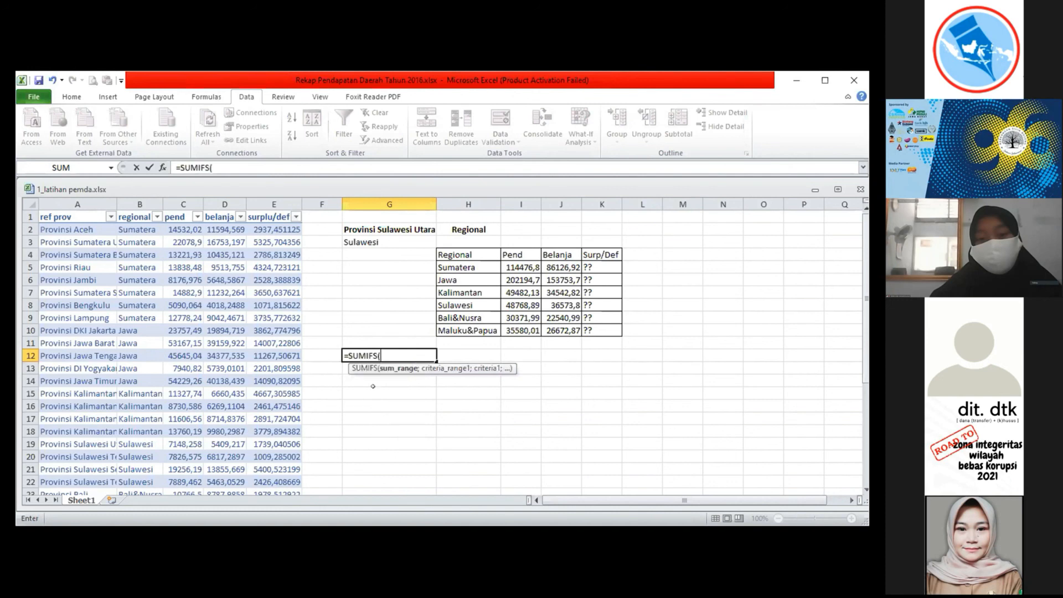
pyautogui.press('BackSpace')
pyautogui.press('BackSpace')
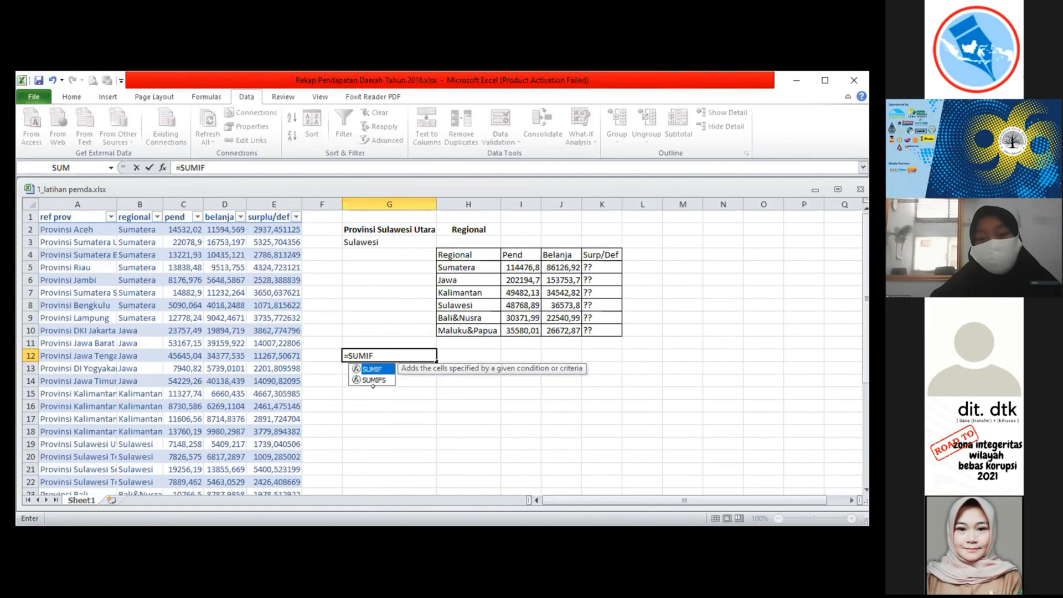
pyautogui.write('(')
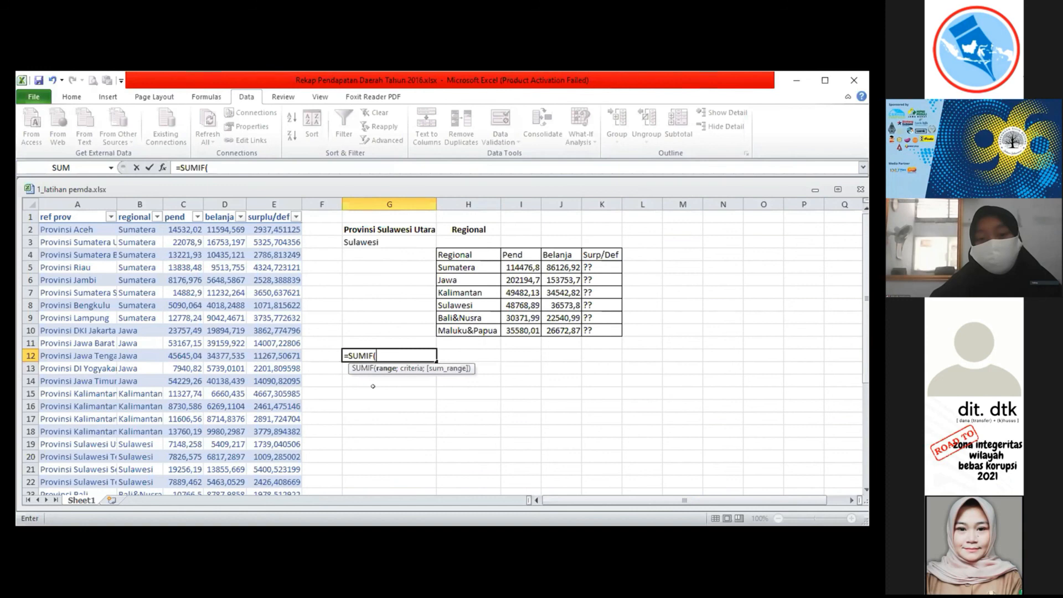
# Step: Set the pend column, Data1[pend], as the first argument of the G12 formula
pyautogui.write('dat')
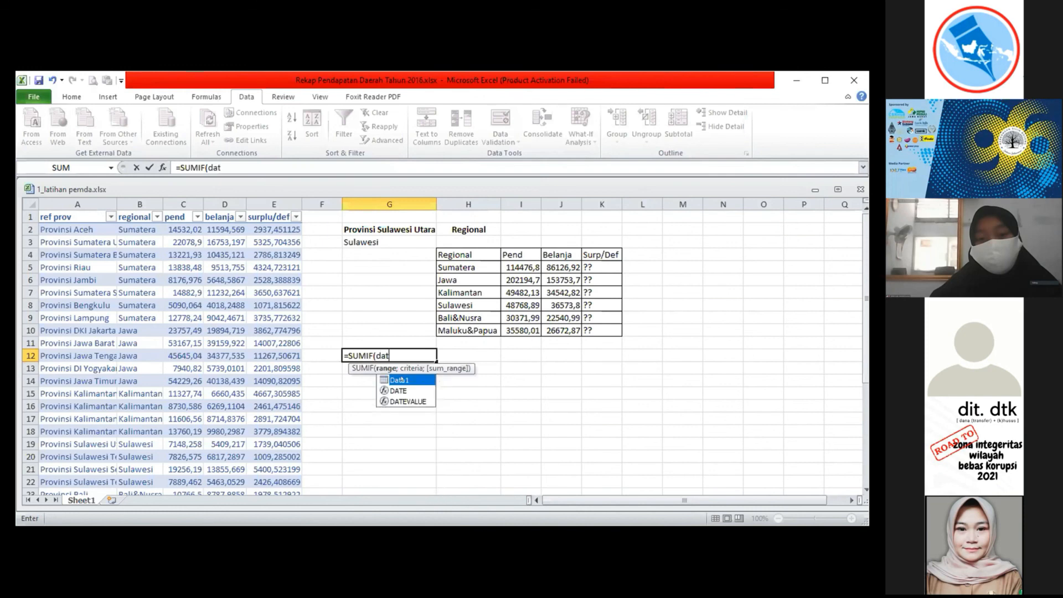
pyautogui.doubleClick(394, 378)
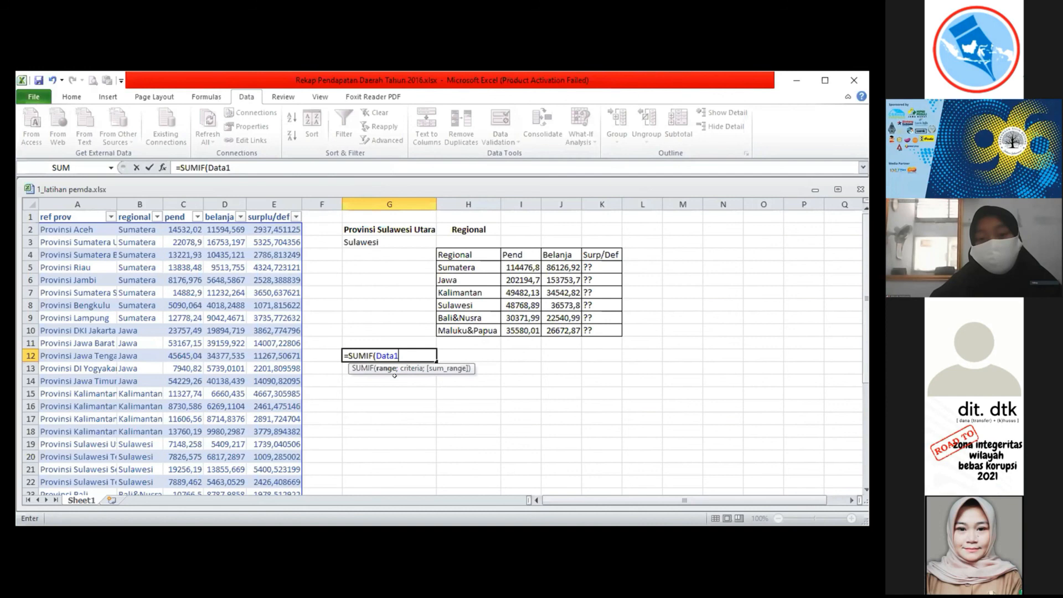
pyautogui.write(';')
pyautogui.press('BackSpace')
pyautogui.write('[')
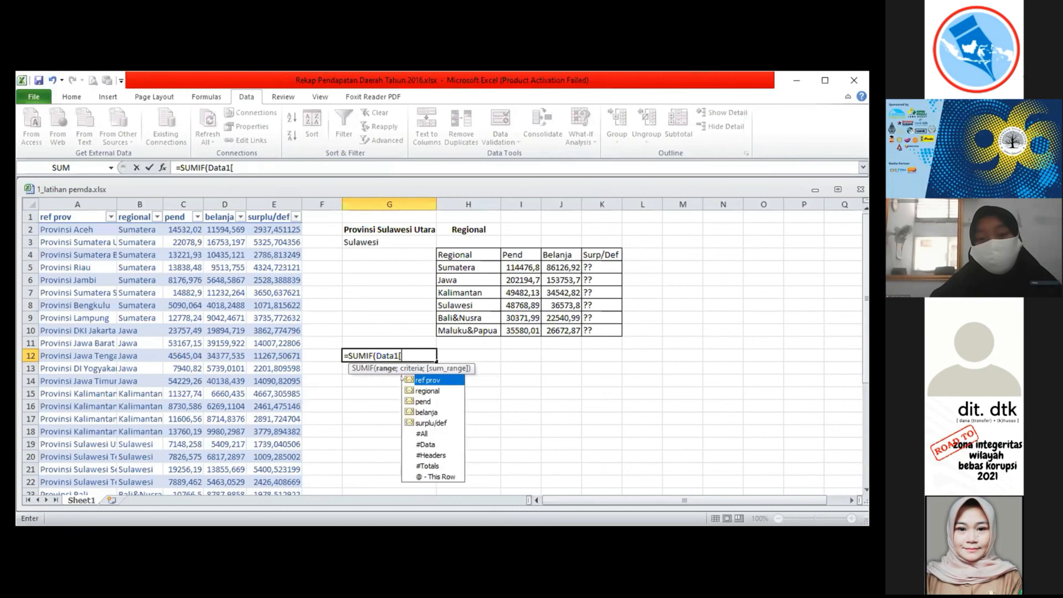
pyautogui.click(420, 399)
pyautogui.doubleClick(414, 398)
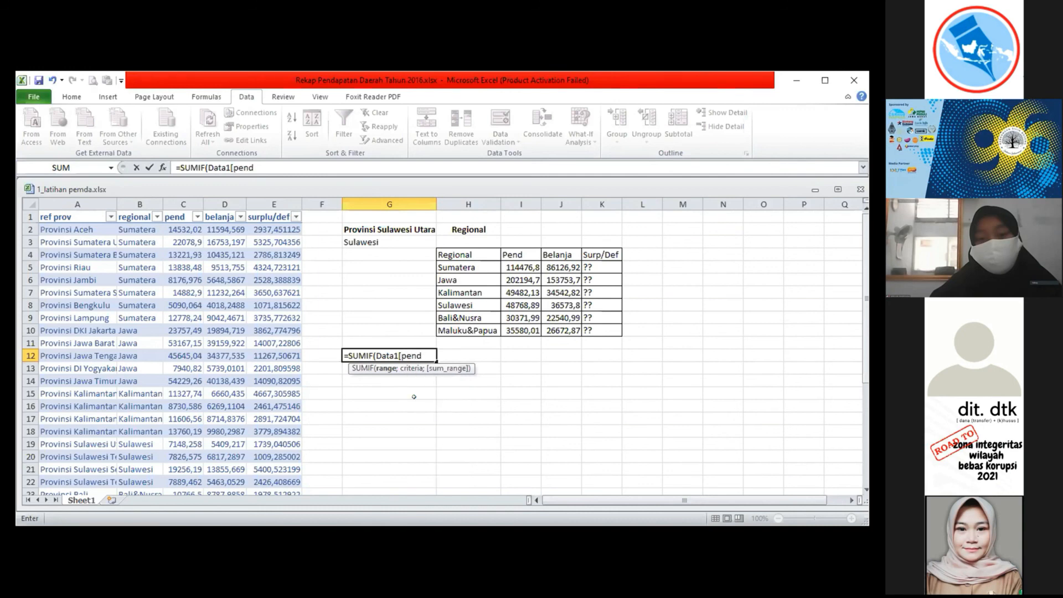
pyautogui.write(']')
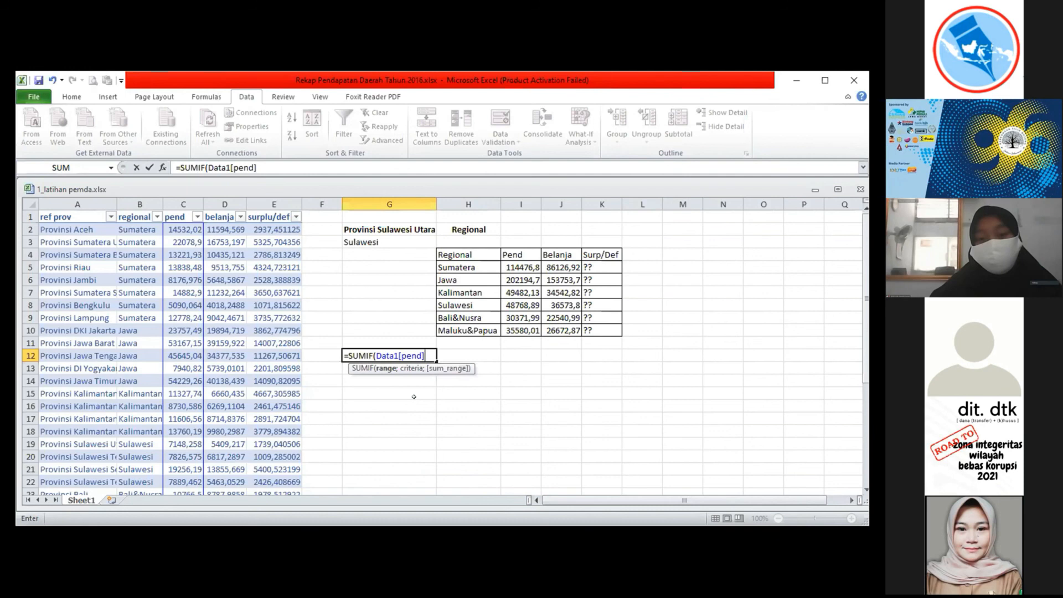
# Step: Change the function in the G12 formula from SUMIF to SUMIFS and continue after the Data1[pend] sum range
pyautogui.write(';')
pyautogui.press('F2')
pyautogui.write('s')
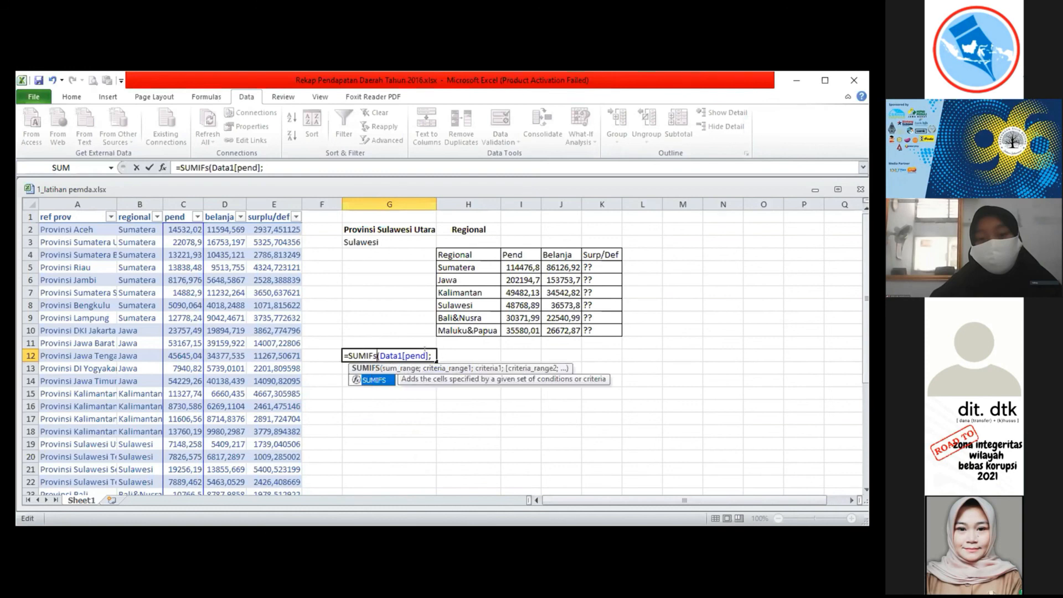
pyautogui.click(425, 352)
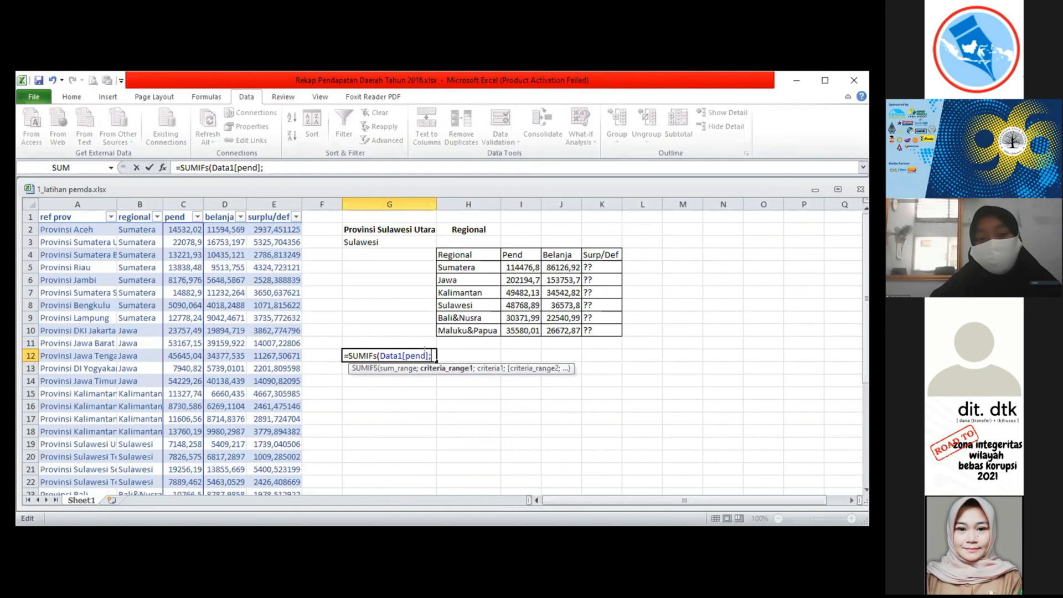
# Step: Complete the G12 SUMIFS formula with Data1[ref prov] as the criteria range and G2 as the criterion, and enter it
pyautogui.write('dat')
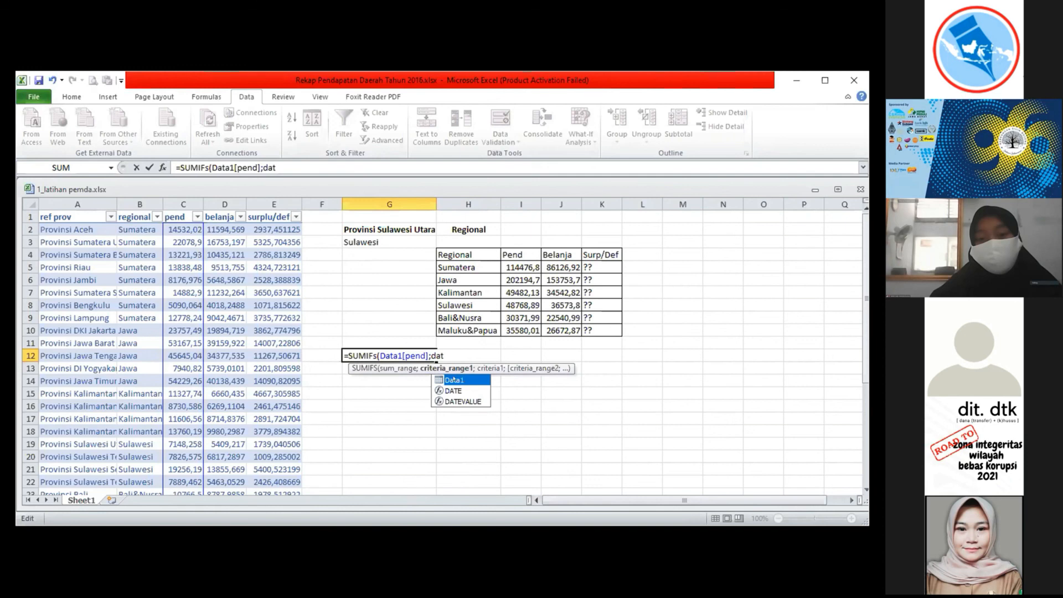
pyautogui.doubleClick(452, 379)
pyautogui.write('[')
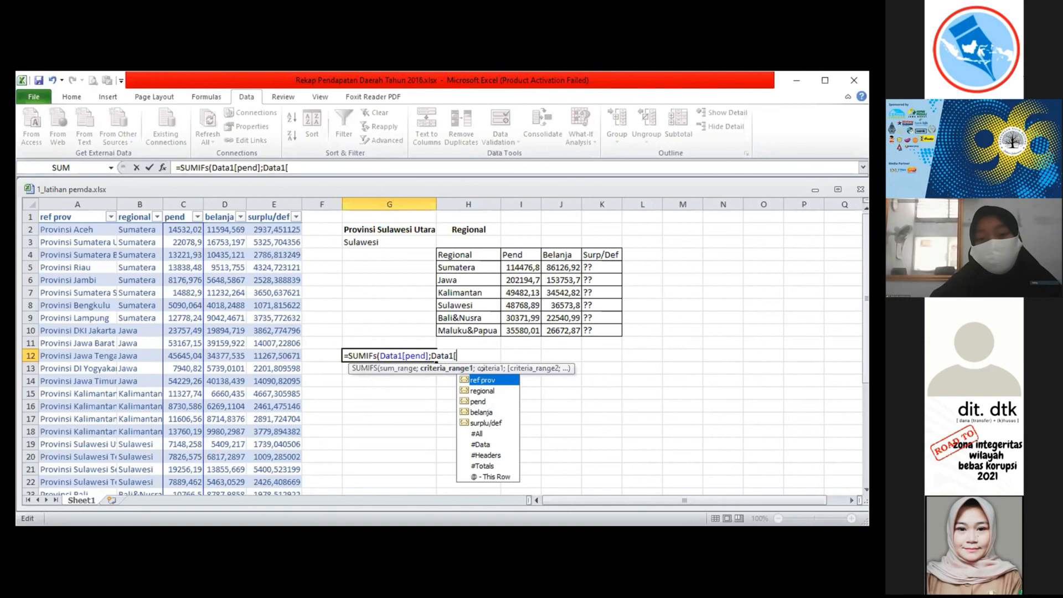
pyautogui.press('Tab')
pyautogui.write(']')
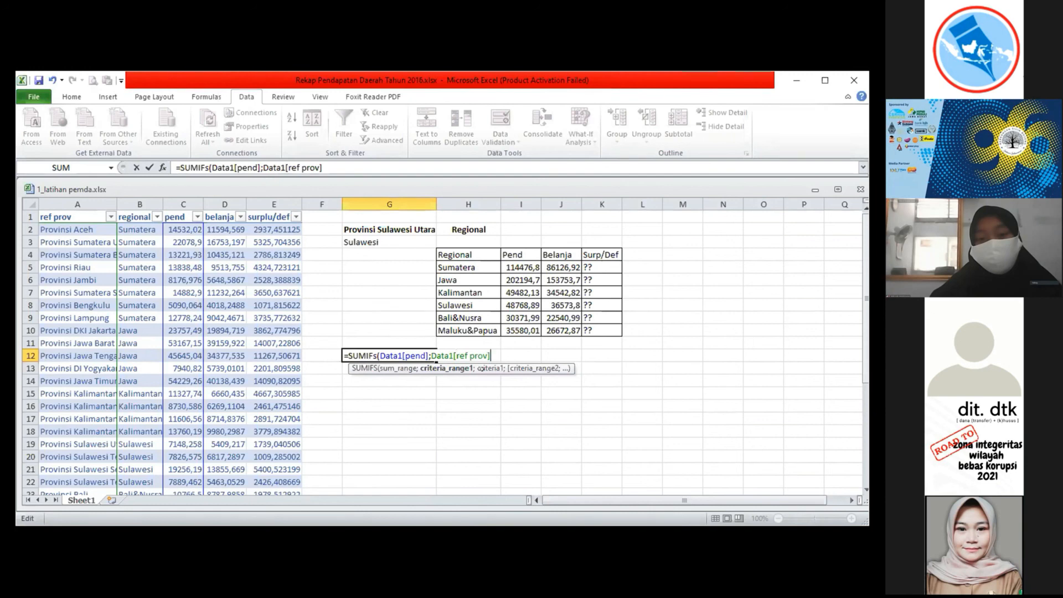
pyautogui.write(';')
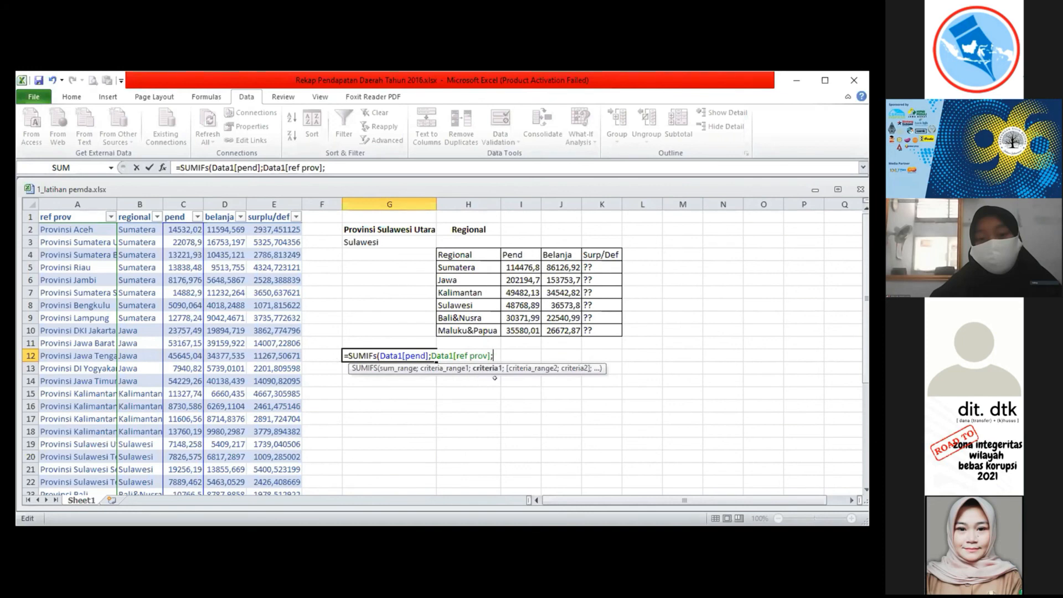
pyautogui.click(404, 227)
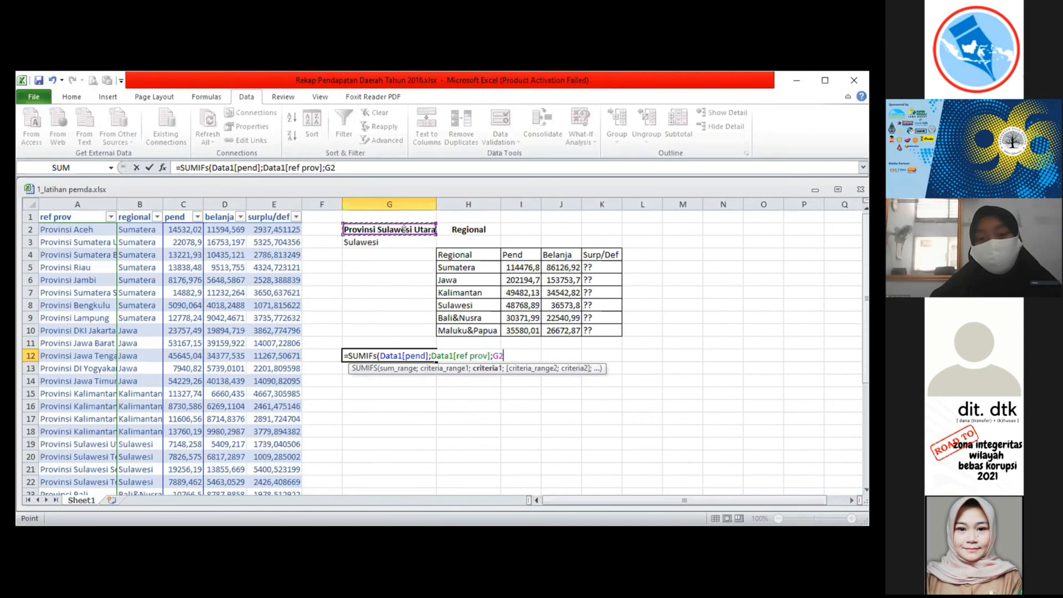
pyautogui.write(')')
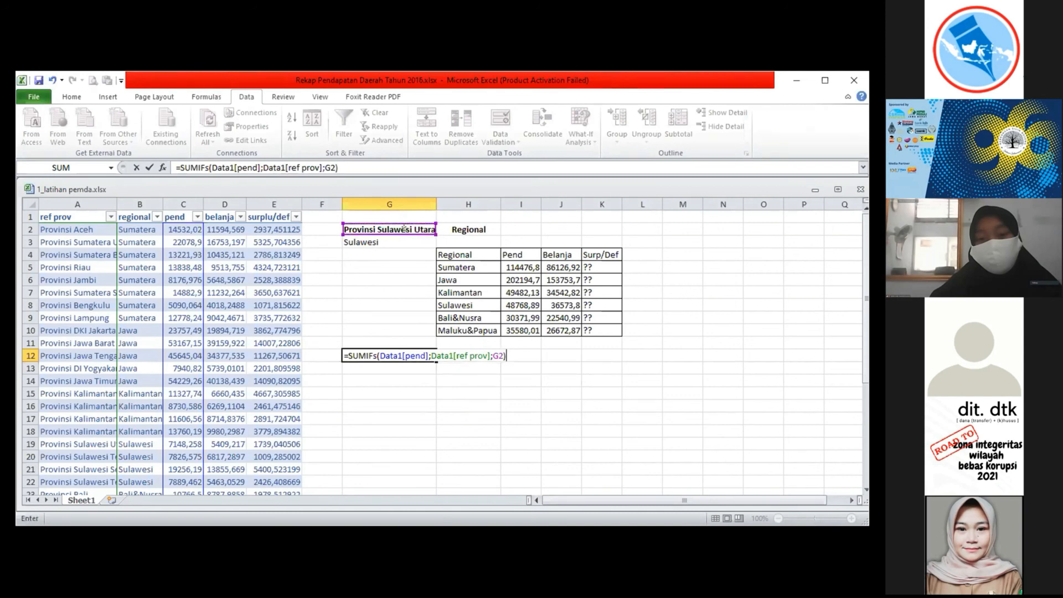
pyautogui.press('Return')
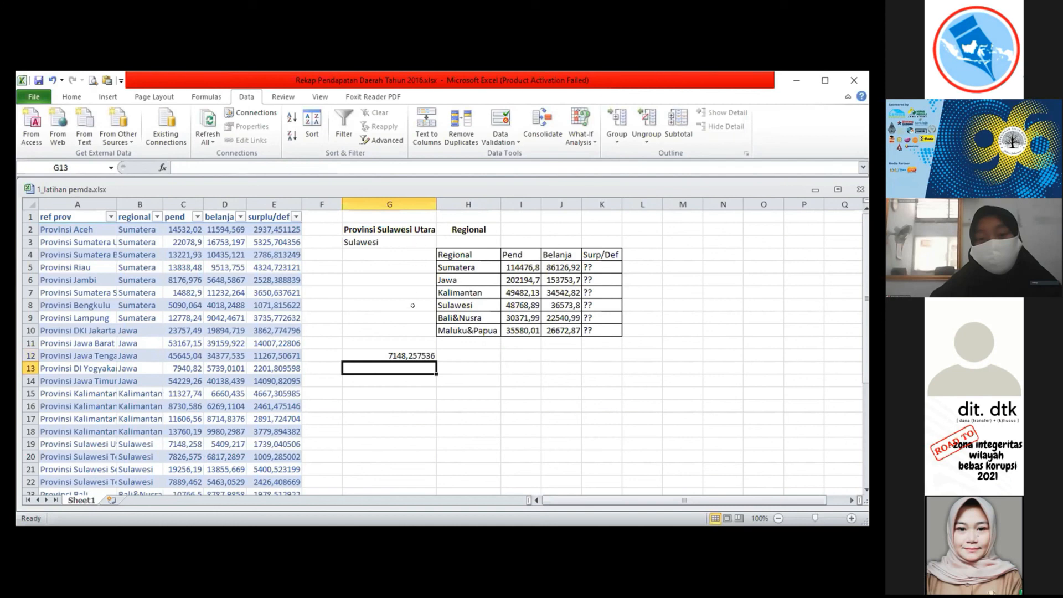
# Step: Choose Provinsi Jawa Barat from the province dropdown in G2
pyautogui.click(392, 228)
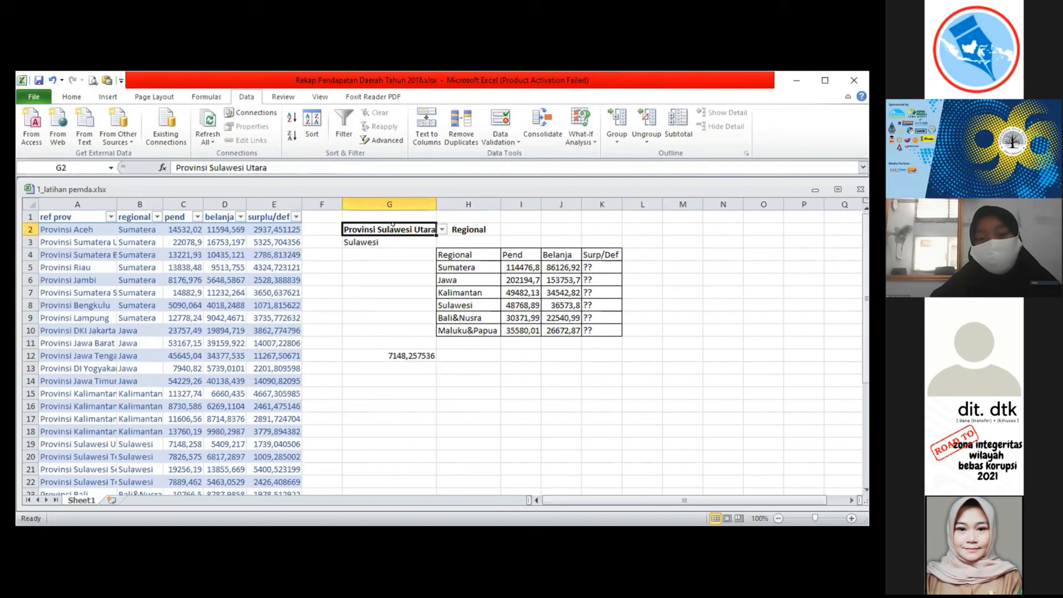
pyautogui.click(443, 228)
pyautogui.scroll(3, 442, 238)
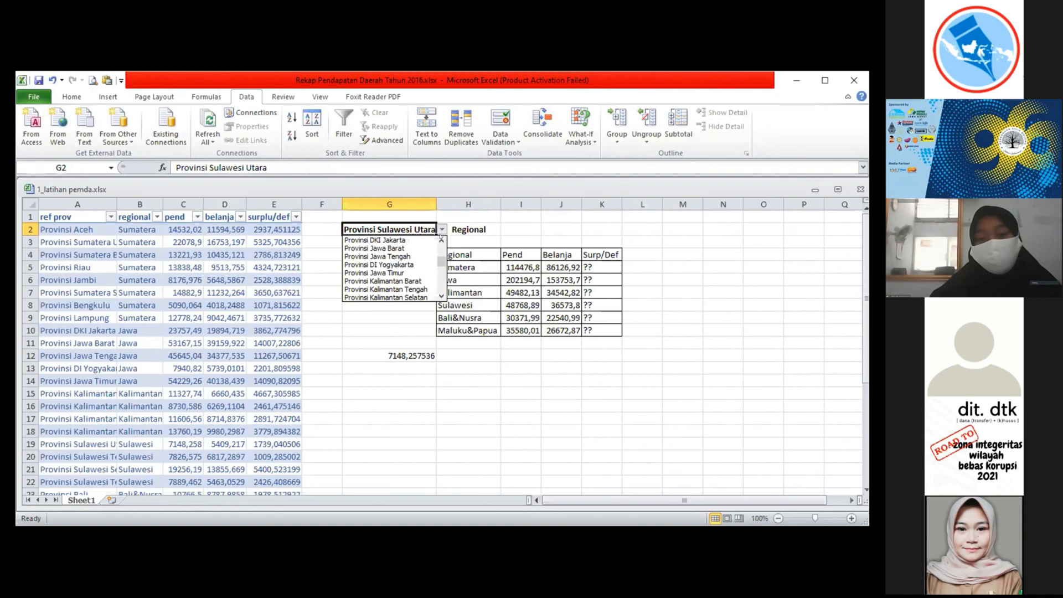
pyautogui.click(401, 249)
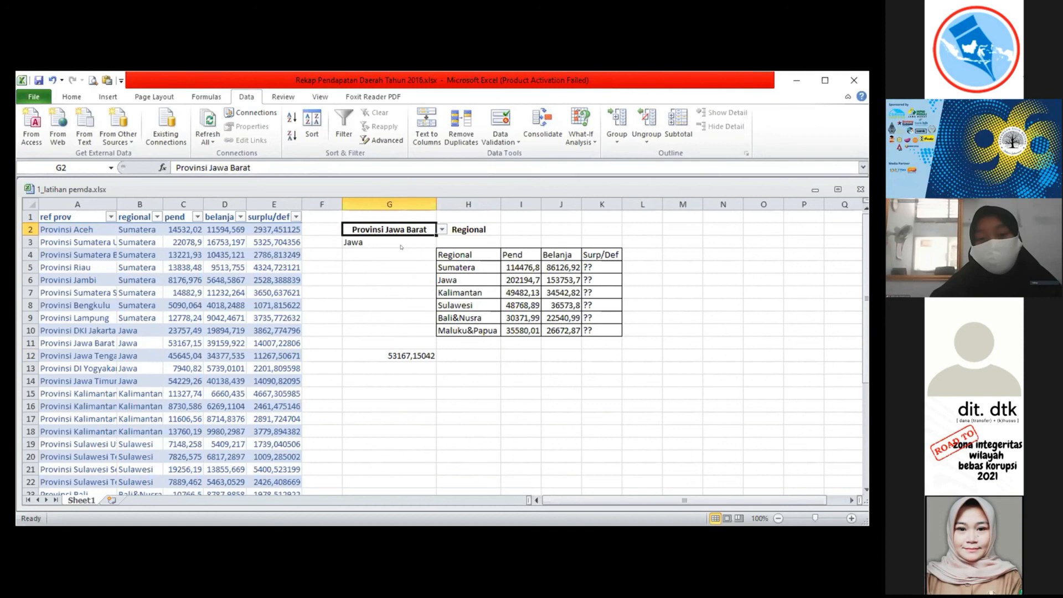
pyautogui.click(625, 345)
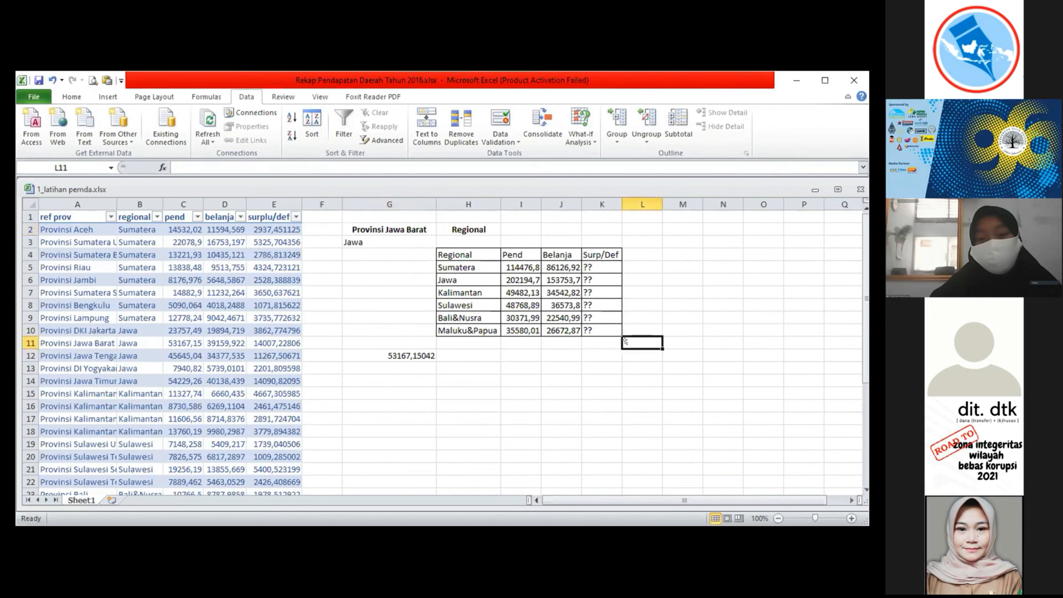
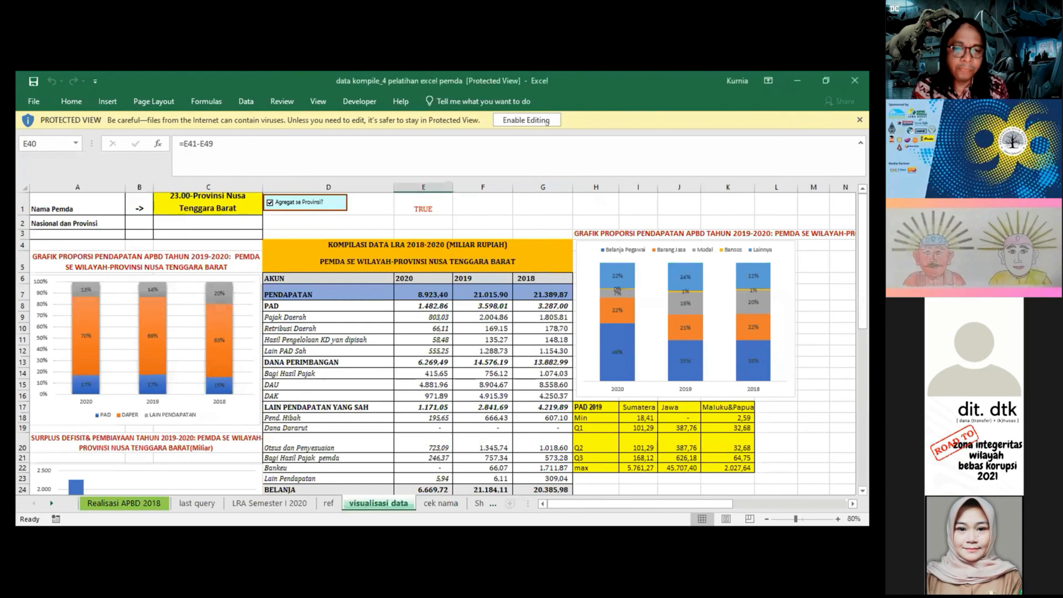
# Step: Enable editing and the blocked content in the workbook data kompile_4 pelatihan excel pemda
pyautogui.click(528, 120)
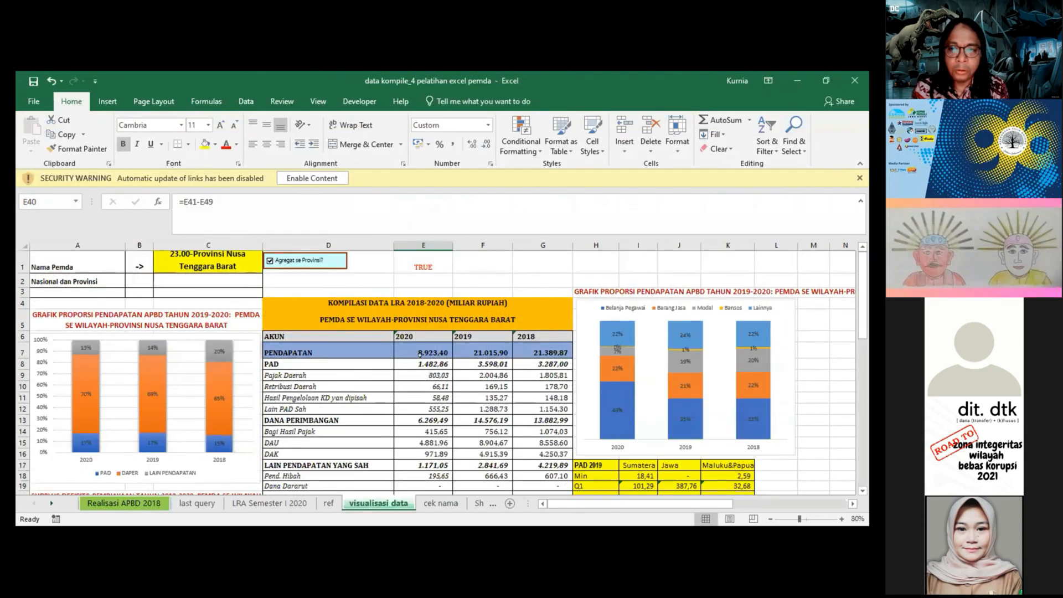
pyautogui.scroll(-3, 438, 353)
pyautogui.scroll(3, 367, 346)
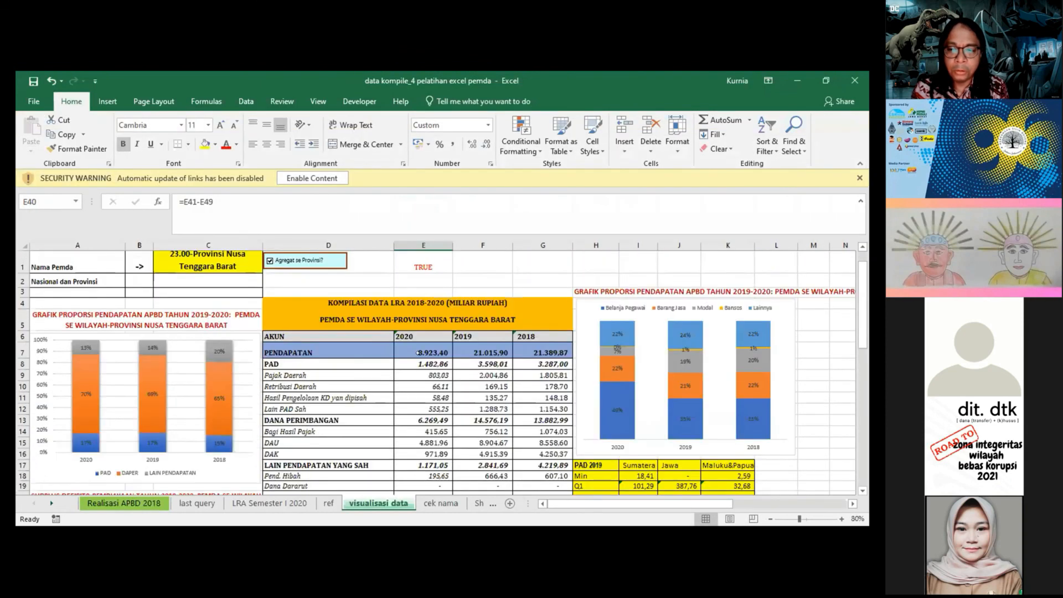
pyautogui.click(250, 283)
pyautogui.click(241, 268)
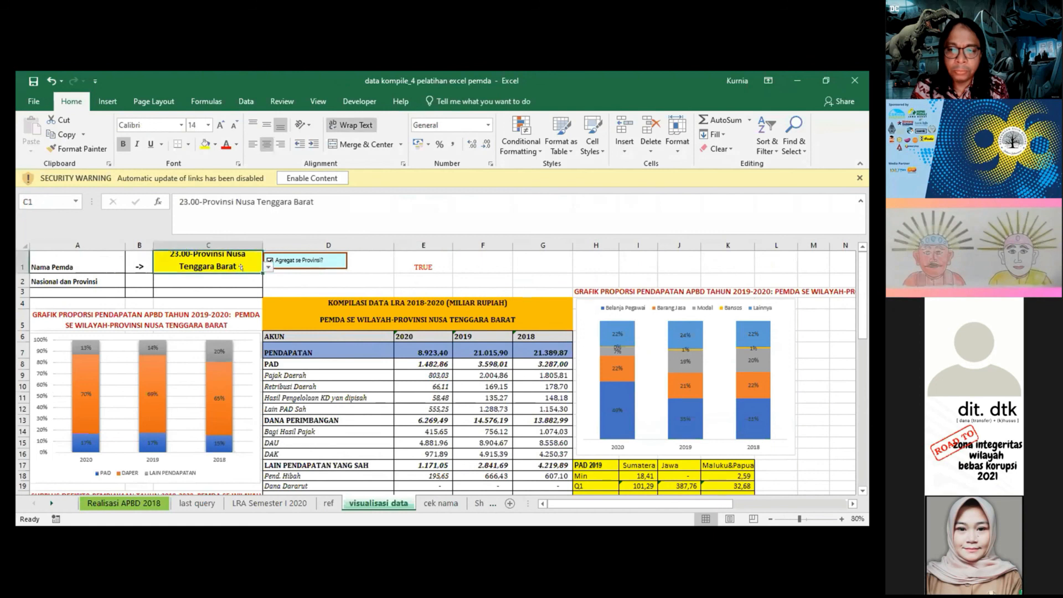
pyautogui.click(355, 293)
pyautogui.click(240, 255)
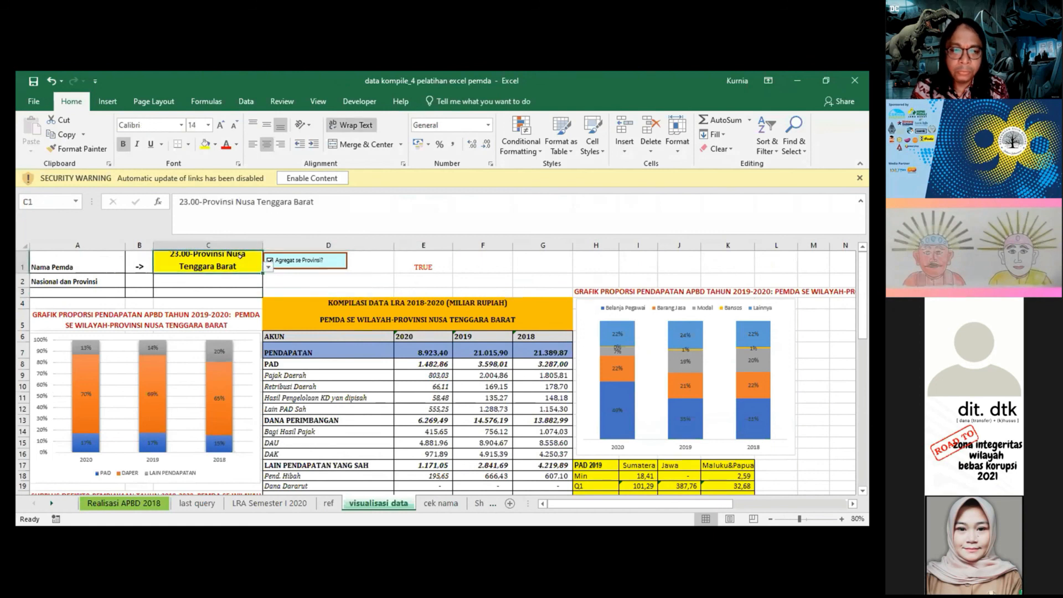
pyautogui.click(316, 183)
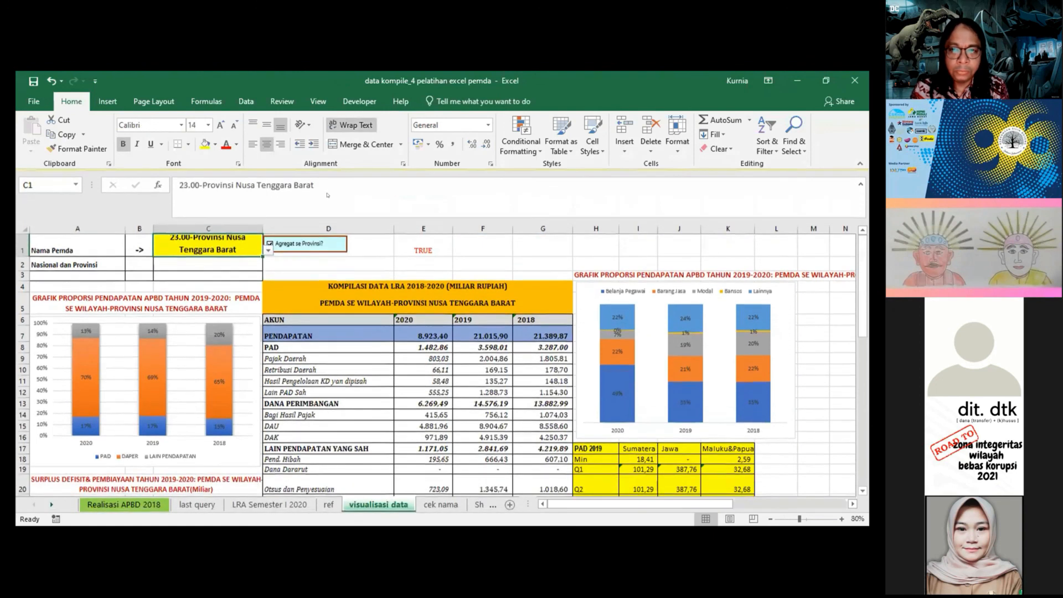
pyautogui.click(403, 342)
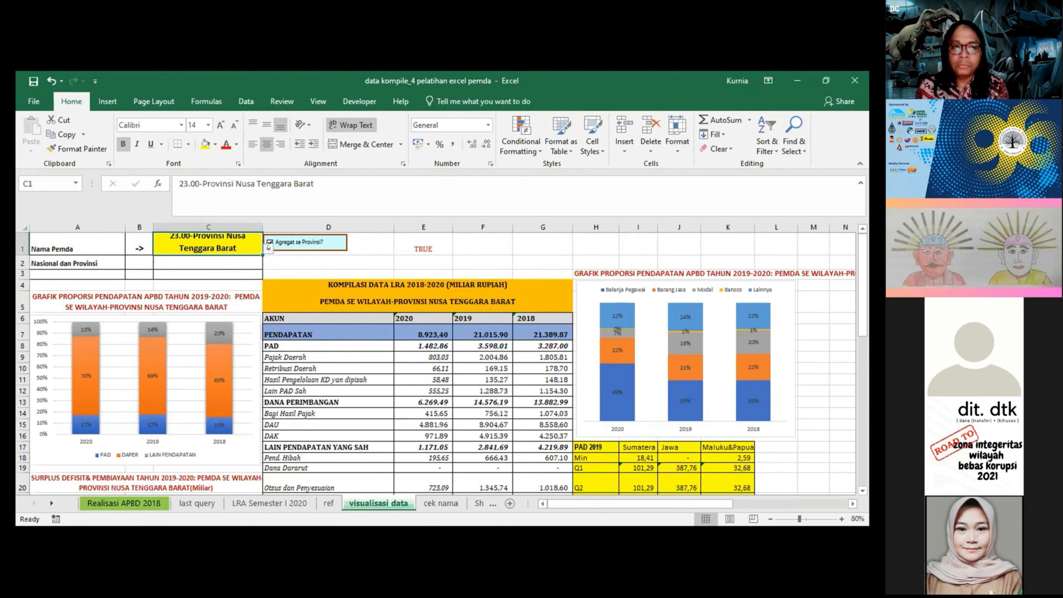
# Step: Choose 23.03-Kab. Lombok Barat from the Nama Pemda dropdown in C1 on the visualisasi data sheet
pyautogui.click(269, 247)
pyautogui.press('Down')
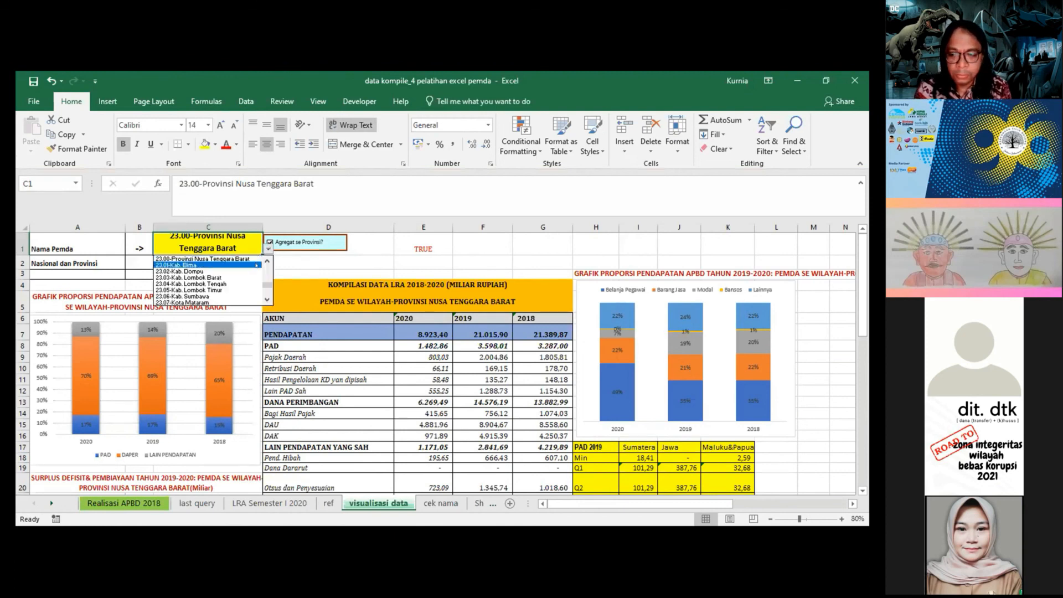
pyautogui.click(207, 277)
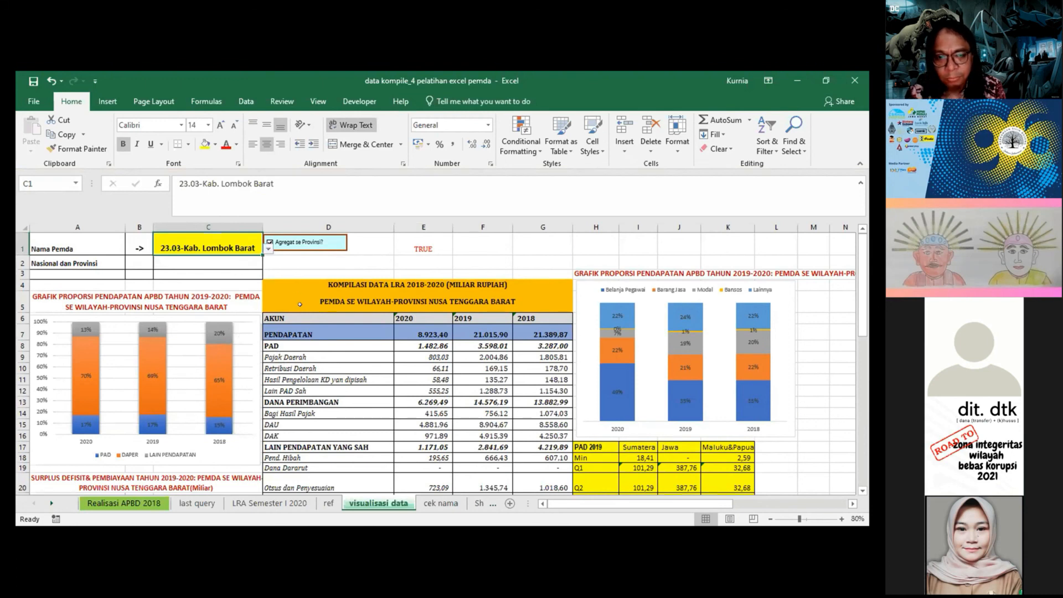
pyautogui.click(339, 334)
pyautogui.scroll(-1, 227, 382)
pyautogui.scroll(1, 228, 382)
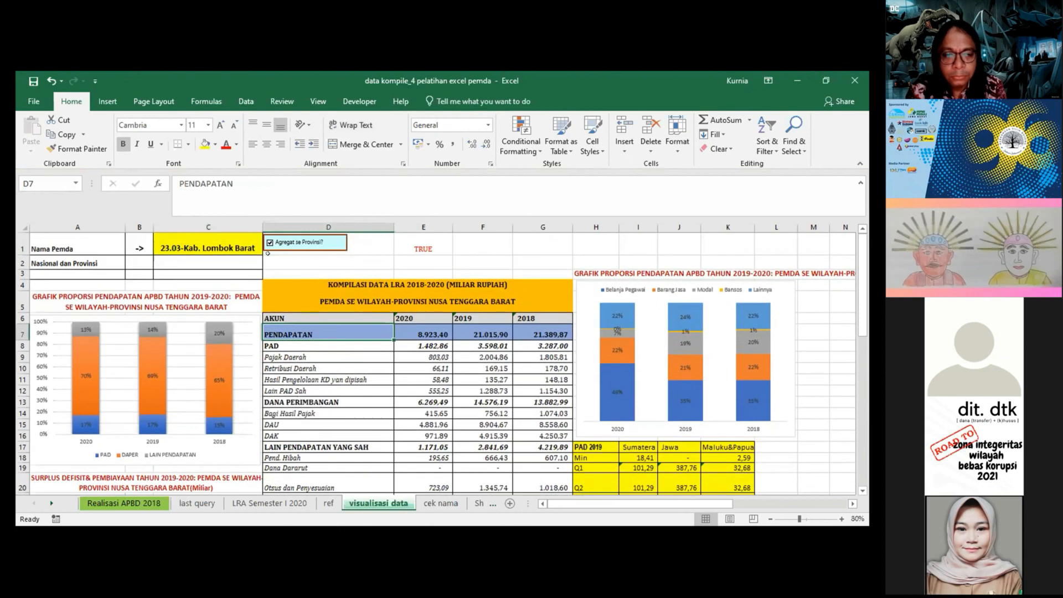
# Step: Set Nama Pemda in C1 to 01.01-Kab. Aceh Barat
pyautogui.click(221, 246)
pyautogui.click(268, 249)
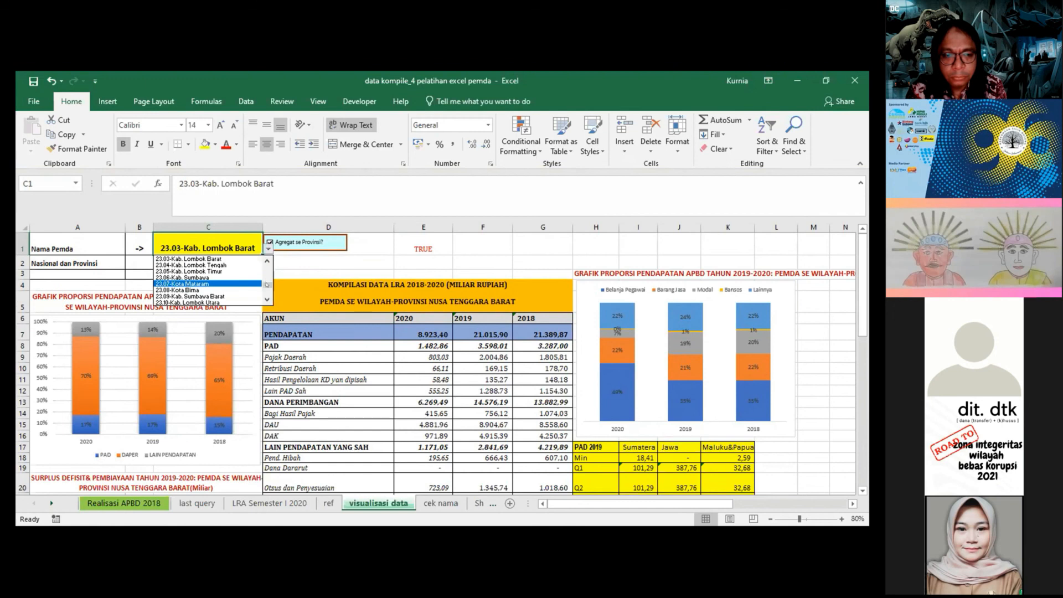
pyautogui.moveTo(267, 284); pyautogui.dragTo(267, 267)
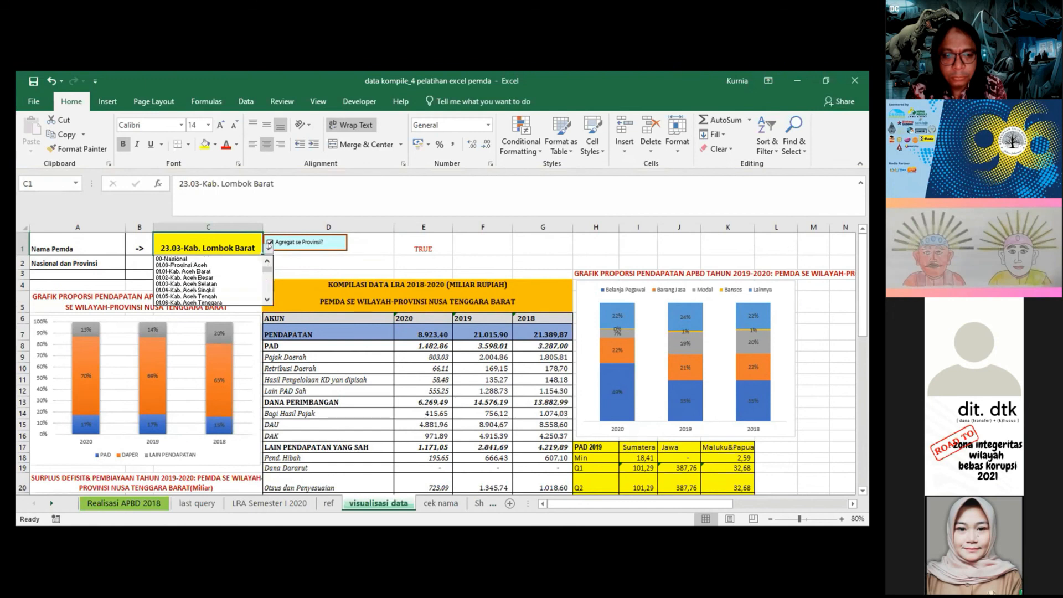
pyautogui.click(217, 272)
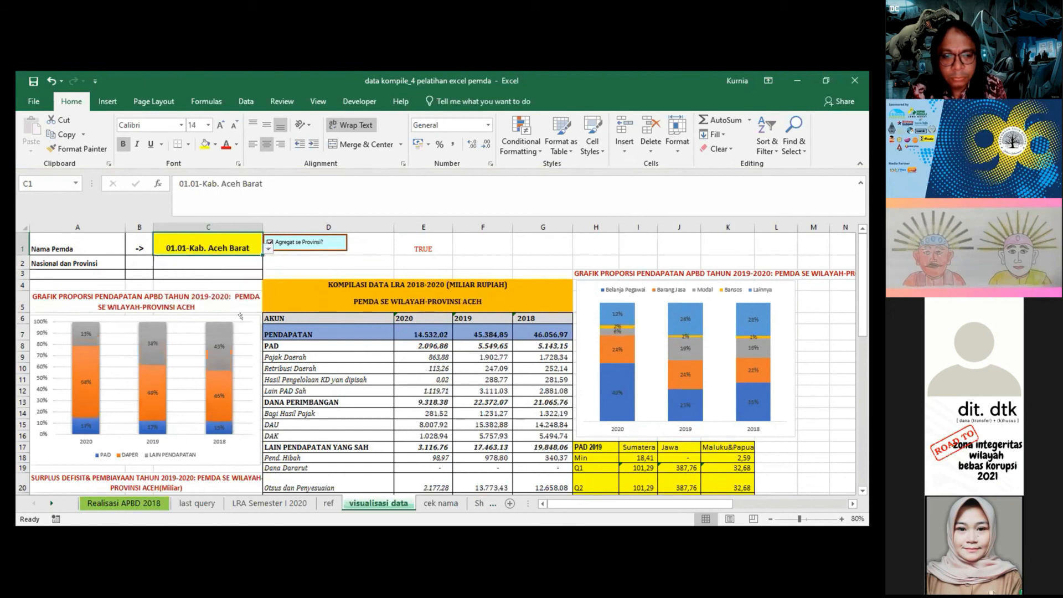
# Step: Change Nama Pemda in C1 to 01.03-Kab. Aceh Selatan
pyautogui.click(268, 248)
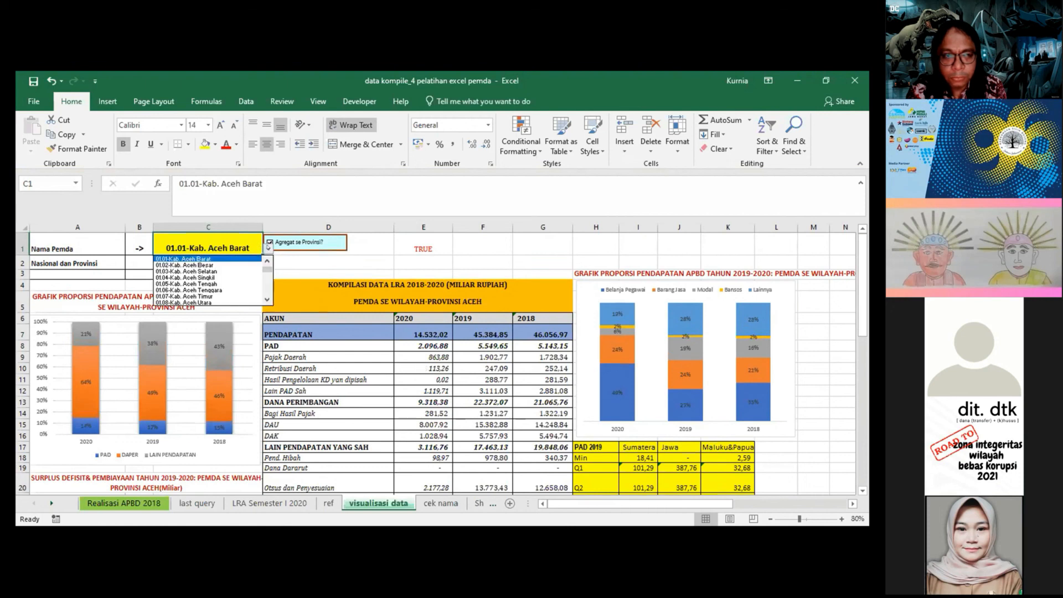
pyautogui.click(218, 272)
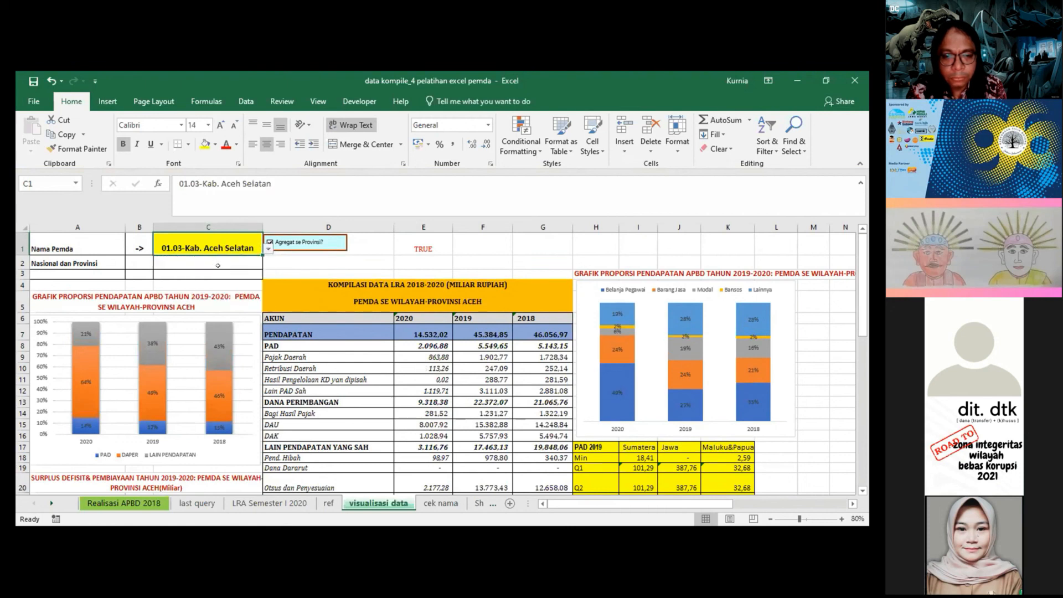
pyautogui.click(299, 263)
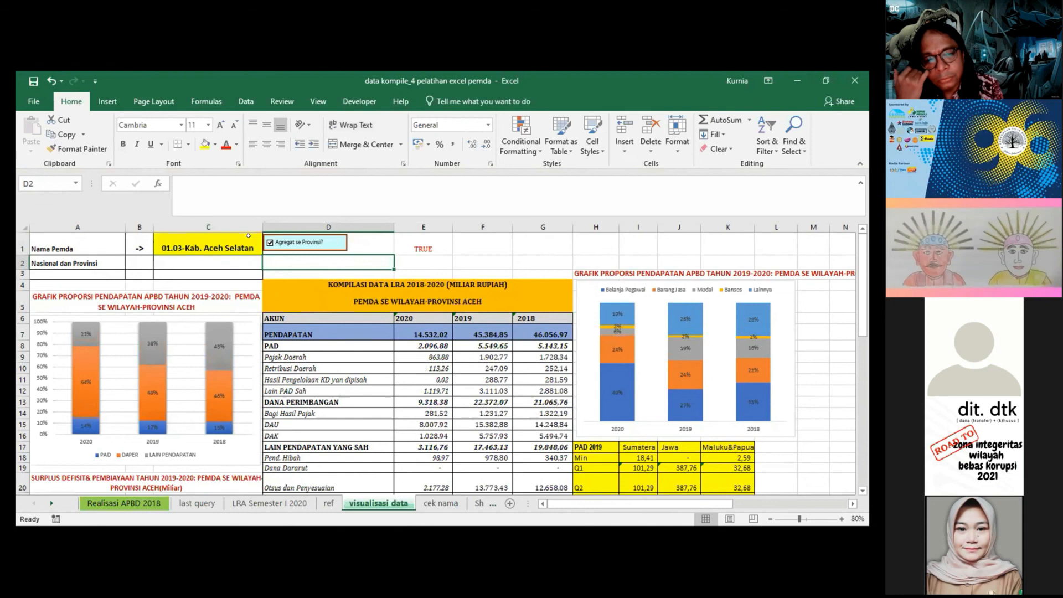
# Step: Change Nama Pemda in C1 to 01.04-Kab. Aceh Singkil
pyautogui.click(249, 237)
pyautogui.click(268, 249)
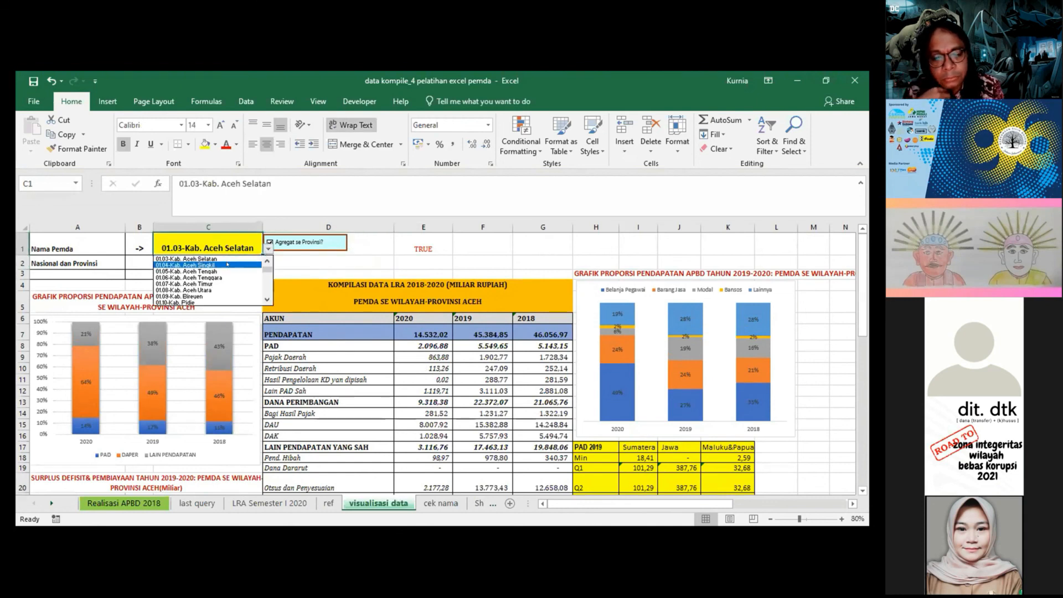
pyautogui.click(227, 265)
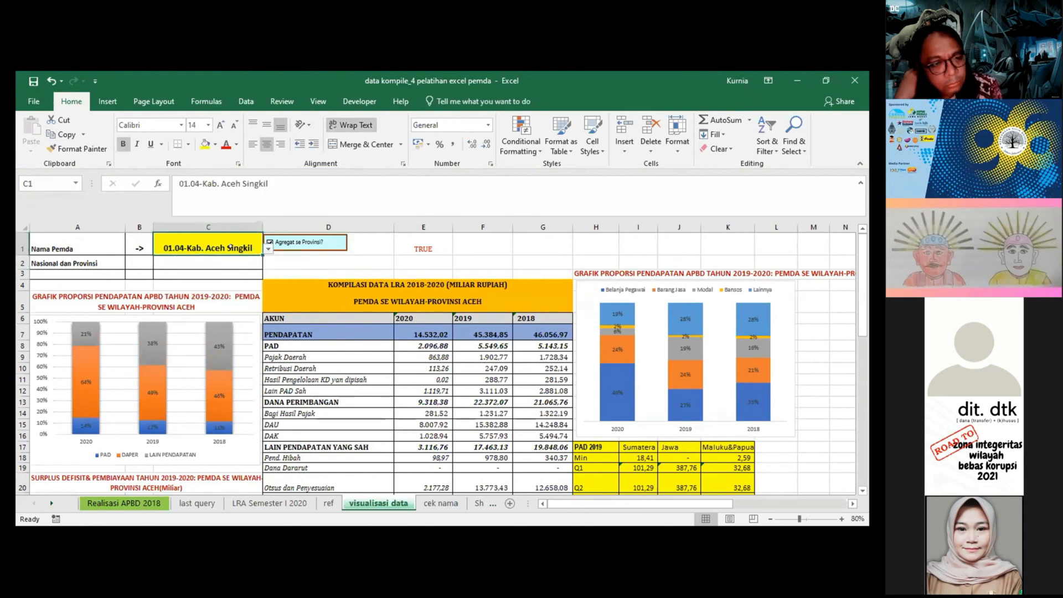
# Step: Turn off the Agregat se Provinsi? option and set Nama Pemda in C1 to 01.06-Kab. Aceh Tenggara
pyautogui.click(268, 250)
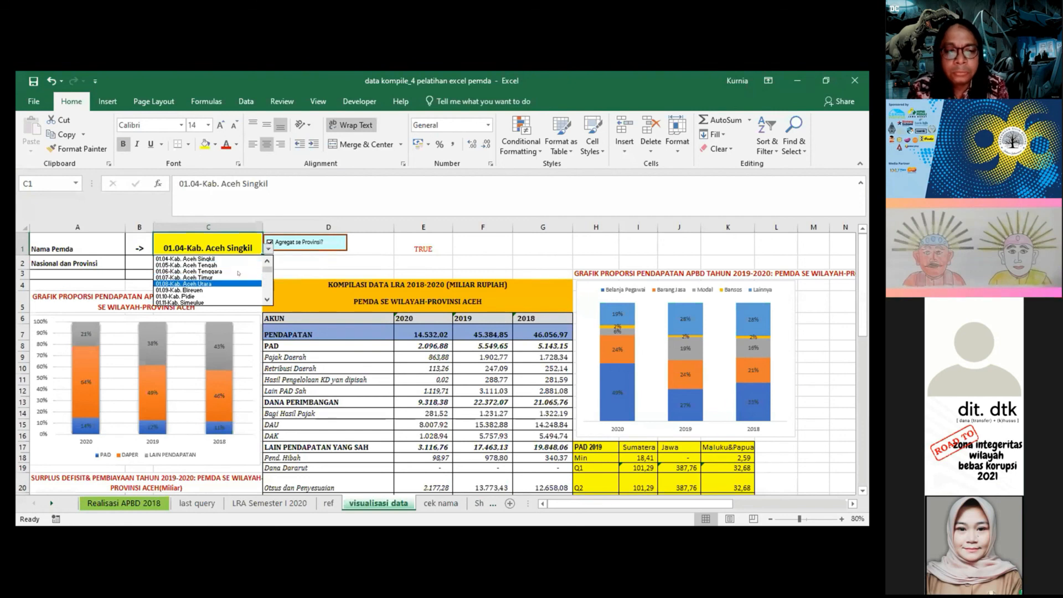
pyautogui.moveTo(267, 270); pyautogui.dragTo(267, 294)
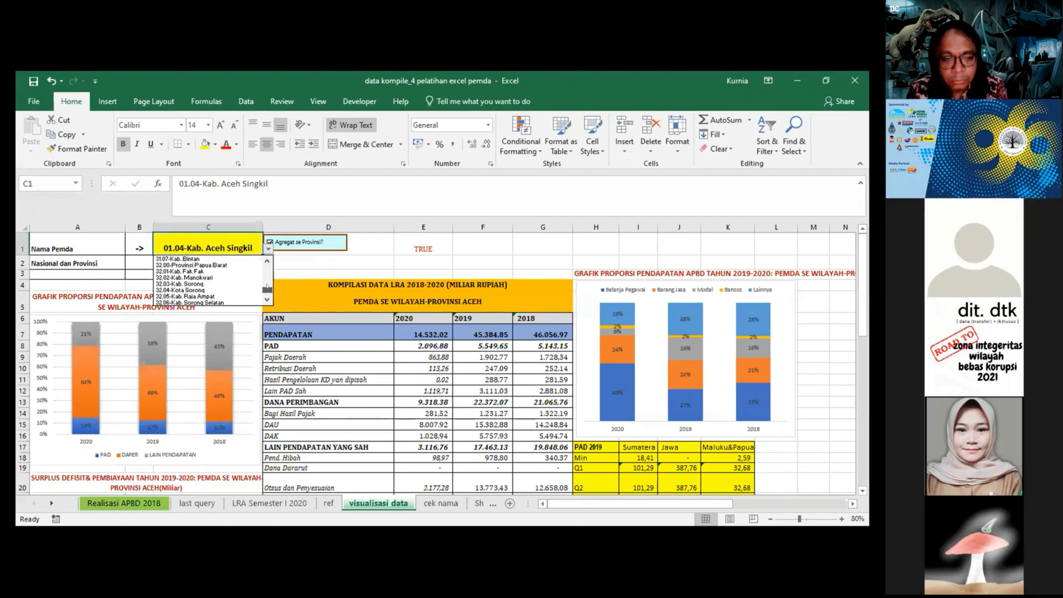
pyautogui.click(269, 242)
pyautogui.click(268, 248)
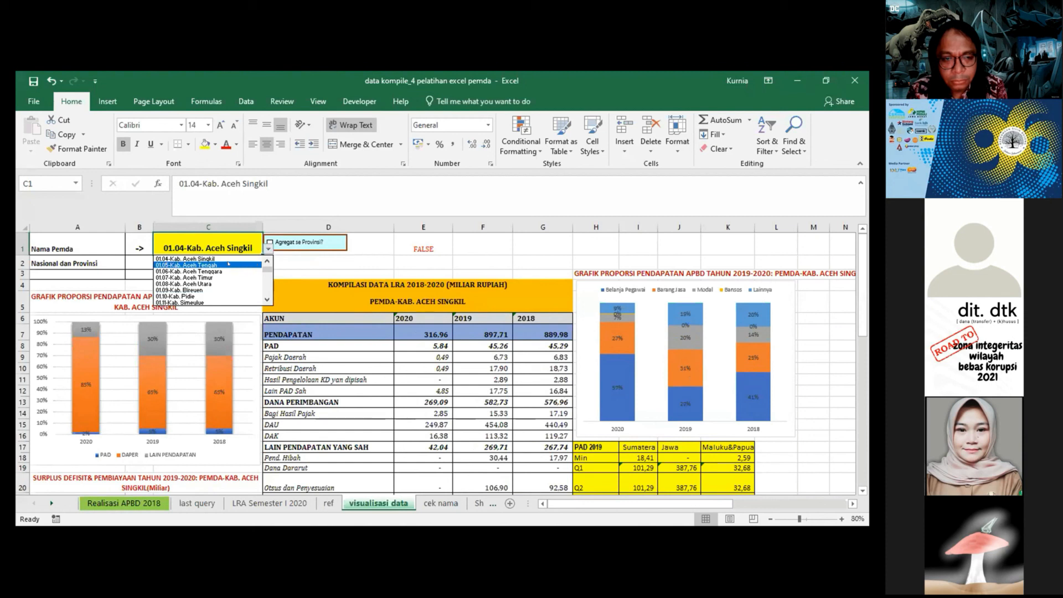
pyautogui.click(218, 271)
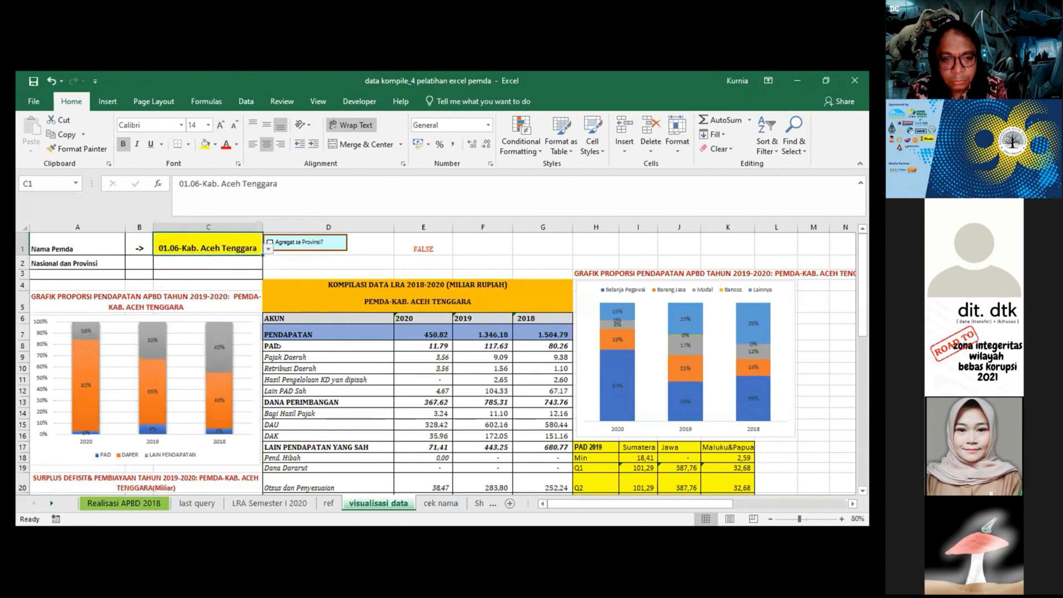
# Step: Examine the Kompilasi Data LRA 2018-2020 table, checking the formulas behind its title, the Pendapatan total and the PAD detail rows
pyautogui.moveTo(308, 294); pyautogui.dragTo(421, 448)
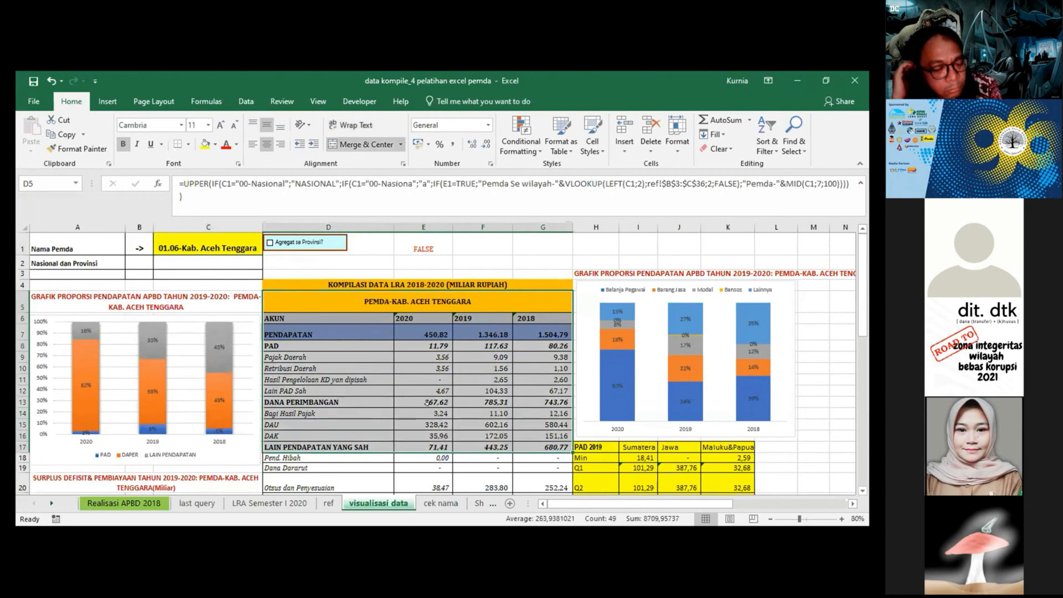
pyautogui.click(529, 265)
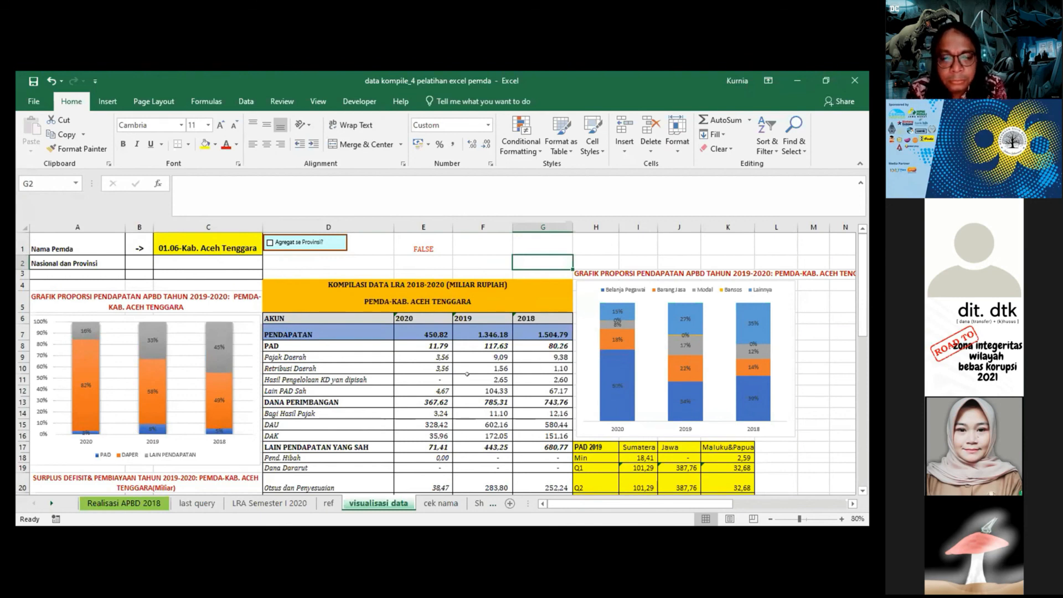
pyautogui.click(341, 343)
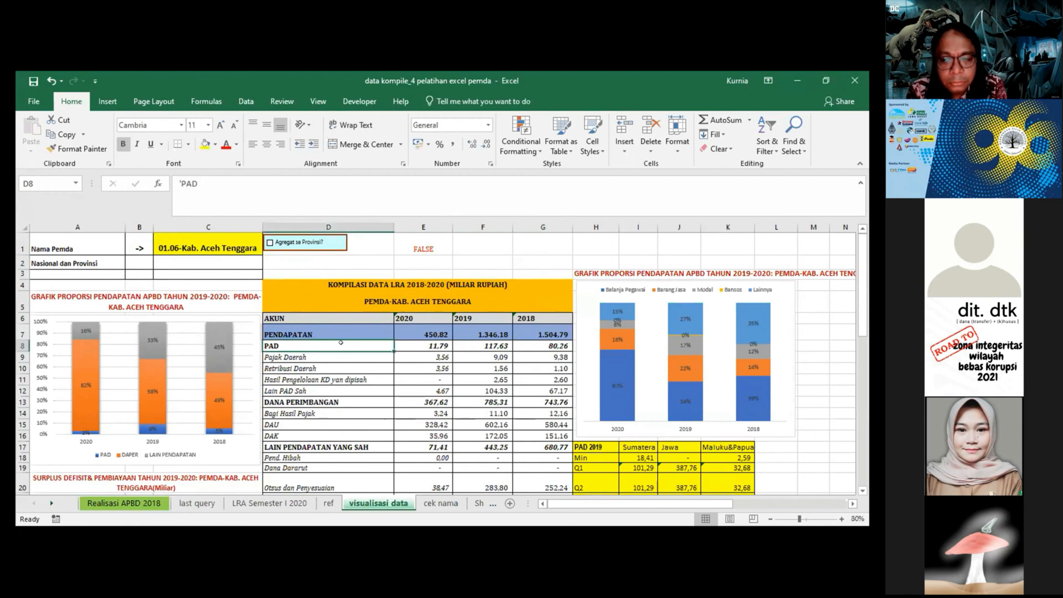
pyautogui.moveTo(332, 334); pyautogui.dragTo(545, 487)
pyautogui.click(421, 357)
pyautogui.click(421, 346)
pyautogui.click(421, 383)
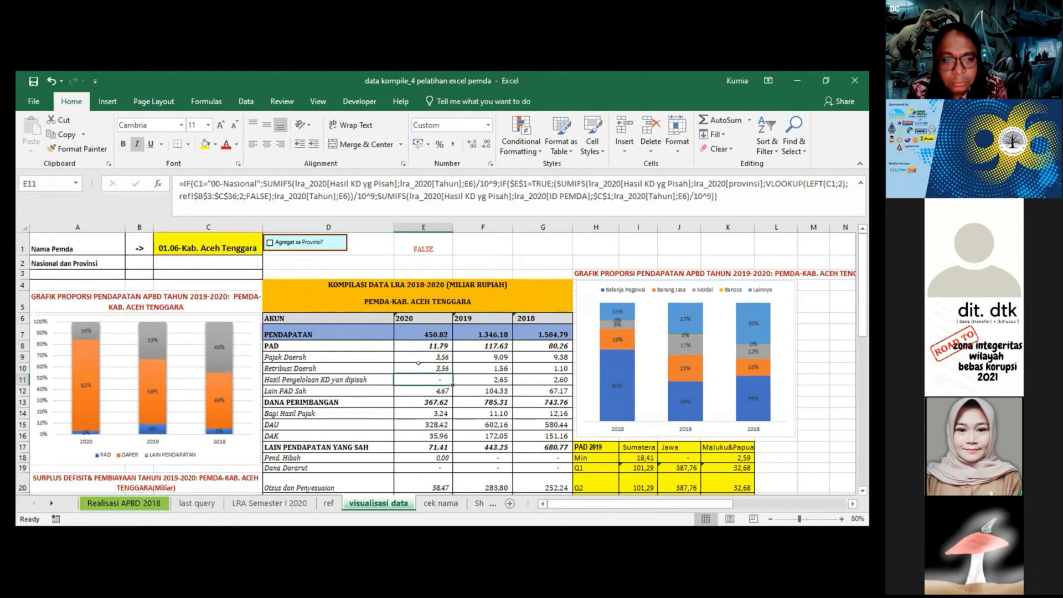
pyautogui.click(421, 335)
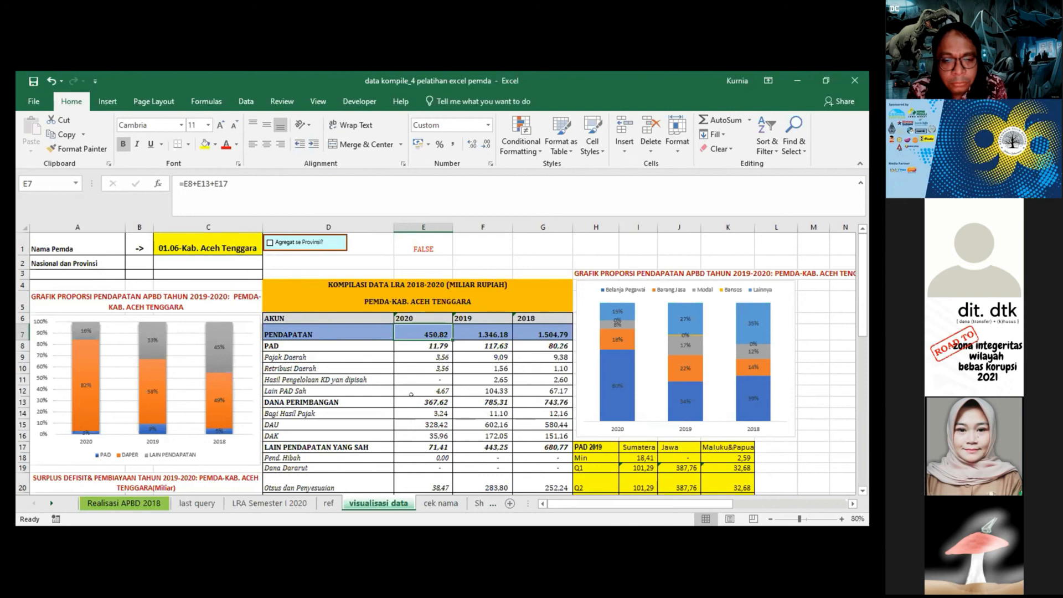
pyautogui.click(389, 377)
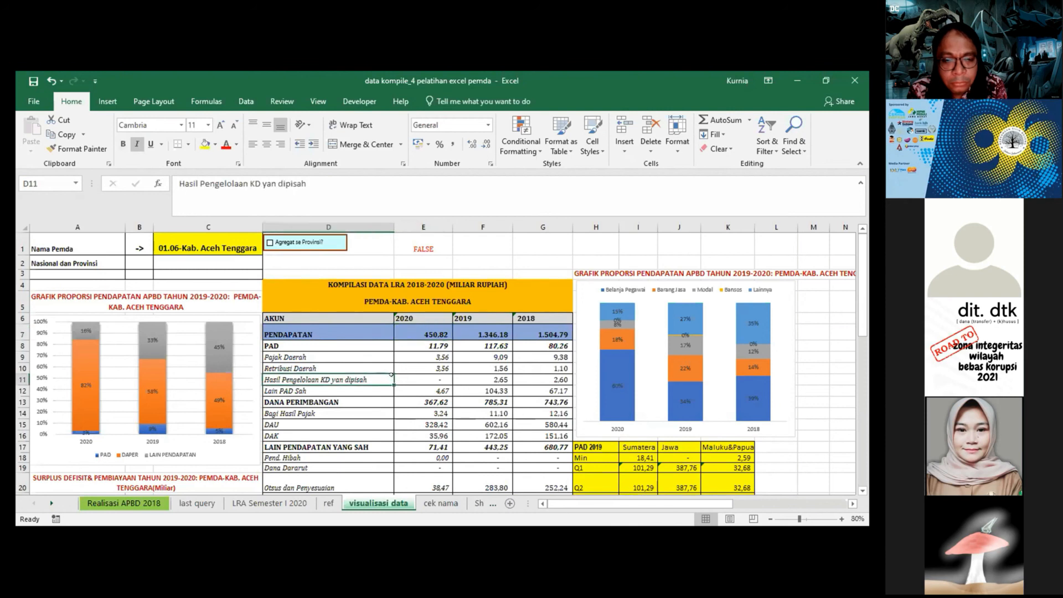
pyautogui.keyDown('shift'); pyautogui.click(361, 366); pyautogui.keyUp('shift')
pyautogui.click(453, 364)
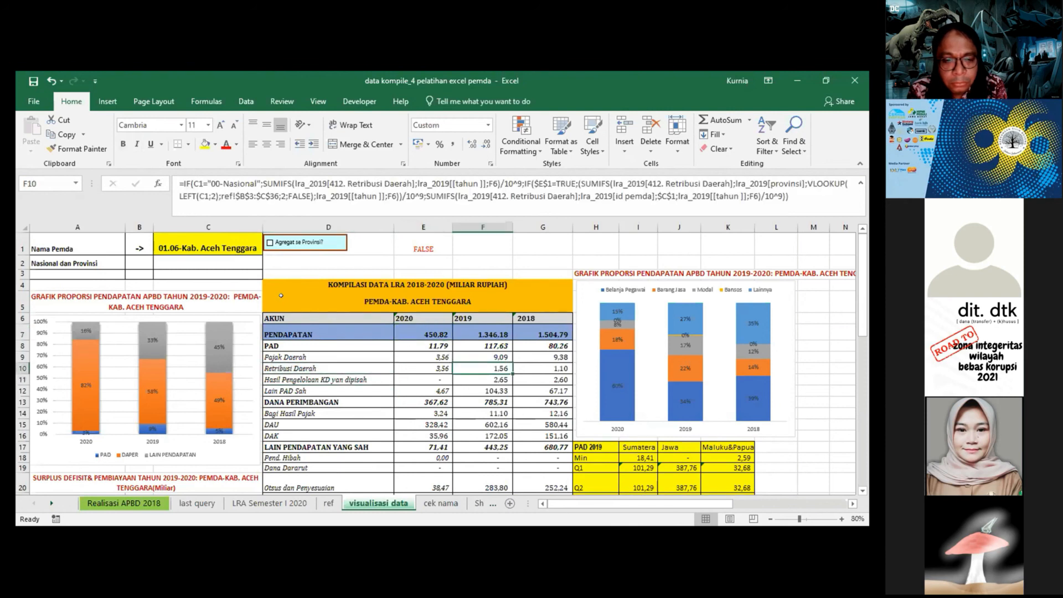
pyautogui.click(239, 245)
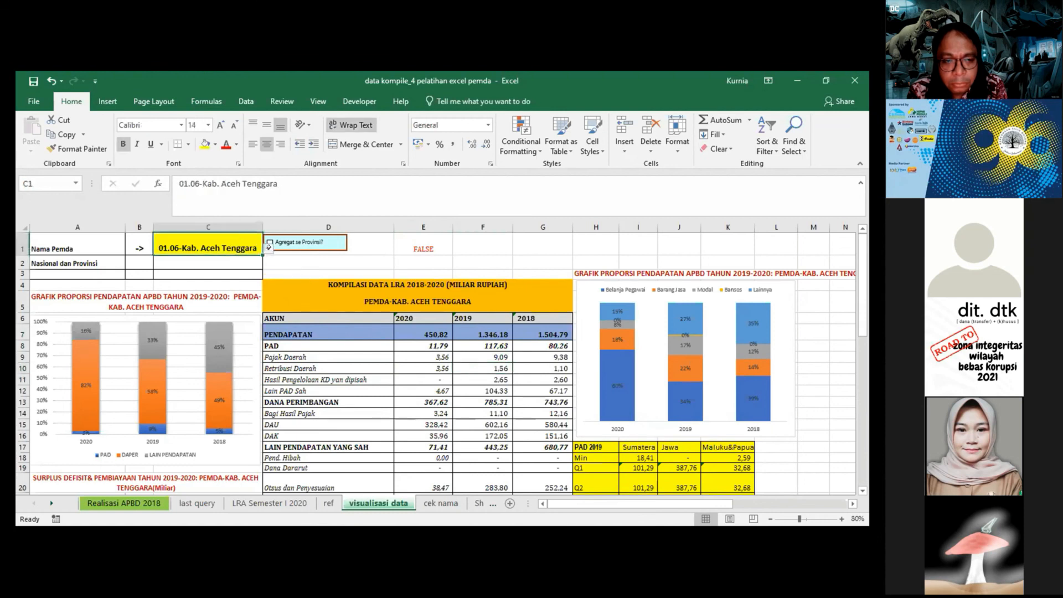
pyautogui.click(268, 250)
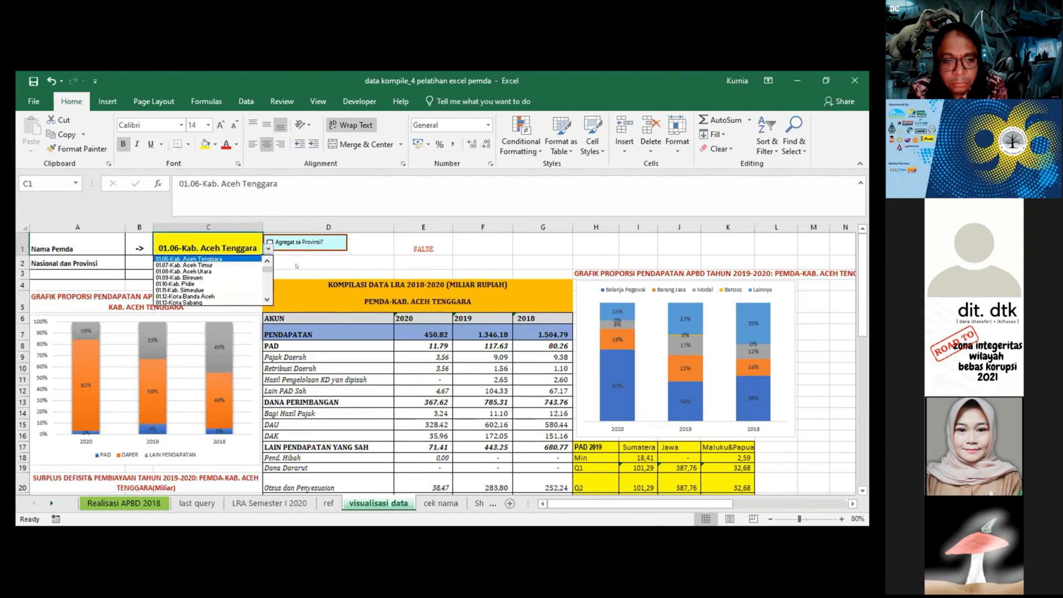
pyautogui.click(299, 262)
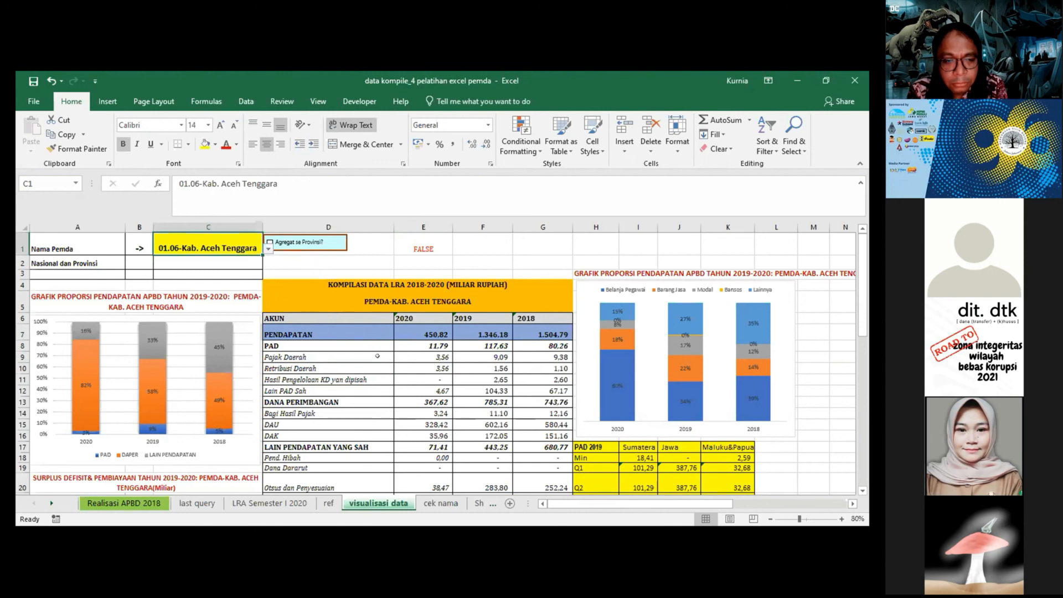
pyautogui.scroll(-2, 389, 372)
pyautogui.scroll(2, 389, 372)
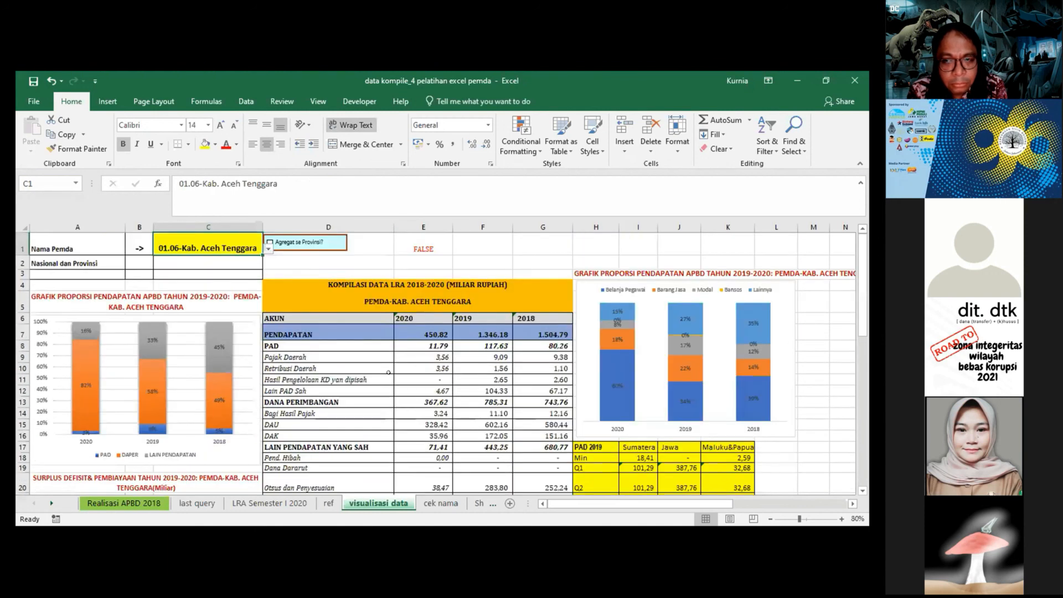